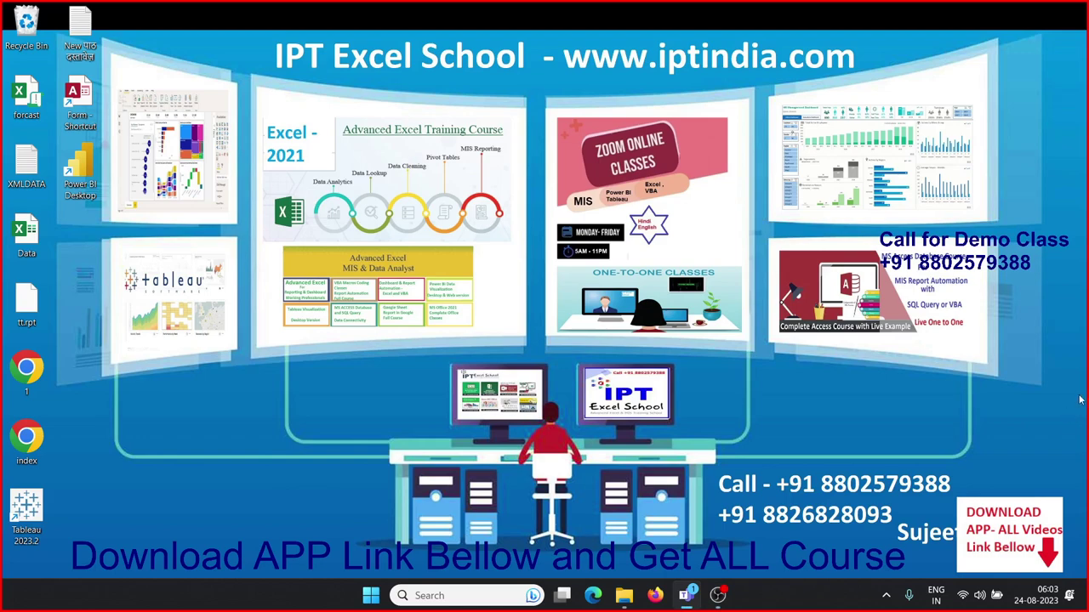
# Step: In File Explorer, browse to D:\2023\Mar\CSV and look over the seven CSV files
pyautogui.click(624, 595)
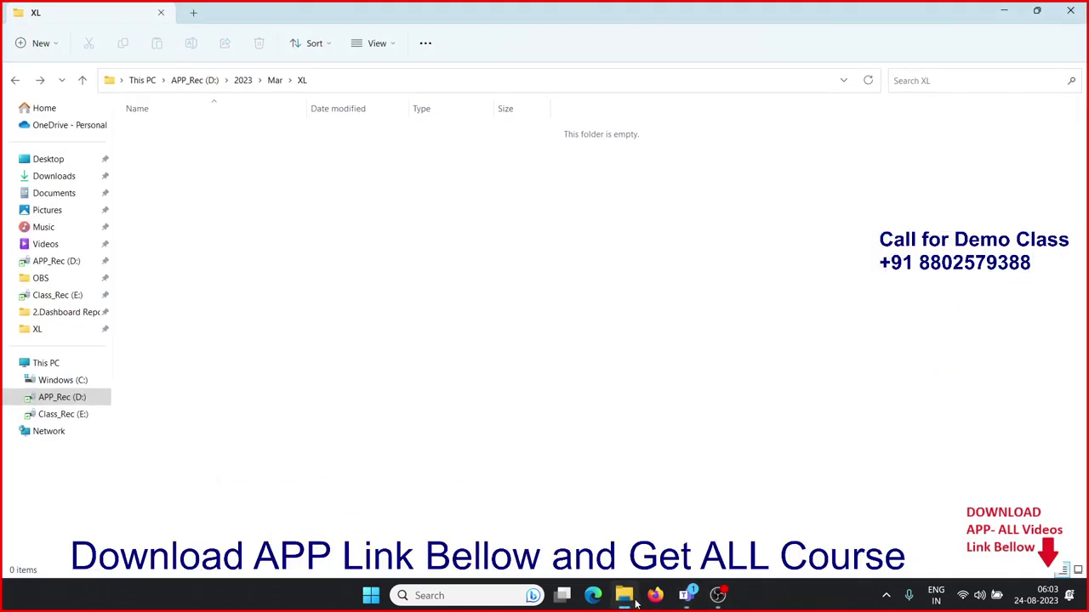
pyautogui.click(248, 83)
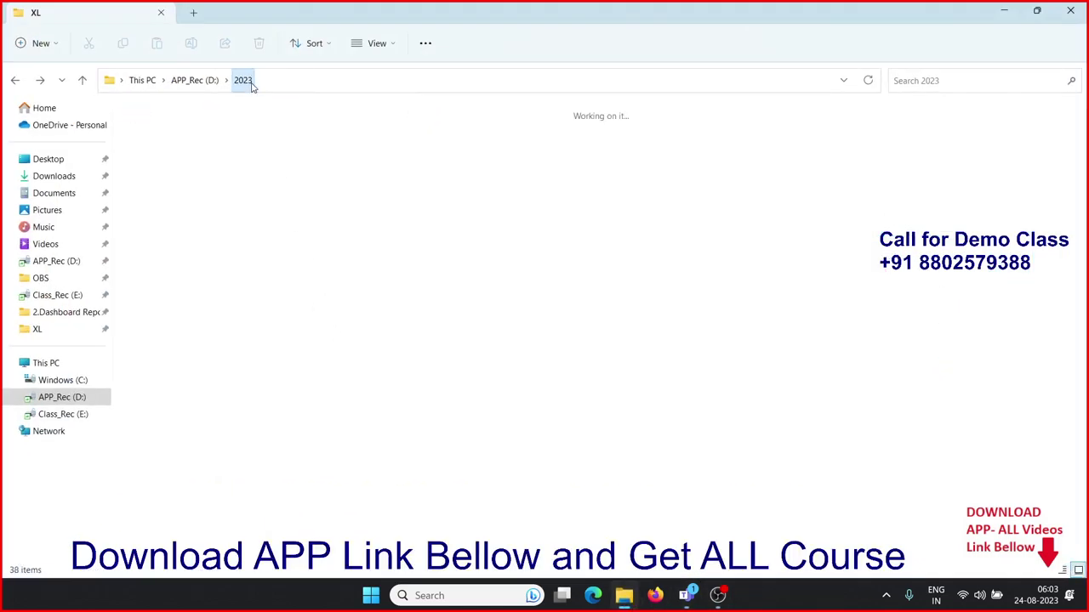
pyautogui.doubleClick(247, 132)
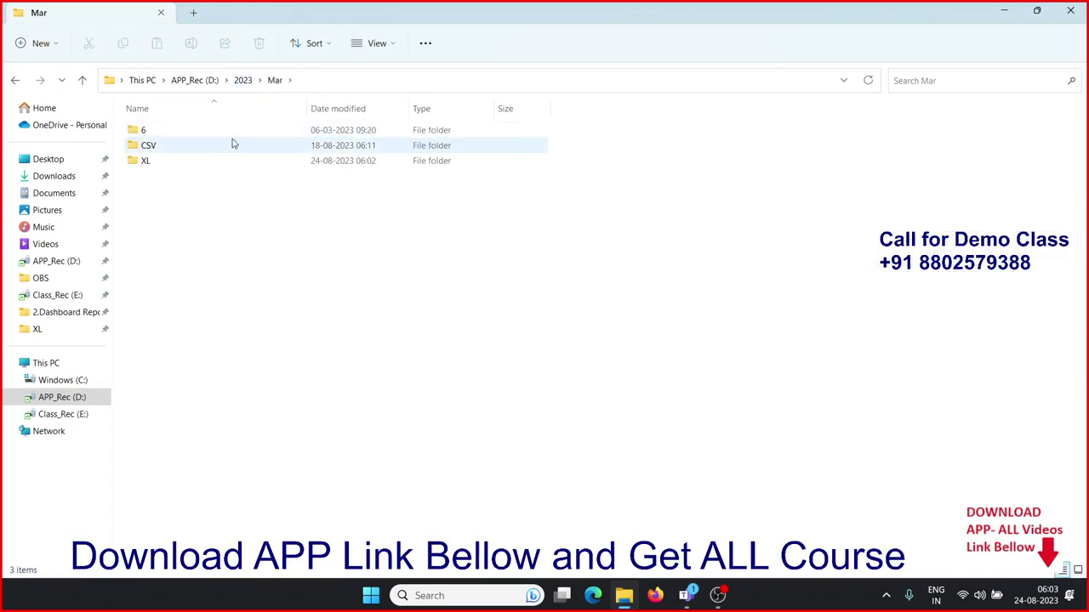
pyautogui.doubleClick(225, 154)
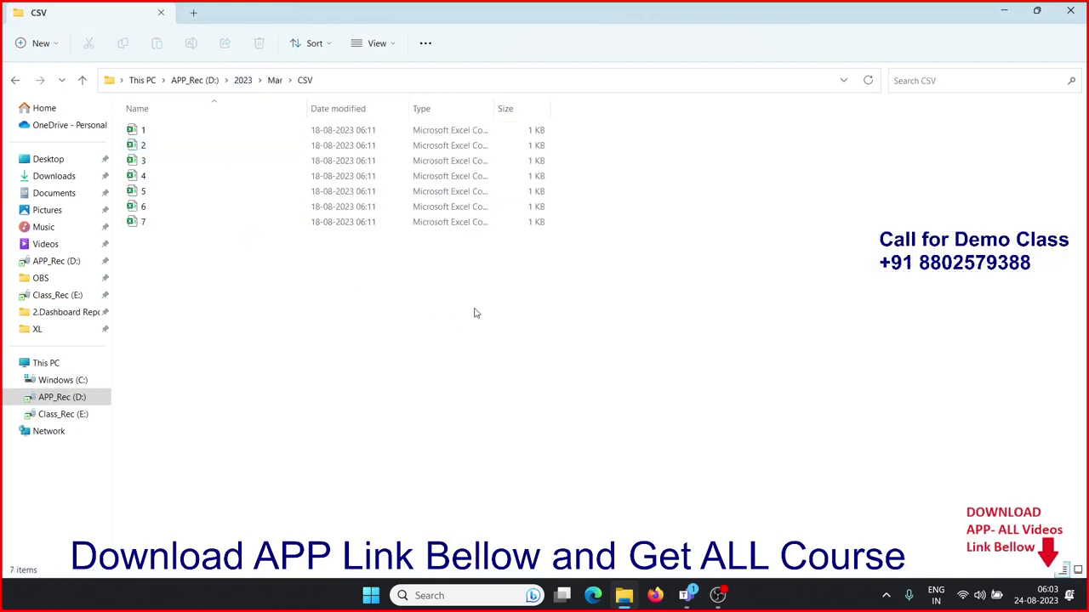
pyautogui.moveTo(474, 308); pyautogui.dragTo(126, 102)
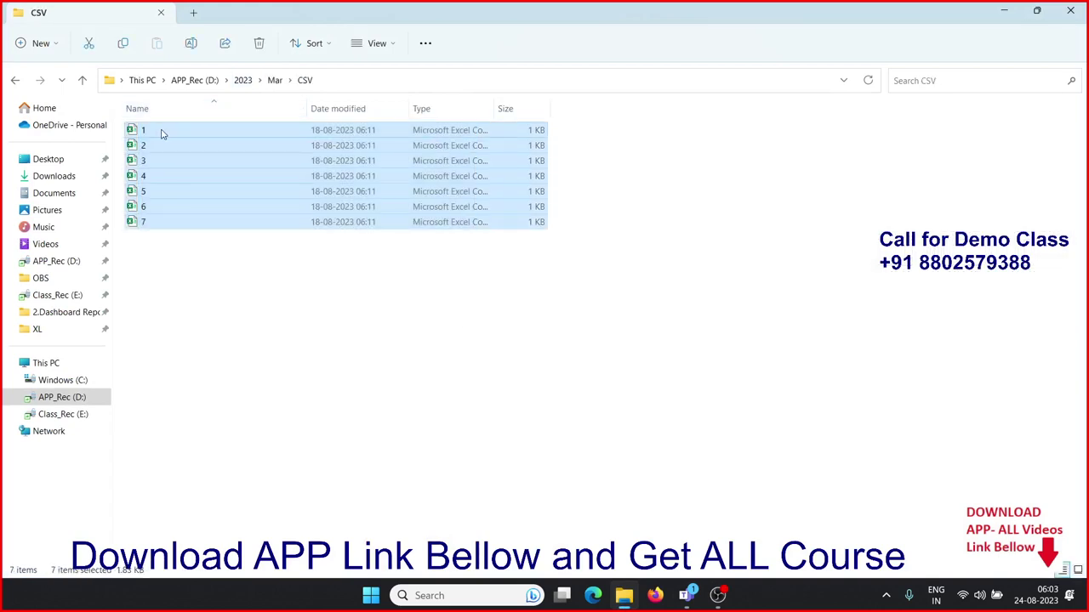
pyautogui.click(162, 134)
# Step: Preview CSV file 1 in Excel, close it, then open the empty XL folder
pyautogui.doubleClick(162, 134)
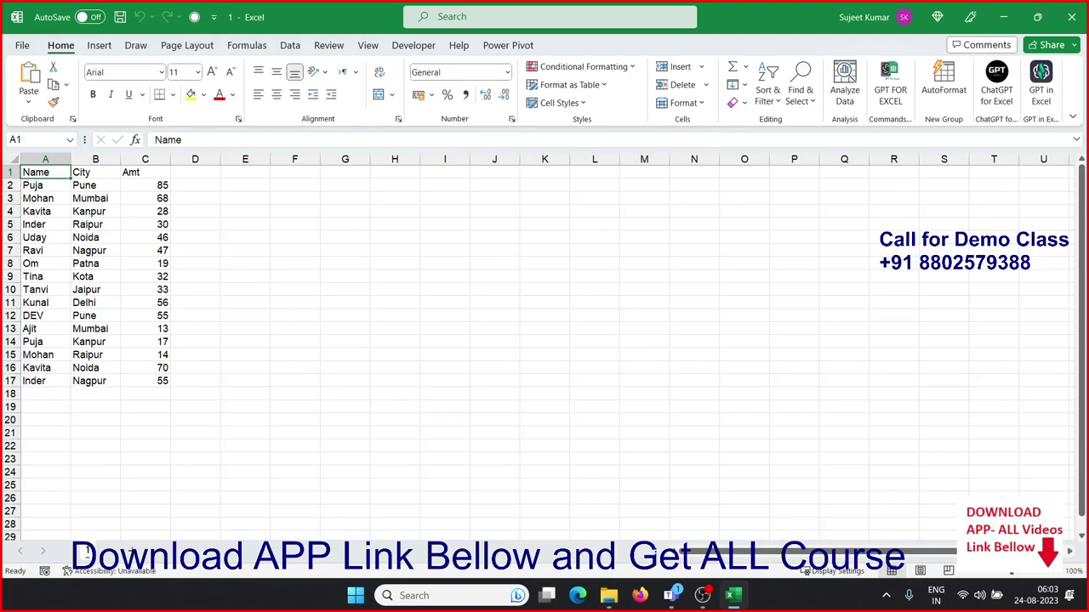
pyautogui.click(1070, 16)
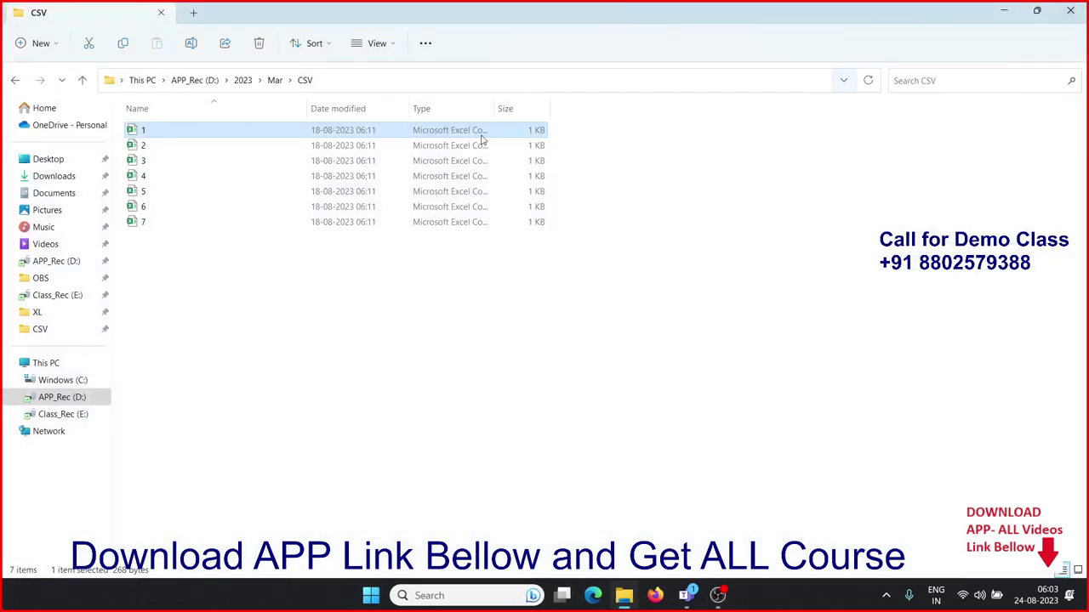
pyautogui.click(274, 82)
pyautogui.doubleClick(177, 163)
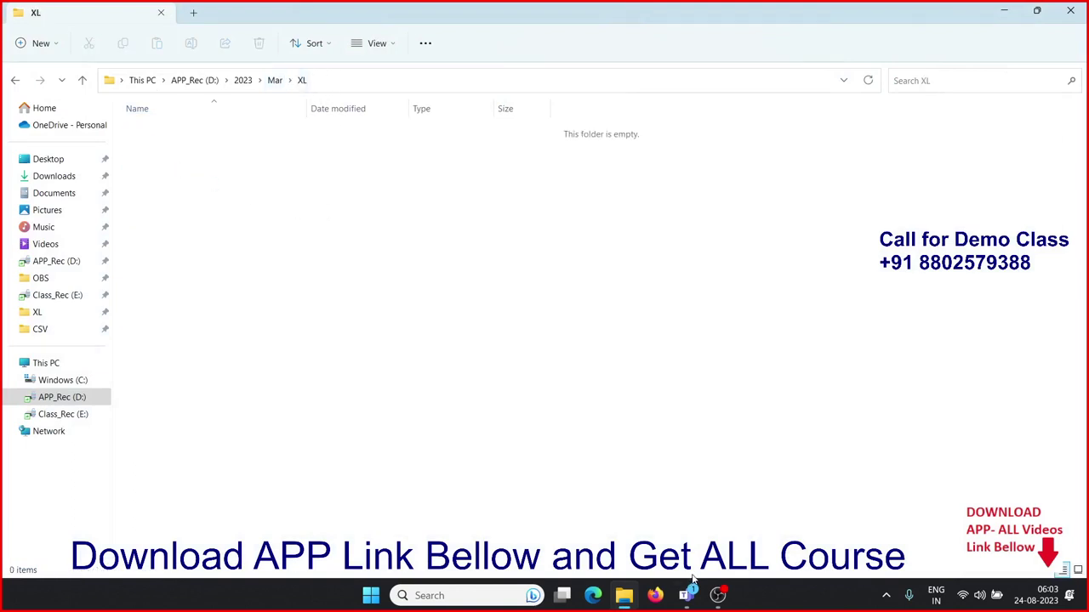
# Step: Launch Excel, create blank workbook Book1, and start recording a new macro
pyautogui.press('super')
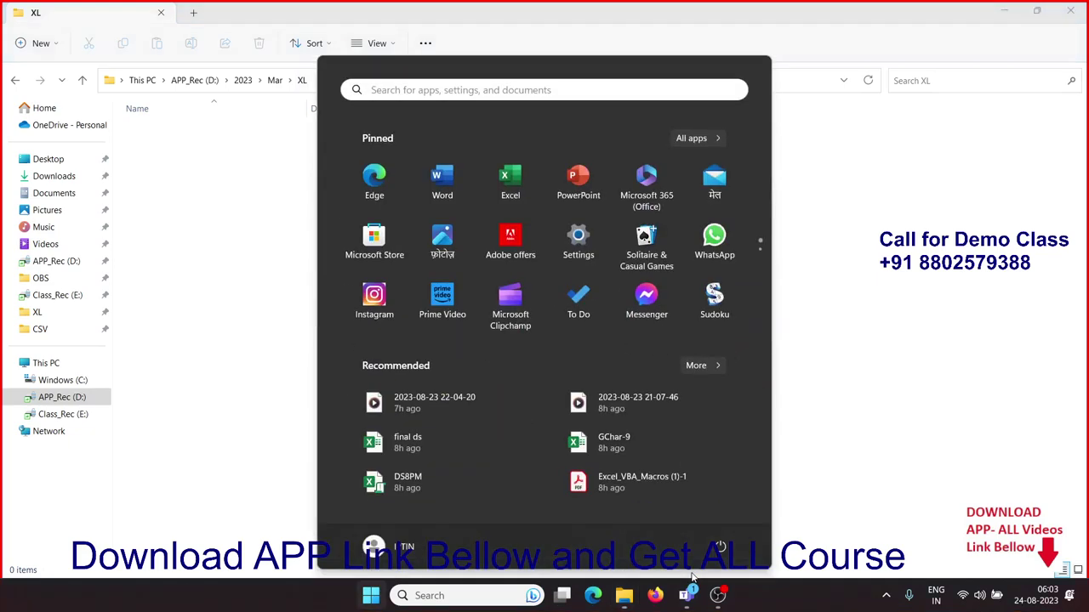
pyautogui.click(513, 202)
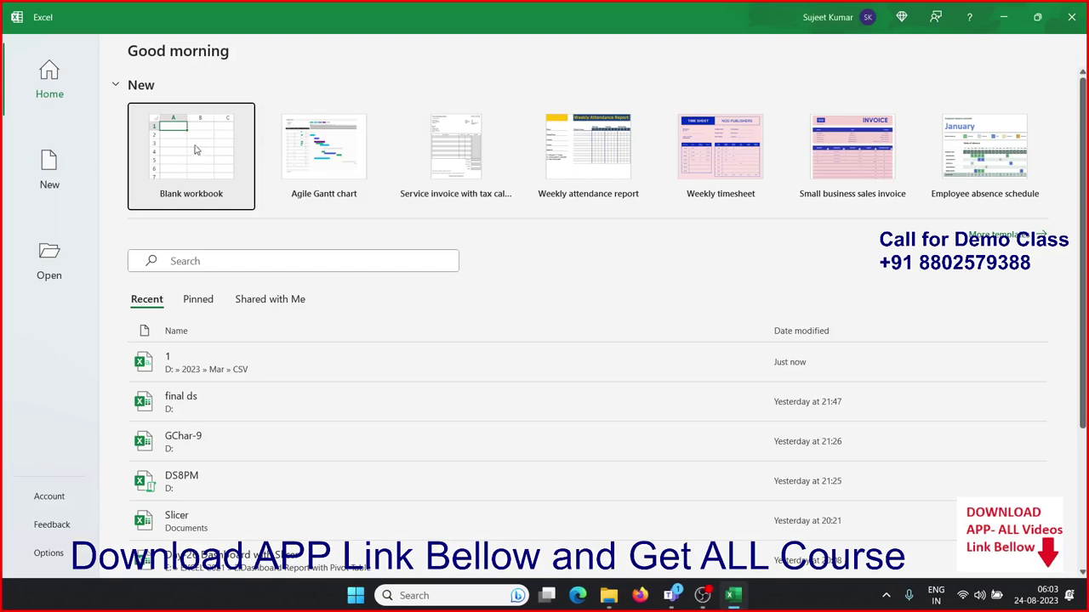
pyautogui.click(188, 144)
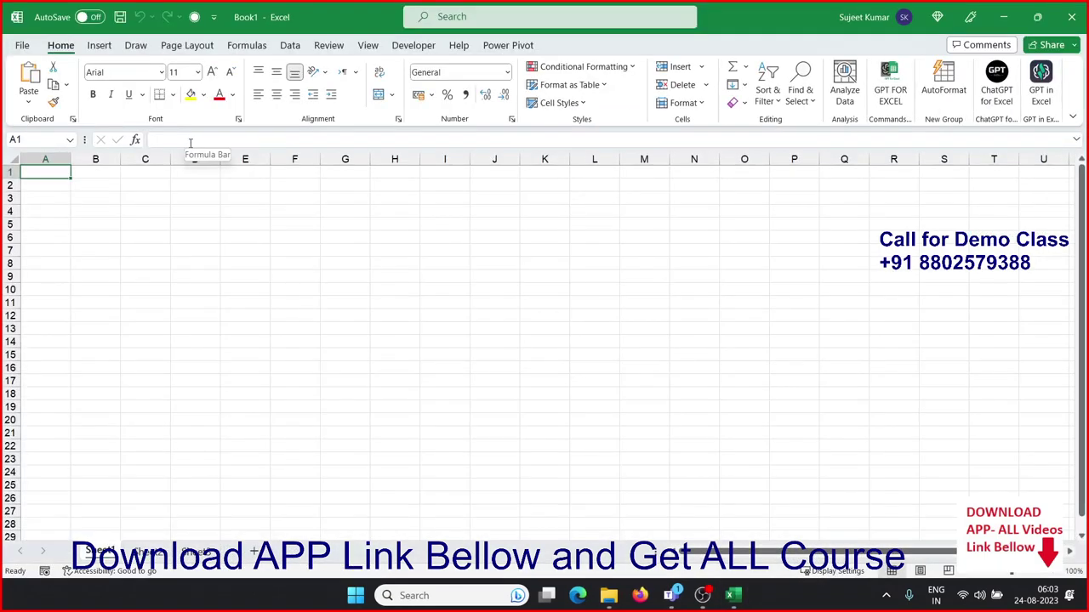
pyautogui.click(44, 571)
pyautogui.click(822, 347)
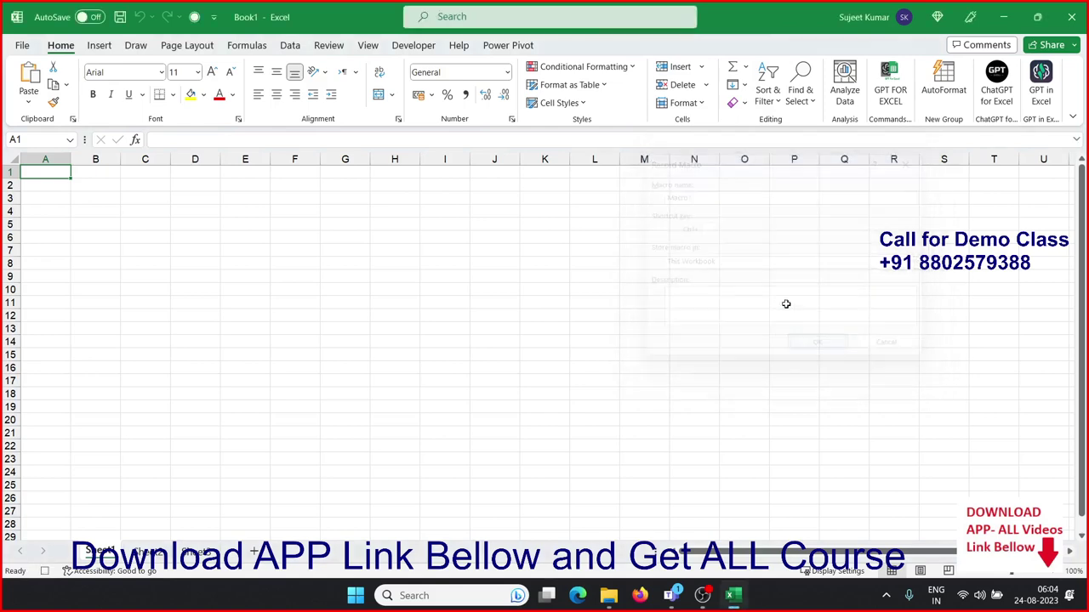
# Step: Open CSV file 1 from D:\2023\Mar\CSV, using the All Files type filter
pyautogui.click(23, 46)
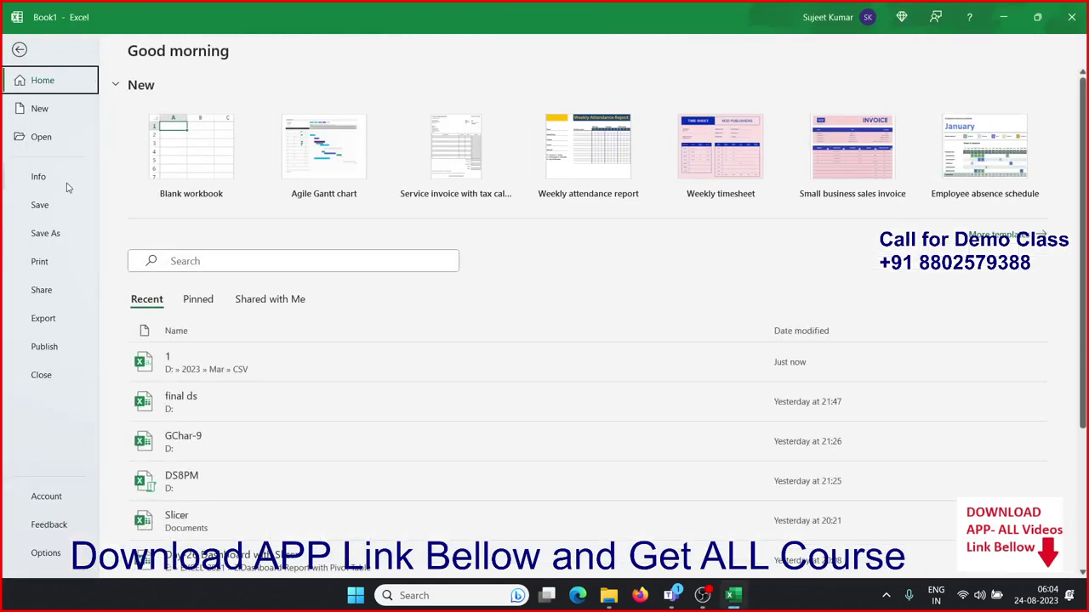
pyautogui.click(47, 138)
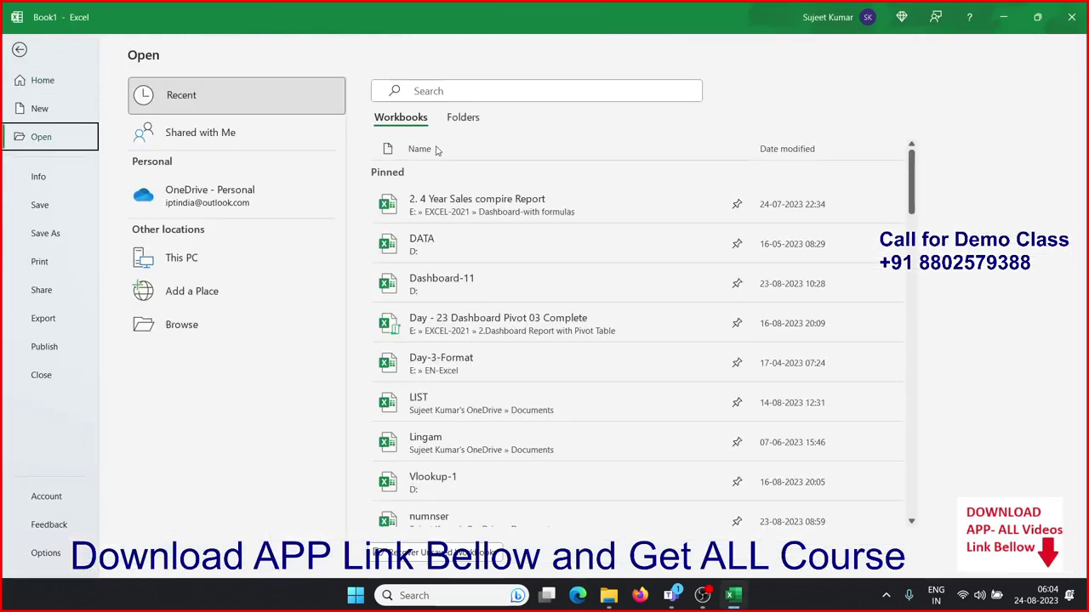
pyautogui.click(182, 325)
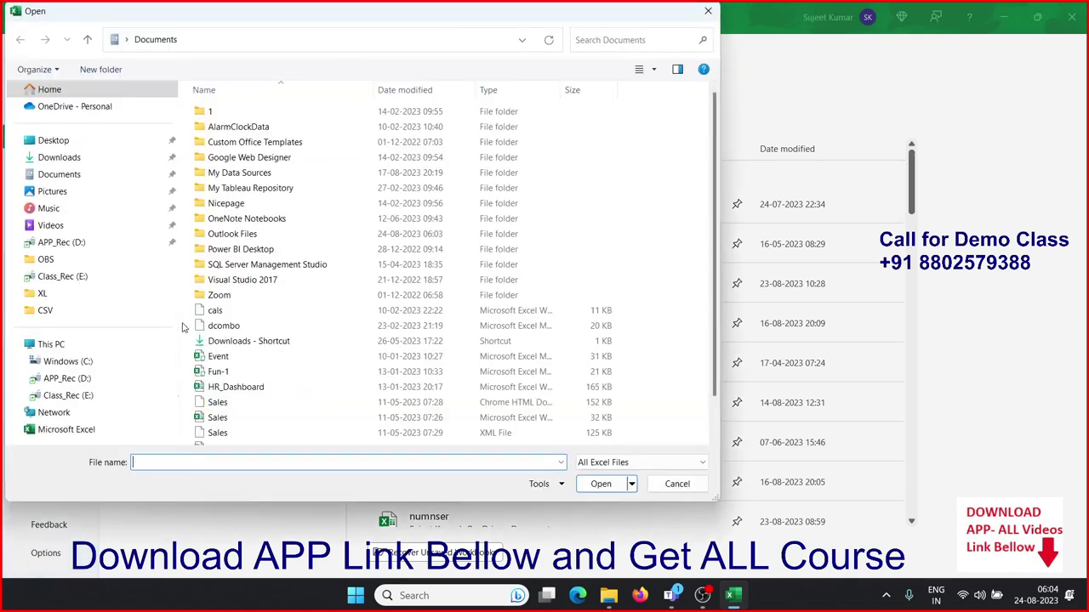
pyautogui.click(68, 378)
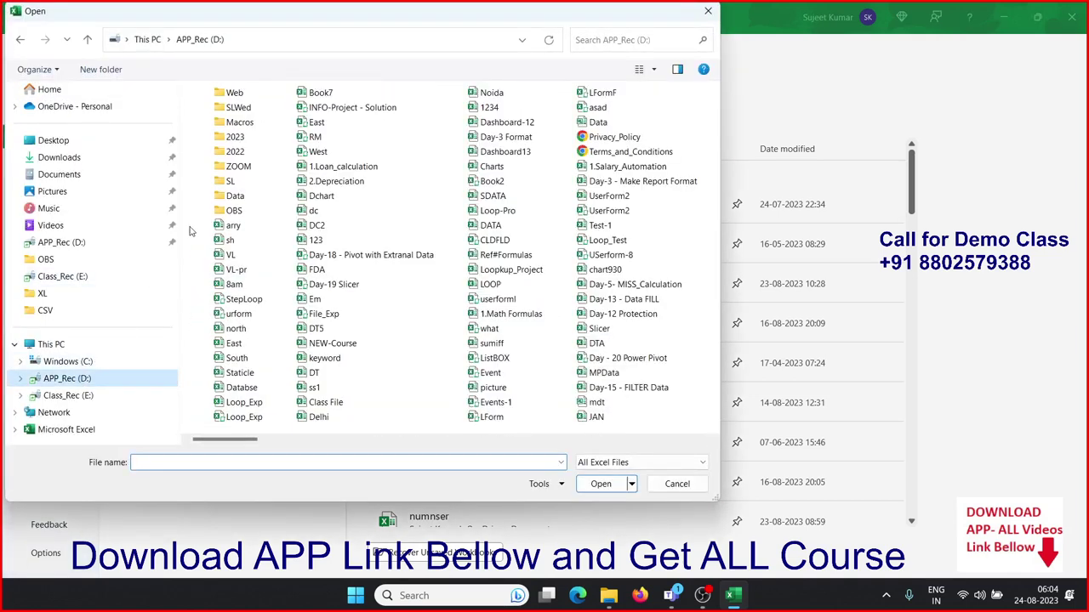
pyautogui.doubleClick(236, 136)
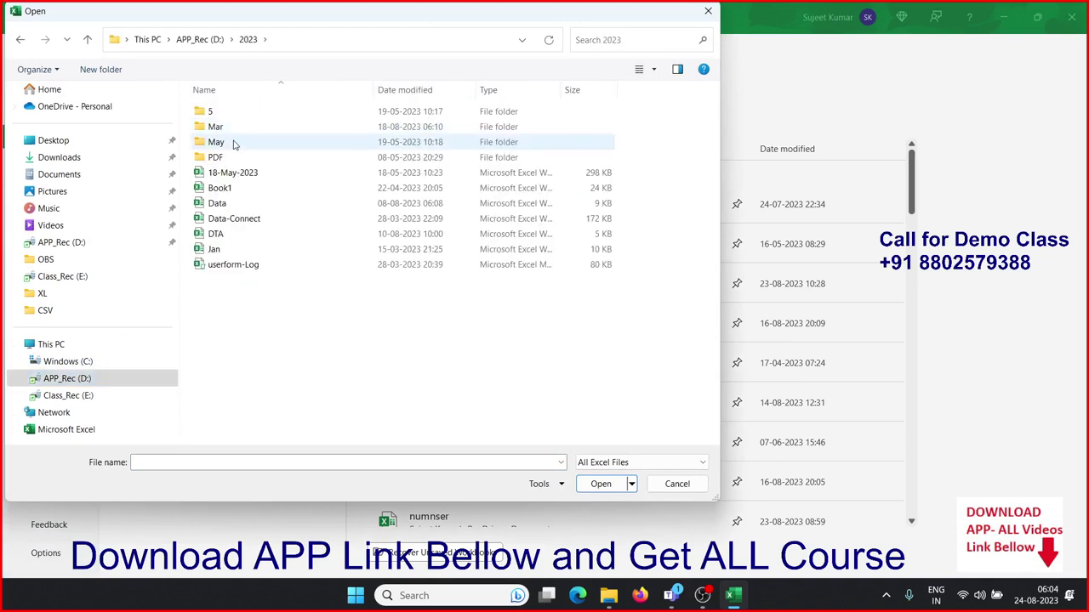
pyautogui.doubleClick(237, 127)
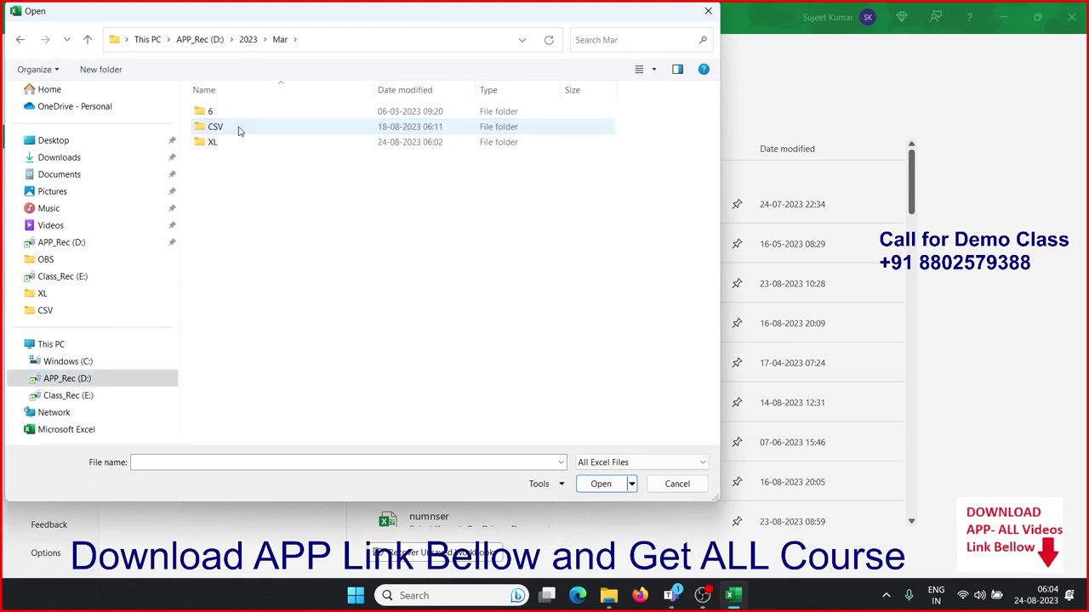
pyautogui.doubleClick(231, 132)
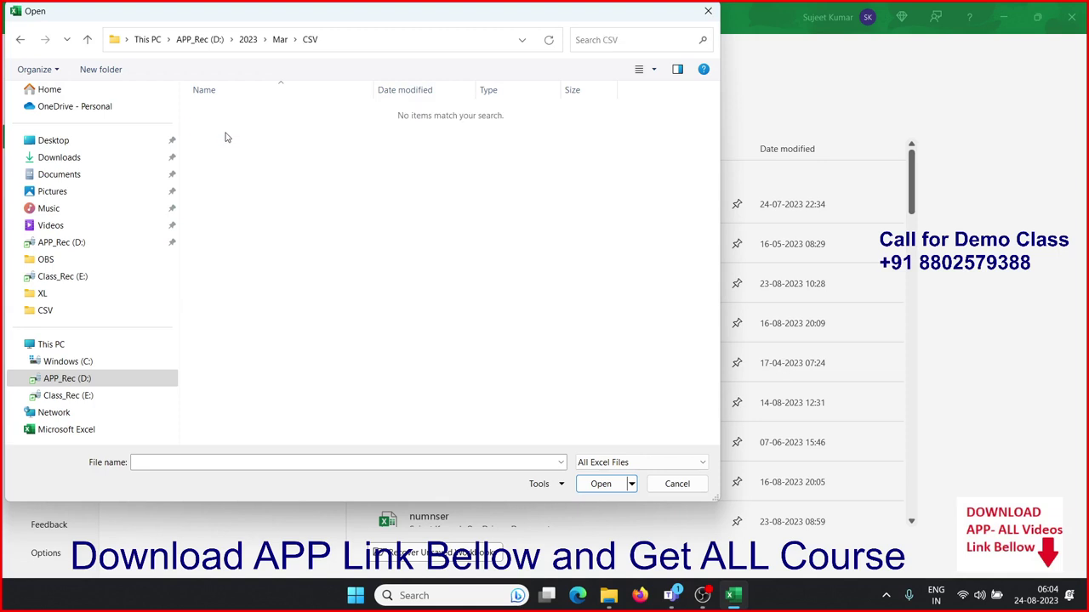
pyautogui.click(598, 463)
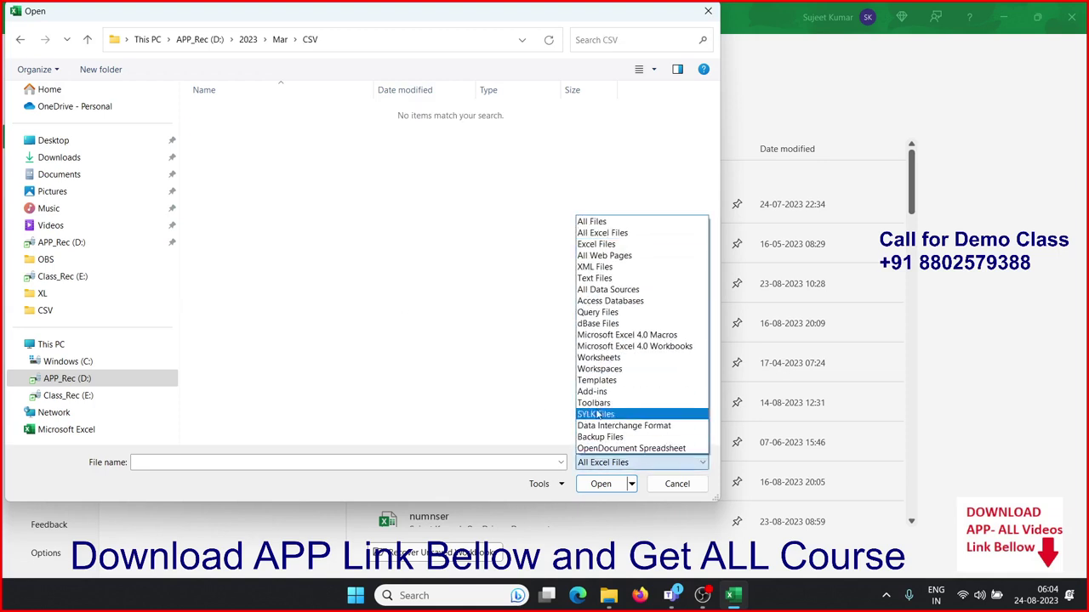
pyautogui.click(591, 223)
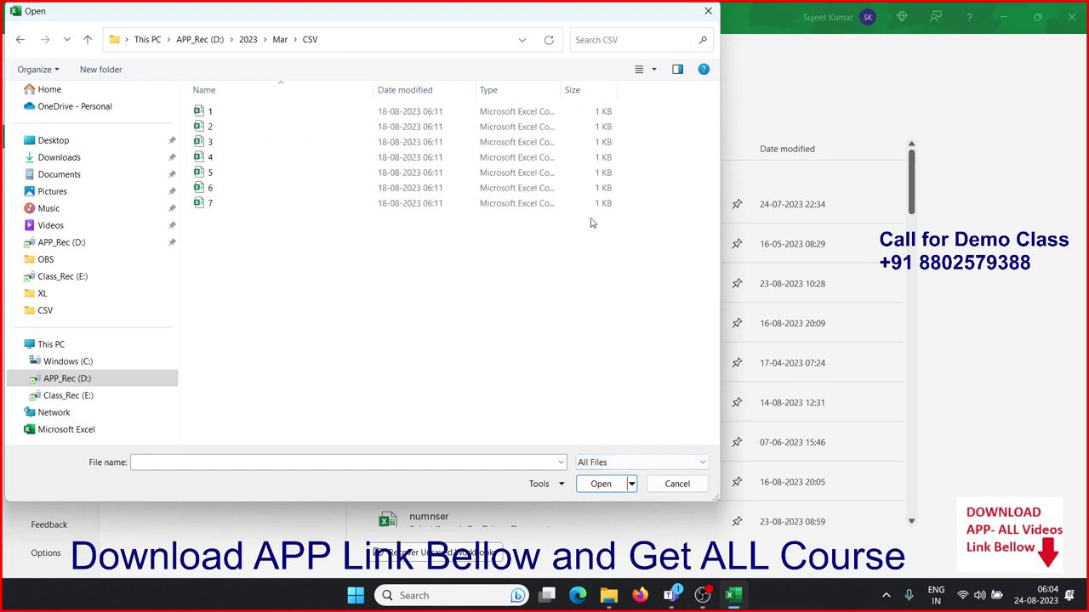
pyautogui.click(249, 115)
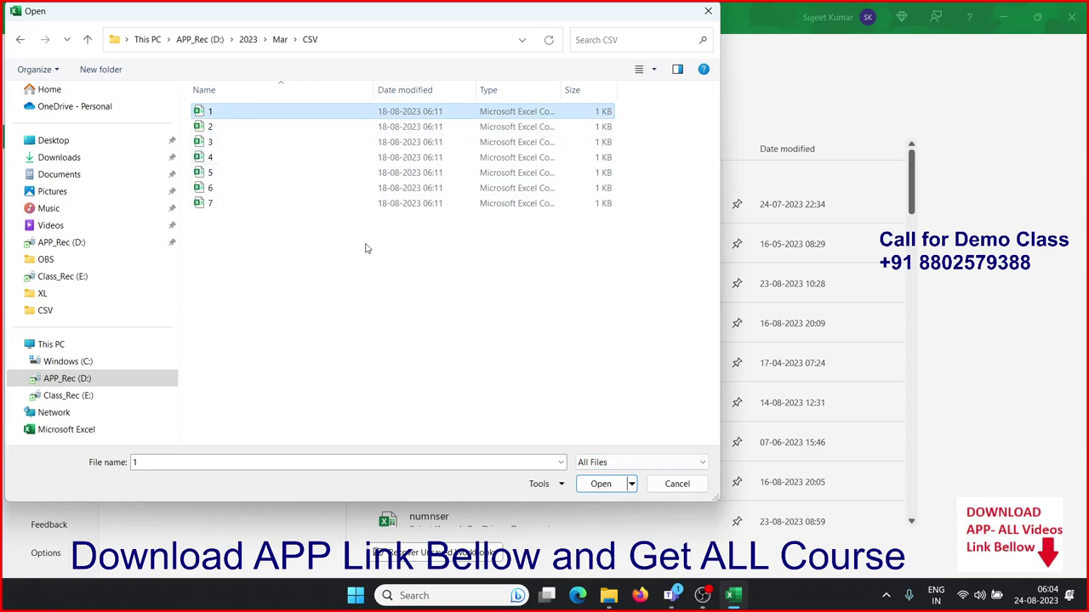
pyautogui.click(609, 481)
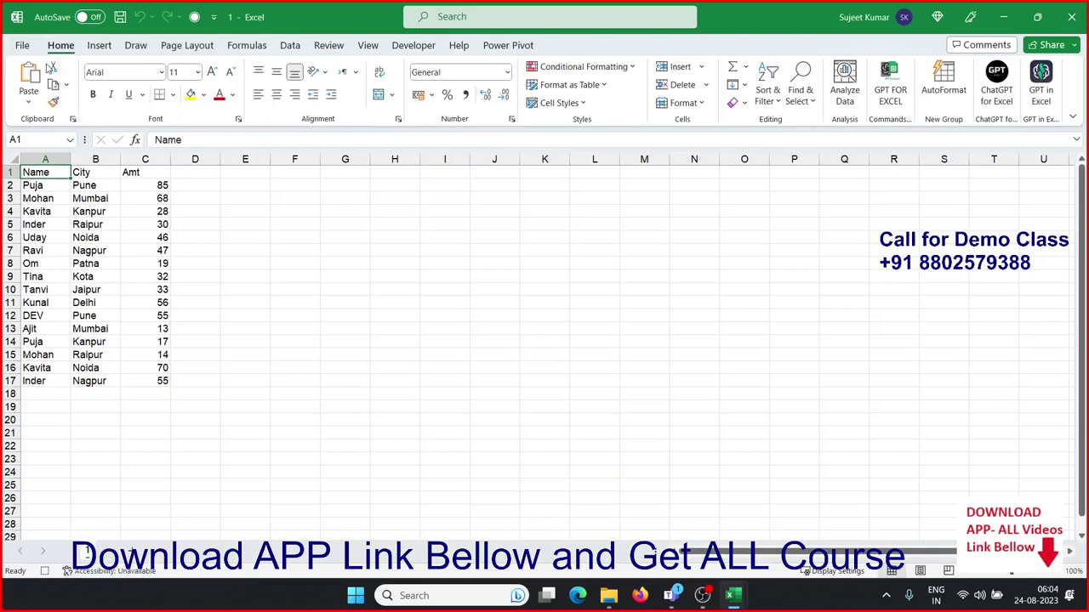
# Step: Save the data as an Excel Workbook named 1 in D:\2023\Mar\XL
pyautogui.click(29, 49)
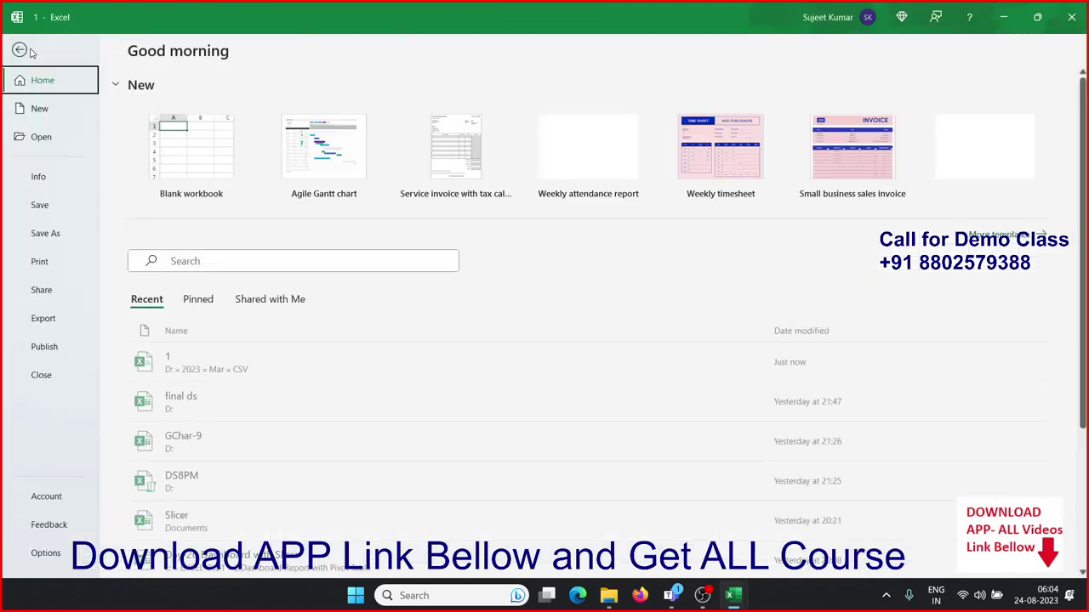
pyautogui.click(57, 234)
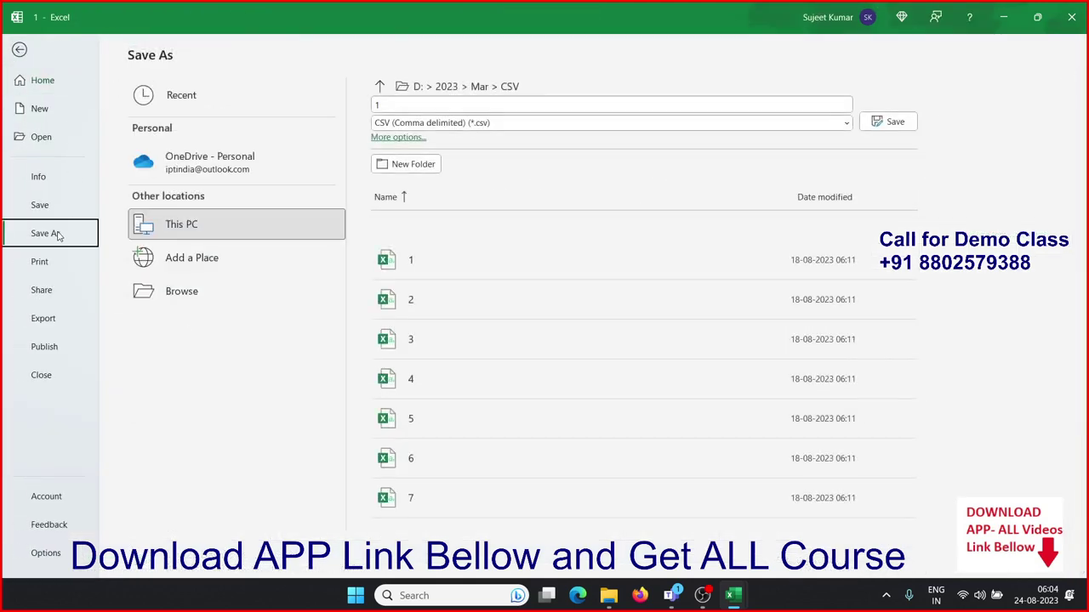
pyautogui.click(181, 291)
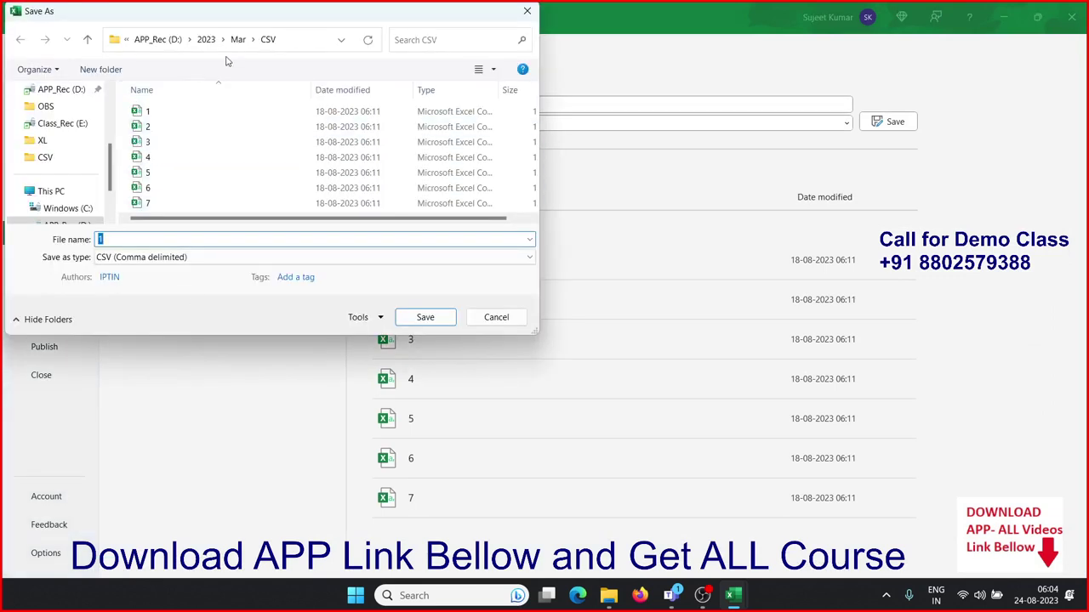
pyautogui.click(238, 39)
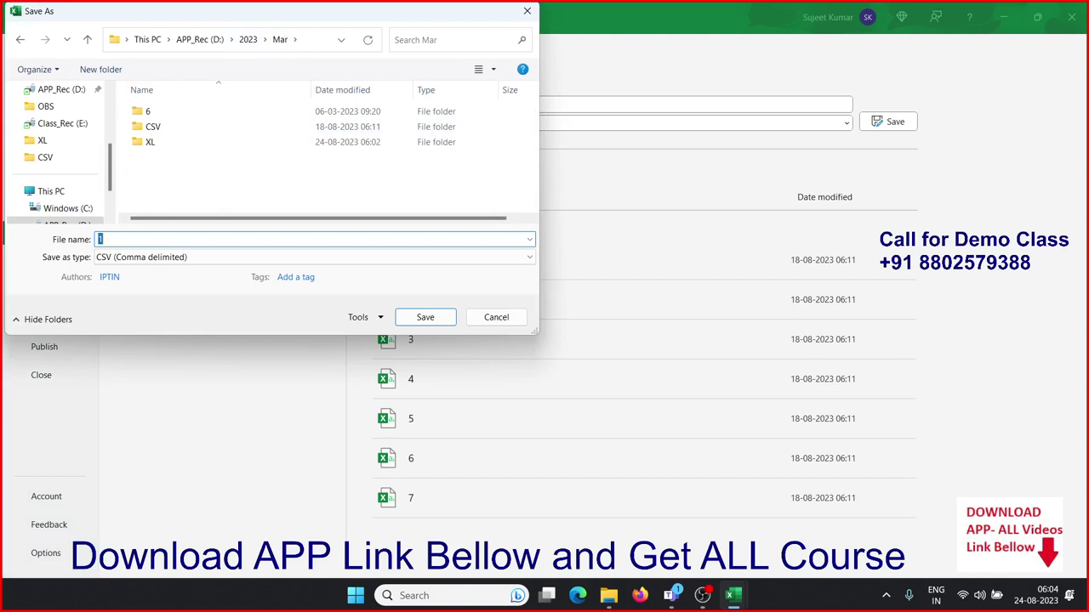
pyautogui.click(150, 142)
pyautogui.doubleClick(150, 142)
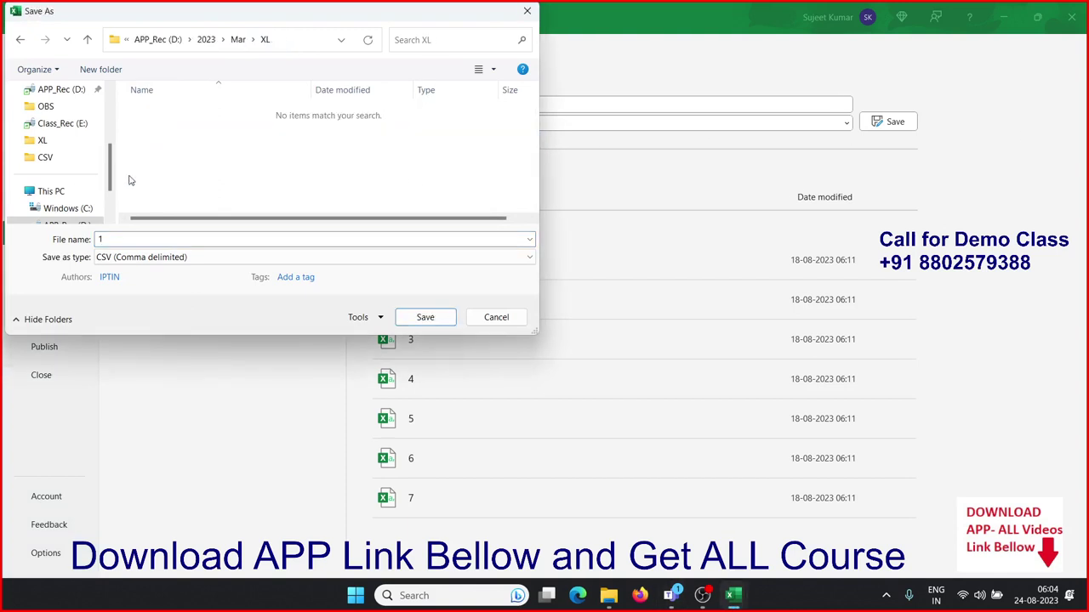
pyautogui.click(128, 255)
pyautogui.click(125, 272)
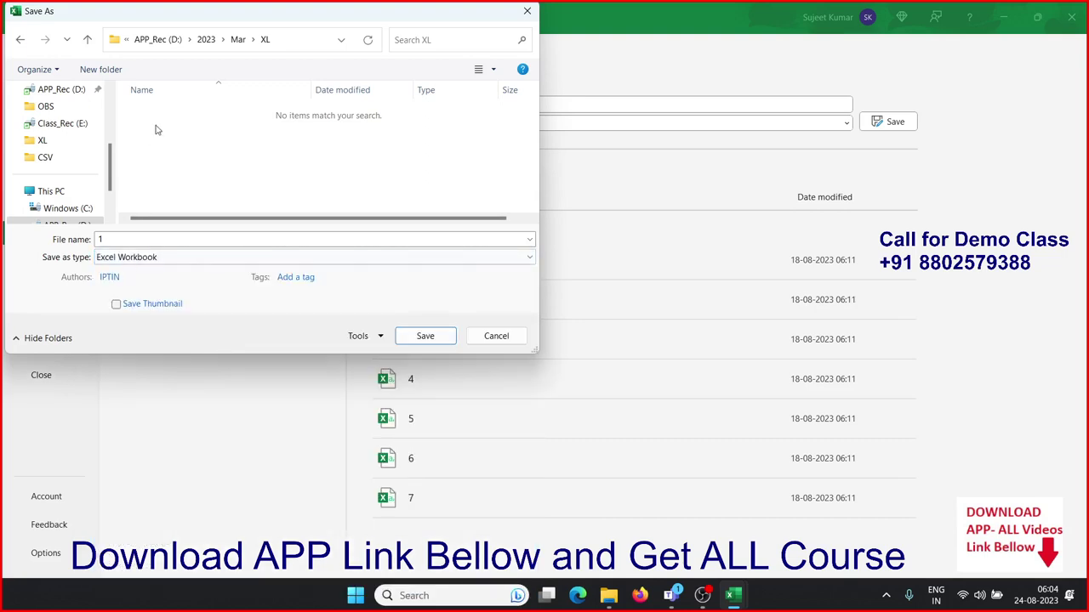
pyautogui.click(422, 337)
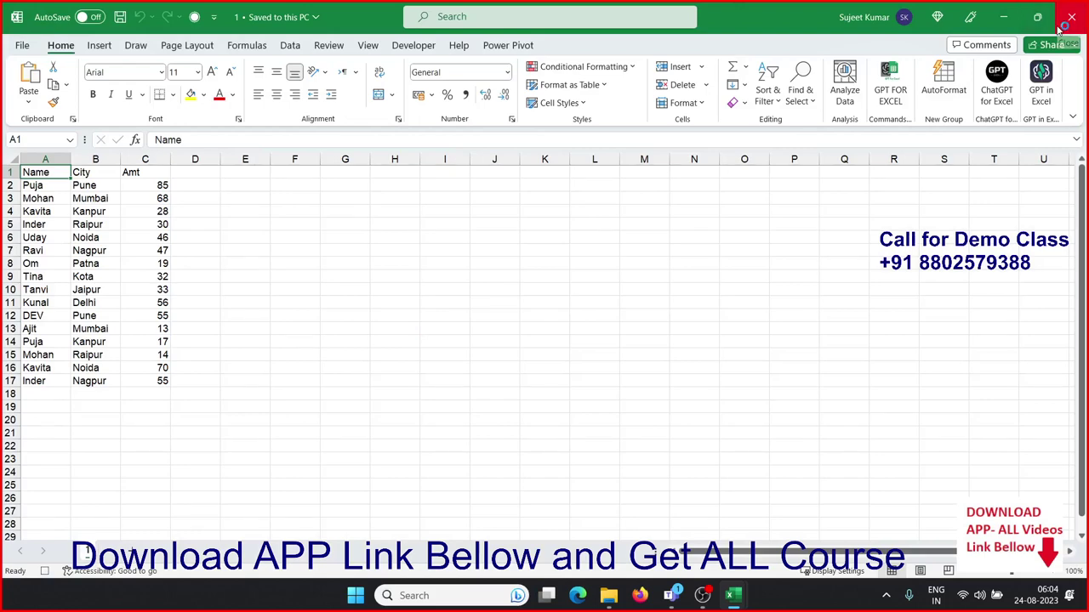
# Step: Close the workbook and open Module1's Macro1 code in a maximized Visual Basic editor
pyautogui.click(1062, 26)
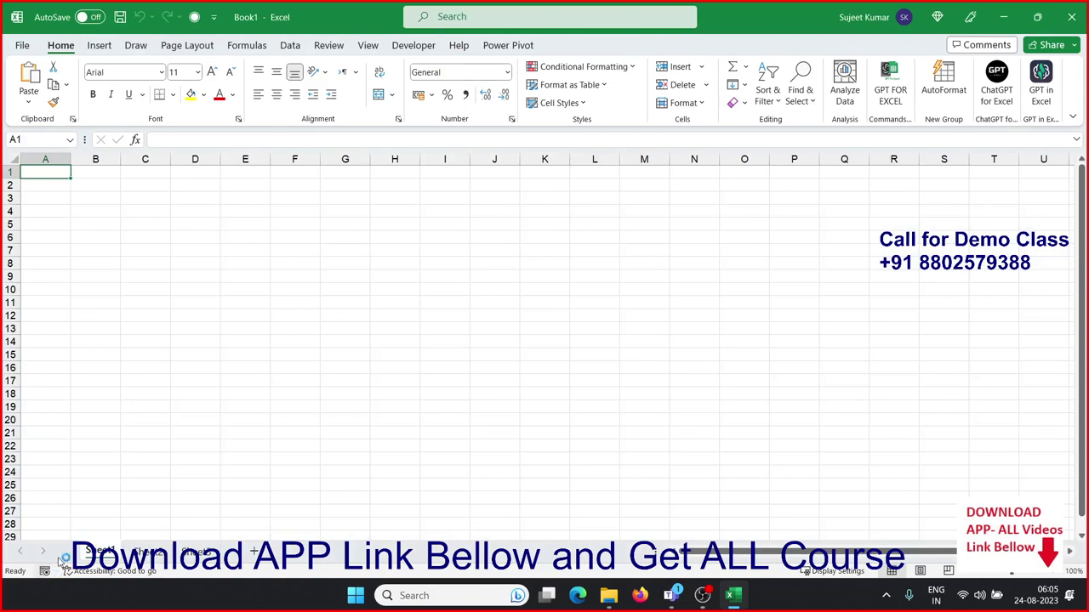
pyautogui.click(413, 47)
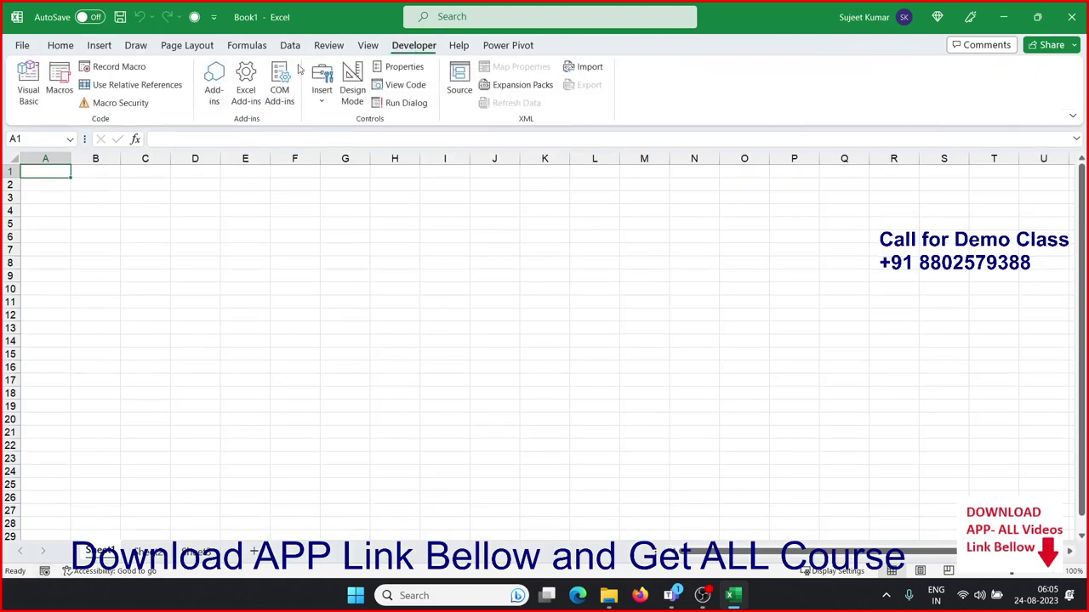
pyautogui.click(28, 85)
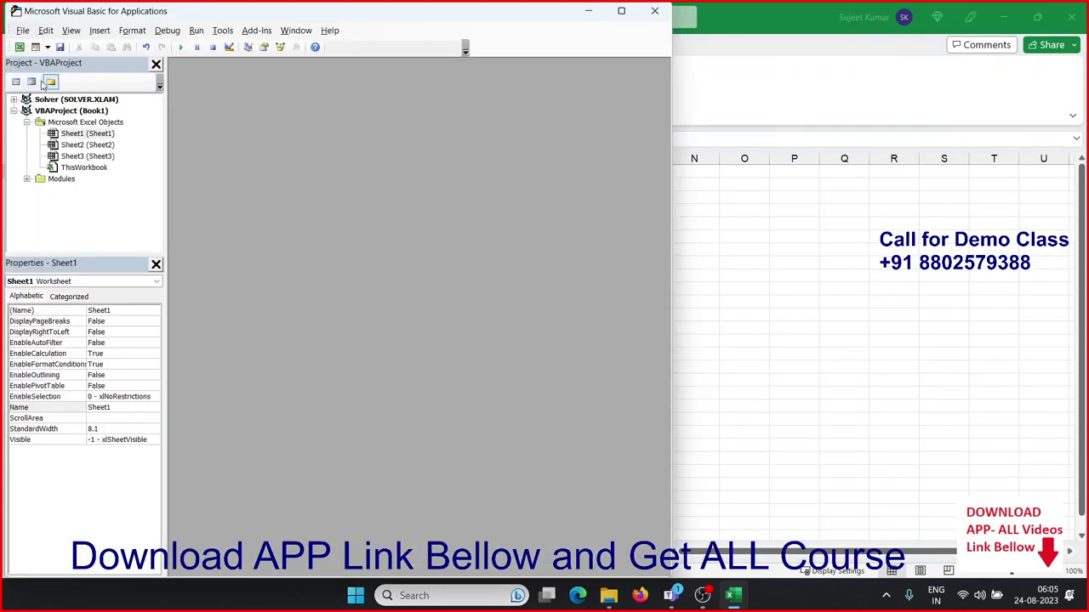
pyautogui.doubleClick(74, 179)
pyautogui.doubleClick(74, 189)
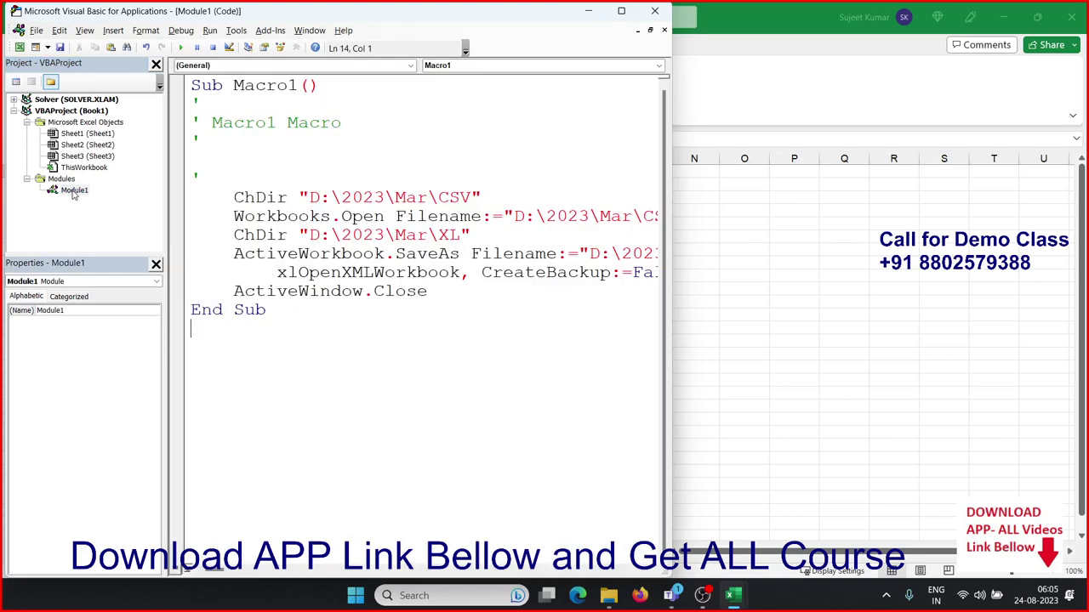
pyautogui.click(623, 10)
# Step: Highlight the recorded Workbooks.Open line and the ActiveWorkbook.SaveAs statement to explain them
pyautogui.click(681, 267)
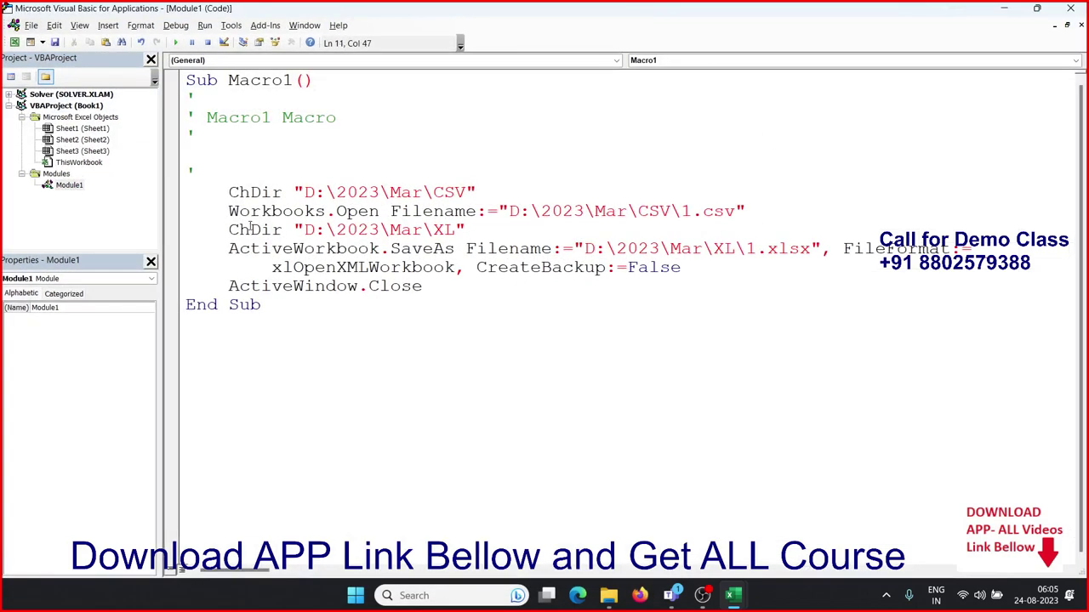
pyautogui.moveTo(229, 211)
pyautogui.mouseDown()
pyautogui.moveTo(657, 195)
pyautogui.moveTo(756, 216)
pyautogui.mouseUp()
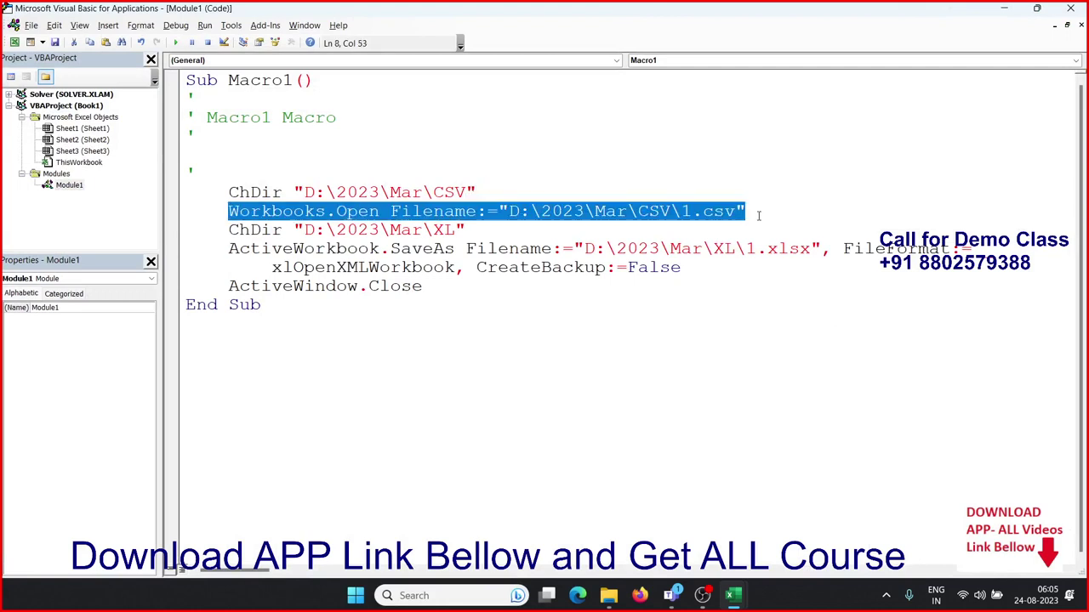
pyautogui.click(671, 596)
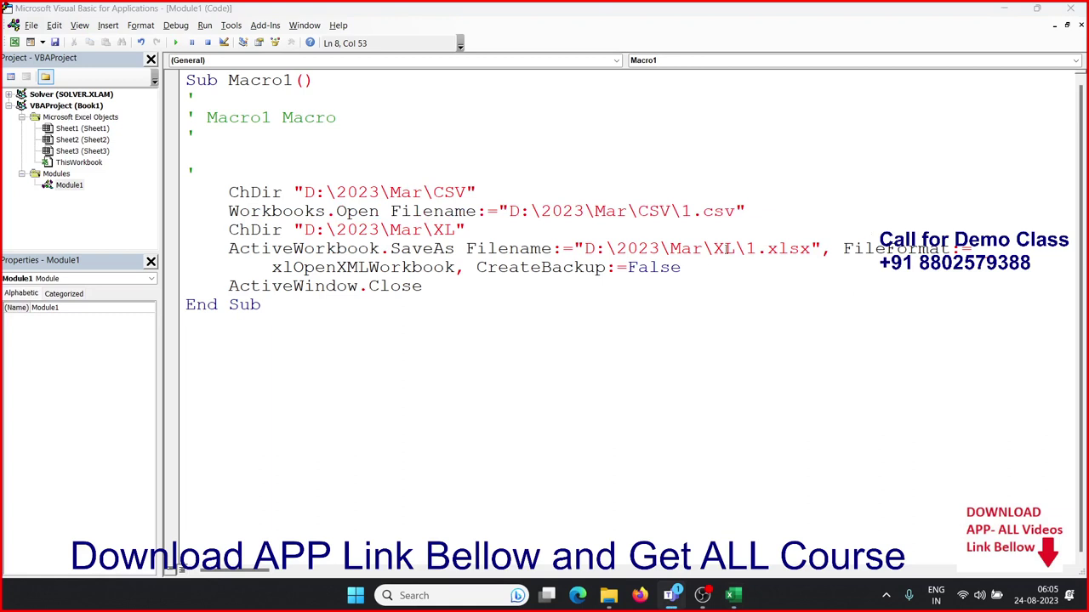
pyautogui.click(409, 311)
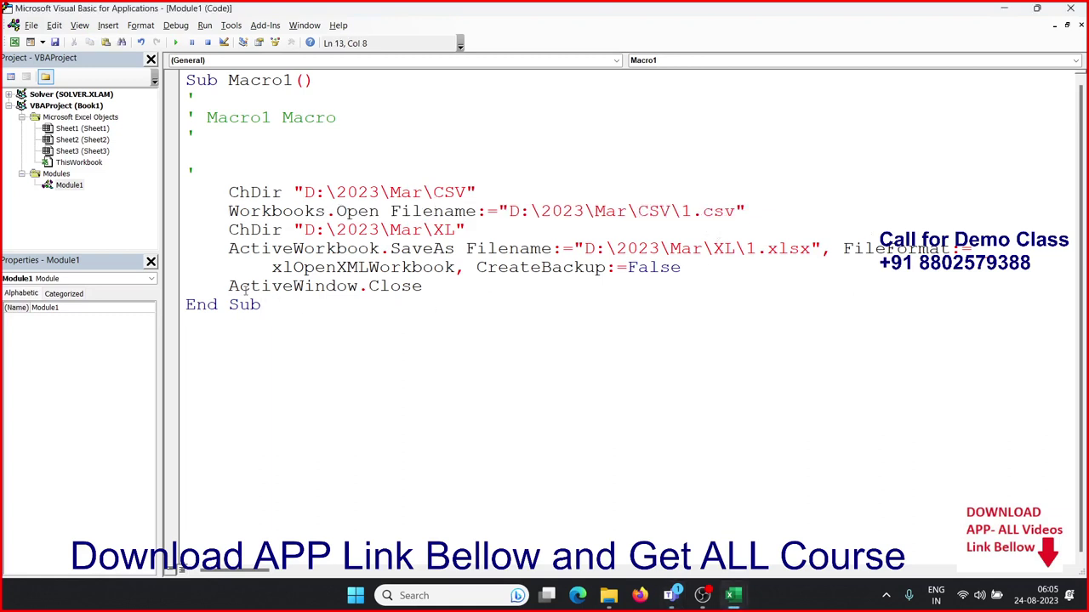
pyautogui.moveTo(228, 249)
pyautogui.mouseDown()
pyautogui.moveTo(615, 249)
pyautogui.moveTo(840, 265)
pyautogui.mouseUp()
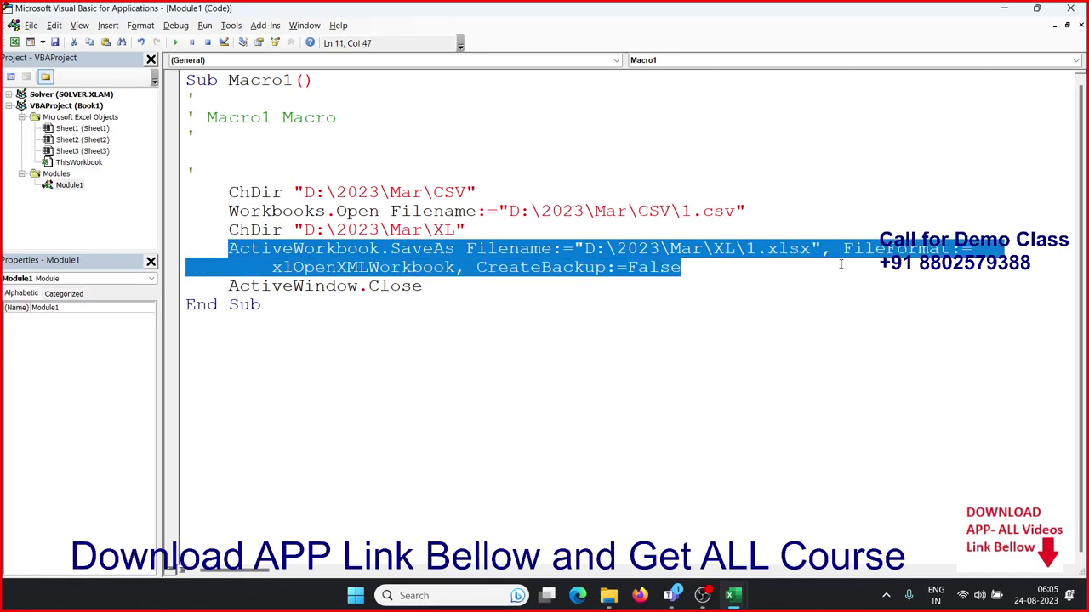
pyautogui.click(318, 348)
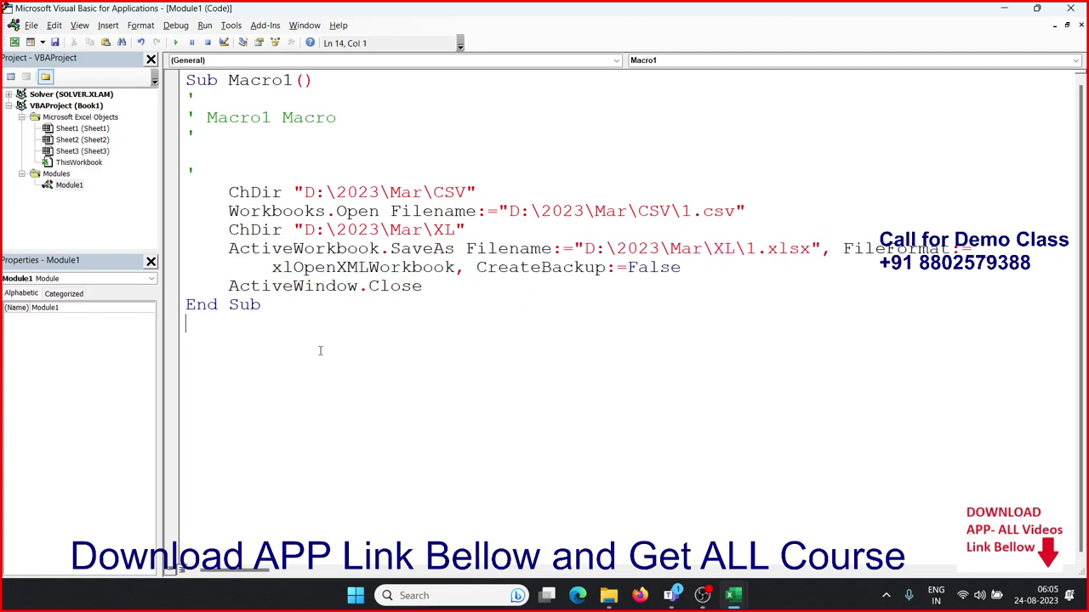
# Step: Delete the recorded Macro1 comment lines below Sub Macro1()
pyautogui.moveTo(193, 178); pyautogui.dragTo(186, 95)
pyautogui.press('Delete')
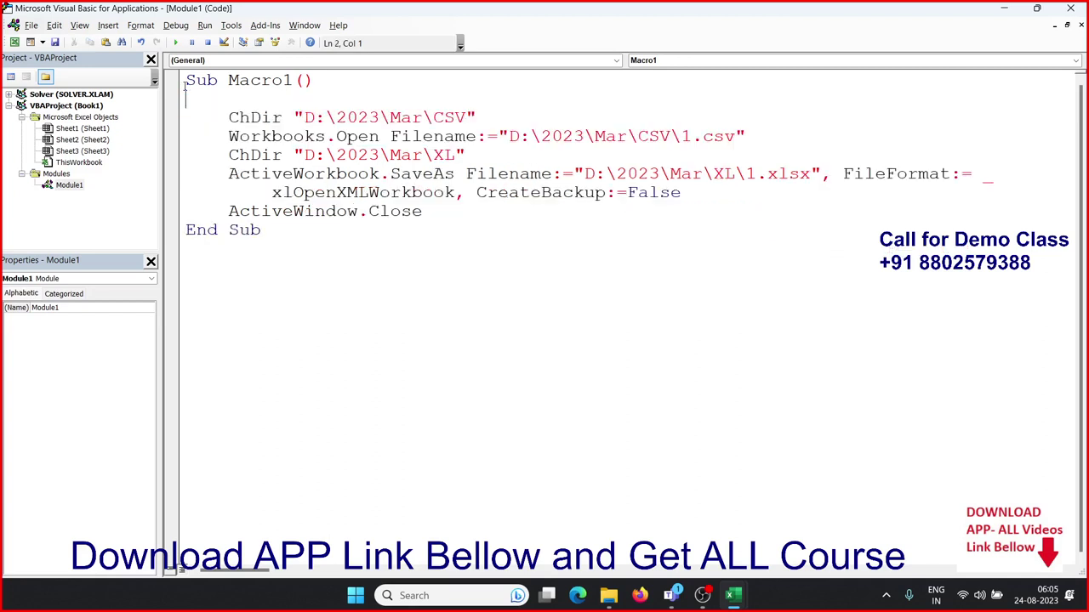
pyautogui.press('Return')
pyautogui.press('Return')
pyautogui.press('Return')
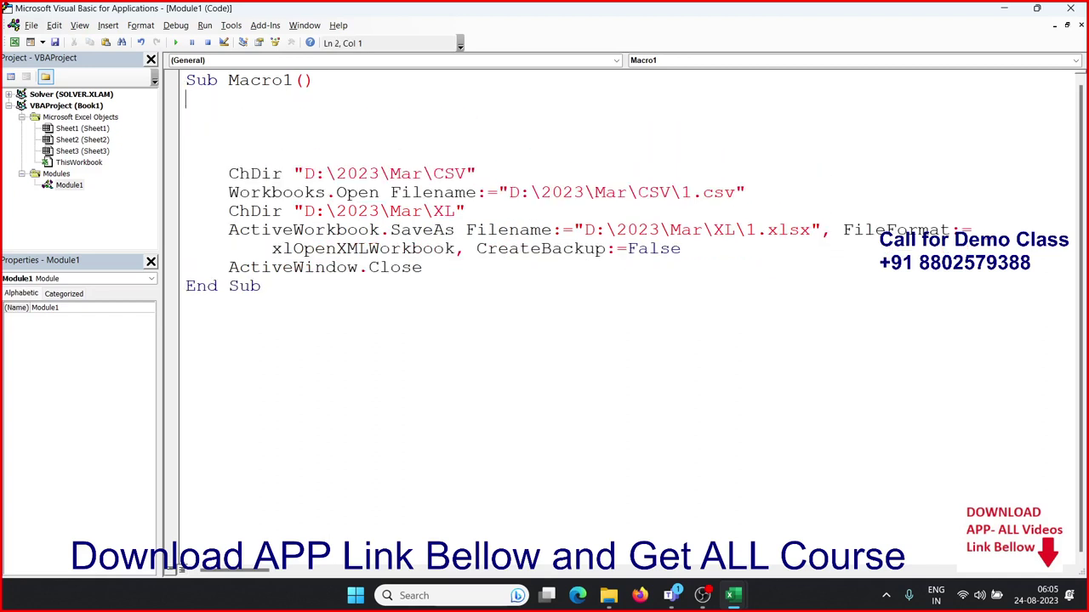
# Step: Declare Dim csv As String and Dim xl As String, then start the next line
pyautogui.write('dim ')
pyautogui.write('op')
pyautogui.write(' as')
pyautogui.press('BackSpace')
pyautogui.press('BackSpace')
pyautogui.press('BackSpace')
pyautogui.press('BackSpace')
pyautogui.press('BackSpace')
pyautogui.write('c')
pyautogui.write('sv as s')
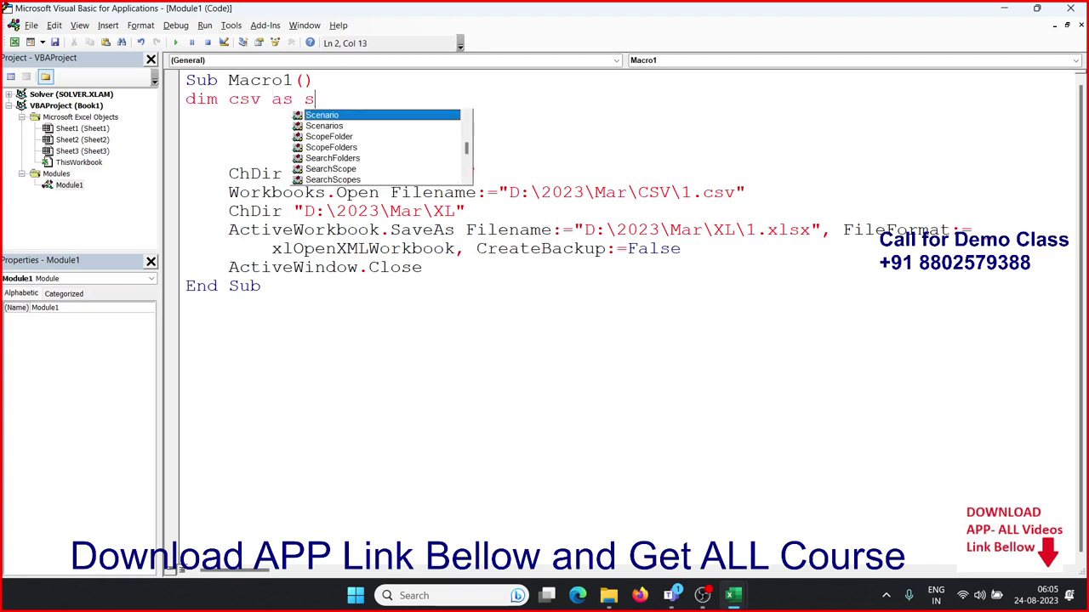
pyautogui.write('tr')
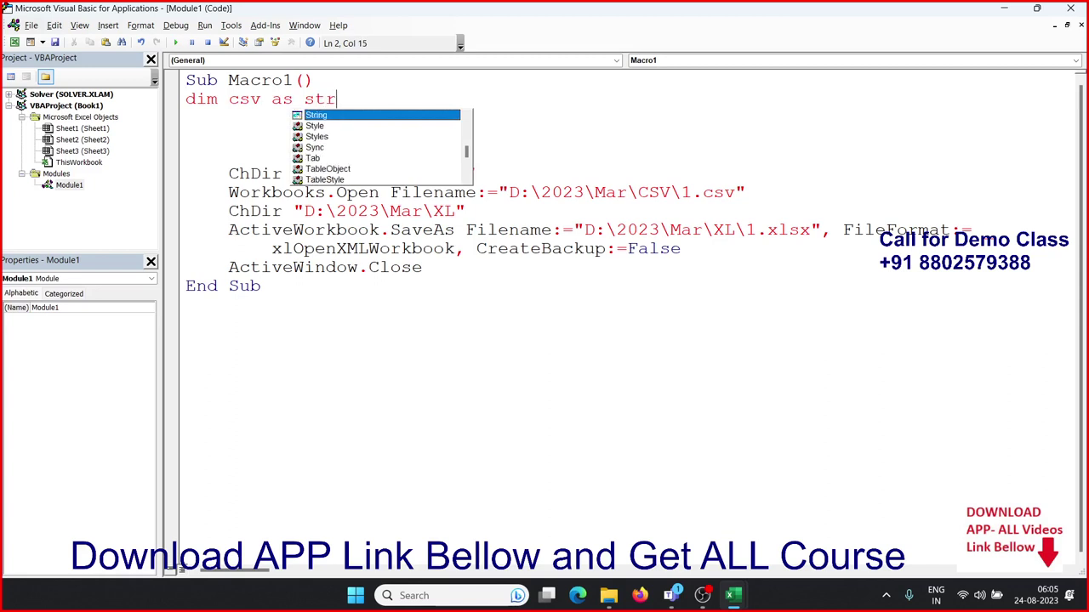
pyautogui.write('i')
pyautogui.press('Return')
pyautogui.write('d')
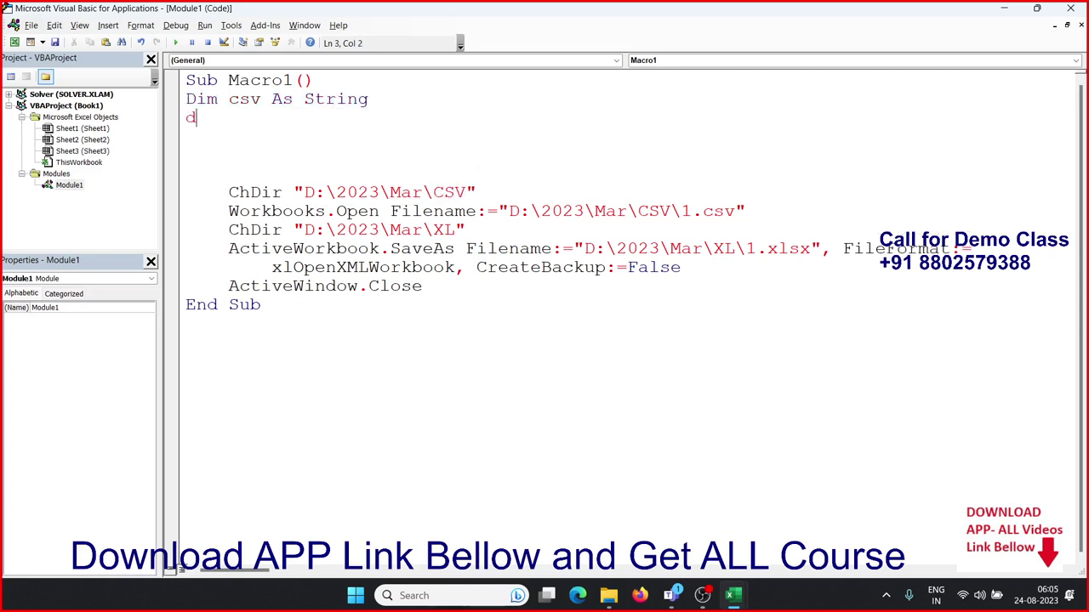
pyautogui.write('im ')
pyautogui.write('xl as ')
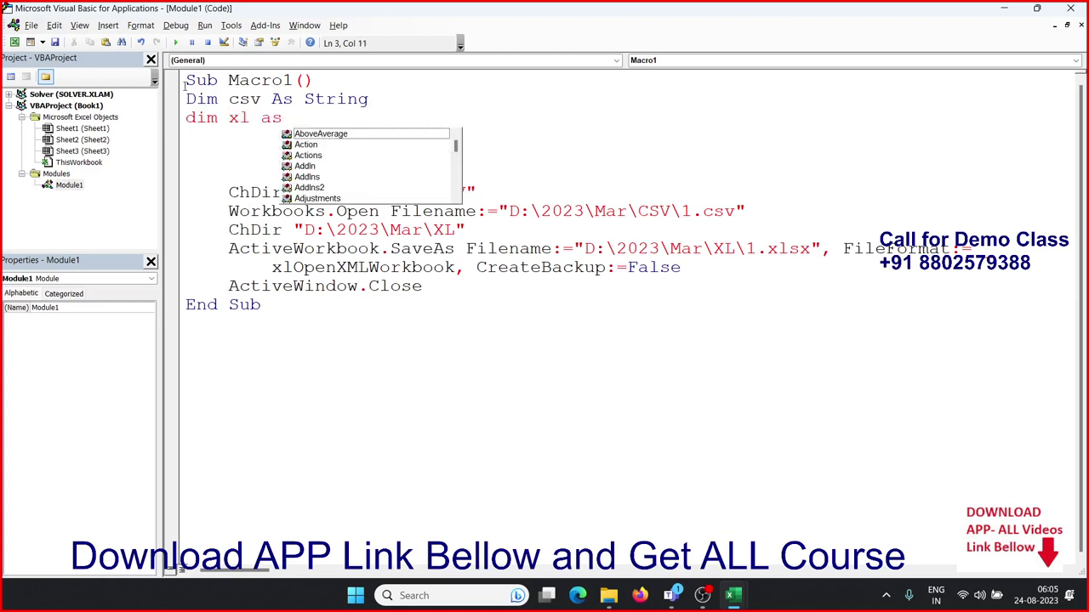
pyautogui.write('str')
pyautogui.press('Tab')
pyautogui.press('Return')
pyautogui.press('Return')
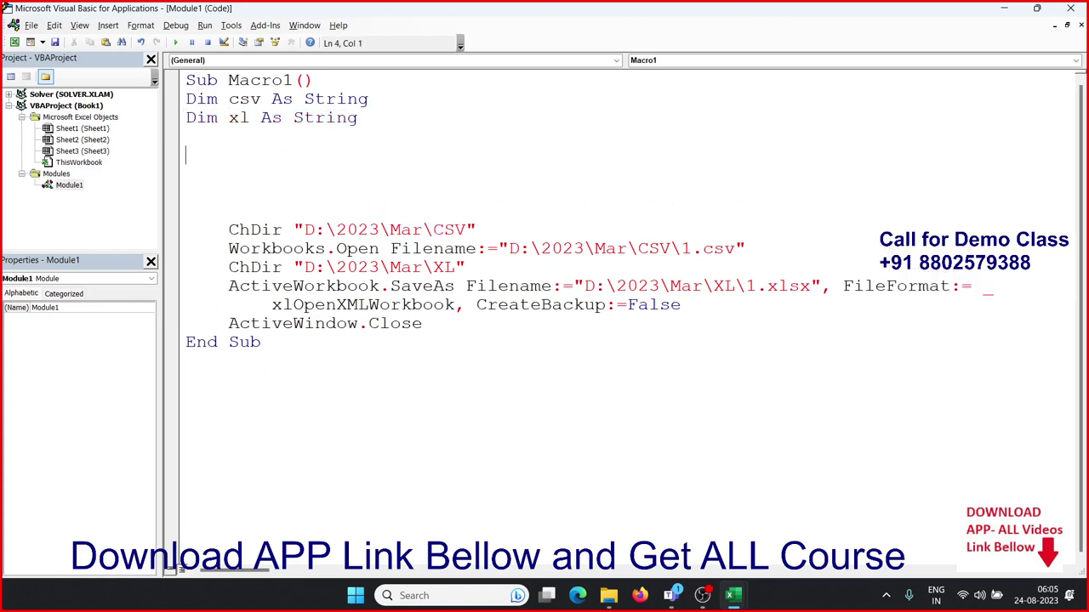
pyautogui.write('cs')
pyautogui.write('v=')
# Step: Set csv to the D:\2023\Mar\CSV\ path copied from the ChDir line
pyautogui.click(481, 227)
pyautogui.press('Return')
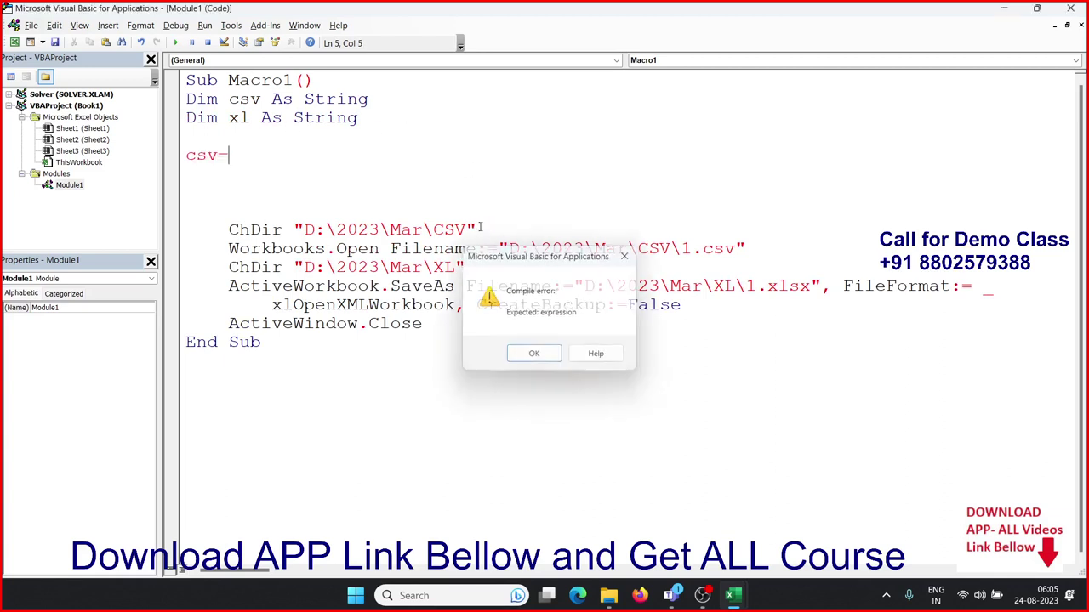
pyautogui.moveTo(477, 230); pyautogui.dragTo(297, 221)
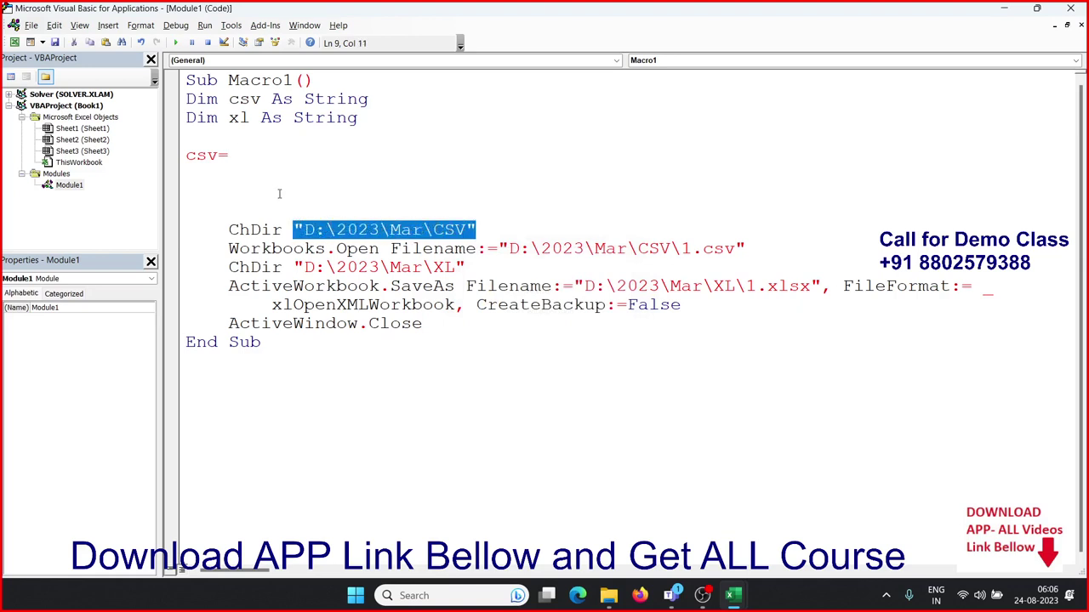
pyautogui.hotkey('ctrl', 'c')
pyautogui.click(264, 158)
pyautogui.hotkey('ctrl', 'v')
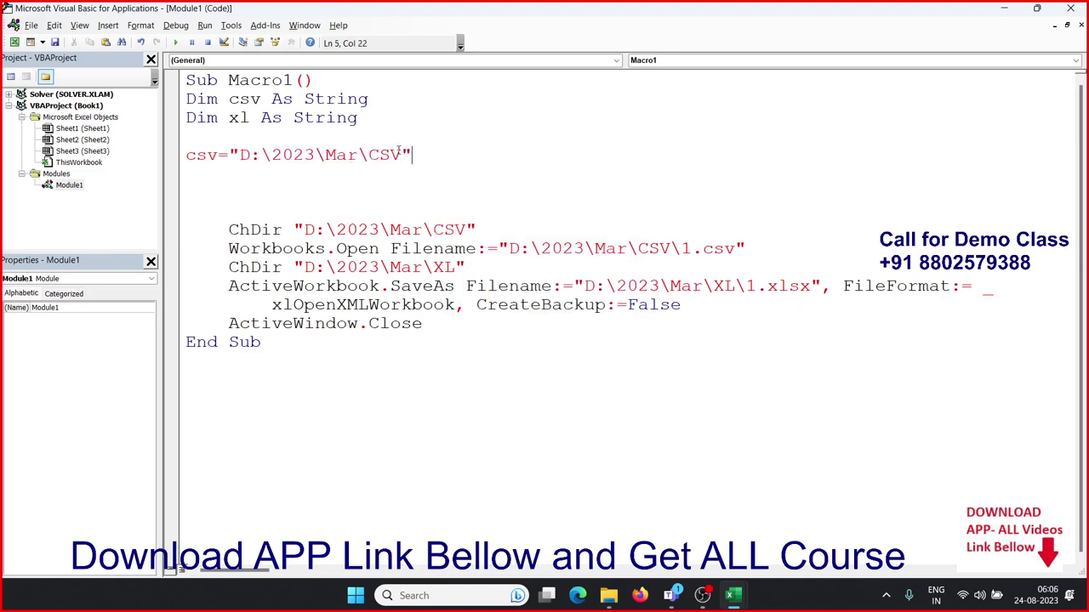
pyautogui.click(398, 154)
pyautogui.write('\\')
pyautogui.press('Down')
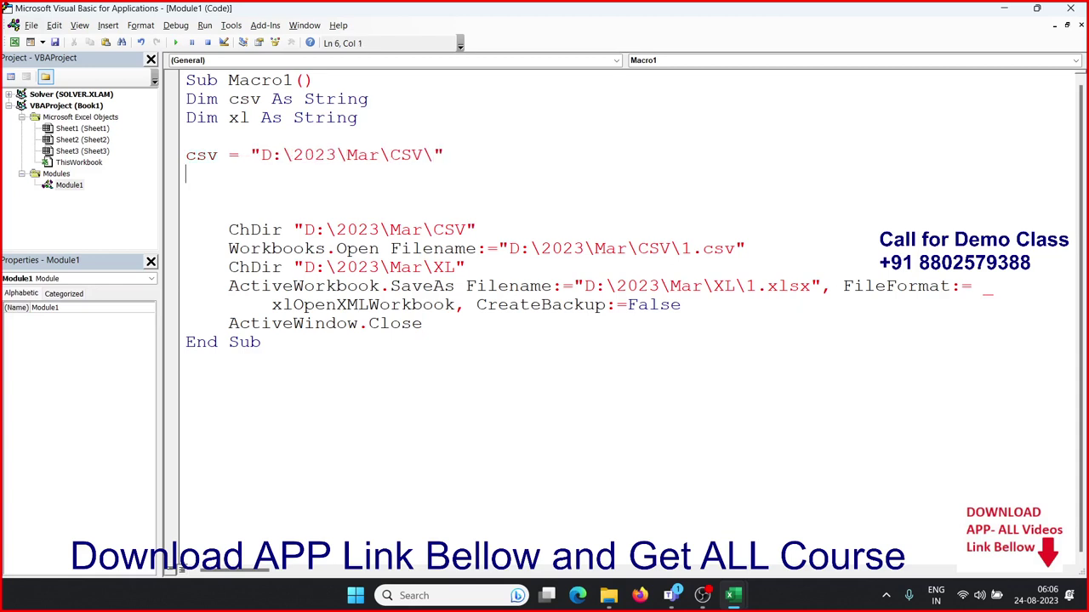
# Step: Set xl to the D:\2023\Mar\XL\ path copied from the second ChDir line
pyautogui.write('x')
pyautogui.write('l=')
pyautogui.click(474, 266)
pyautogui.click(519, 352)
pyautogui.moveTo(466, 268); pyautogui.dragTo(295, 267)
pyautogui.hotkey('ctrl', 'c')
pyautogui.click(238, 174)
pyautogui.hotkey('ctrl', 'v')
pyautogui.click(384, 167)
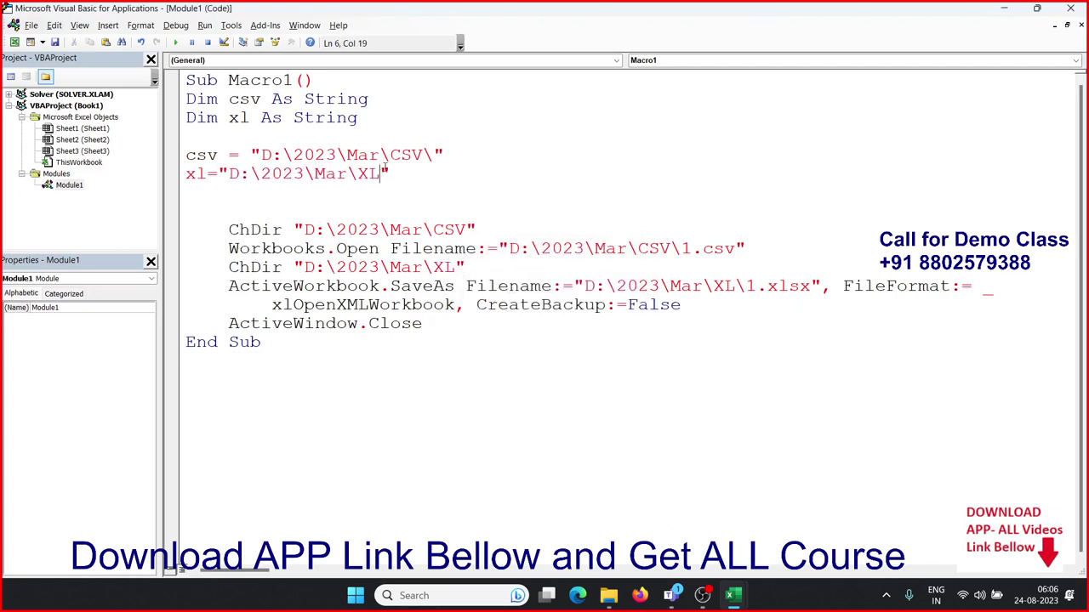
pyautogui.write('\\')
pyautogui.click(406, 193)
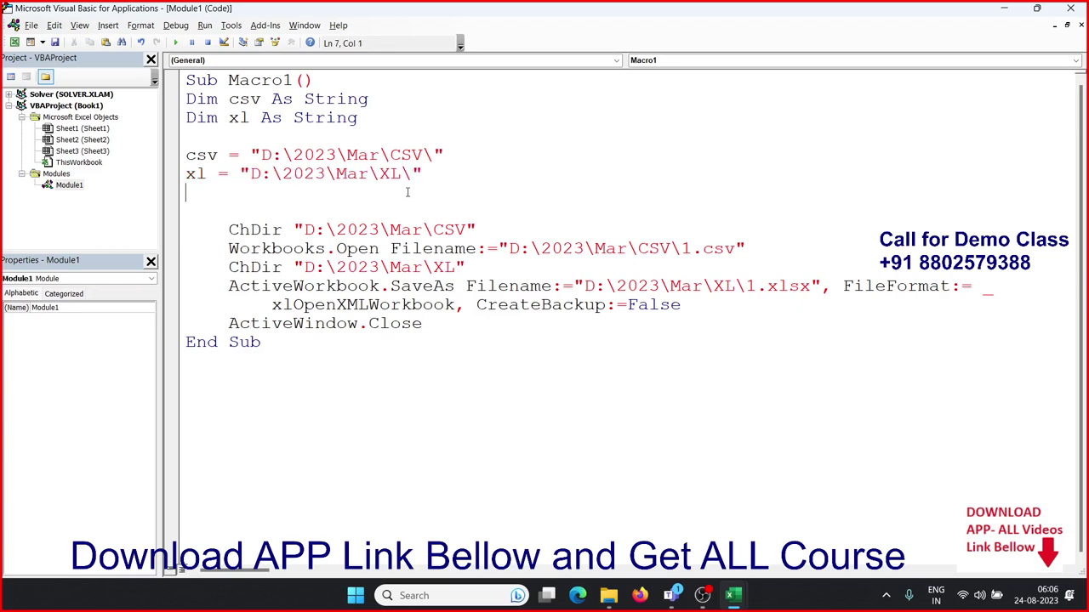
# Step: Remove both ChDir lines from Macro1
pyautogui.moveTo(228, 230); pyautogui.dragTo(476, 223)
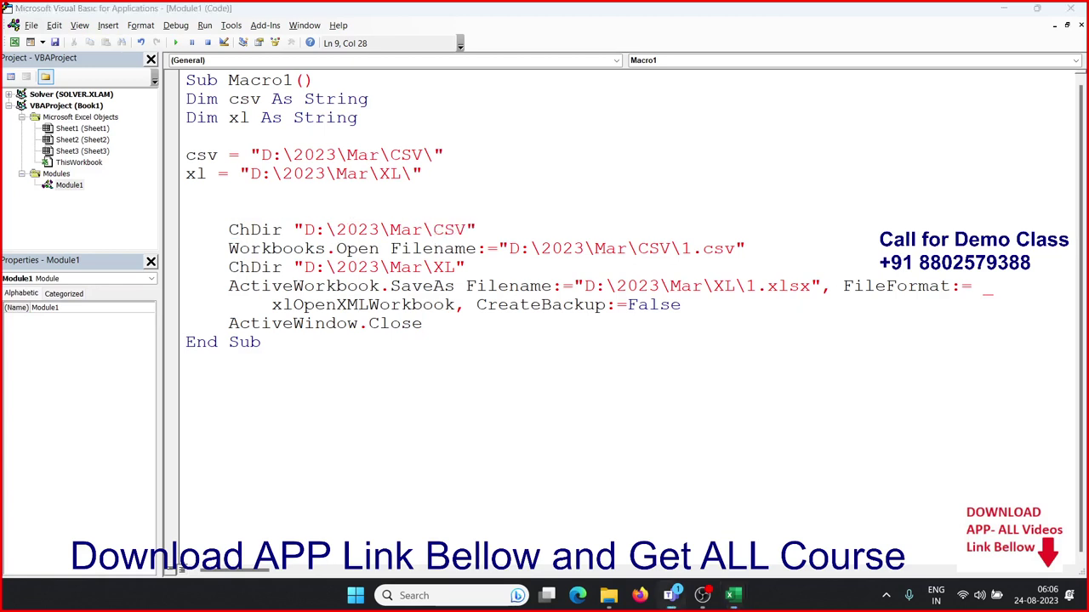
pyautogui.click(482, 228)
pyautogui.moveTo(482, 228); pyautogui.dragTo(228, 229)
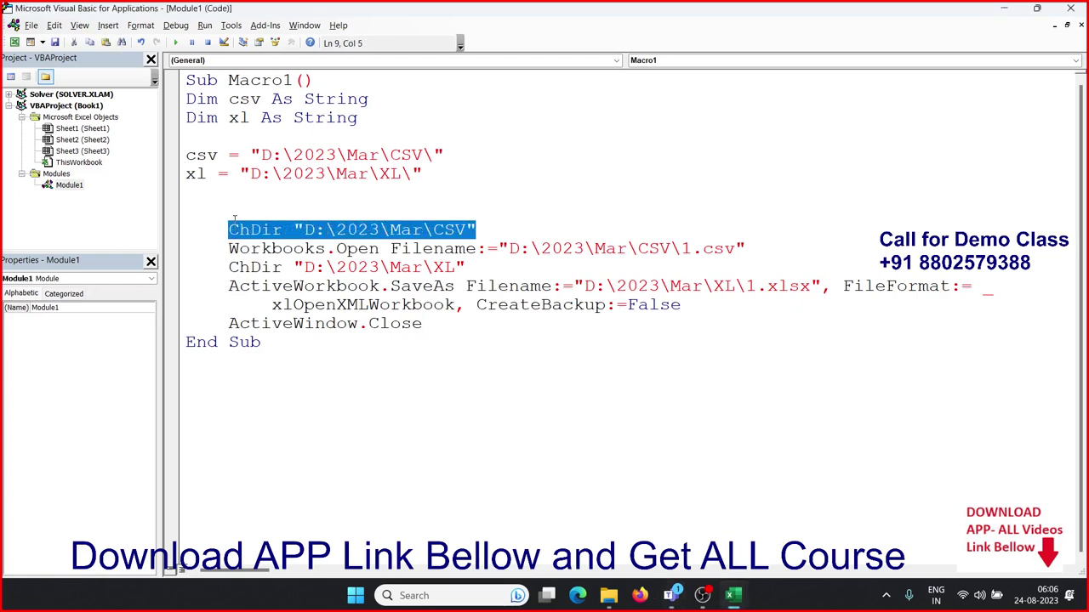
pyautogui.hotkey('ctrl', 'x')
pyautogui.press('Down')
pyautogui.hotkey('shift', 'Down')
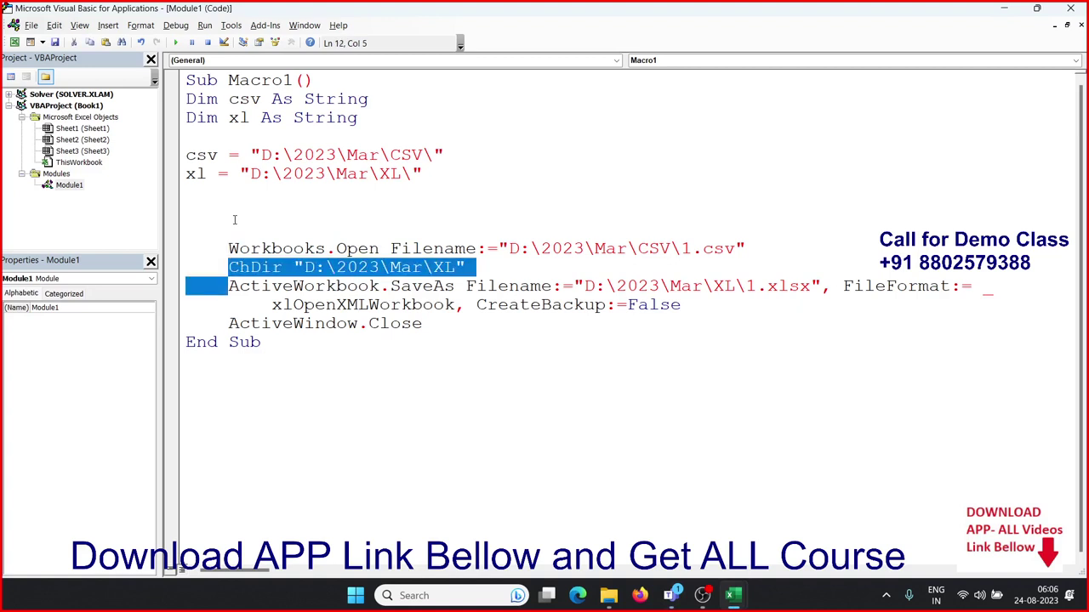
pyautogui.hotkey('shift', 'Left')
pyautogui.hotkey('shift', 'Left')
pyautogui.hotkey('shift', 'Left')
pyautogui.hotkey('shift', 'Left')
pyautogui.press('Delete')
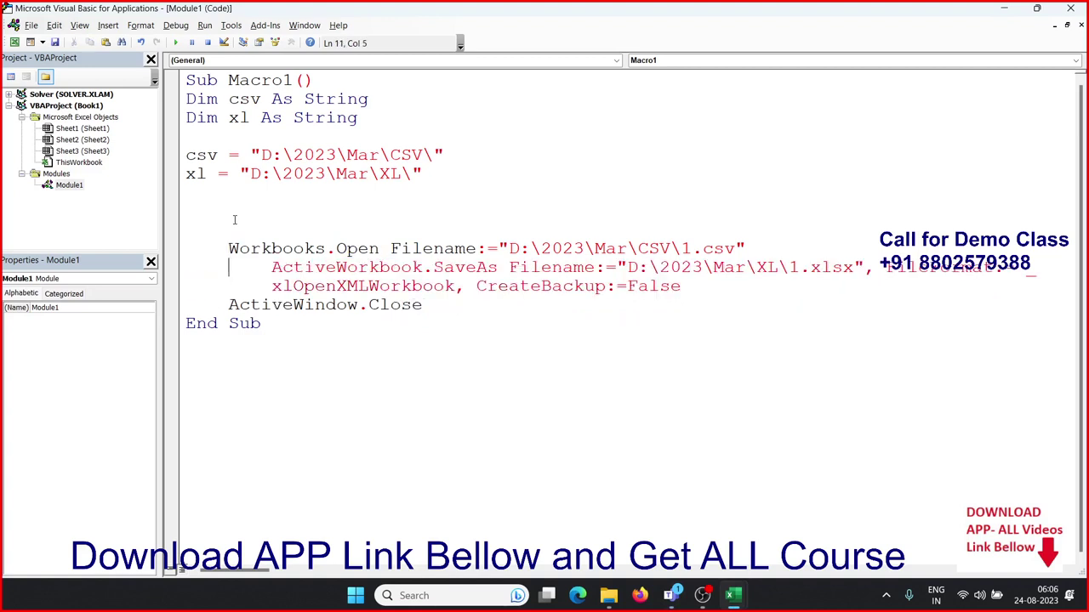
# Step: Insert blank lines above the SaveAs statement and after the Dim xl As String declaration
pyautogui.press('Return')
pyautogui.press('Up')
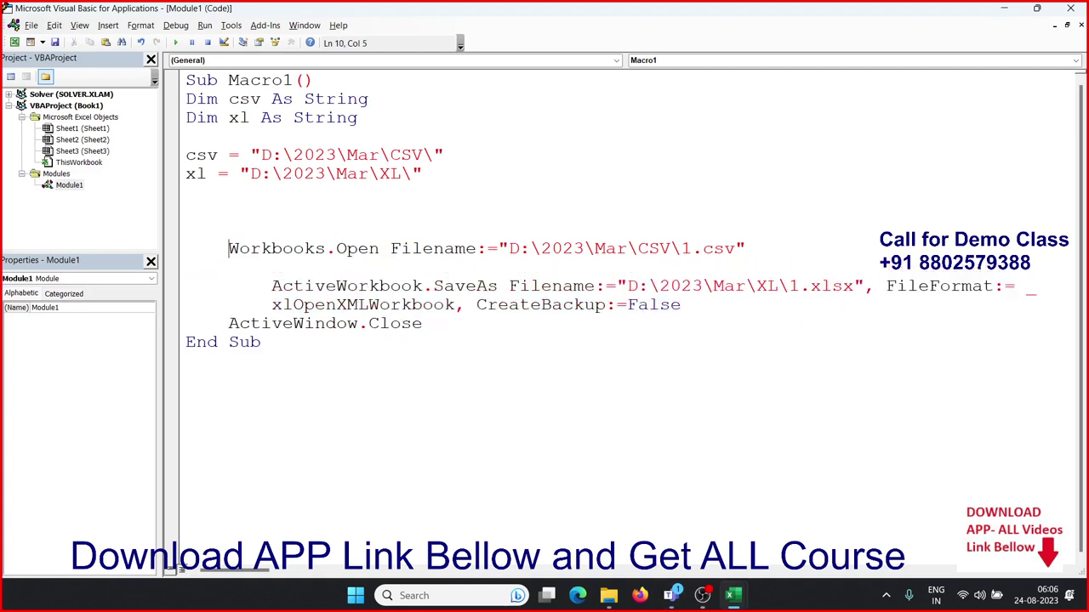
pyautogui.press('Up')
pyautogui.press('Up')
pyautogui.press('Up')
pyautogui.press('Up')
pyautogui.press('Return')
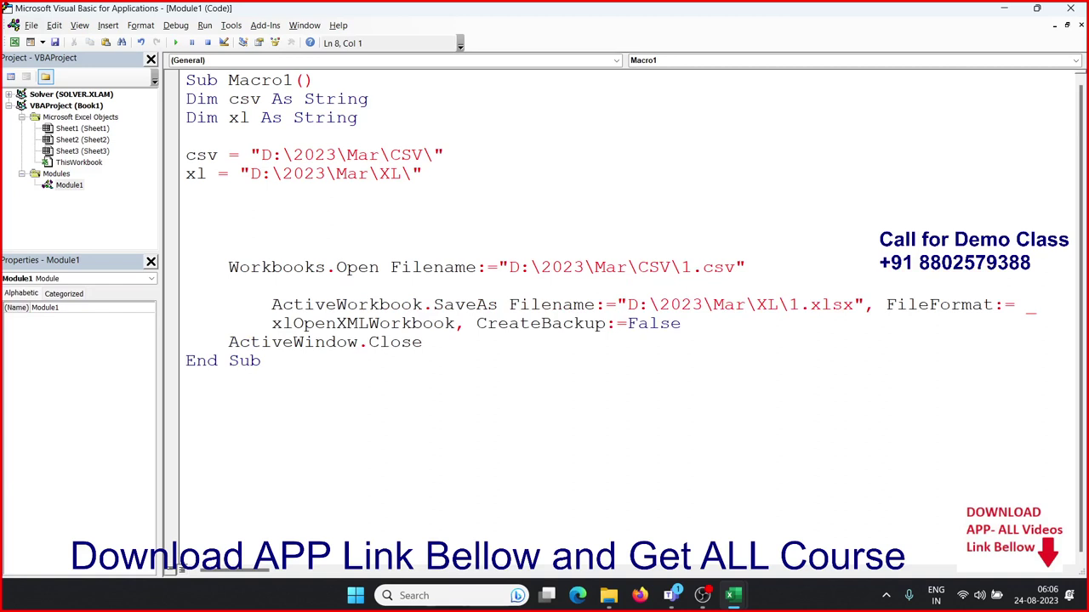
pyautogui.press('Up')
pyautogui.press('Up')
pyautogui.press('Up')
pyautogui.press('Up')
pyautogui.press('Up')
pyautogui.press('Down')
# Step: Declare Dim fn As String below the other declarations
pyautogui.press('Return')
pyautogui.press('Up')
pyautogui.write('d')
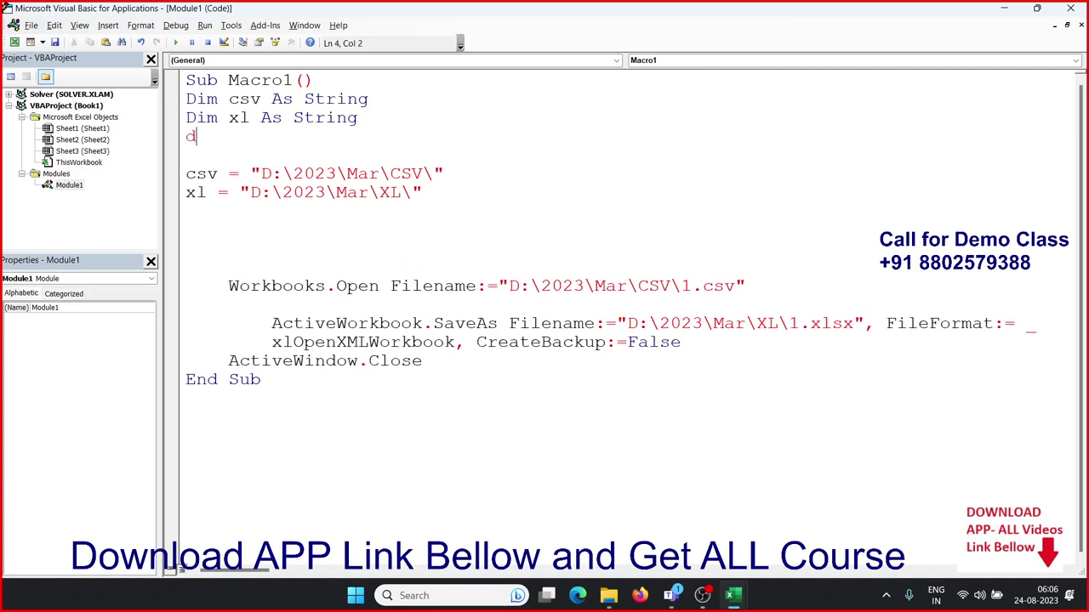
pyautogui.write('im fn ')
pyautogui.write('as st')
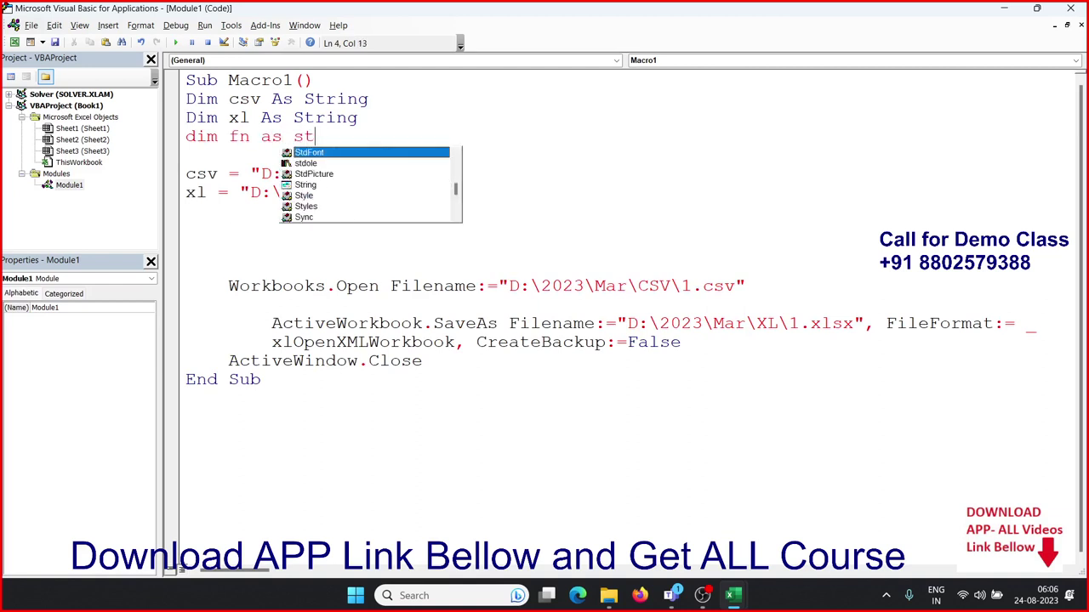
pyautogui.write('r')
pyautogui.press('Tab')
pyautogui.press('Down')
pyautogui.press('Down')
pyautogui.press('Down')
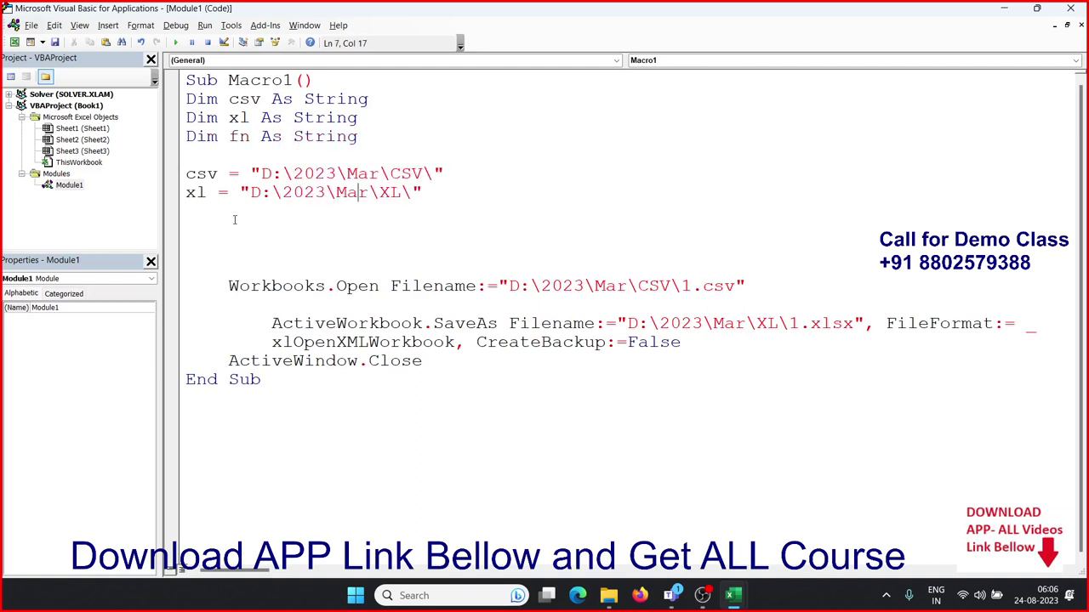
pyautogui.press('Down')
pyautogui.press('Down')
# Step: Write fn = Dir(csv & "*.csv", correcting the file pattern's quotes and wildcard
pyautogui.write('fn')
pyautogui.write('=dir')
pyautogui.write('(')
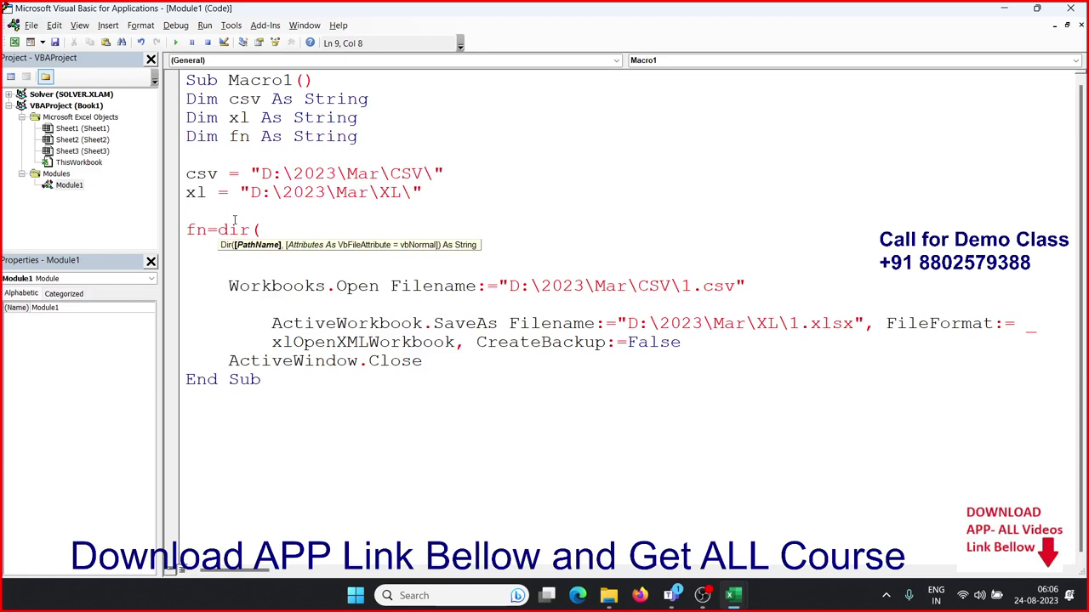
pyautogui.write('csv')
pyautogui.write(' & ')
pyautogui.write('"')
pyautogui.write('.')
pyautogui.write('c')
pyautogui.write('sv')
pyautogui.press('Left')
pyautogui.press('Left')
pyautogui.press('Left')
pyautogui.press('Left')
pyautogui.write("'")
pyautogui.press('Right')
pyautogui.press('Right')
pyautogui.press('Right')
pyautogui.press('Right')
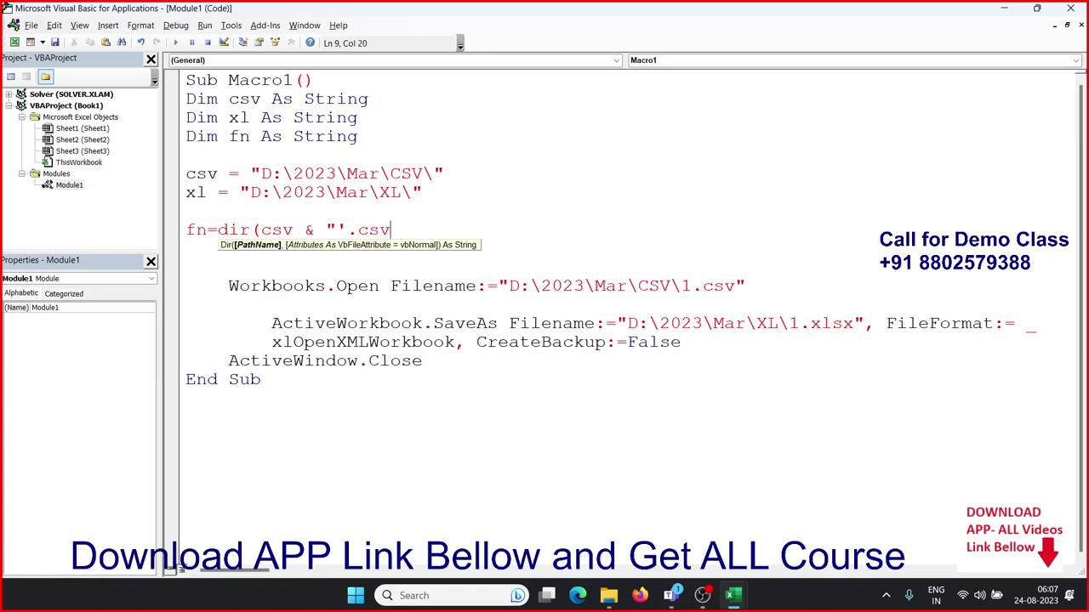
pyautogui.write('",')
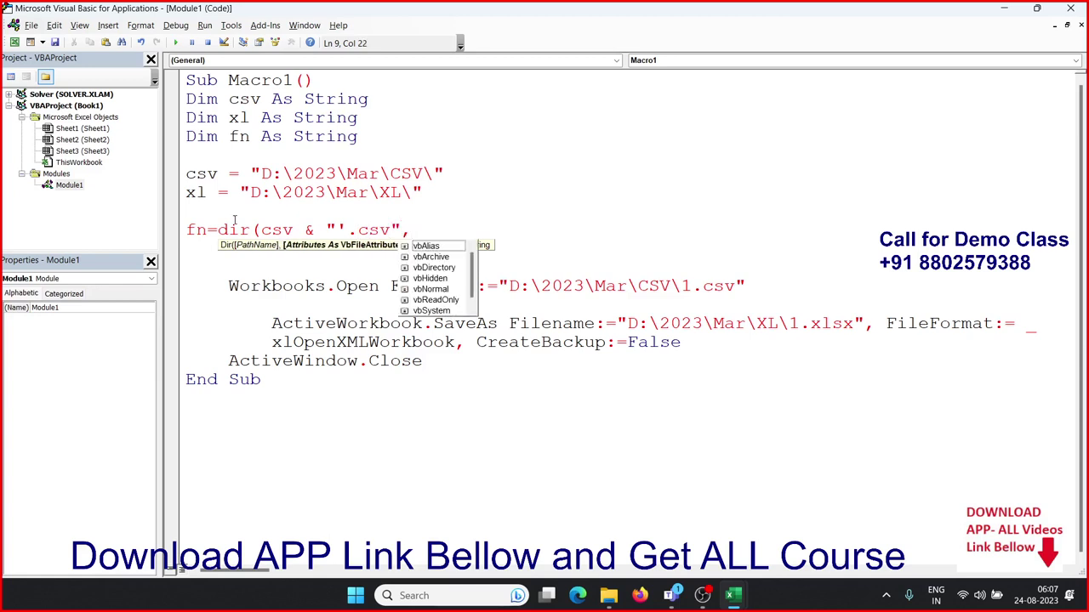
pyautogui.press('Left')
pyautogui.press('Left')
pyautogui.press('Left')
pyautogui.press('Left')
pyautogui.press('Left')
pyautogui.press('Left')
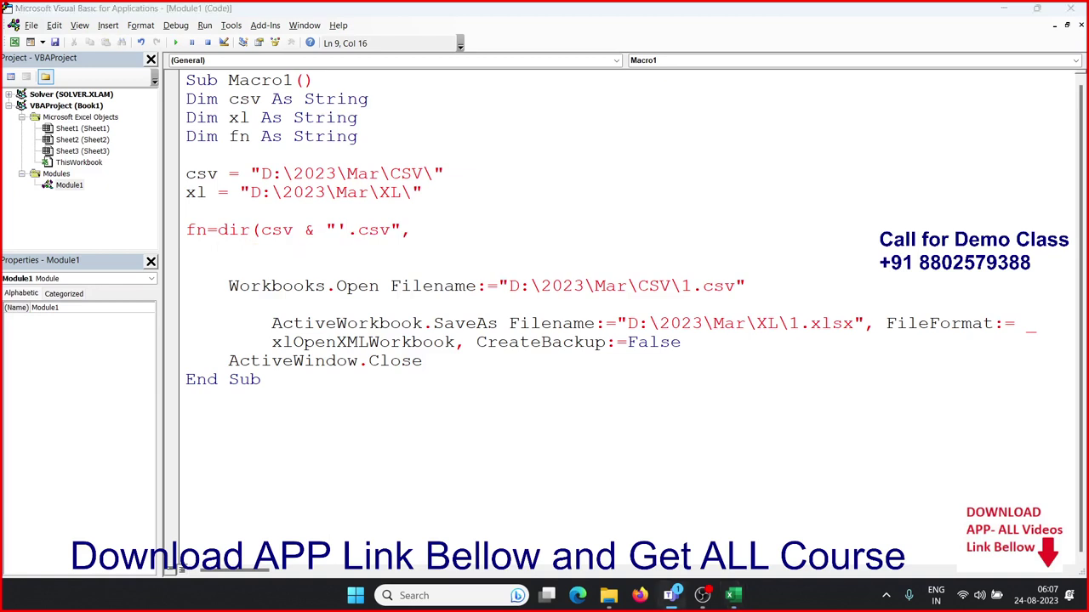
pyautogui.click(349, 230)
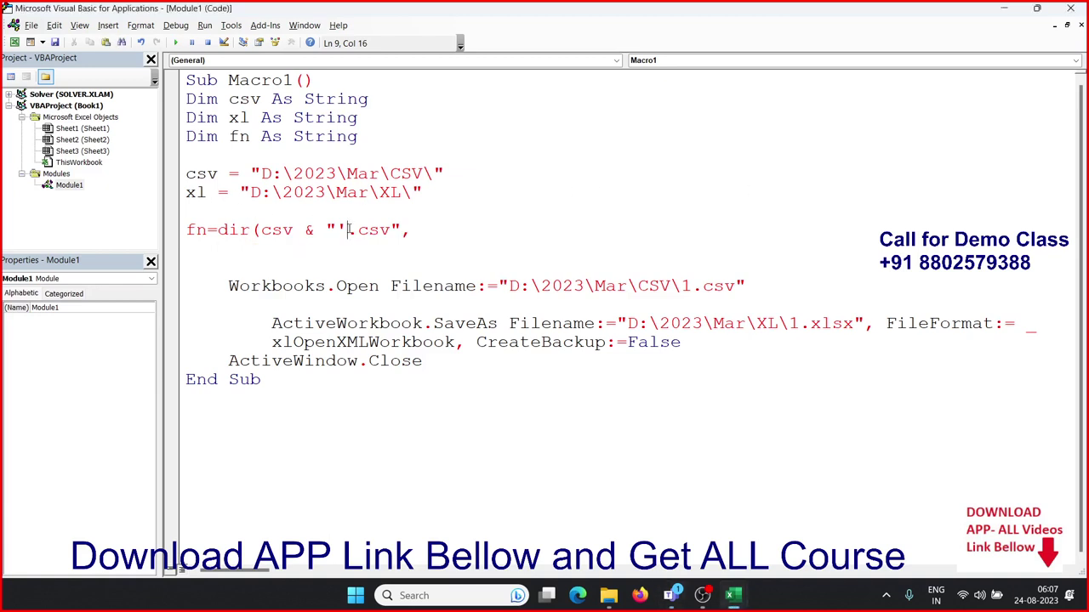
pyautogui.press('BackSpace')
pyautogui.write('*')
# Step: Finish the Dir call with the vbNormal attribute and a closing parenthesis
pyautogui.click(402, 231)
pyautogui.click(412, 231)
pyautogui.press('BackSpace')
pyautogui.write(',')
pyautogui.press('Down')
pyautogui.press('Down')
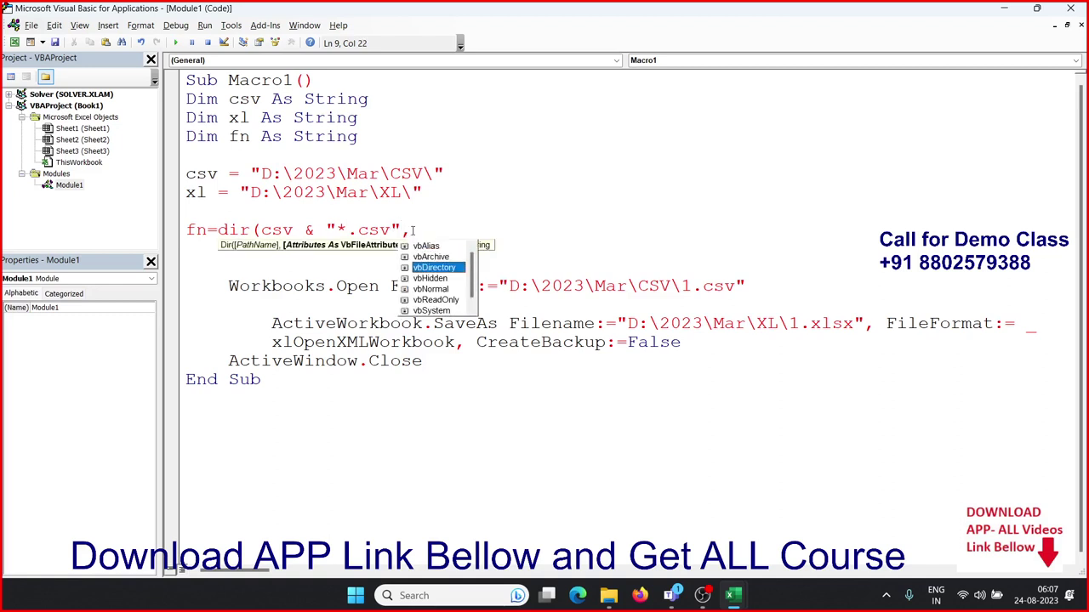
pyautogui.press('Down')
pyautogui.press('Down')
pyautogui.press('Tab')
pyautogui.write(')')
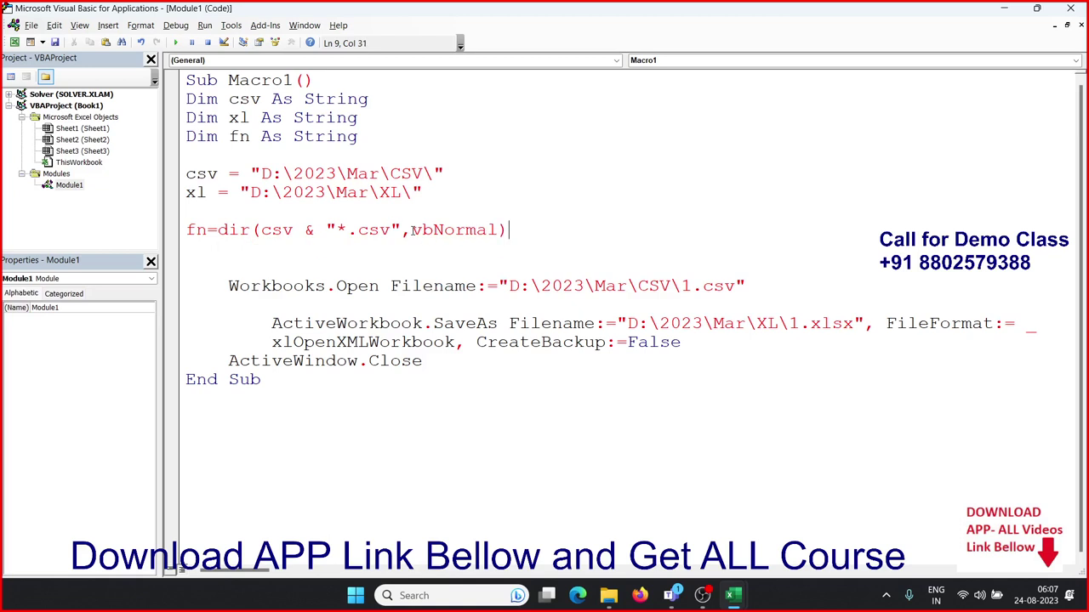
pyautogui.press('Down')
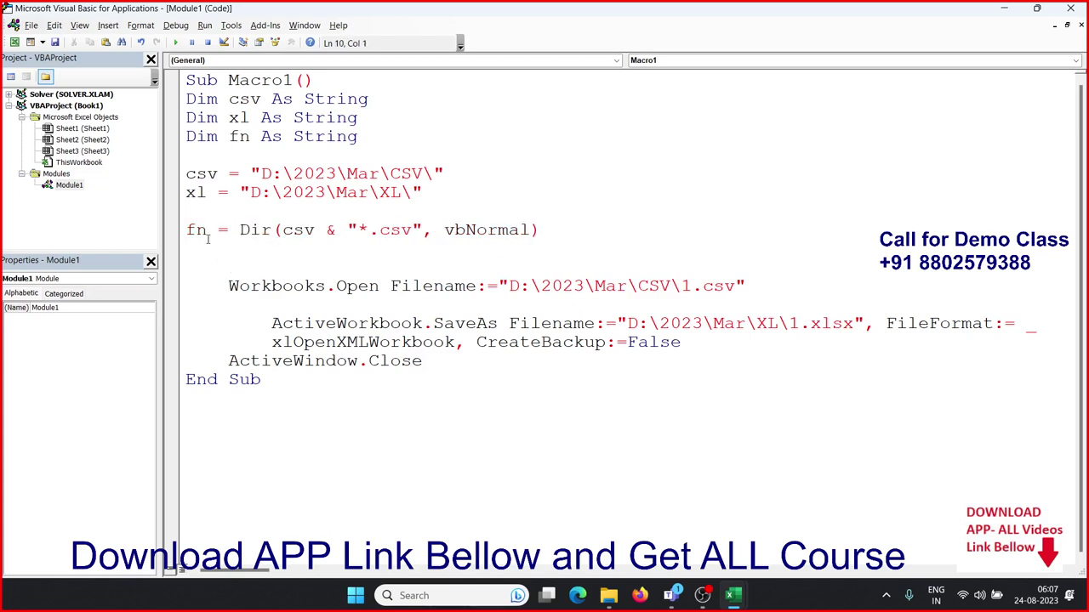
# Step: Add a Do While fn <> "" line above Workbooks.Open
pyautogui.click(207, 267)
pyautogui.write('do')
pyautogui.write(' while ')
pyautogui.write('fn<>""')
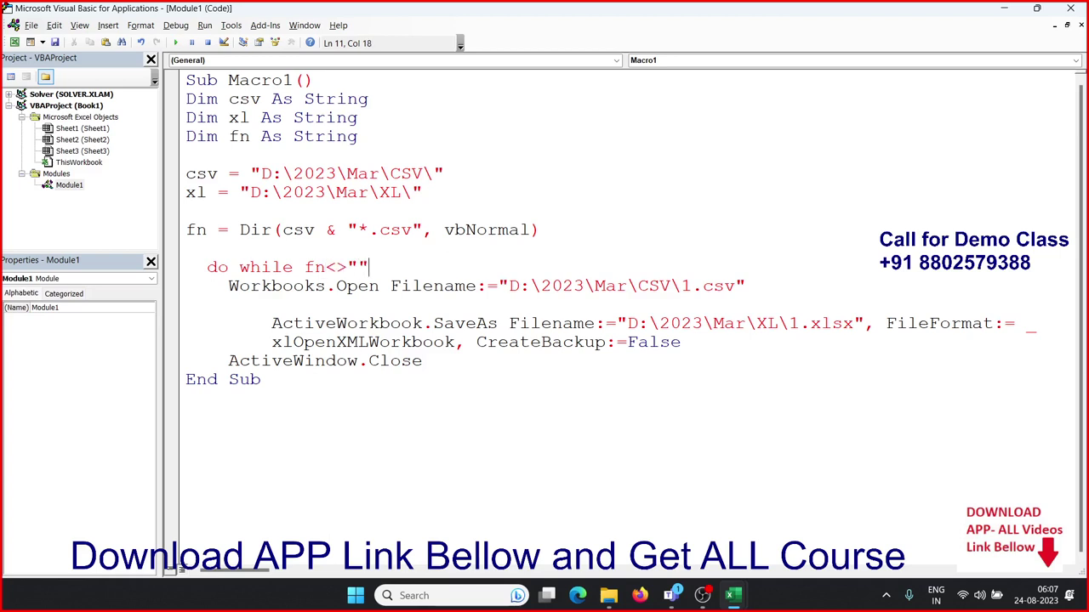
pyautogui.press('Down')
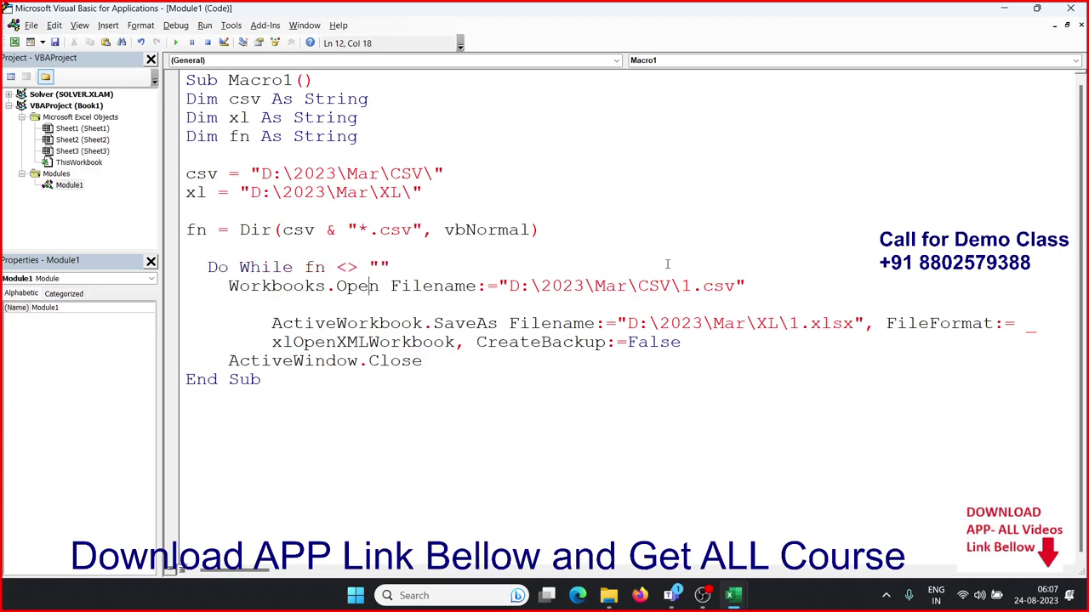
# Step: Make Workbooks.Open use the CSV folder path & fn instead of the fixed 1.csv
pyautogui.click(681, 286)
pyautogui.press('Delete')
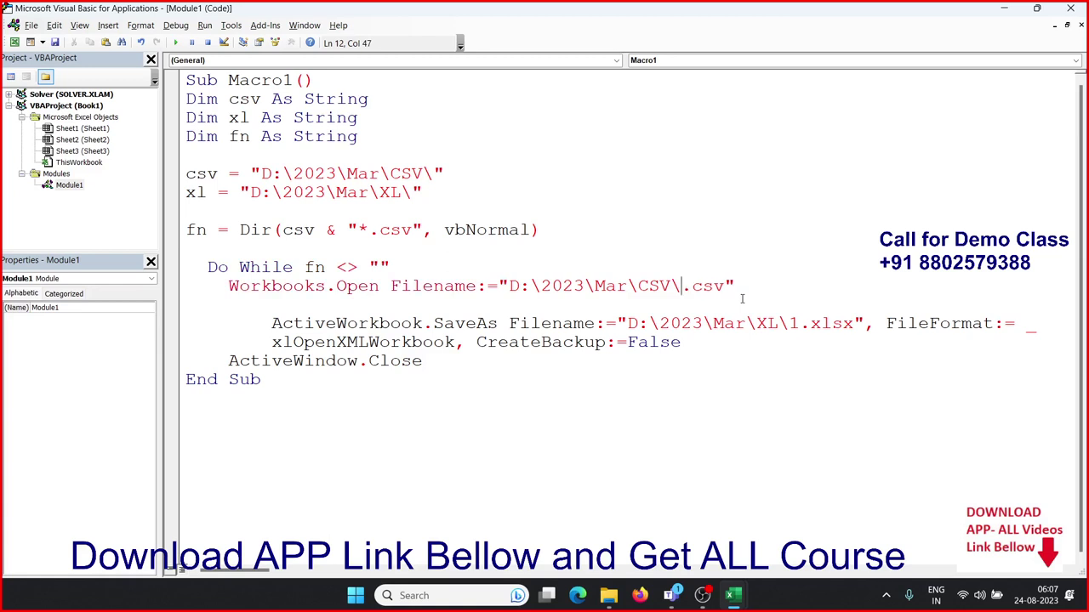
pyautogui.press('Delete')
pyautogui.press('Delete')
pyautogui.press('Delete')
pyautogui.press('Delete')
pyautogui.press('Right')
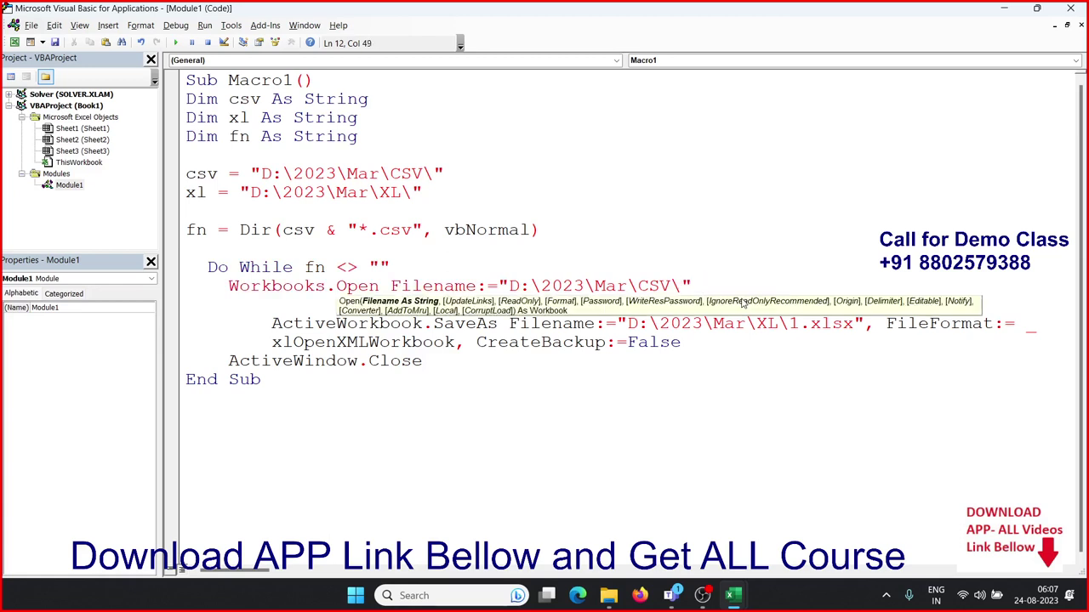
pyautogui.write('& fn')
pyautogui.press('Down')
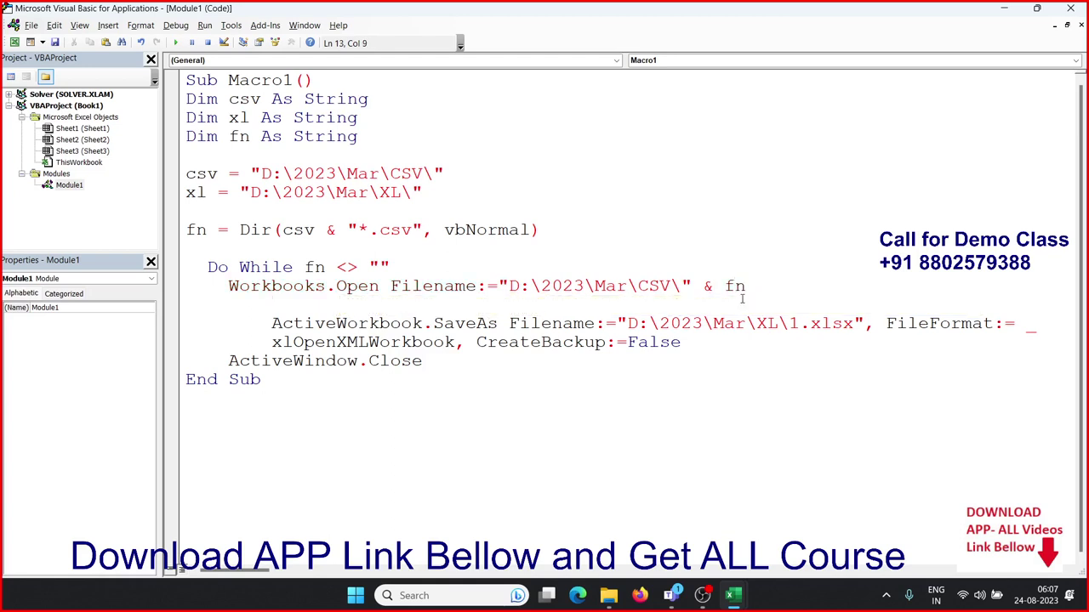
pyautogui.doubleClick(541, 323)
pyautogui.click(774, 324)
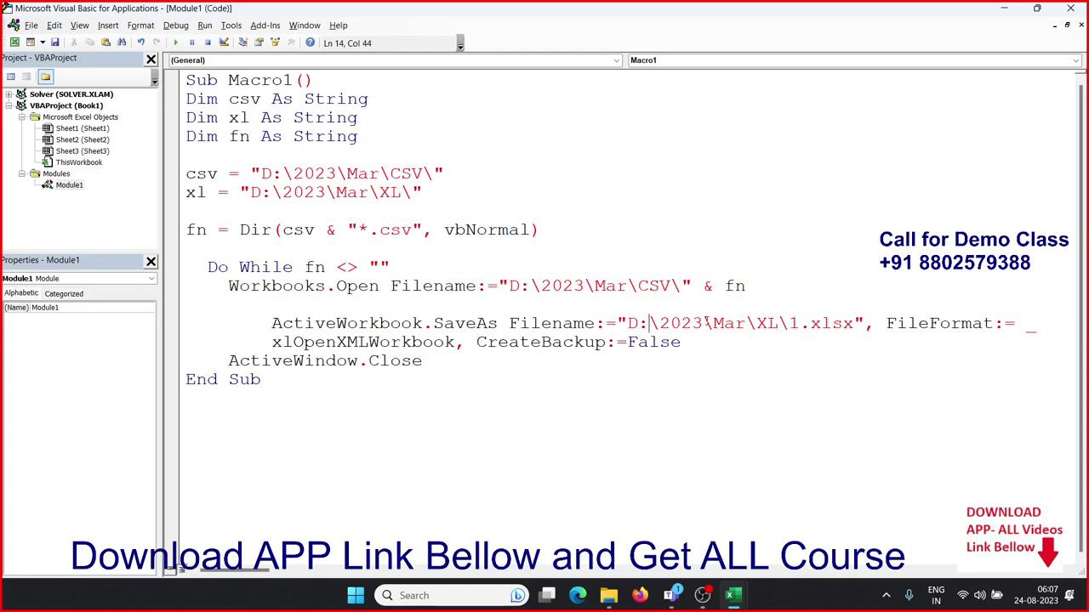
pyautogui.click(796, 324)
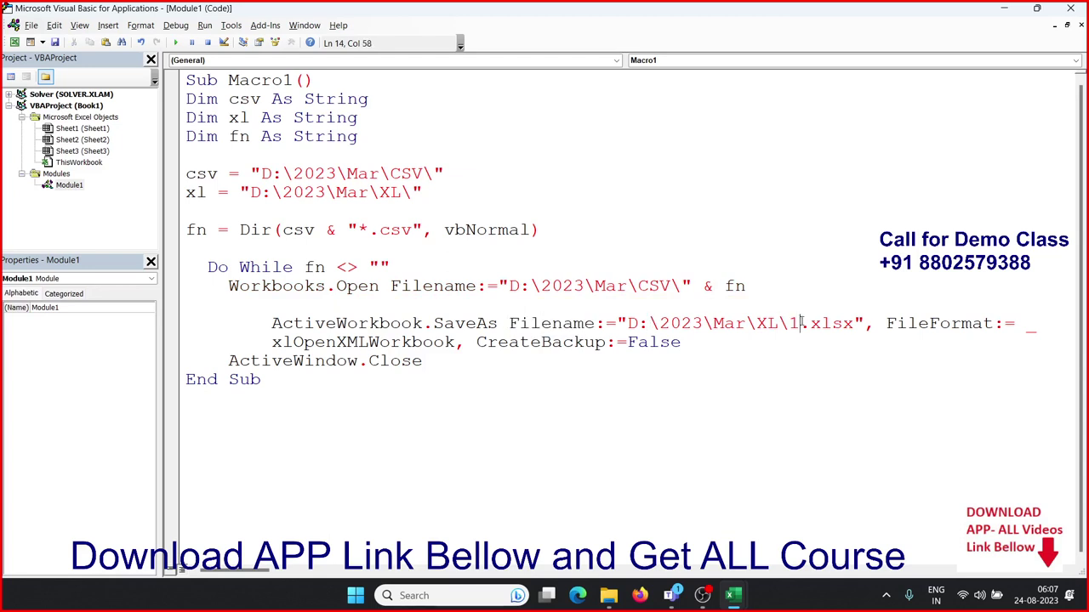
pyautogui.click(243, 303)
# Step: Below Workbooks.Open, add c = InStr(1, fn, ".") to locate the dot
pyautogui.write('c')
pyautogui.write('=i')
pyautogui.write('nstr')
pyautogui.write('(')
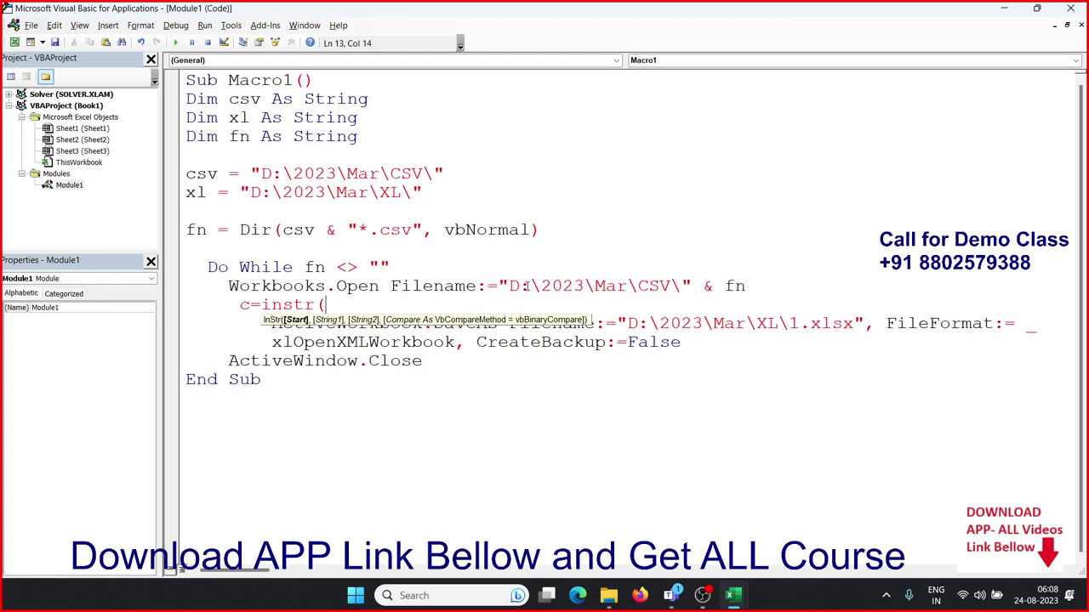
pyautogui.write('1,')
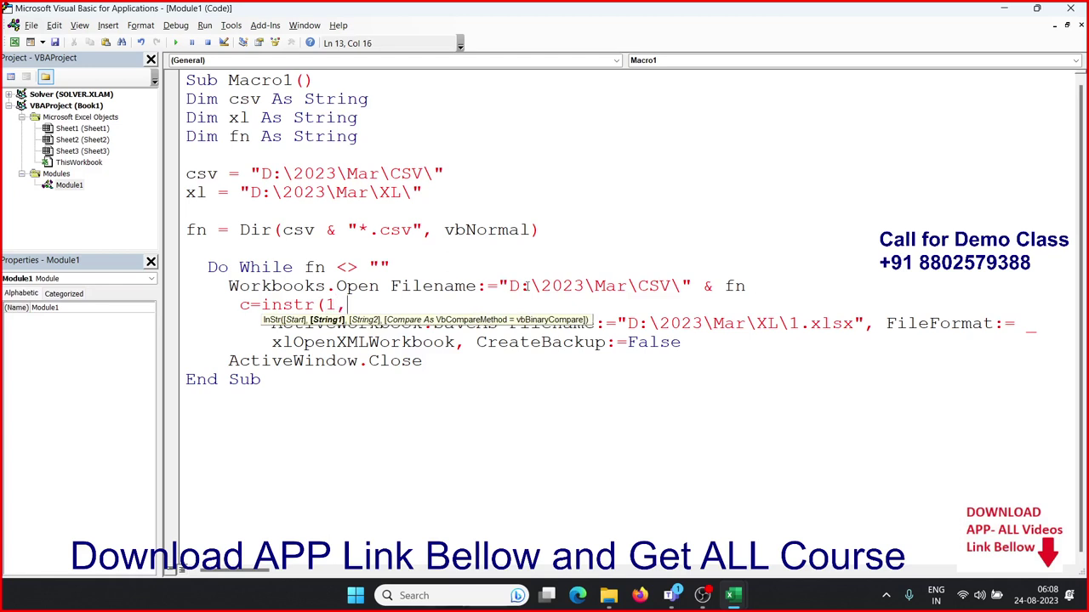
pyautogui.write('fn,')
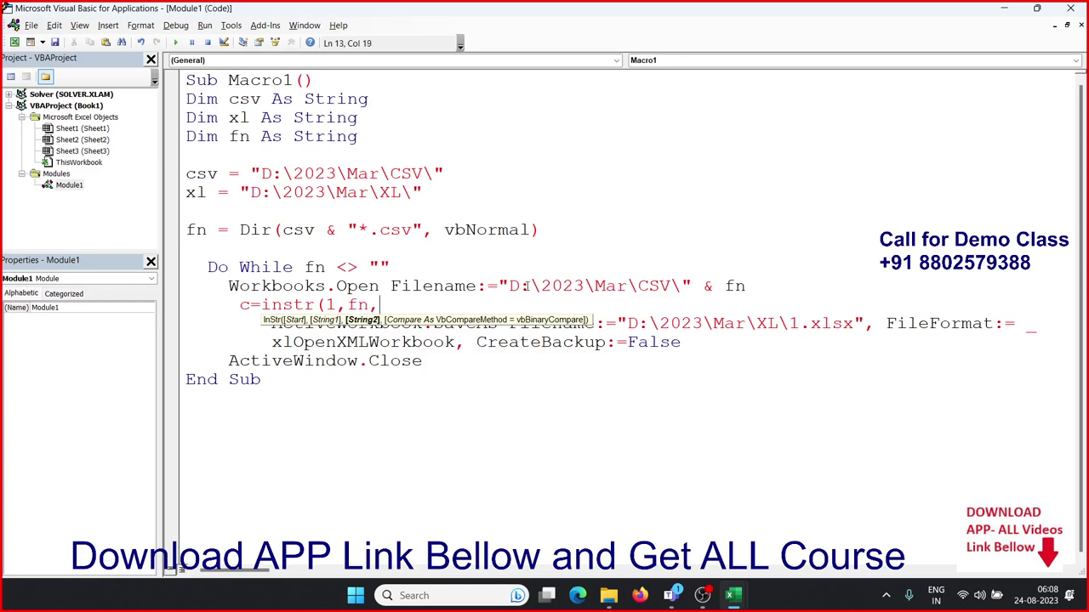
pyautogui.write('".')
pyautogui.write('"')
pyautogui.write(')')
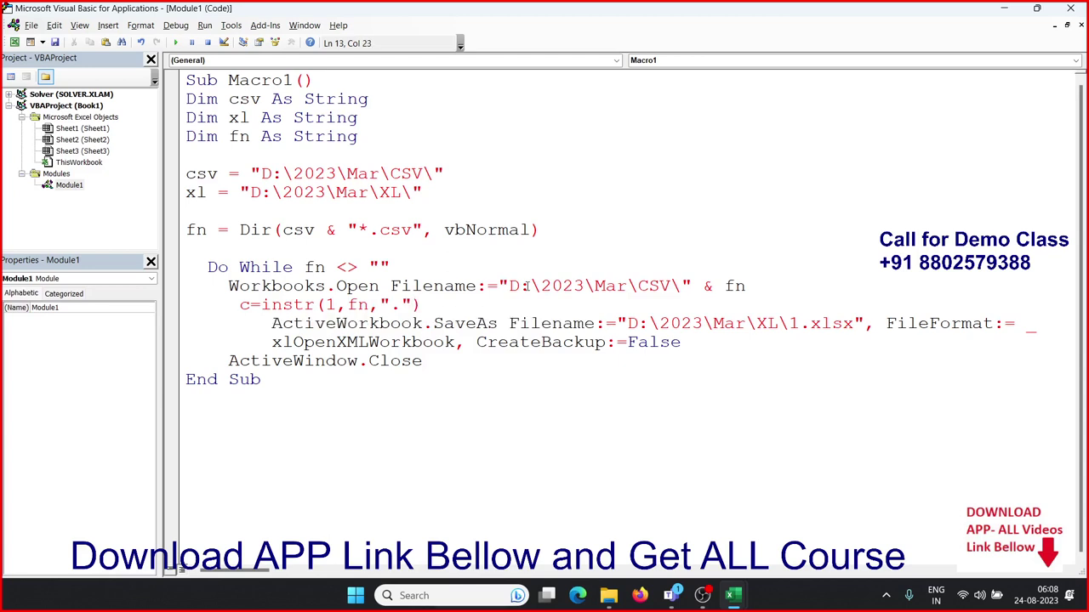
pyautogui.press('Down')
pyautogui.press('Up')
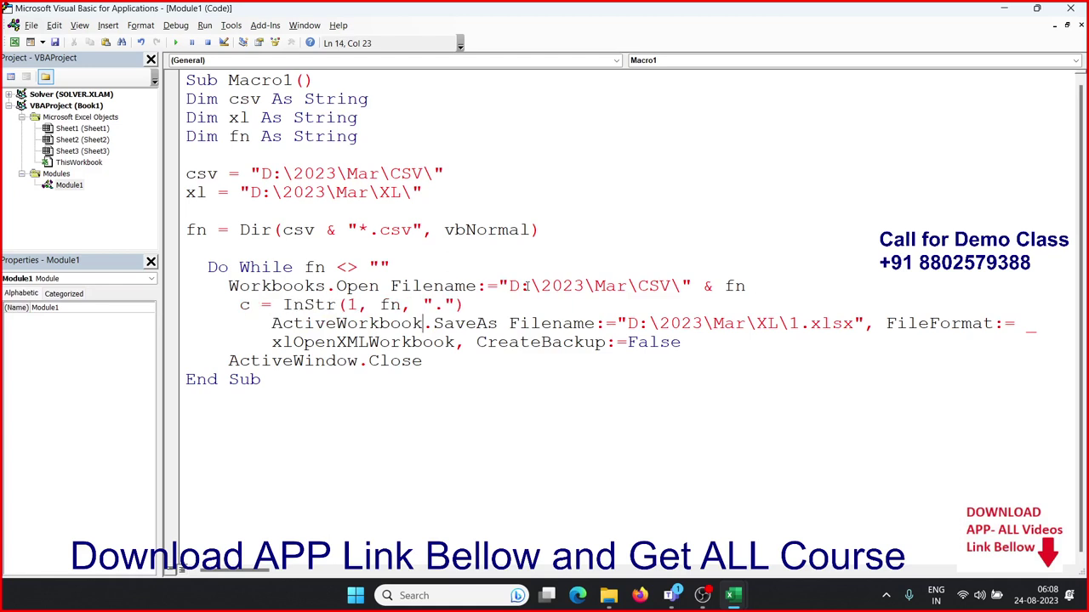
pyautogui.press('Right')
pyautogui.press('Right')
pyautogui.press('Right')
pyautogui.press('Right')
pyautogui.press('Return')
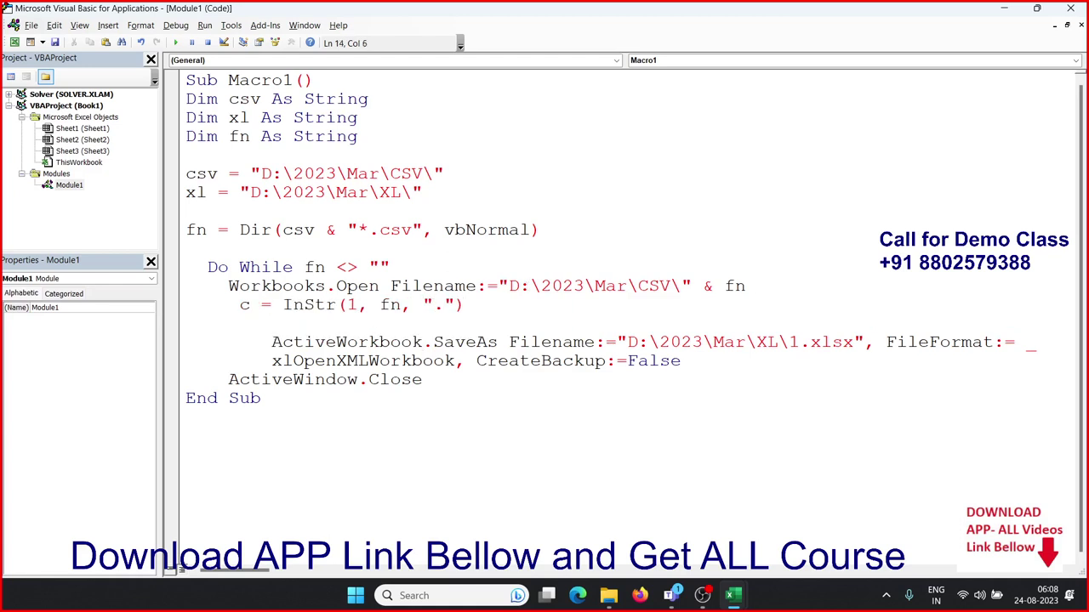
# Step: Add n = Left(fn, c - 1) to store the file name without extension
pyautogui.write('n')
pyautogui.write('=')
pyautogui.write('left')
pyautogui.write('(fn')
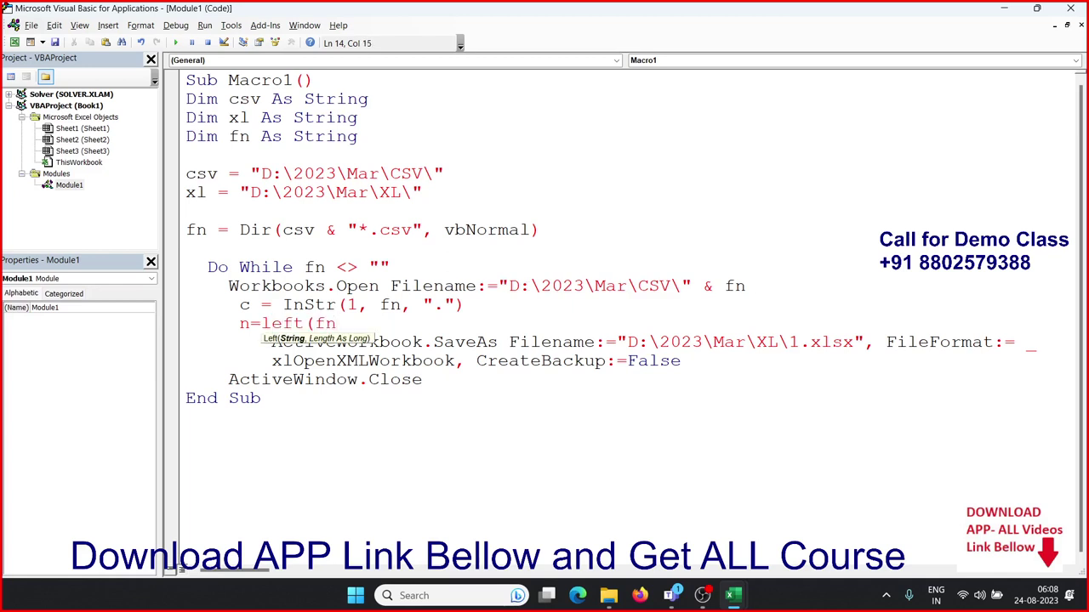
pyautogui.write(',c')
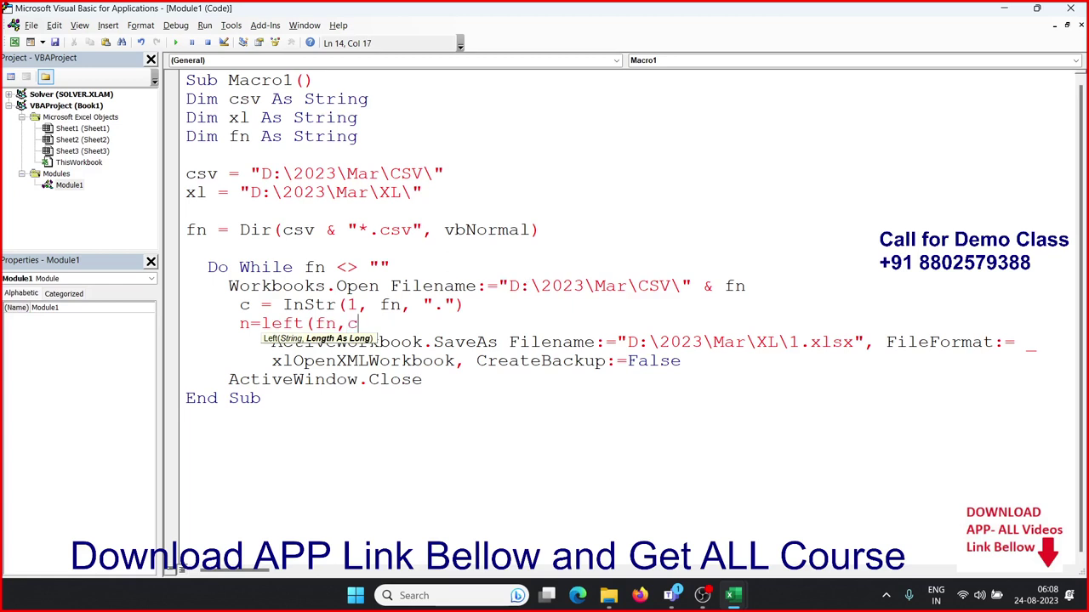
pyautogui.write('-1)')
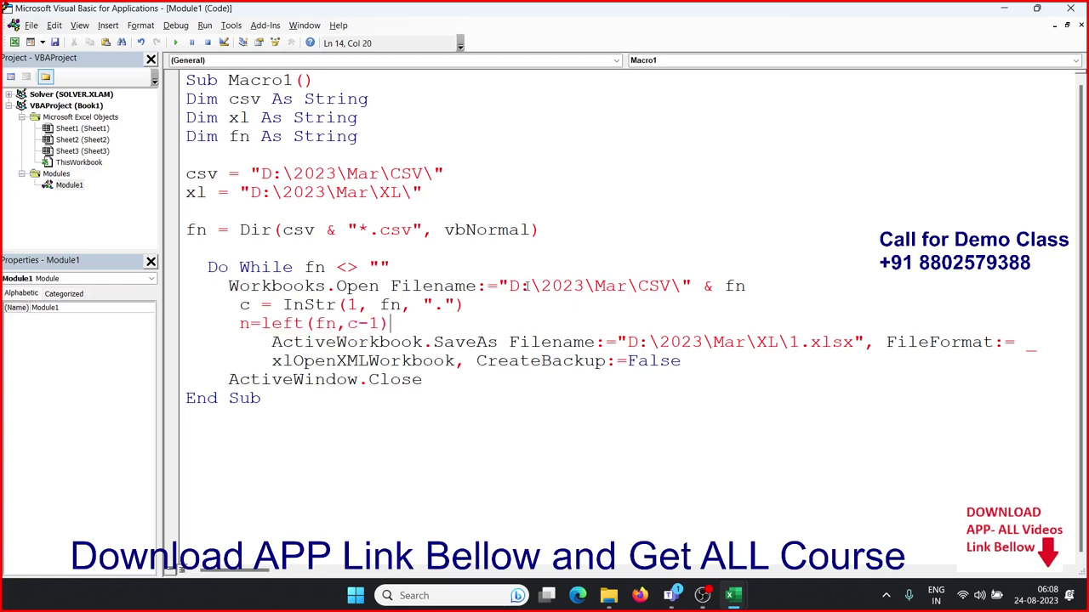
pyautogui.press('Return')
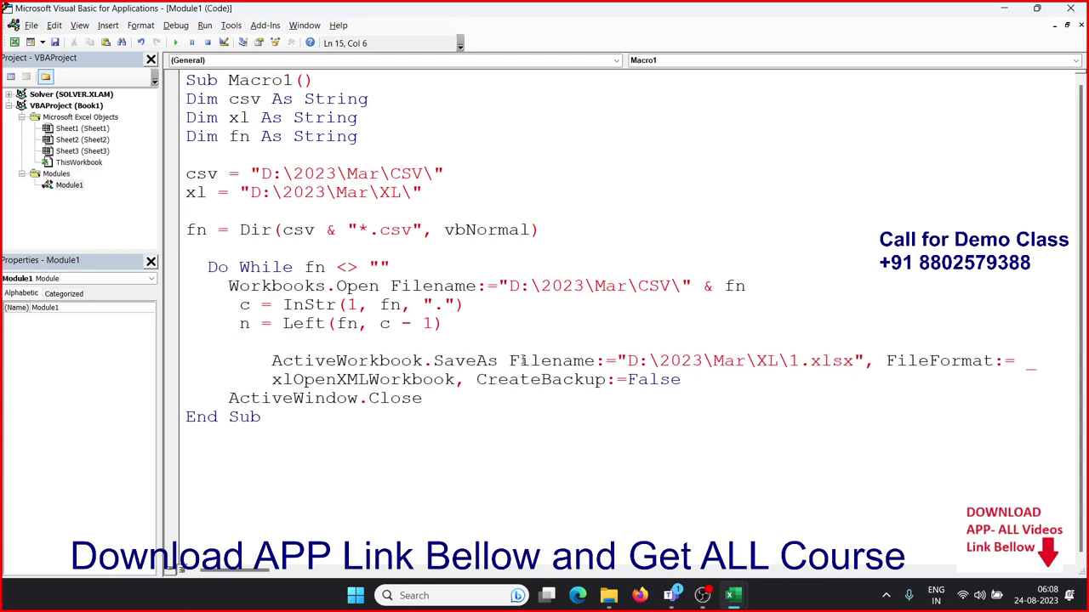
# Step: Change the SaveAs file name from the fixed 1 to XL\ & n & ".xlsx"
pyautogui.click(789, 361)
pyautogui.write('" ')
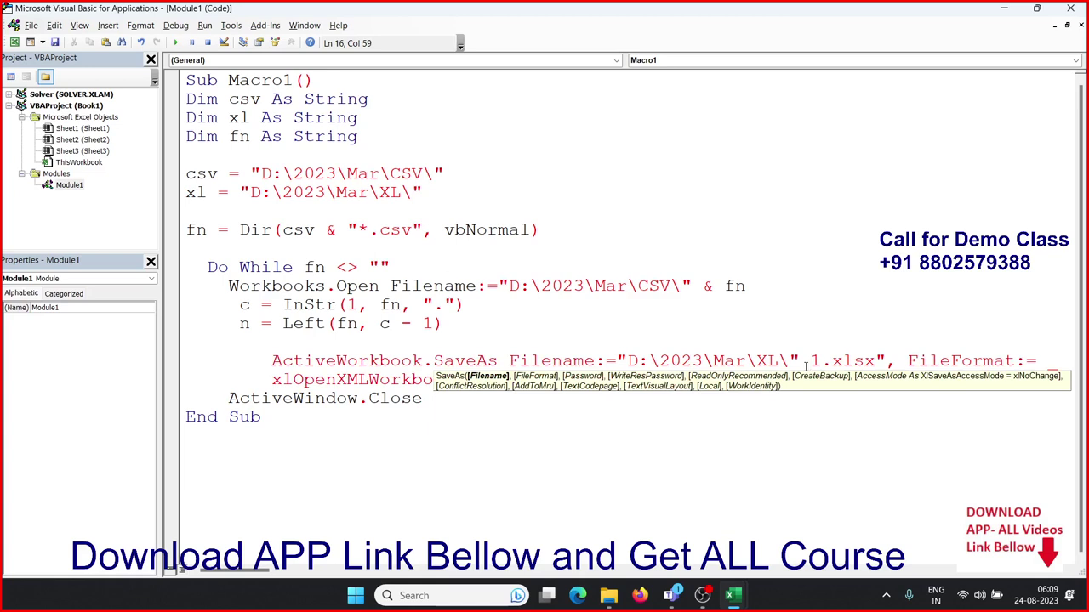
pyautogui.write('&')
pyautogui.press('Delete')
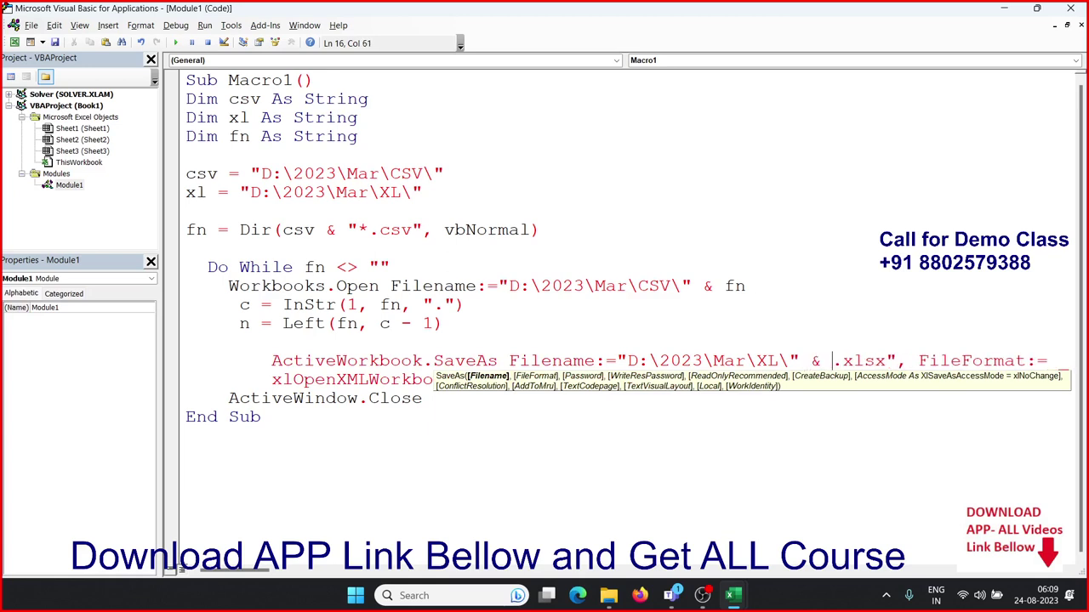
pyautogui.write('n ')
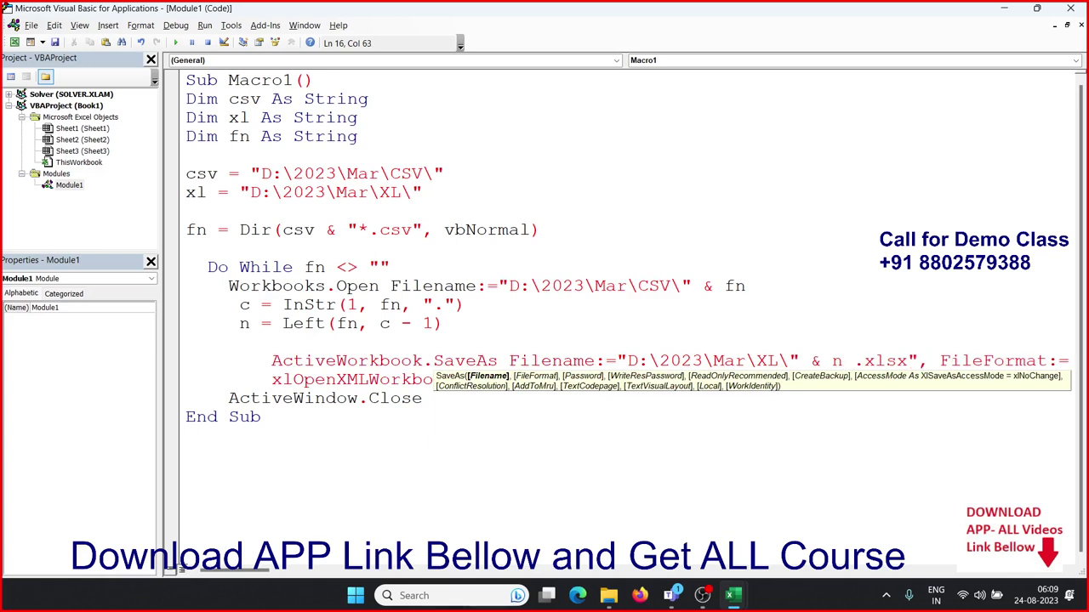
pyautogui.write('& "')
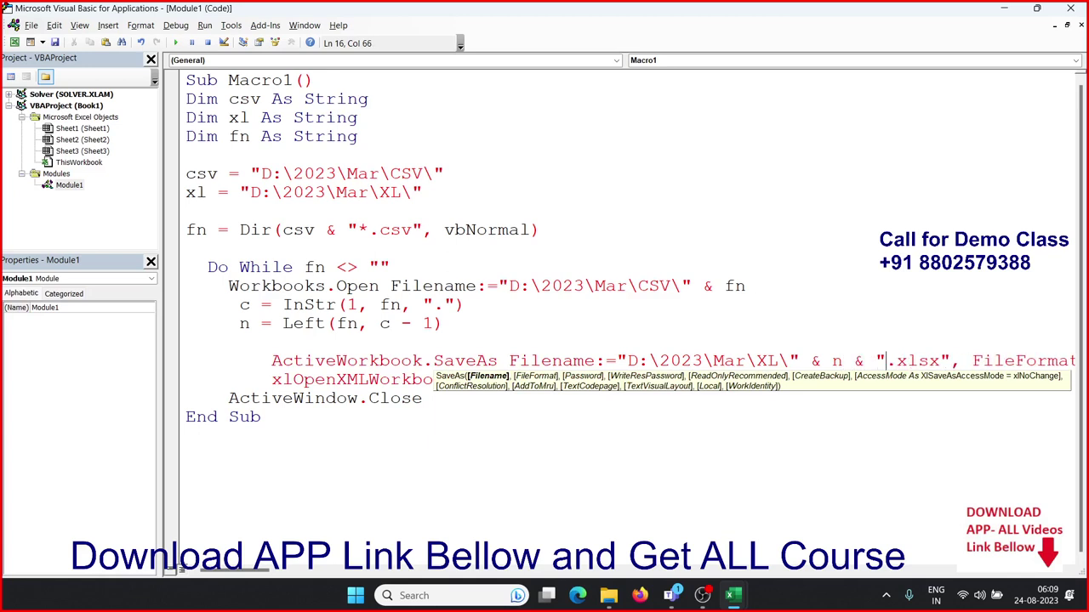
pyautogui.click(376, 439)
# Step: Replace ActiveWindow.Close with ActiveWorkbook.Close and give it a True argument
pyautogui.click(444, 408)
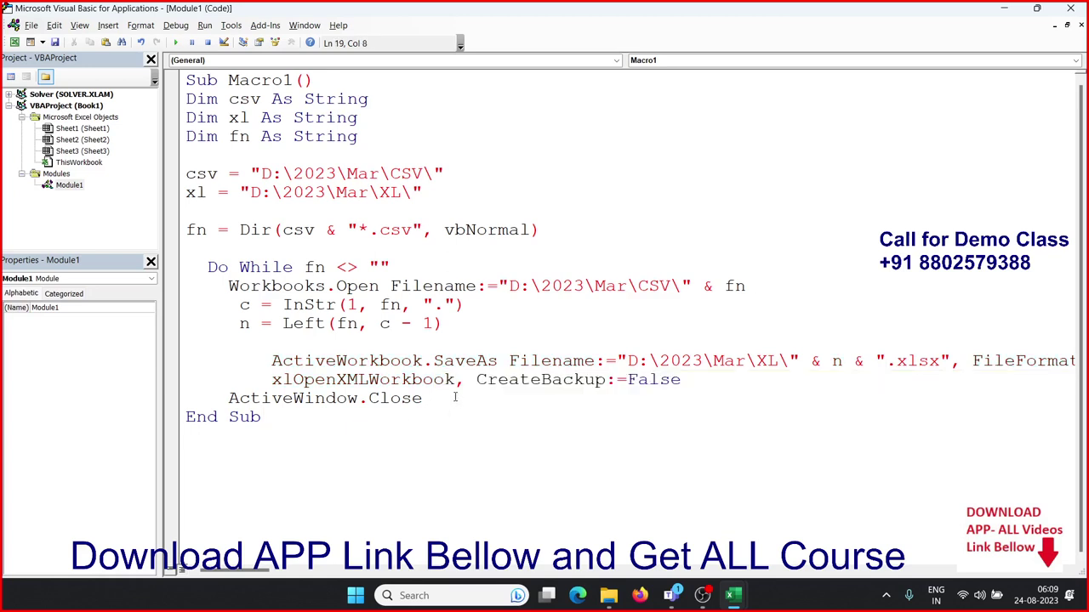
pyautogui.click(450, 397)
pyautogui.press('Return')
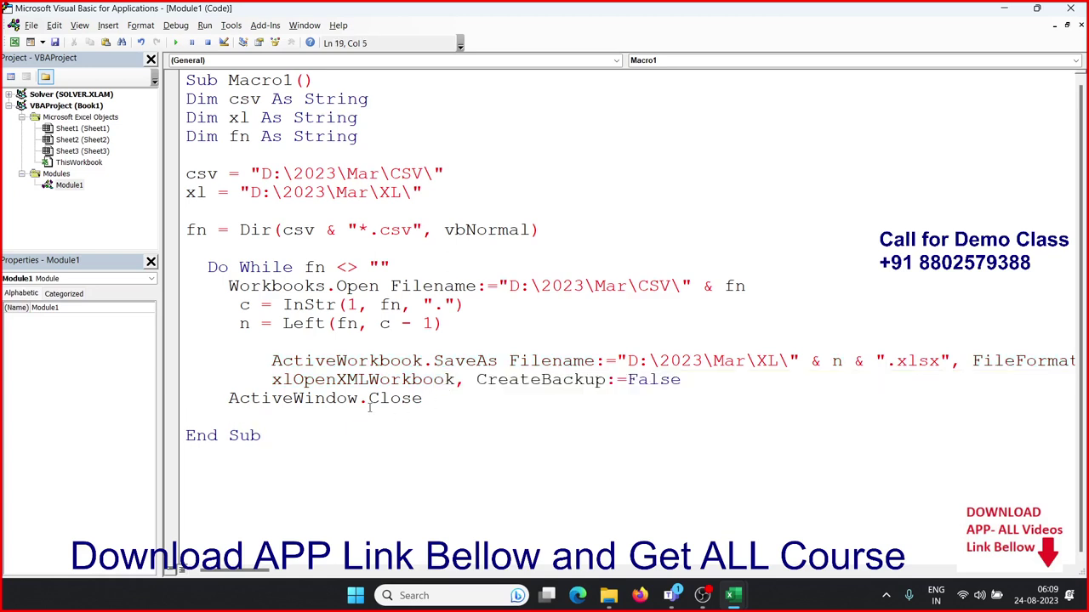
pyautogui.doubleClick(340, 400)
pyautogui.write('a')
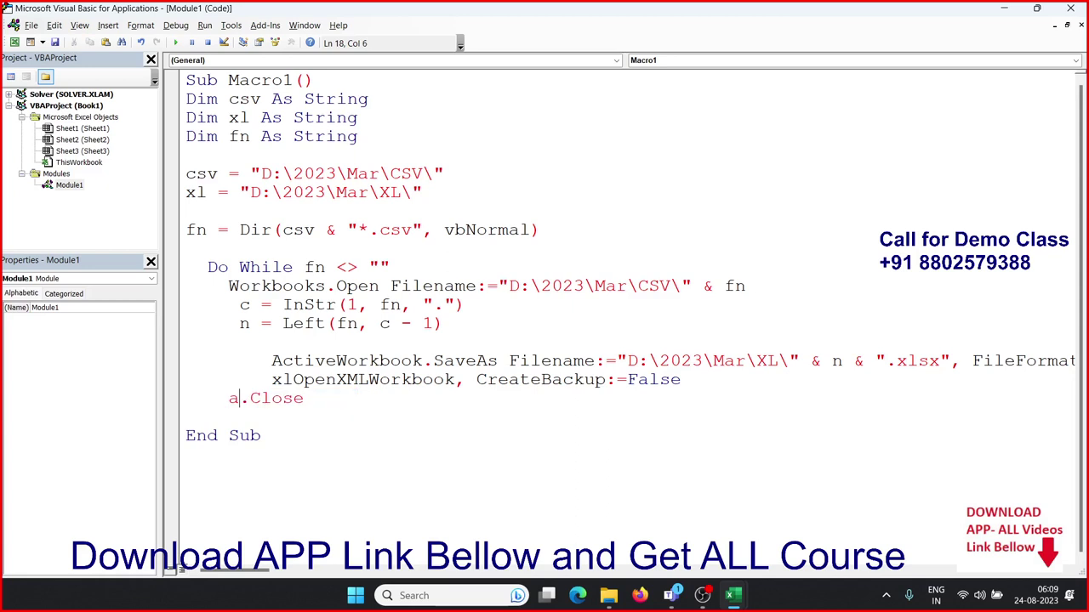
pyautogui.write('ctivewo')
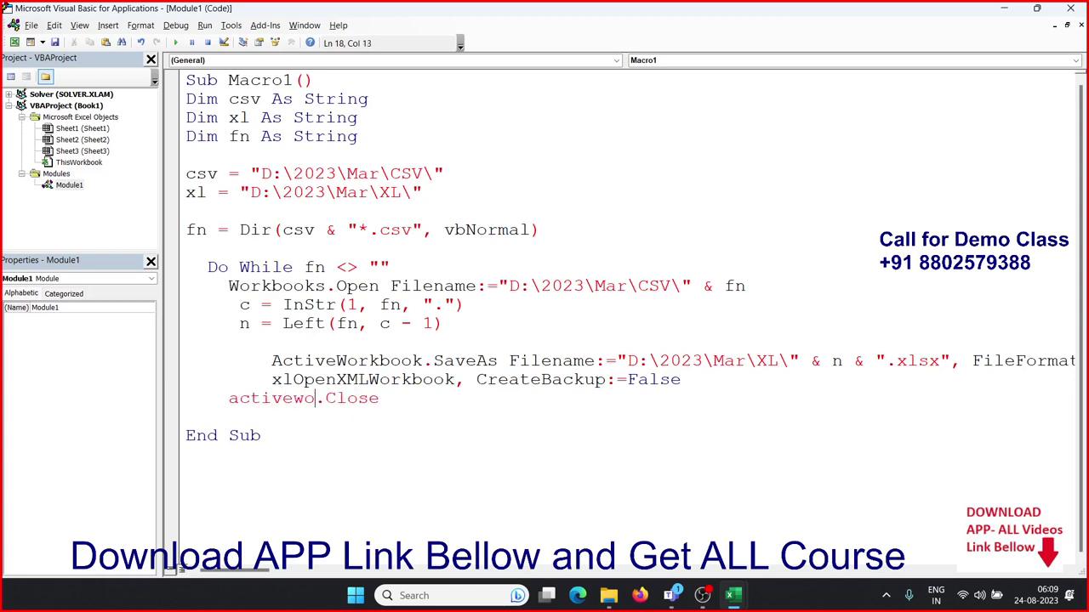
pyautogui.write('rkbook')
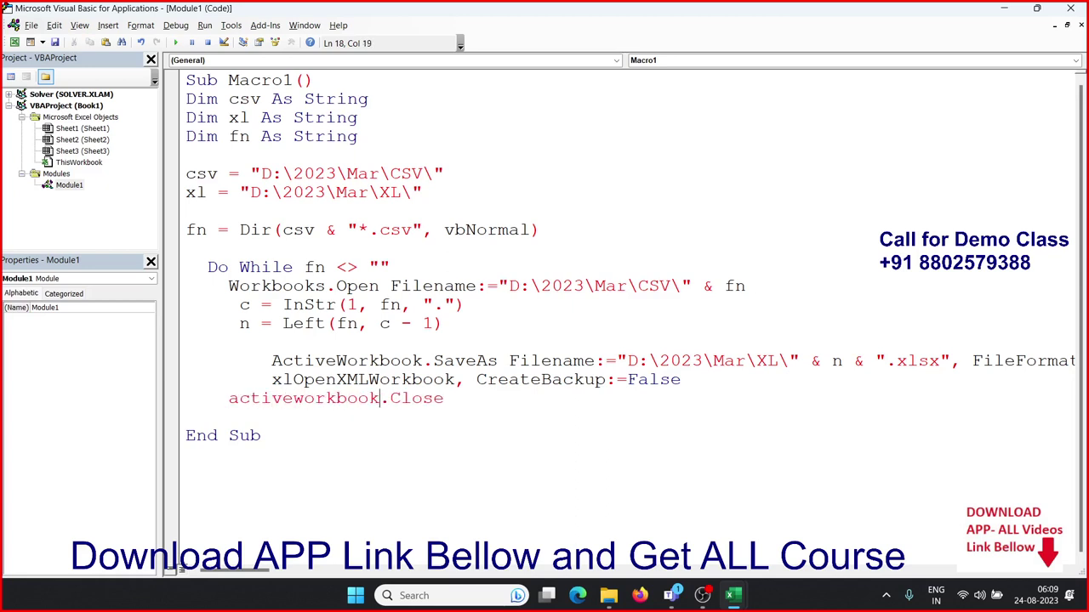
pyautogui.click(476, 404)
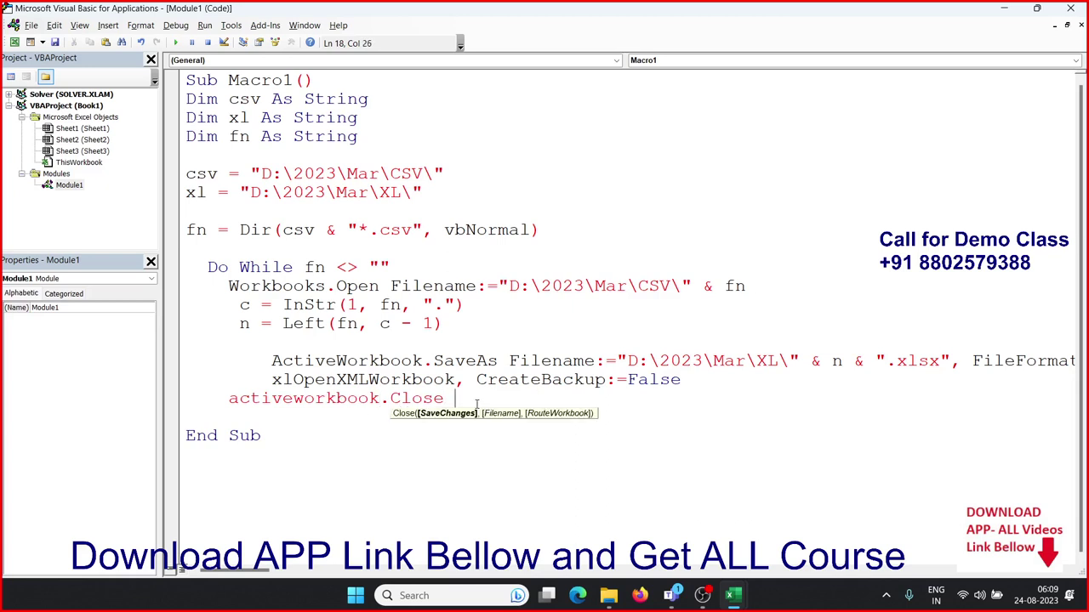
pyautogui.write('tre')
pyautogui.write('u')
pyautogui.press('Return')
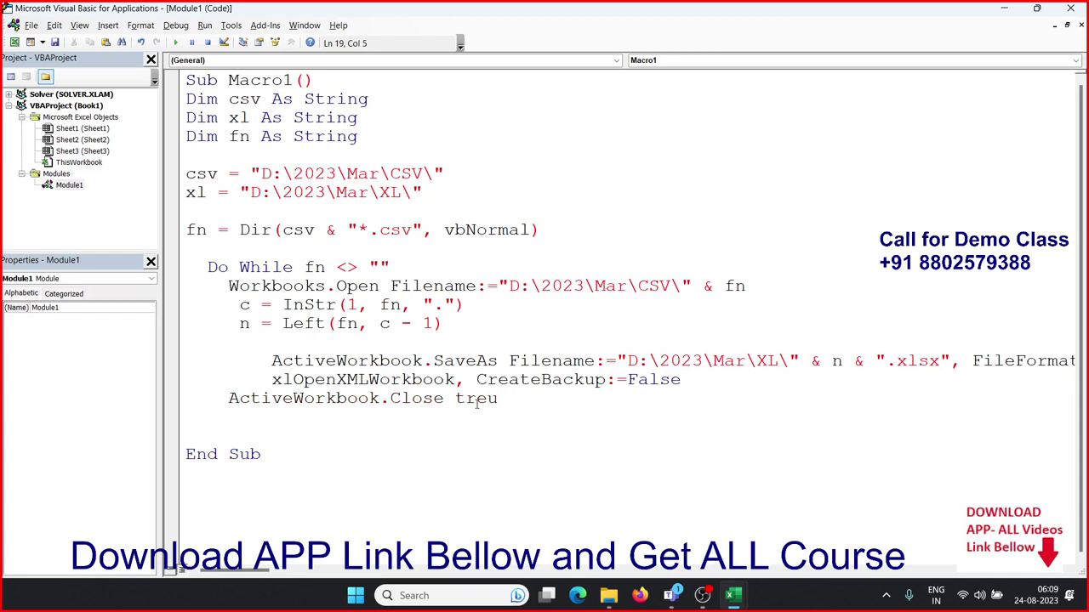
# Step: Add fn = Dir() and a closing Loop line, leaving blank lines before End Sub
pyautogui.write('fn=dir')
pyautogui.write('()')
pyautogui.press('Return')
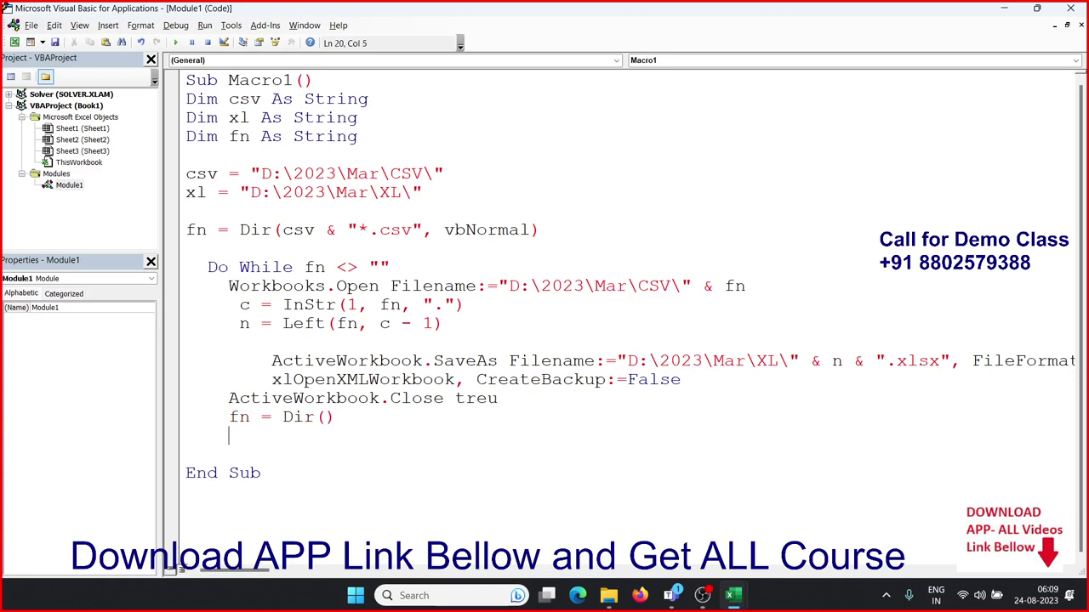
pyautogui.write('loop')
pyautogui.press('Down')
pyautogui.press('Return')
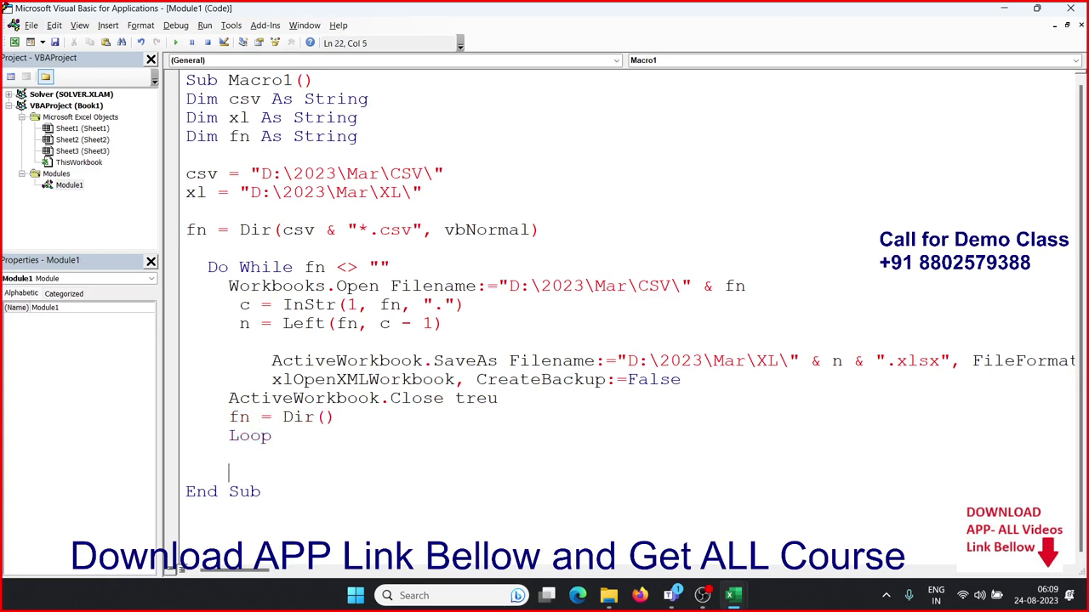
# Step: Add MsgBox "File Convert" after the Loop line and click back into the macro code
pyautogui.write('m')
pyautogui.write('sgbo')
pyautogui.write('x "')
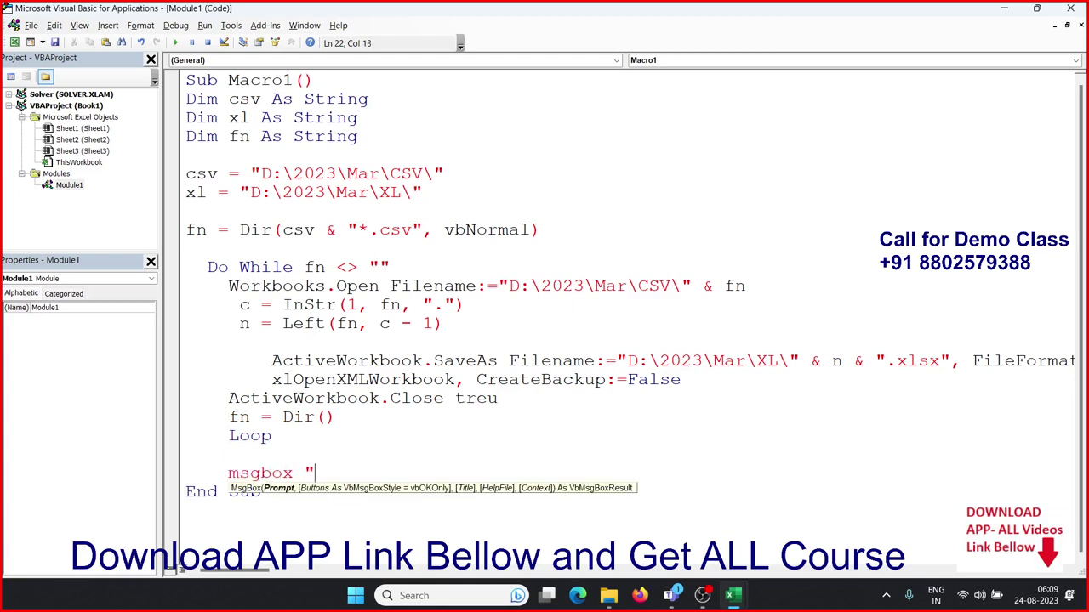
pyautogui.write('File')
pyautogui.write(' Convert')
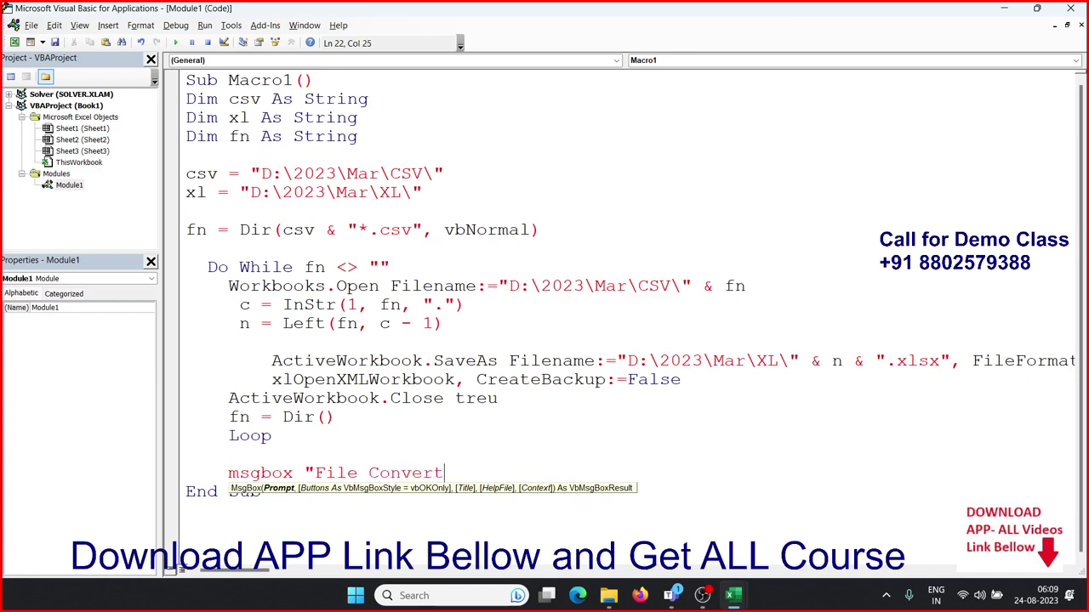
pyautogui.press('Return')
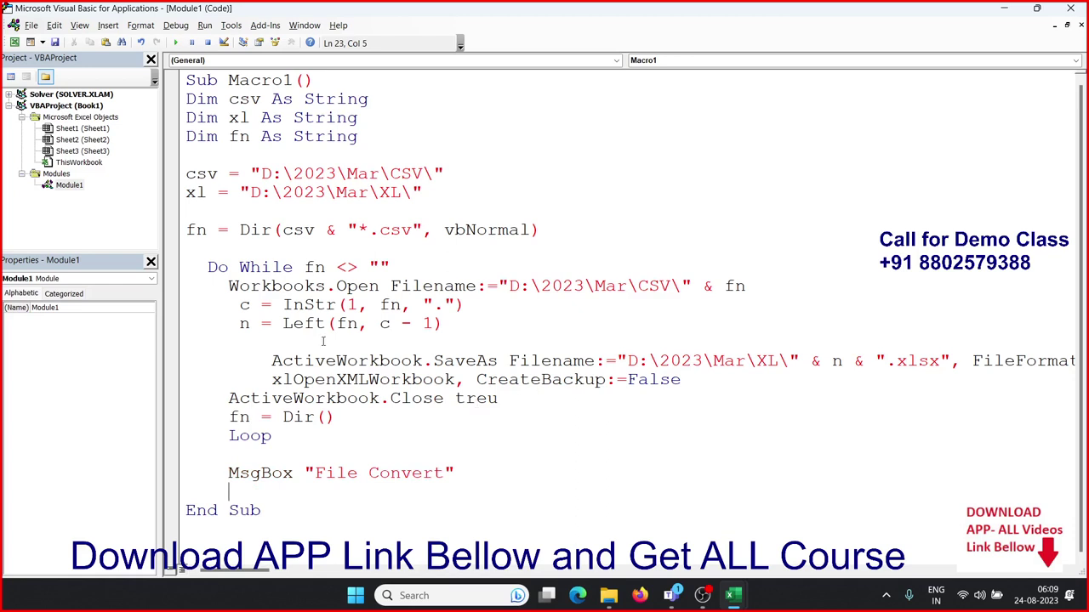
pyautogui.click(268, 248)
# Step: Step through Macro1 with F8 to the first SaveAs, confirming replacement of 1.xlsx
pyautogui.press('F8')
pyautogui.press('F8')
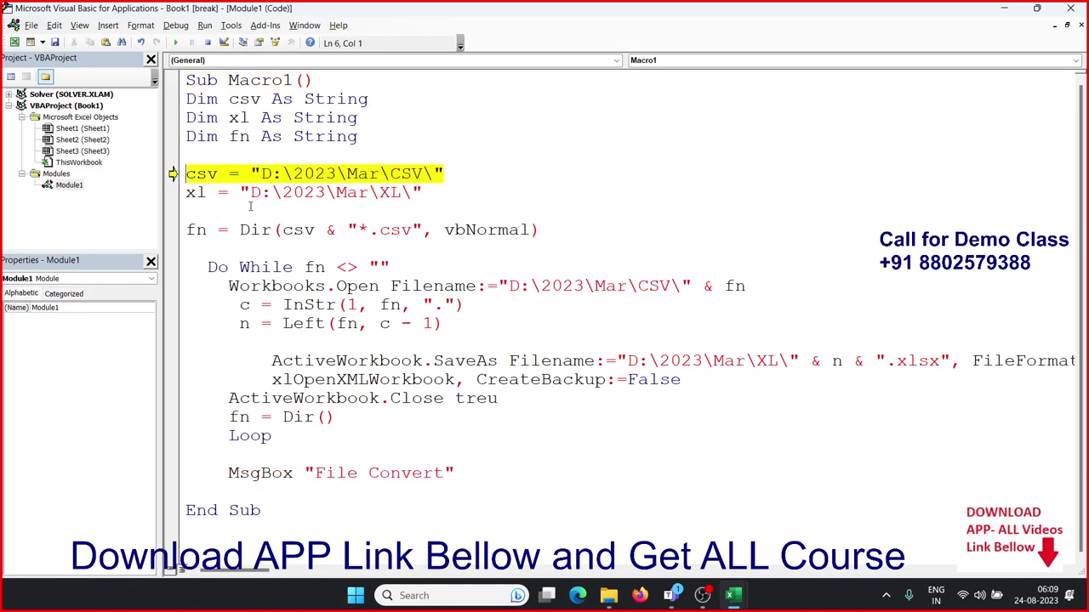
pyautogui.press('F8')
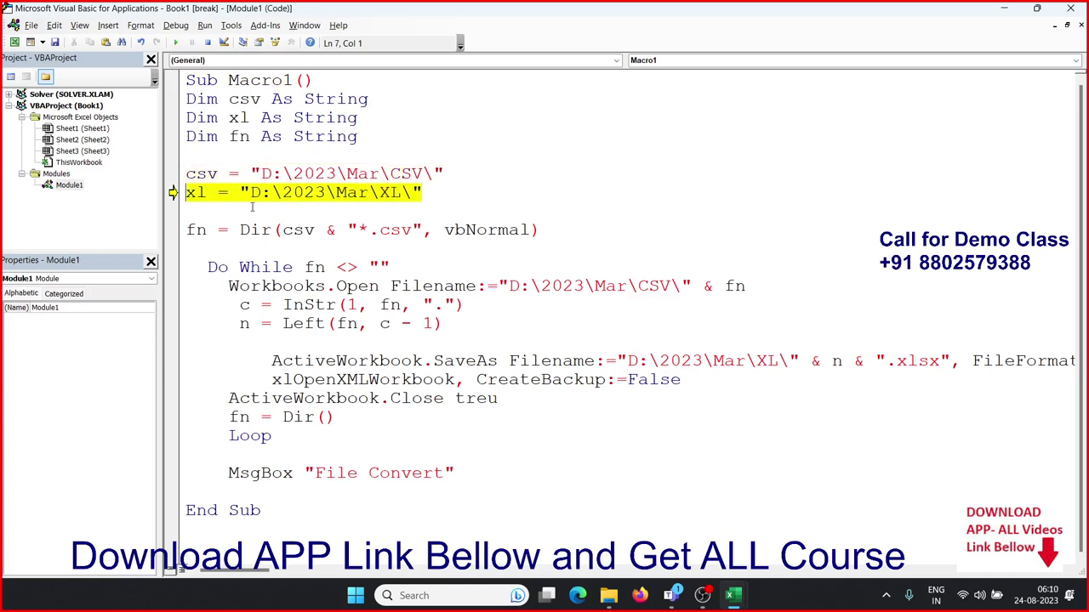
pyautogui.press('F8')
pyautogui.press('F8')
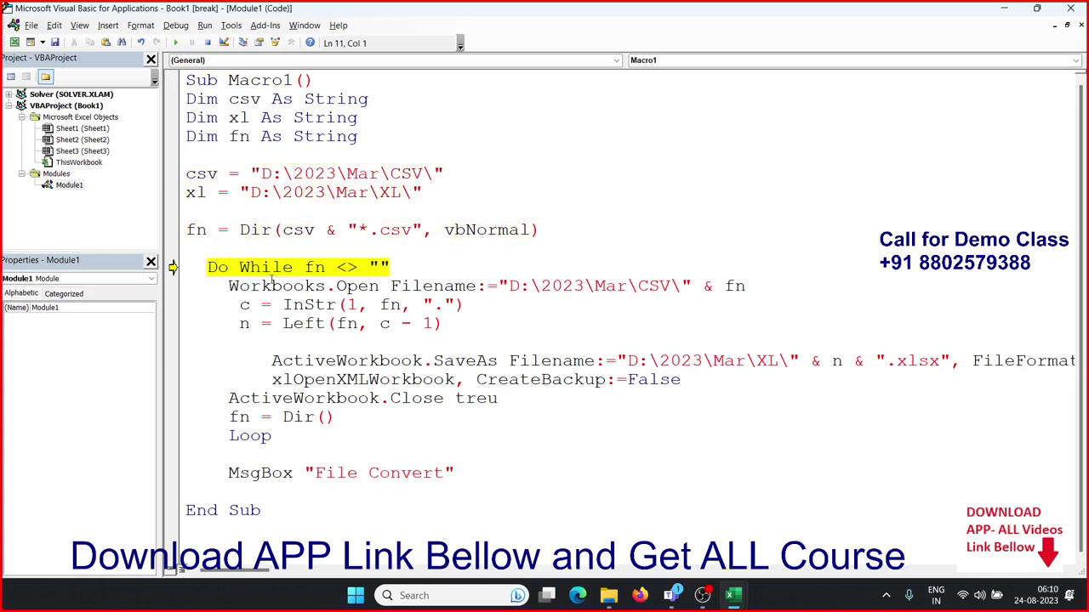
pyautogui.press('F8')
pyautogui.press('F8')
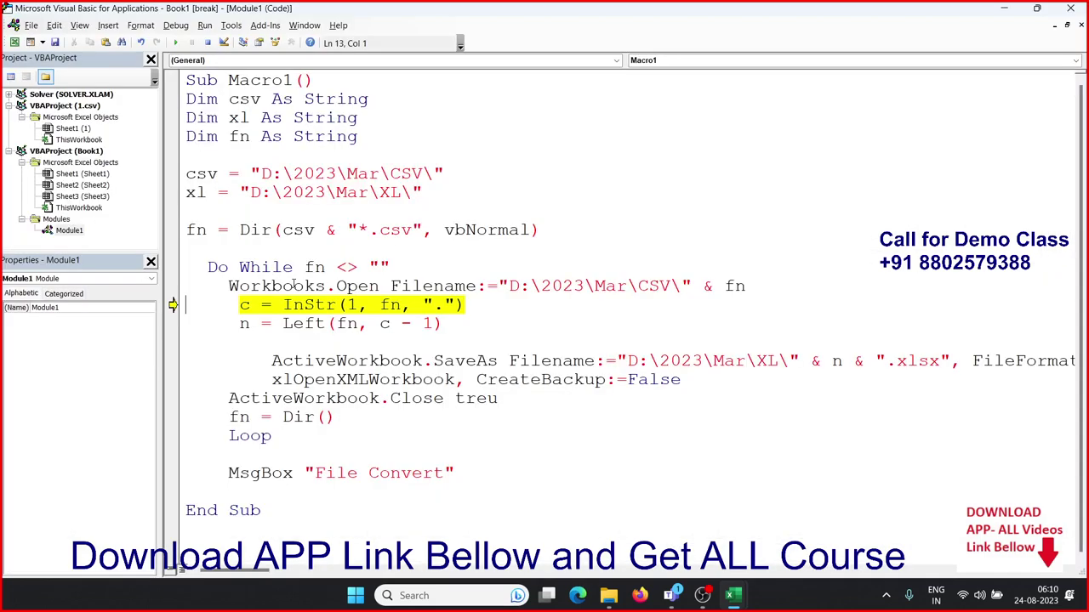
pyautogui.press('F8')
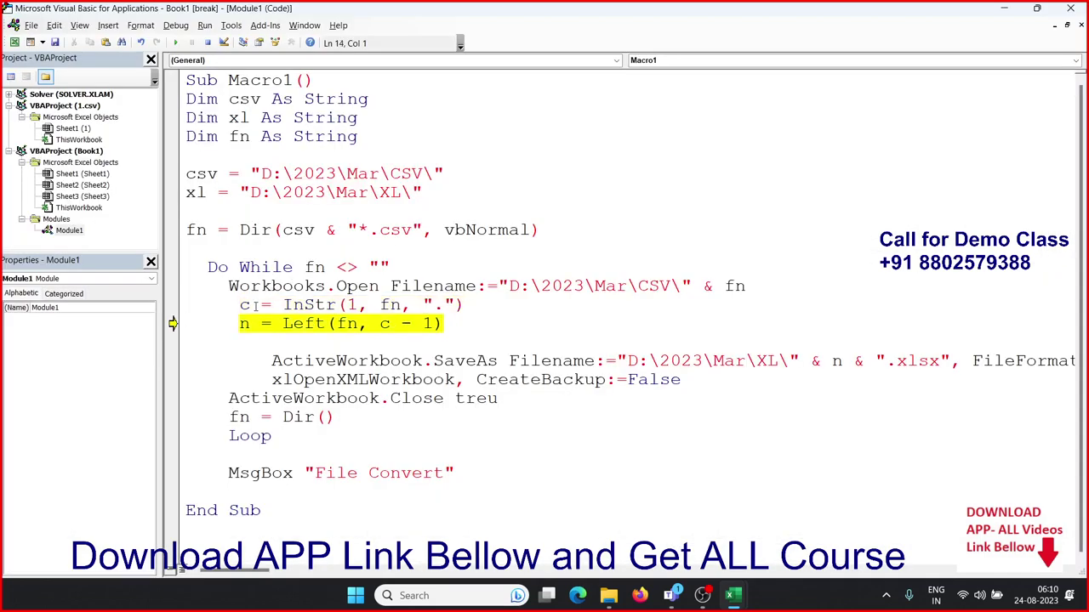
pyautogui.press('F8')
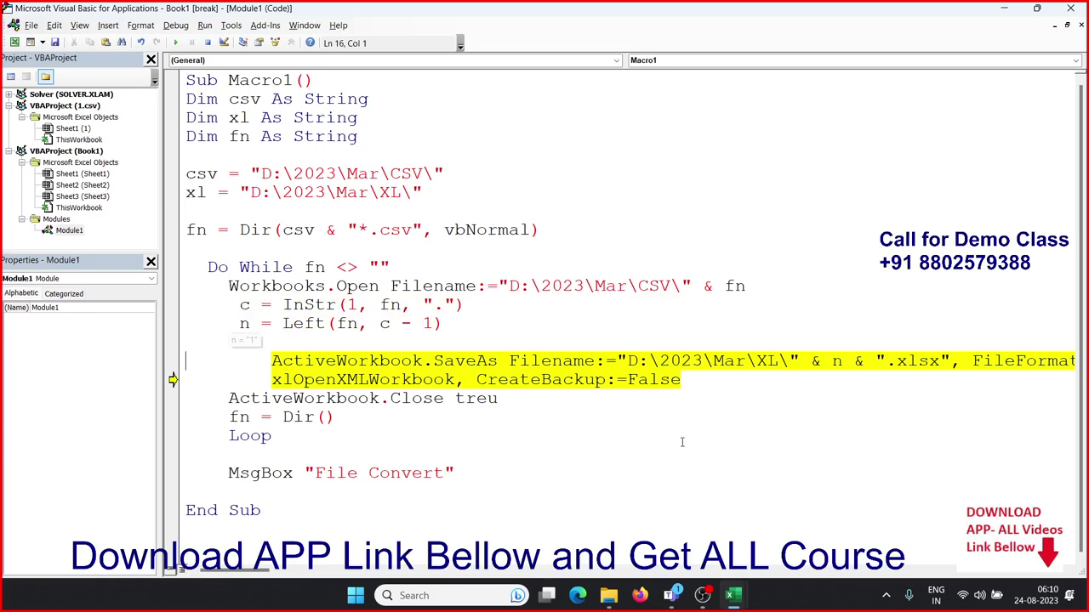
pyautogui.press('F8')
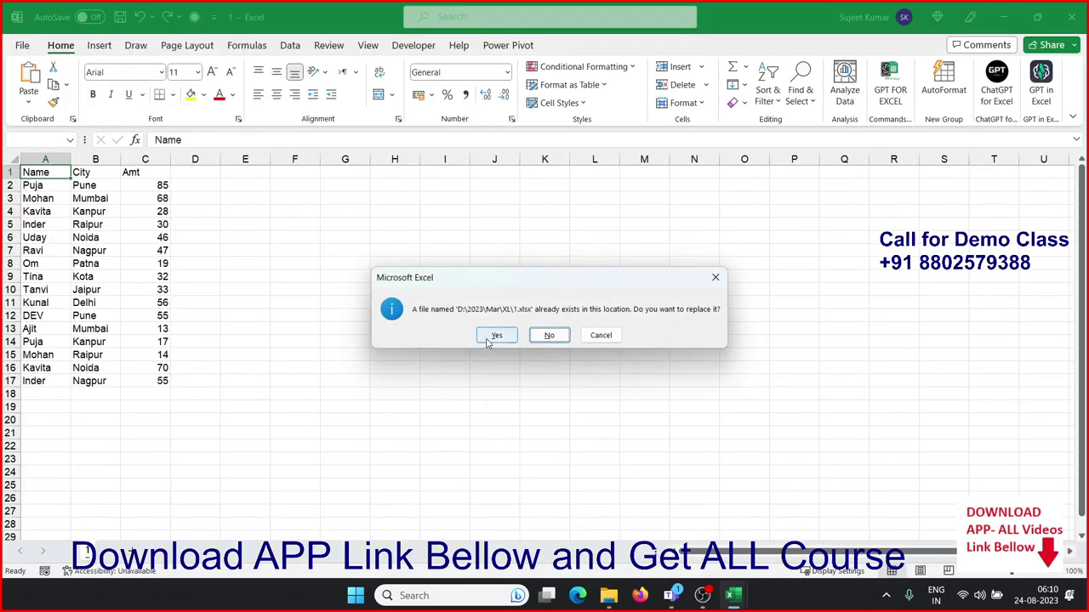
pyautogui.click(489, 337)
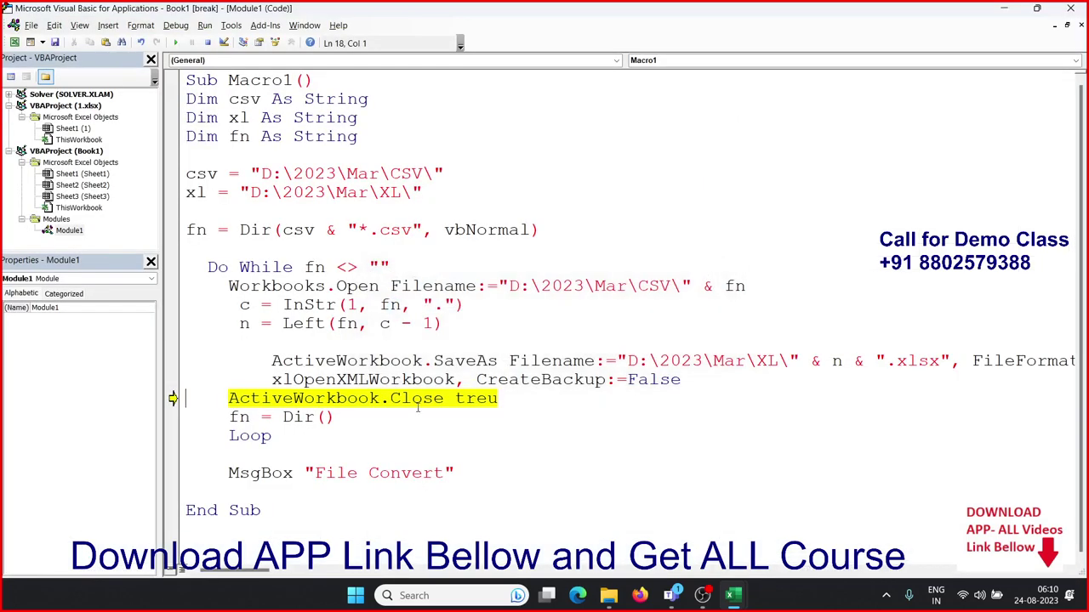
# Step: Correct the misspelled treu argument of the Close line to True
pyautogui.click(499, 398)
pyautogui.press('BackSpace')
pyautogui.press('BackSpace')
pyautogui.write('u')
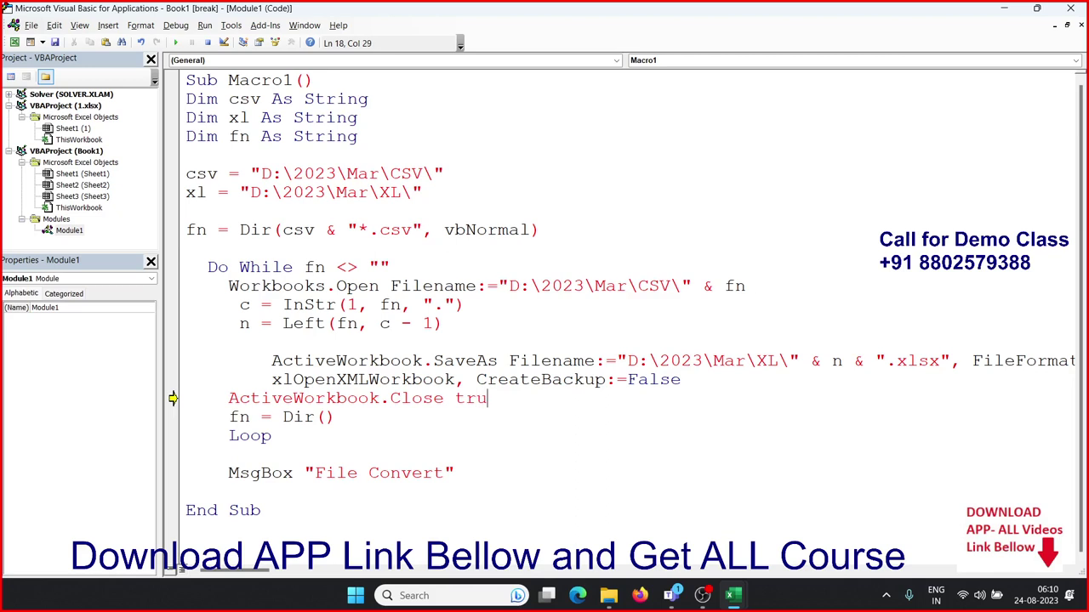
pyautogui.write('e')
pyautogui.press('Down')
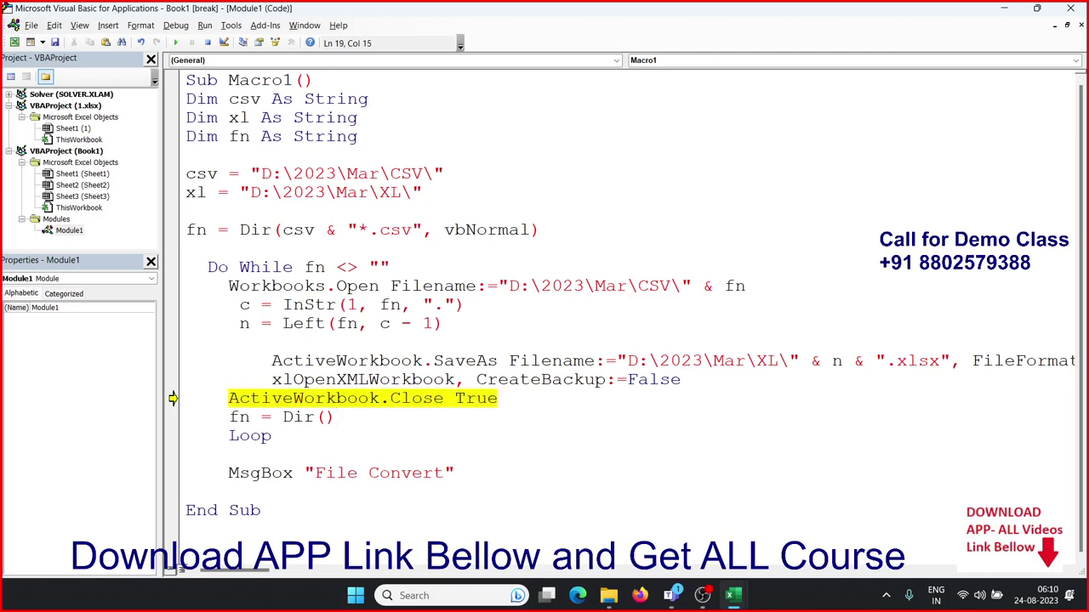
# Step: Step through the second file, then run the macro to completion and acknowledge File Convert
pyautogui.press('F8')
pyautogui.press('F8')
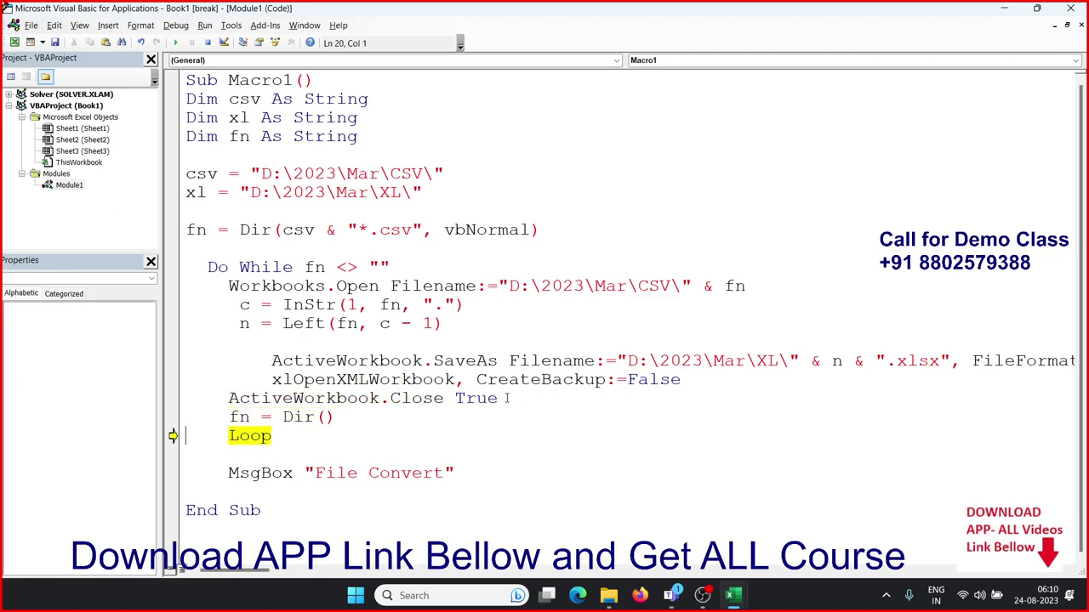
pyautogui.press('F8')
pyautogui.press('F8')
pyautogui.press('F8')
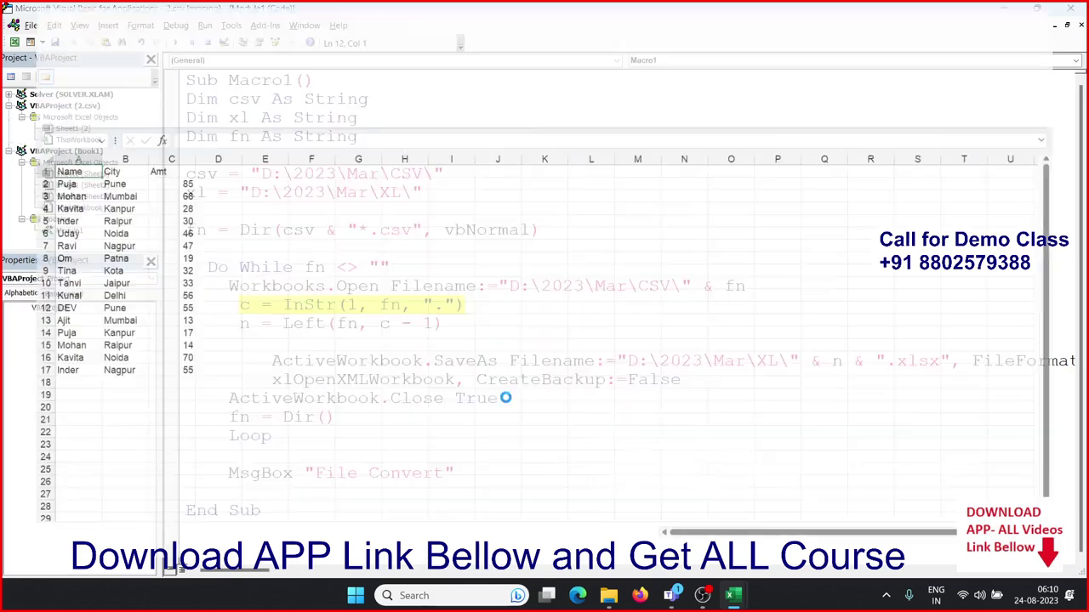
pyautogui.press('F8')
pyautogui.press('F8')
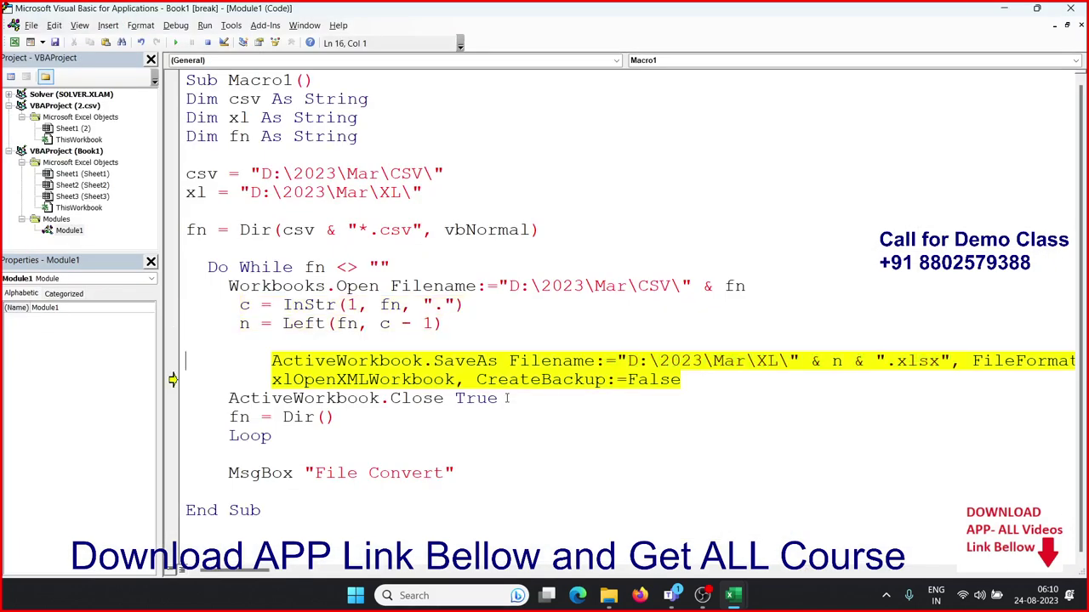
pyautogui.press('F8')
pyautogui.press('F8')
pyautogui.press('F8')
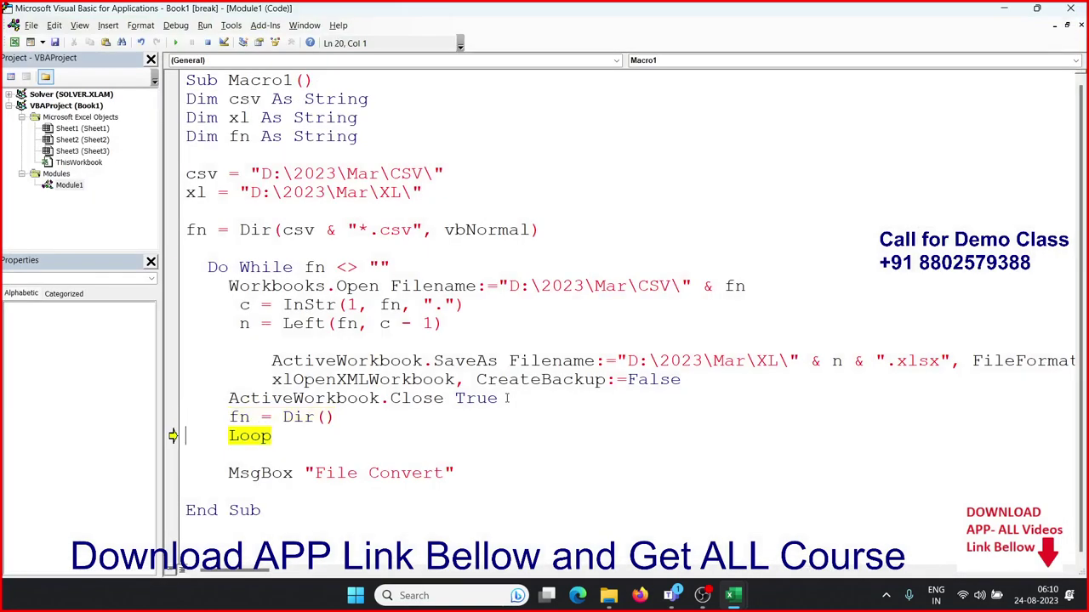
pyautogui.press('F8')
pyautogui.press('F8')
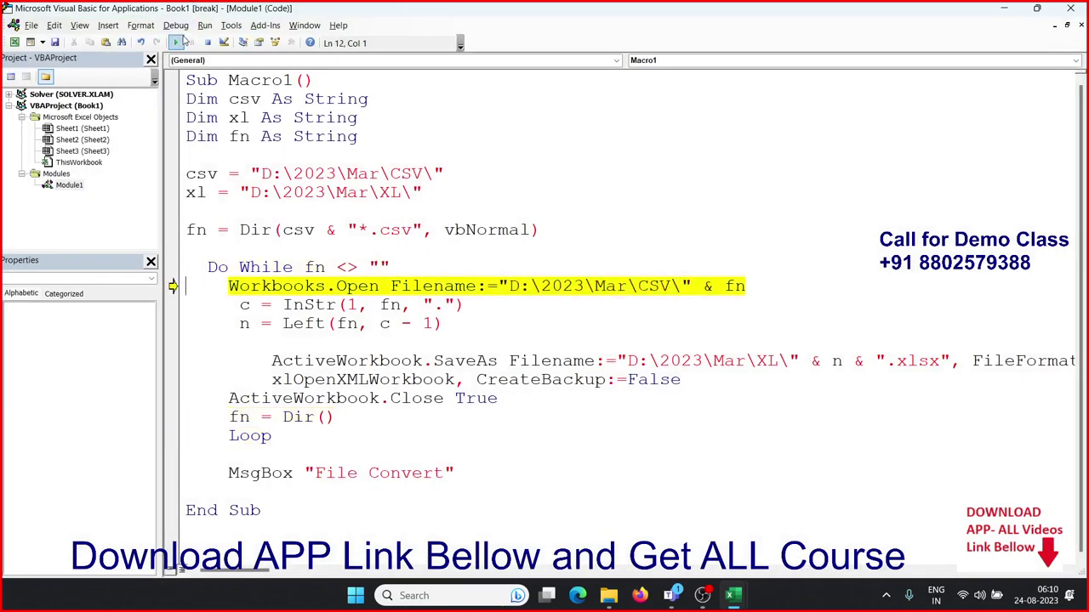
pyautogui.click(176, 43)
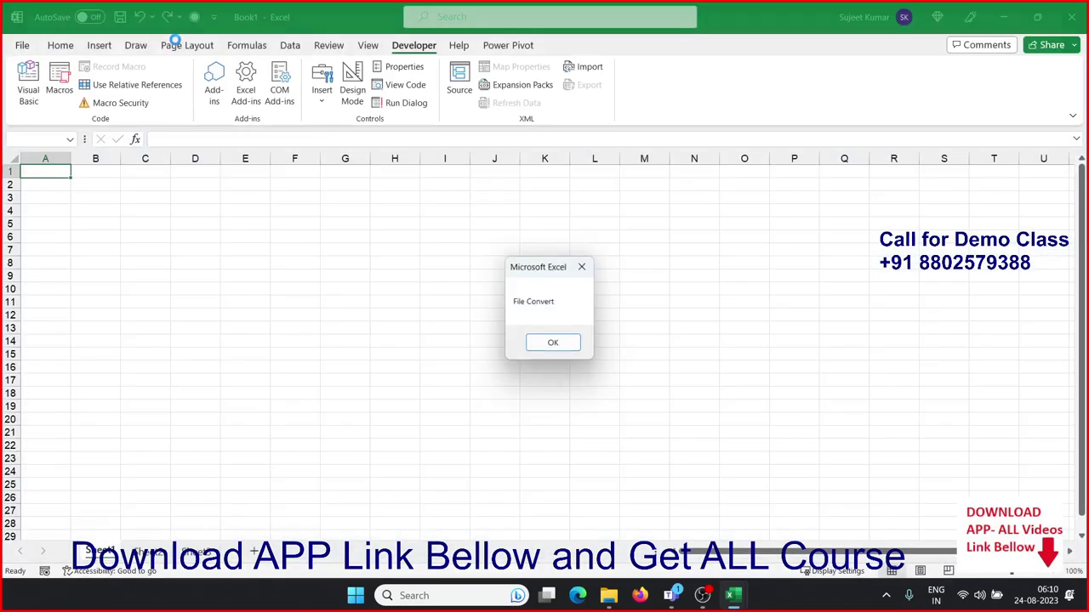
pyautogui.click(553, 343)
pyautogui.moveTo(608, 596)
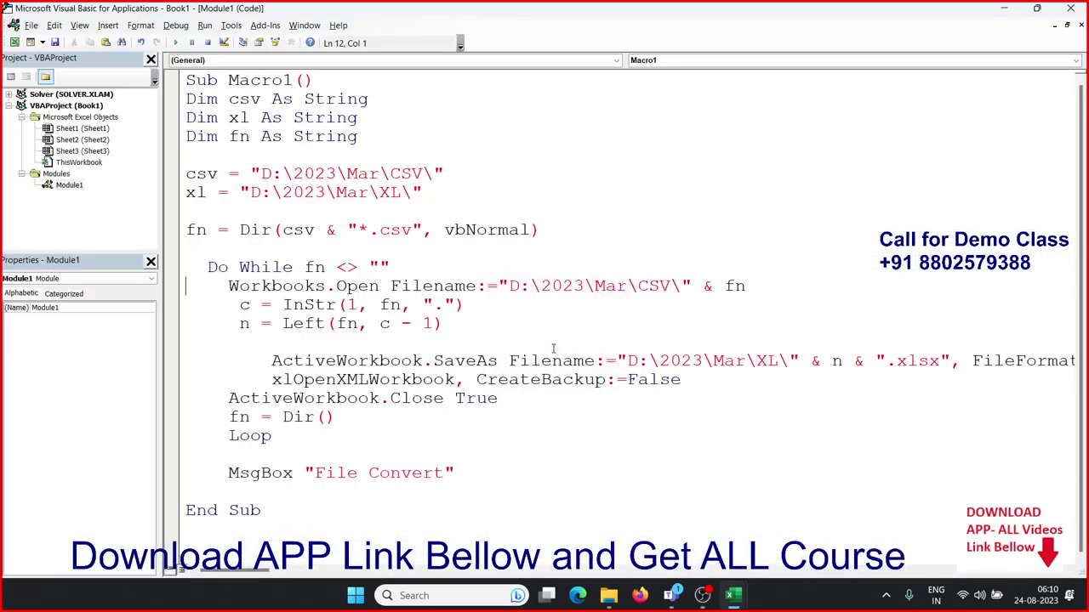
# Step: Open the XL output folder and open converted workbook 1 in Excel
pyautogui.click(596, 502)
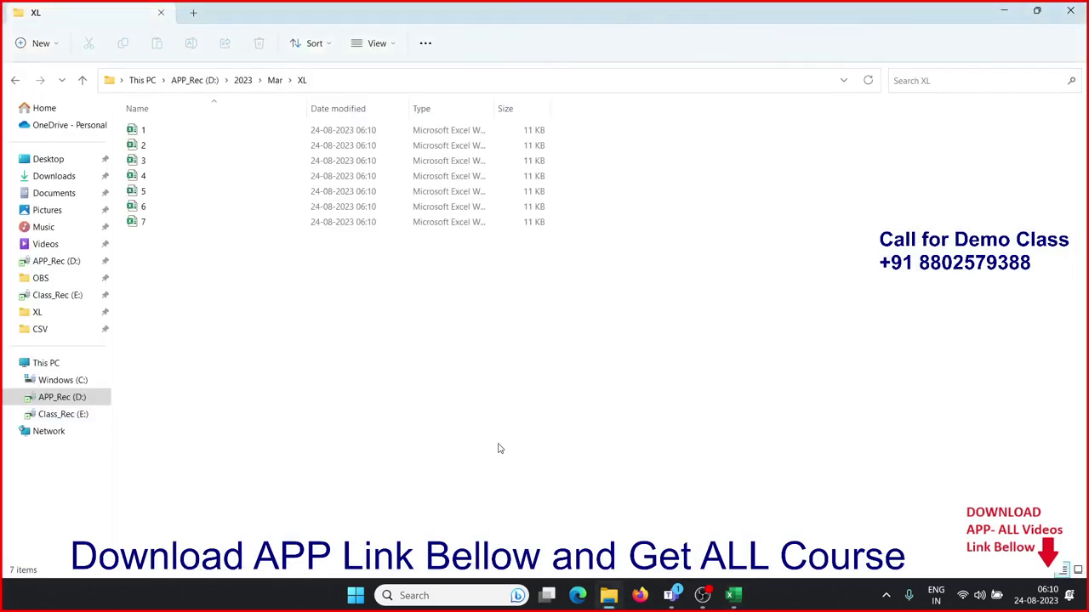
pyautogui.moveTo(248, 320); pyautogui.dragTo(68, 107)
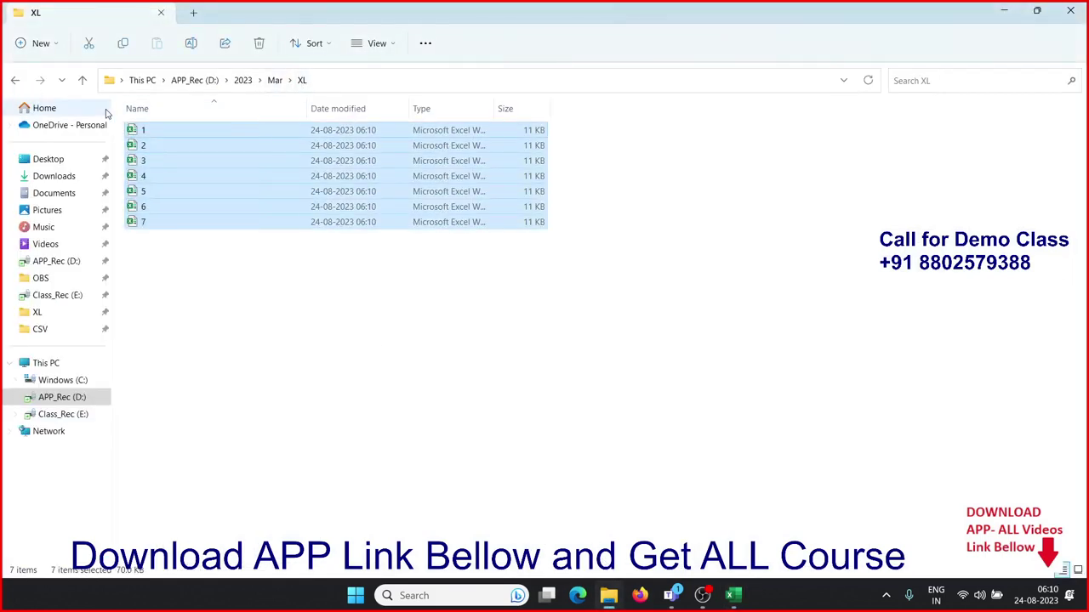
pyautogui.click(240, 329)
pyautogui.doubleClick(190, 129)
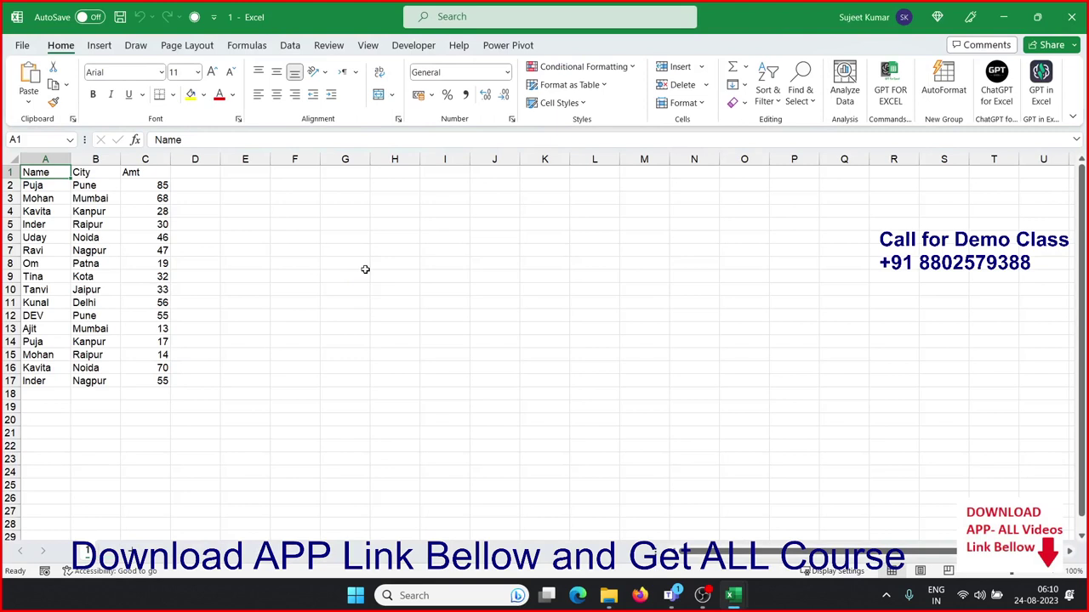
pyautogui.click(414, 328)
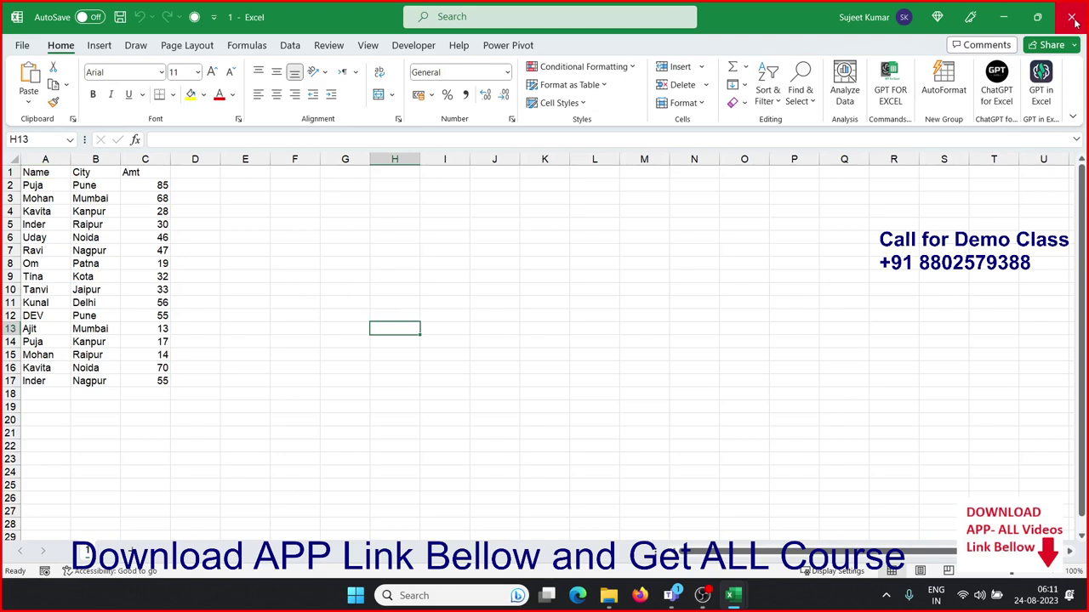
pyautogui.click(1074, 23)
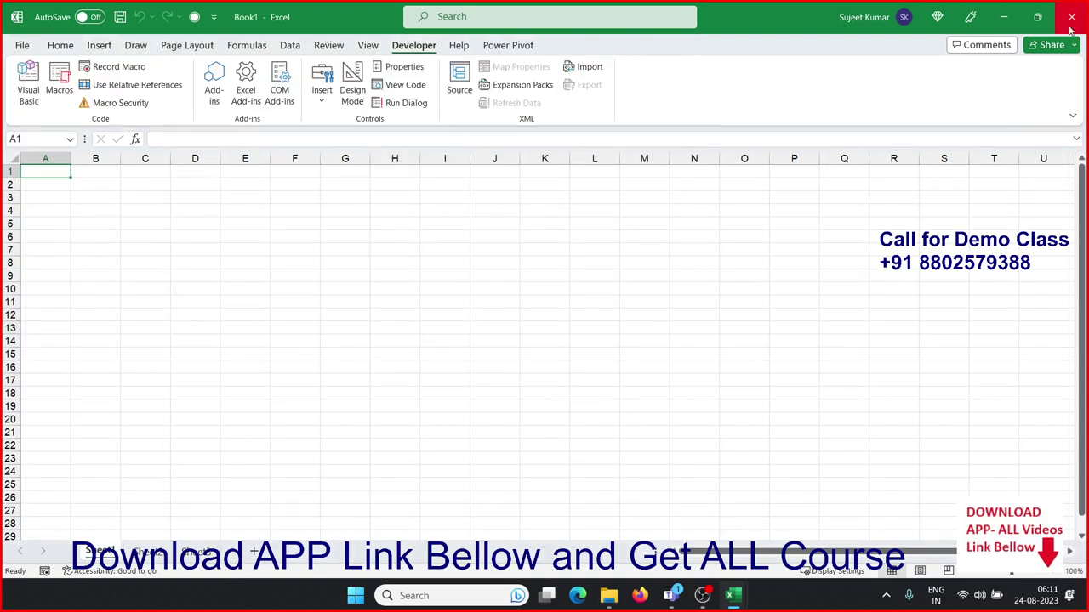
# Step: Close converted workbook 1 and bring the VBA editor back to the front
pyautogui.click(681, 258)
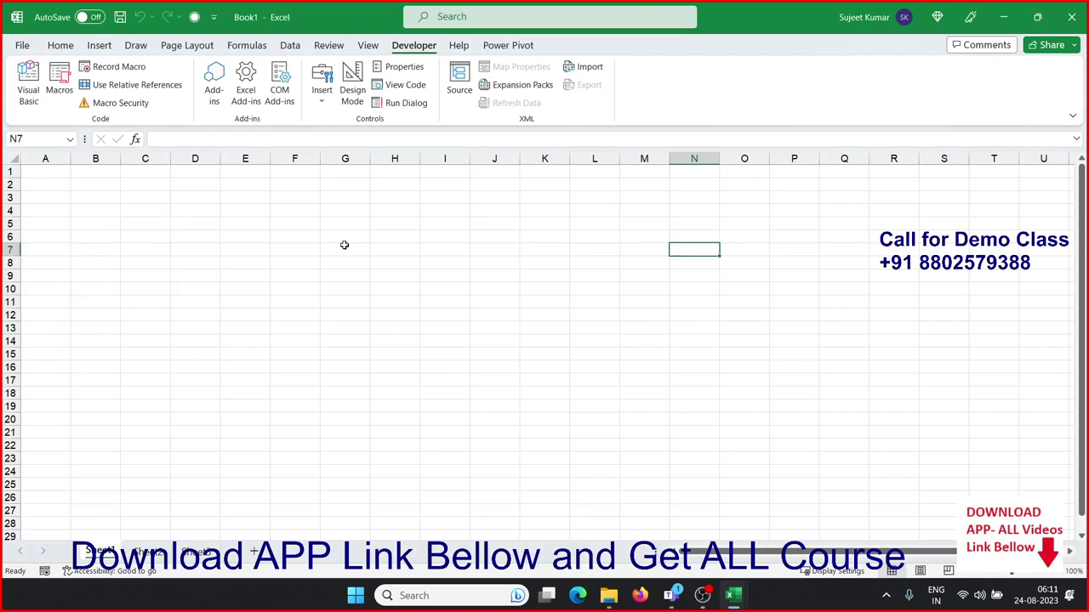
pyautogui.hotkey('alt', 'Tab')
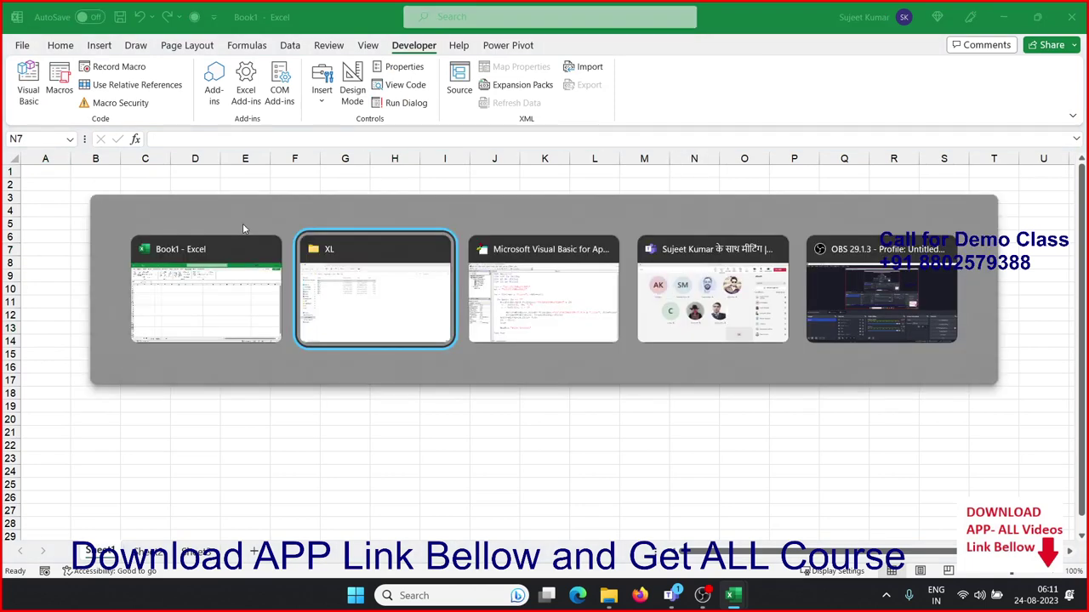
pyautogui.click(510, 338)
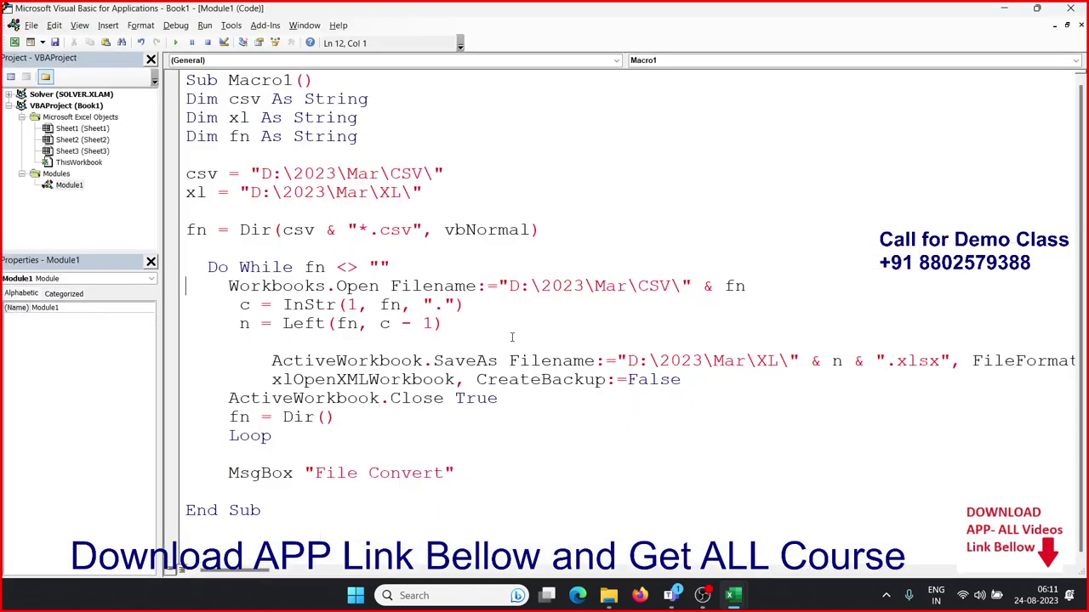
# Step: Review Macro1's Loop, MsgBox, SaveAs and Close True lines, then return to Excel
pyautogui.click(357, 427)
pyautogui.click(283, 488)
pyautogui.click(304, 435)
pyautogui.click(240, 345)
pyautogui.click(338, 398)
pyautogui.click(463, 396)
pyautogui.hotkey('alt', 'F11')
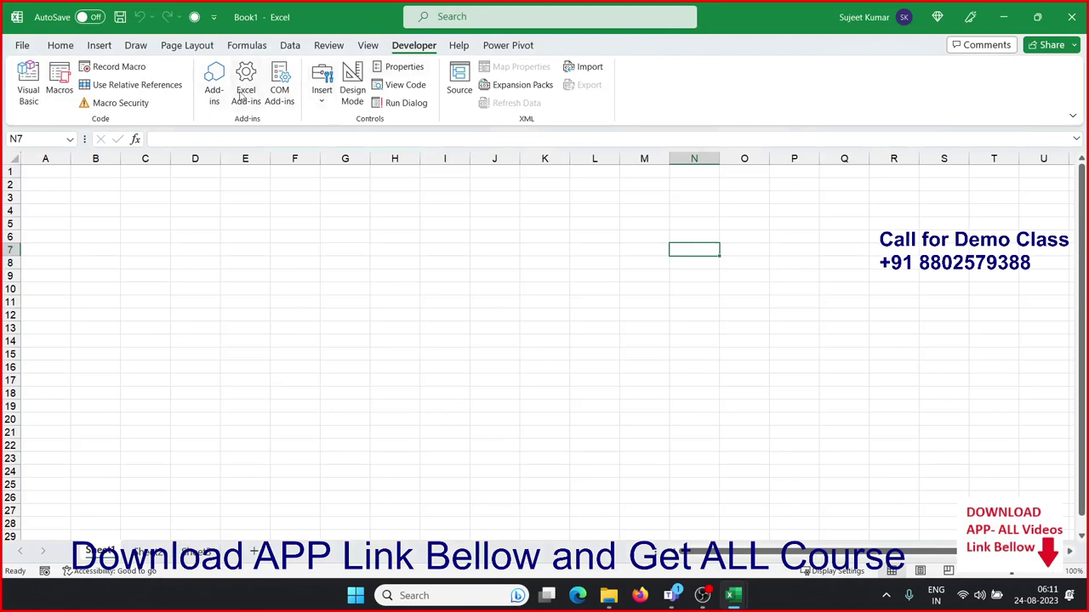
# Step: Browse the Trust Center's Protected View, Message Bar, External Content, File Block and Privacy pages, cancelling without changes
pyautogui.click(128, 106)
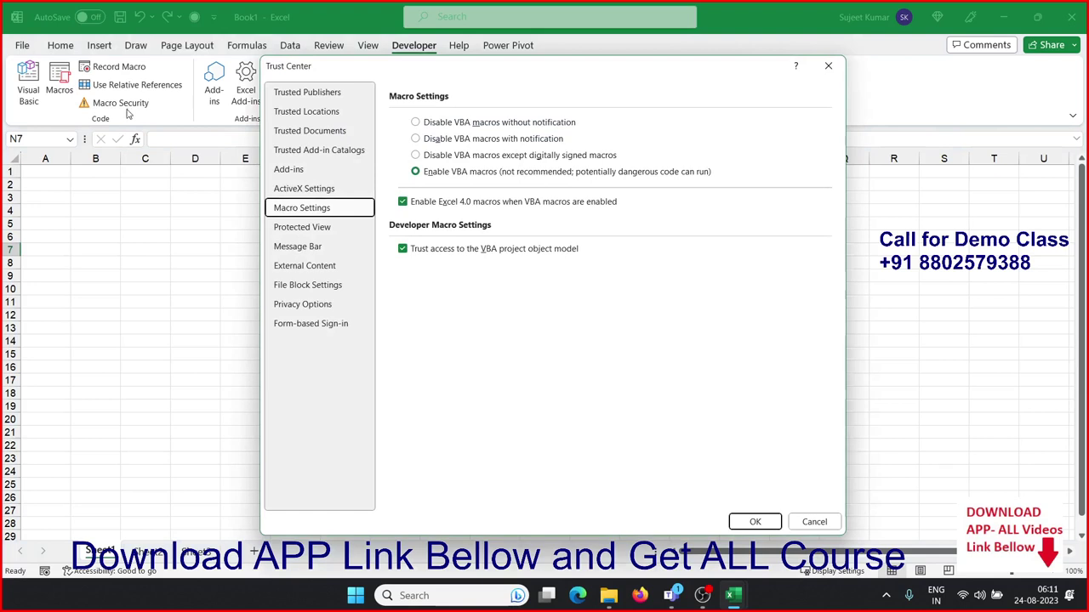
pyautogui.click(294, 228)
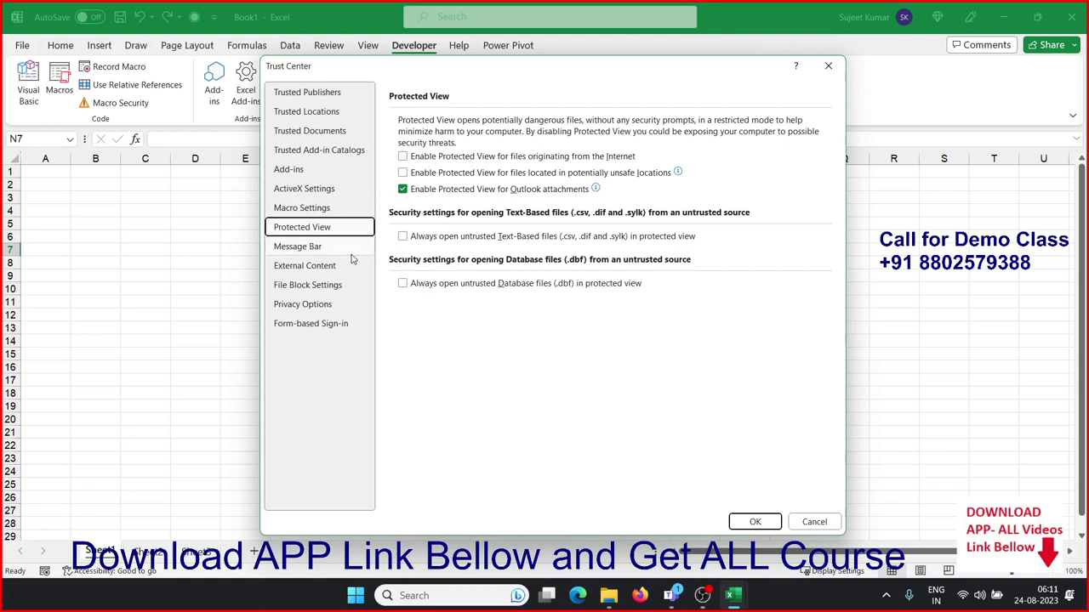
pyautogui.click(316, 248)
pyautogui.click(315, 267)
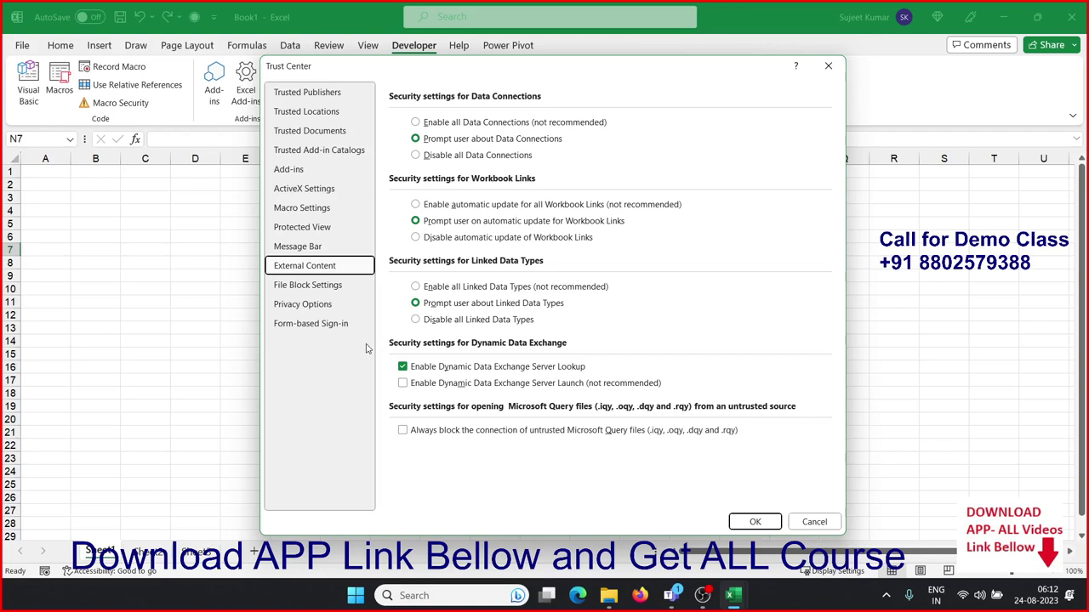
pyautogui.click(323, 285)
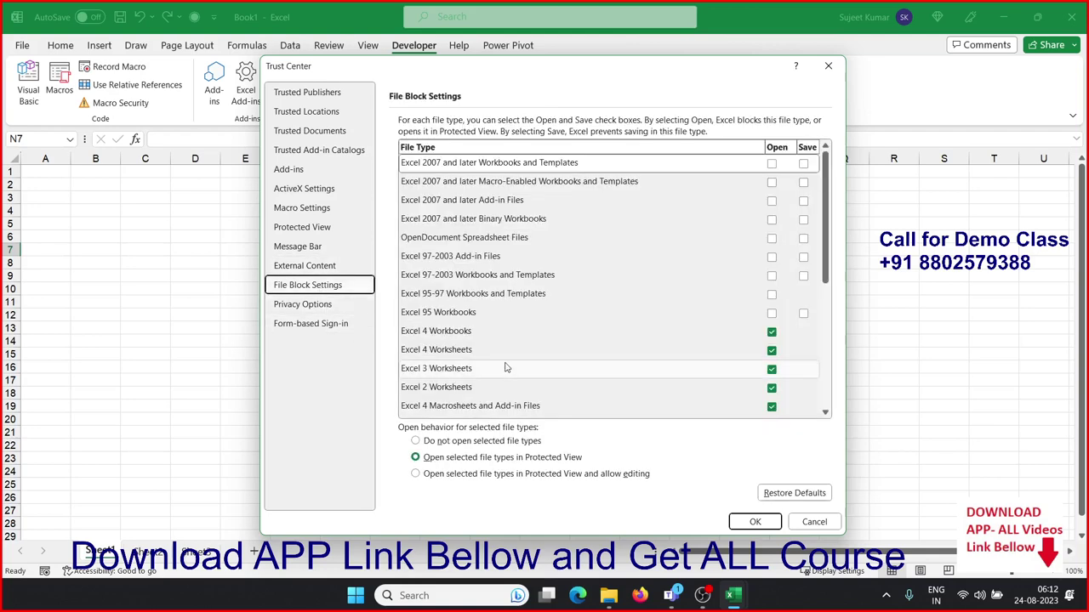
pyautogui.scroll(-1, 528, 340)
pyautogui.scroll(-3, 535, 331)
pyautogui.scroll(-1, 535, 331)
pyautogui.scroll(3, 535, 331)
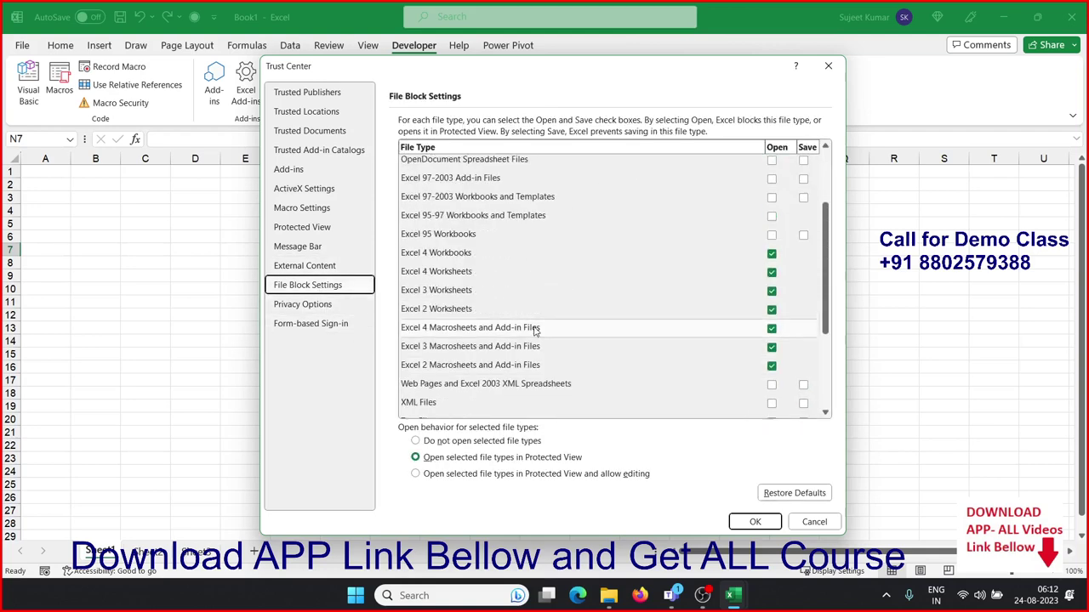
pyautogui.scroll(2, 535, 331)
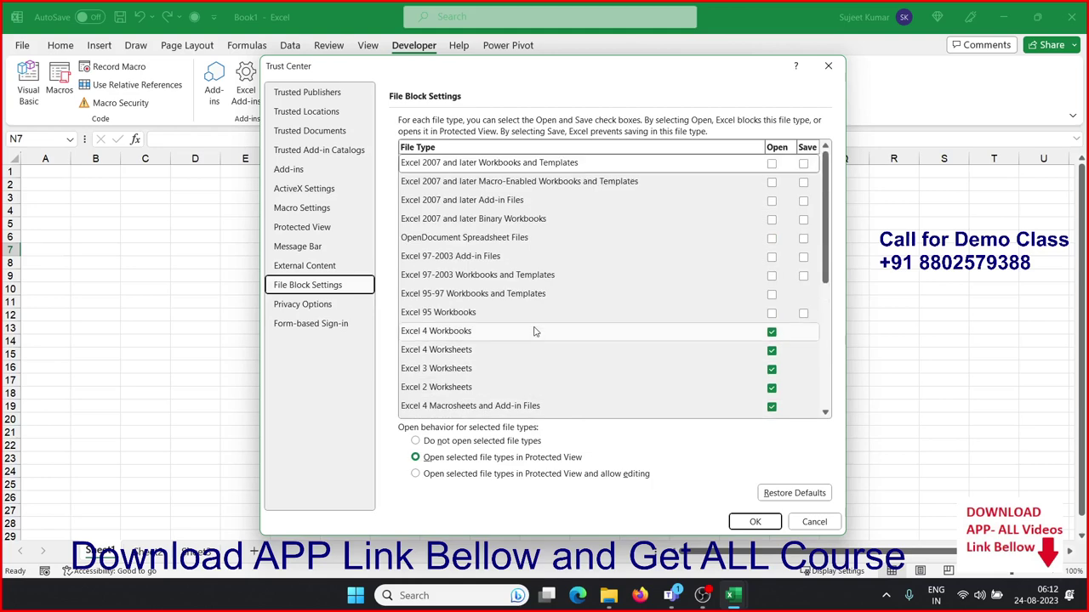
pyautogui.click(355, 311)
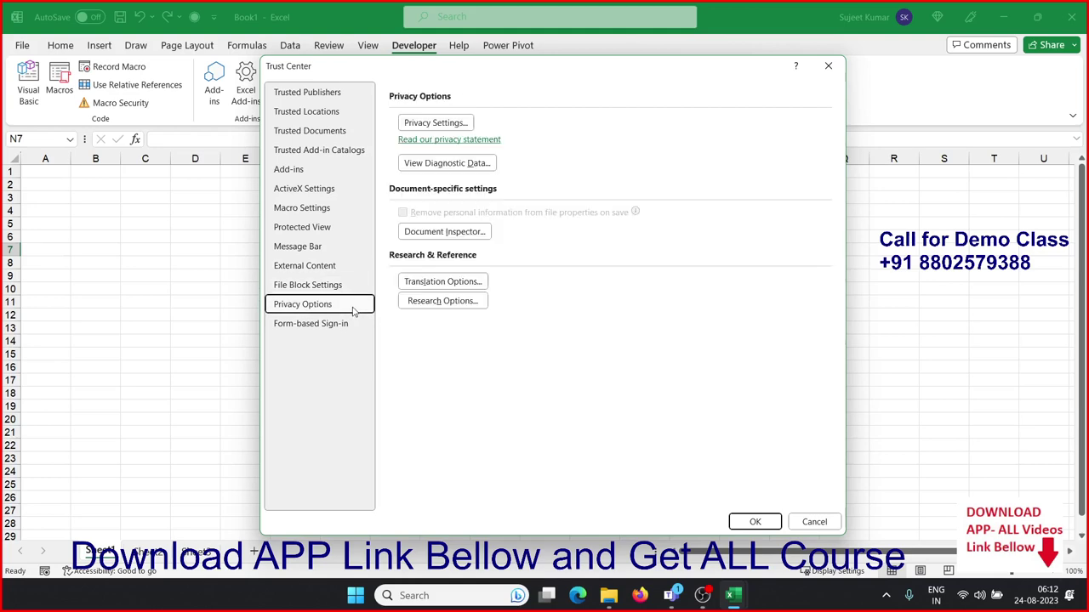
pyautogui.click(818, 522)
# Step: Return to the VBA editor and select all of the Macro1 code
pyautogui.click(558, 291)
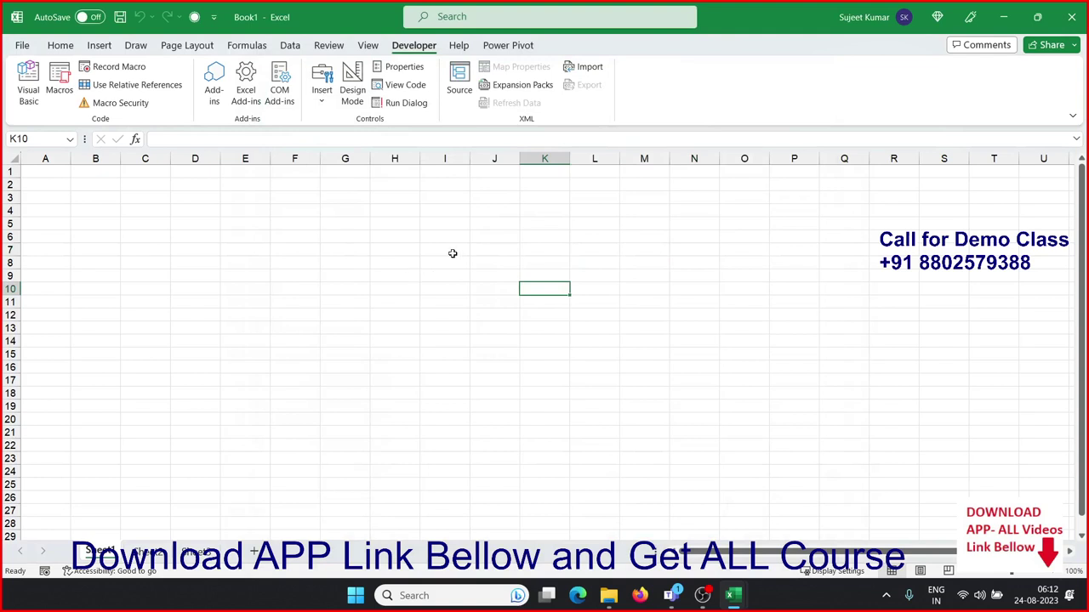
pyautogui.click(1069, 25)
pyautogui.click(97, 313)
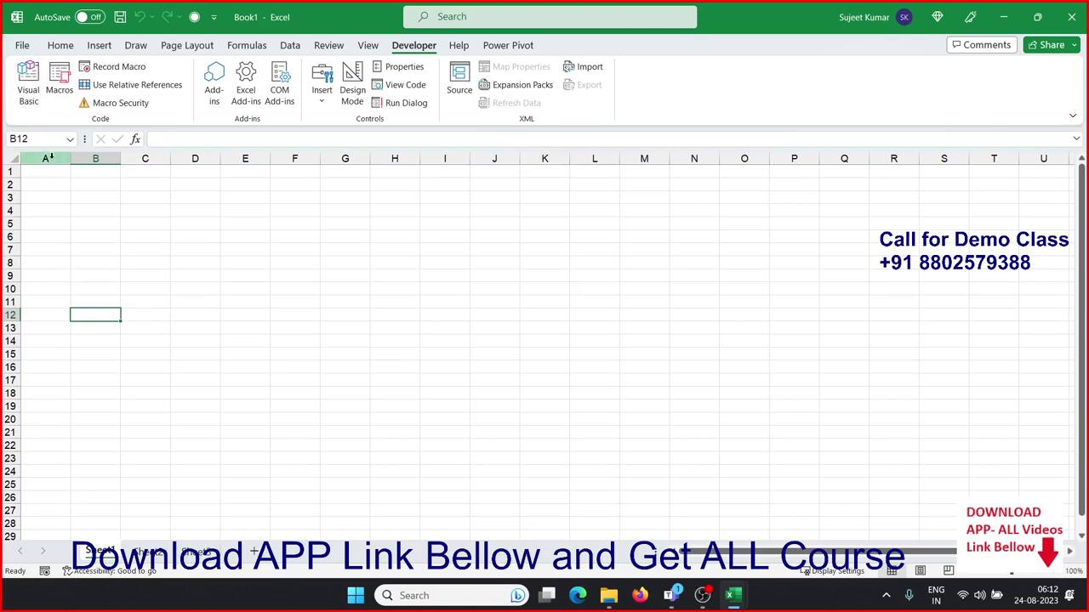
pyautogui.hotkey('alt', 'F11')
pyautogui.hotkey('ctrl', 'a')
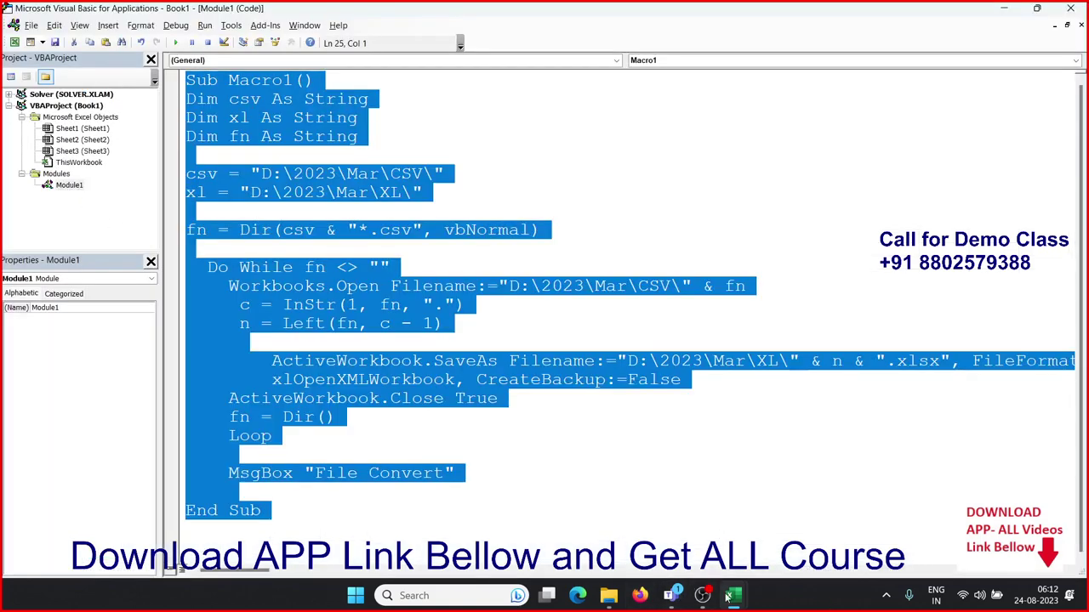
# Step: Launch WhatsApp and post the copied Macro1 code in the 6AM_VBA group chat
pyautogui.press('super')
pyautogui.write('wh')
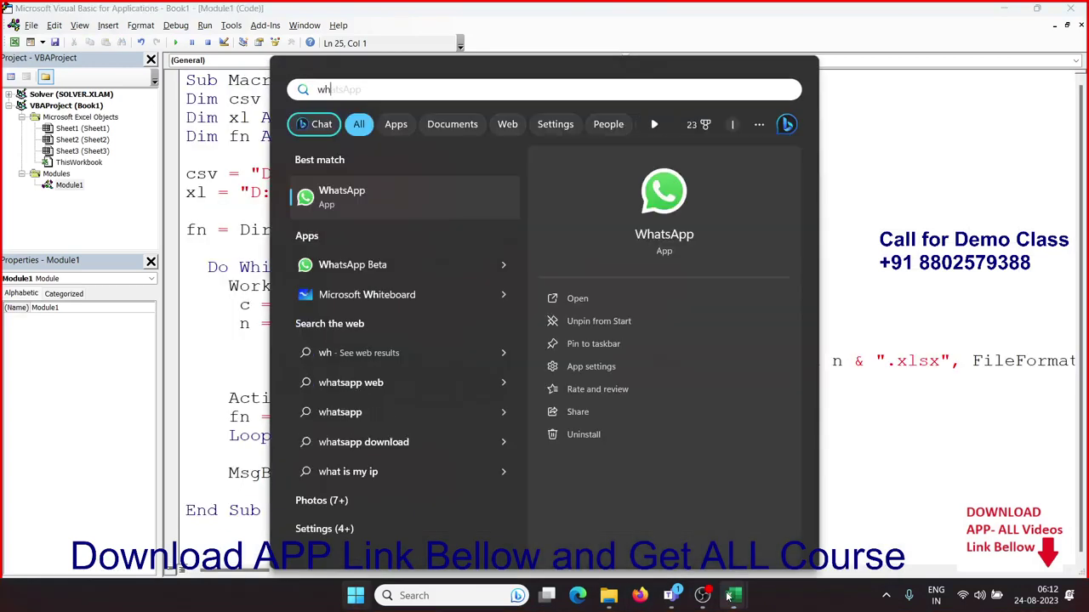
pyautogui.click(685, 228)
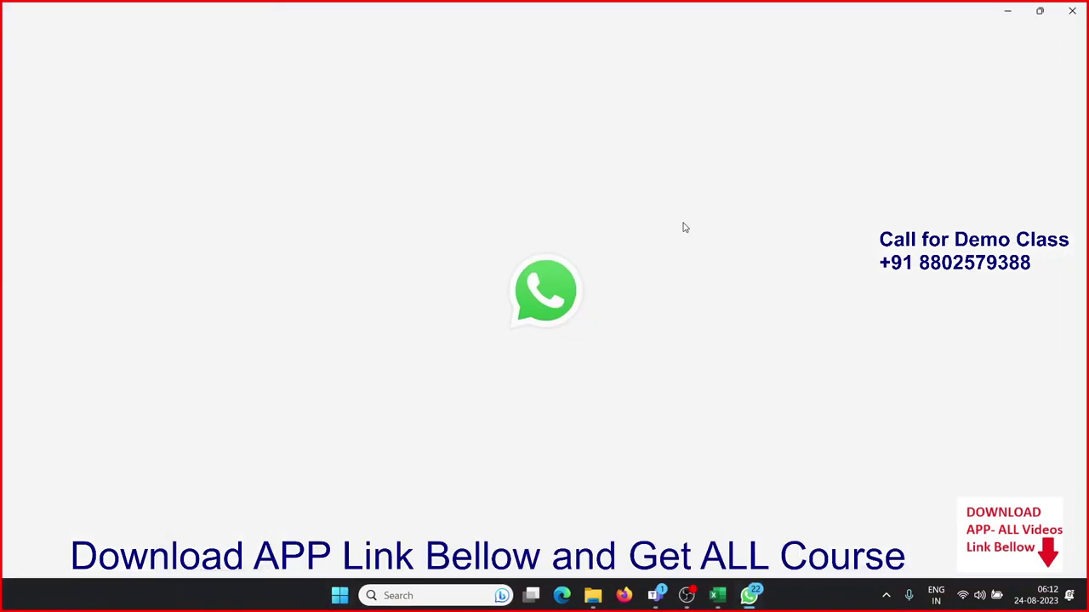
pyautogui.click(172, 144)
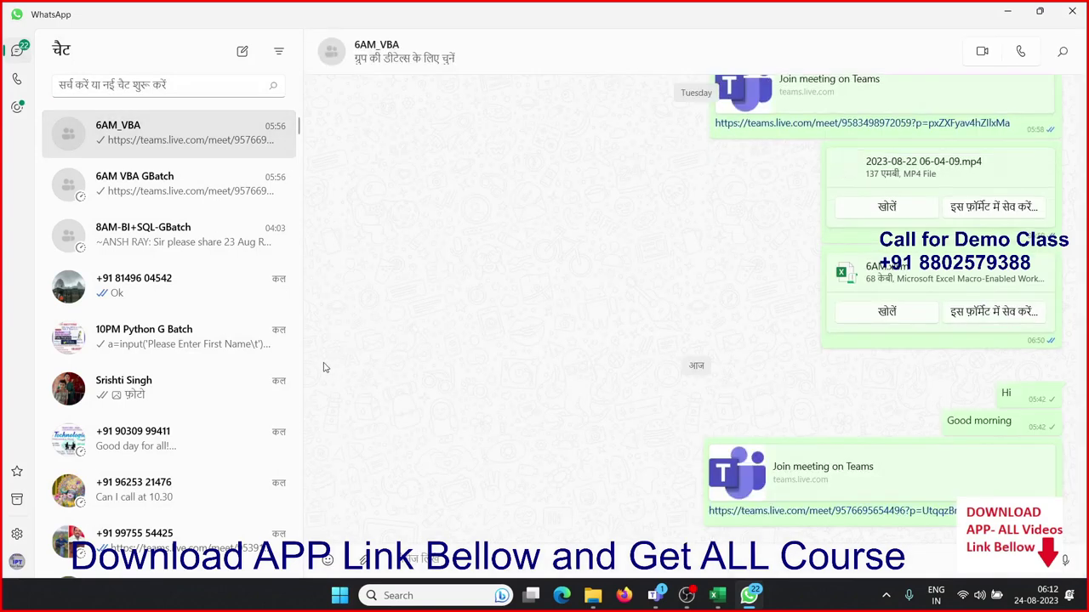
pyautogui.hotkey('ctrl', 'v')
pyautogui.press('Return')
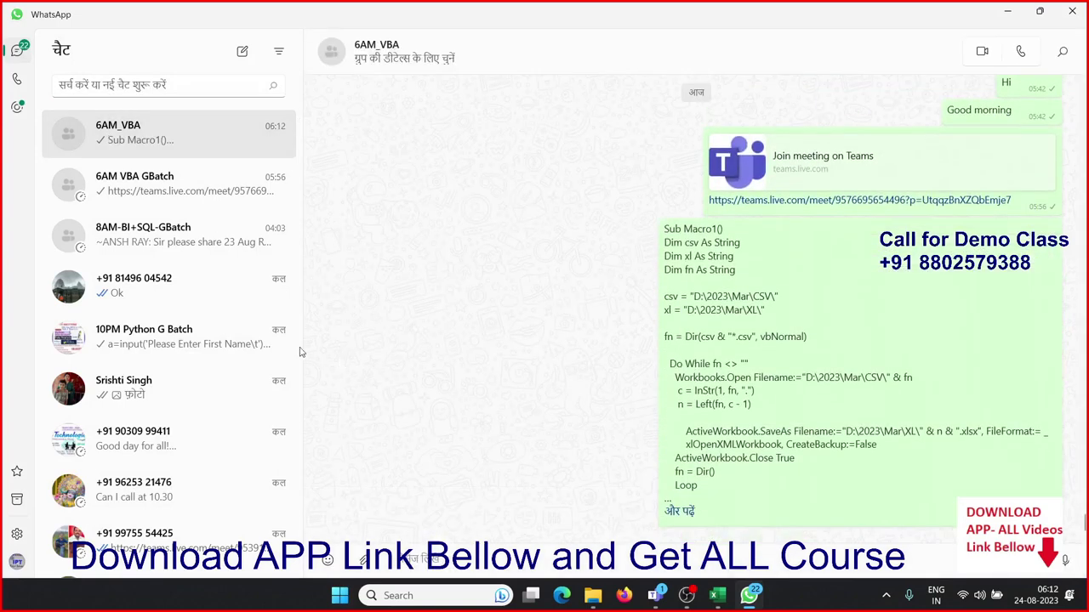
# Step: Post the same code in the 6AM VBA GBatch group, then minimize WhatsApp
pyautogui.click(170, 183)
pyautogui.hotkey('ctrl', 'v')
pyautogui.press('Return')
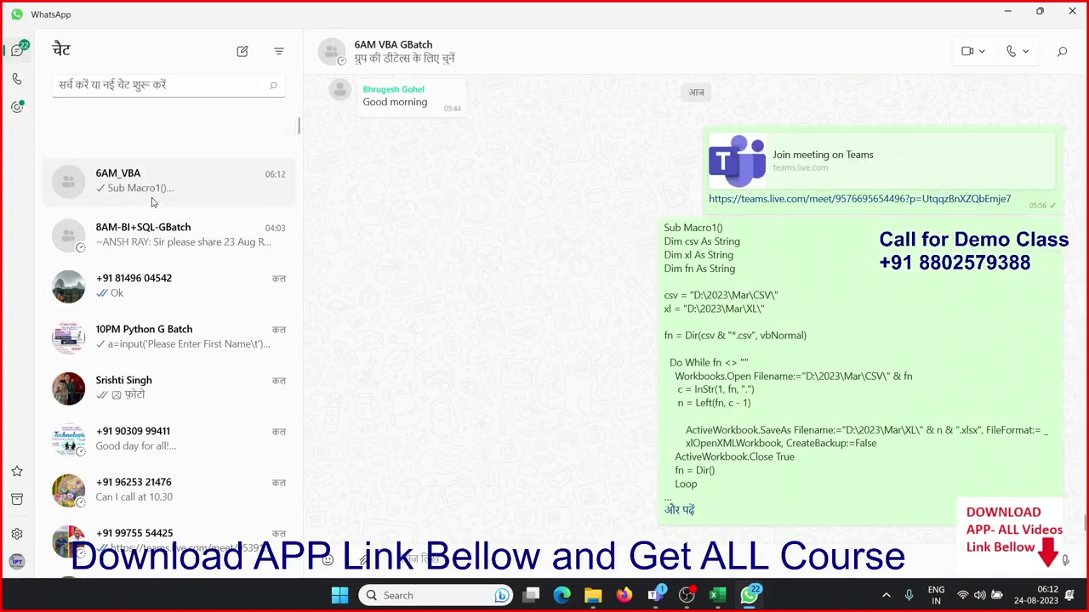
pyautogui.click(1007, 12)
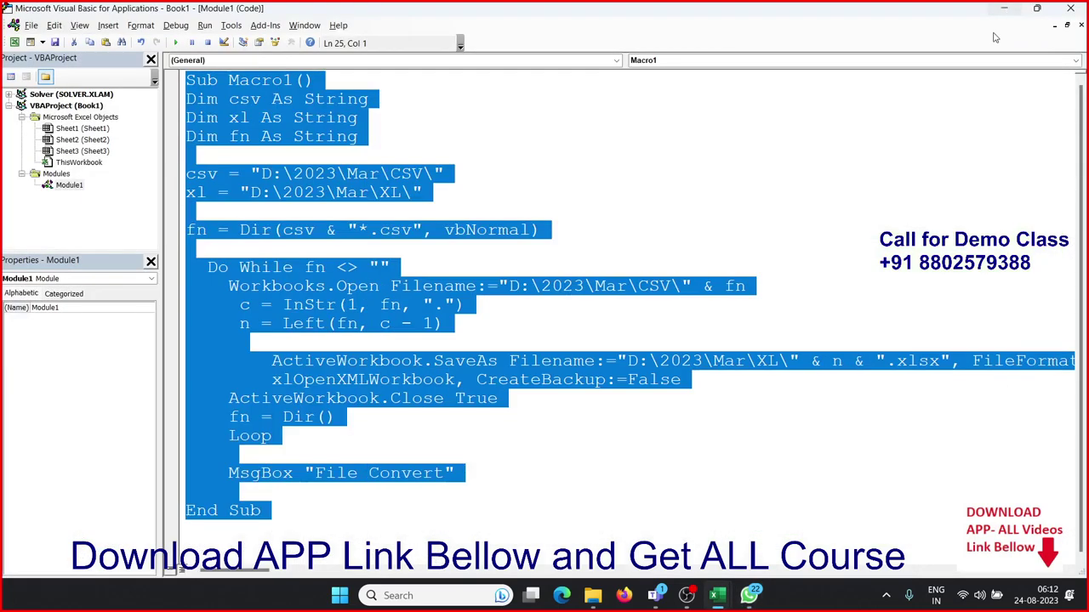
pyautogui.click(639, 195)
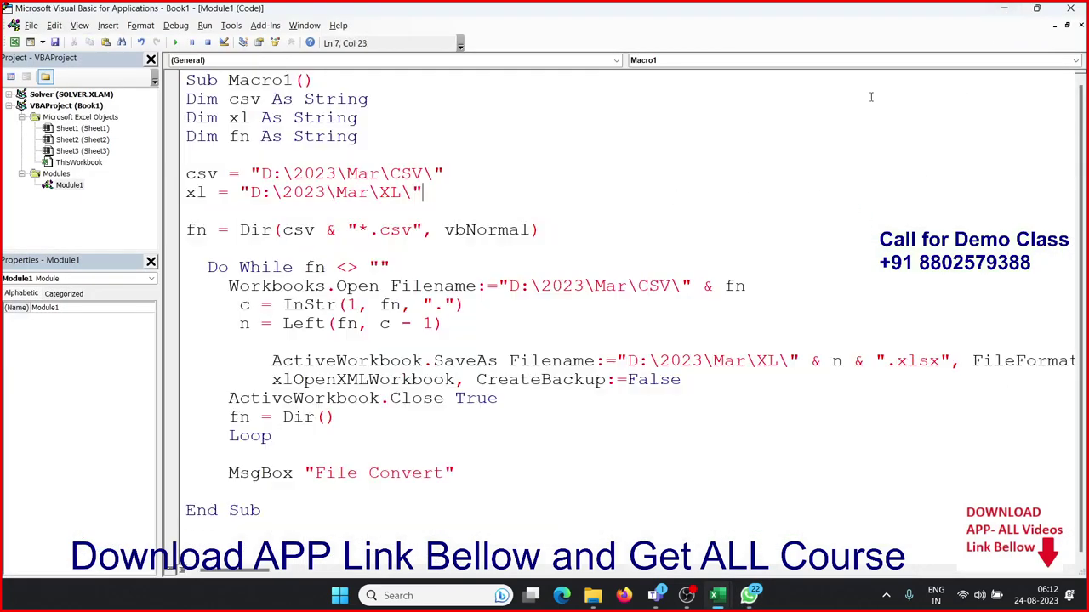
# Step: Close the VBA editor and open Excel's File menu
pyautogui.click(1076, 10)
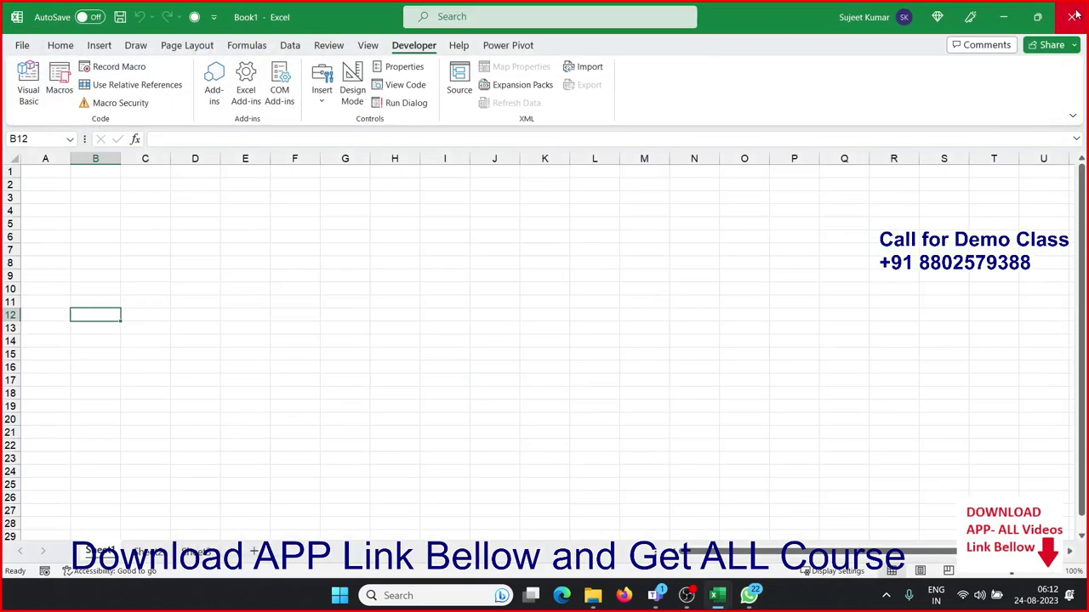
pyautogui.click(10, 48)
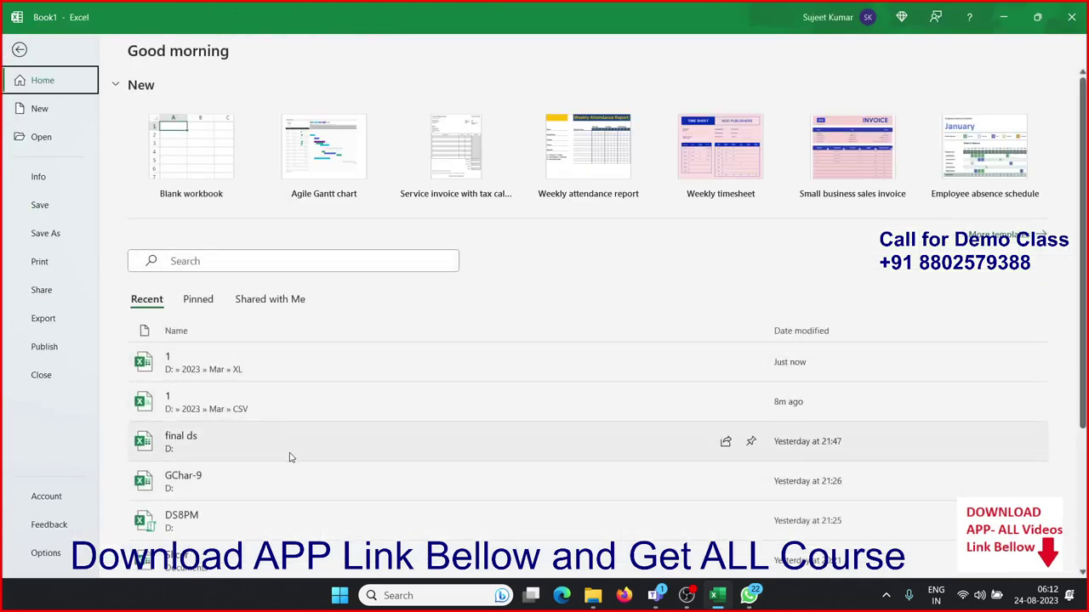
pyautogui.scroll(-2, 290, 455)
pyautogui.scroll(-1, 228, 442)
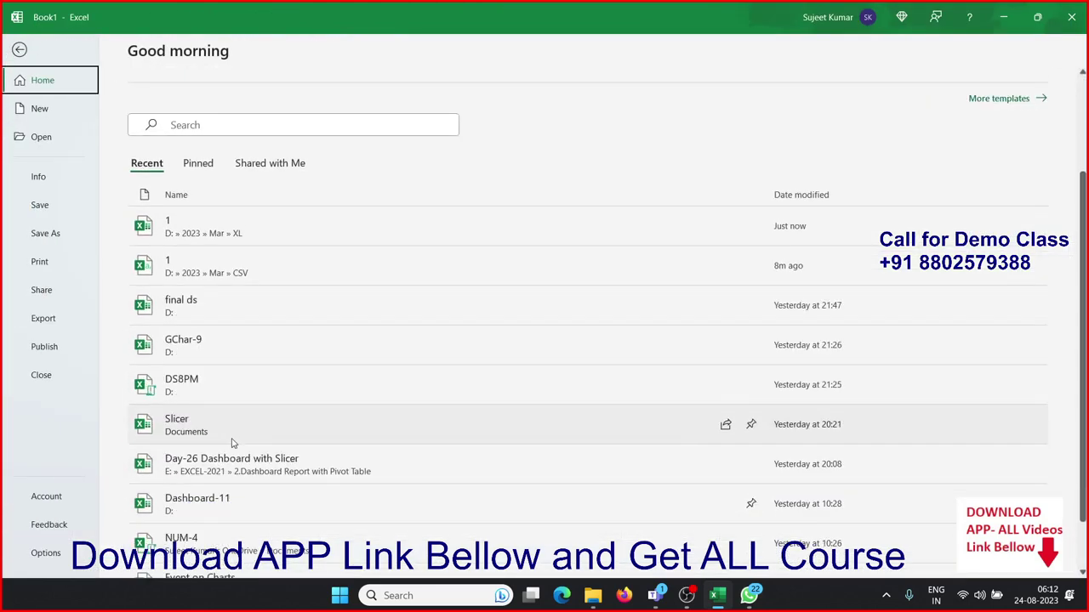
pyautogui.scroll(-1, 230, 447)
pyautogui.scroll(-1, 231, 449)
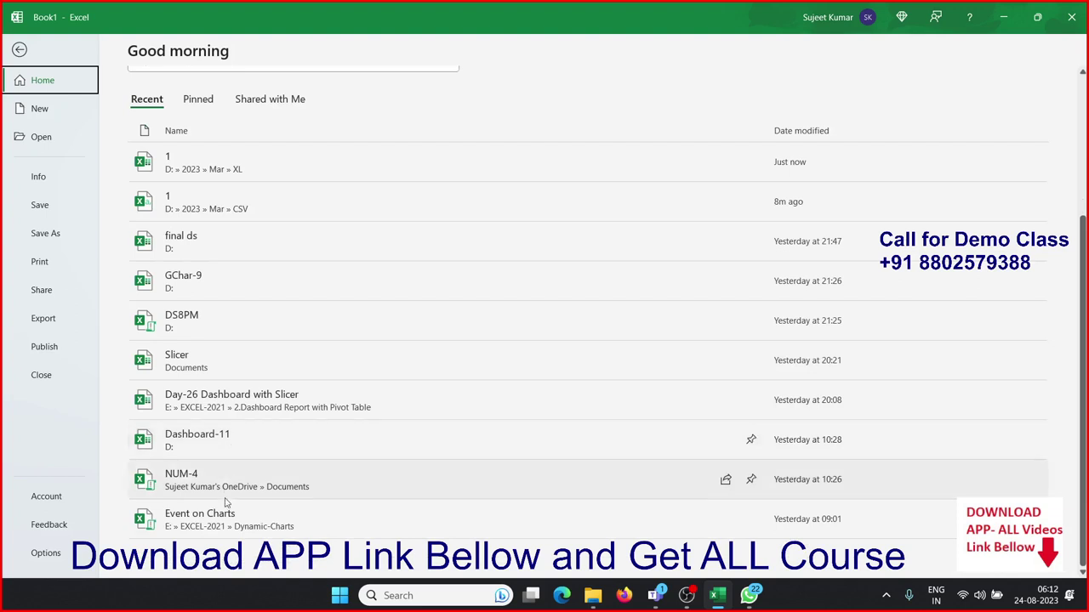
# Step: Find 6amu in the Recent workbooks list under Open and open it
pyautogui.click(41, 137)
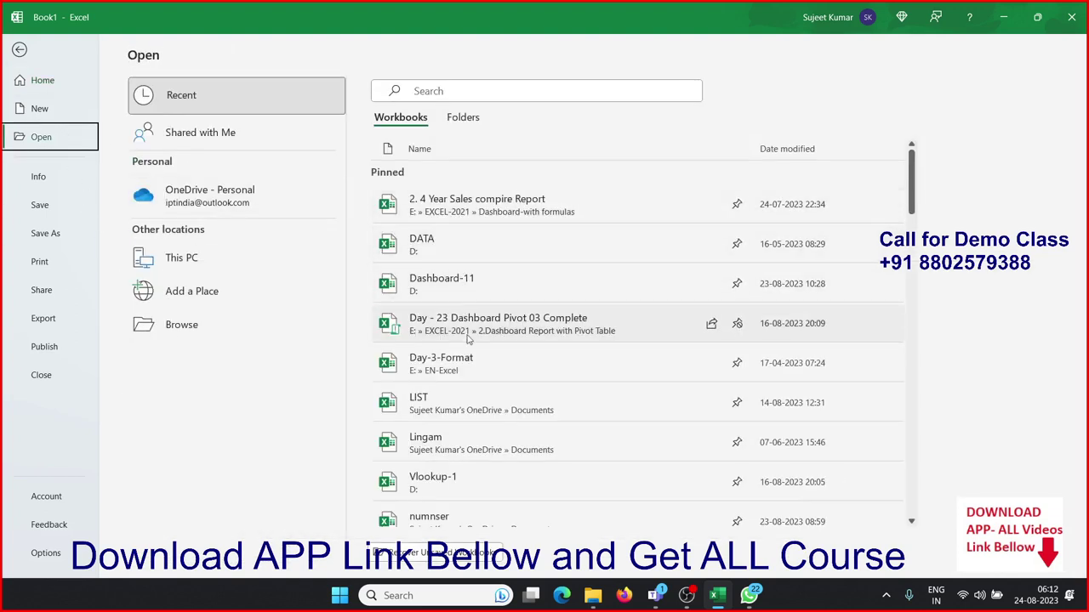
pyautogui.scroll(-1, 467, 394)
pyautogui.scroll(-1, 467, 395)
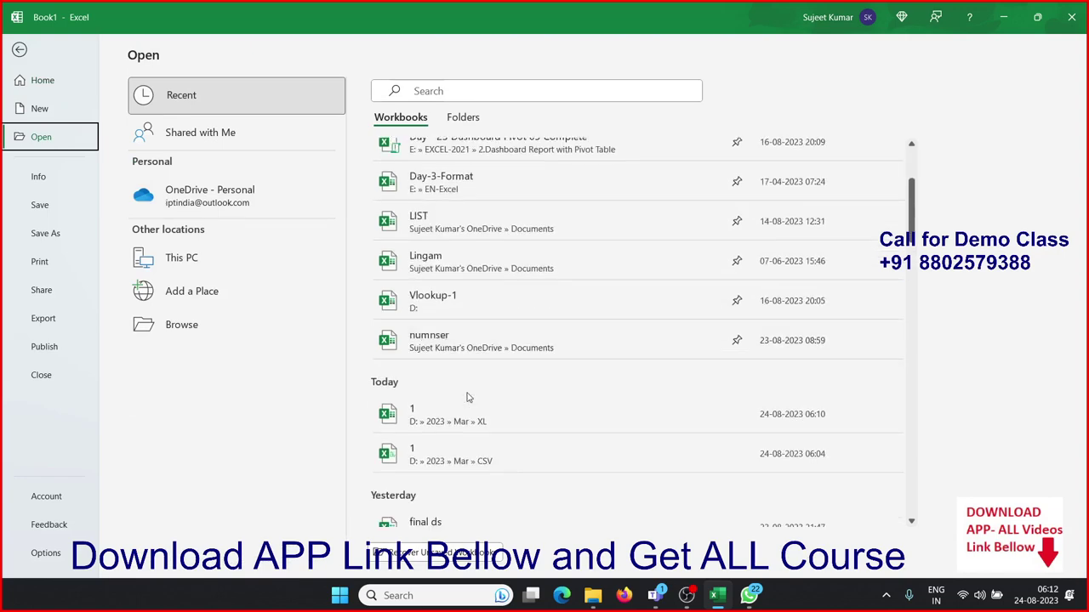
pyautogui.scroll(-1, 467, 397)
pyautogui.scroll(-1, 466, 397)
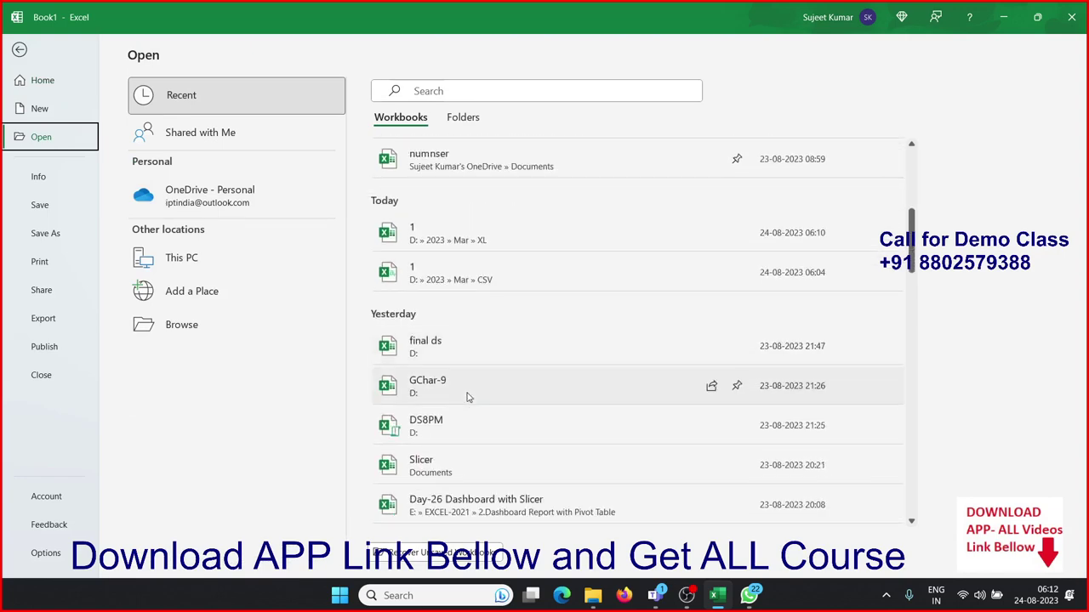
pyautogui.scroll(-1, 467, 397)
pyautogui.scroll(-1, 467, 397)
pyautogui.scroll(-1, 467, 397)
pyautogui.scroll(-2, 467, 397)
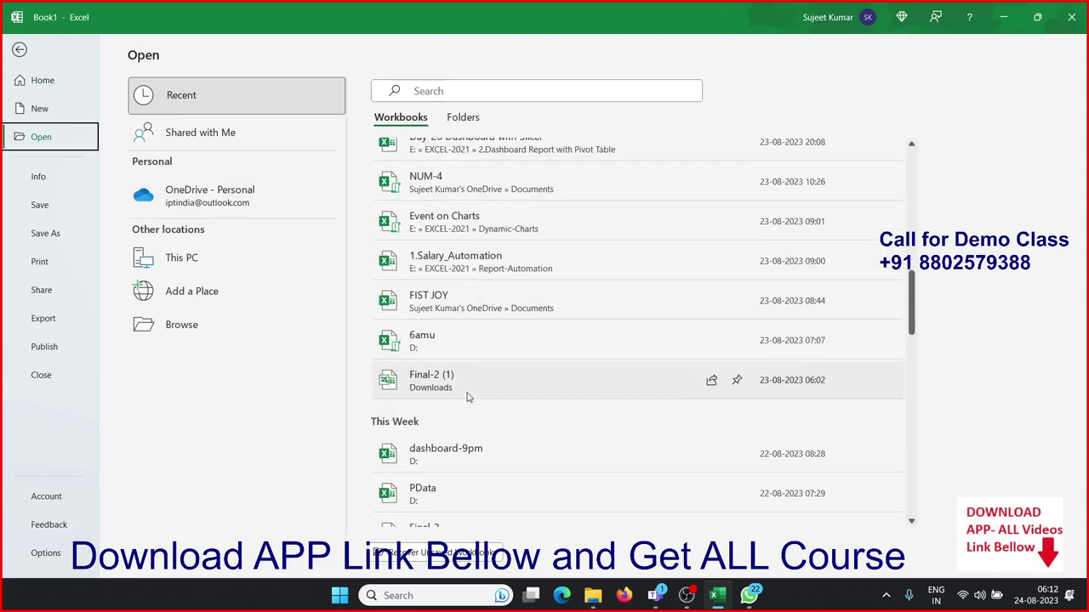
pyautogui.scroll(-1, 467, 397)
pyautogui.scroll(1, 437, 420)
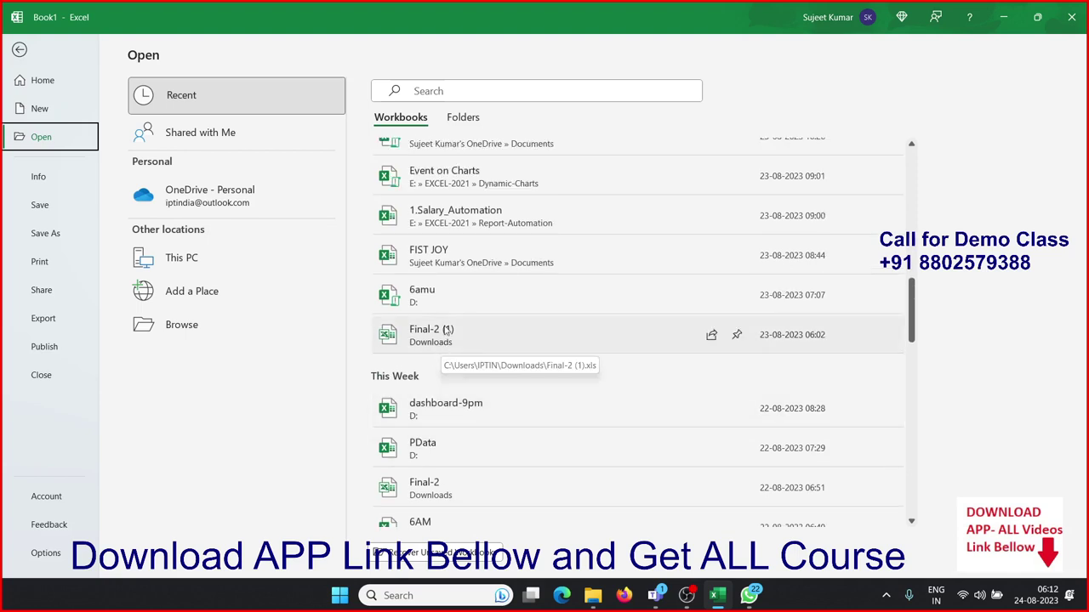
pyautogui.click(445, 295)
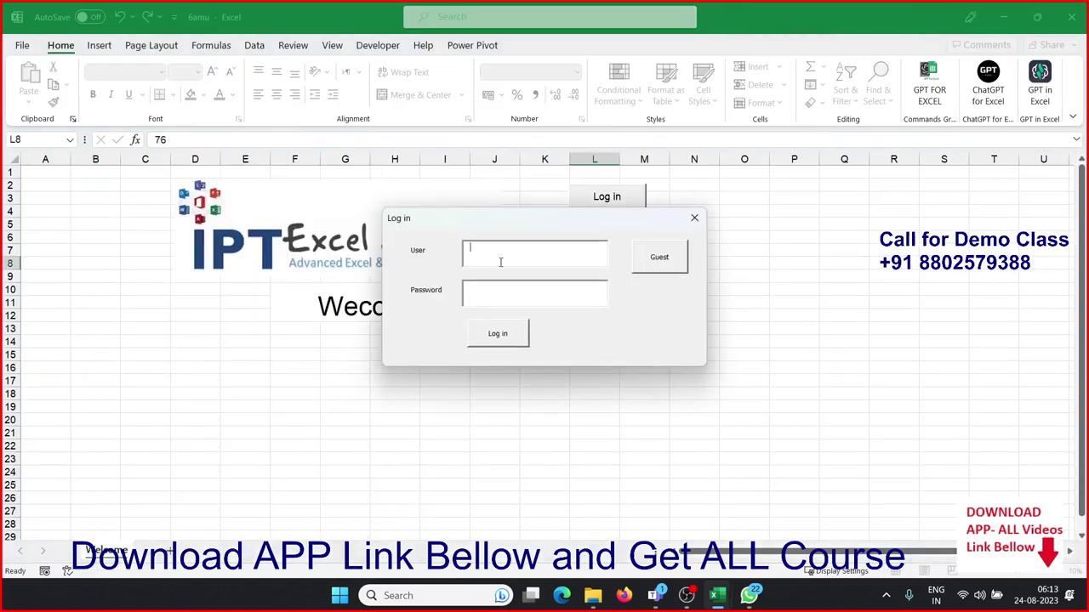
# Step: Log into 6amu with the user name and password and dismiss the welcome message
pyautogui.write('in')
pyautogui.write('12')
pyautogui.click(494, 338)
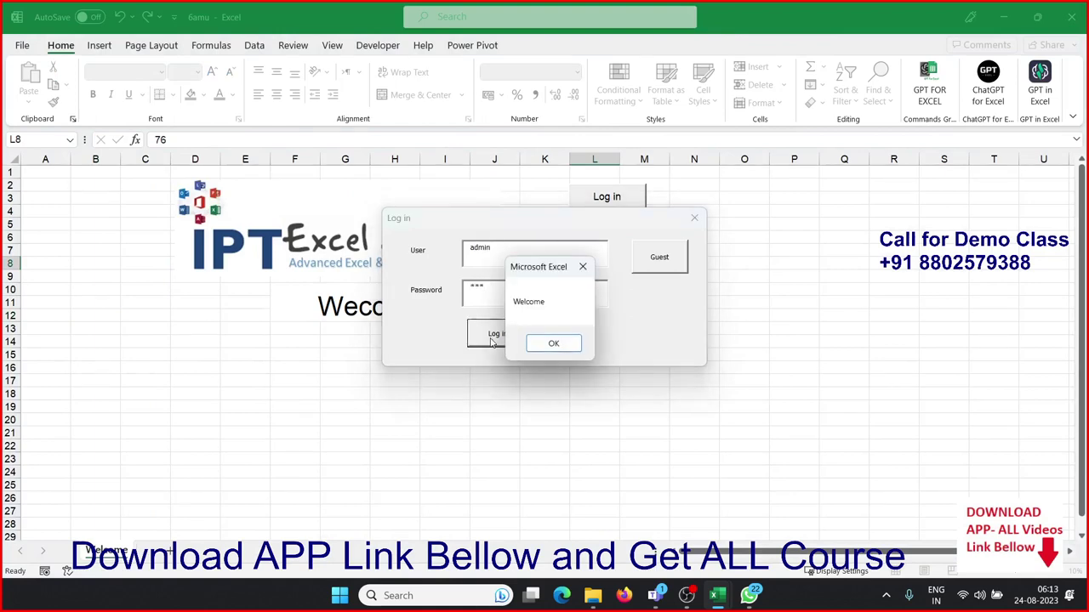
pyautogui.click(532, 343)
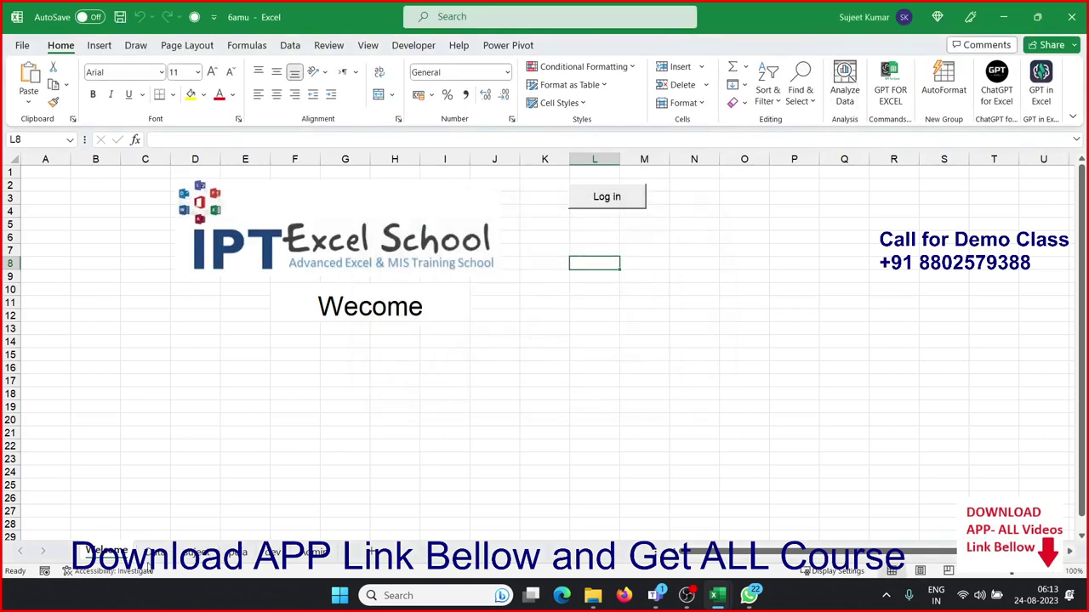
# Step: On the data sheet, fill row 12 from row 11 across Name to JUN with Ctrl+D
pyautogui.click(155, 553)
pyautogui.click(194, 553)
pyautogui.click(169, 553)
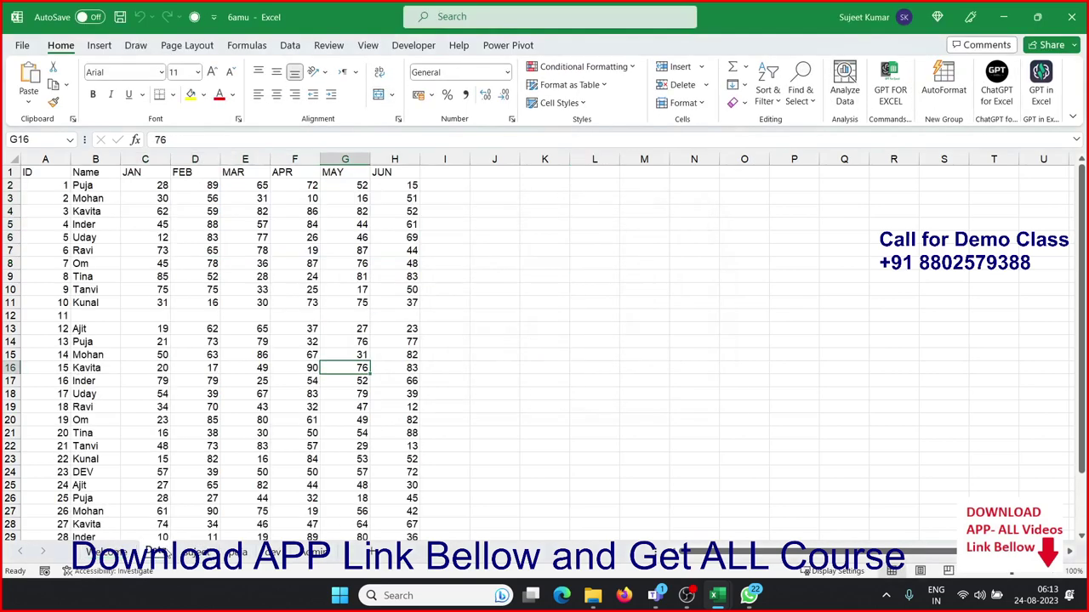
pyautogui.click(204, 358)
pyautogui.moveTo(90, 303); pyautogui.dragTo(382, 310)
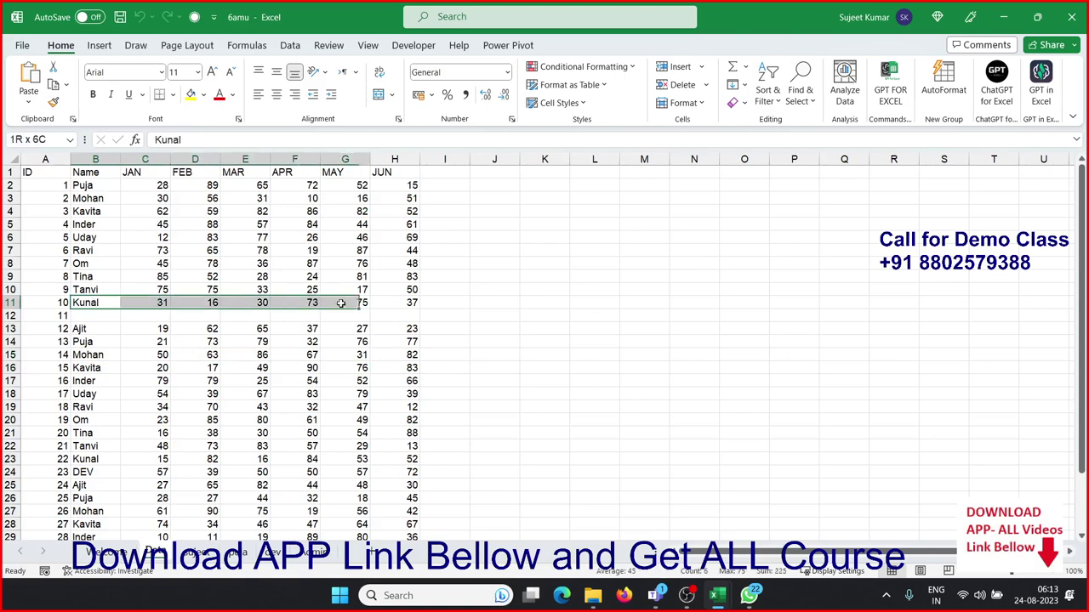
pyautogui.hotkey('ctrl', 'd')
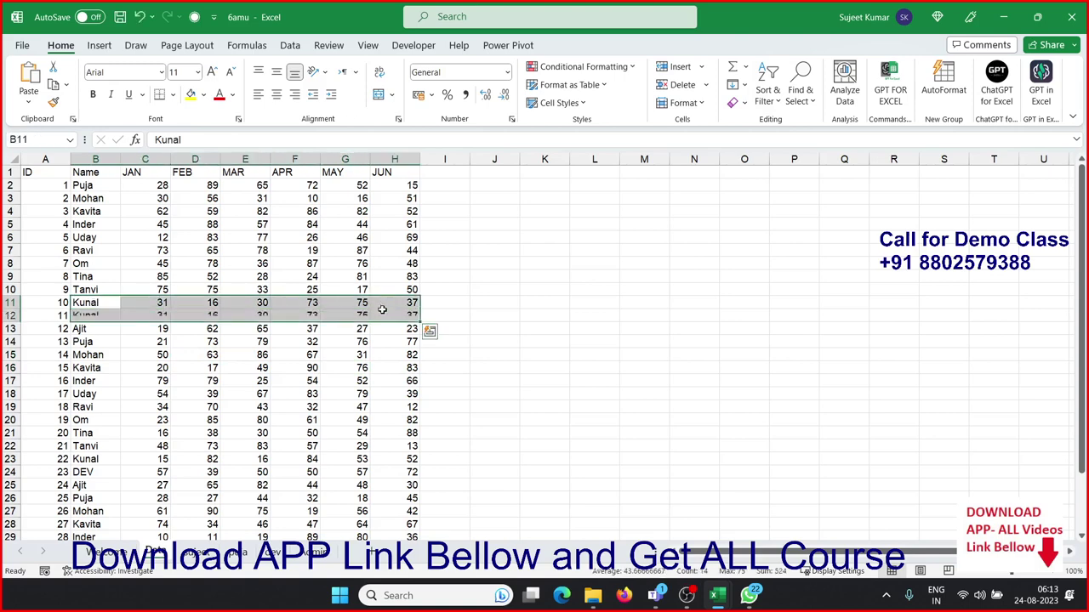
pyautogui.click(362, 368)
# Step: Open the Visual Basic editor and review UserForm2's record-loading and CommandButton2 Edit/Change code
pyautogui.click(411, 47)
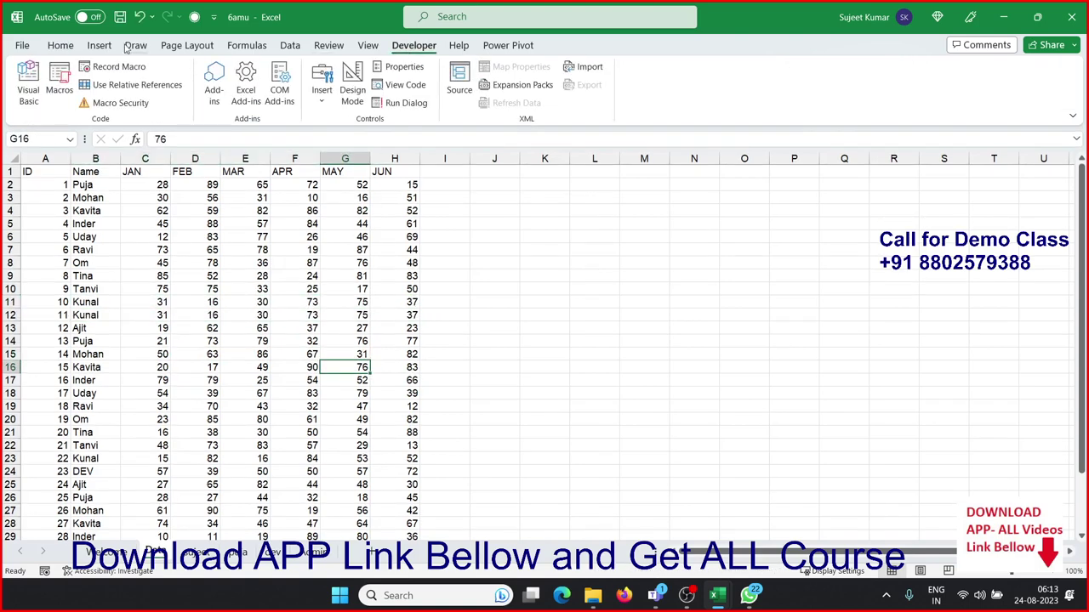
pyautogui.click(38, 75)
pyautogui.click(311, 383)
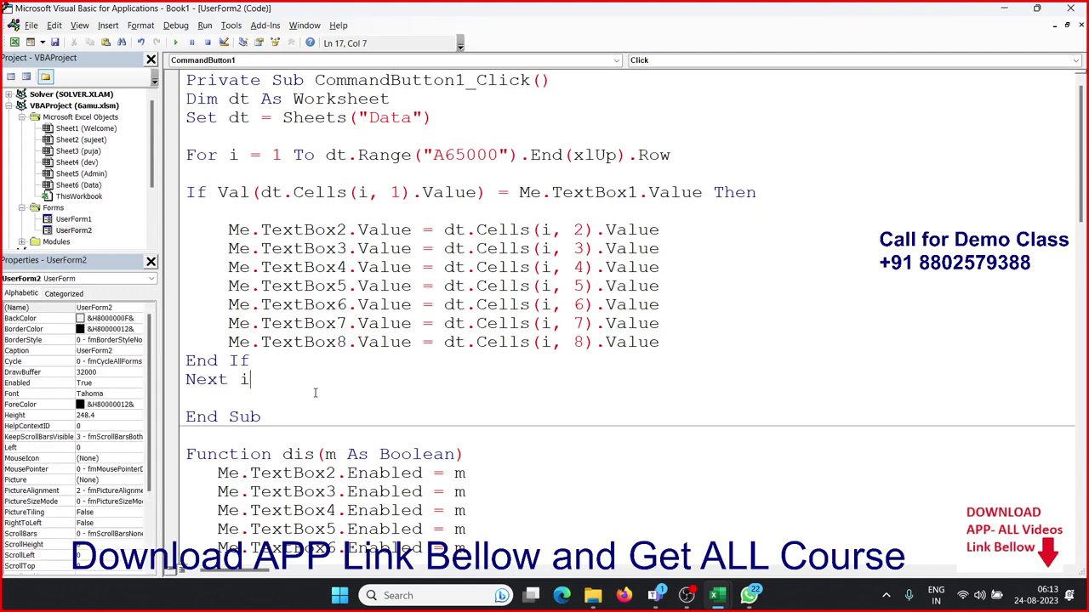
pyautogui.scroll(-4, 323, 361)
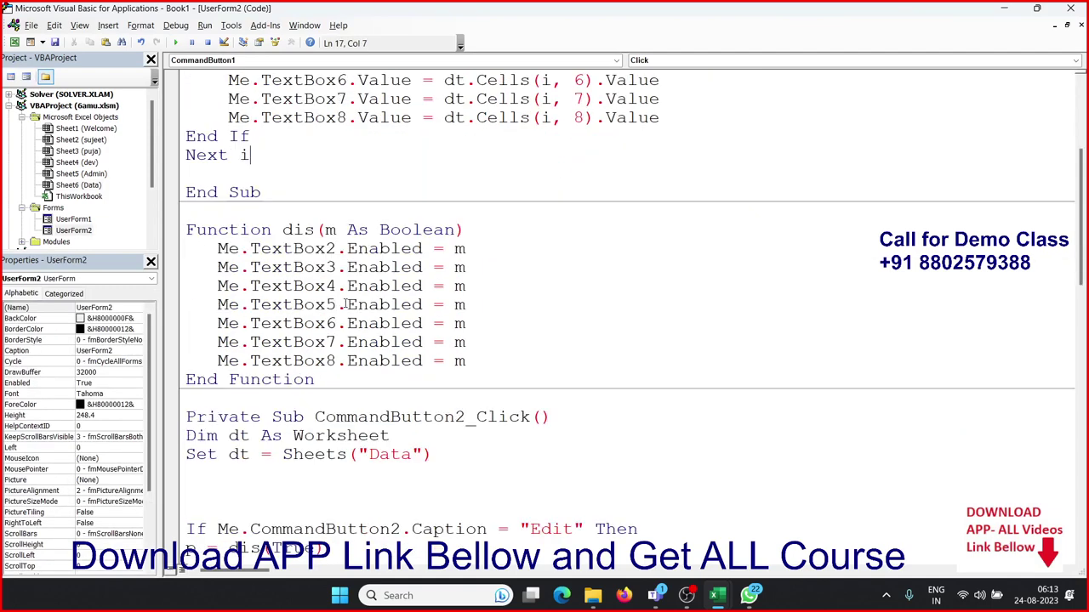
pyautogui.scroll(-4, 346, 300)
pyautogui.scroll(-2, 346, 299)
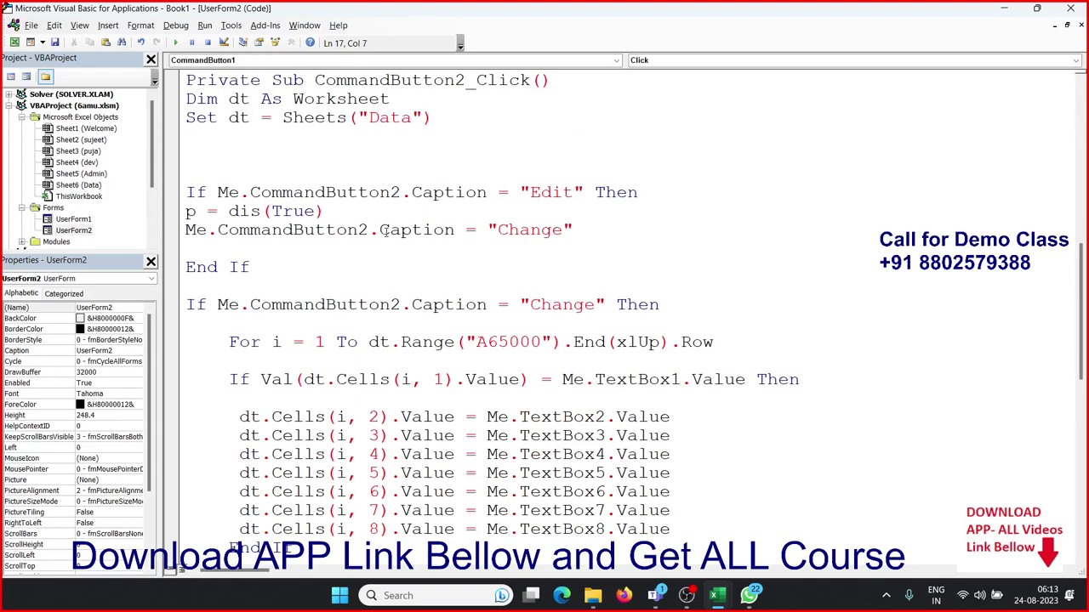
pyautogui.scroll(2, 385, 232)
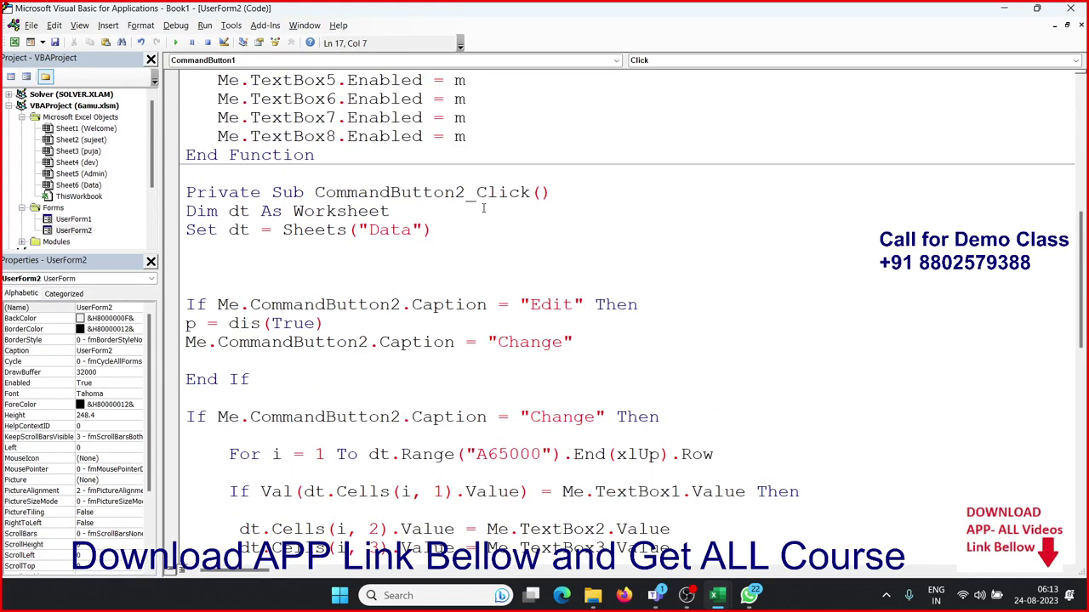
pyautogui.click(444, 194)
pyautogui.click(421, 249)
pyautogui.scroll(-1, 420, 250)
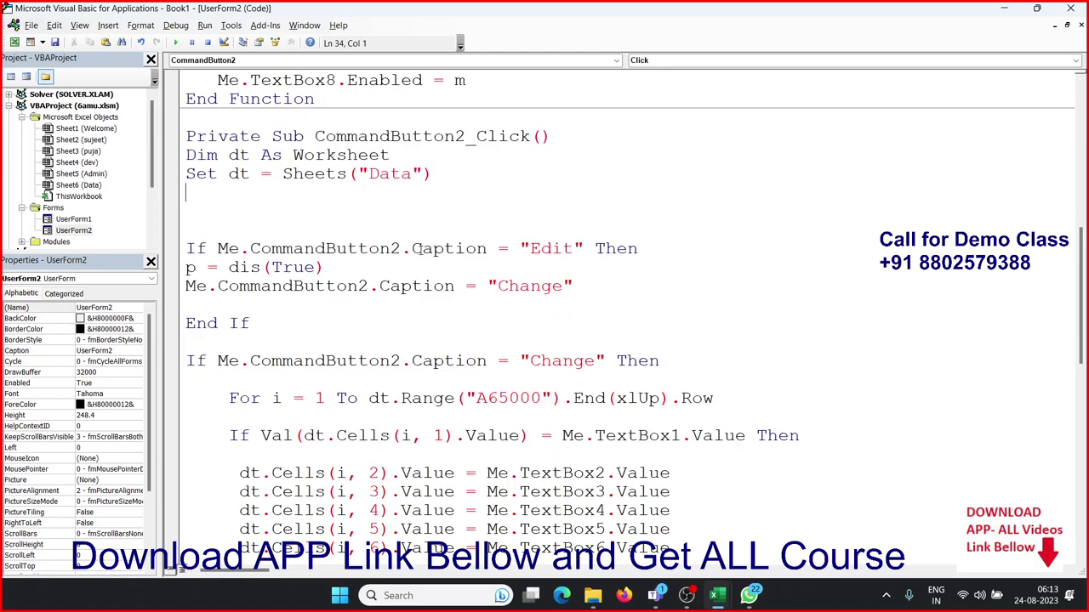
pyautogui.scroll(-1, 416, 248)
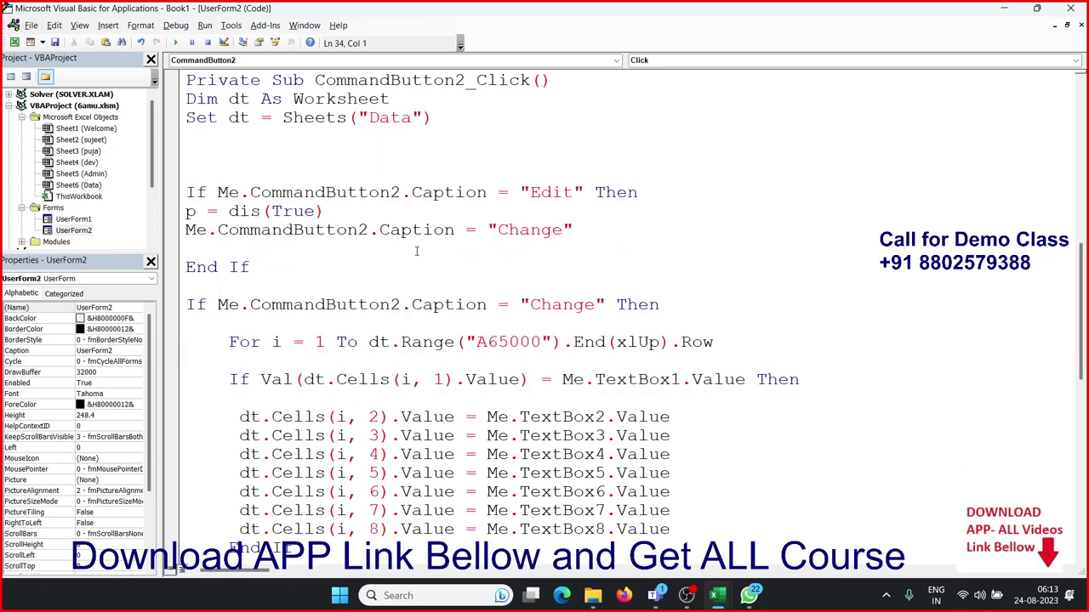
# Step: Test UserForm2 with ID 1, where Edit blanks the fields, then reopen CommandButton2_Click's code
pyautogui.click(175, 43)
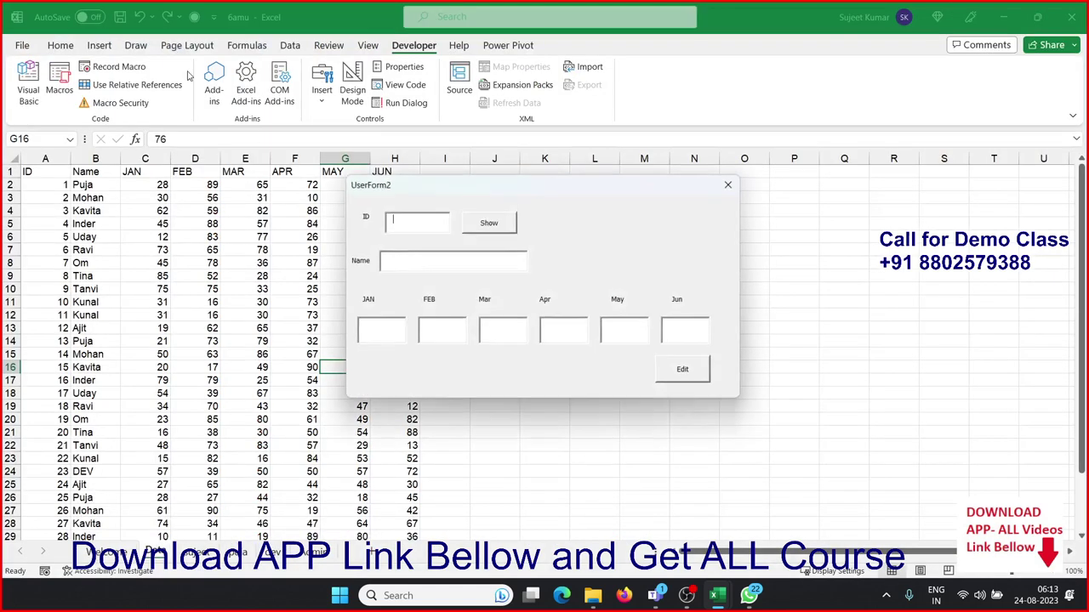
pyautogui.write('1')
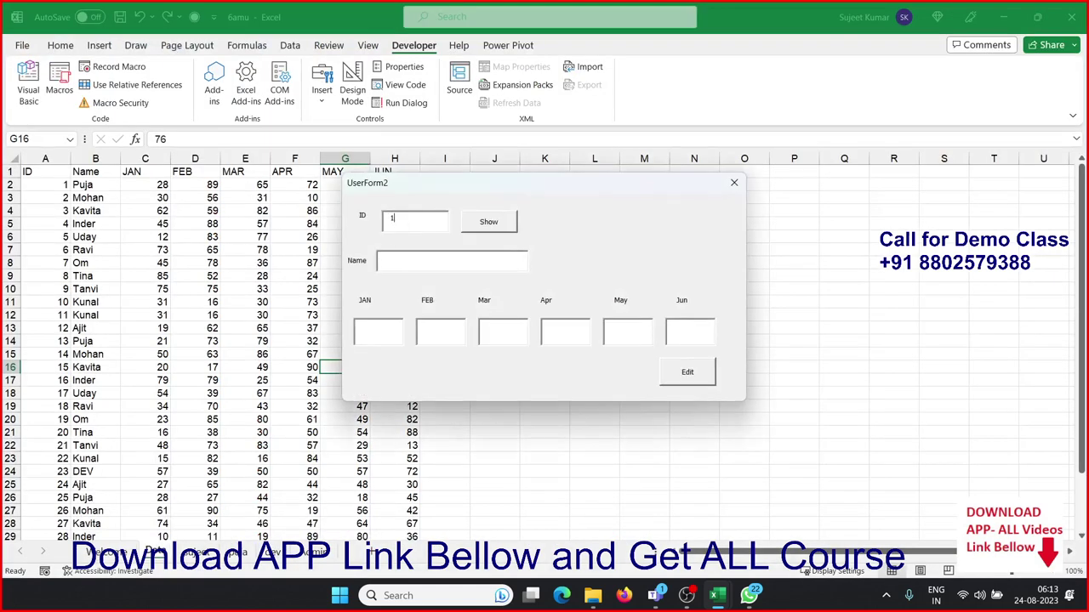
pyautogui.click(494, 220)
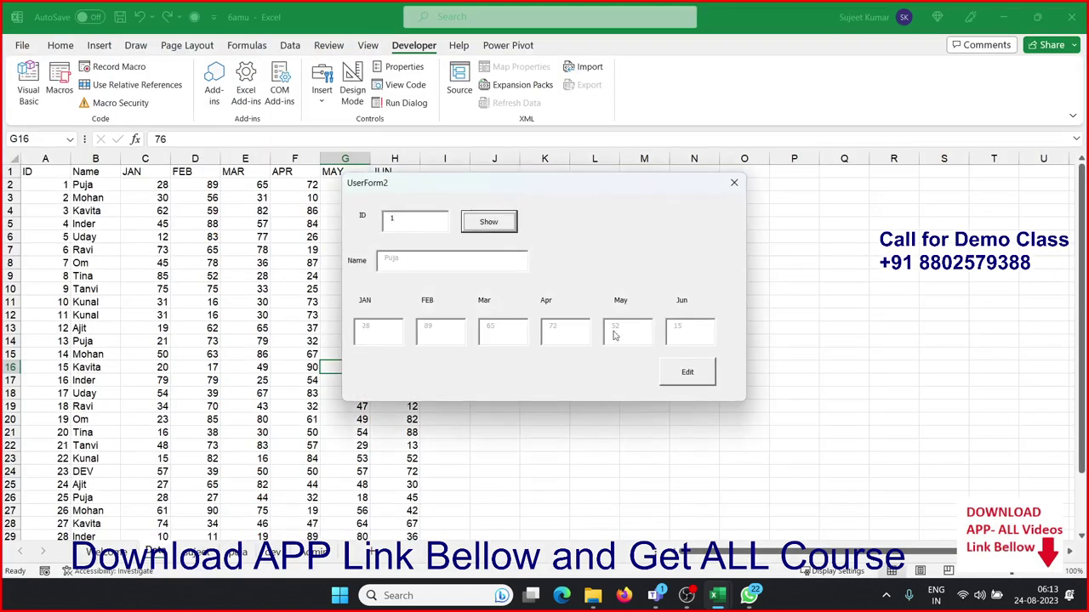
pyautogui.click(671, 379)
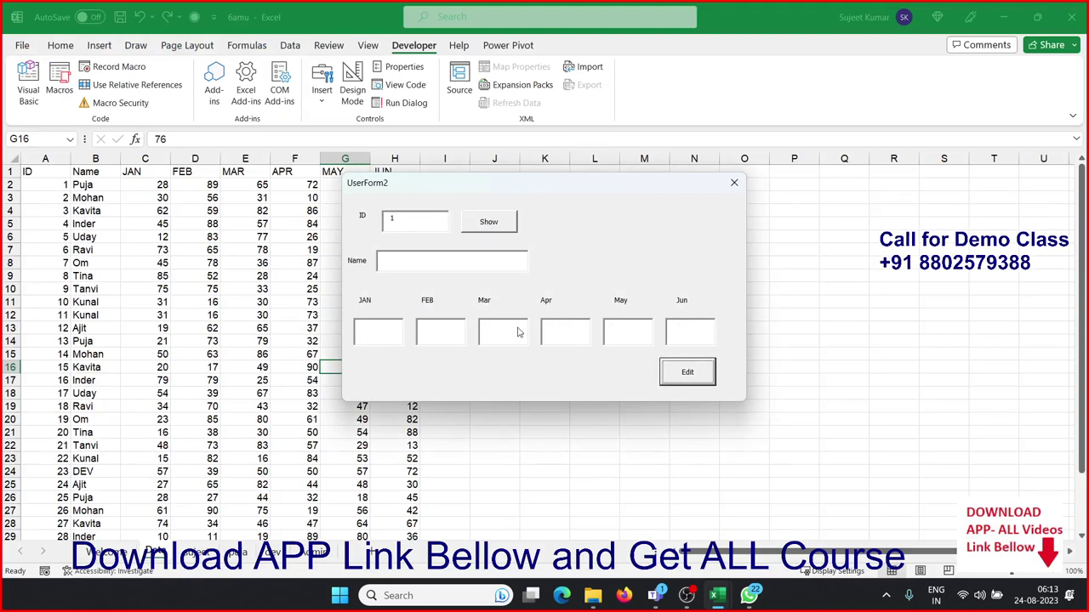
pyautogui.click(734, 183)
pyautogui.doubleClick(521, 256)
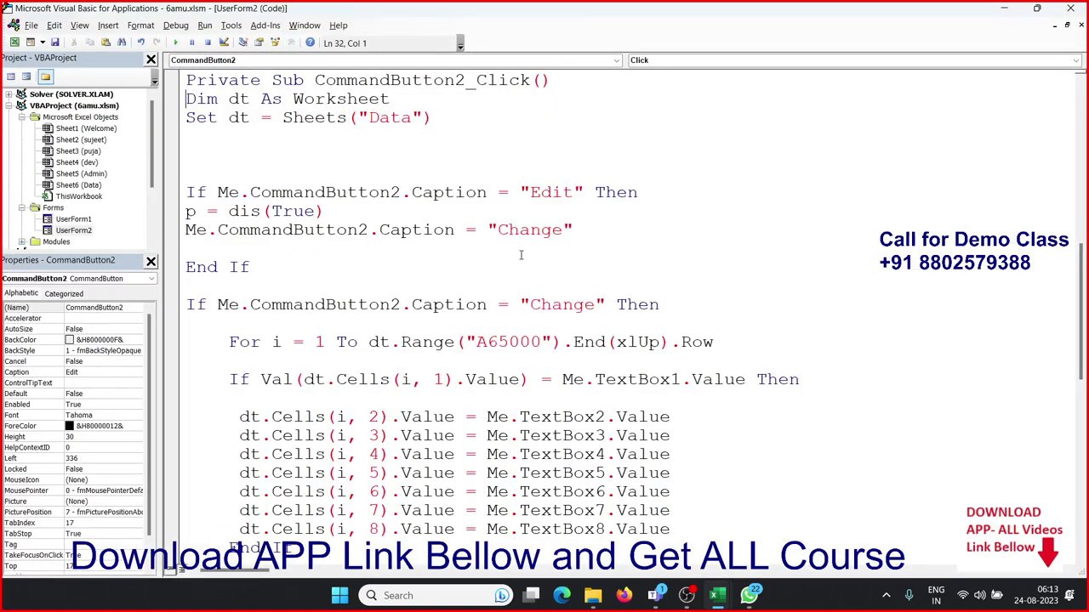
# Step: Insert 'Exit Function' on the blank line above End If in CommandButton2_Click and rerun the form
pyautogui.scroll(2, 425, 306)
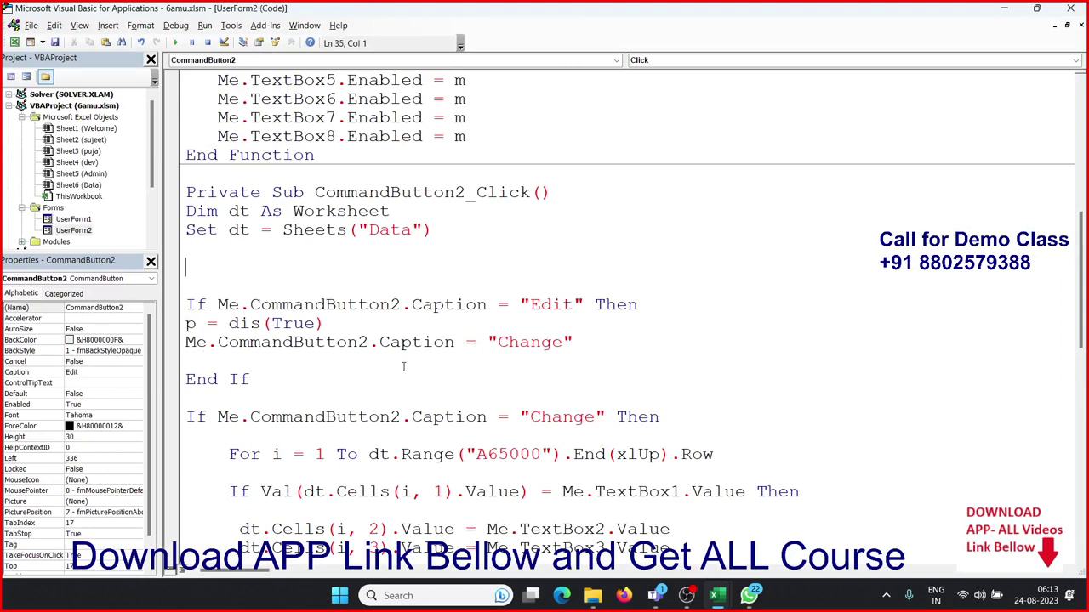
pyautogui.press('Down')
pyautogui.press('Down')
pyautogui.press('Down')
pyautogui.click(324, 366)
pyautogui.write('ex')
pyautogui.write('it f')
pyautogui.write('unctio')
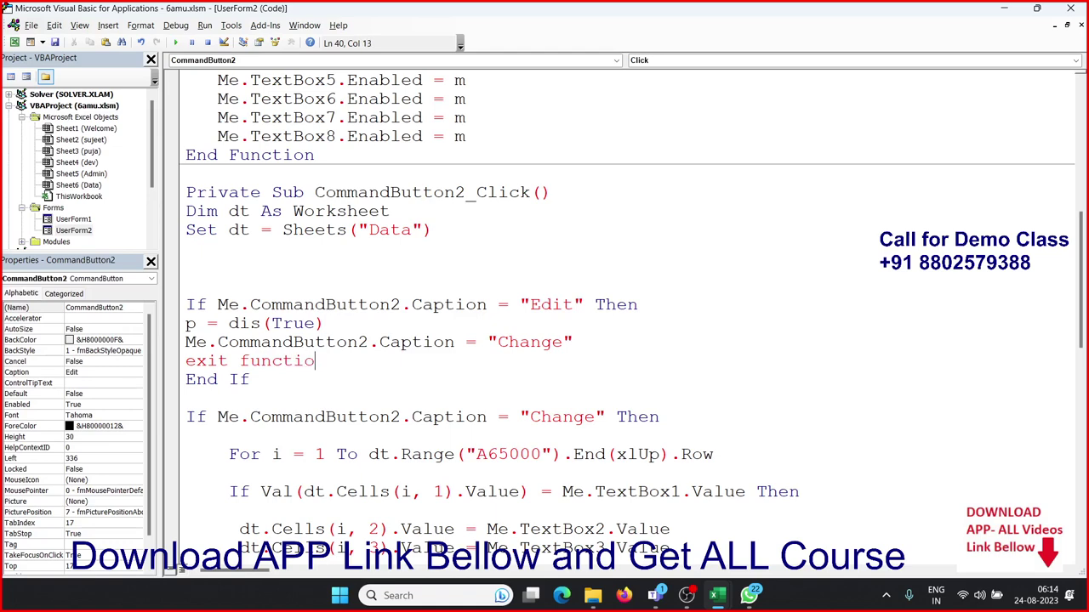
pyautogui.write('n')
pyautogui.click(305, 401)
pyautogui.click(175, 43)
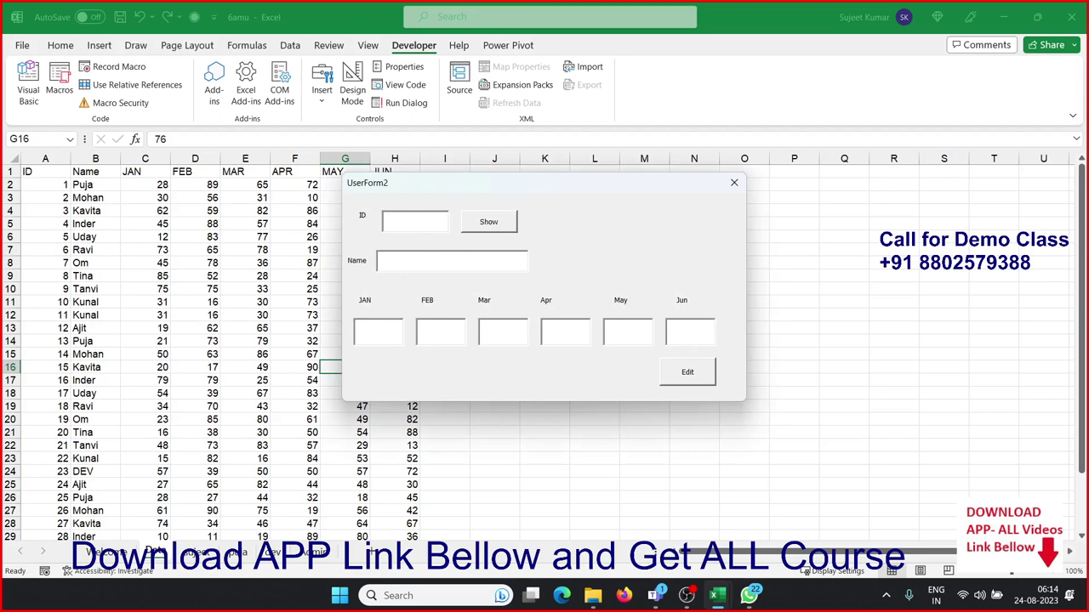
pyautogui.write('1')
# Step: Fix the compile error by changing Exit Function to Exit Sub, so Edit leaves ID 1 editable under Change
pyautogui.click(476, 226)
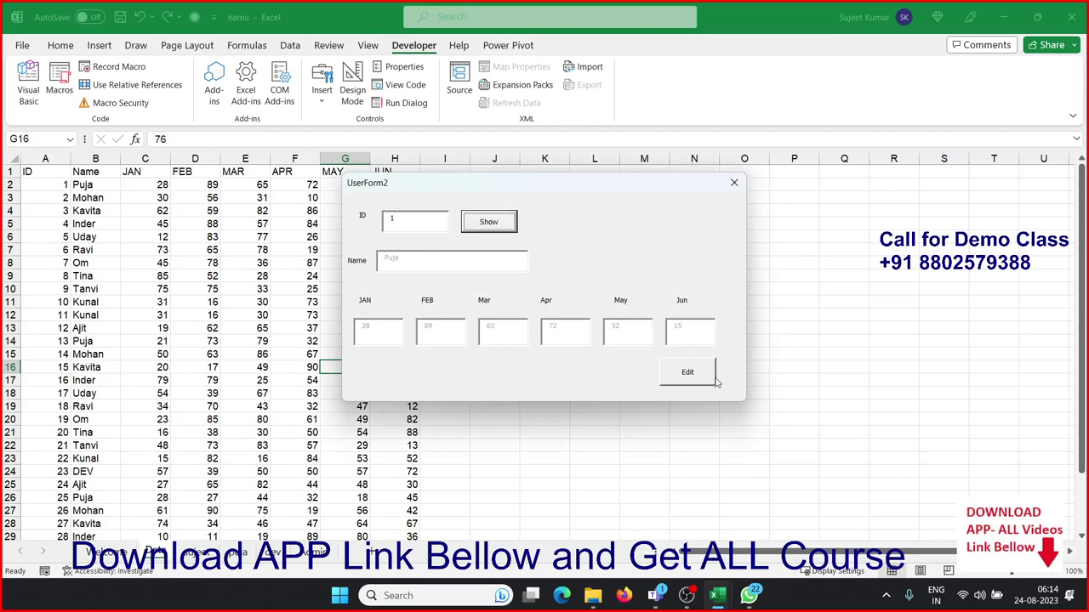
pyautogui.click(696, 381)
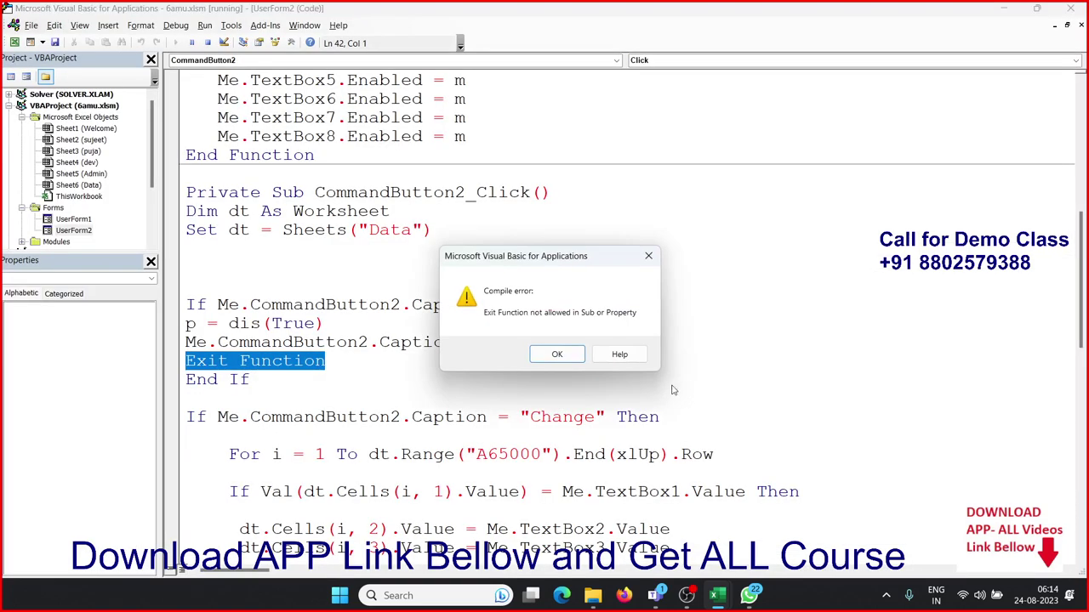
pyautogui.click(556, 353)
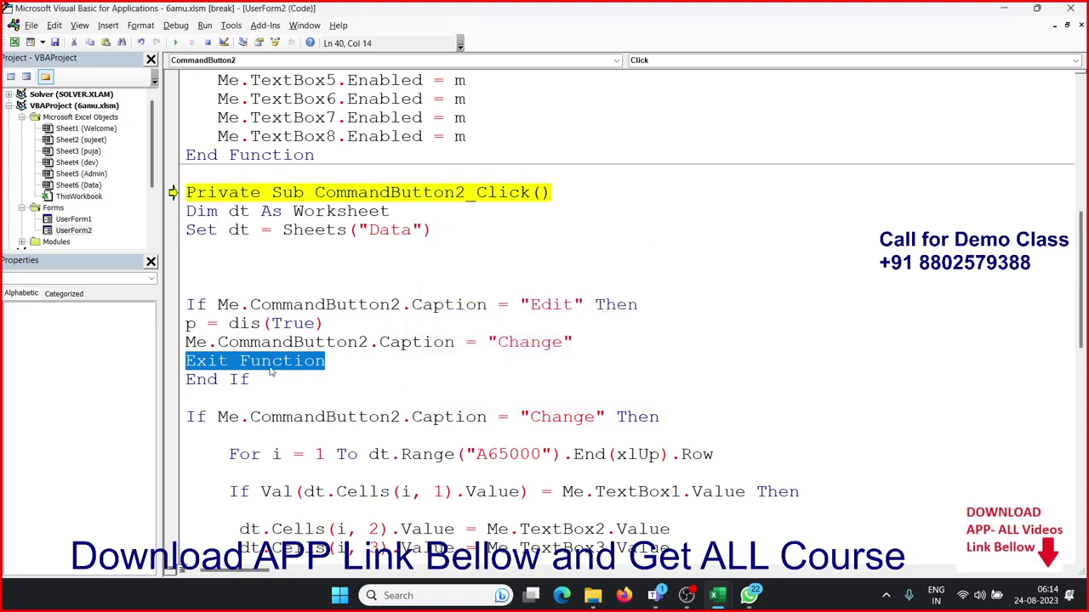
pyautogui.doubleClick(271, 369)
pyautogui.write('sub')
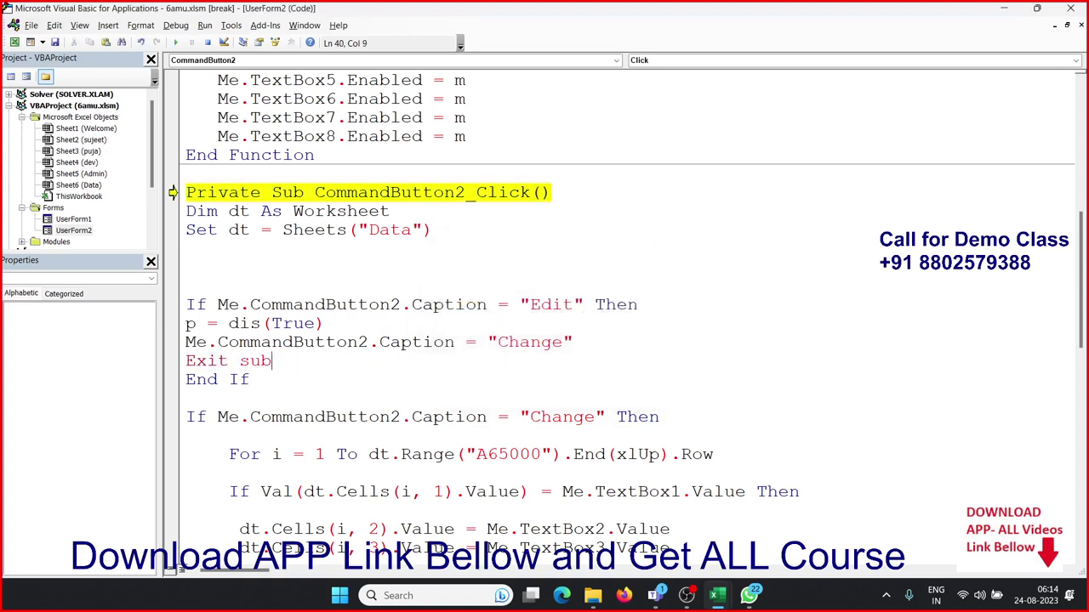
pyautogui.click(255, 394)
pyautogui.click(175, 43)
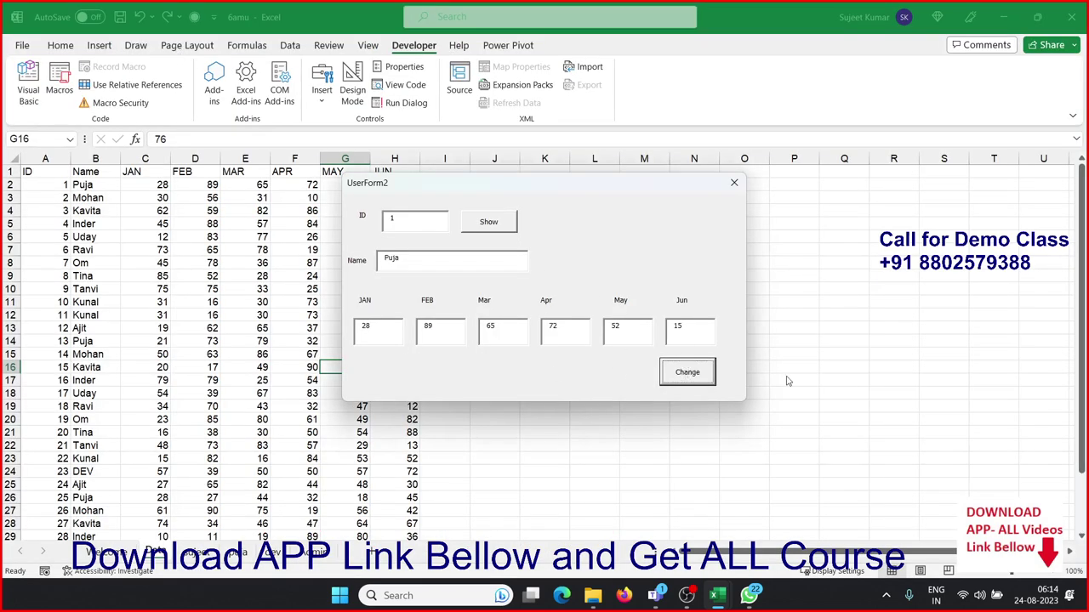
# Step: Restart UserForm2, load record ID 1 and switch it into edit mode
pyautogui.click(736, 185)
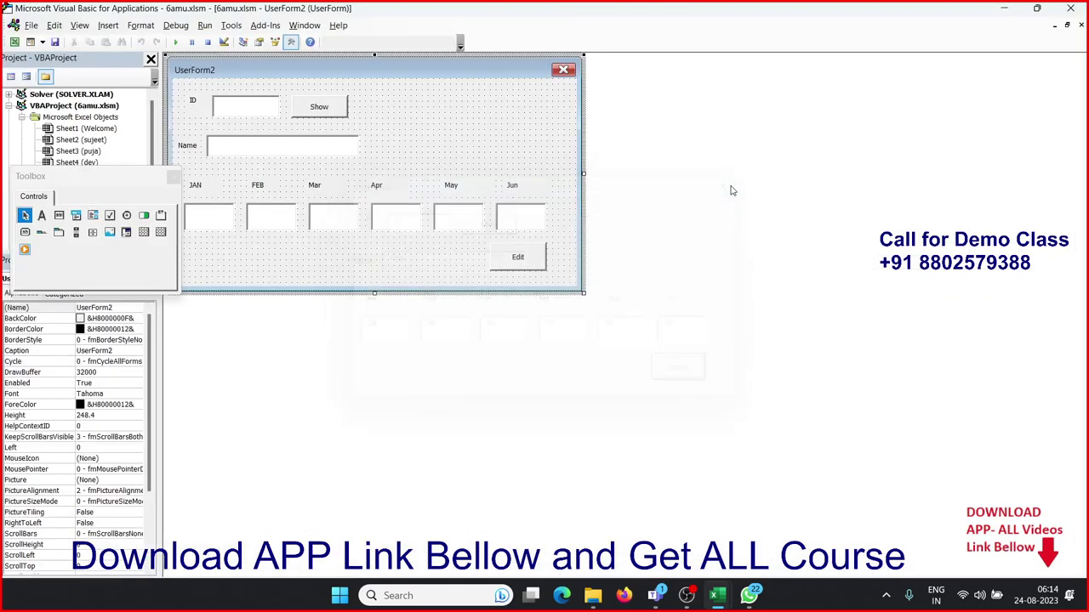
pyautogui.click(174, 43)
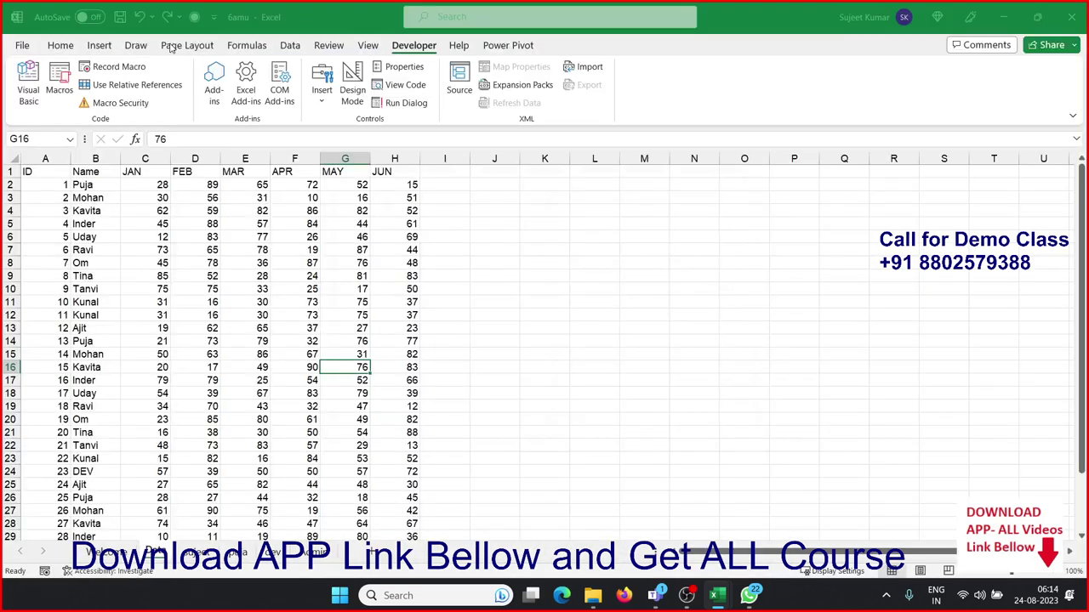
pyautogui.write('1')
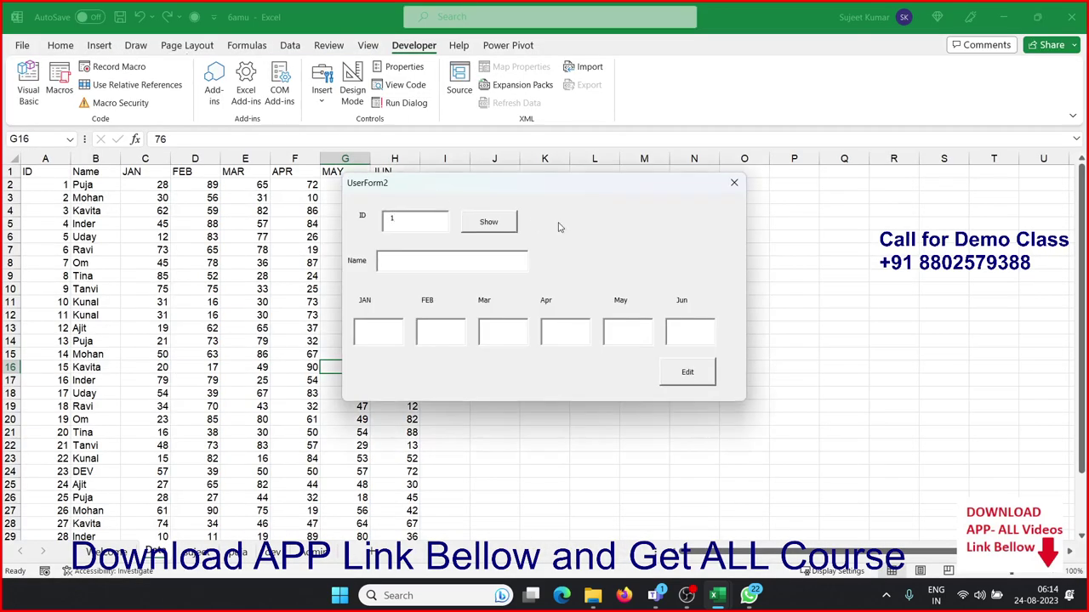
pyautogui.click(501, 222)
pyautogui.click(695, 370)
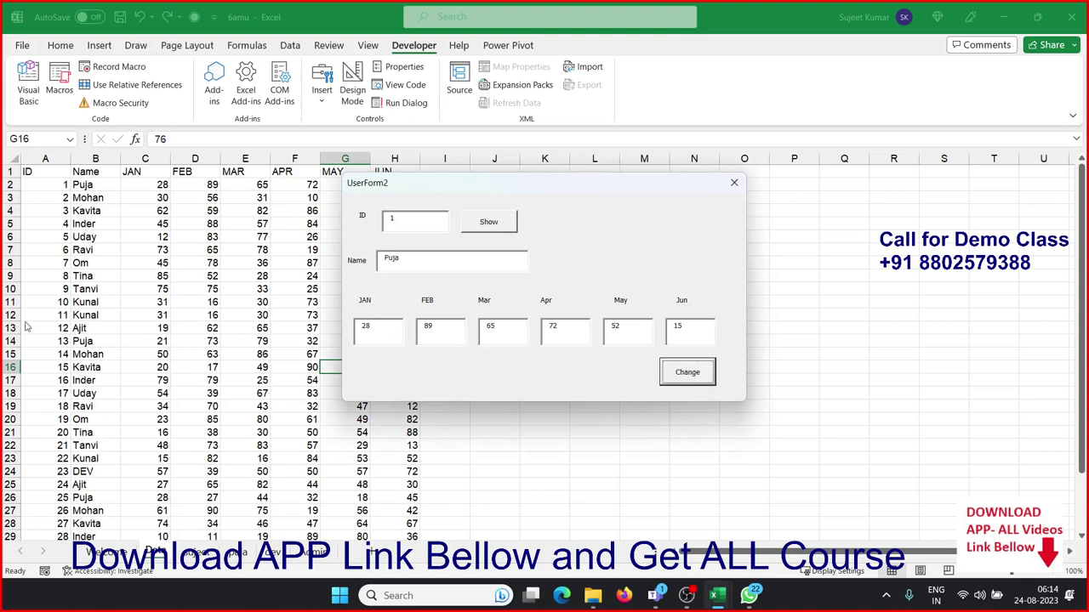
# Step: Append 'Sharma' to the name, apply the Change, and reload ID 1 to verify cell B2
pyautogui.click(402, 257)
pyautogui.write('Shar')
pyautogui.write('ma')
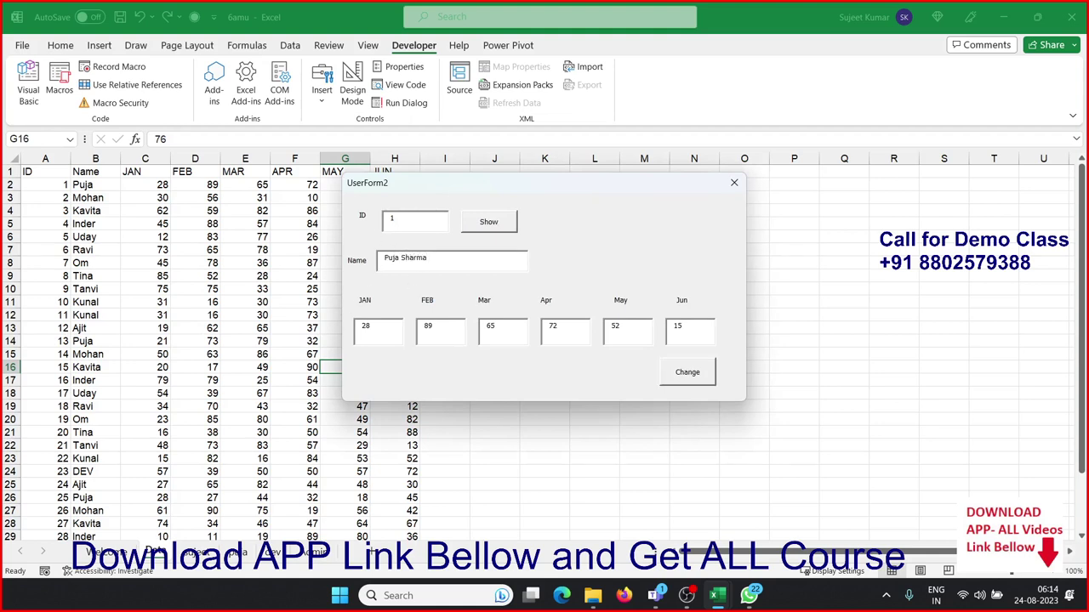
pyautogui.click(703, 382)
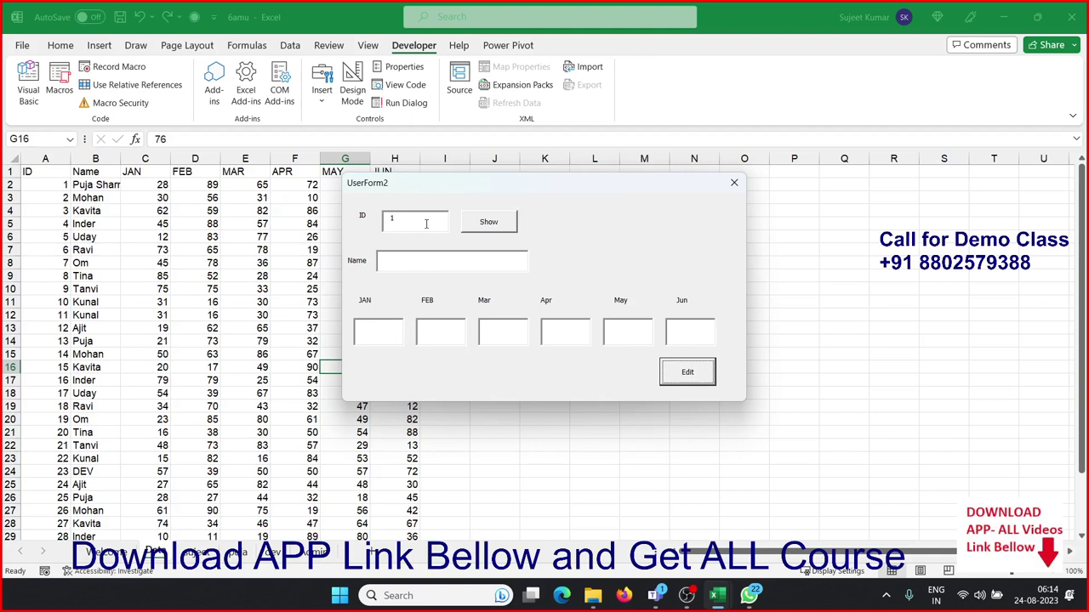
pyautogui.click(502, 227)
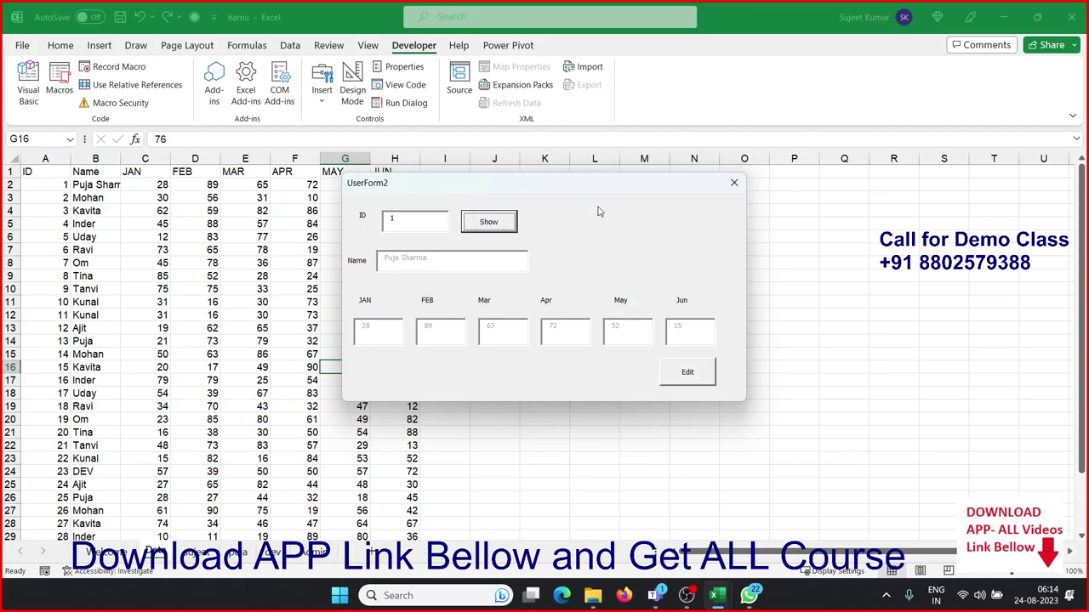
pyautogui.click(734, 183)
# Step: Open CommandButton2_Click from the designer and highlight its Edit and Change caption blocks
pyautogui.click(734, 182)
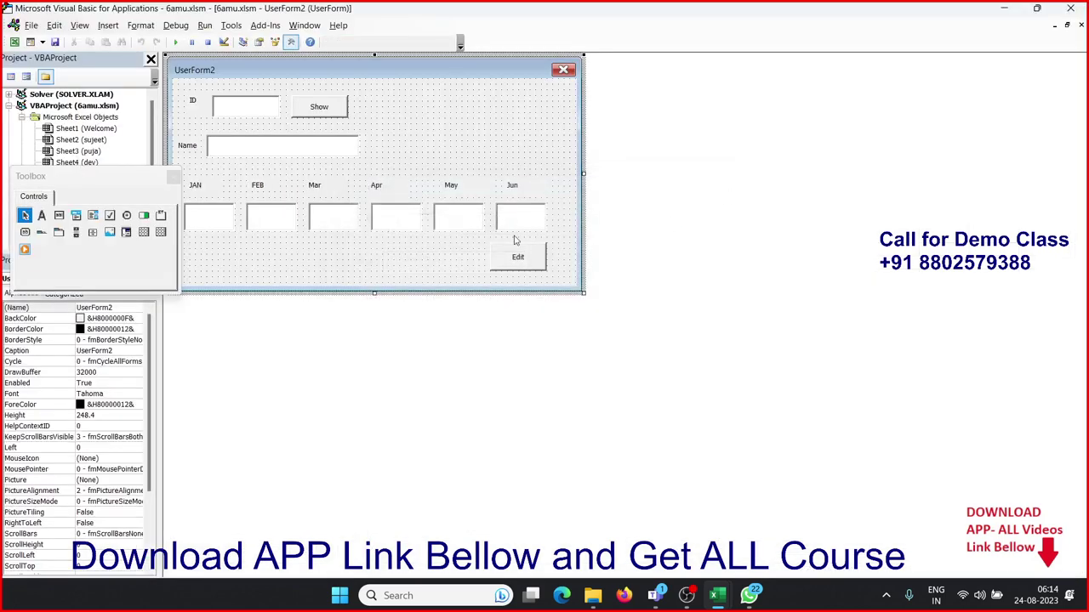
pyautogui.doubleClick(516, 257)
pyautogui.scroll(1, 386, 281)
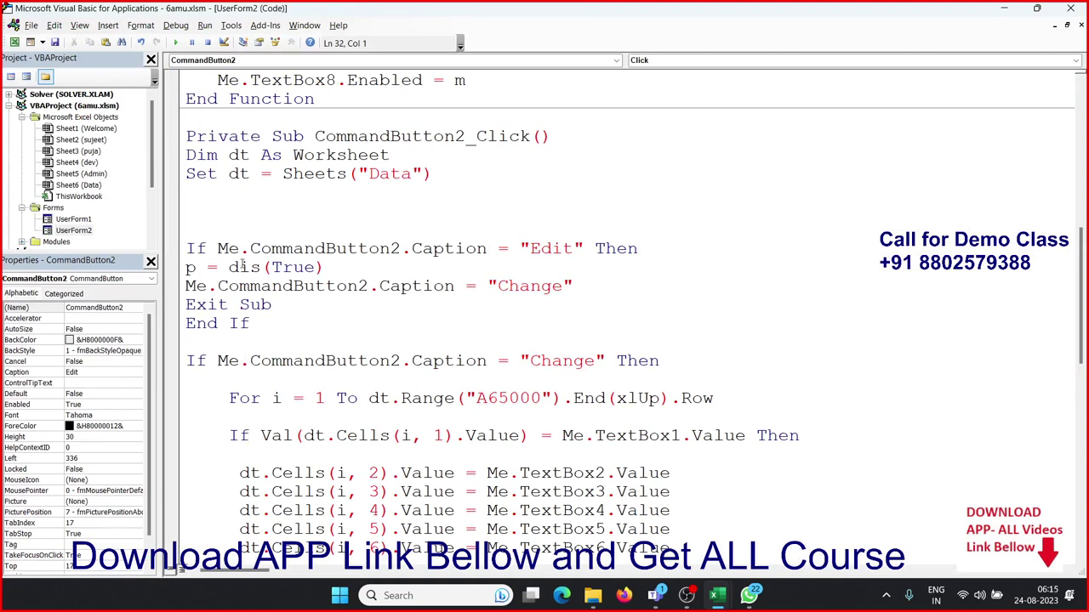
pyautogui.moveTo(194, 249); pyautogui.dragTo(304, 317)
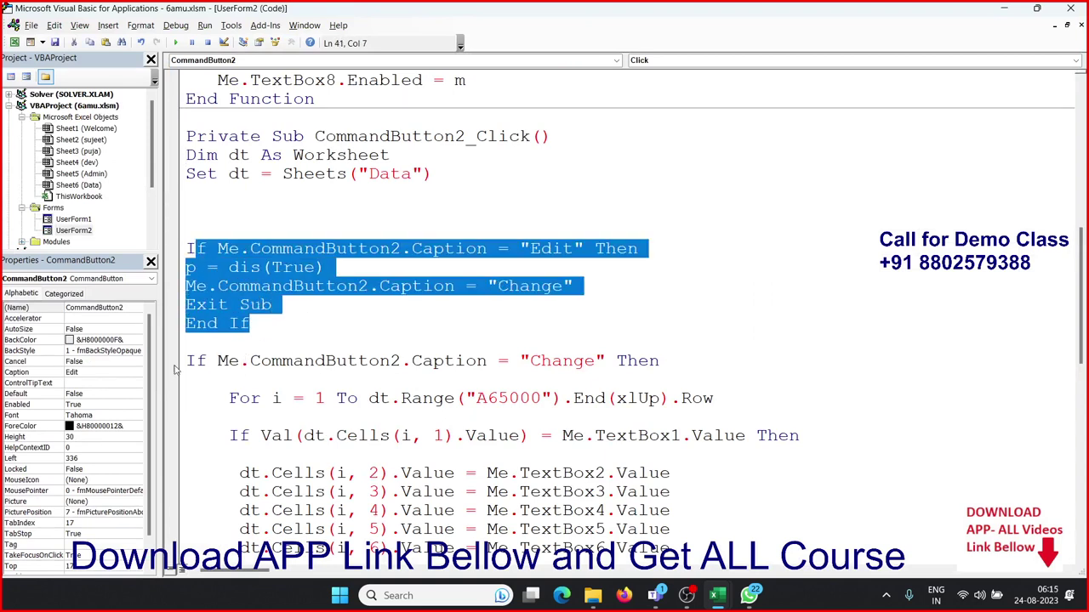
pyautogui.moveTo(175, 367); pyautogui.dragTo(269, 454)
pyautogui.click(306, 398)
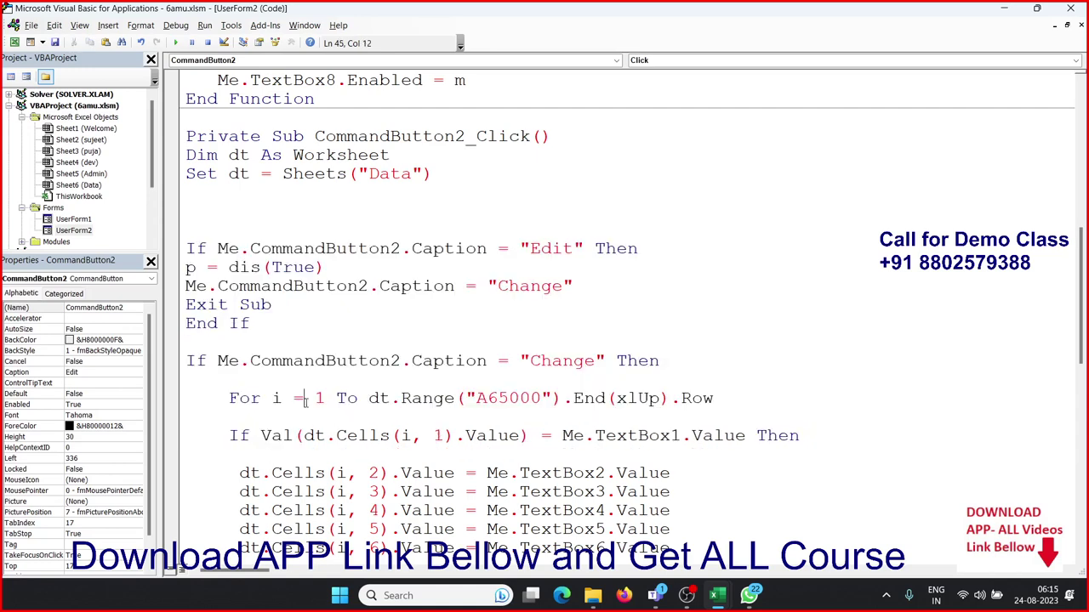
# Step: Review the Exit Sub statement and the Change caption line in the Edit branch
pyautogui.scroll(-4, 347, 442)
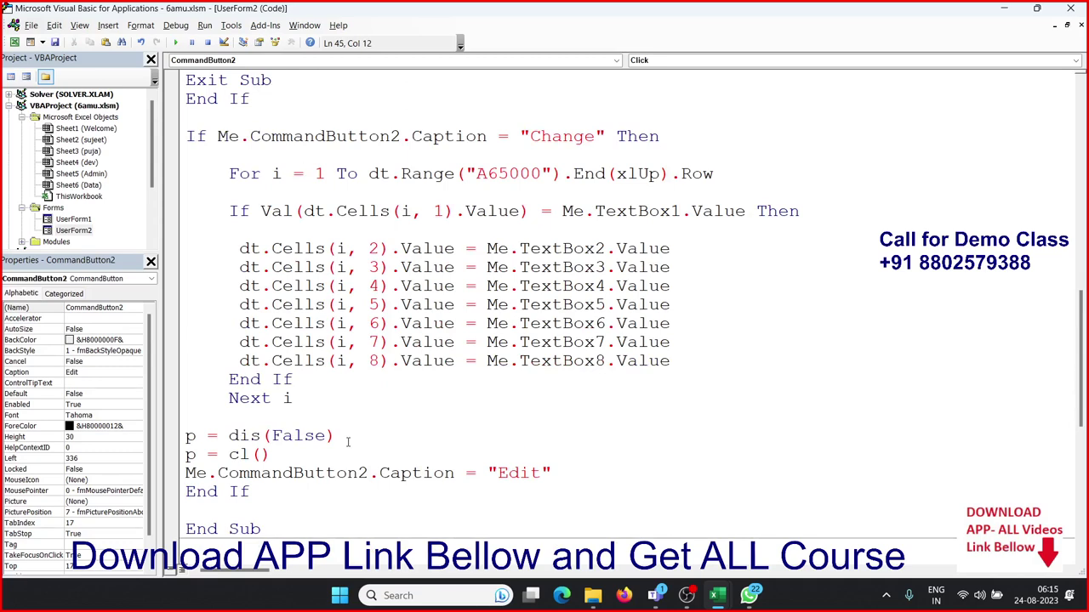
pyautogui.scroll(2, 342, 454)
pyautogui.scroll(2, 342, 454)
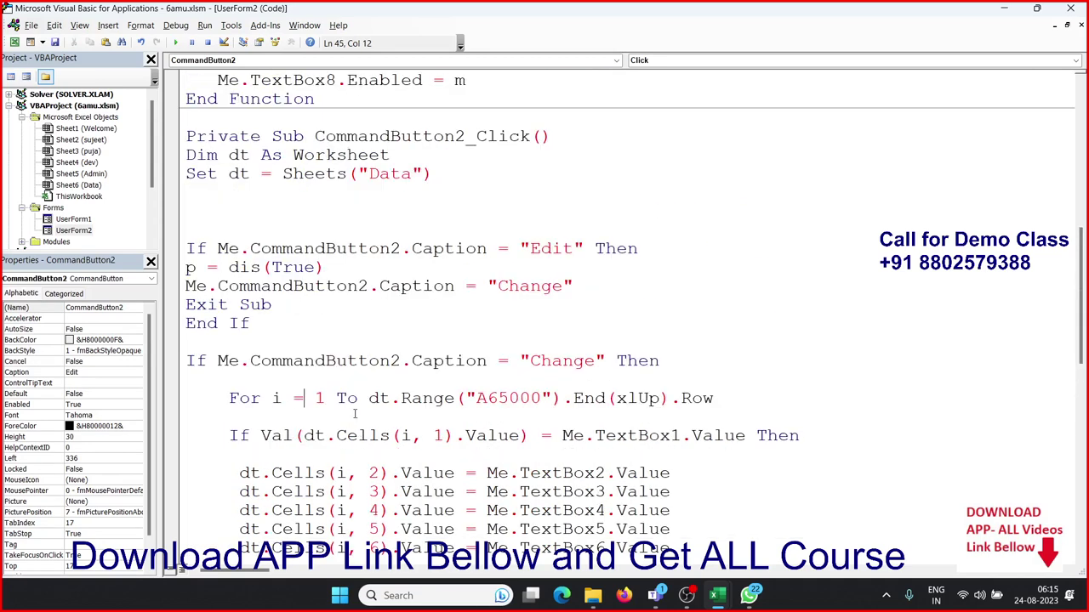
pyautogui.click(305, 305)
pyautogui.moveTo(273, 304); pyautogui.dragTo(186, 305)
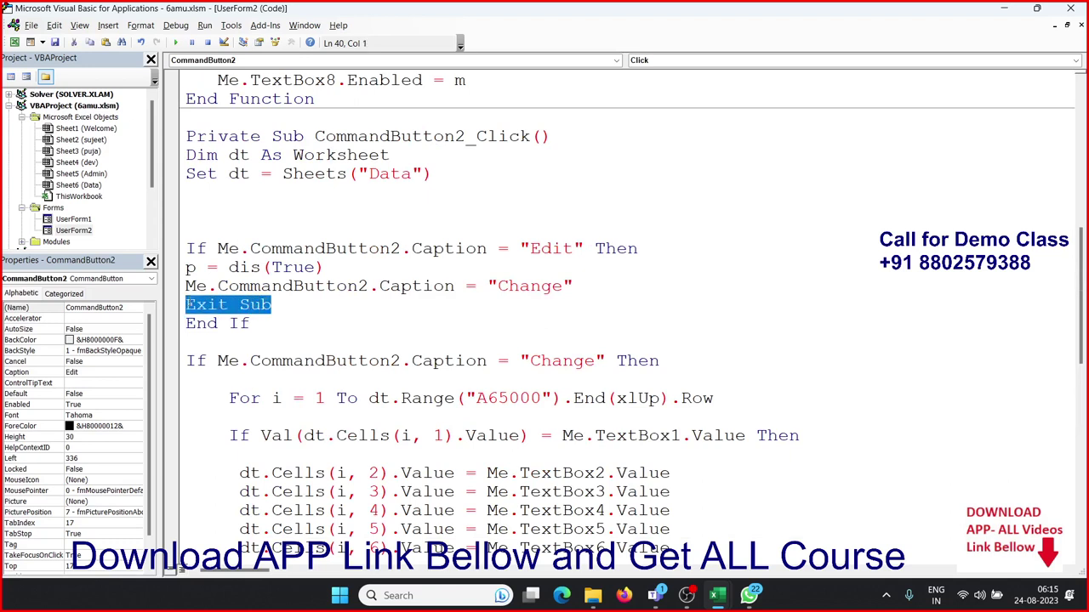
pyautogui.doubleClick(532, 288)
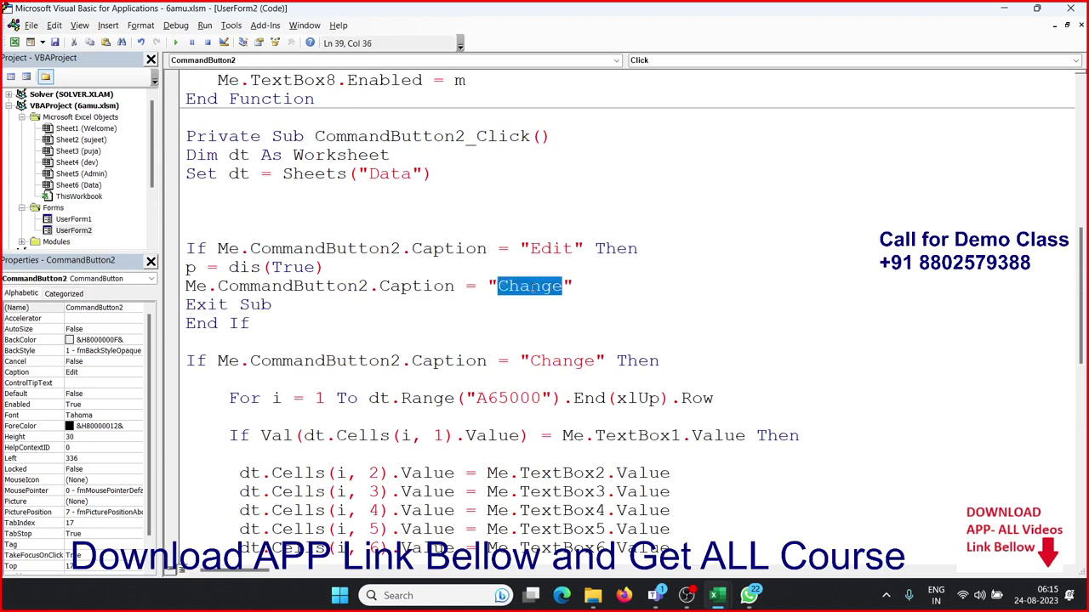
pyautogui.click(459, 325)
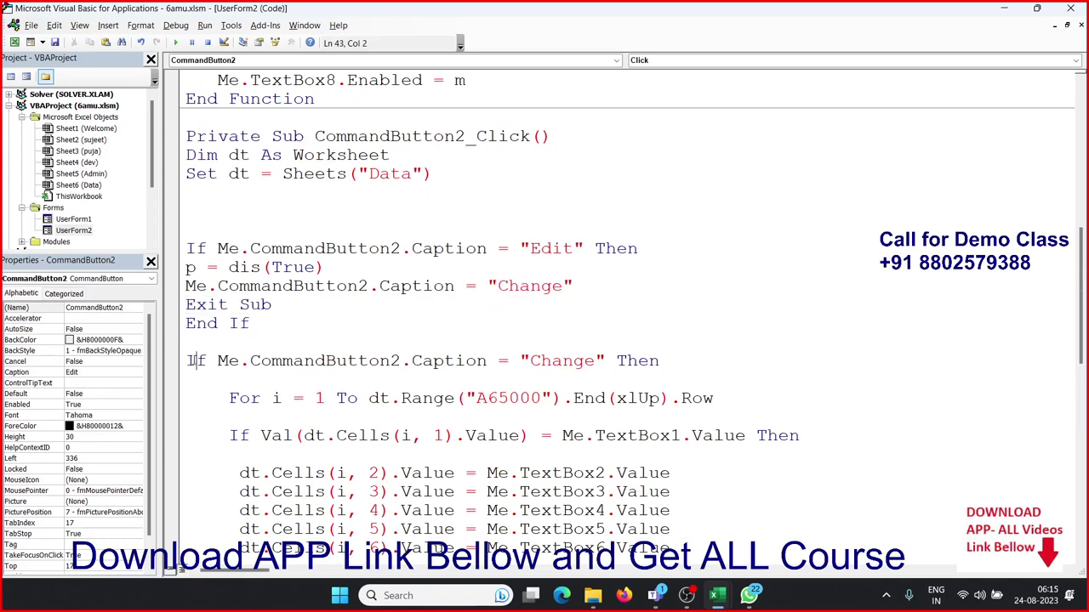
pyautogui.moveTo(196, 362); pyautogui.dragTo(239, 435)
pyautogui.click(240, 304)
# Step: Walk through the Change branch: its condition, the loop writing TextBox2–8 into dt.Cells, and Exit Sub
pyautogui.click(559, 237)
pyautogui.click(529, 286)
pyautogui.doubleClick(529, 285)
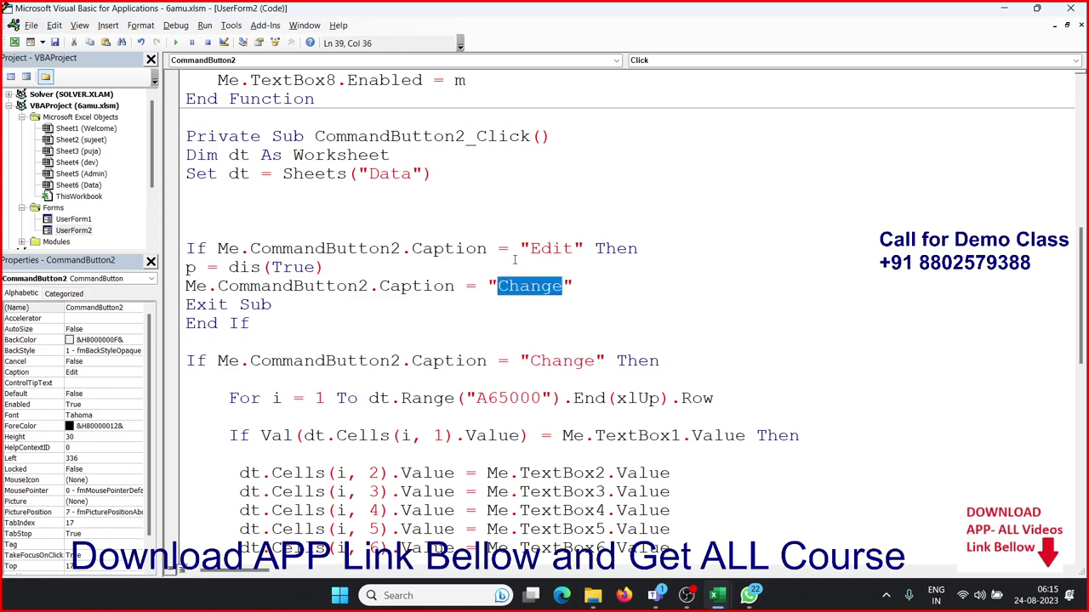
pyautogui.click(251, 249)
pyautogui.doubleClick(538, 293)
pyautogui.scroll(-2, 538, 293)
pyautogui.click(228, 249)
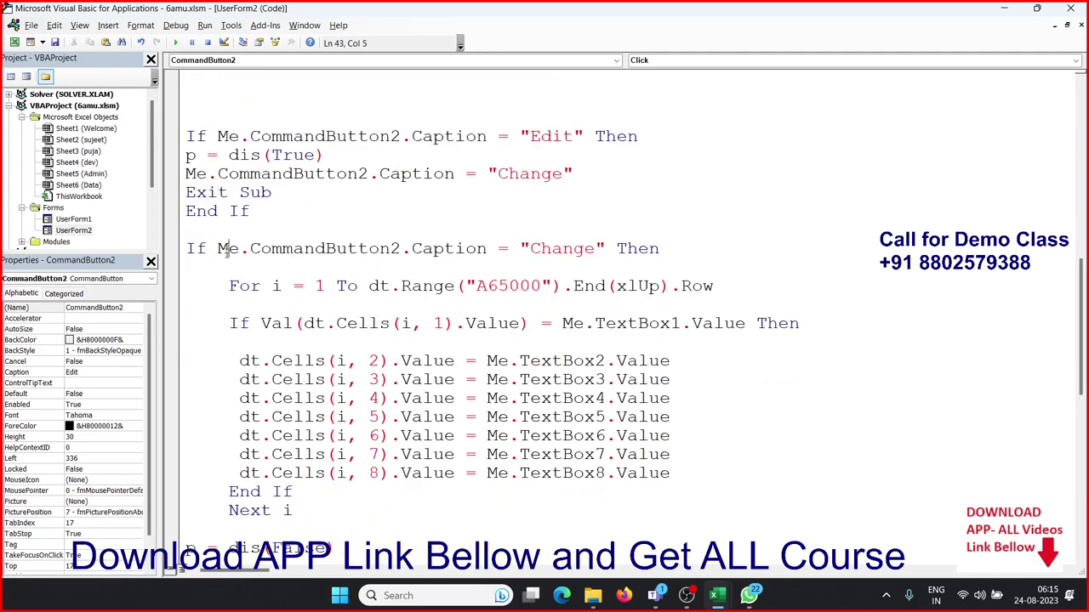
pyautogui.moveTo(231, 286); pyautogui.dragTo(335, 416)
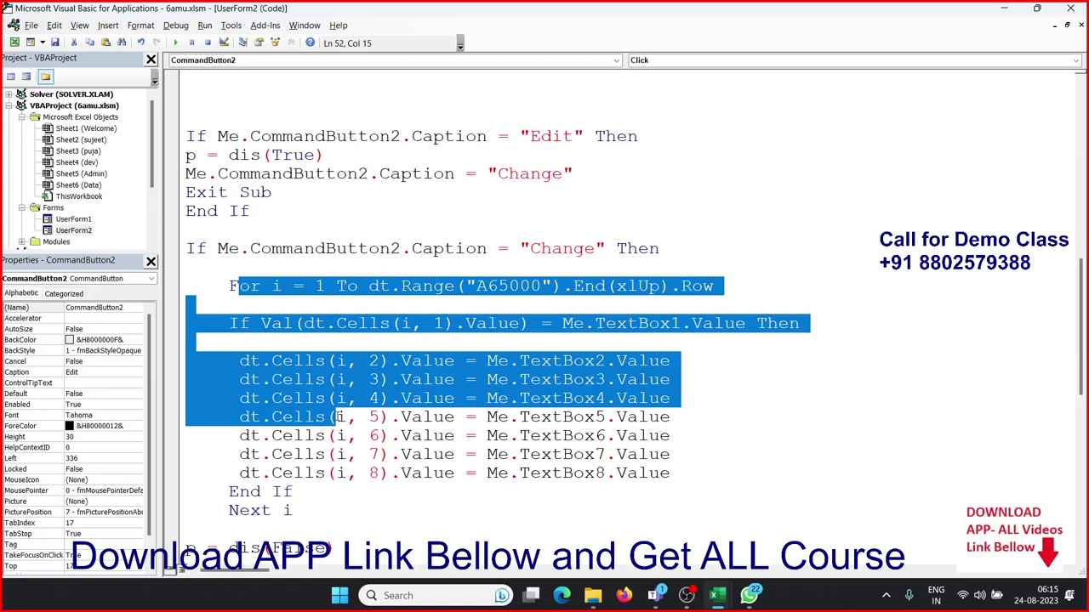
pyautogui.click(528, 170)
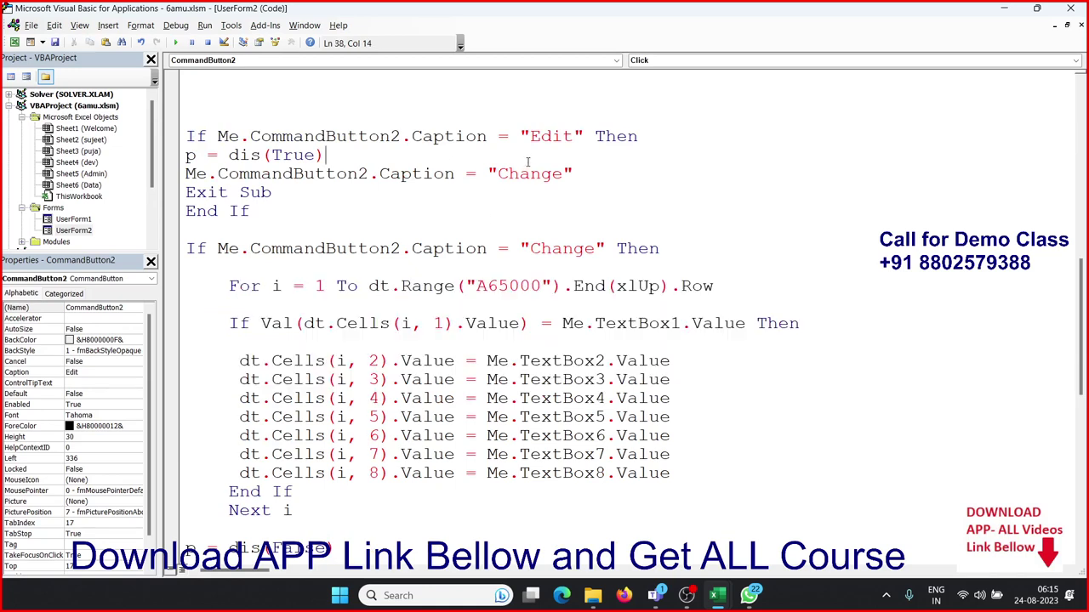
pyautogui.doubleClick(528, 170)
pyautogui.doubleClick(568, 250)
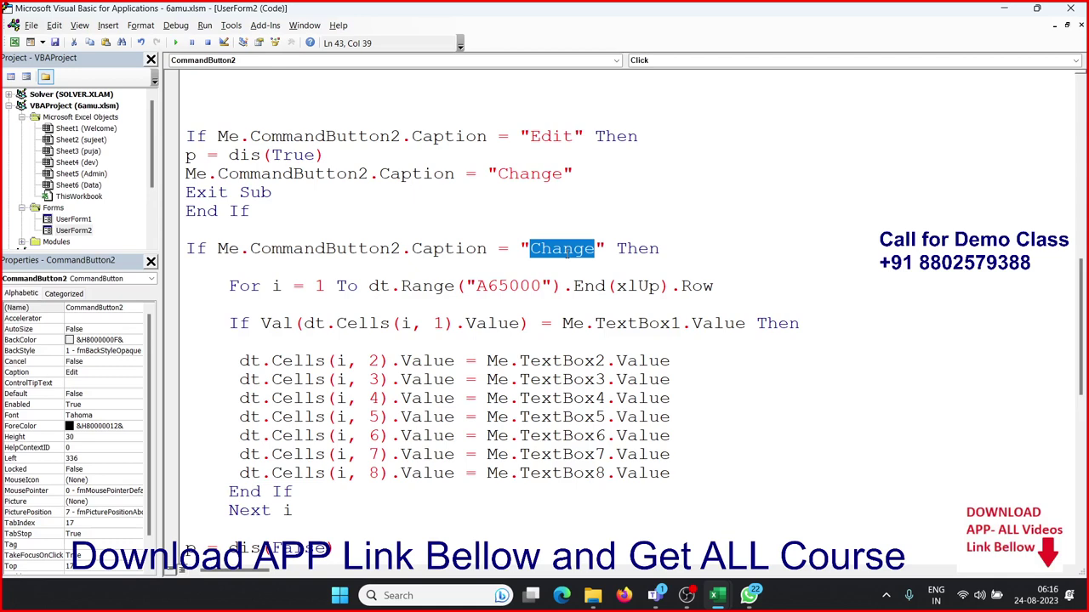
pyautogui.moveTo(271, 192); pyautogui.dragTo(178, 196)
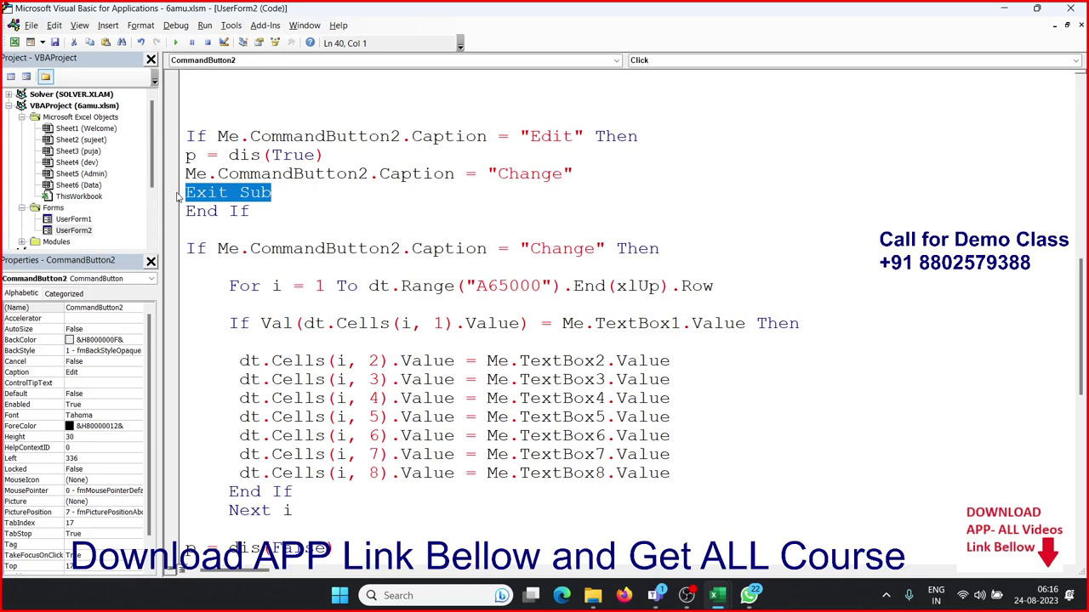
# Step: Review the CommandButton2_Click code's "Change" branch, scrolling through the module without edits
pyautogui.press('Down')
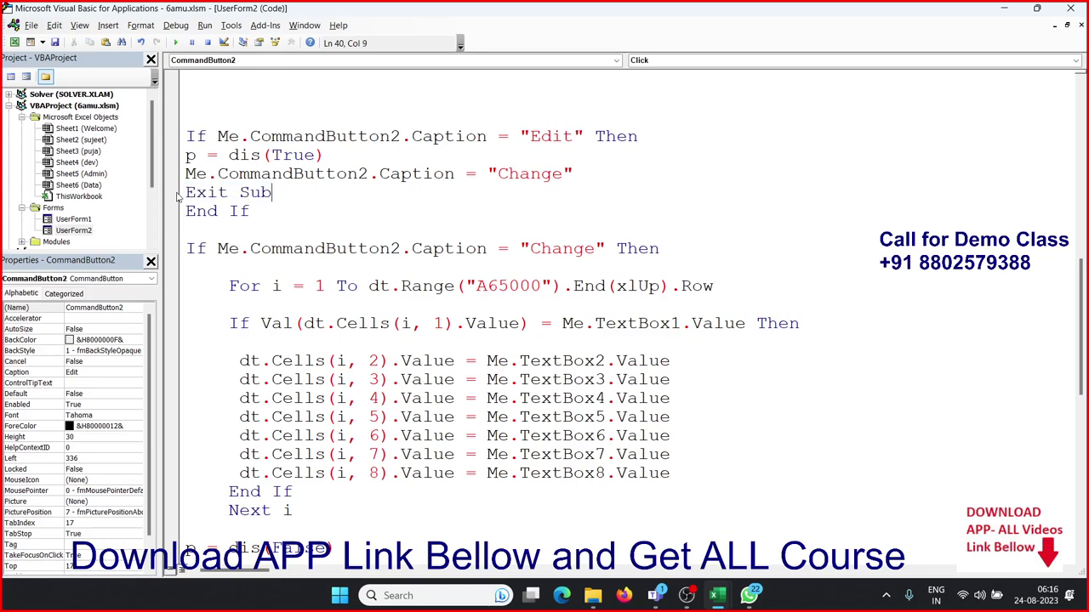
pyautogui.press('Down')
pyautogui.press('Down')
pyautogui.press('Down')
pyautogui.click(408, 380)
pyautogui.scroll(-6, 409, 380)
pyautogui.scroll(-3, 406, 374)
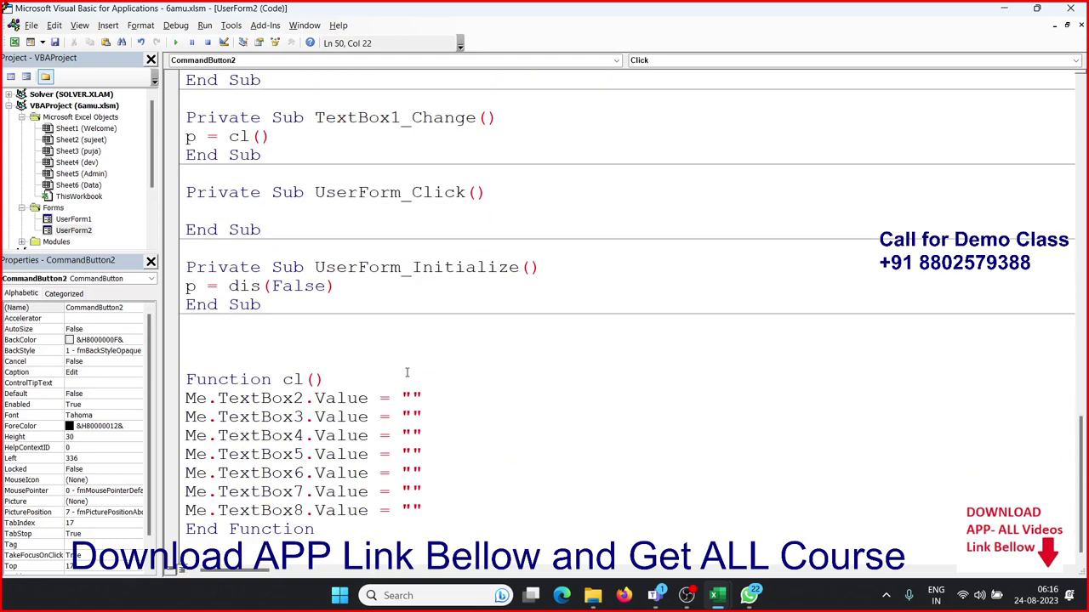
pyautogui.scroll(3, 575, 295)
pyautogui.scroll(6, 576, 296)
# Step: Back in Excel, browse the worksheet tabs, ending on the admin sheet
pyautogui.click(1070, 8)
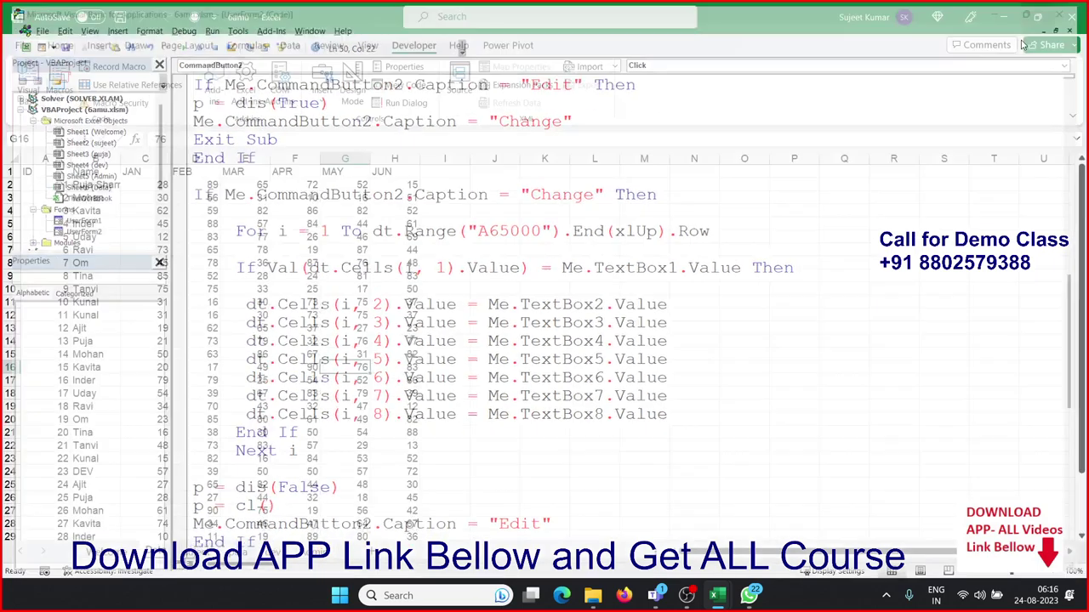
pyautogui.moveTo(515, 338); pyautogui.dragTo(516, 329)
pyautogui.click(391, 301)
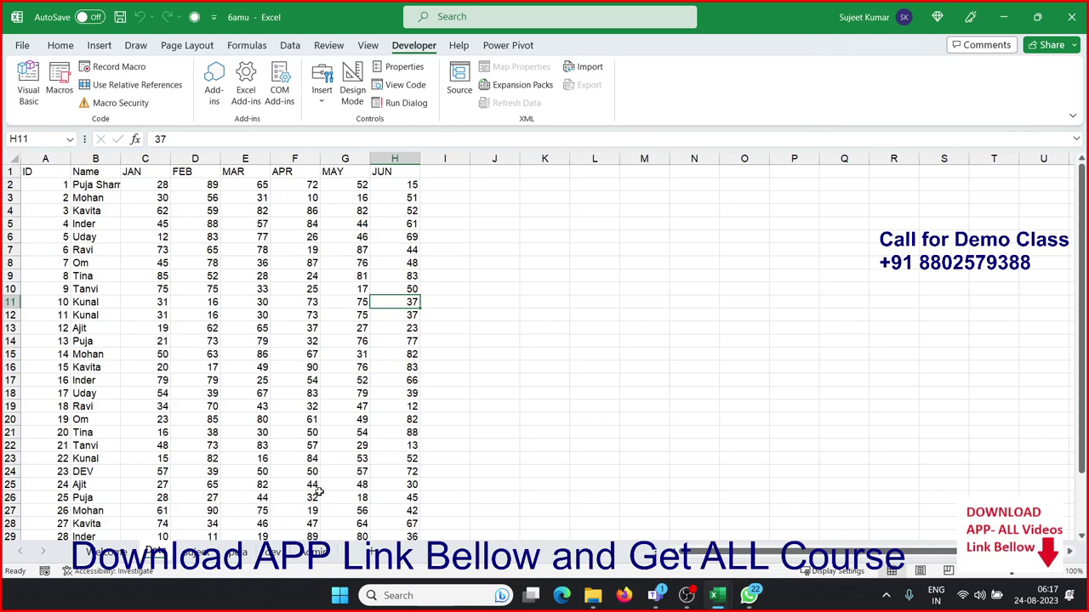
pyautogui.click(199, 553)
pyautogui.click(158, 553)
pyautogui.click(194, 554)
pyautogui.click(286, 554)
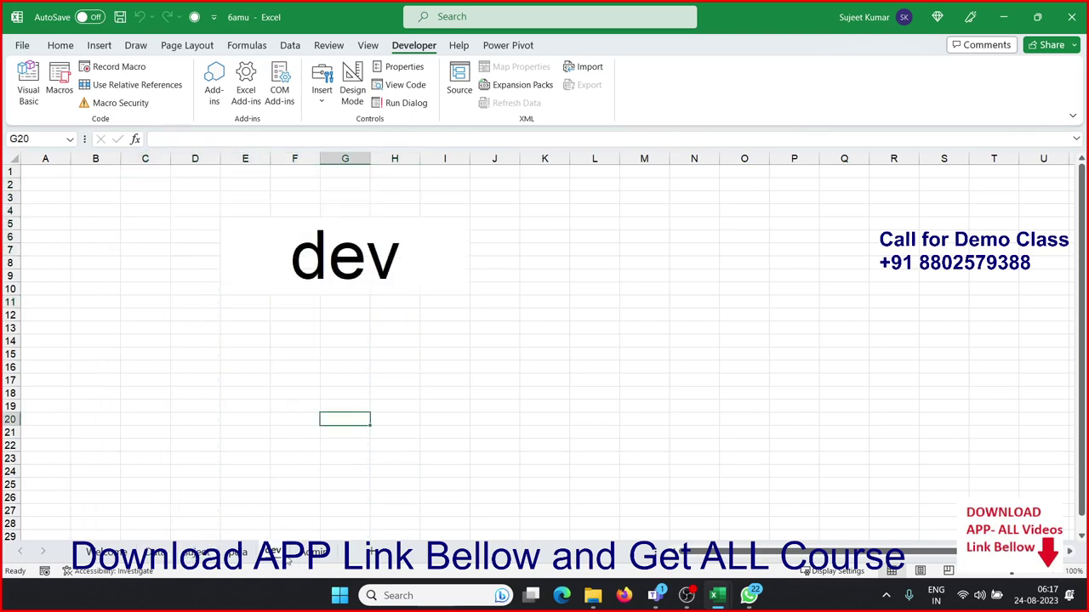
pyautogui.click(321, 555)
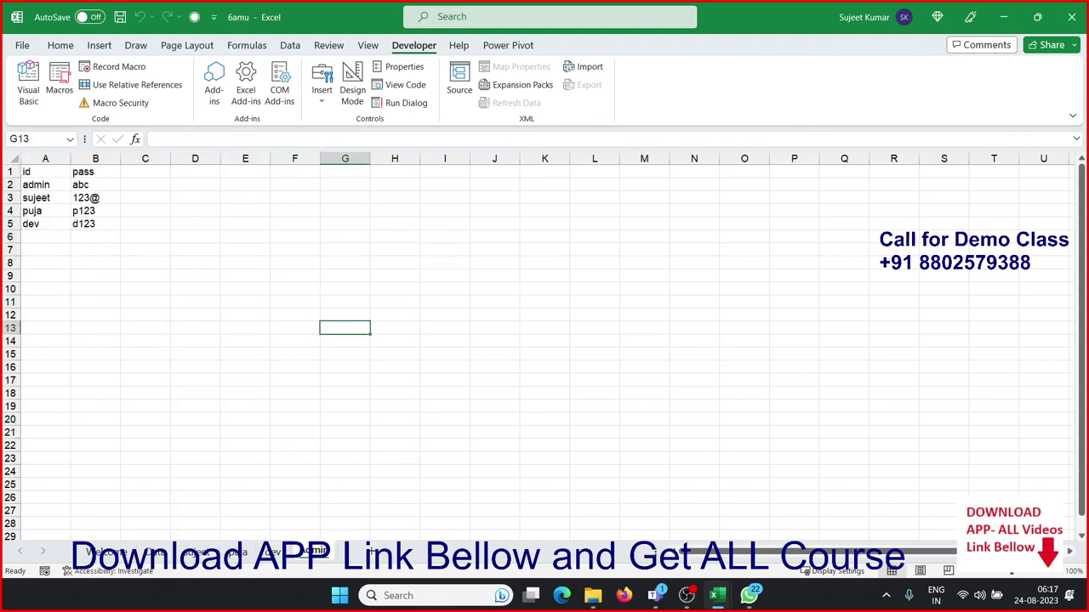
# Step: Add a new blank worksheet, Sheet1, and bring up the VBA editor
pyautogui.click(371, 552)
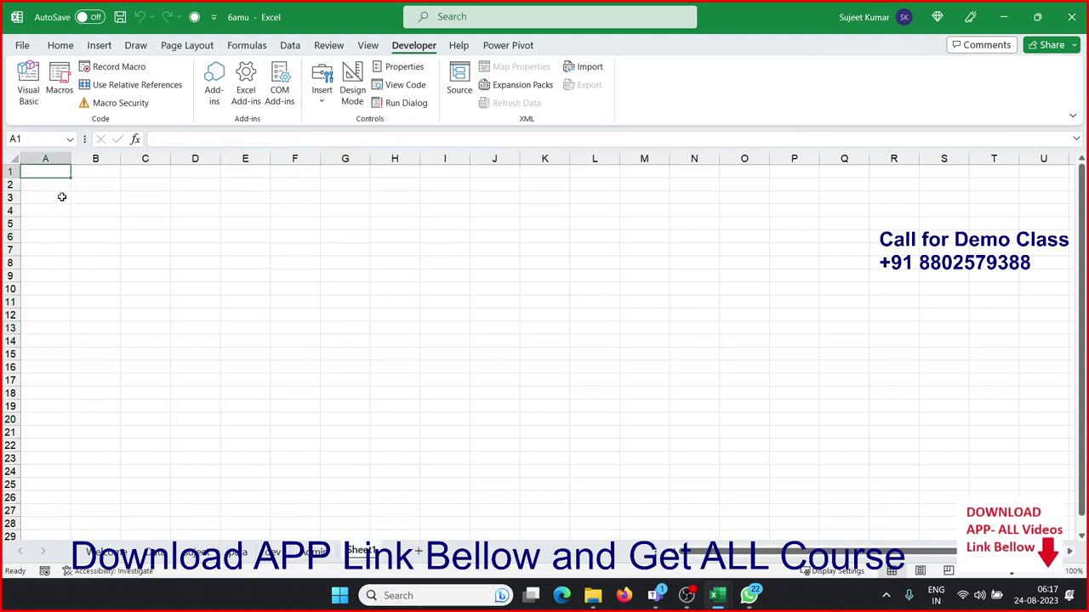
pyautogui.click(15, 94)
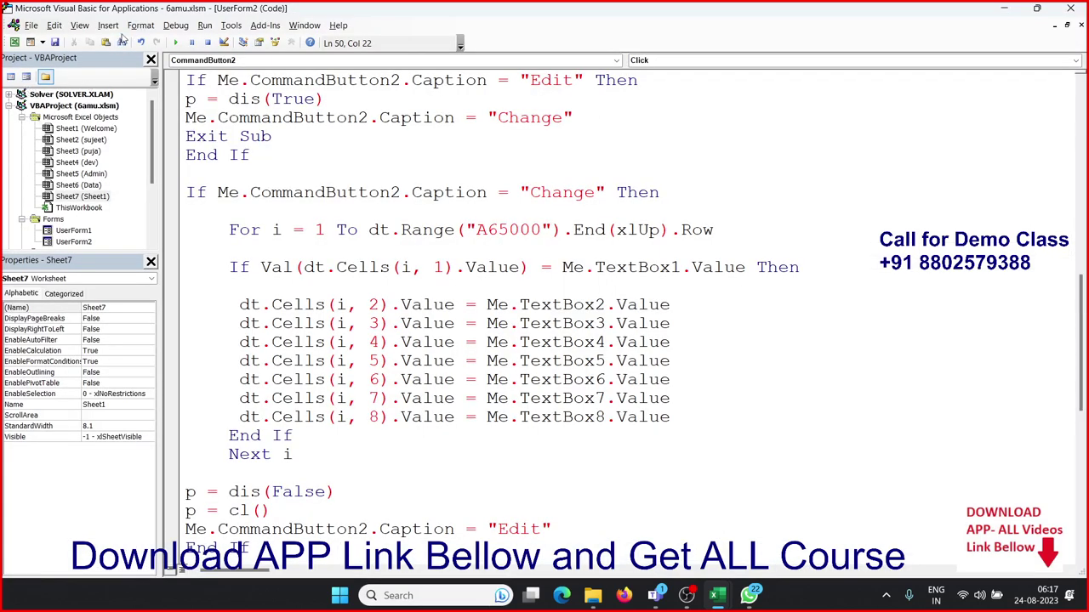
# Step: Insert a new UserForm3 and resize it shorter and wider
pyautogui.click(108, 25)
pyautogui.click(132, 54)
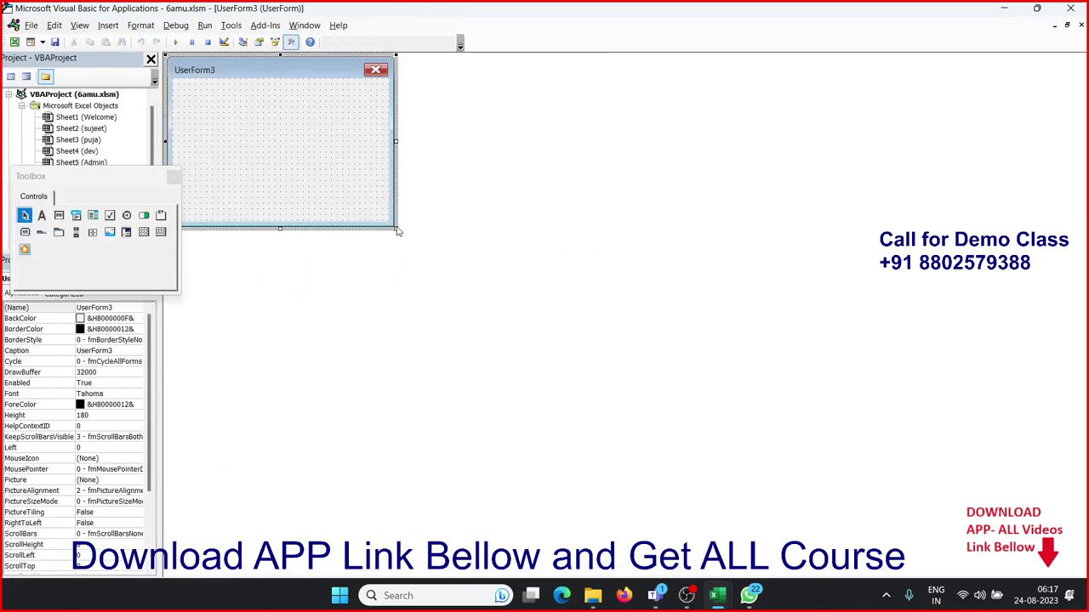
pyautogui.moveTo(397, 230); pyautogui.dragTo(430, 193)
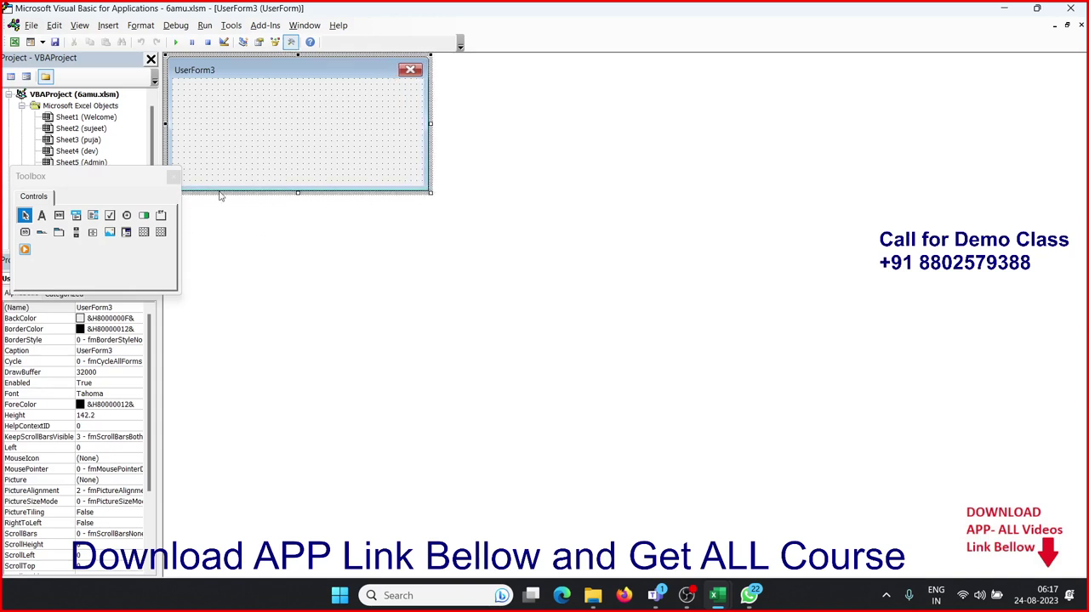
pyautogui.moveTo(91, 180); pyautogui.dragTo(613, 129)
pyautogui.click(281, 125)
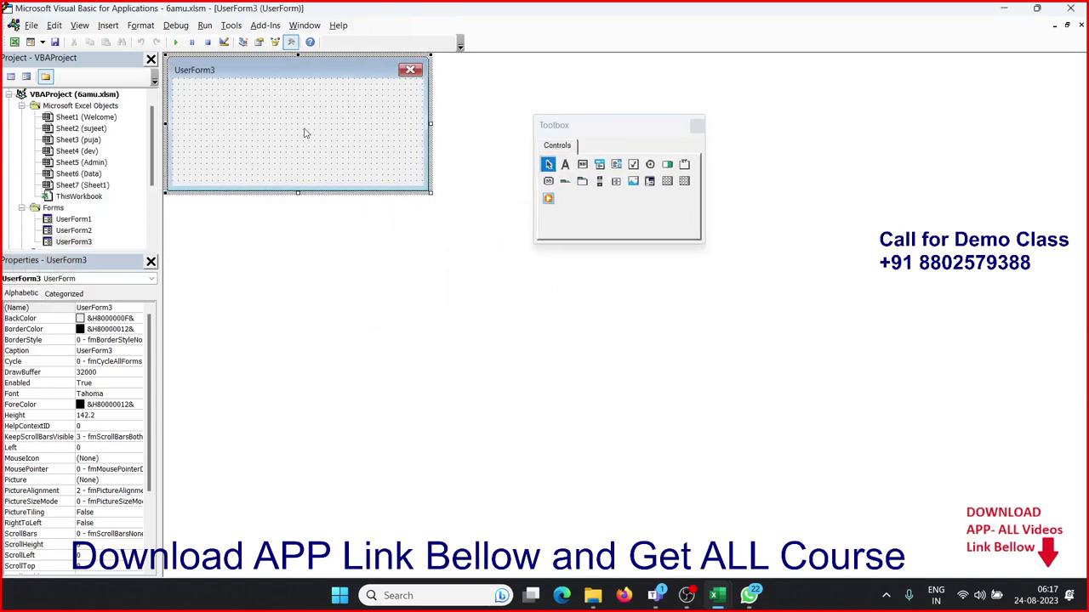
# Step: Draw a label captioned "Select City" with a combo box beside it
pyautogui.click(563, 167)
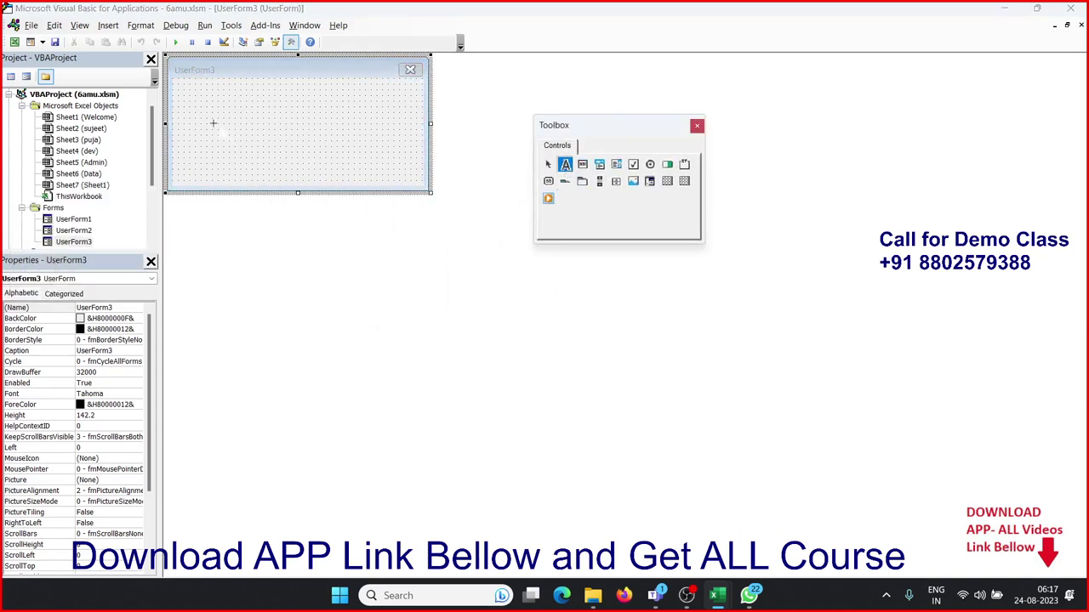
pyautogui.moveTo(187, 114); pyautogui.dragTo(242, 136)
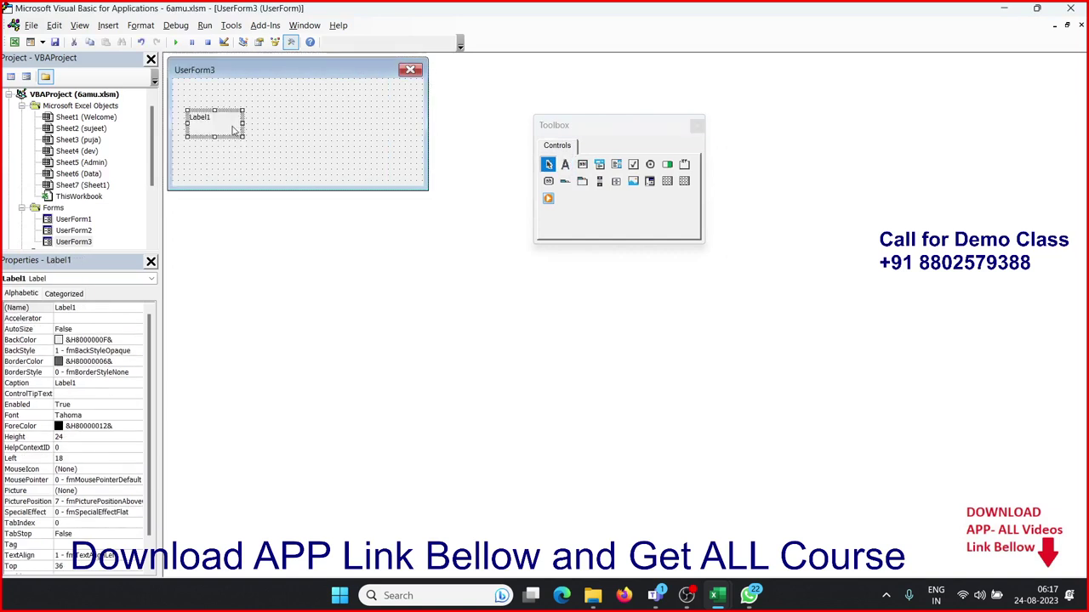
pyautogui.click(233, 129)
pyautogui.press('BackSpace')
pyautogui.press('BackSpace')
pyautogui.press('BackSpace')
pyautogui.write('Select City')
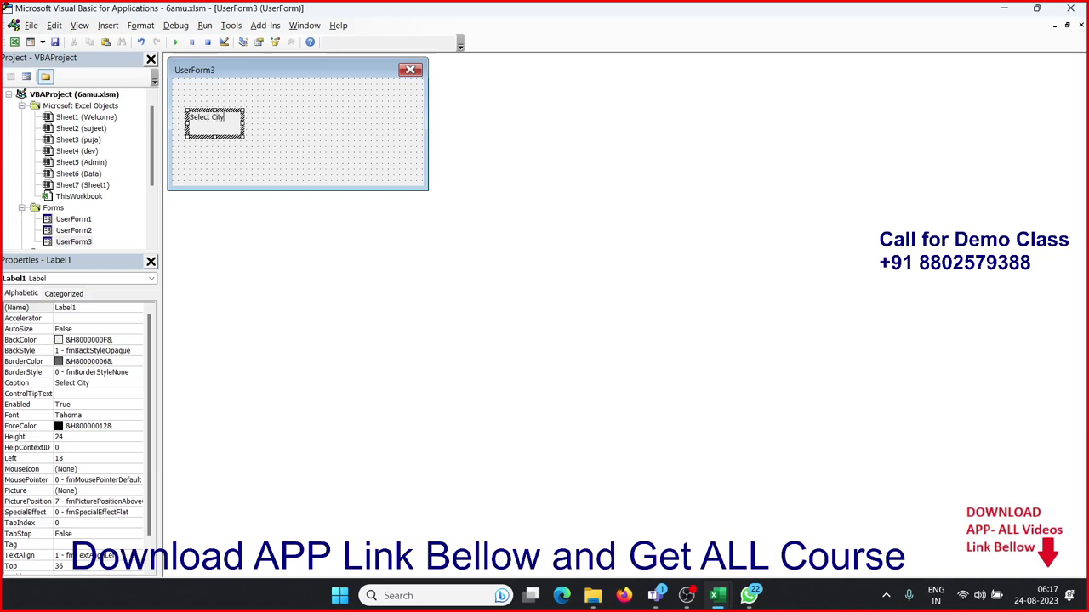
pyautogui.click(299, 139)
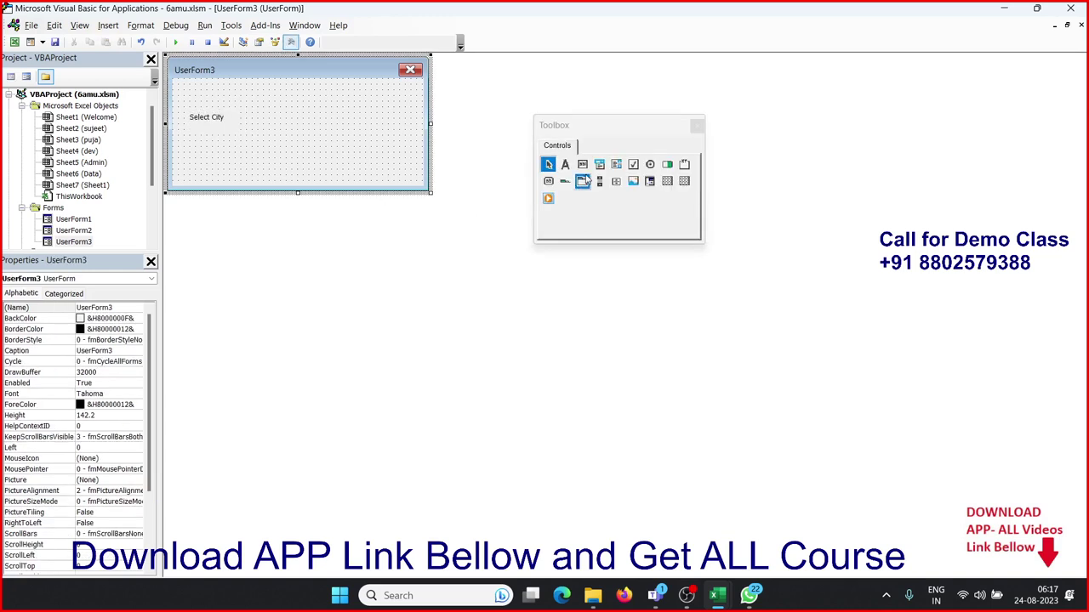
pyautogui.click(597, 166)
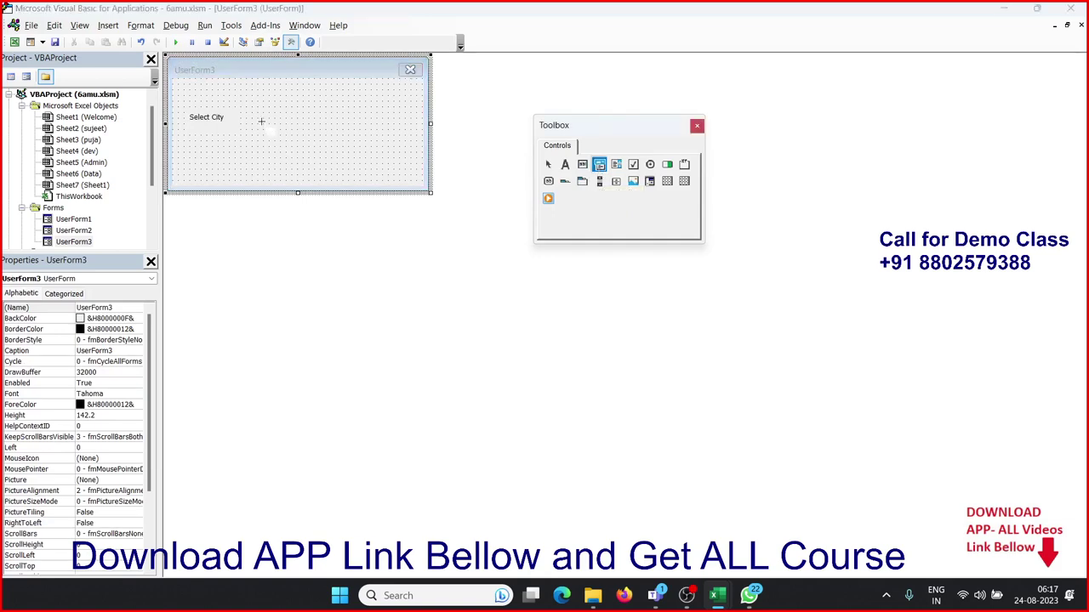
pyautogui.moveTo(253, 110); pyautogui.dragTo(333, 142)
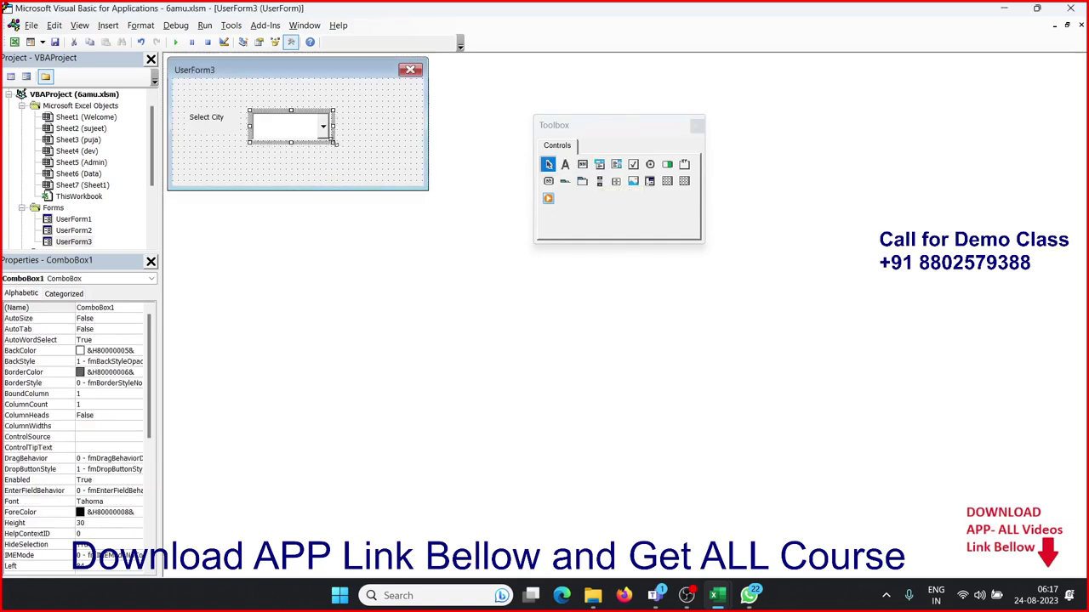
pyautogui.click(347, 171)
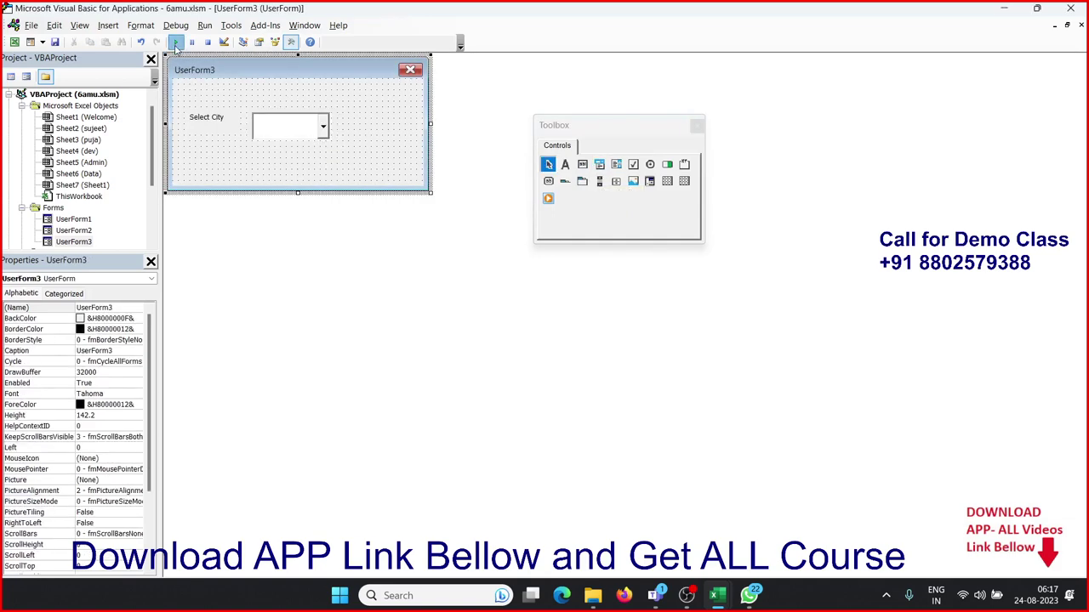
# Step: Test-run UserForm3, confirm the combo box dropdown is empty, then close it
pyautogui.click(176, 41)
pyautogui.click(569, 291)
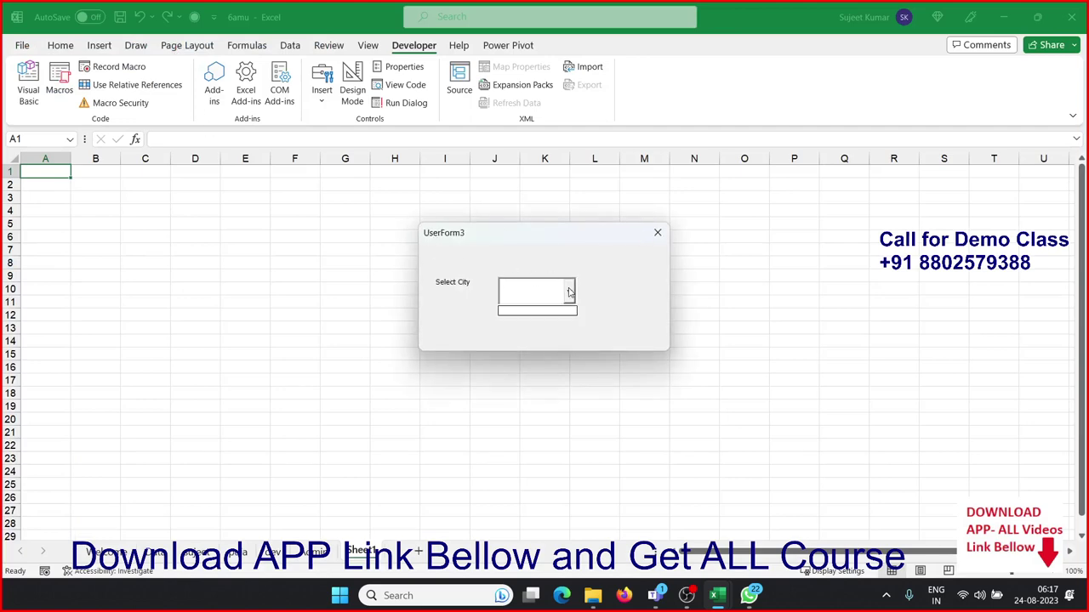
pyautogui.click(569, 291)
pyautogui.click(658, 232)
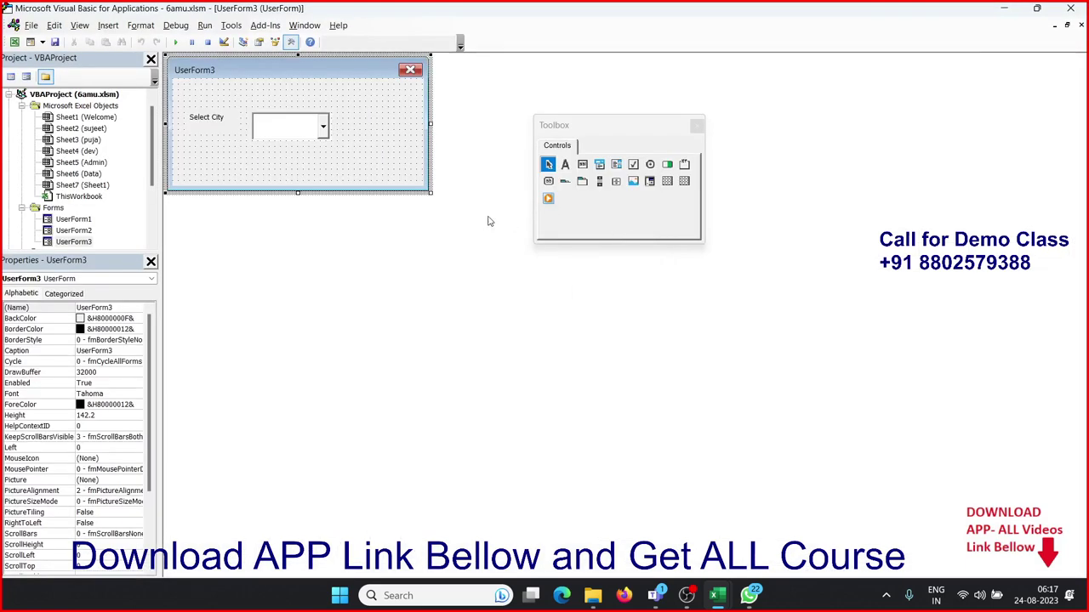
pyautogui.hotkey('alt', 'F11')
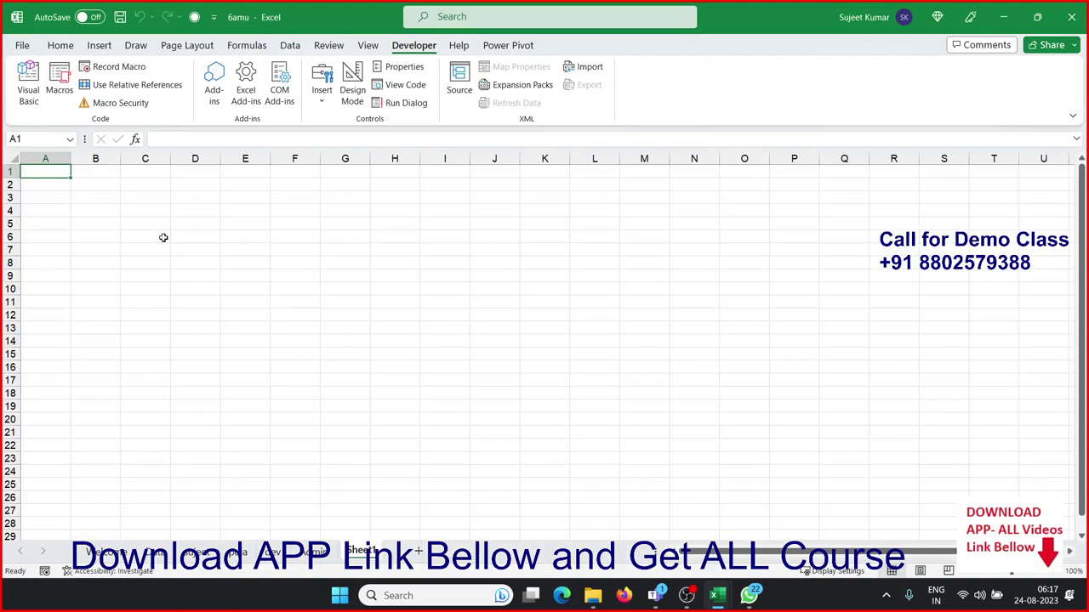
# Step: Enter Pune in A1, fill the city list down to A14, and select A1:A14
pyautogui.write('Pu')
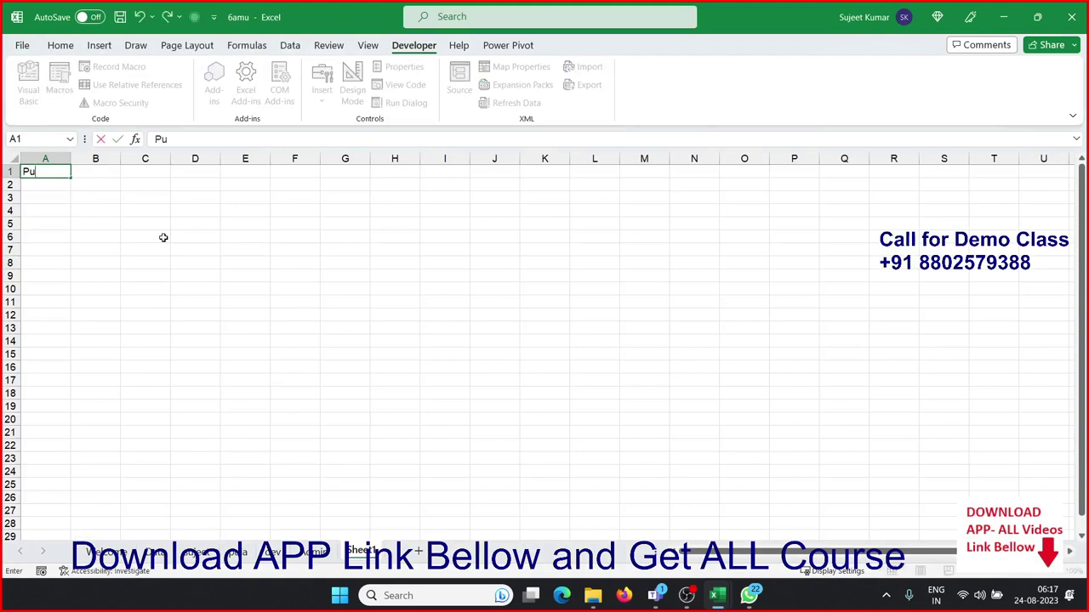
pyautogui.write('ne')
pyautogui.press('Return')
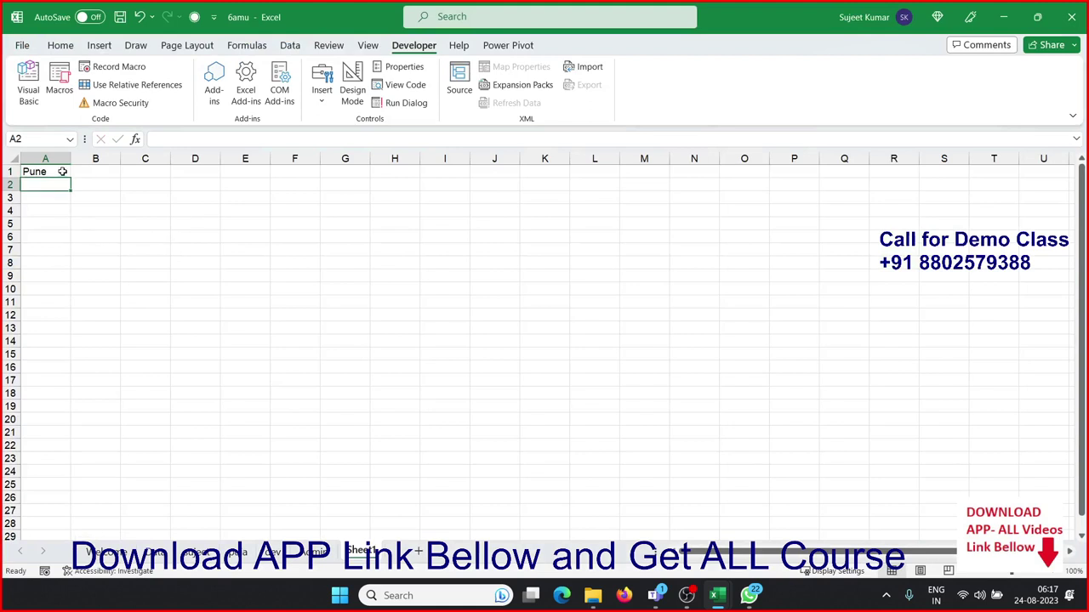
pyautogui.click(62, 172)
pyautogui.moveTo(70, 177); pyautogui.dragTo(71, 344)
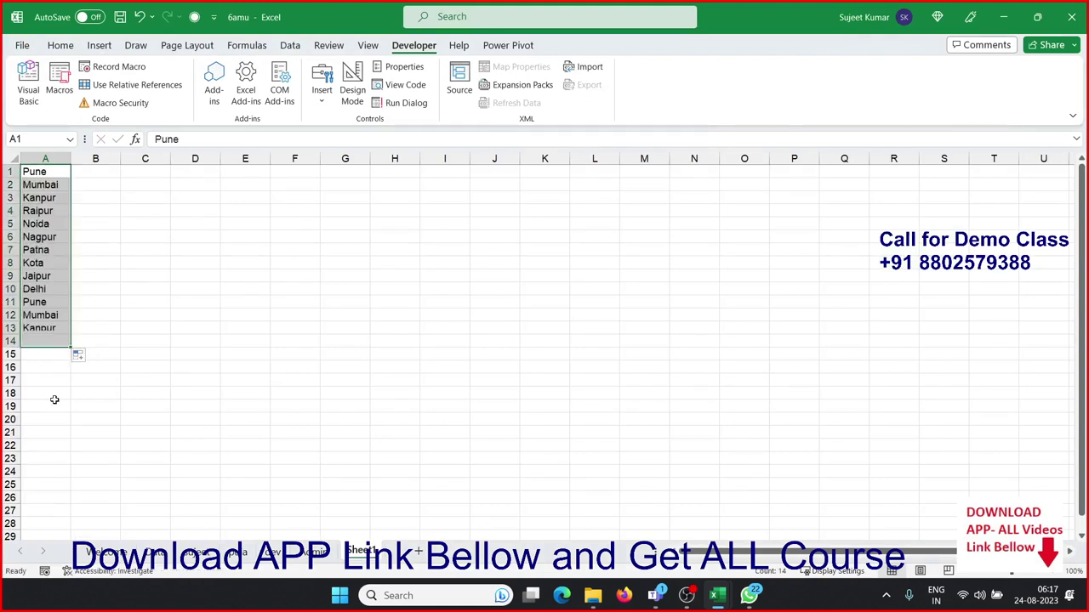
pyautogui.click(46, 298)
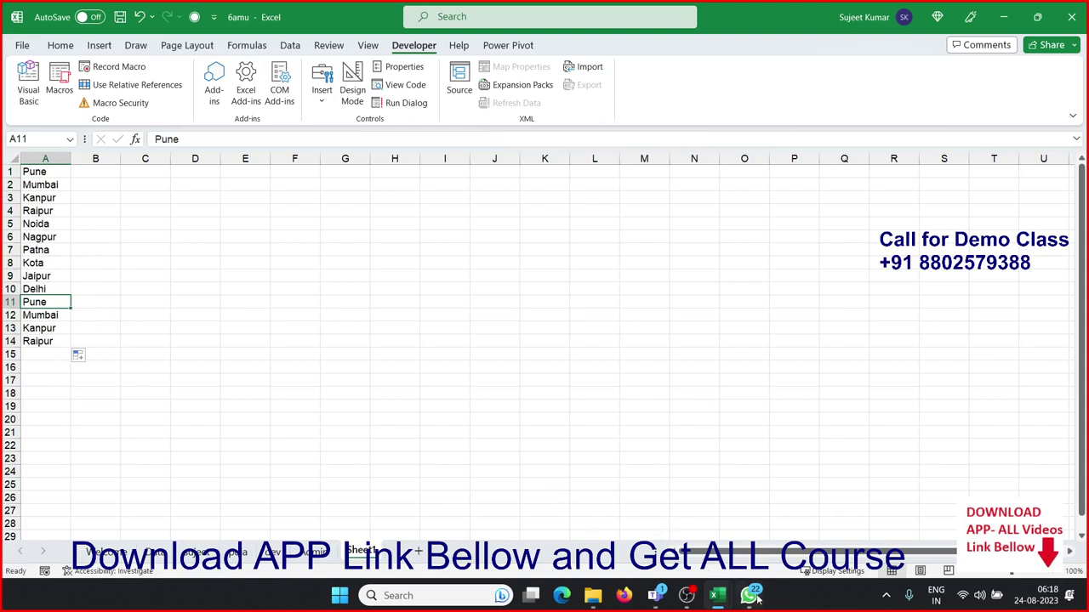
pyautogui.click(30, 176)
pyautogui.moveTo(30, 175); pyautogui.dragTo(46, 341)
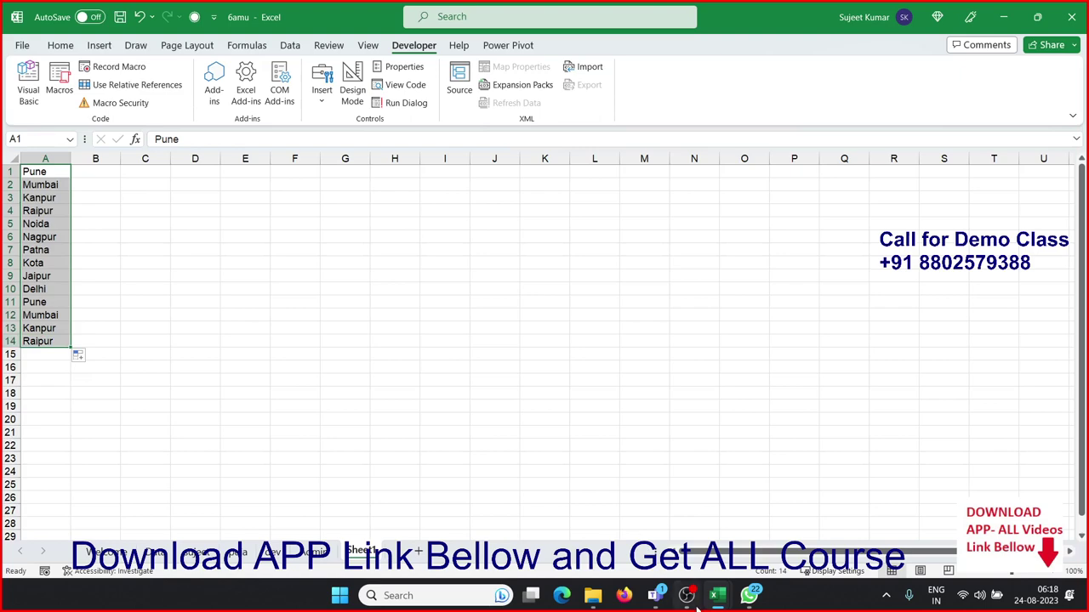
pyautogui.moveTo(717, 595)
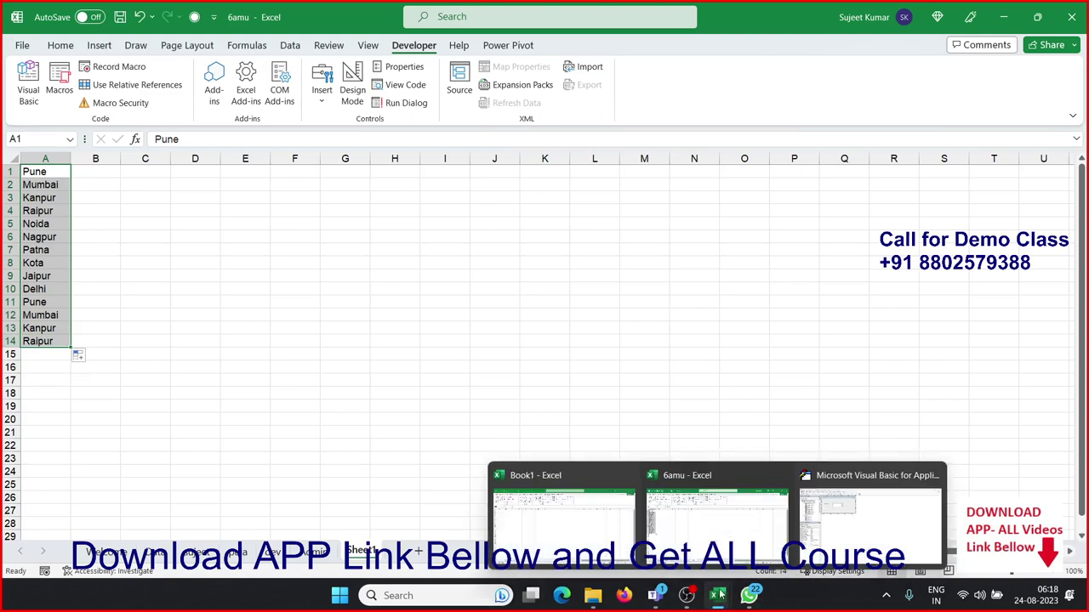
pyautogui.click(867, 506)
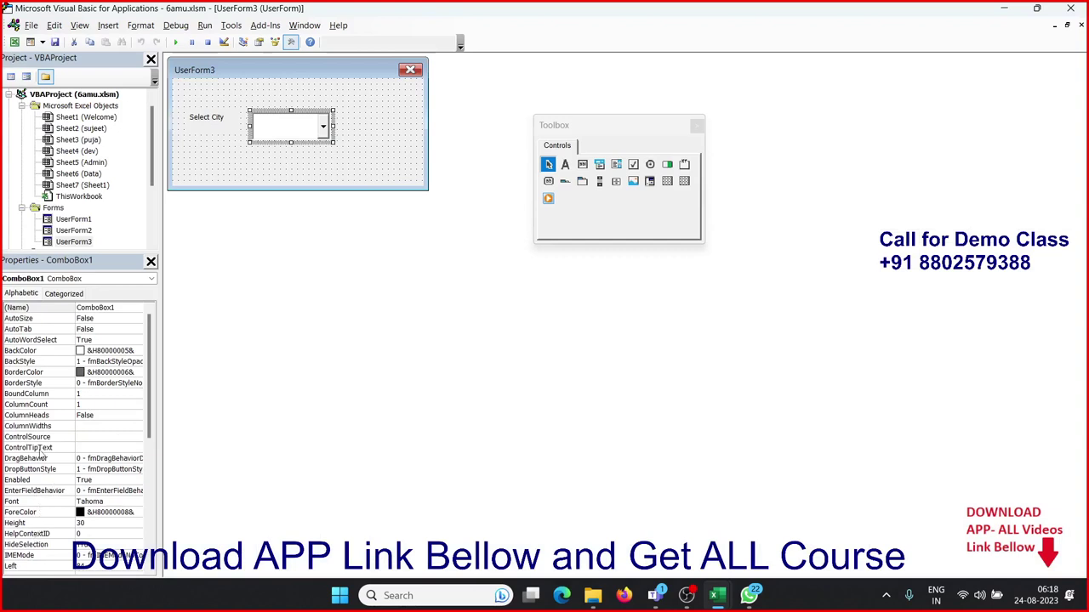
# Step: Try setting ComboBox1's RowSource to sheet!A1:A14 and dismiss the invalid-value error
pyautogui.moveTo(151, 397); pyautogui.dragTo(151, 476)
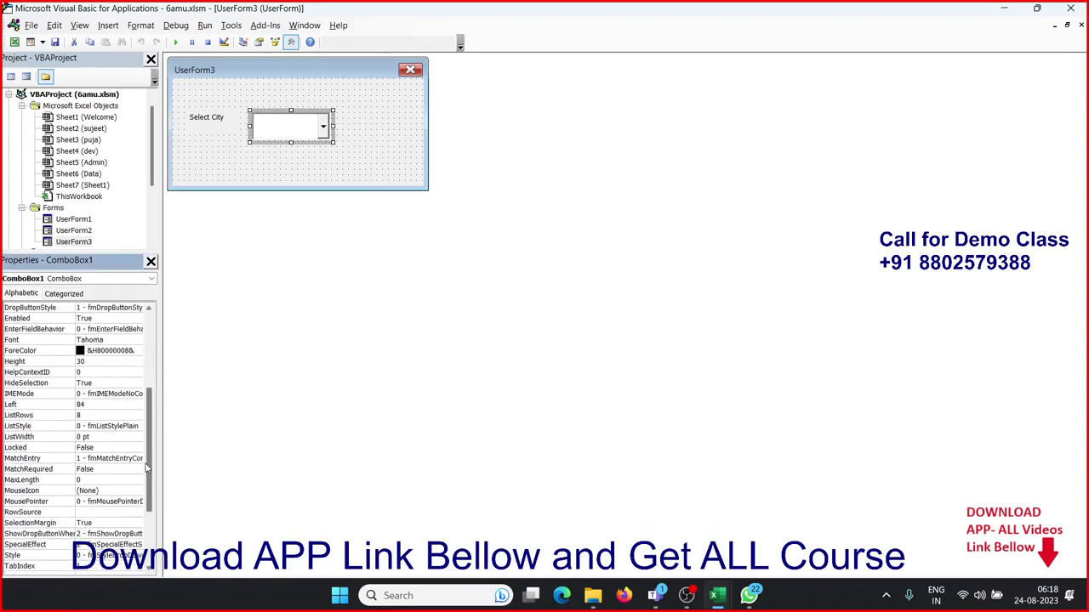
pyautogui.click(102, 405)
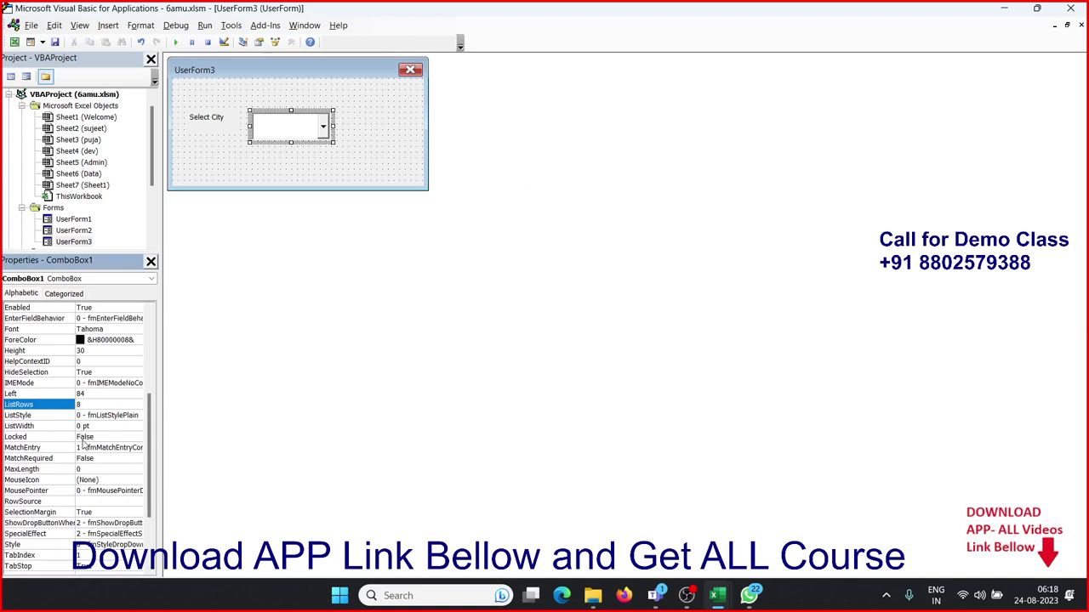
pyautogui.click(75, 502)
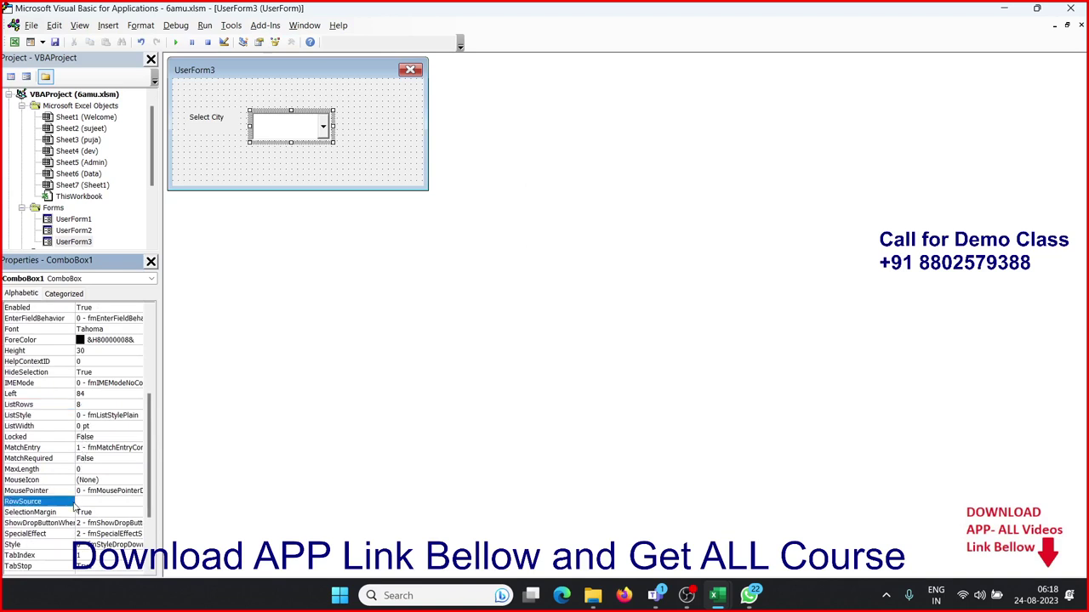
pyautogui.click(79, 503)
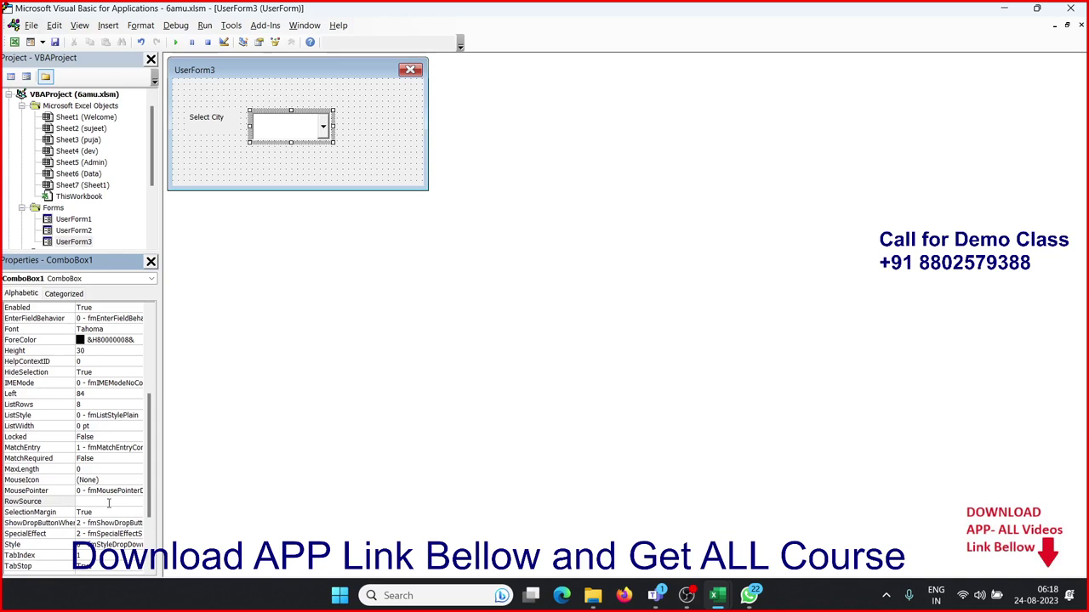
pyautogui.write('sheet!A1:A14')
pyautogui.press('Return')
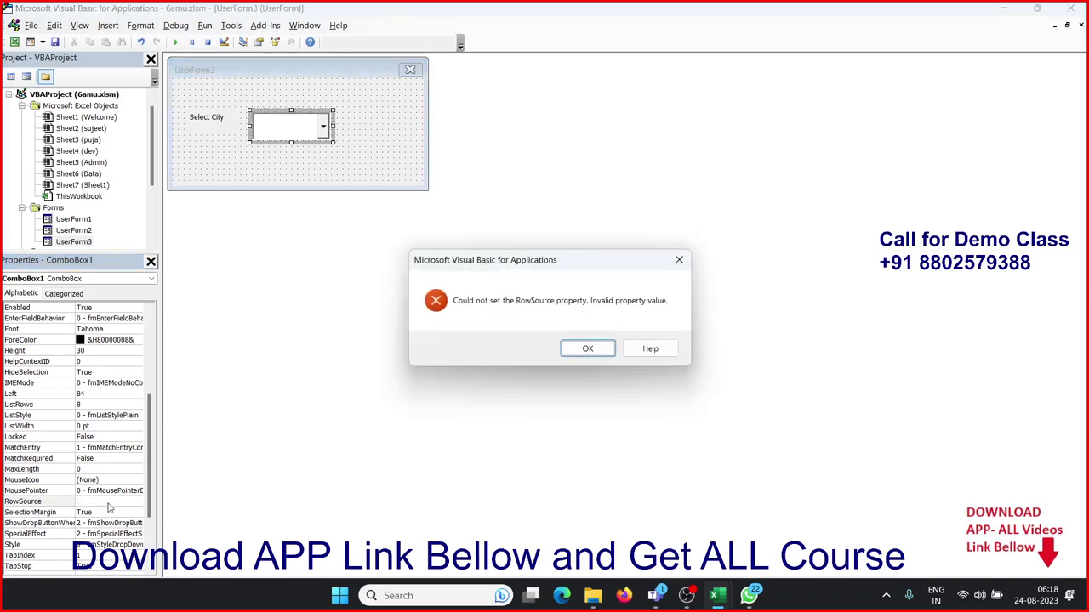
pyautogui.click(587, 349)
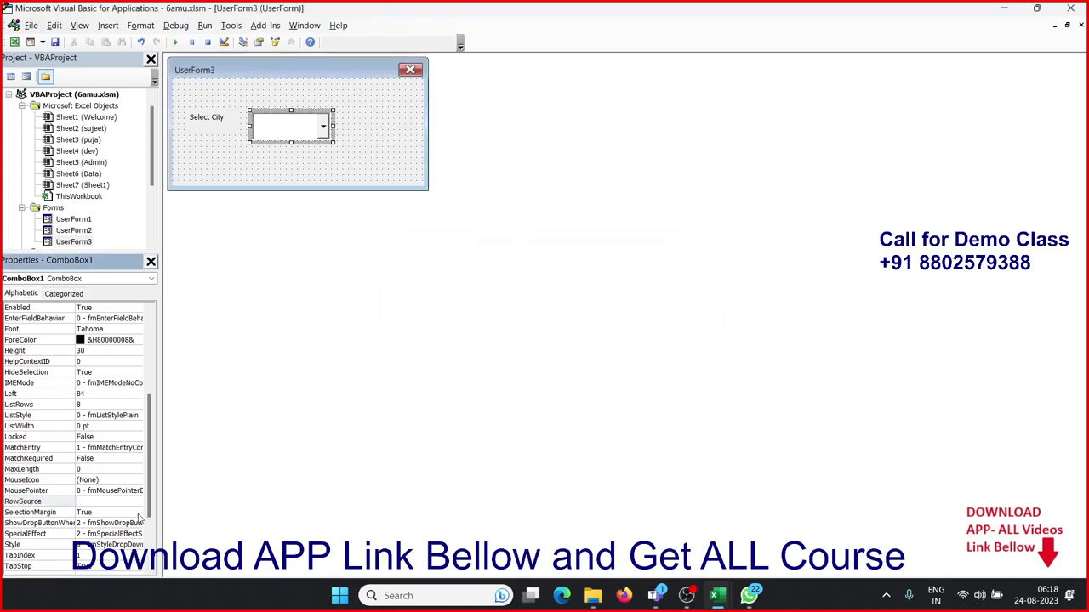
pyautogui.hotkey('alt', 'F11')
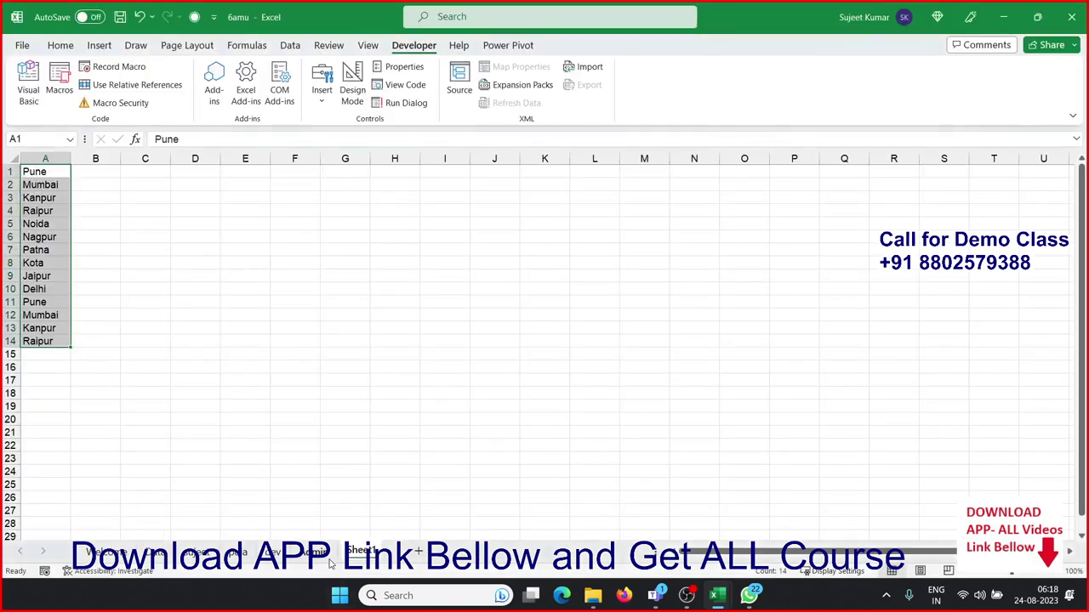
# Step: Build and copy the Sheet1!A1:A14 reference from the admin sheet, cancelling the cell entry
pyautogui.click(327, 554)
pyautogui.write('=')
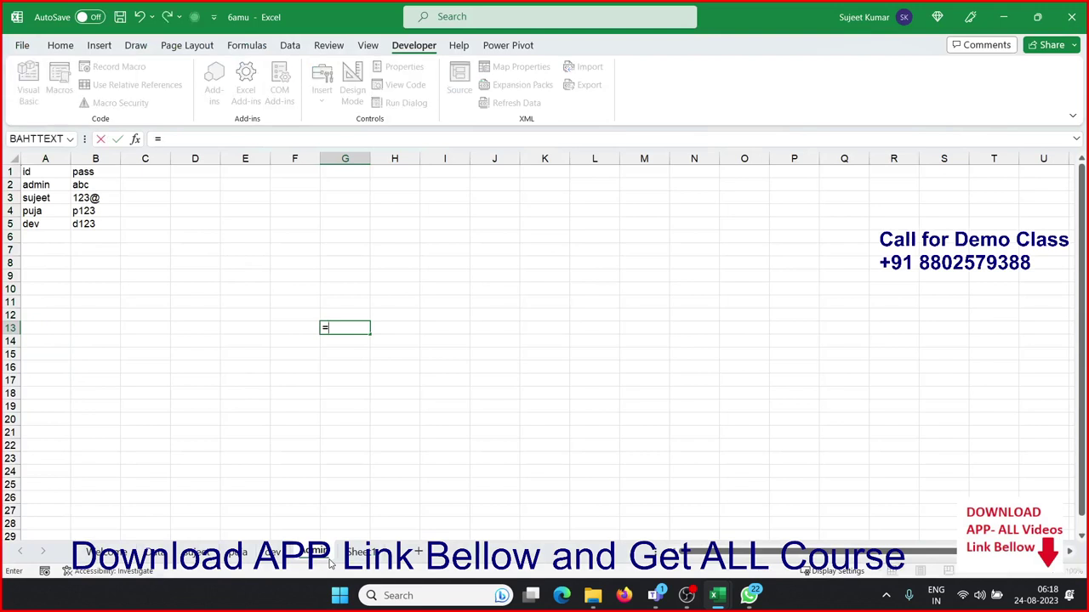
pyautogui.click(361, 552)
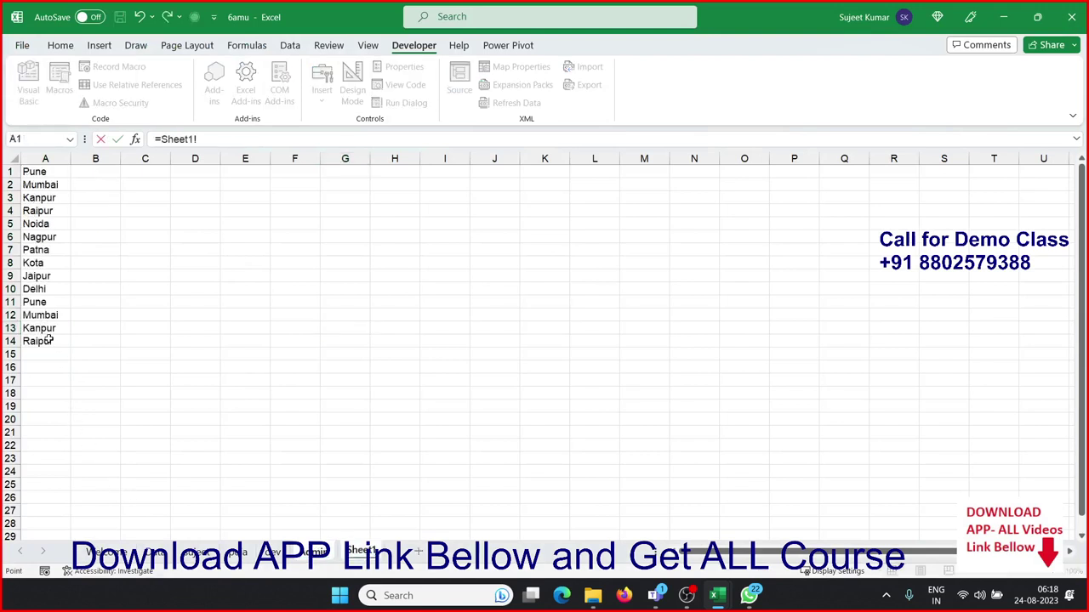
pyautogui.moveTo(47, 340); pyautogui.dragTo(45, 172)
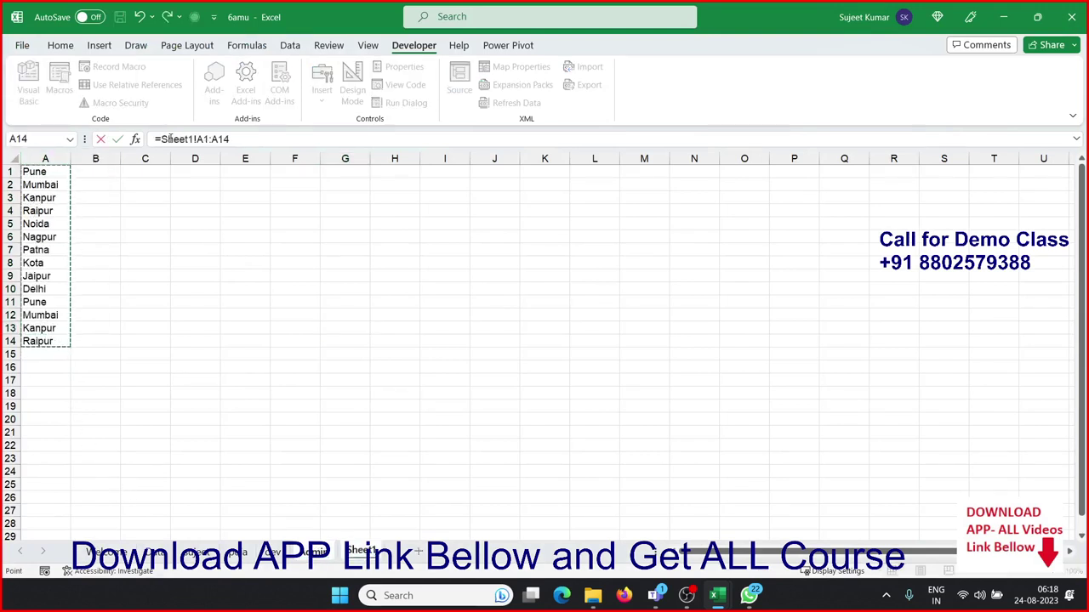
pyautogui.moveTo(162, 139); pyautogui.dragTo(301, 138)
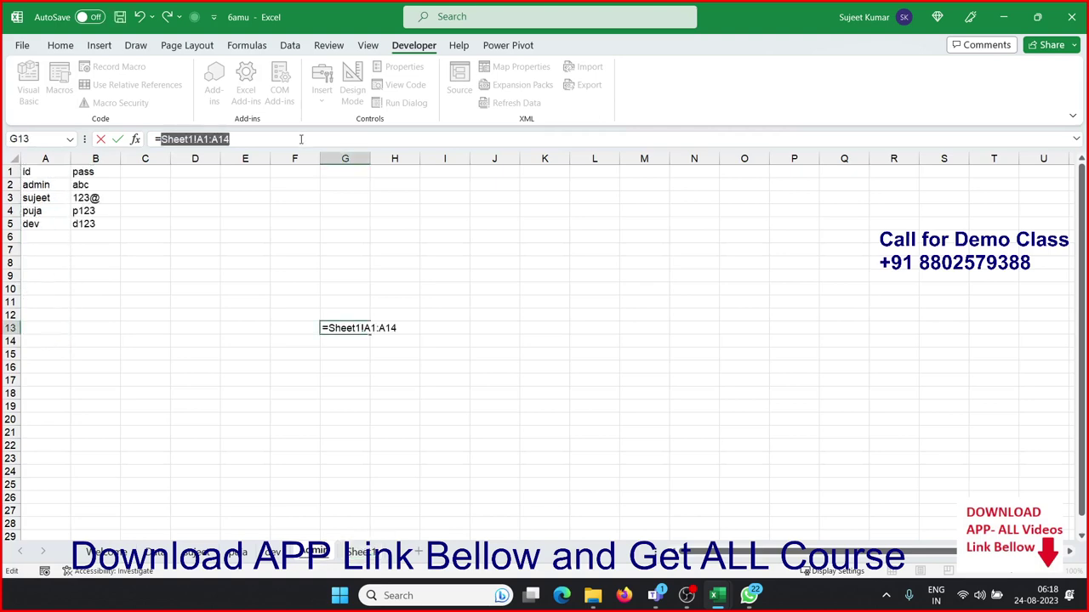
pyautogui.press('Escape')
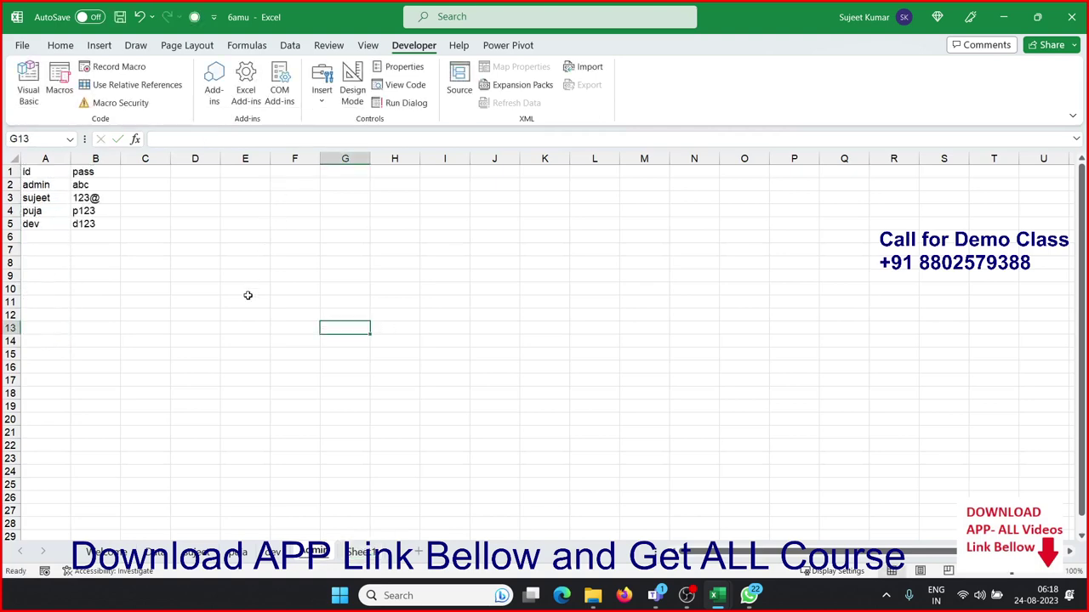
pyautogui.hotkey('alt', 'F11')
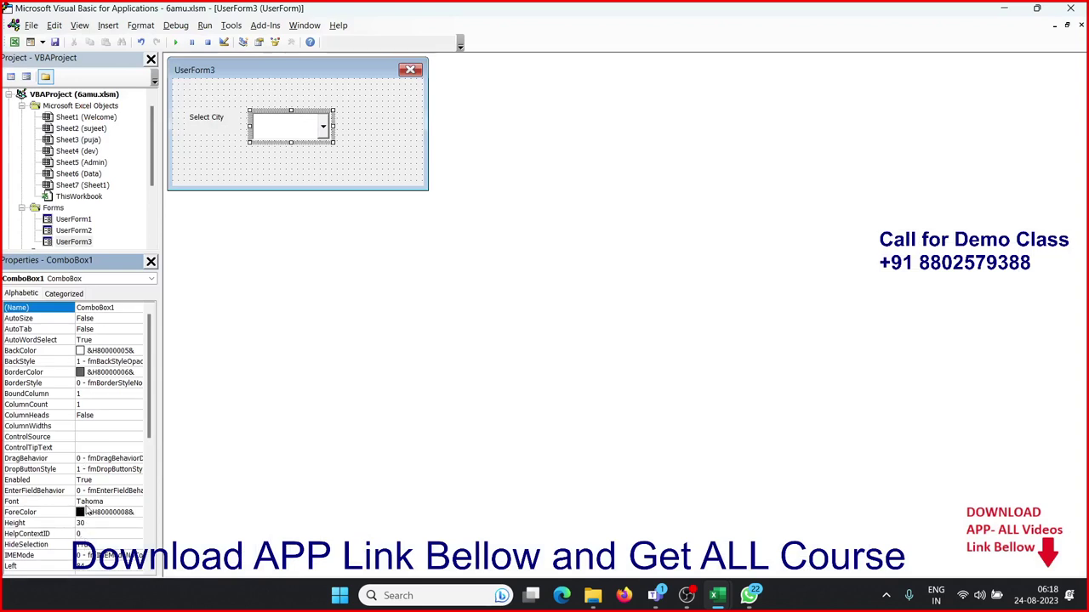
# Step: Set ComboBox1's RowSource to Sheet1!A1:A14, then try running the form and close the Macros dialog
pyautogui.scroll(-3, 89, 511)
pyautogui.scroll(-3, 94, 507)
pyautogui.scroll(-3, 104, 503)
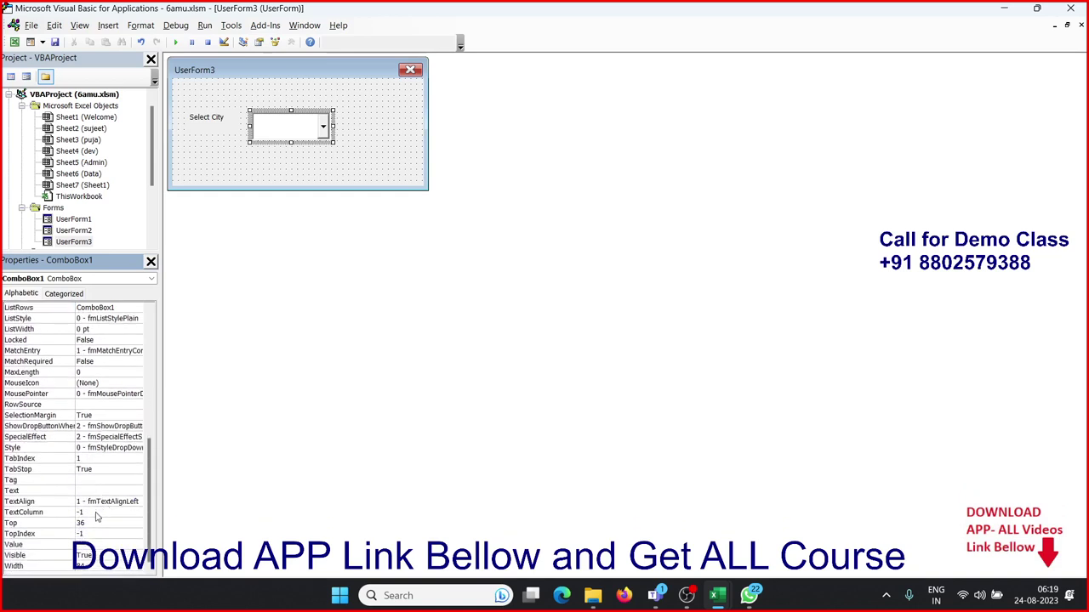
pyautogui.click(73, 405)
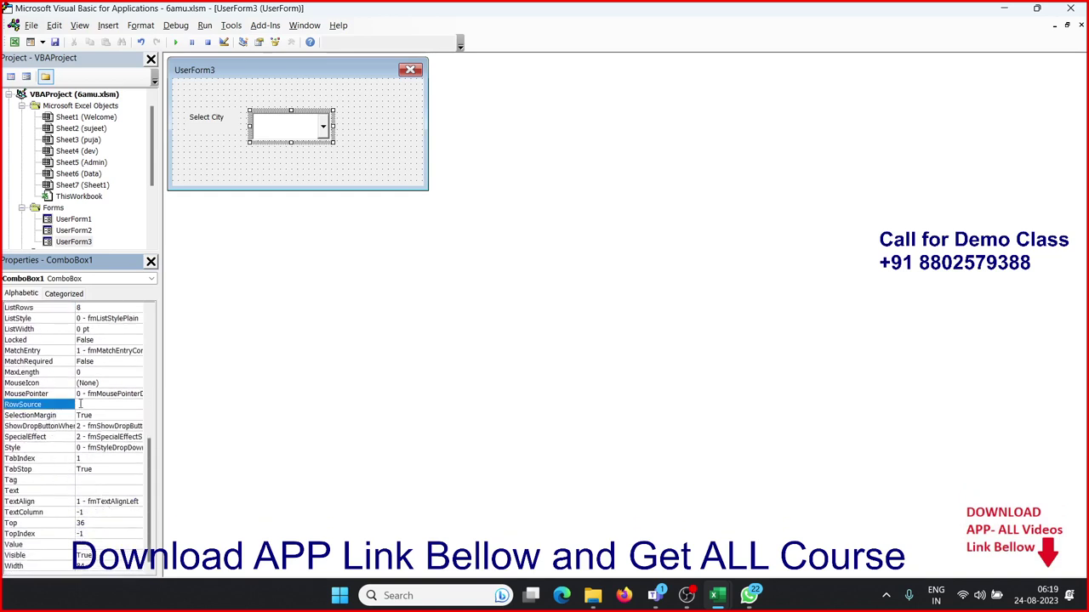
pyautogui.write('Sheet1!A1:A14')
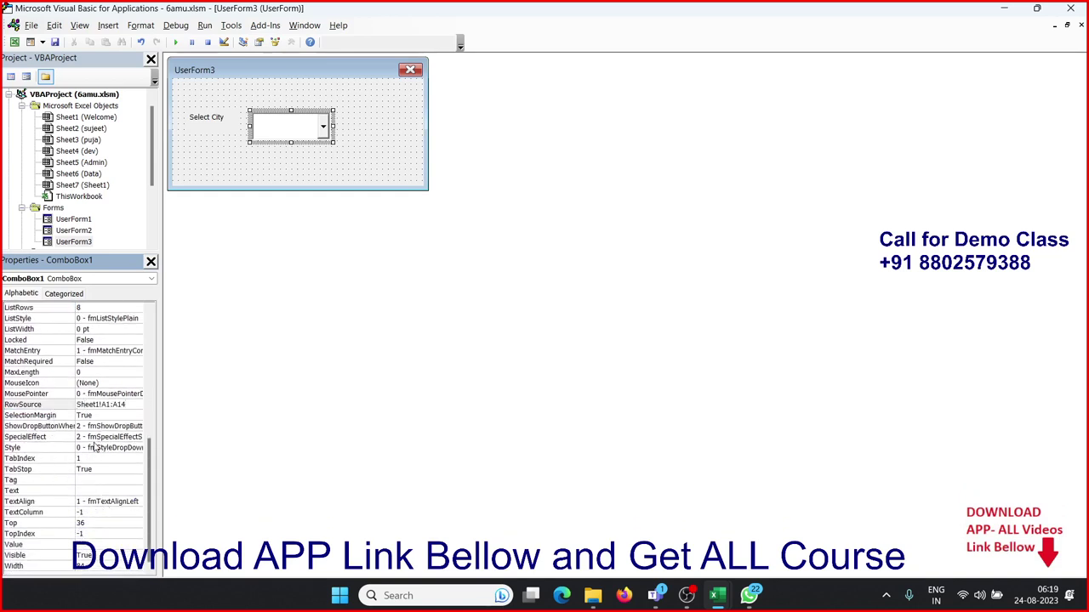
pyautogui.press('Return')
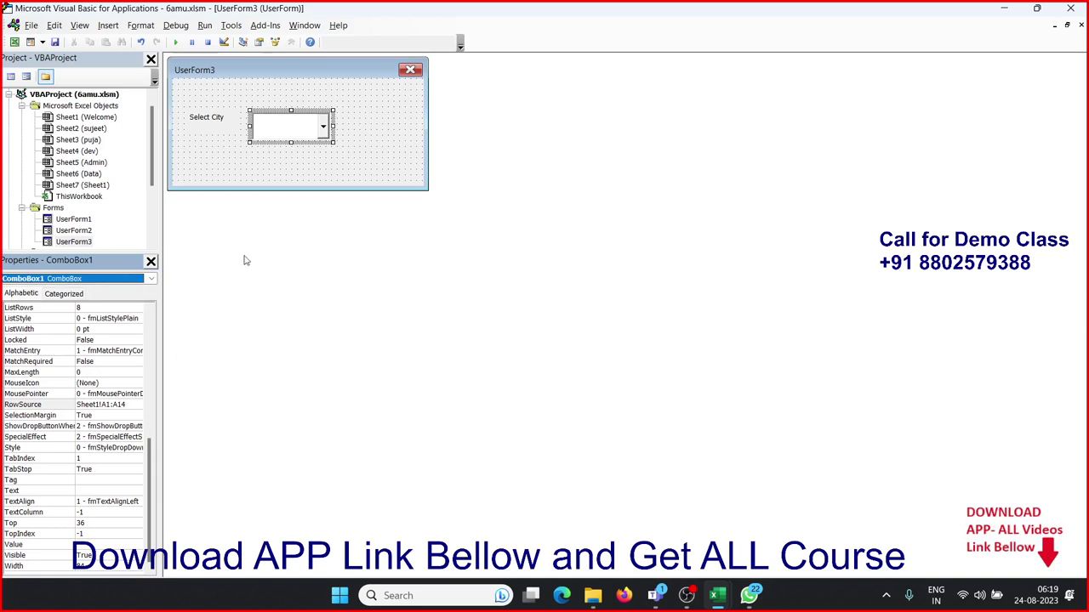
pyautogui.click(178, 44)
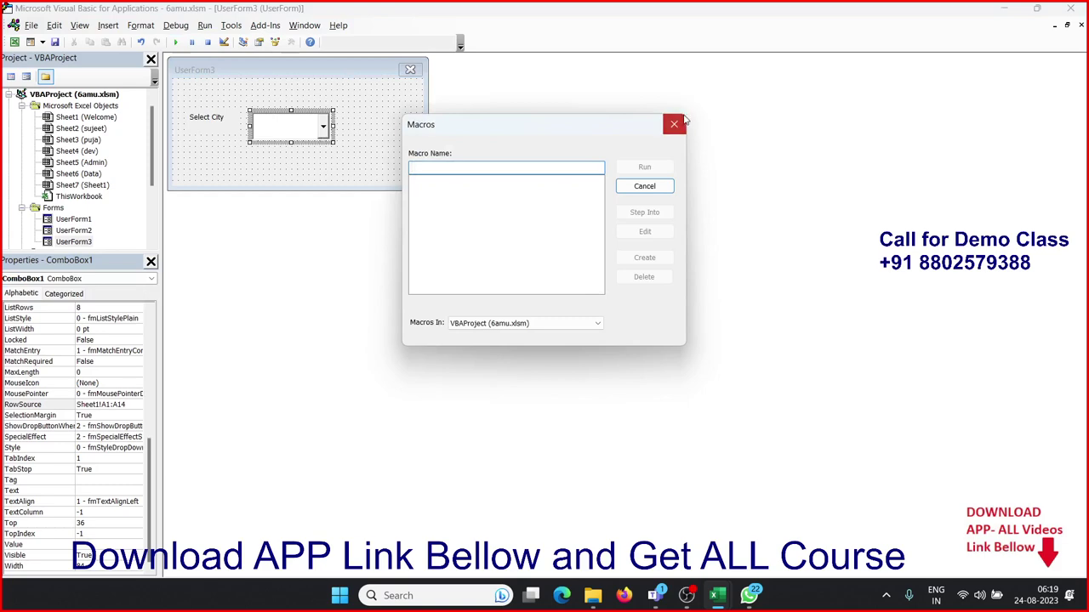
pyautogui.click(674, 125)
pyautogui.click(176, 42)
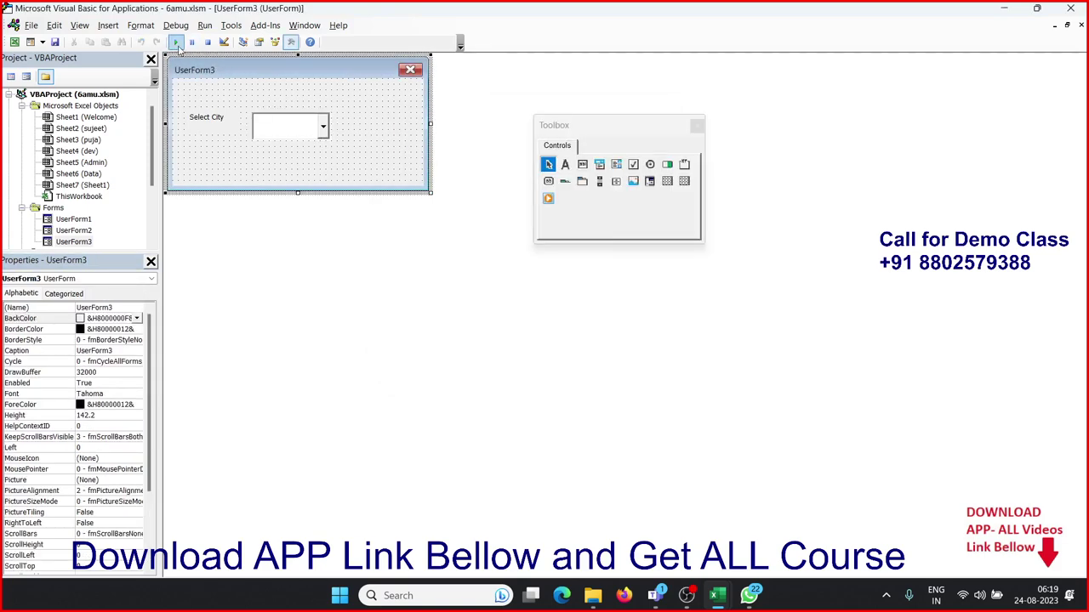
pyautogui.click(570, 291)
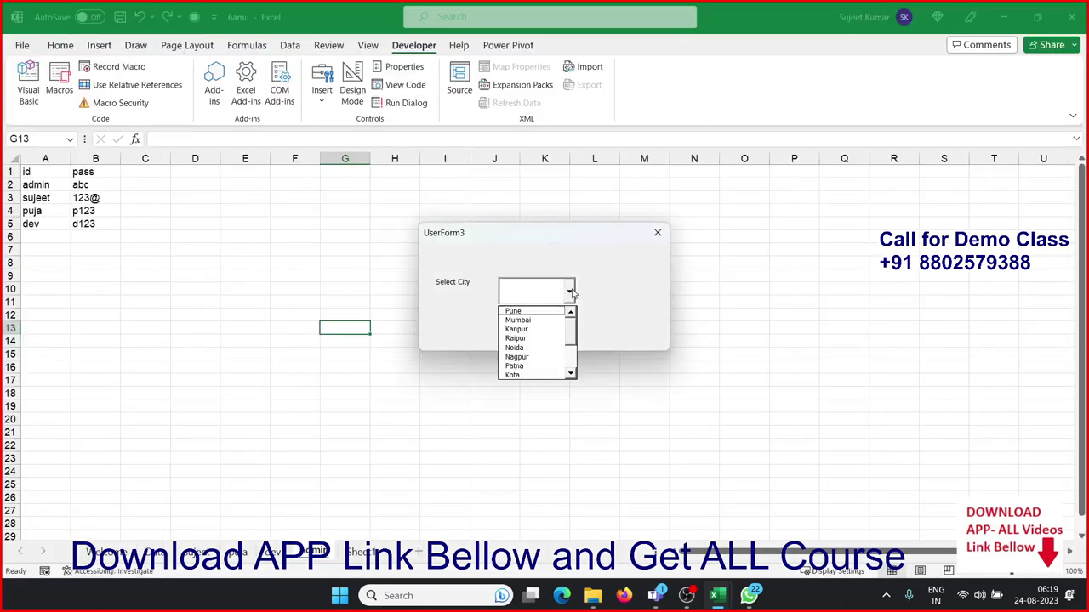
pyautogui.click(570, 292)
pyautogui.click(570, 292)
pyautogui.click(570, 292)
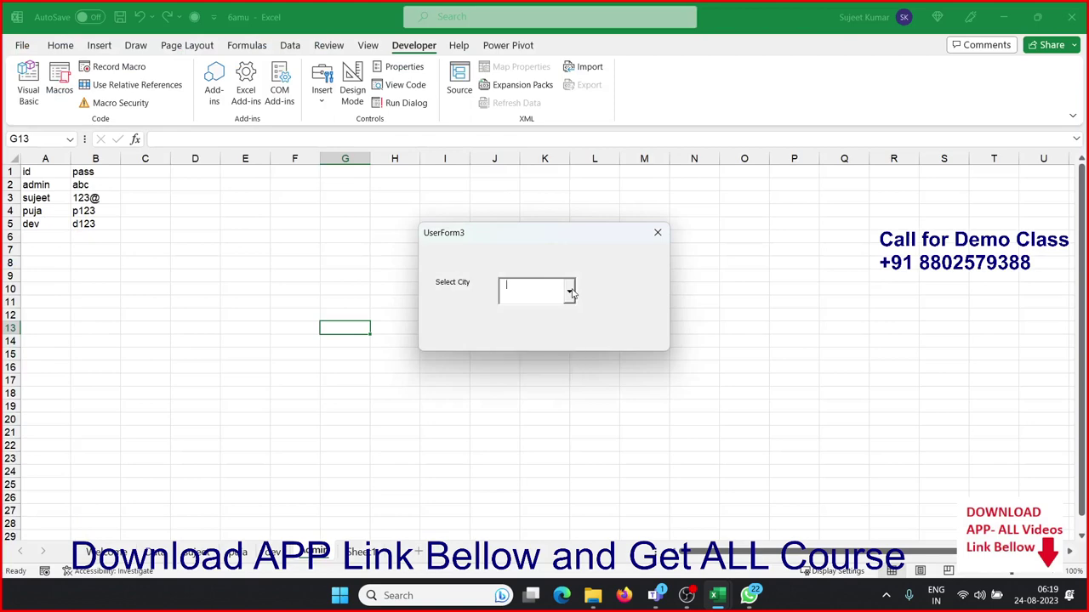
pyautogui.click(570, 291)
pyautogui.click(570, 292)
pyautogui.click(569, 292)
pyautogui.click(570, 291)
pyautogui.click(657, 232)
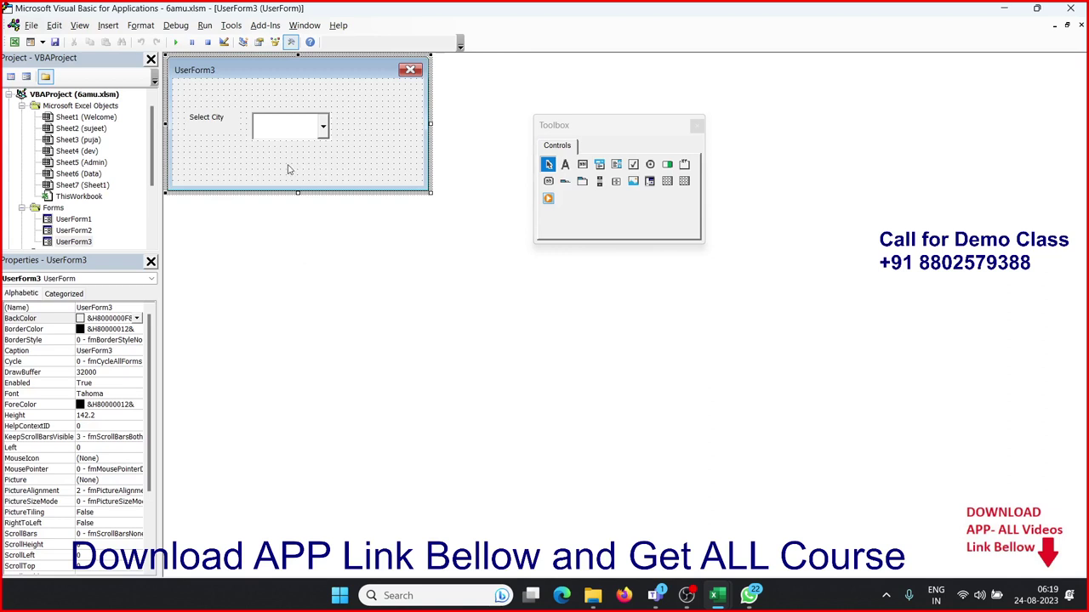
pyautogui.click(290, 139)
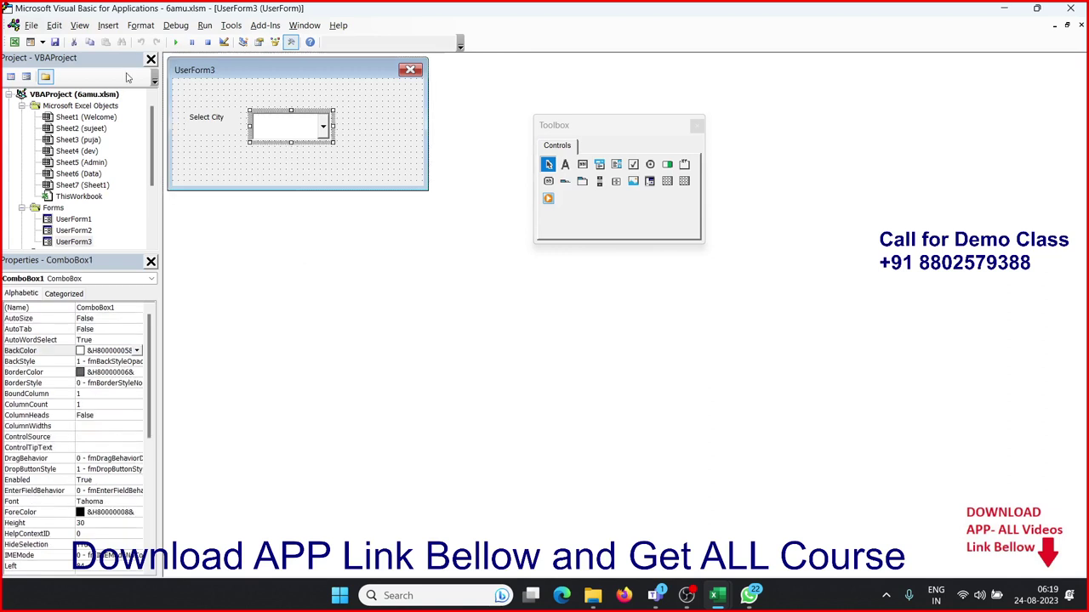
pyautogui.click(409, 171)
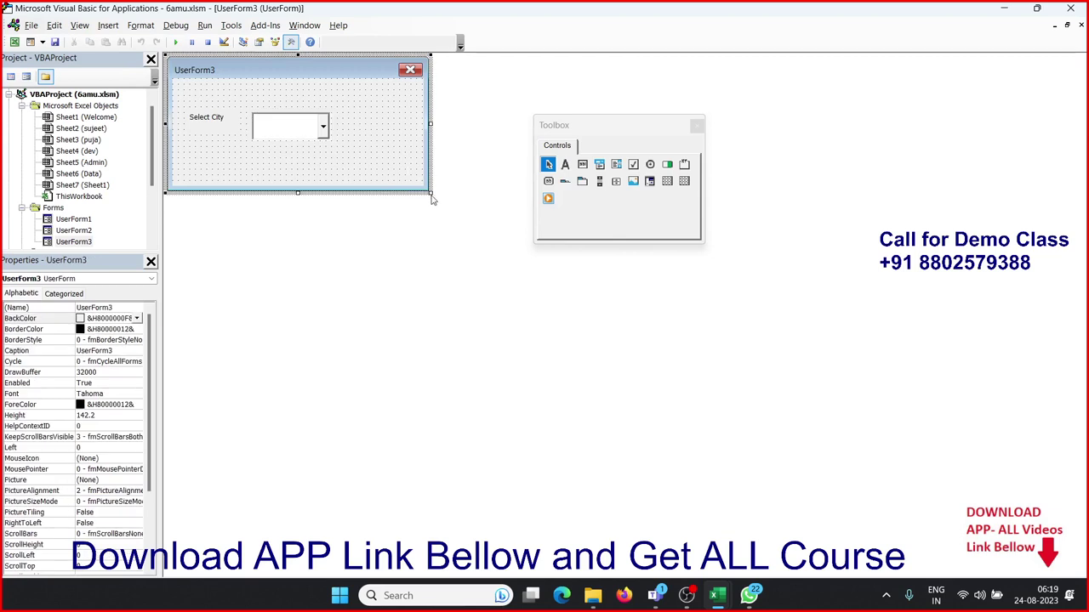
# Step: Make UserForm3 taller and add a "Product" label with a second combo box beside it
pyautogui.moveTo(433, 194); pyautogui.dragTo(440, 223)
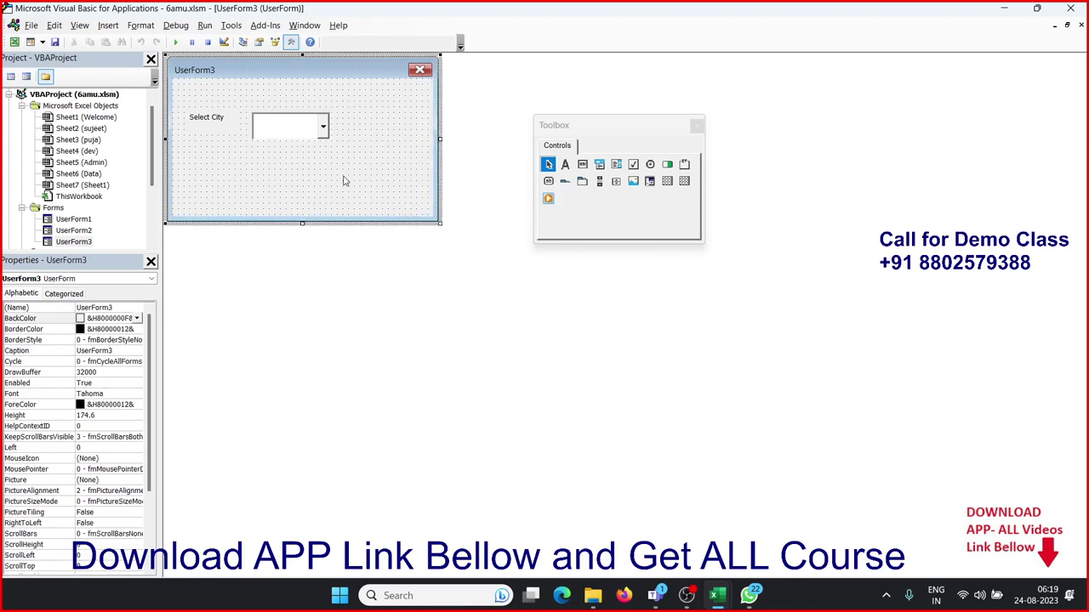
pyautogui.click(565, 167)
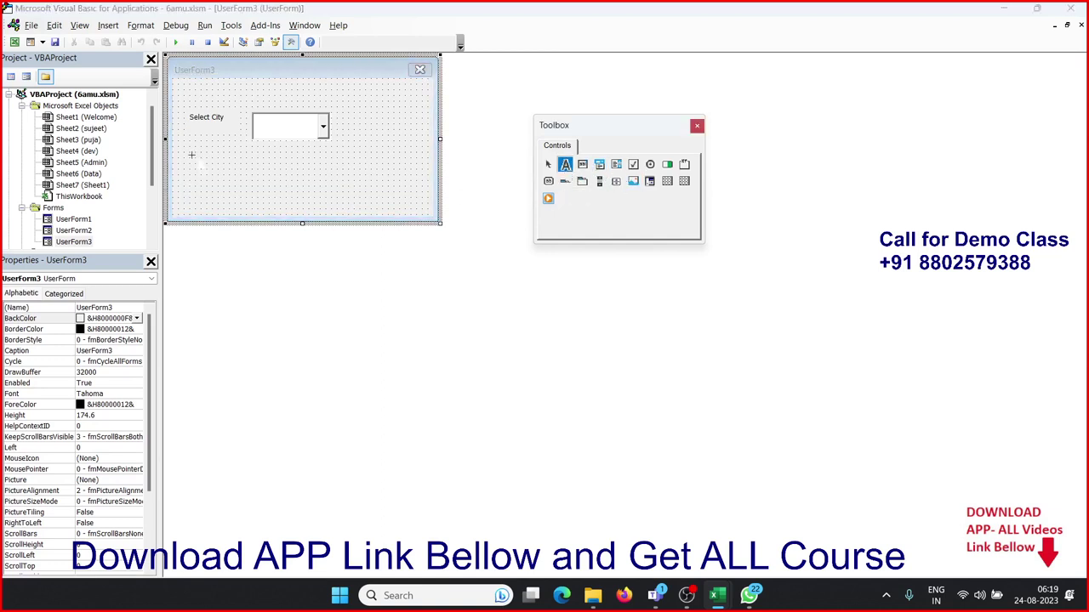
pyautogui.moveTo(187, 151); pyautogui.dragTo(236, 176)
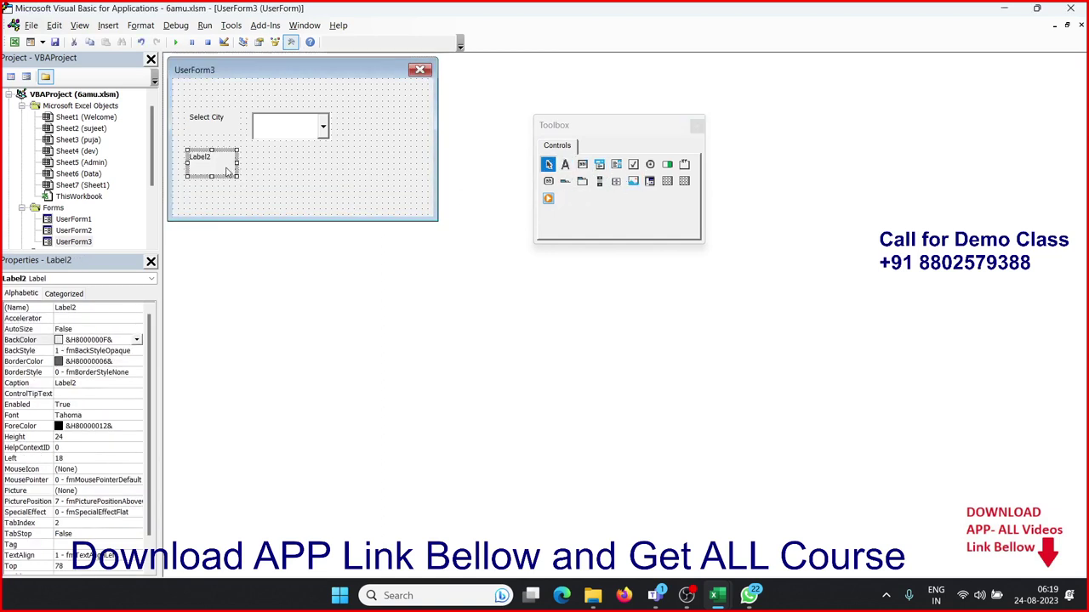
pyautogui.click(228, 170)
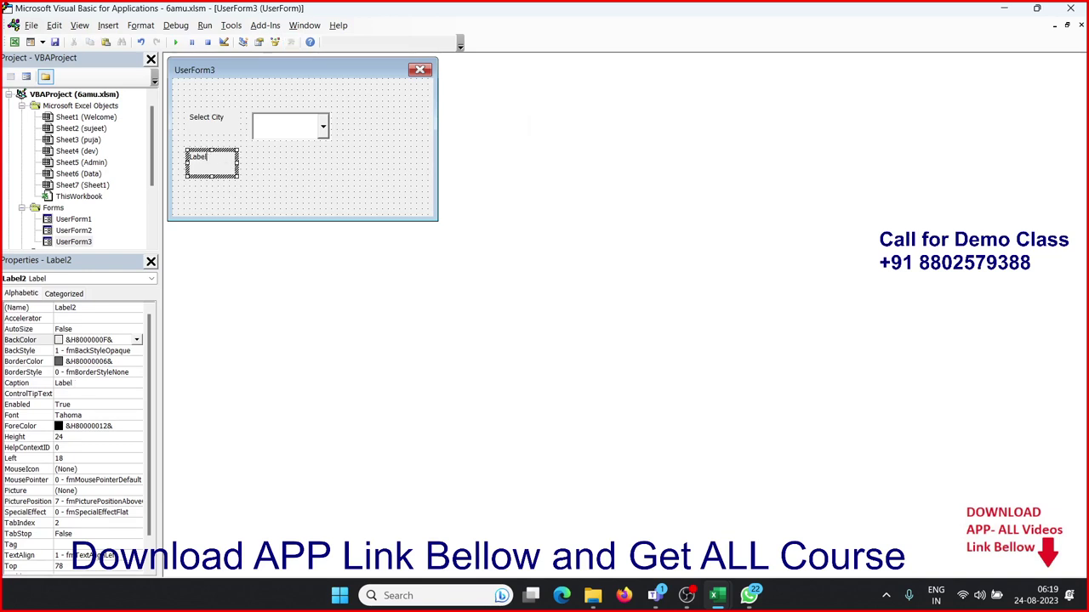
pyautogui.press('BackSpace')
pyautogui.press('BackSpace')
pyautogui.press('BackSpace')
pyautogui.click(299, 209)
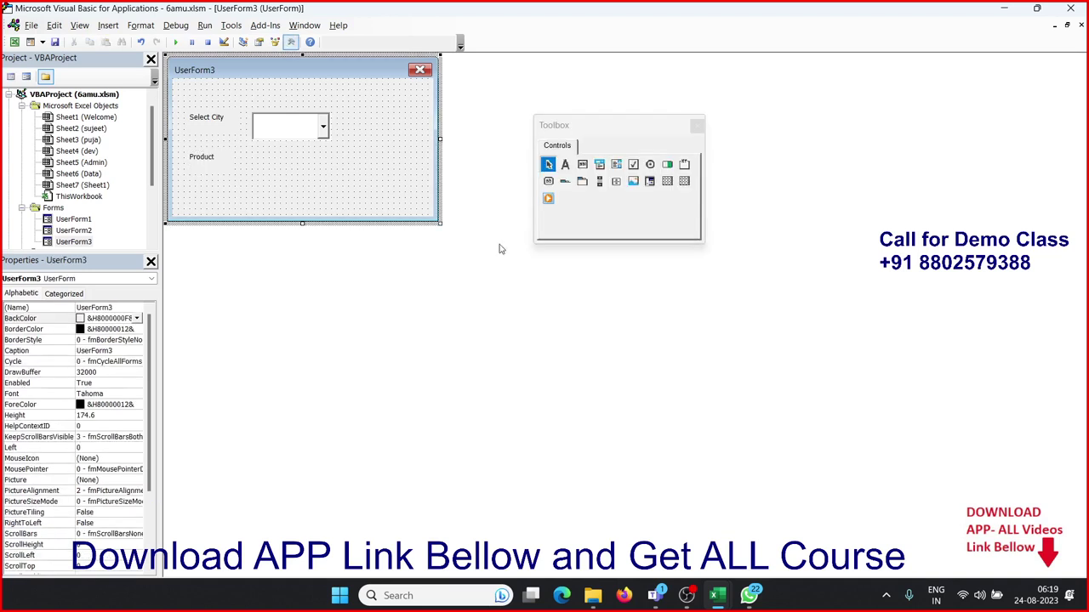
pyautogui.click(599, 166)
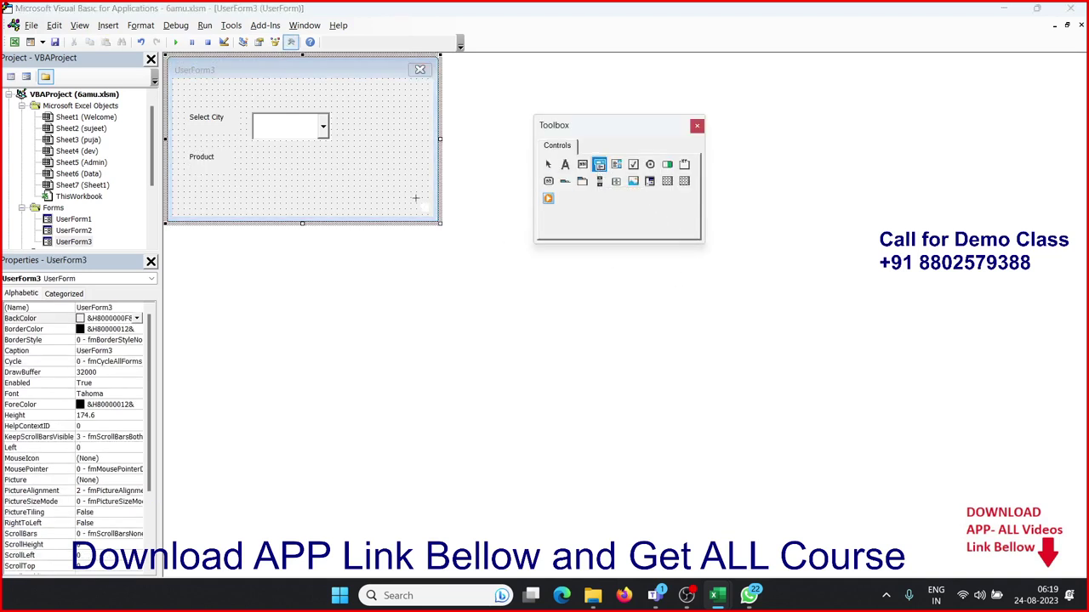
pyautogui.moveTo(247, 153); pyautogui.dragTo(337, 178)
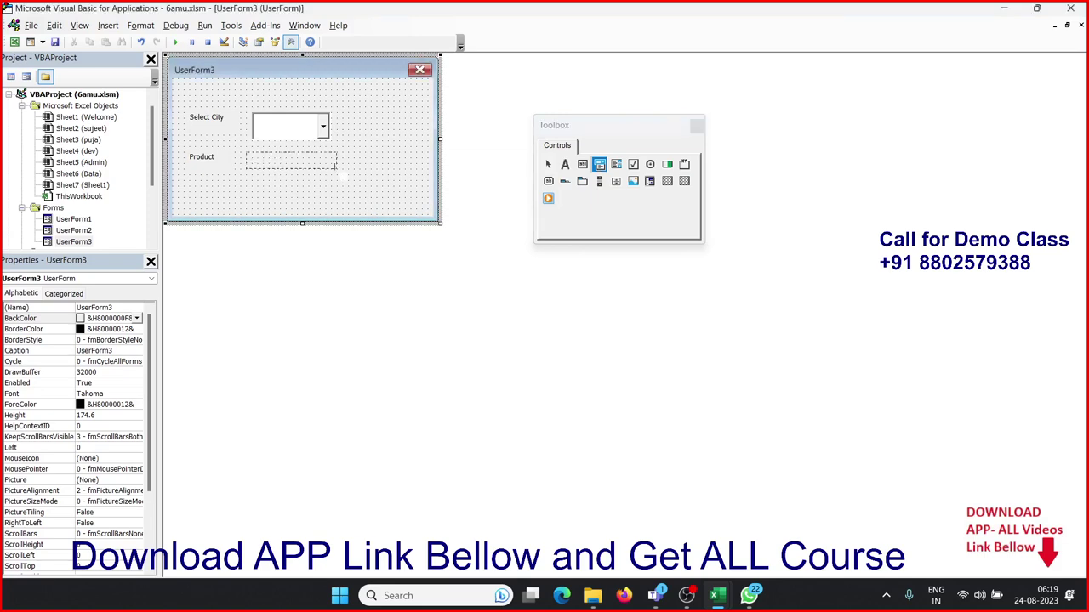
pyautogui.click(361, 190)
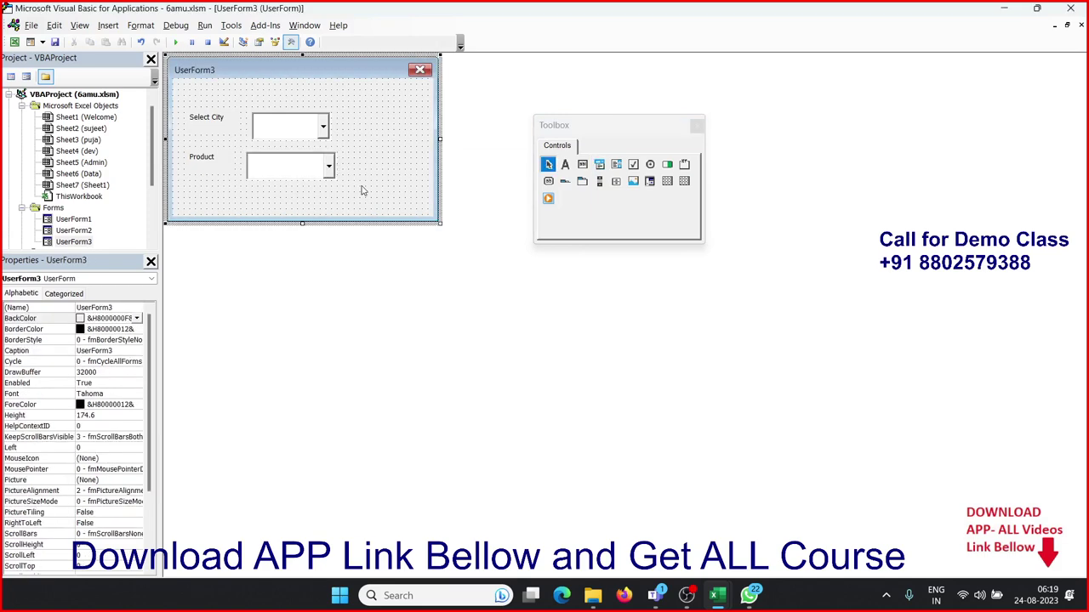
# Step: Create the UserForm_Initialize procedure and start a With Me.ComboBox2 block
pyautogui.doubleClick(360, 191)
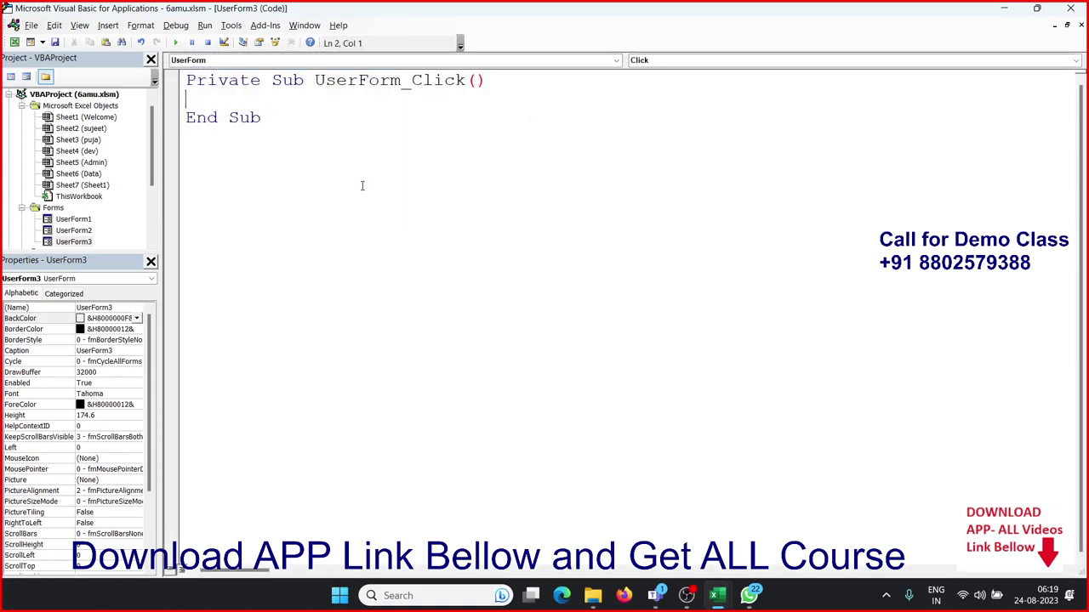
pyautogui.click(640, 63)
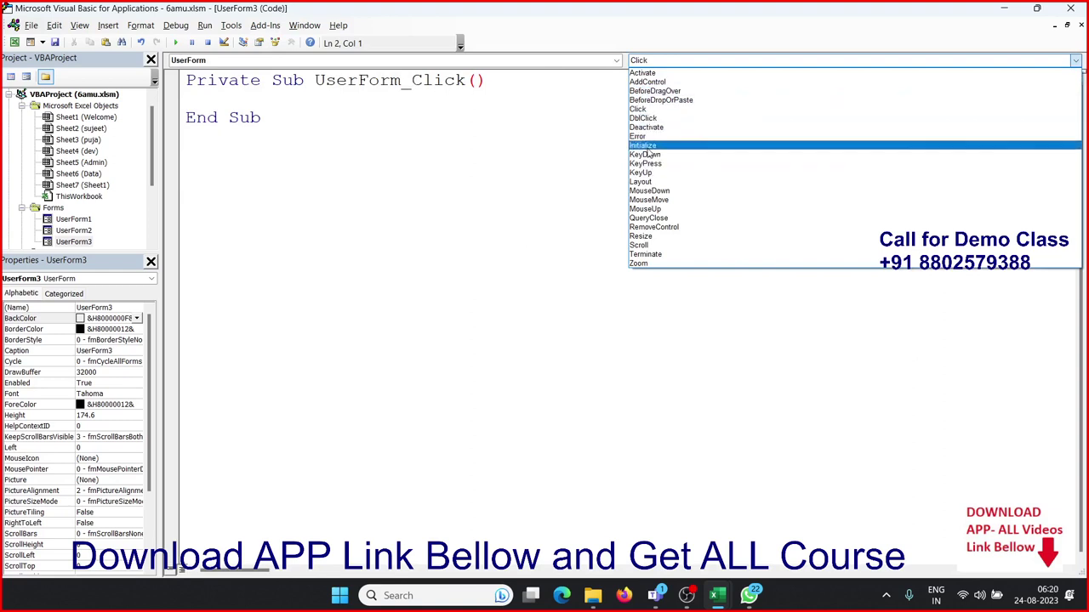
pyautogui.click(644, 148)
pyautogui.press('Return')
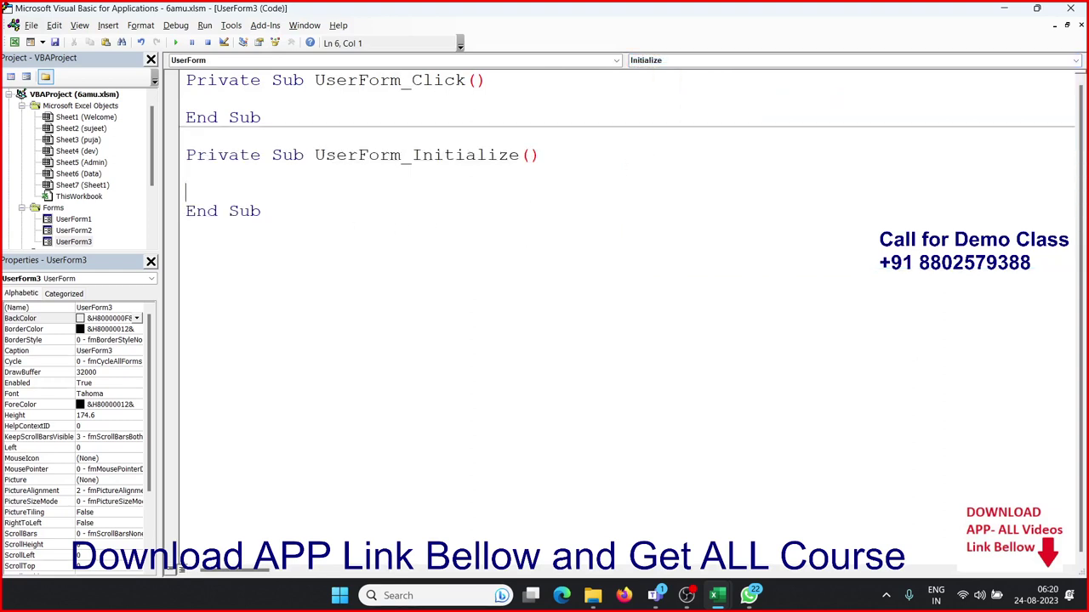
pyautogui.press('Return')
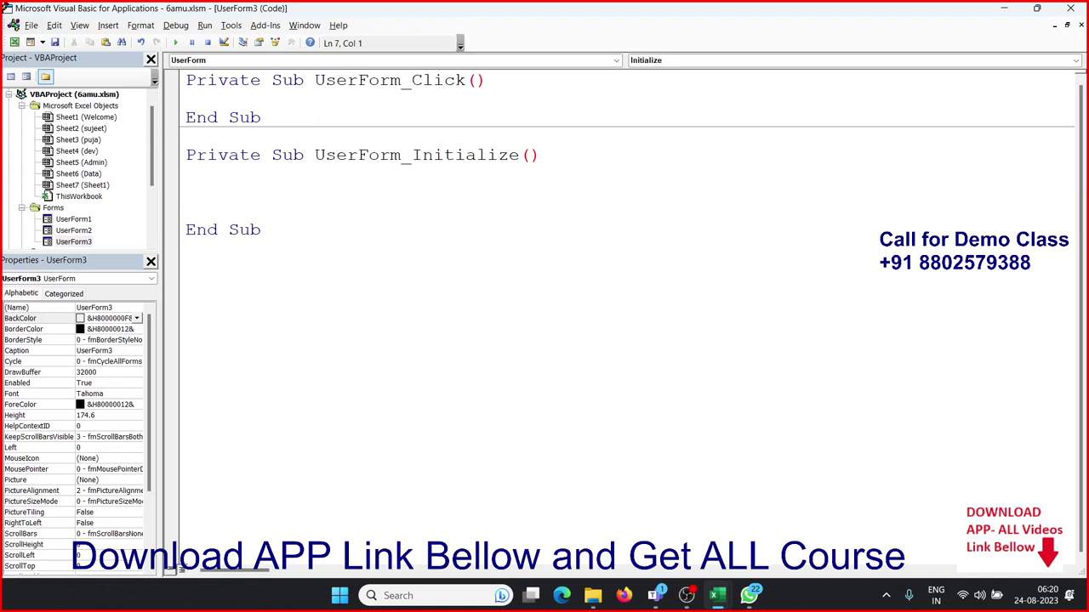
pyautogui.write('with me.')
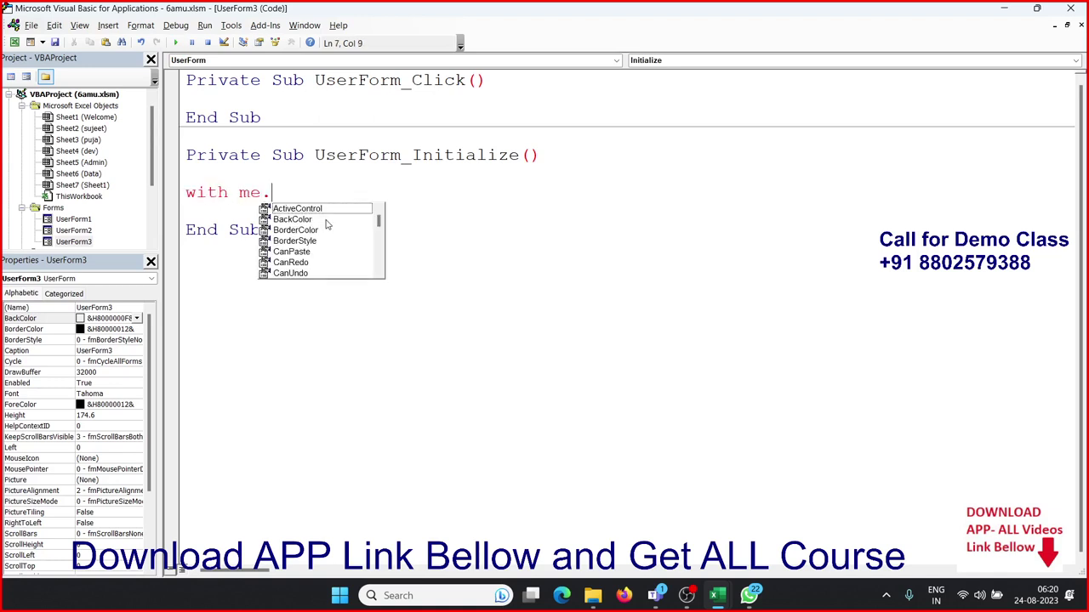
pyautogui.write('co')
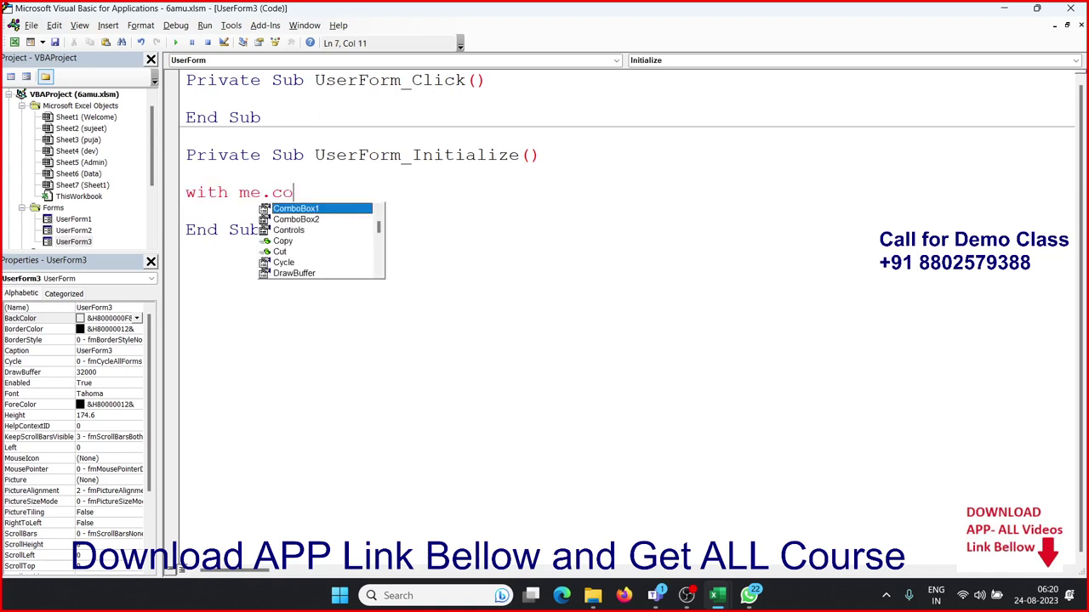
pyautogui.press('Down')
pyautogui.press('Tab')
pyautogui.press('Return')
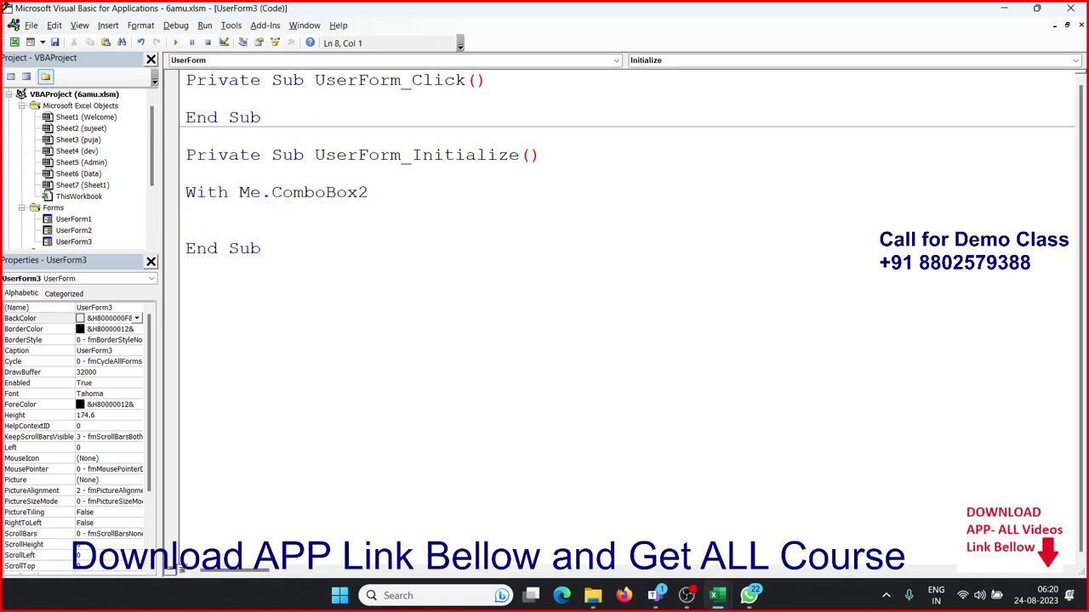
# Step: Add .AddItem lines for "Excel", "VBA" and "Dashboard", closing with an End If line
pyautogui.write('.ad')
pyautogui.press('Tab')
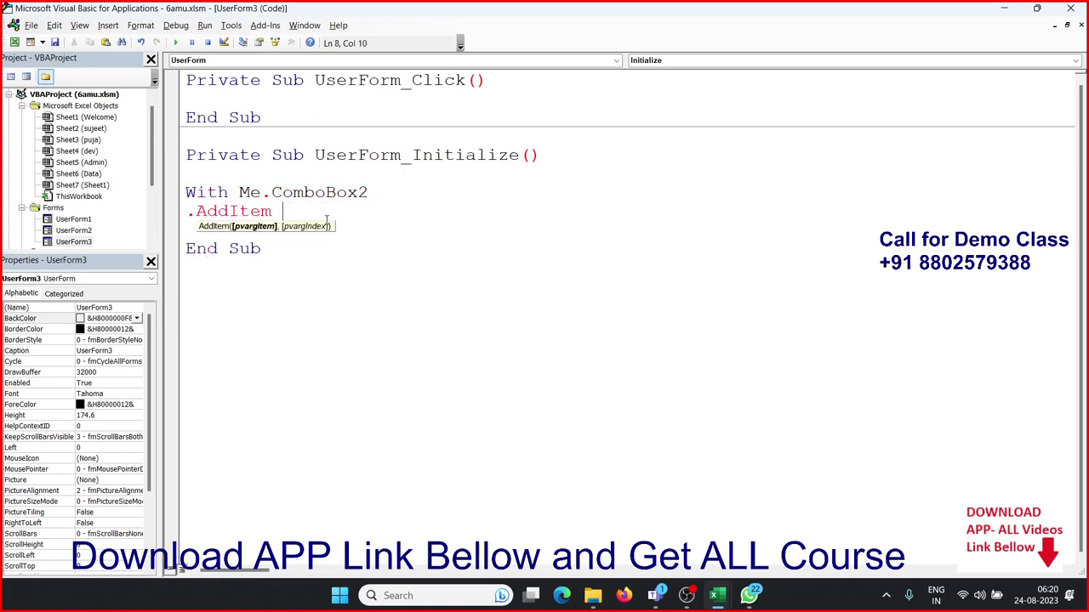
pyautogui.write('"')
pyautogui.write('Excel')
pyautogui.write('"')
pyautogui.press('Return')
pyautogui.write('.a')
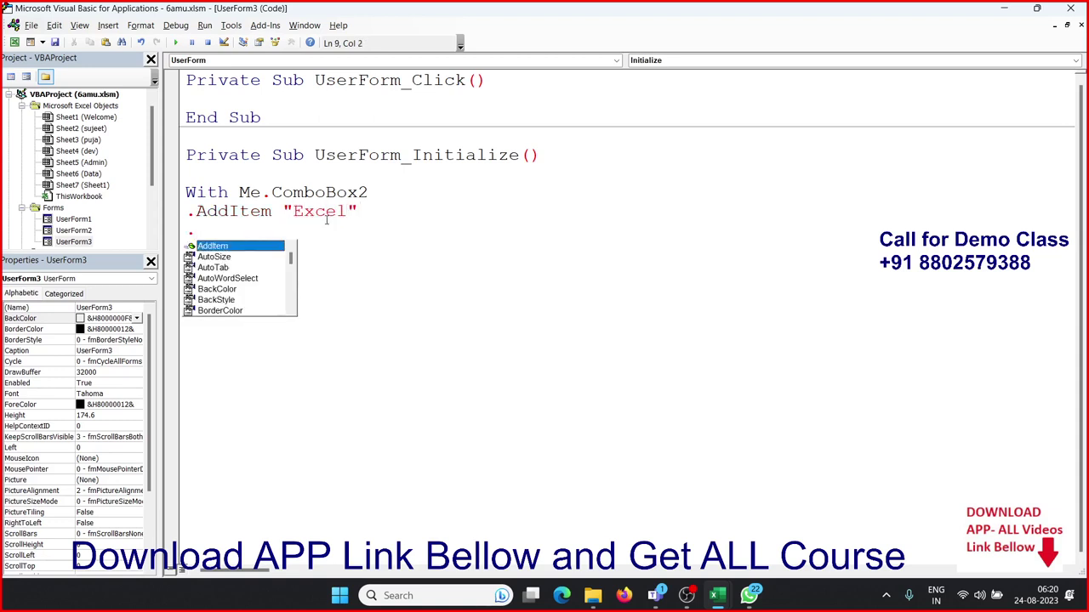
pyautogui.press('Tab')
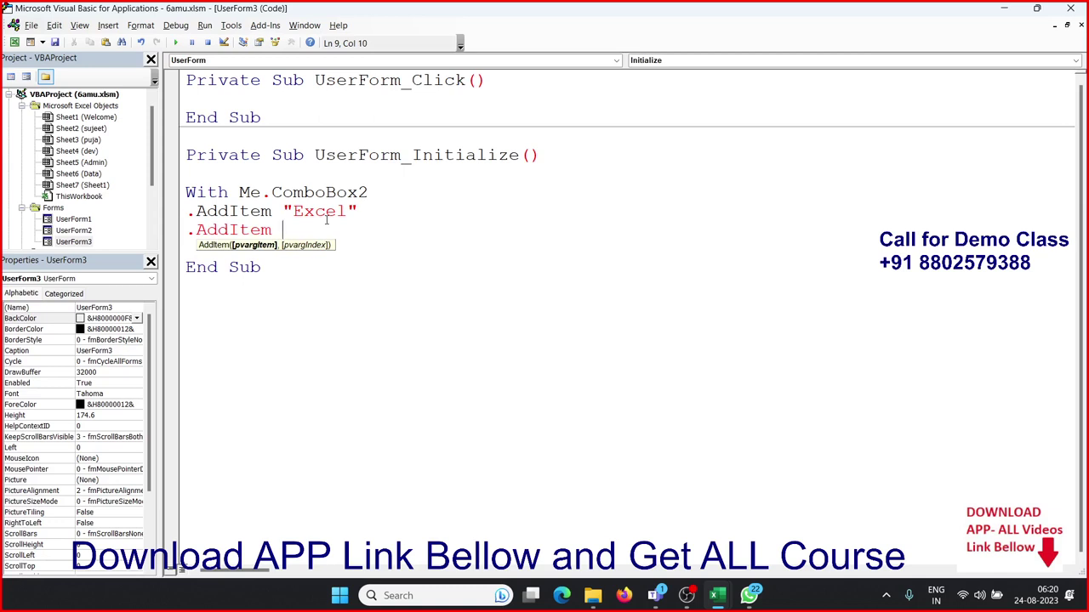
pyautogui.write('"')
pyautogui.write('VBA')
pyautogui.write('"')
pyautogui.press('Return')
pyautogui.write('.')
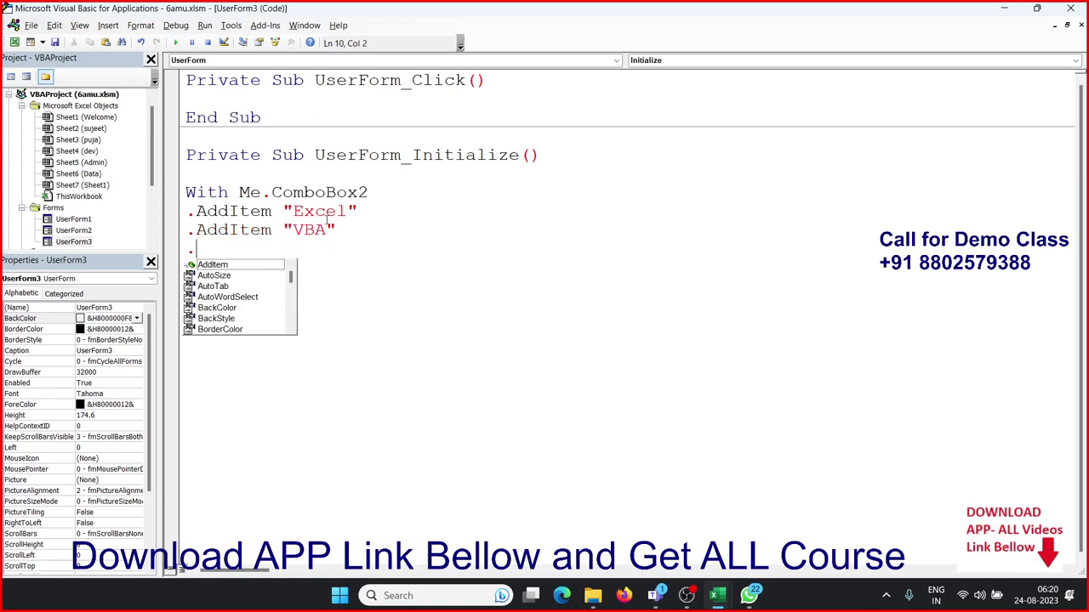
pyautogui.press('Tab')
pyautogui.write('"')
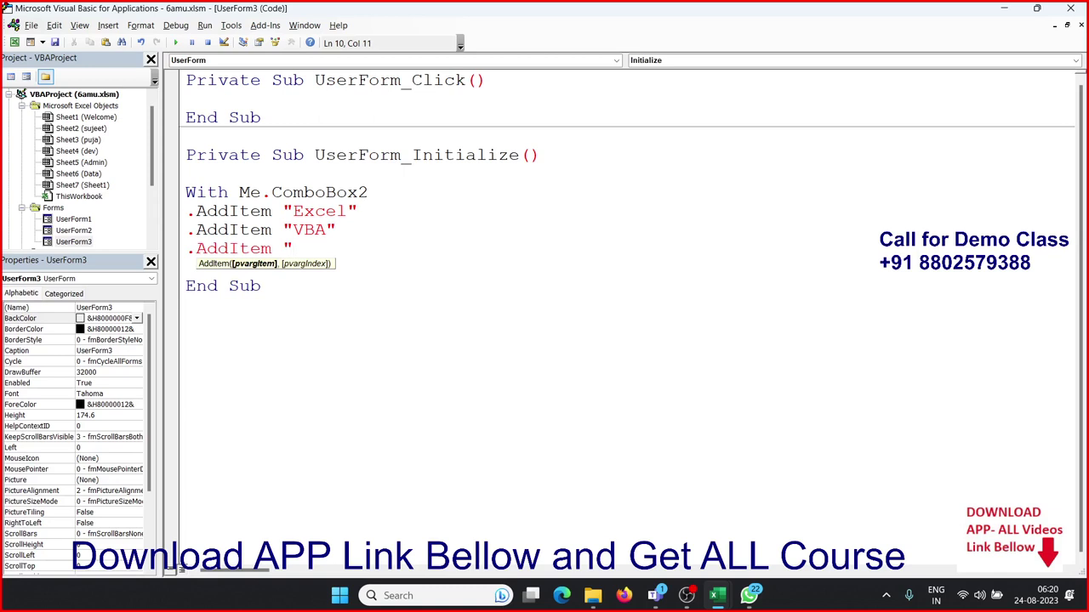
pyautogui.write('Dash')
pyautogui.write('board')
pyautogui.write('"')
pyautogui.press('Return')
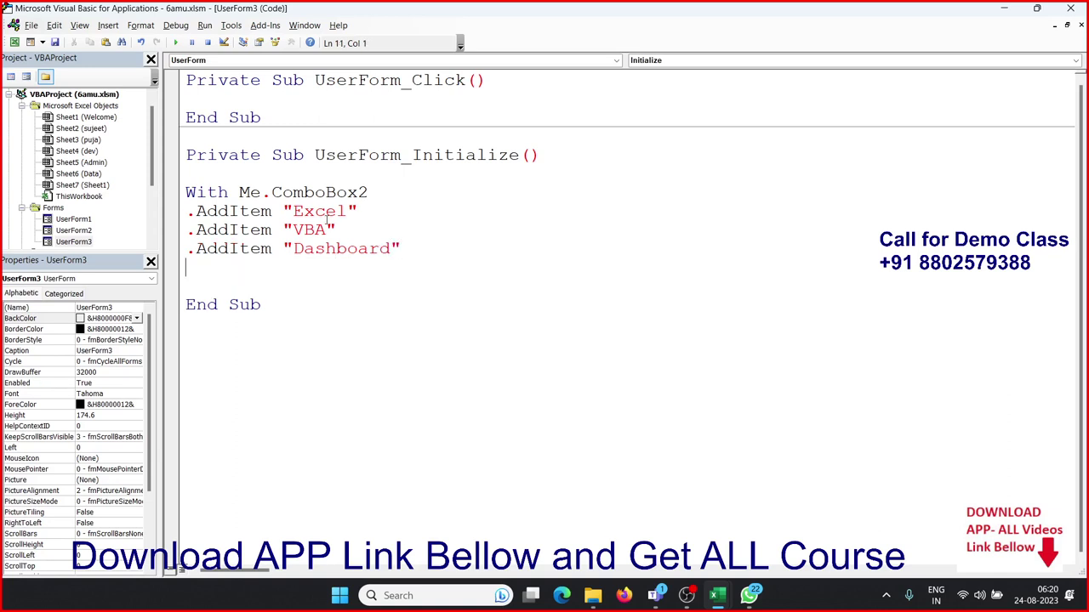
pyautogui.write('end if')
pyautogui.press('Return')
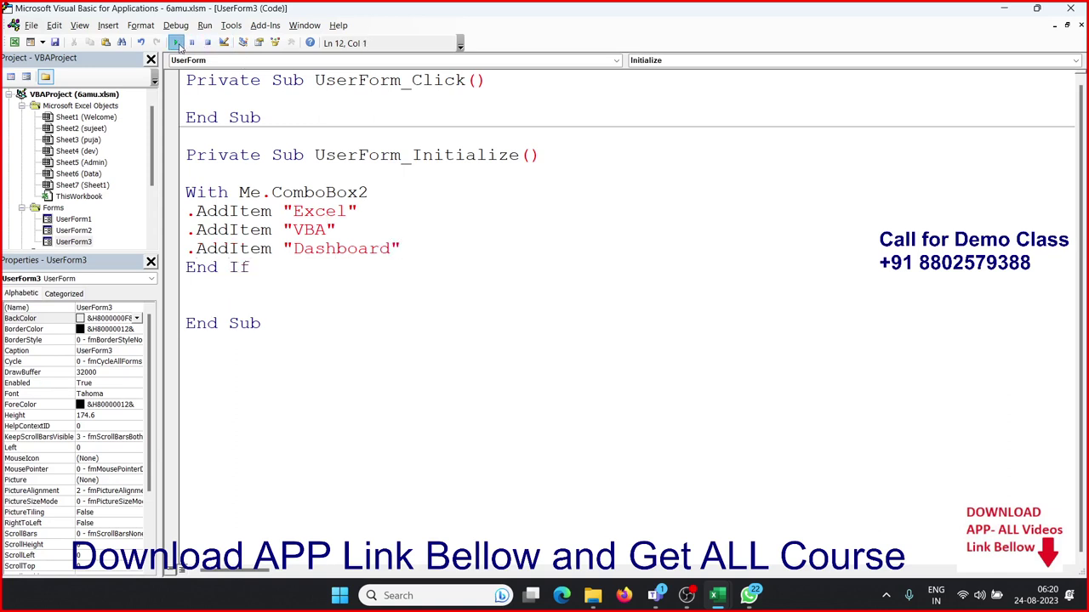
# Step: After the compile error, change End If to End With in the Initialize code
pyautogui.click(175, 42)
pyautogui.press('Return')
pyautogui.doubleClick(264, 267)
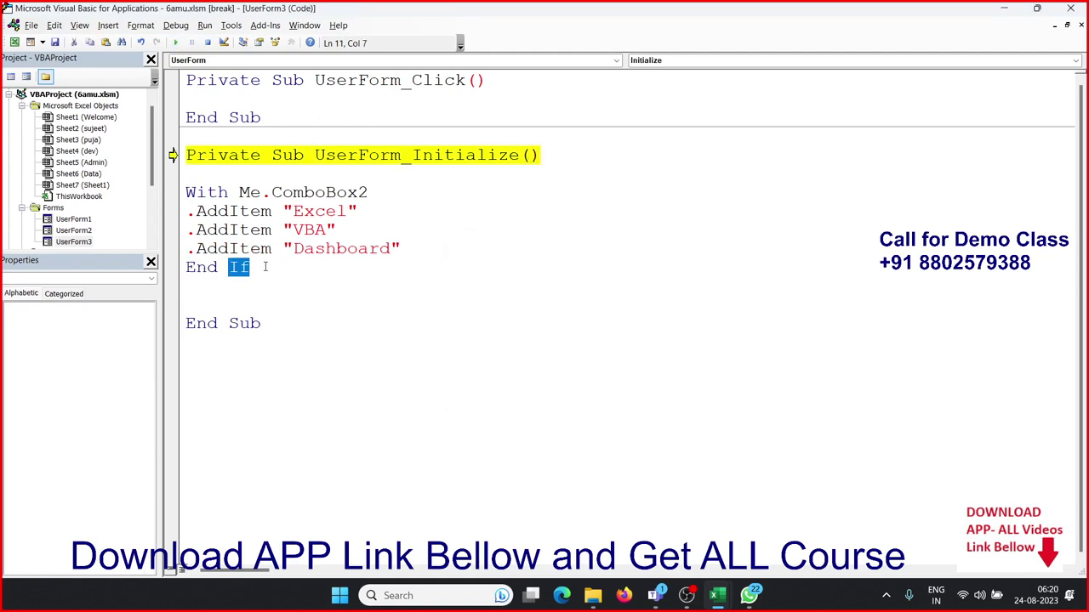
pyautogui.write('with')
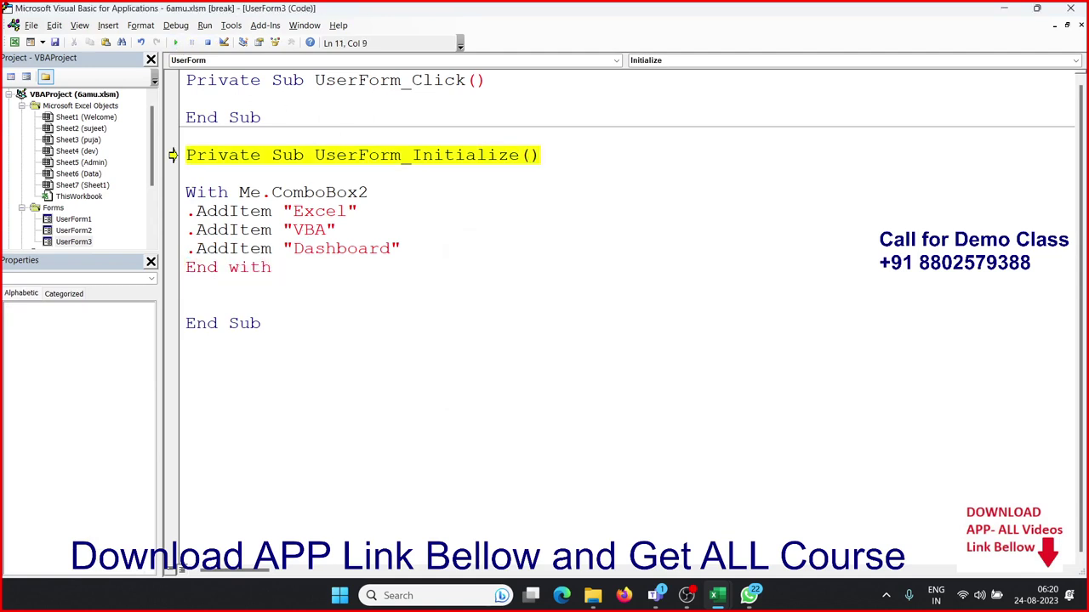
pyautogui.click(181, 82)
pyautogui.click(208, 43)
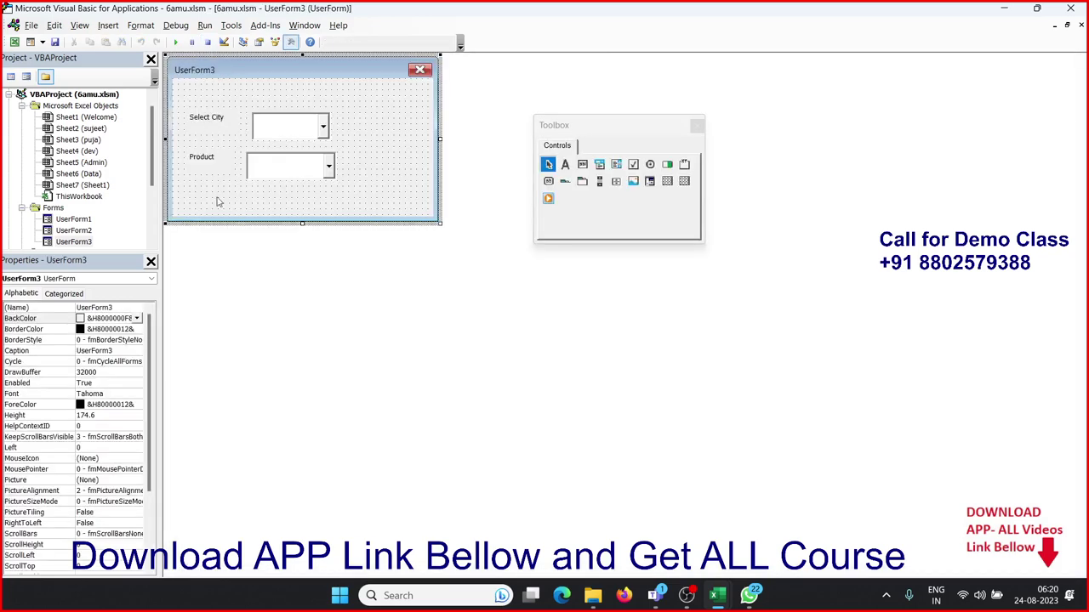
# Step: Run UserForm3, check both dropdowns, pick VBA under Product, then close the form
pyautogui.click(176, 41)
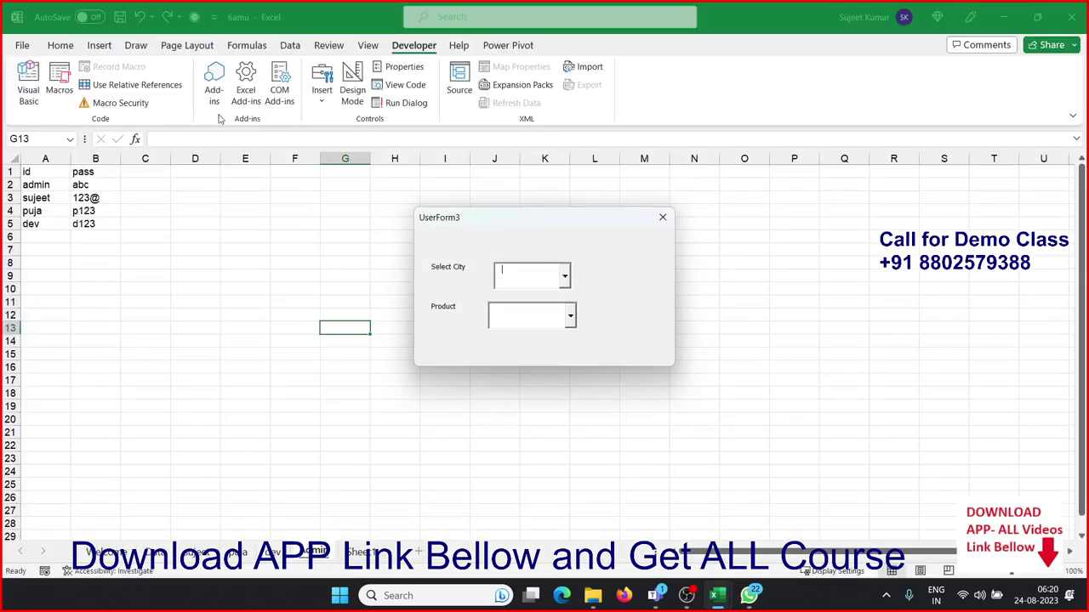
pyautogui.click(570, 318)
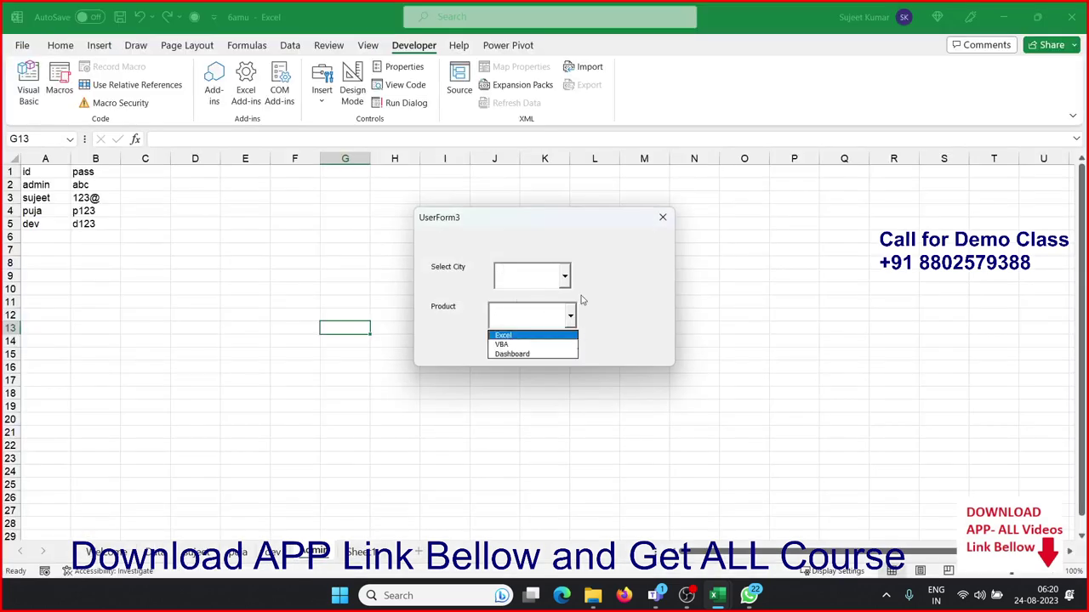
pyautogui.click(564, 275)
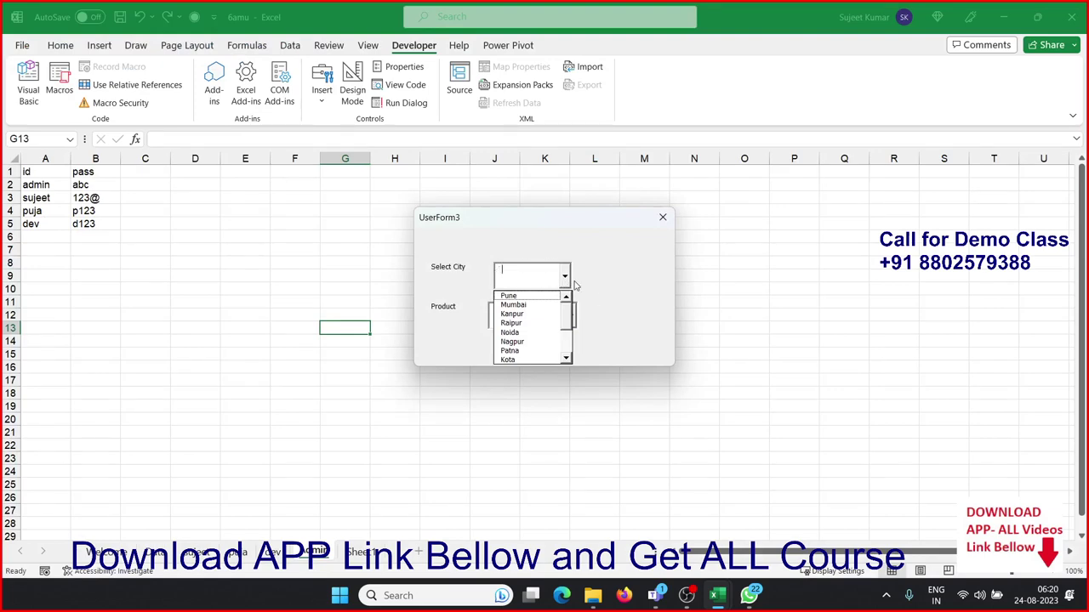
pyautogui.click(603, 287)
pyautogui.click(571, 316)
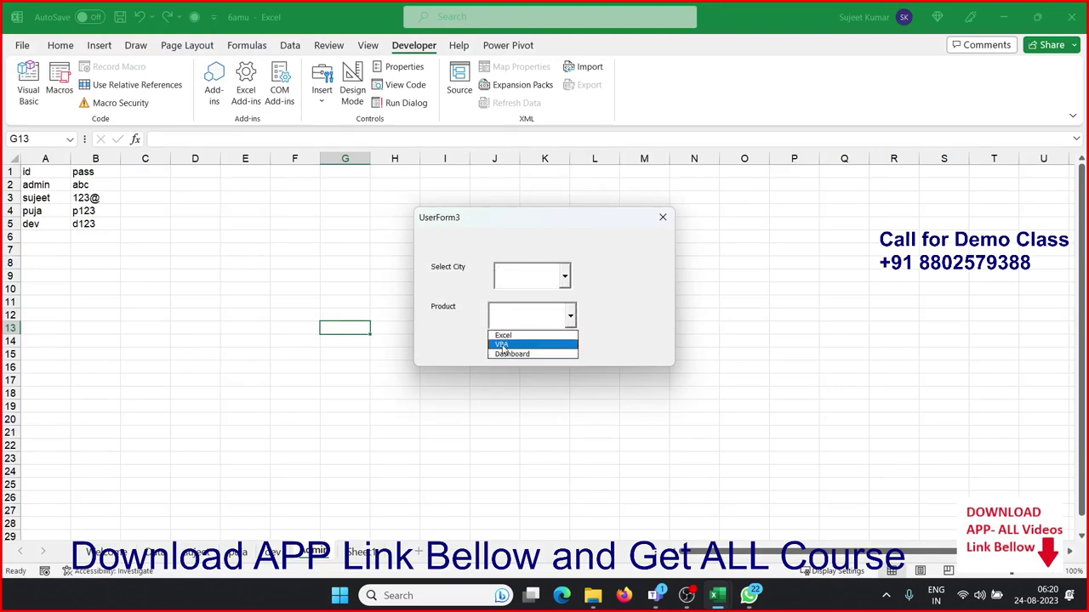
pyautogui.click(612, 334)
pyautogui.click(663, 216)
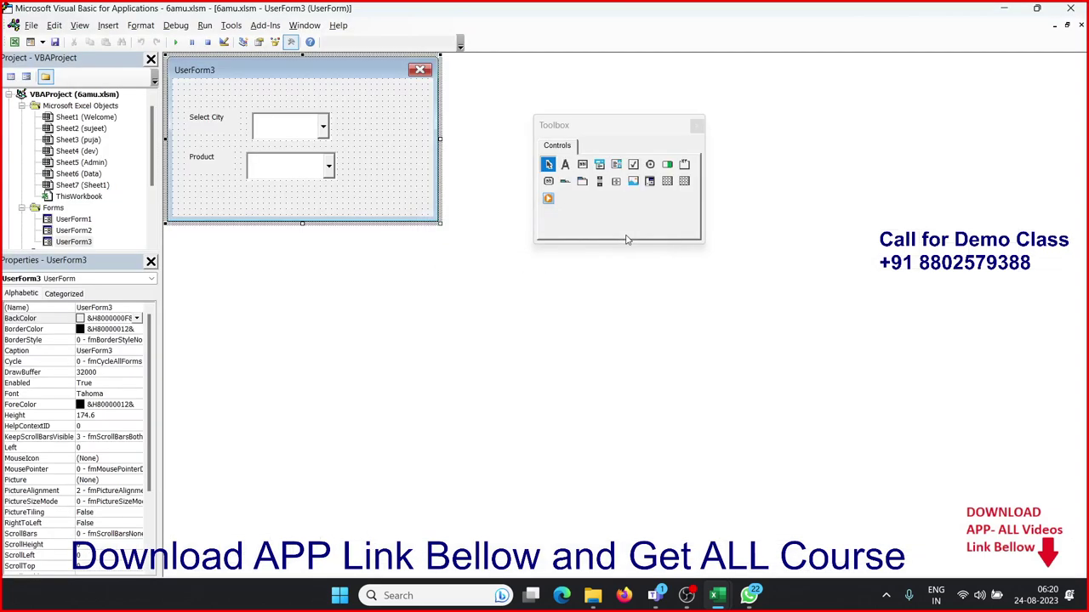
# Step: Enlarge UserForm3 and look over the id entries in column A of the sheet
pyautogui.moveTo(440, 224); pyautogui.dragTo(450, 249)
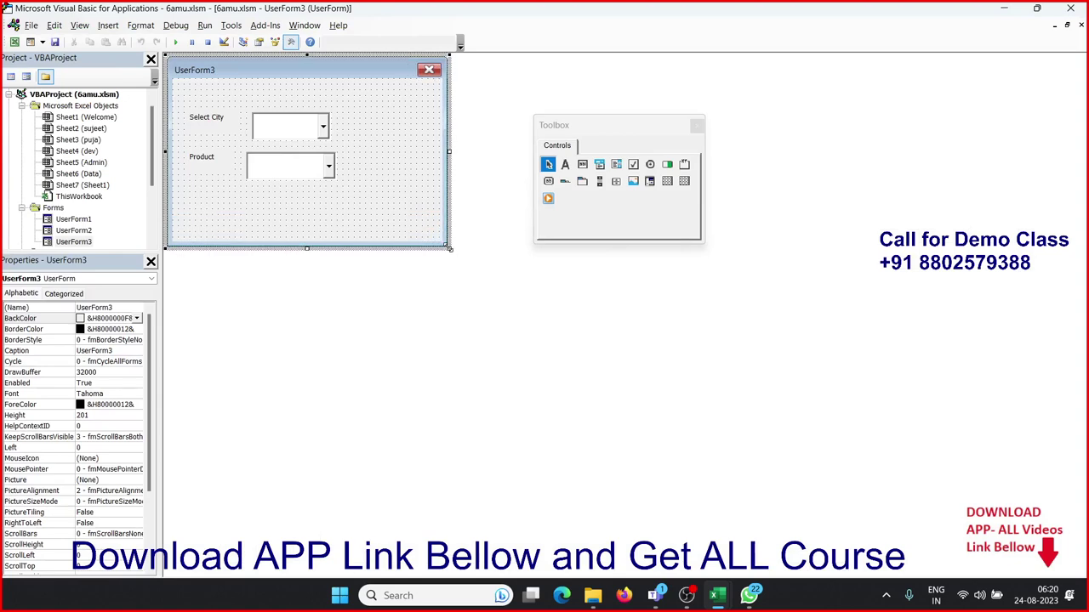
pyautogui.hotkey('alt', 'F11')
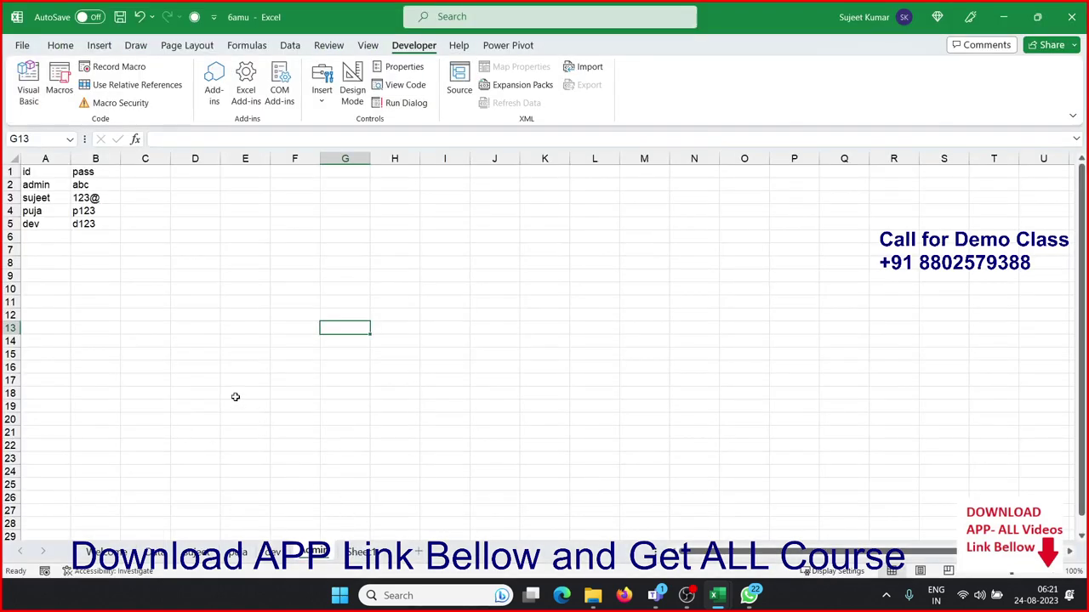
pyautogui.moveTo(48, 176); pyautogui.dragTo(45, 224)
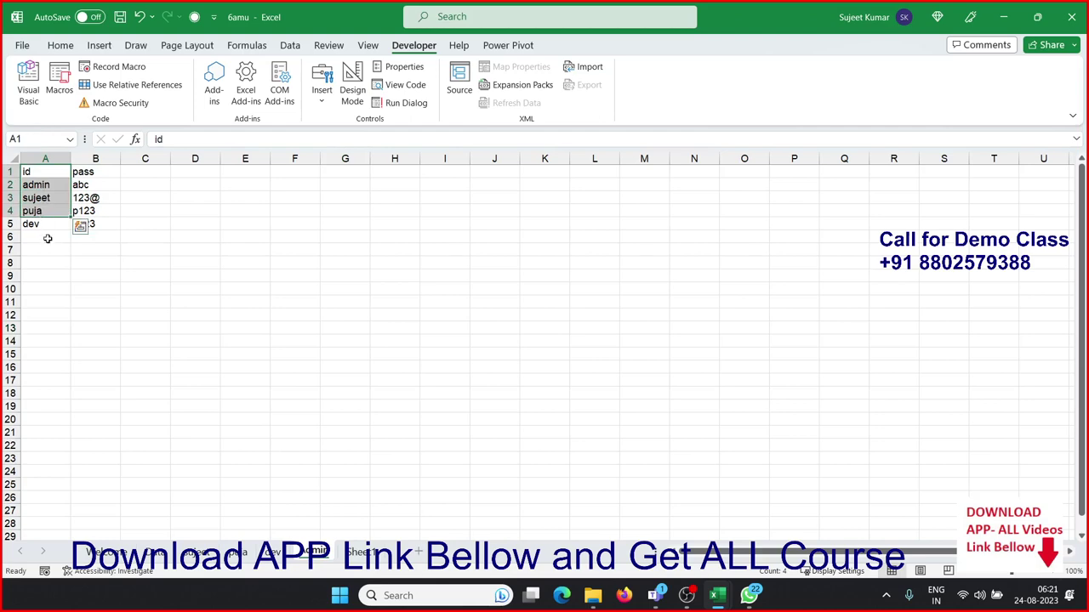
pyautogui.click(48, 240)
pyautogui.hotkey('alt', 'F11')
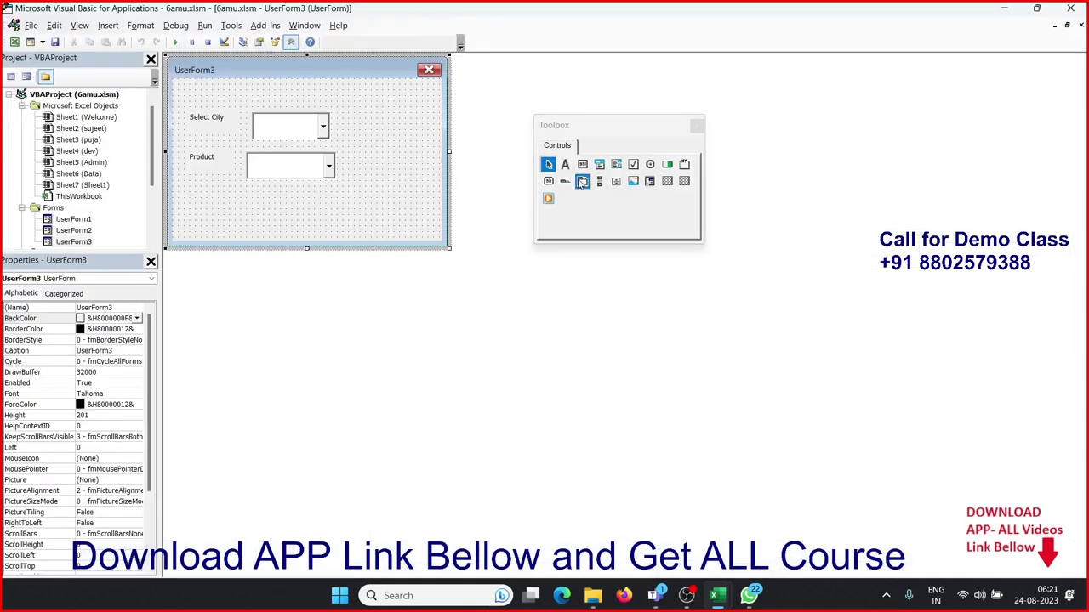
pyautogui.click(263, 134)
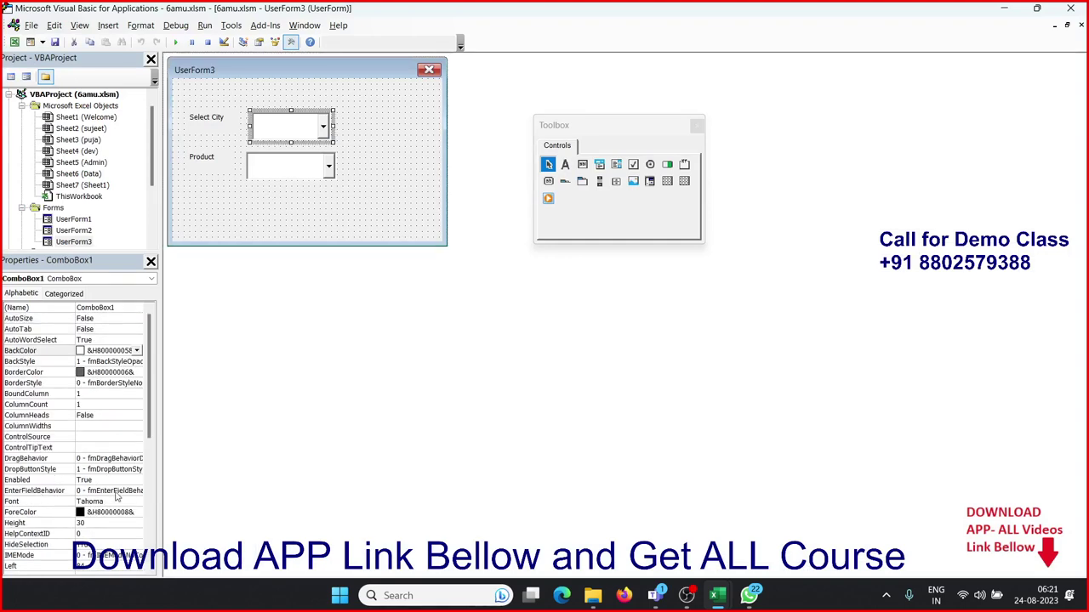
pyautogui.click(332, 219)
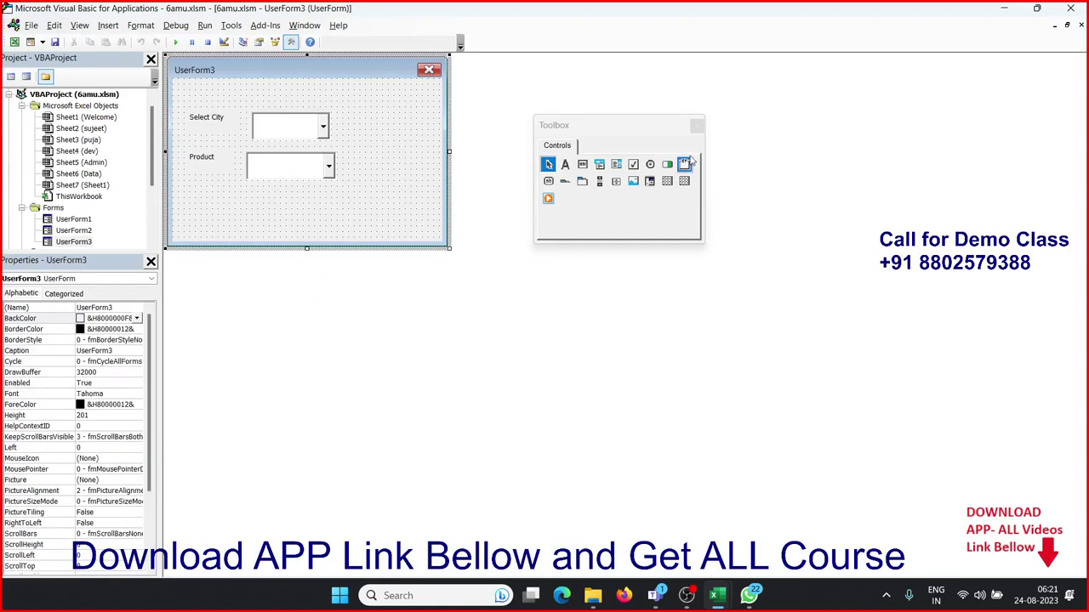
# Step: Draw ComboBox3 below Product with a label captioned ID to its left
pyautogui.click(599, 165)
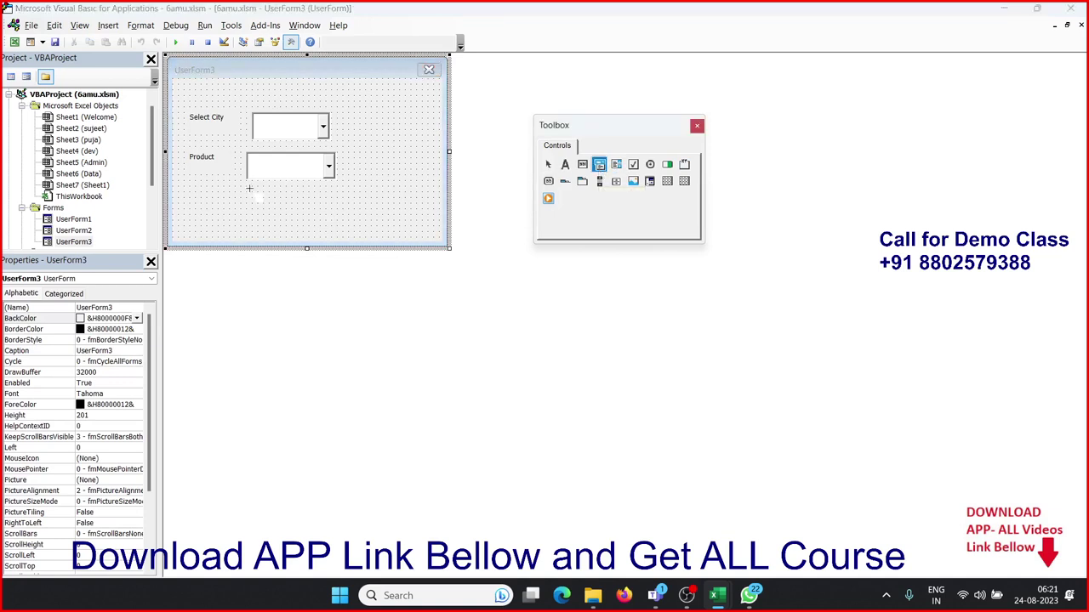
pyautogui.moveTo(249, 188); pyautogui.dragTo(338, 215)
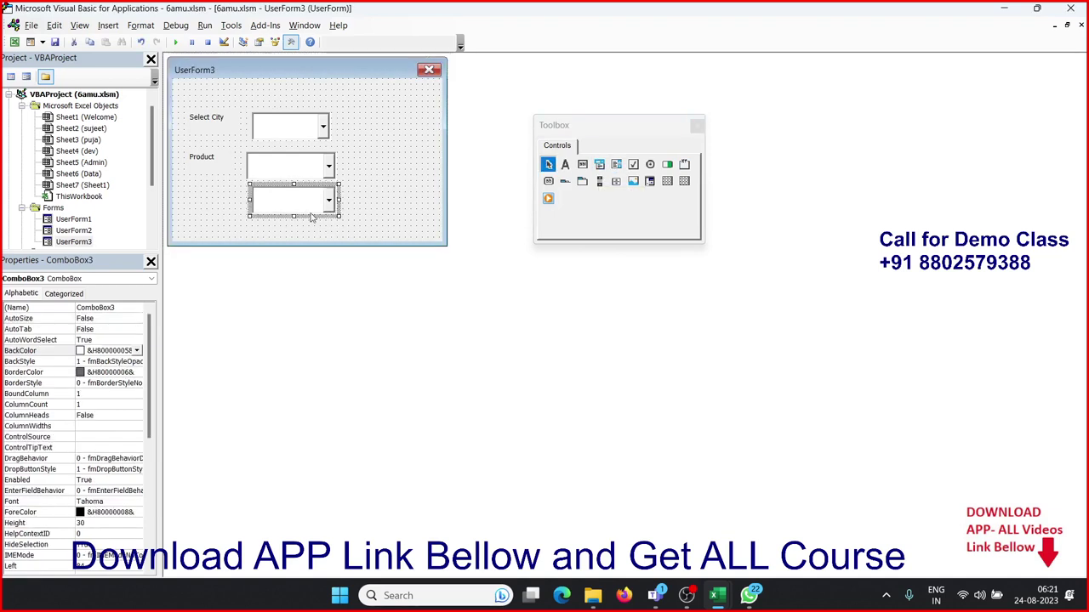
pyautogui.click(566, 167)
pyautogui.moveTo(184, 187); pyautogui.dragTo(233, 211)
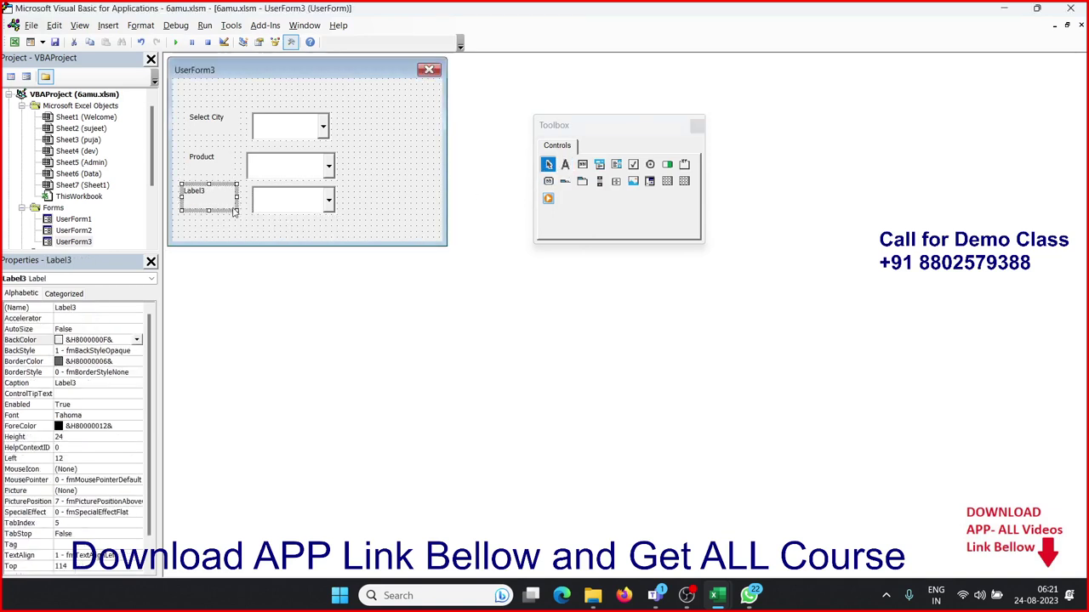
pyautogui.click(228, 194)
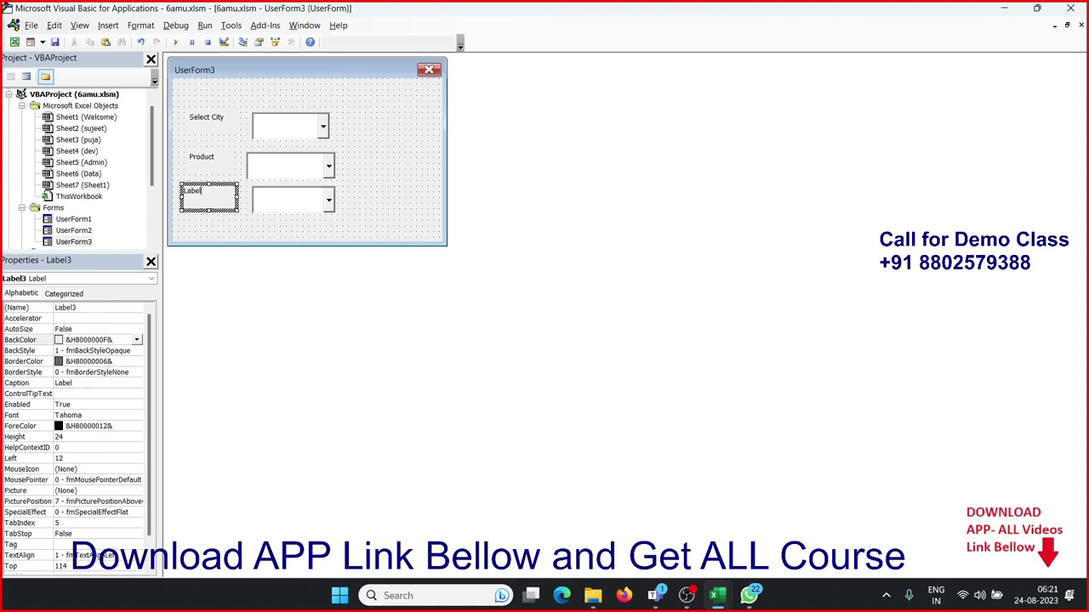
pyautogui.press('BackSpace')
pyautogui.press('BackSpace')
pyautogui.press('BackSpace')
pyautogui.write('Pu')
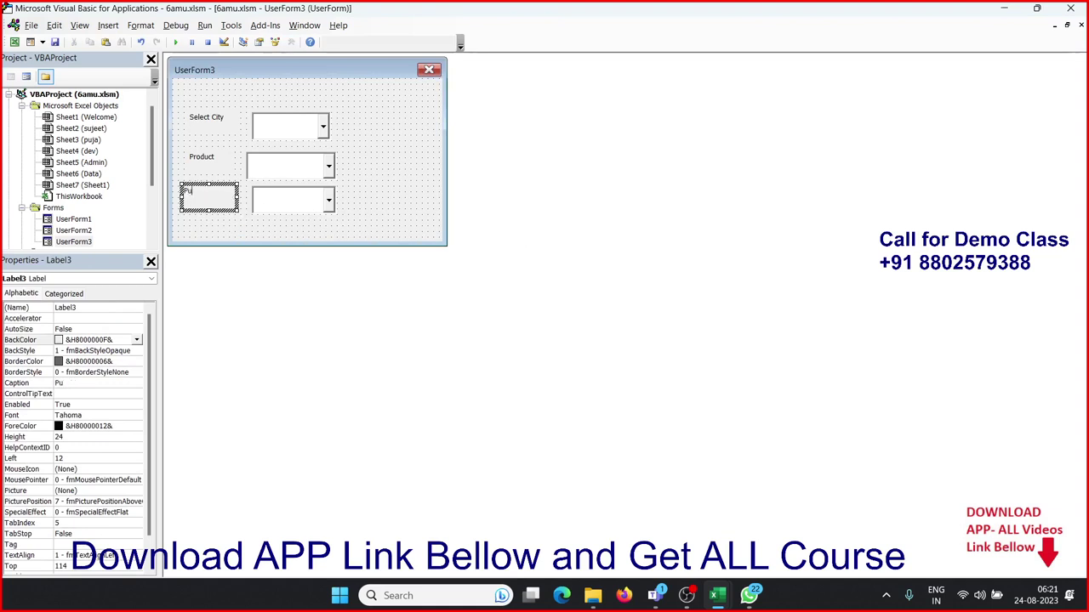
pyautogui.write('ja')
pyautogui.press('BackSpace')
pyautogui.press('BackSpace')
pyautogui.press('BackSpace')
pyautogui.click(375, 225)
pyautogui.click(269, 212)
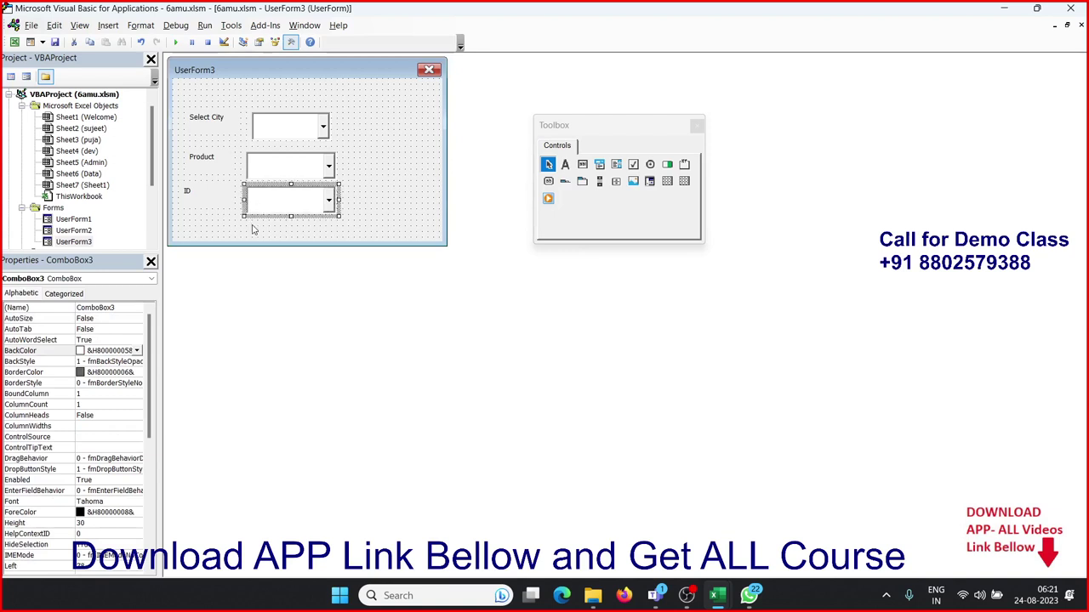
# Step: Add a For i = 2 To 5 … Next i loop to UserForm_Initialize
pyautogui.doubleClick(422, 211)
pyautogui.click(272, 307)
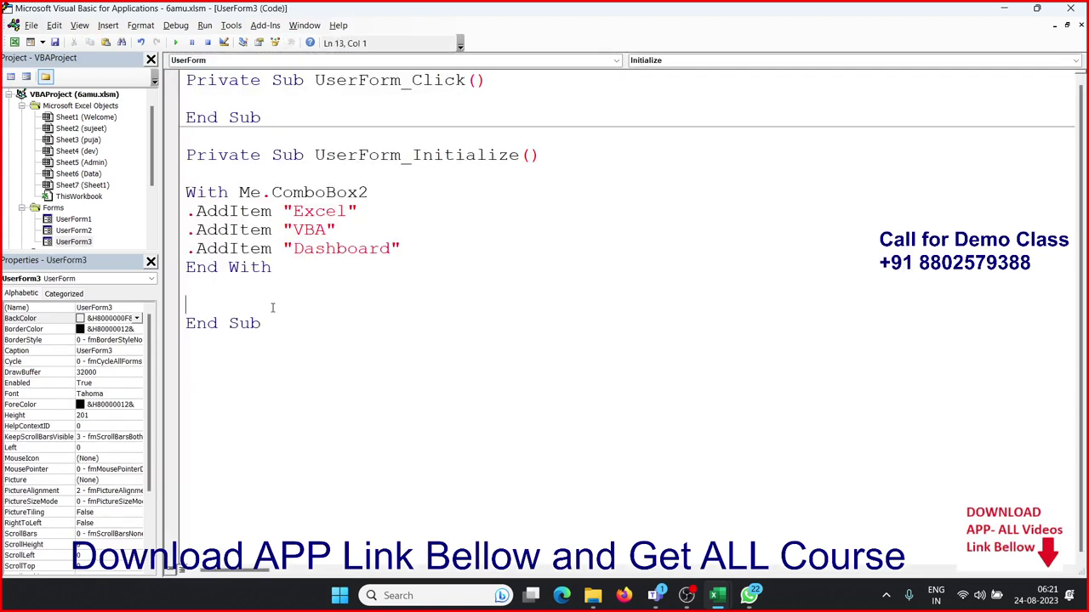
pyautogui.press('Return')
pyautogui.press('Return')
pyautogui.press('Up')
pyautogui.press('Up')
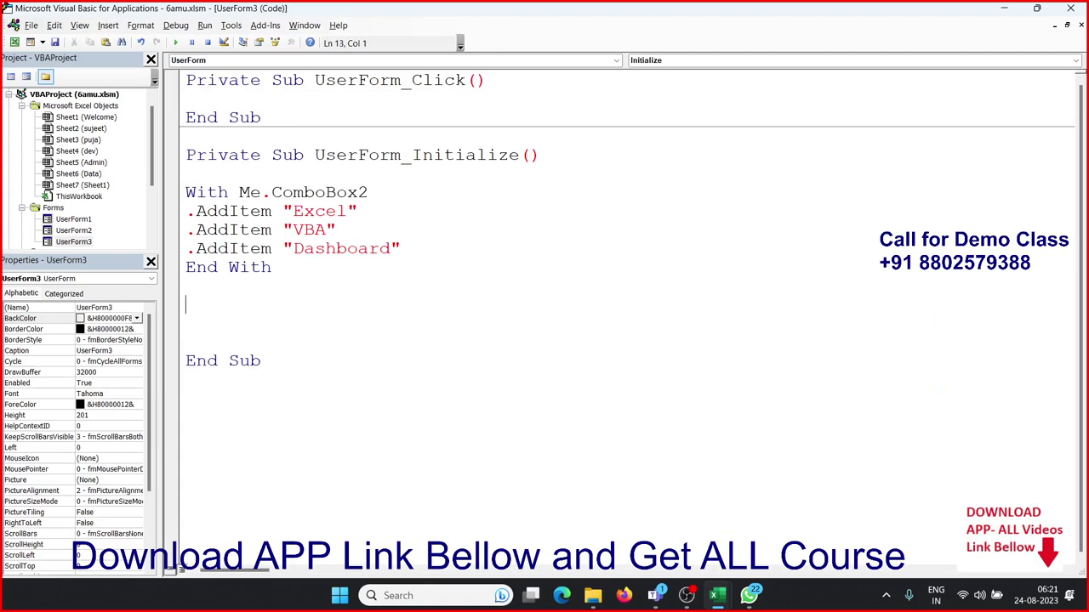
pyautogui.write('for 2 ')
pyautogui.write('to')
pyautogui.hotkey('ctrl', 'Left')
pyautogui.hotkey('ctrl', 'Left')
pyautogui.write('i =')
pyautogui.press('Right')
pyautogui.press('Right')
pyautogui.press('Right')
pyautogui.press('Right')
pyautogui.hotkey('alt', 'F11')
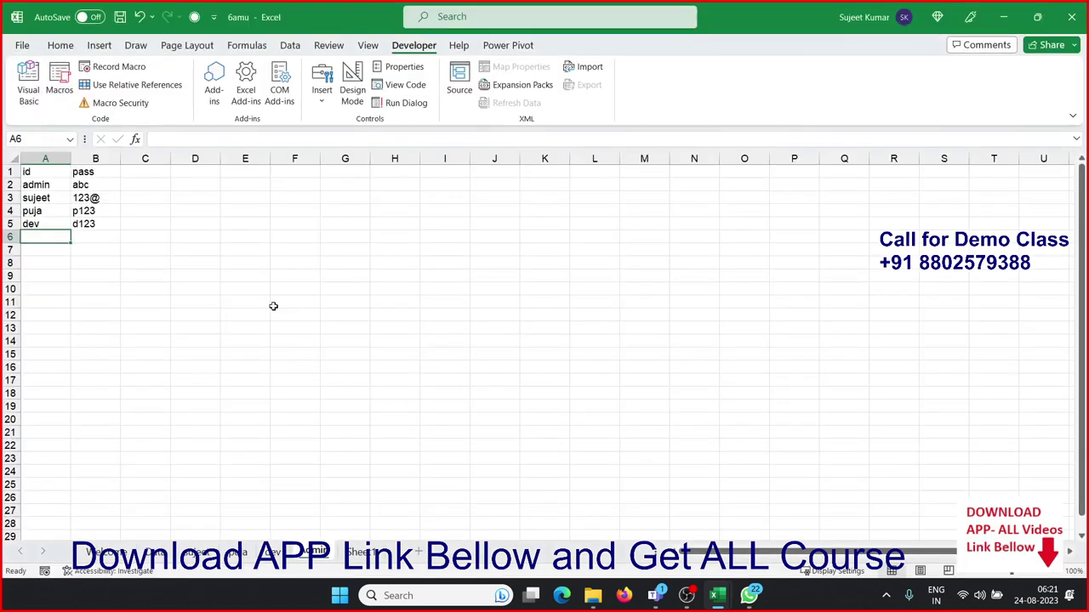
pyautogui.hotkey('alt', 'F11')
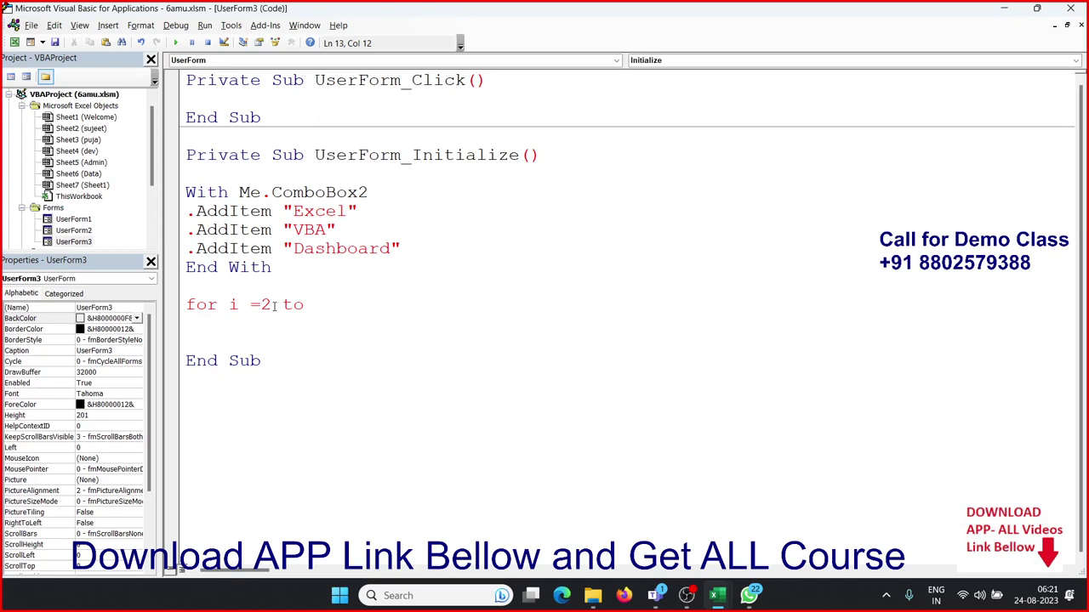
pyautogui.write('5')
pyautogui.press('Return')
pyautogui.press('Return')
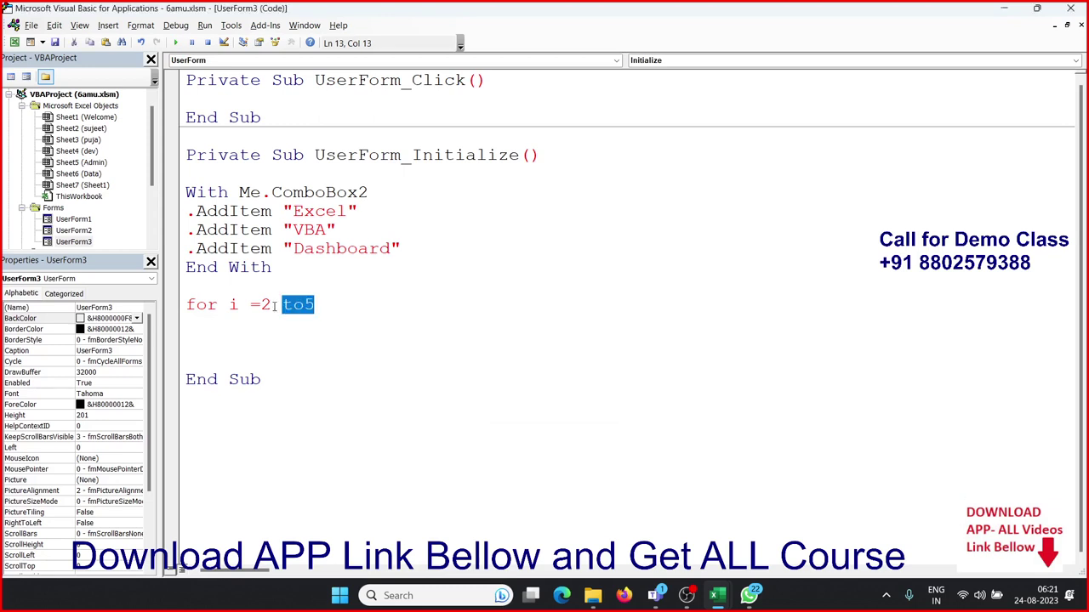
pyautogui.press('Right')
pyautogui.press('Left')
pyautogui.press('Down')
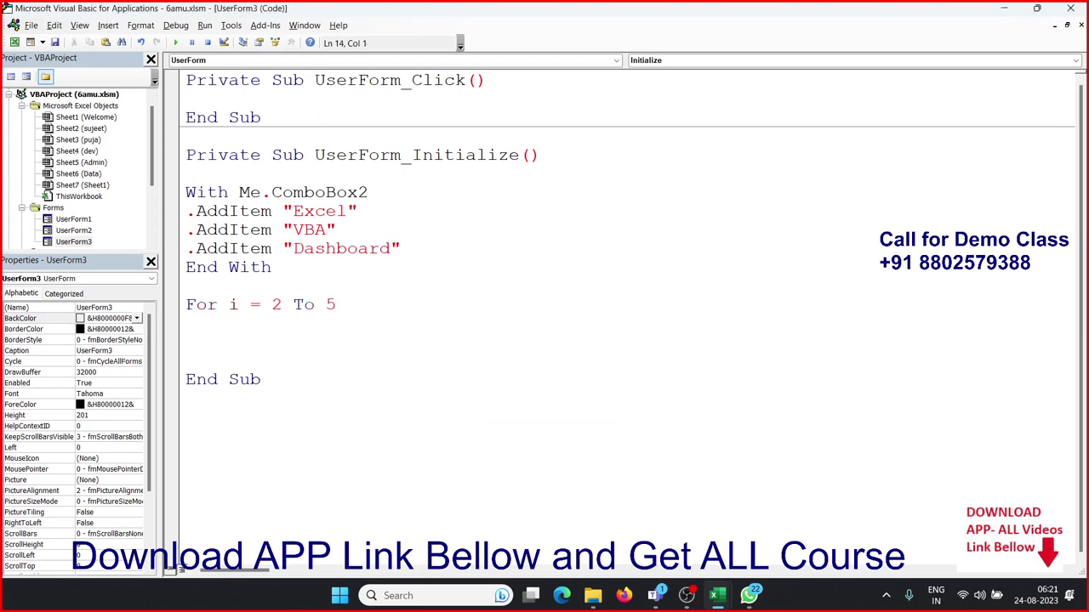
pyautogui.press('Return')
pyautogui.press('Return')
pyautogui.write('next')
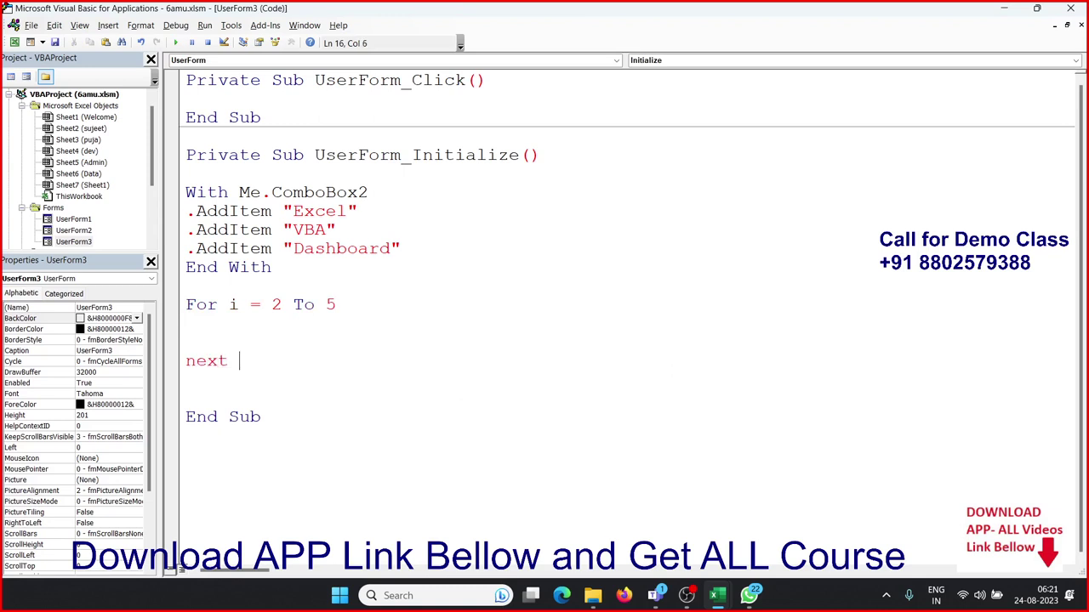
pyautogui.write('i')
# Step: Fill the loop body with Me.ComboBox3.AddItem Cells(i, 1)
pyautogui.click(186, 341)
pyautogui.write('me.com')
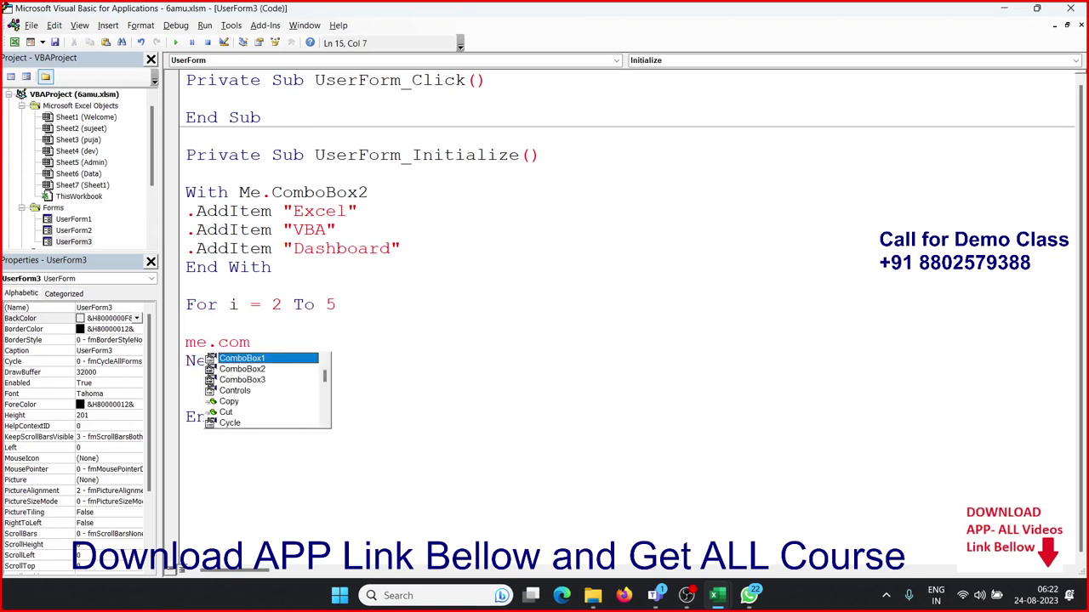
pyautogui.press('Down')
pyautogui.press('Down')
pyautogui.press('Tab')
pyautogui.write('.')
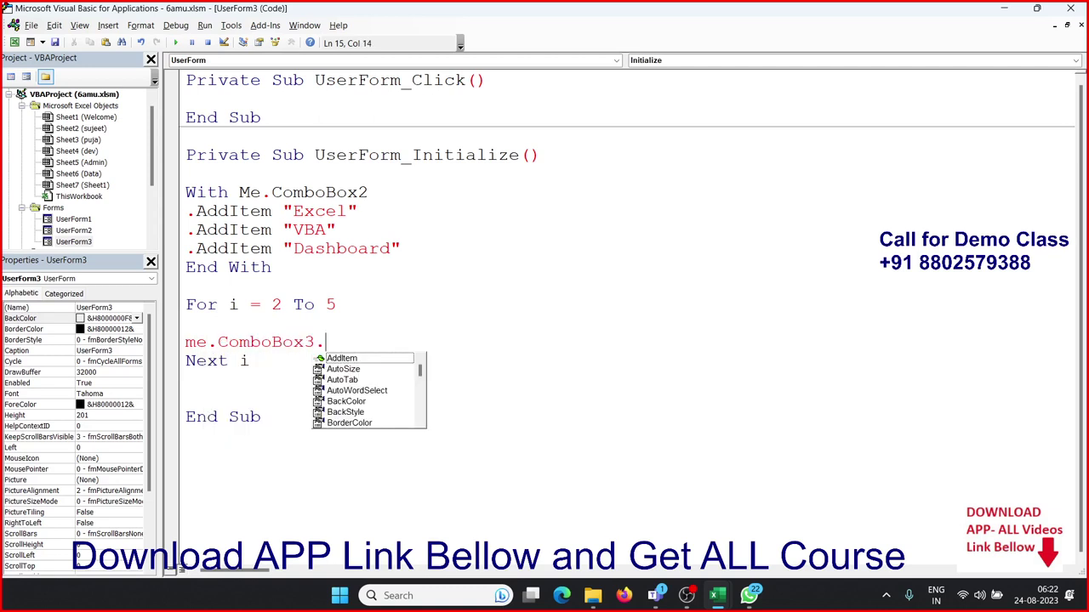
pyautogui.write('ad')
pyautogui.press('Tab')
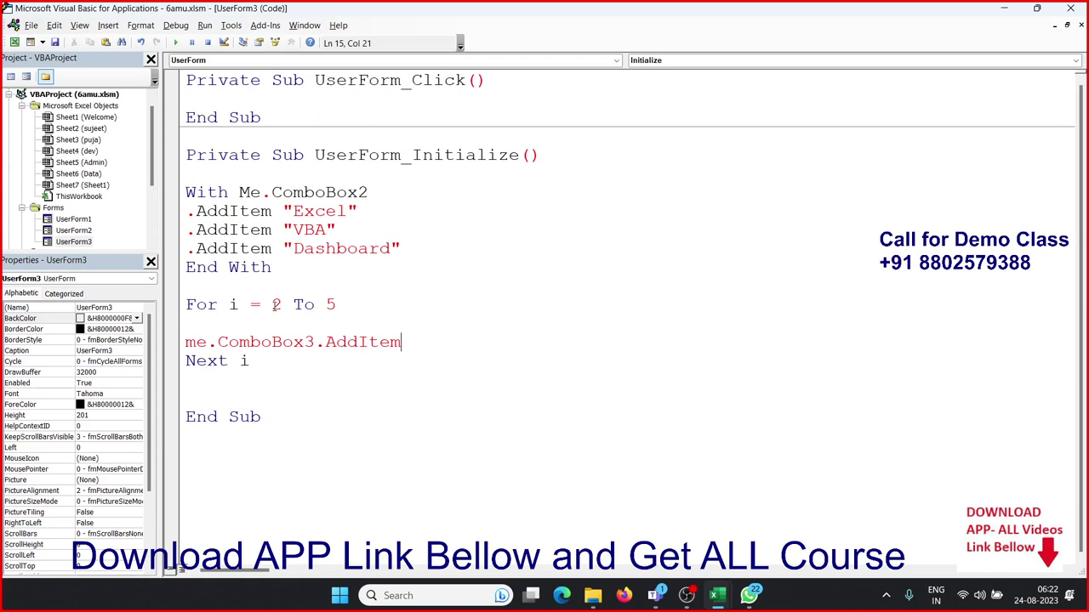
pyautogui.write(' cel')
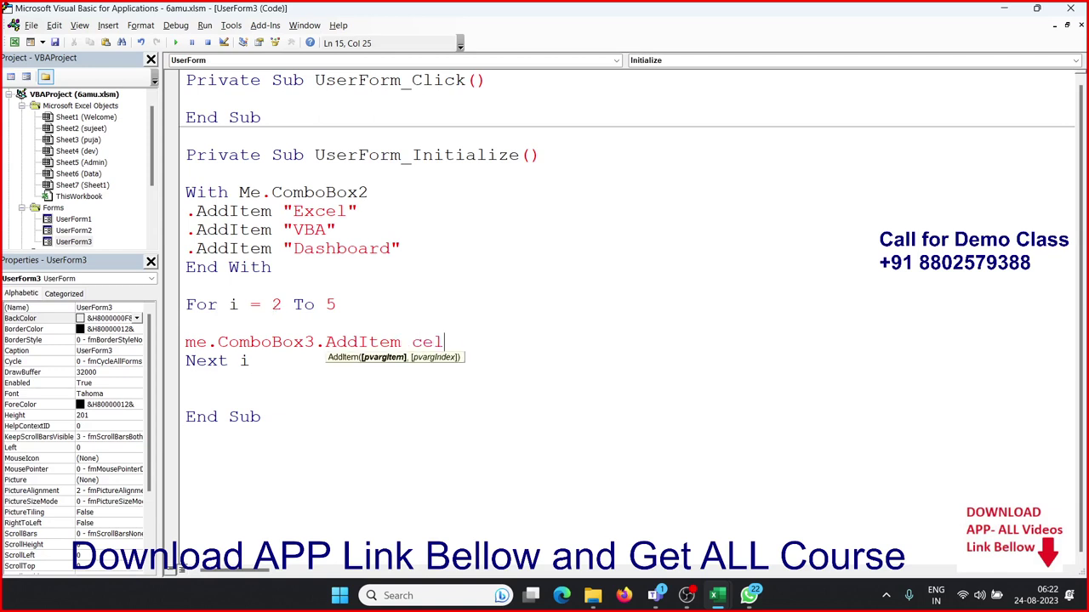
pyautogui.write('ls(i')
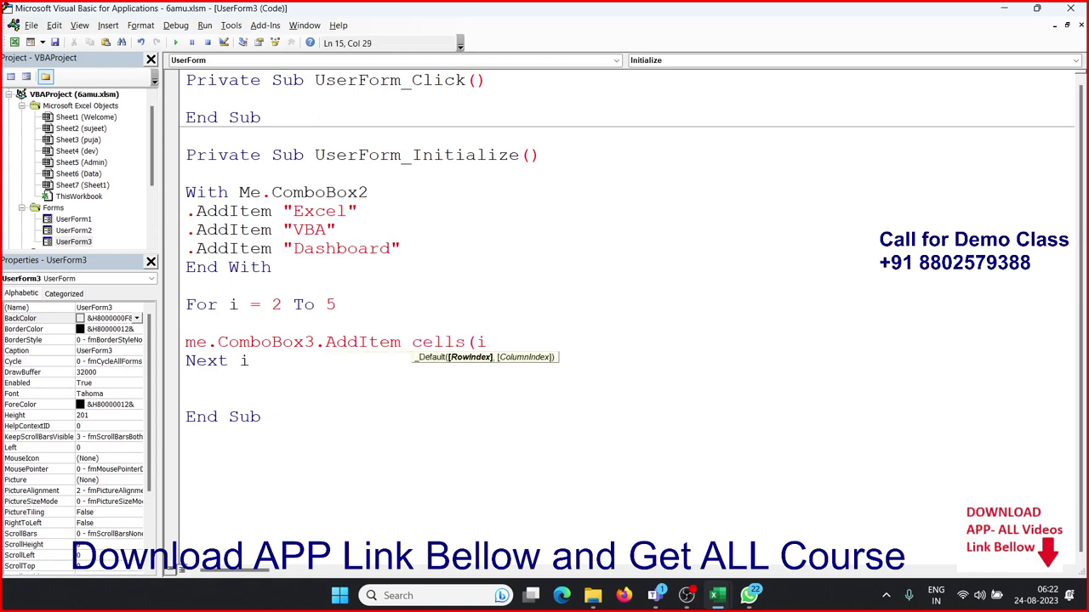
pyautogui.write(',1)')
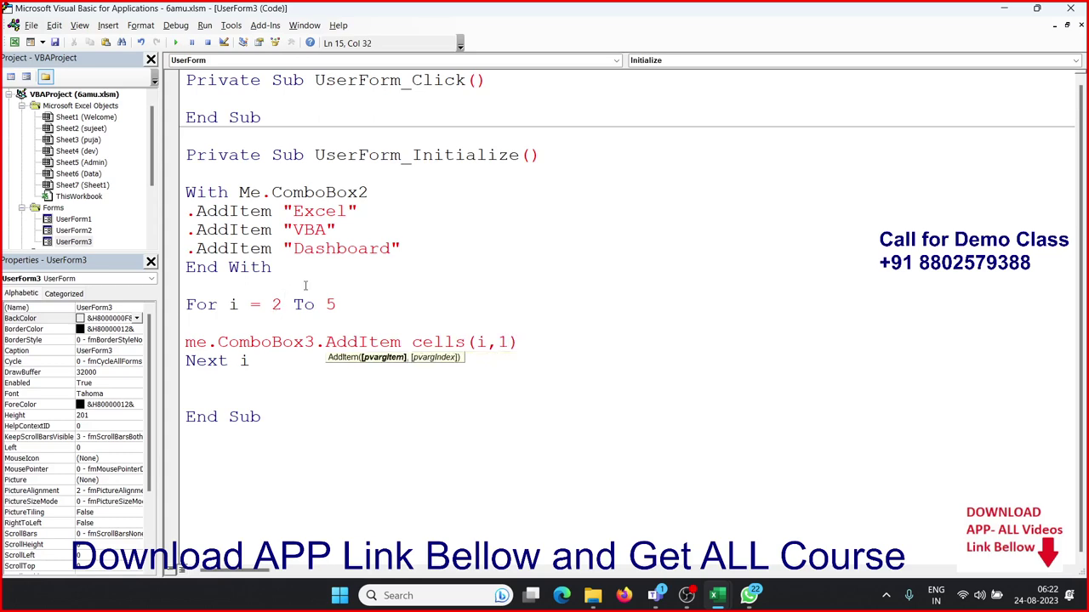
pyautogui.click(305, 286)
# Step: Run UserForm3 and confirm the ID list shows the four column-A ids
pyautogui.click(175, 42)
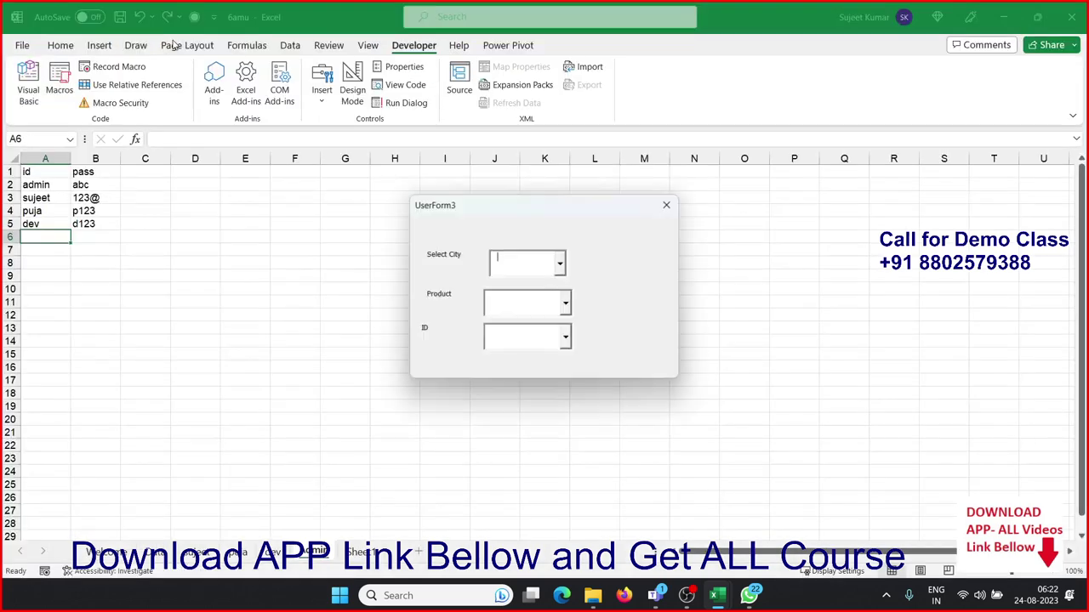
pyautogui.click(567, 340)
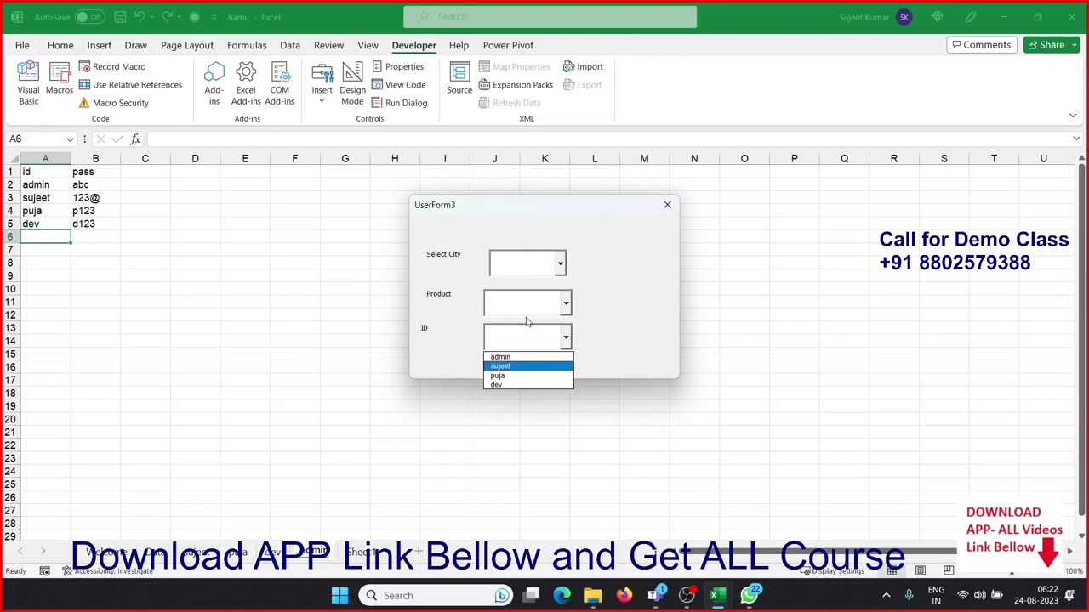
pyautogui.click(636, 276)
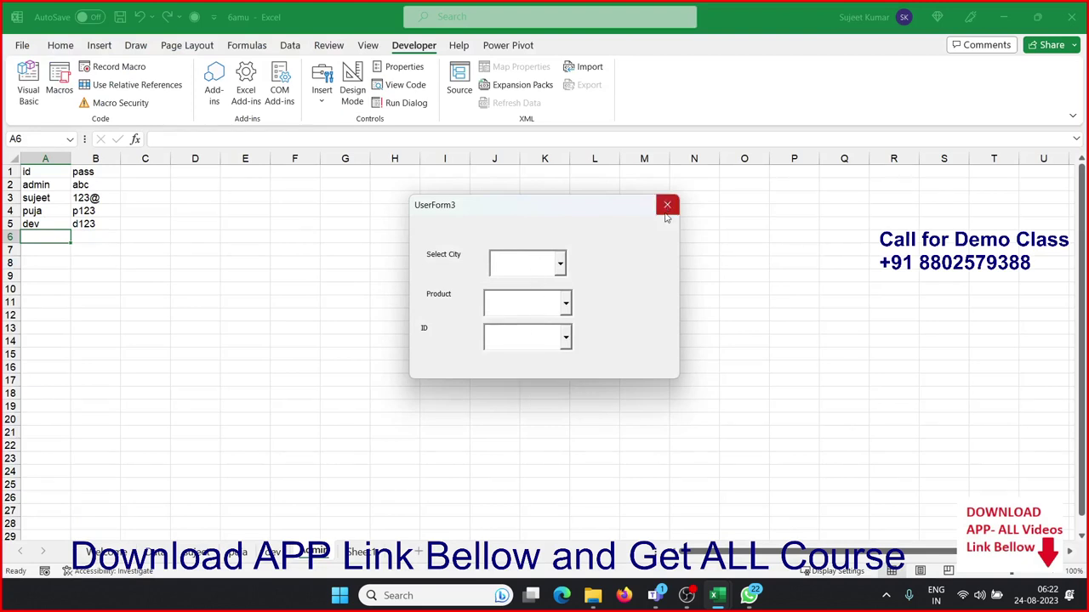
pyautogui.click(567, 339)
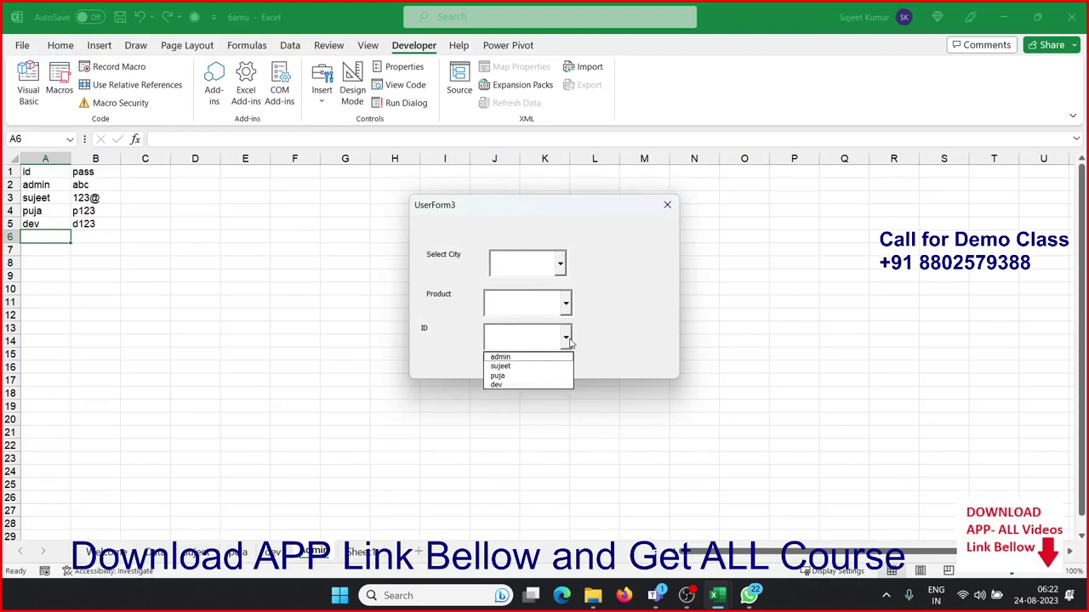
pyautogui.click(566, 338)
# Step: Close the running form and go to Sheet1 in Excel
pyautogui.click(666, 205)
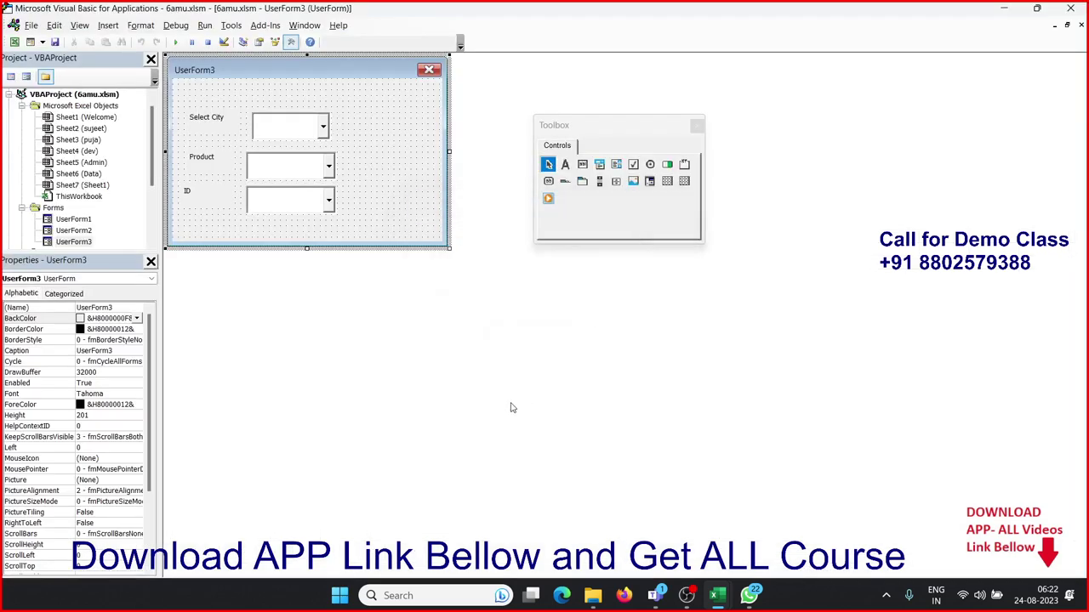
pyautogui.hotkey('alt', 'F11')
pyautogui.click(361, 552)
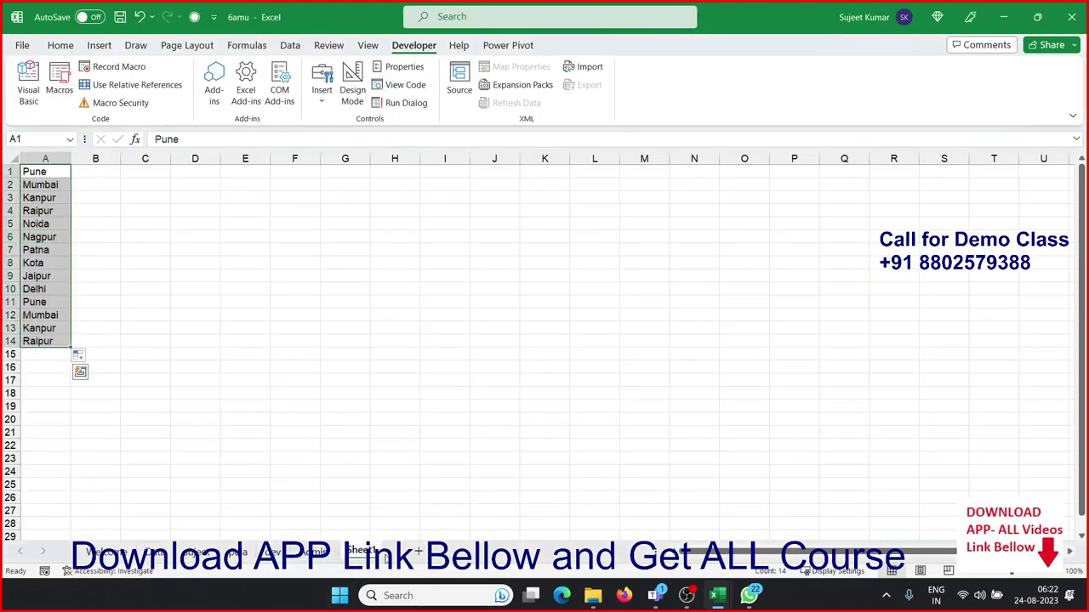
# Step: Add a new sheet with City and Name headers in A1 and B1
pyautogui.click(418, 551)
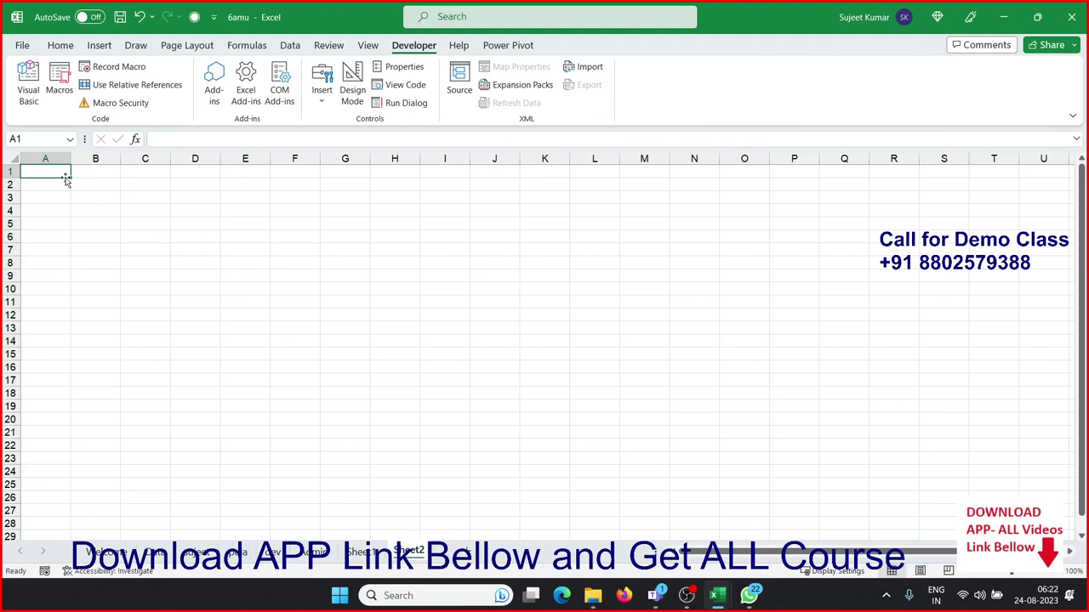
pyautogui.write('City')
pyautogui.press('Tab')
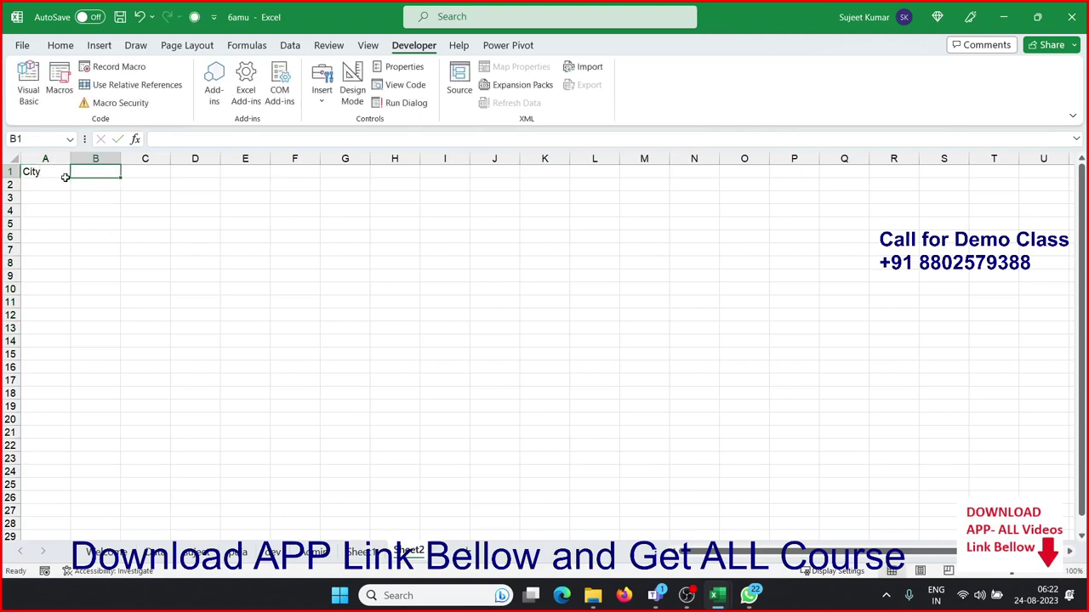
pyautogui.write('NAme')
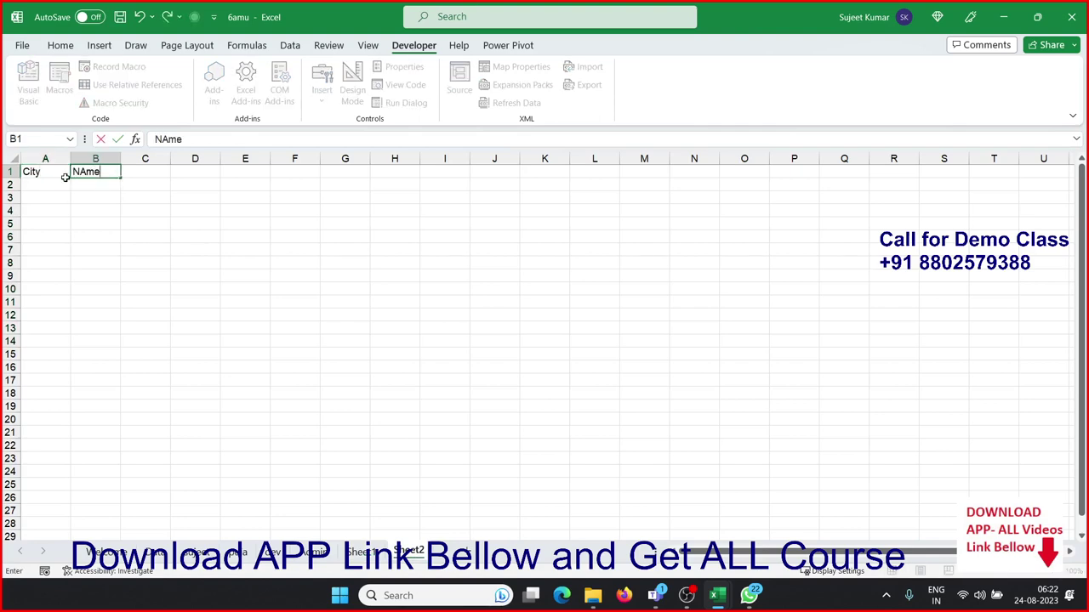
pyautogui.press('Tab')
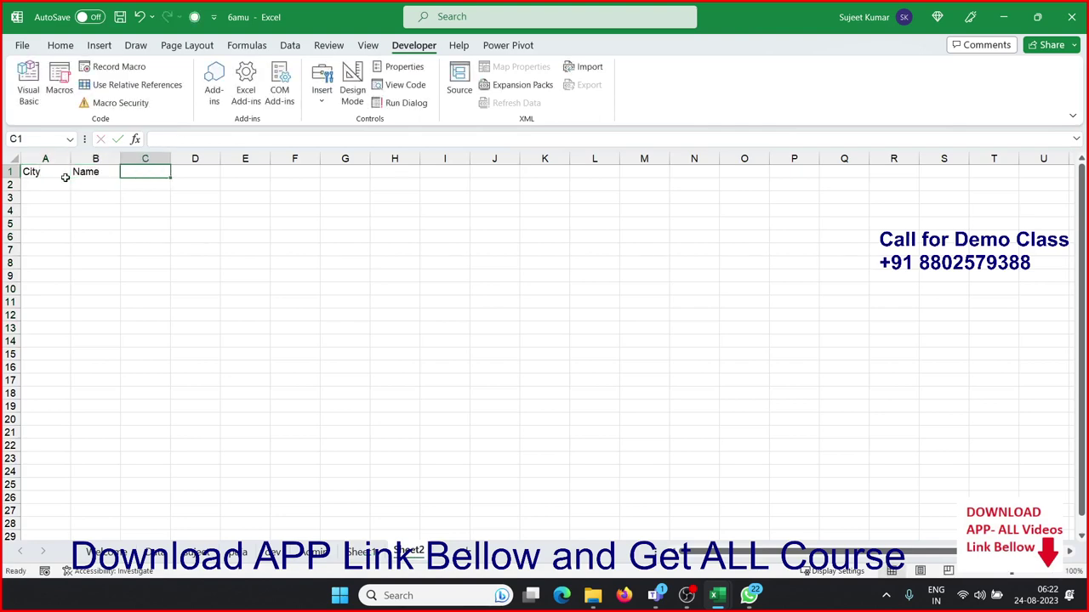
# Step: Enter Pune in A2 and fill the city list down column A to row 160
pyautogui.press('Down')
pyautogui.press('Left')
pyautogui.press('Left')
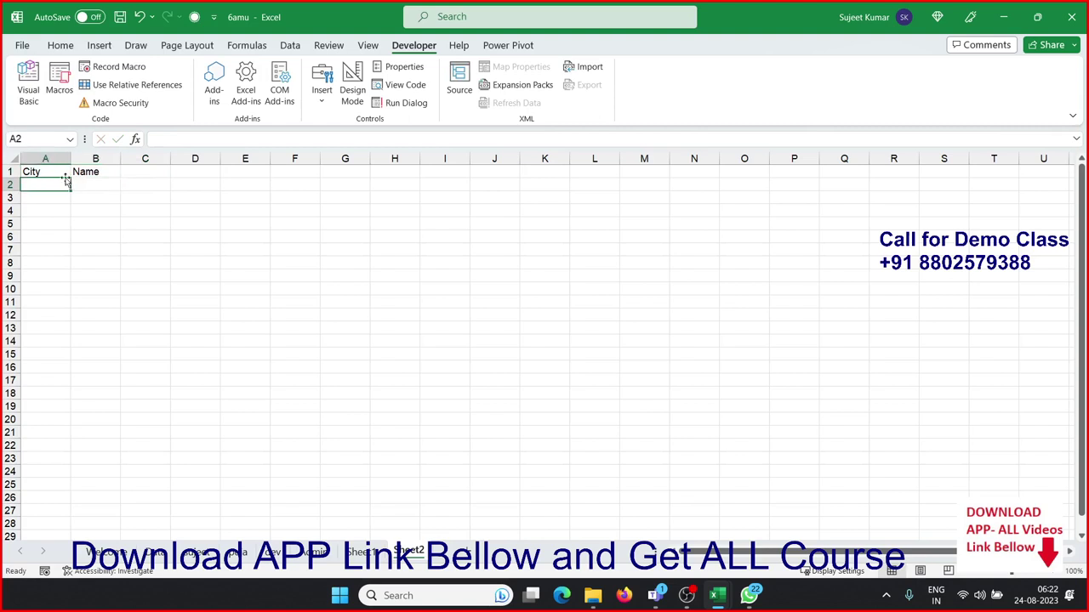
pyautogui.write('Puja')
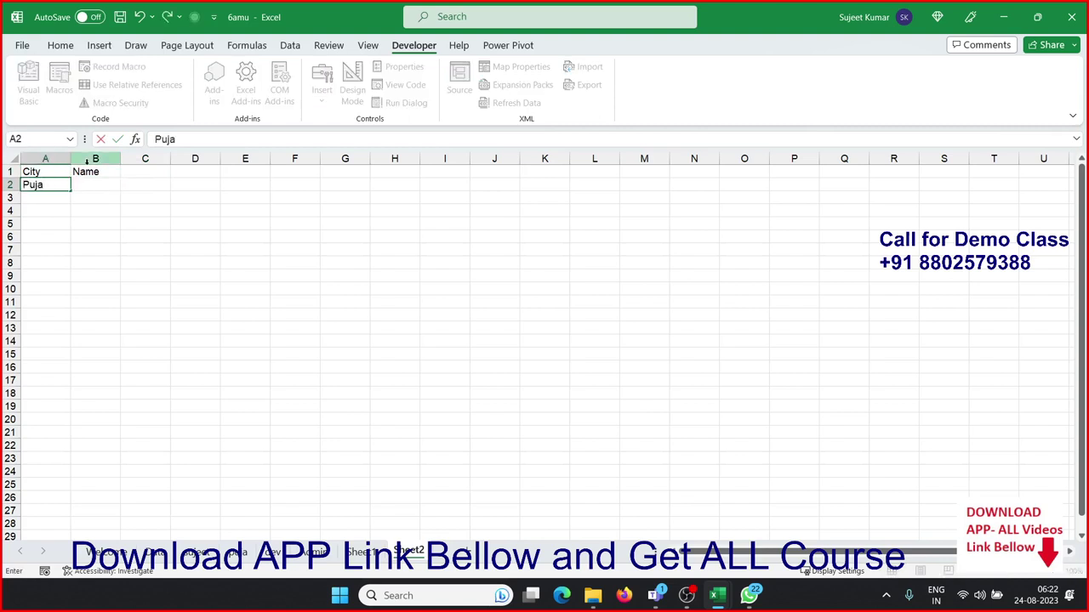
pyautogui.write('e')
pyautogui.press('Return')
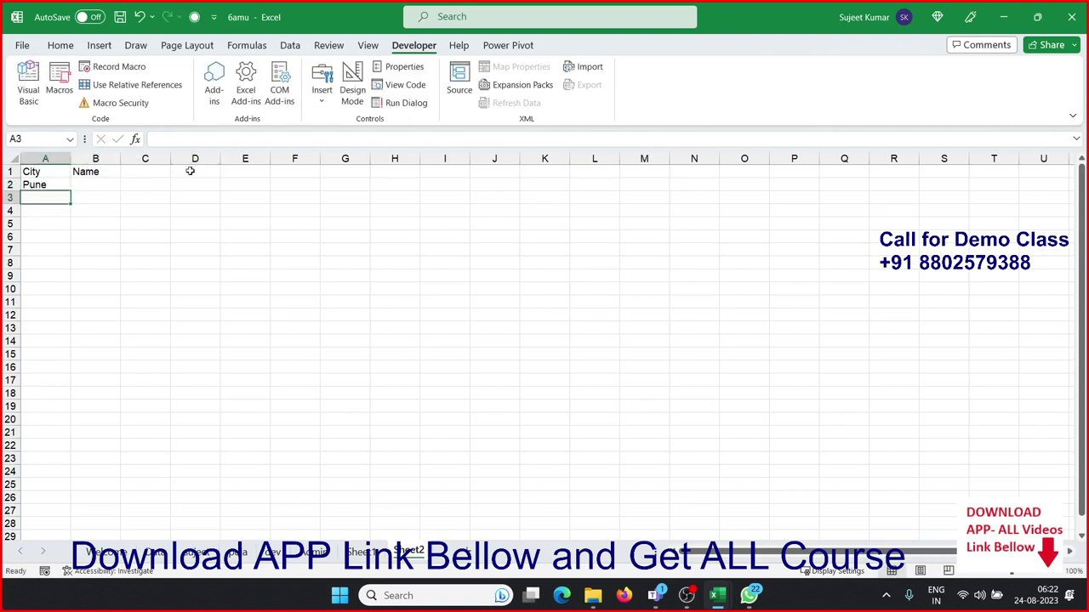
pyautogui.click(40, 186)
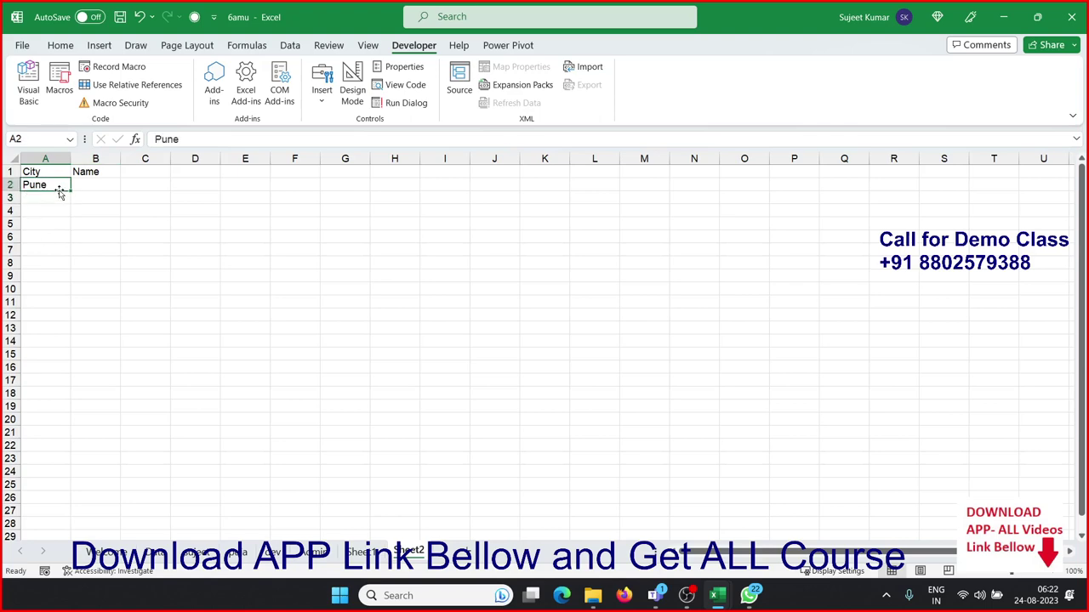
pyautogui.moveTo(69, 191); pyautogui.dragTo(38, 536)
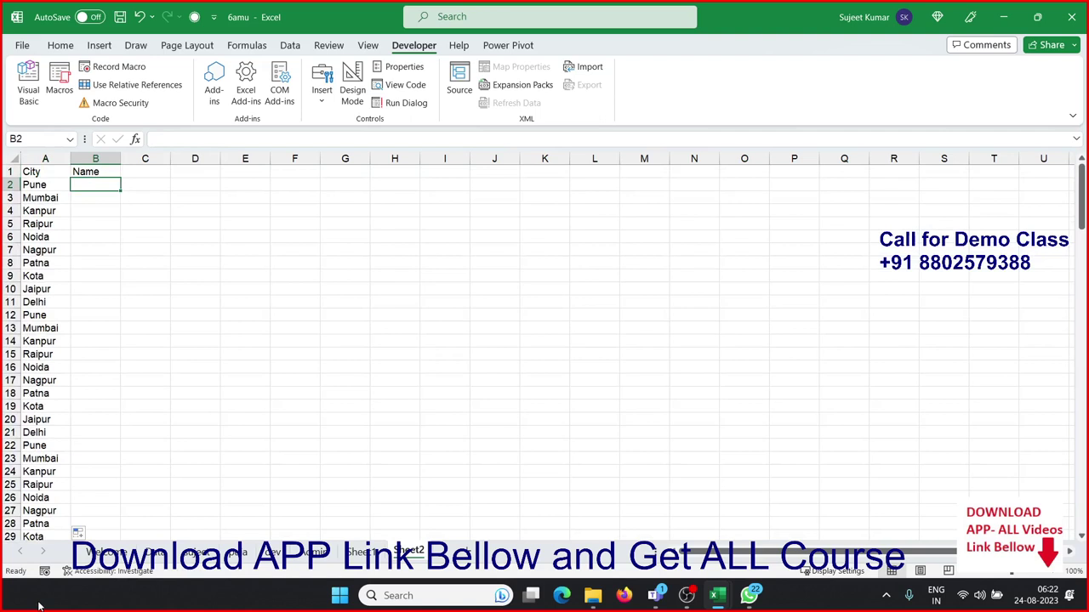
# Step: Enter Puja in B2, fill the Name column down, and select A1:B160
pyautogui.write('Pune')
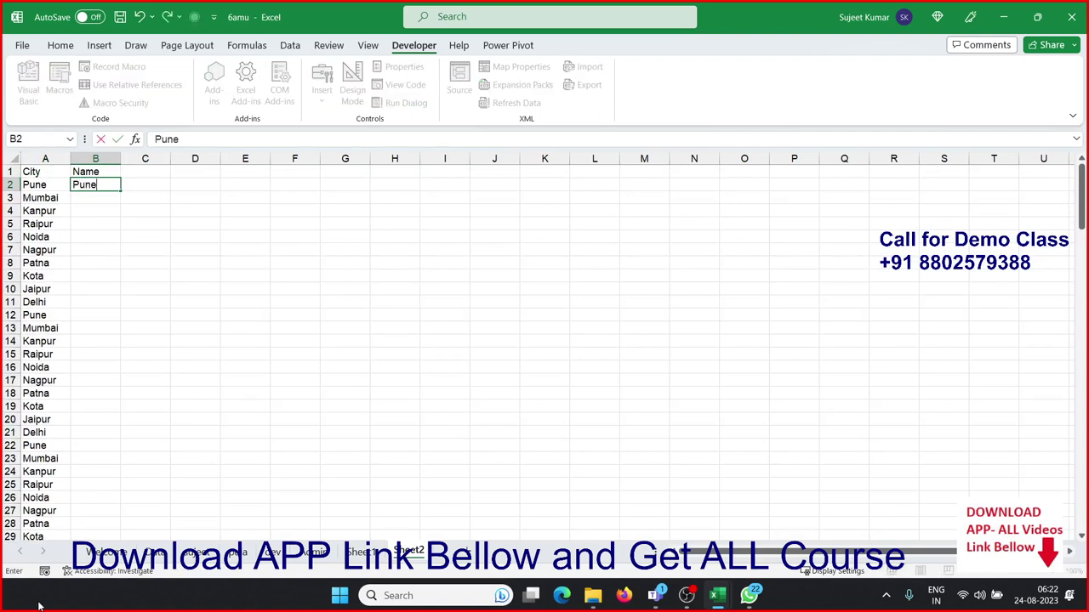
pyautogui.press('BackSpace')
pyautogui.write('a')
pyautogui.click(100, 287)
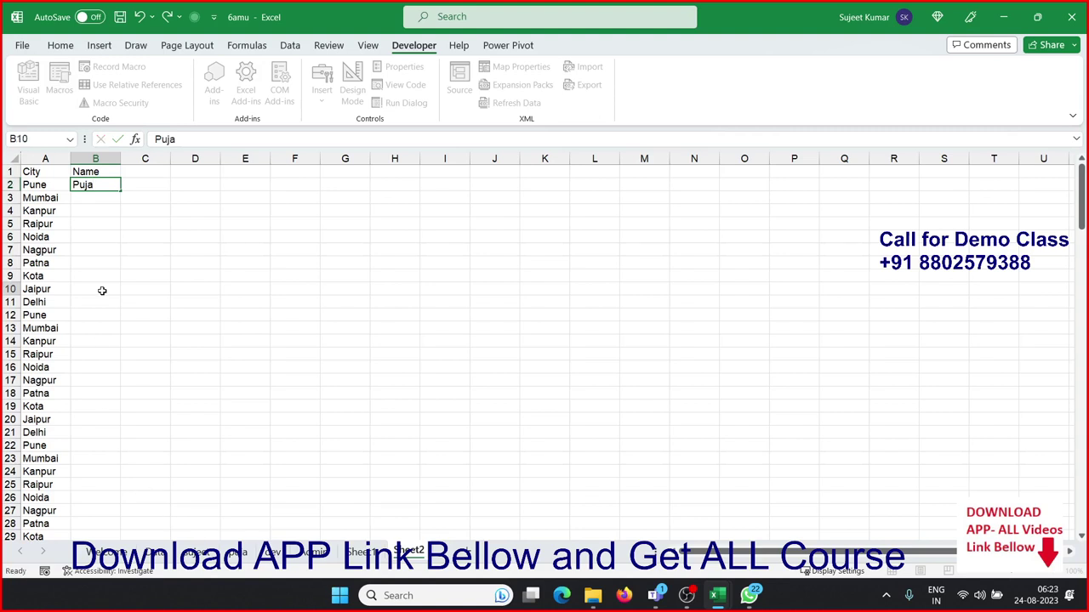
pyautogui.click(102, 187)
pyautogui.doubleClick(118, 191)
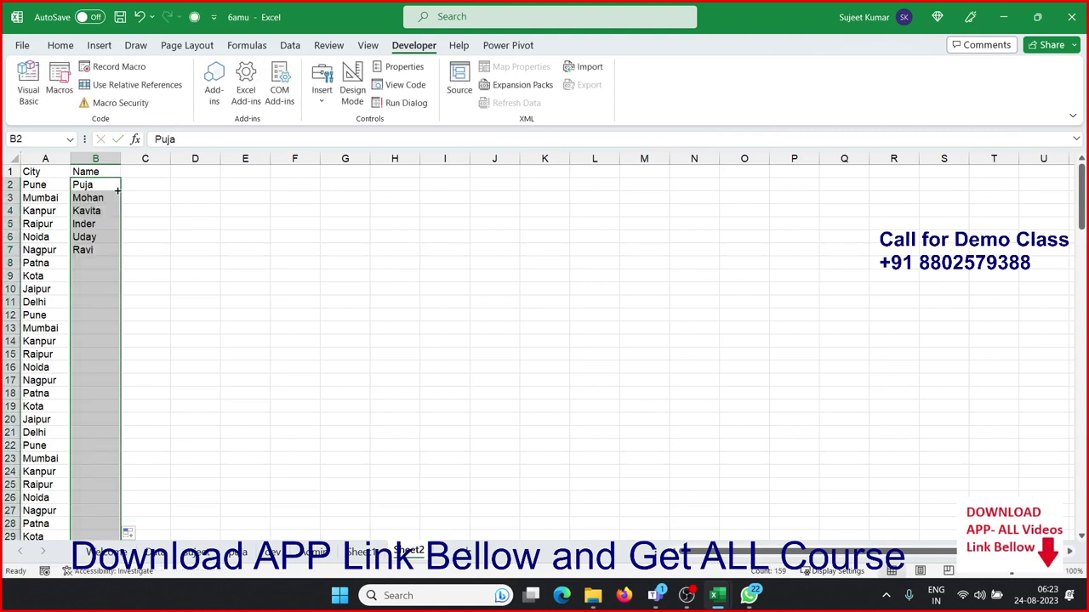
pyautogui.hotkey('ctrl', 'Home')
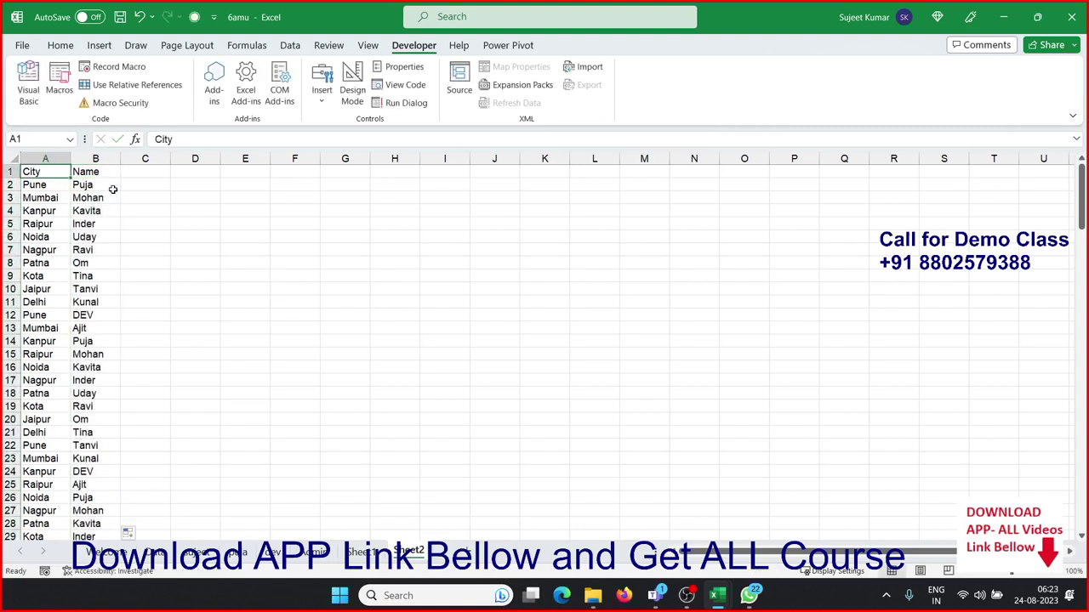
pyautogui.hotkey('ctrl', 'shift', 'Down')
pyautogui.hotkey('shift', 'Right')
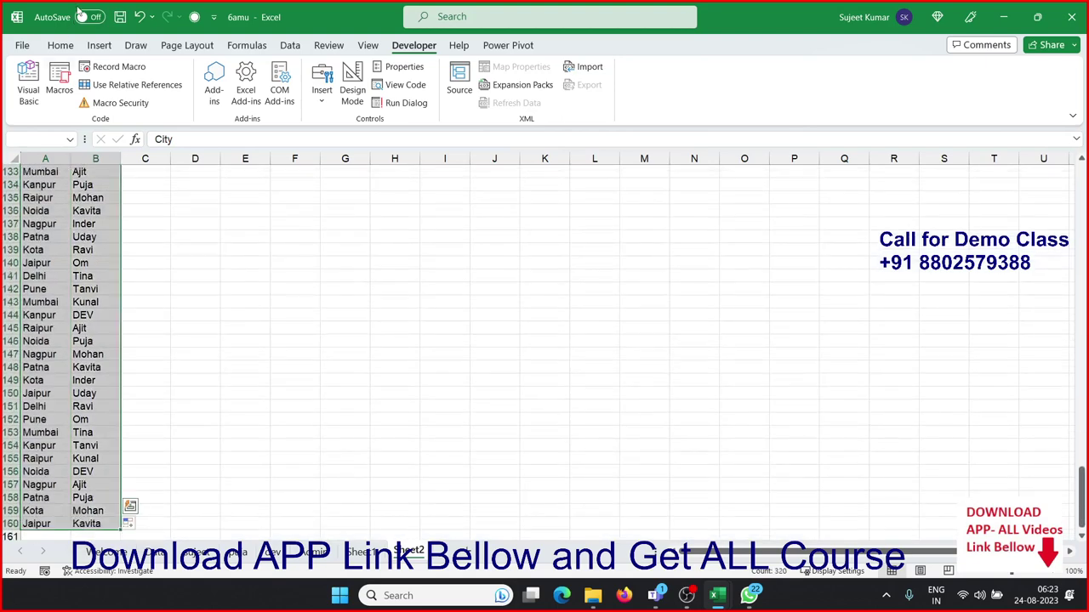
pyautogui.click(64, 48)
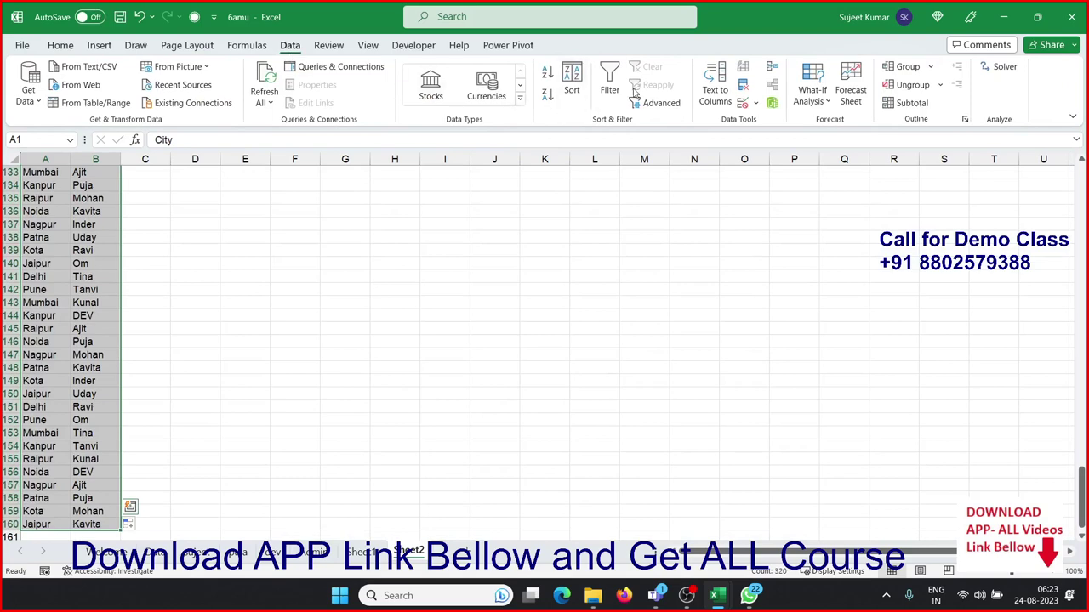
# Step: Remove duplicate City/Name rows, leaving 60 unique records
pyautogui.click(743, 90)
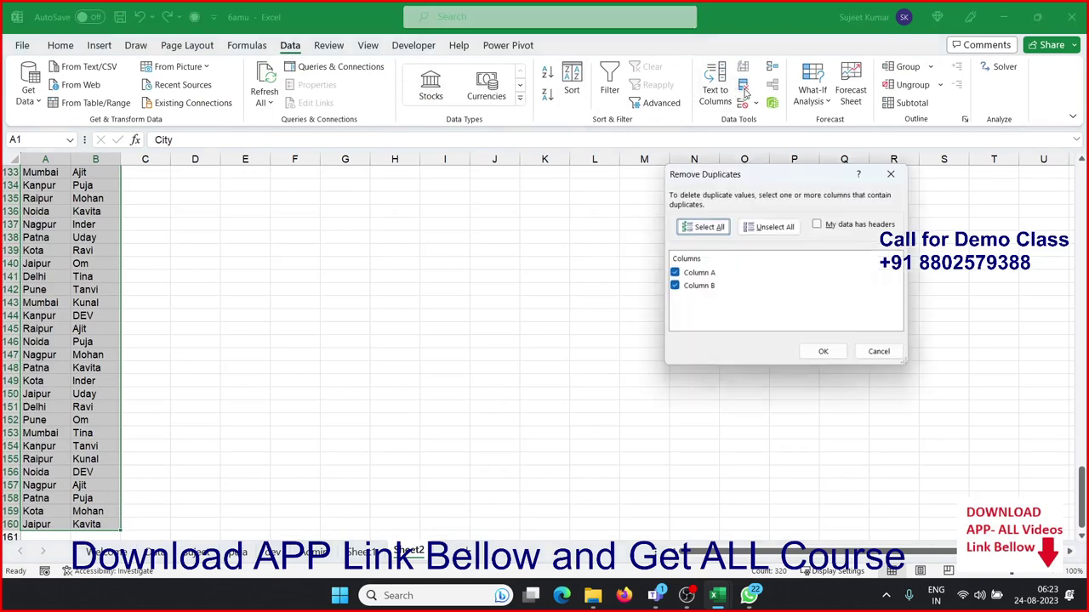
pyautogui.click(821, 354)
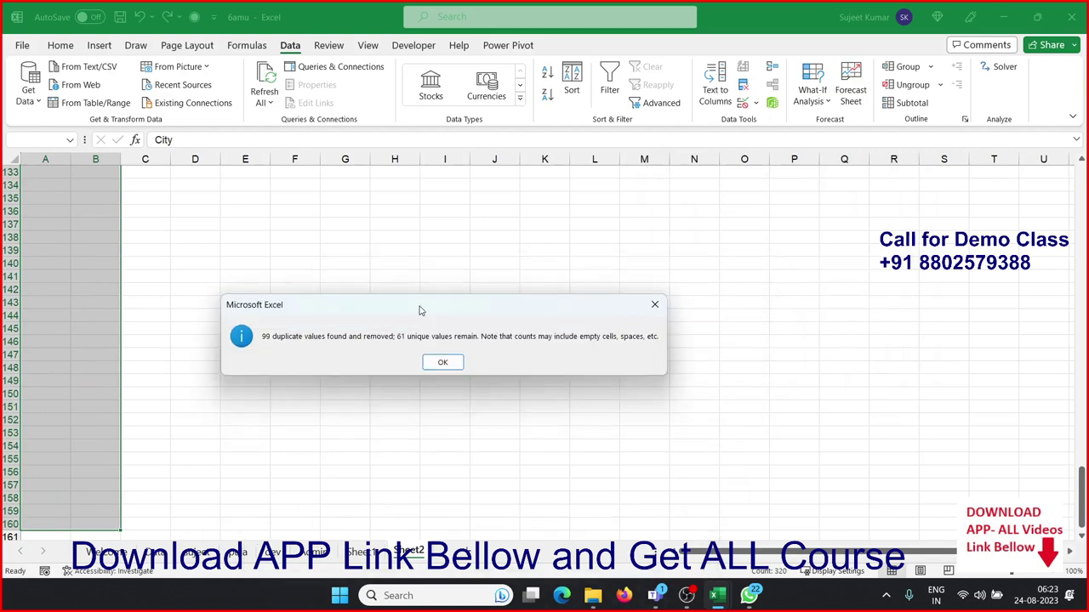
pyautogui.click(437, 362)
pyautogui.click(95, 263)
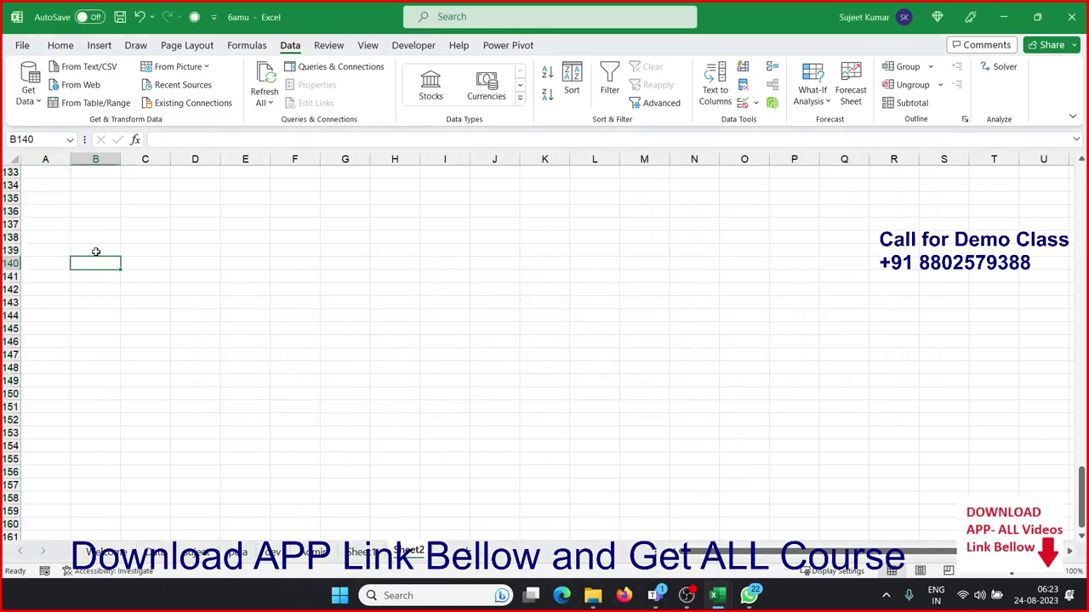
pyautogui.hotkey('ctrl', 'Up')
pyautogui.hotkey('ctrl', 'Up')
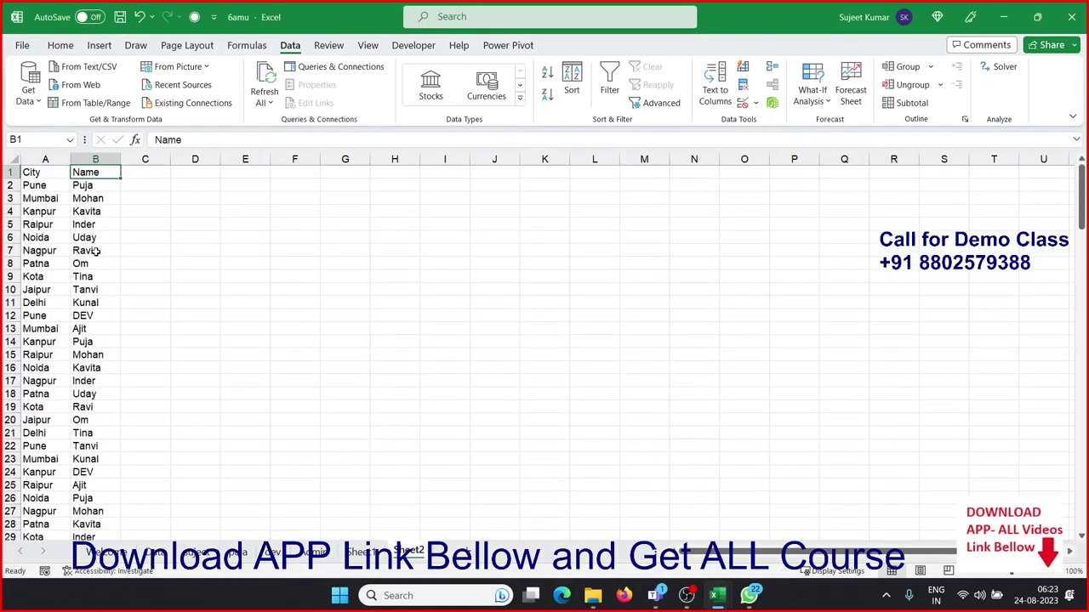
pyautogui.hotkey('ctrl', 'Left')
pyautogui.press('Down')
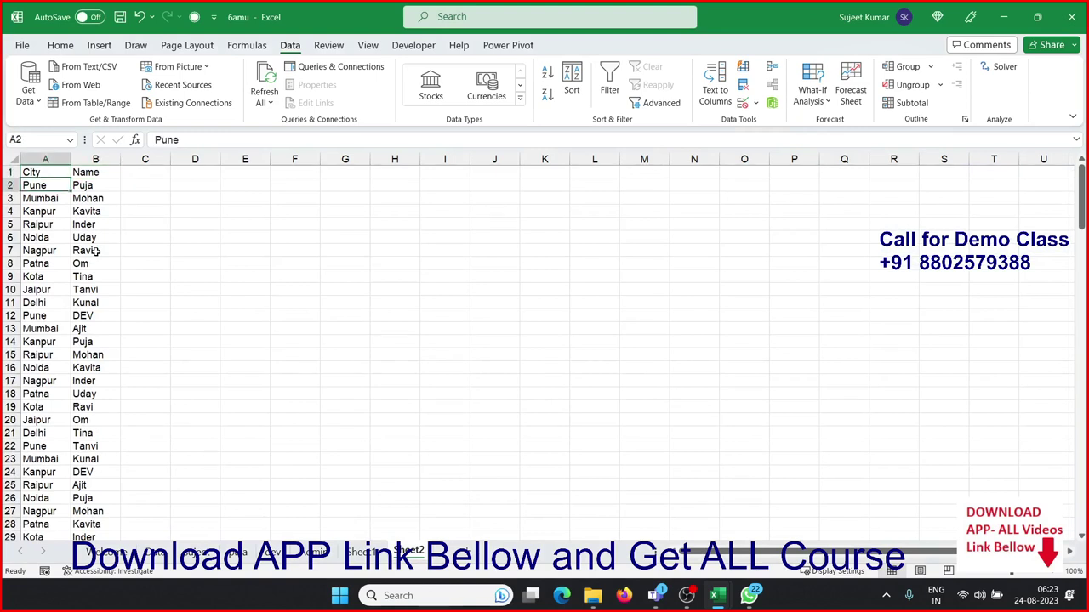
pyautogui.press('Up')
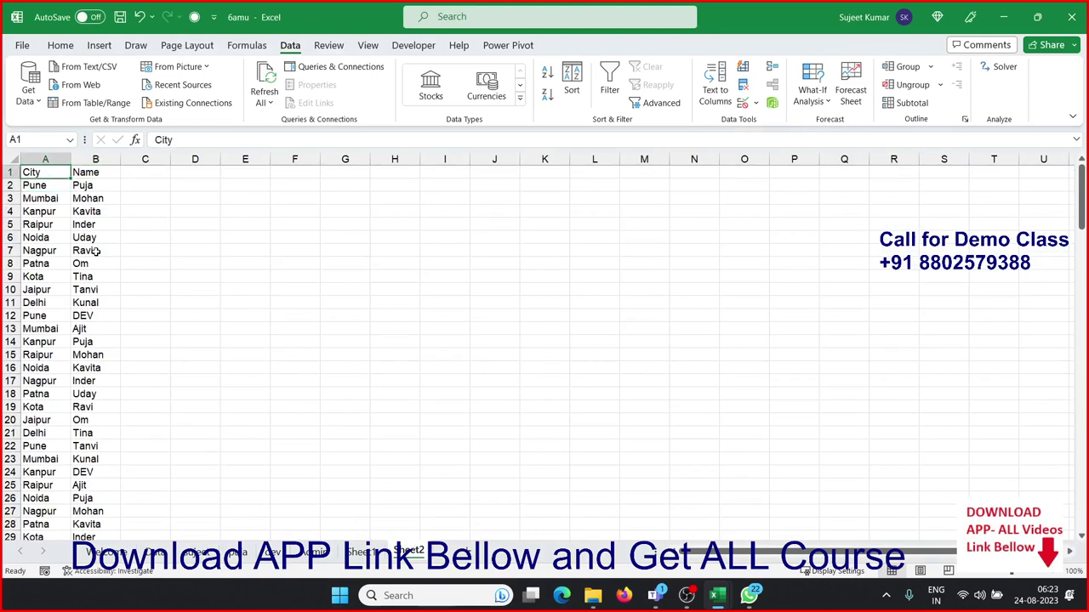
# Step: Filter City to Delhi to check its six names, then clear the filter
pyautogui.hotkey('ctrl', 'shift', 'l')
pyautogui.click(64, 173)
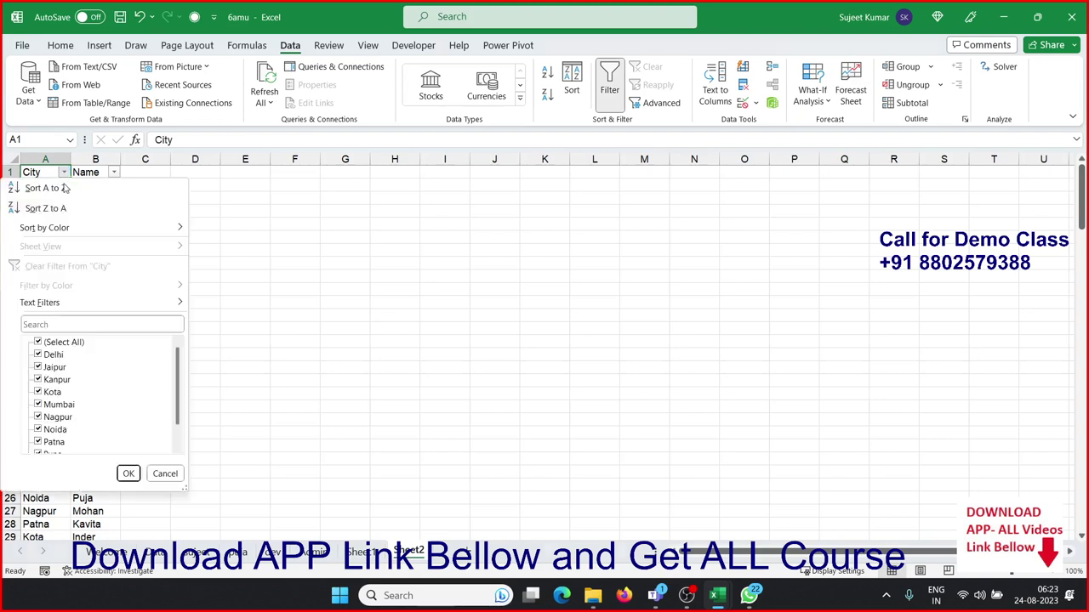
pyautogui.click(37, 342)
pyautogui.click(37, 354)
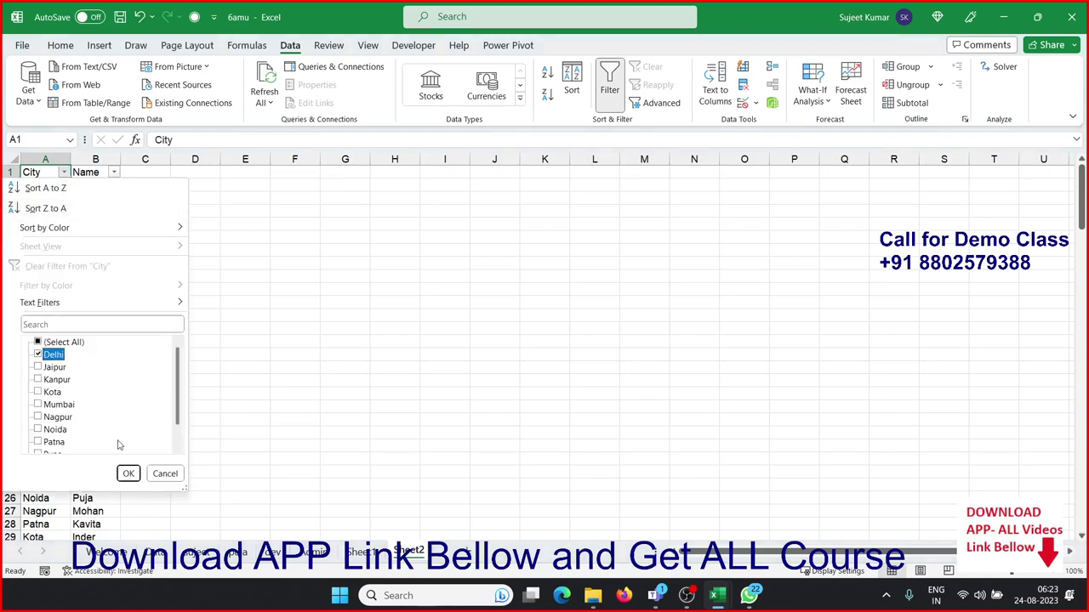
pyautogui.click(129, 474)
pyautogui.moveTo(85, 184); pyautogui.dragTo(80, 252)
pyautogui.click(56, 210)
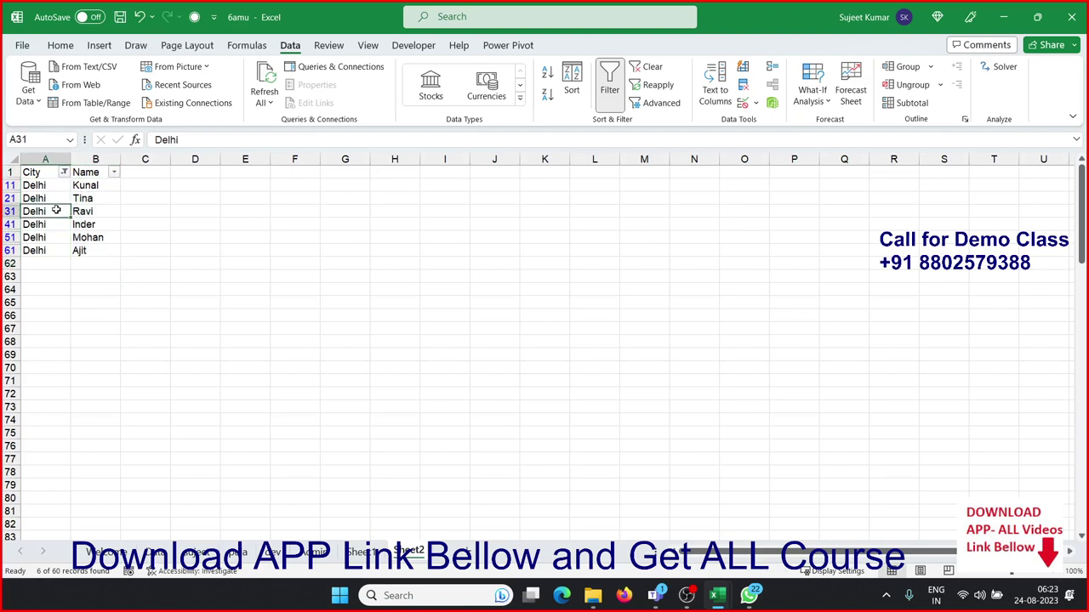
pyautogui.hotkey('ctrl', 'shift', 'l')
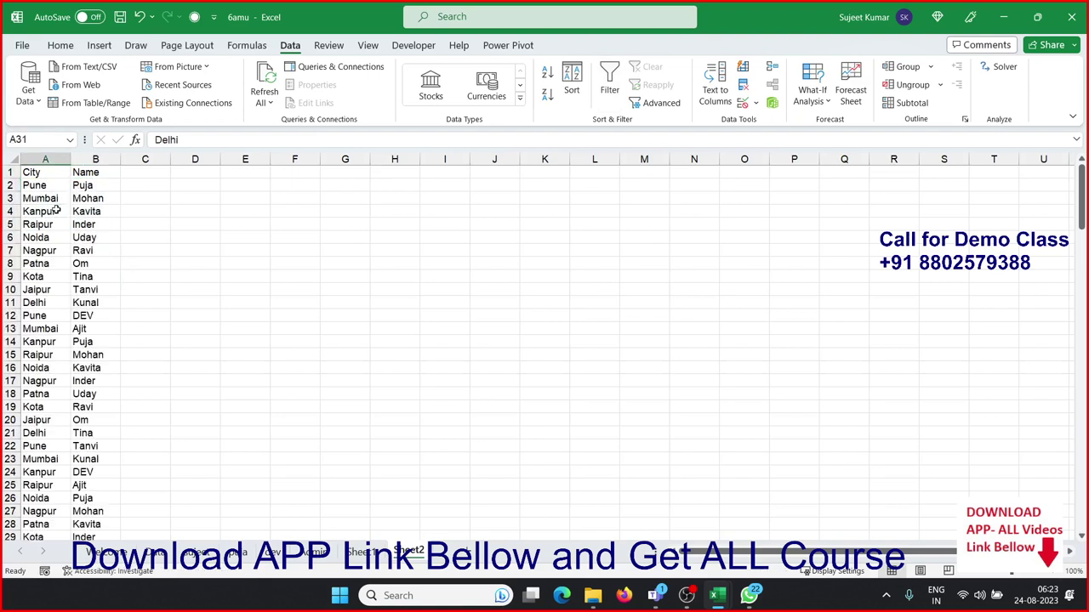
pyautogui.hotkey('alt', 'F11')
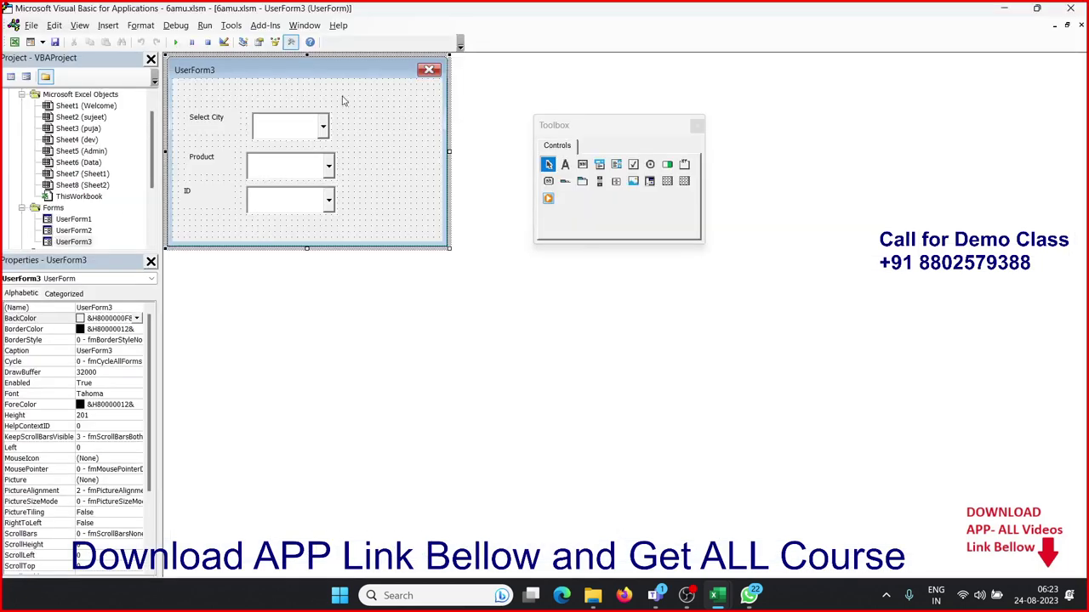
# Step: Insert UserForm4, widen it, and add a label captioned Select City
pyautogui.click(113, 26)
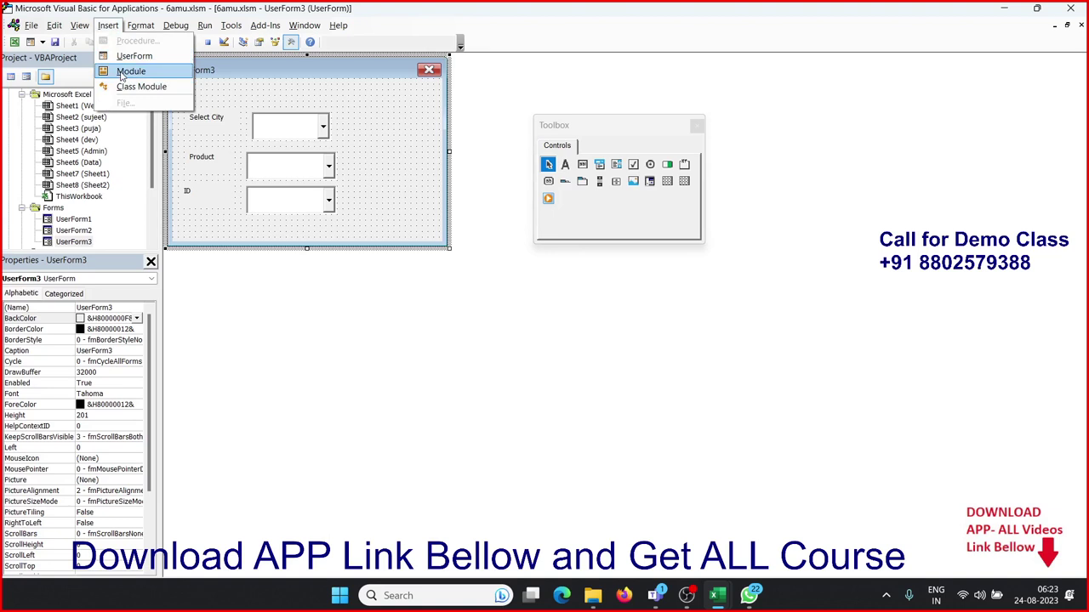
pyautogui.click(124, 56)
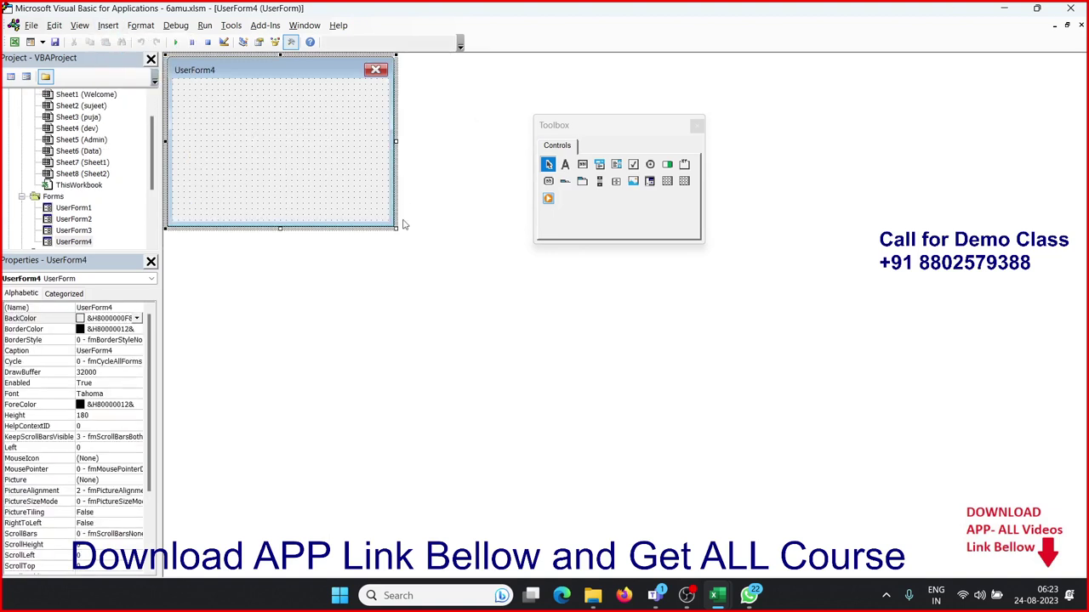
pyautogui.moveTo(398, 229); pyautogui.dragTo(524, 223)
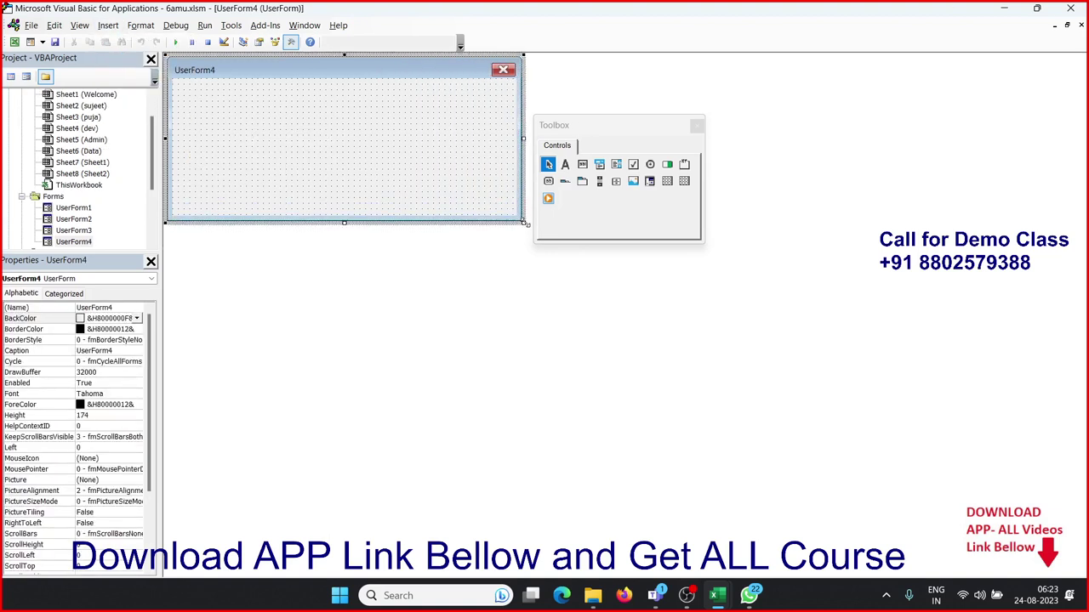
pyautogui.click(566, 167)
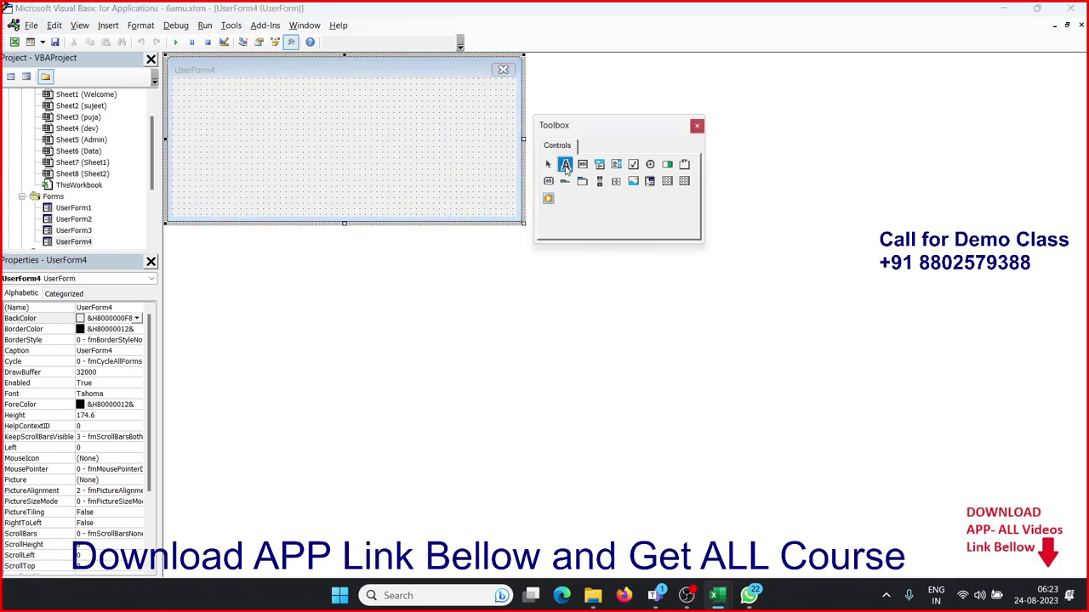
pyautogui.moveTo(180, 104); pyautogui.dragTo(249, 131)
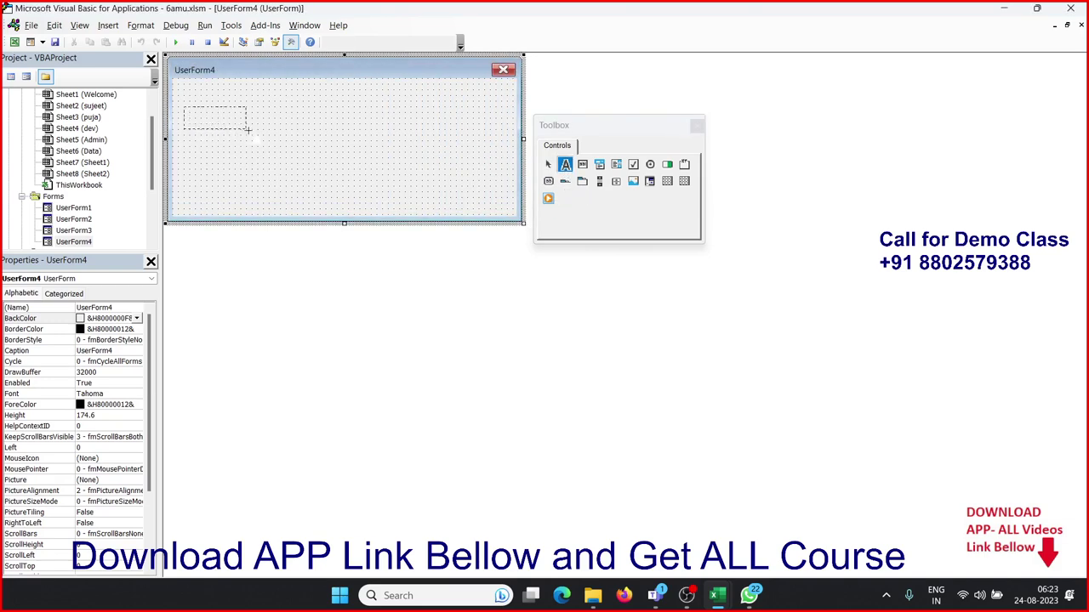
pyautogui.click(234, 125)
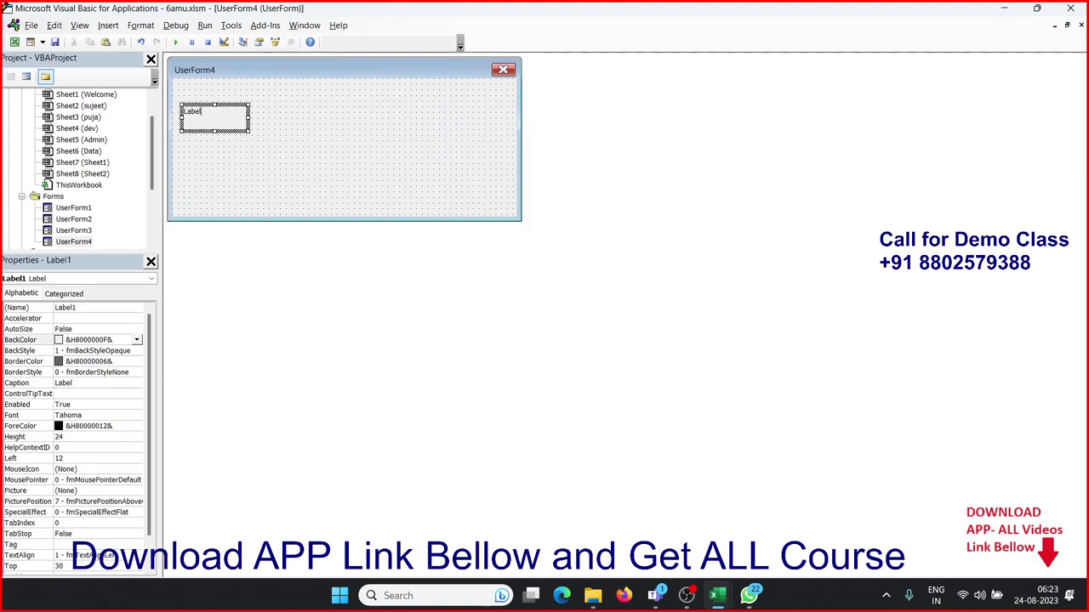
pyautogui.press('BackSpace')
pyautogui.press('BackSpace')
pyautogui.press('BackSpace')
pyautogui.write('lec')
pyautogui.click(306, 126)
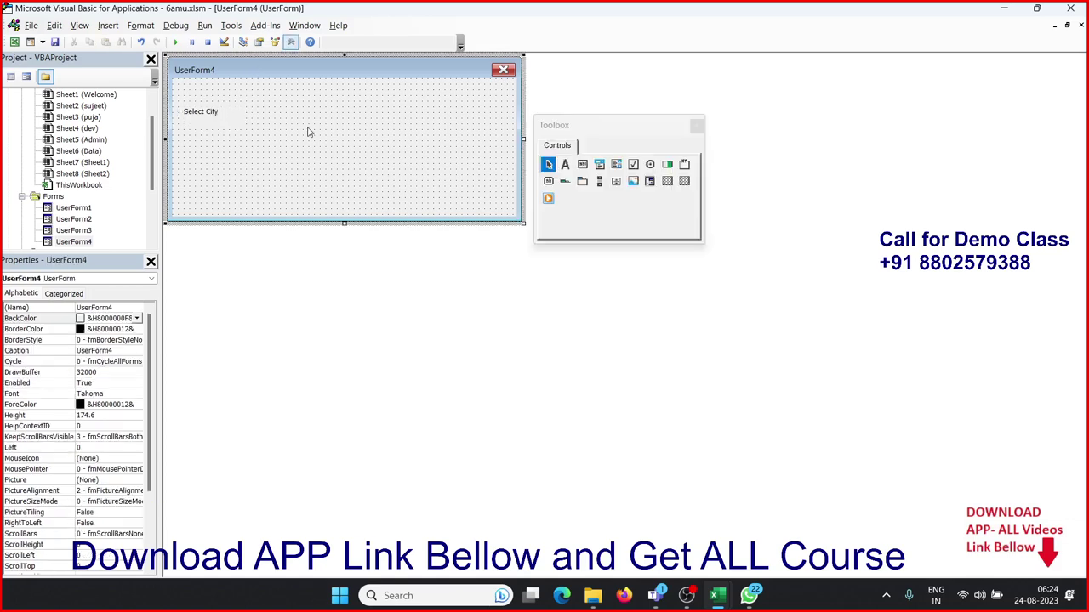
# Step: Draw ComboBox1 right beside the Select City label
pyautogui.click(598, 164)
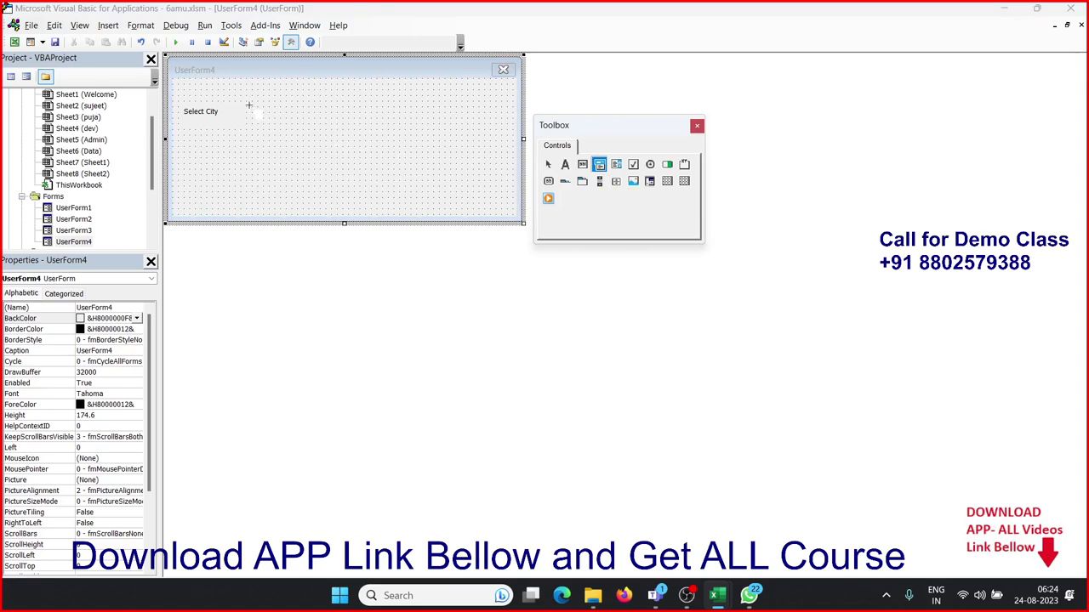
pyautogui.moveTo(248, 105); pyautogui.dragTo(367, 132)
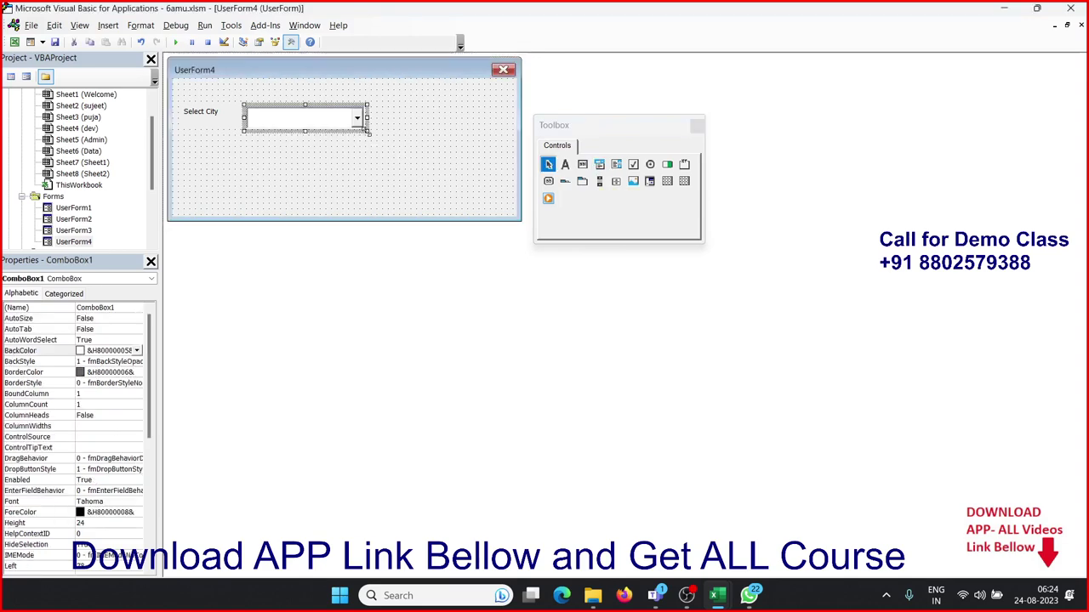
pyautogui.moveTo(322, 136); pyautogui.dragTo(309, 134)
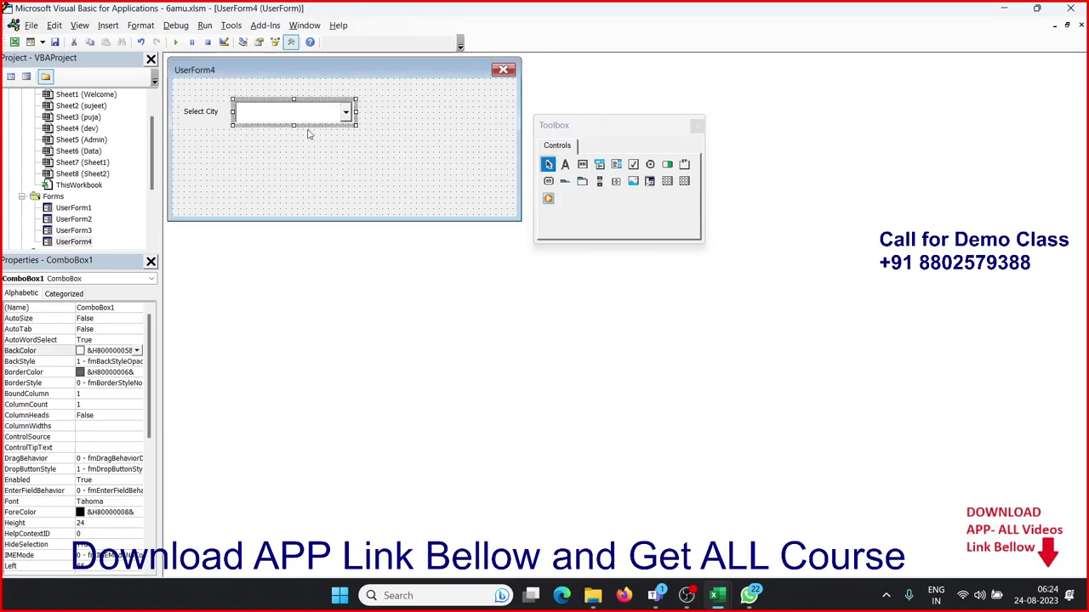
pyautogui.click(311, 144)
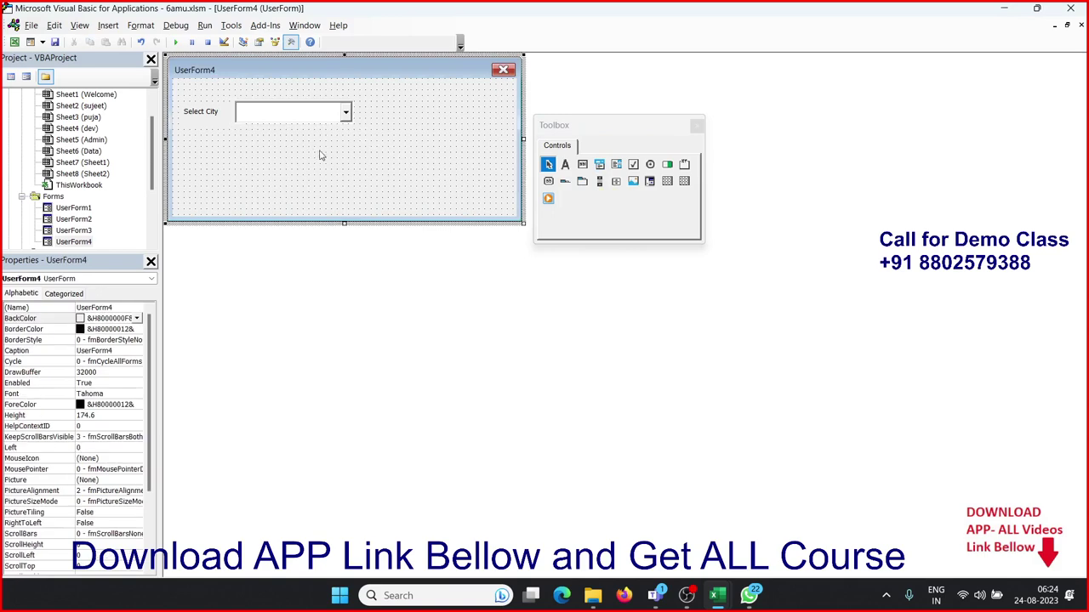
# Step: Add a second label below Select City captioned SO
pyautogui.click(565, 165)
pyautogui.moveTo(190, 141); pyautogui.dragTo(237, 159)
pyautogui.click(220, 148)
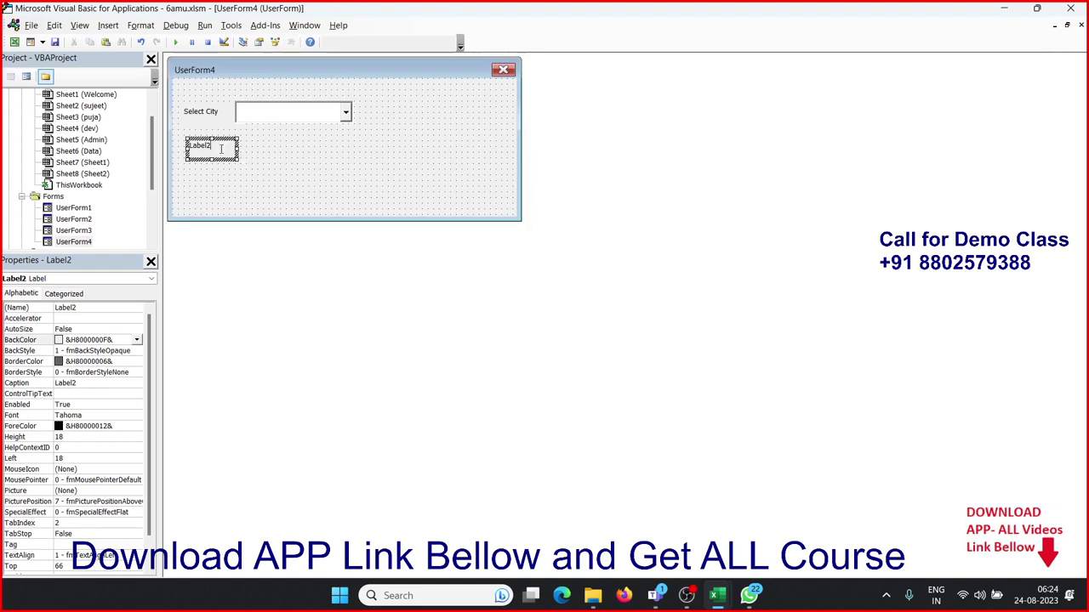
pyautogui.press('BackSpace')
pyautogui.press('BackSpace')
pyautogui.press('BackSpace')
pyautogui.click(454, 125)
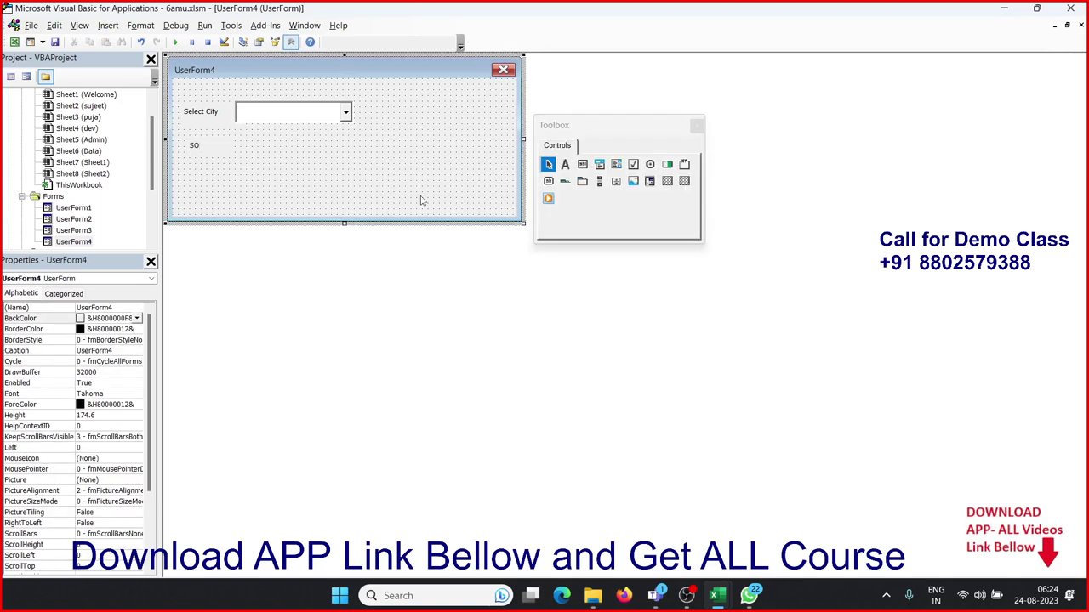
# Step: Draw ListBox1 below the combo box and confirm the control names
pyautogui.click(618, 166)
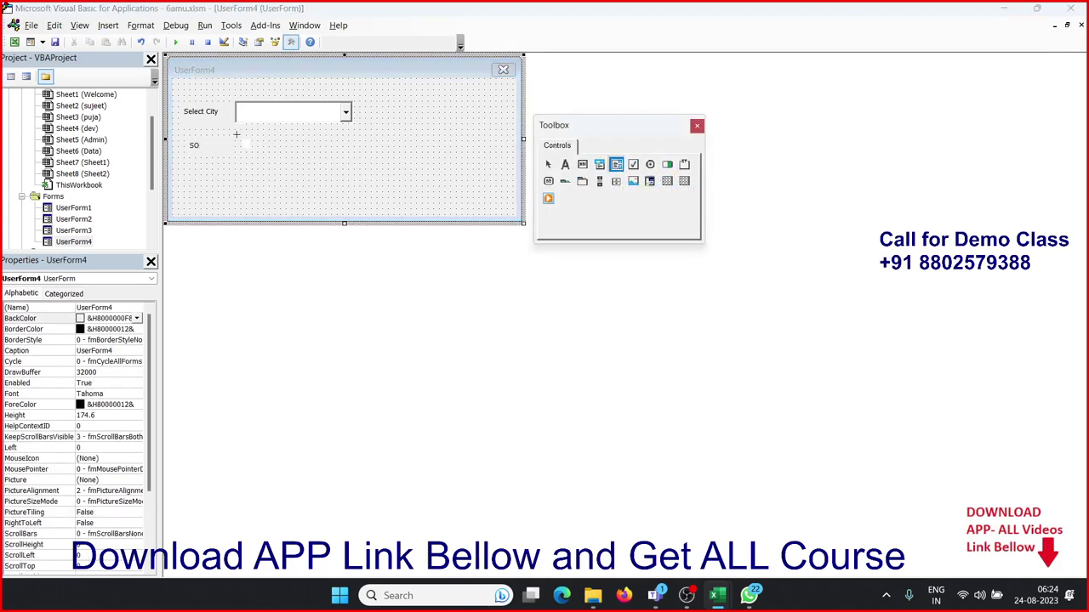
pyautogui.moveTo(237, 141); pyautogui.dragTo(342, 207)
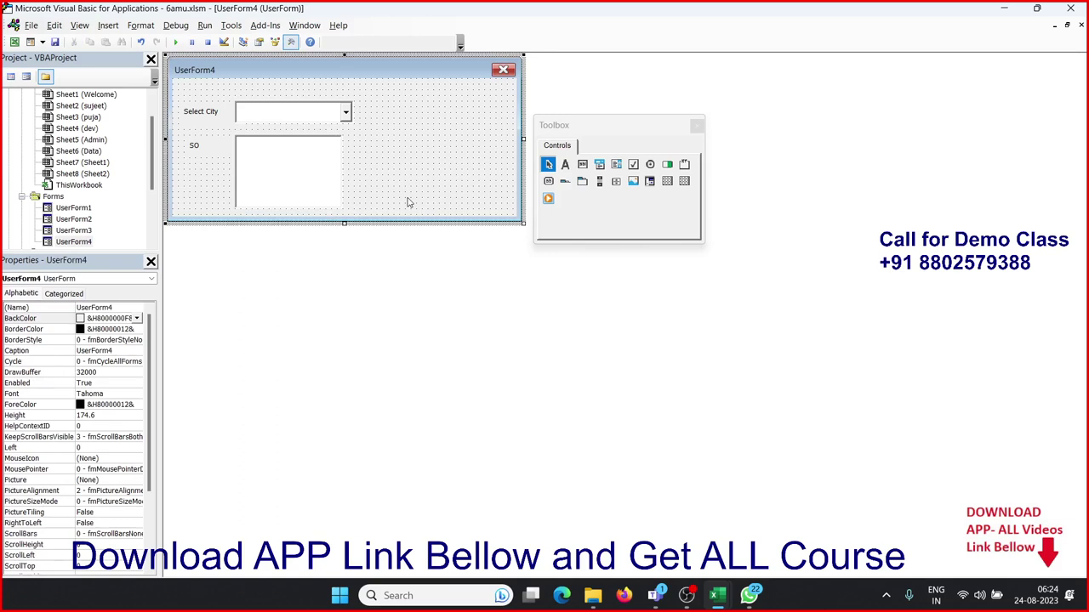
pyautogui.click(352, 118)
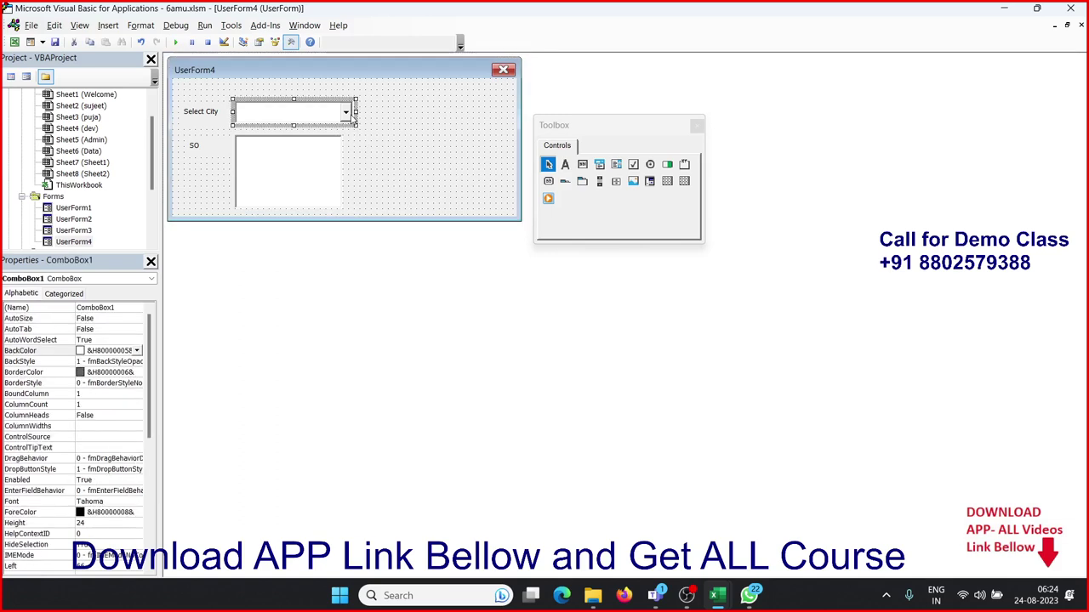
pyautogui.click(319, 172)
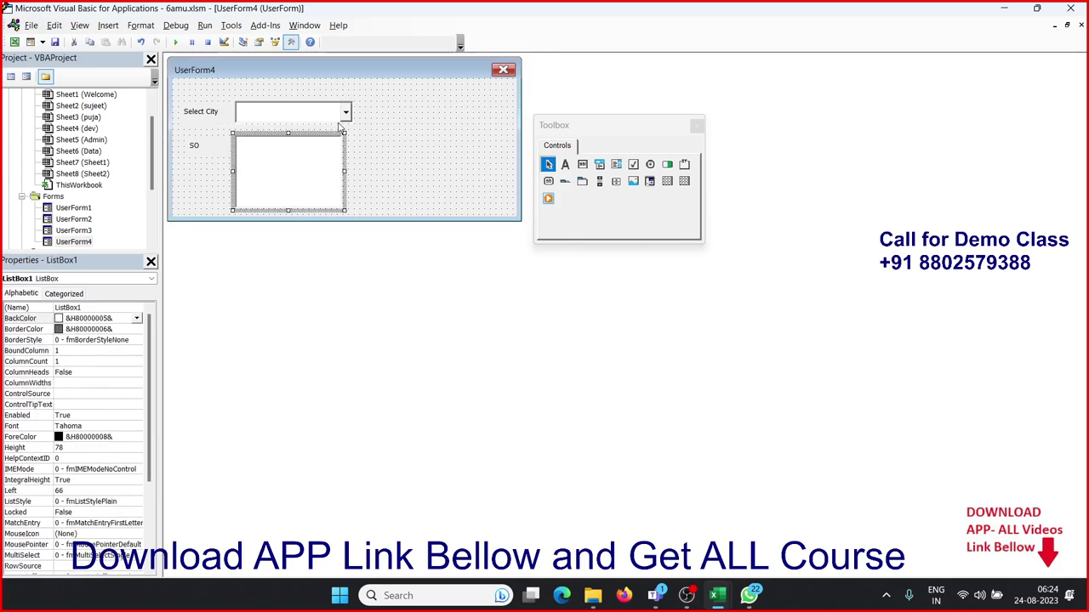
pyautogui.click(392, 131)
pyautogui.hotkey('alt', 'F11')
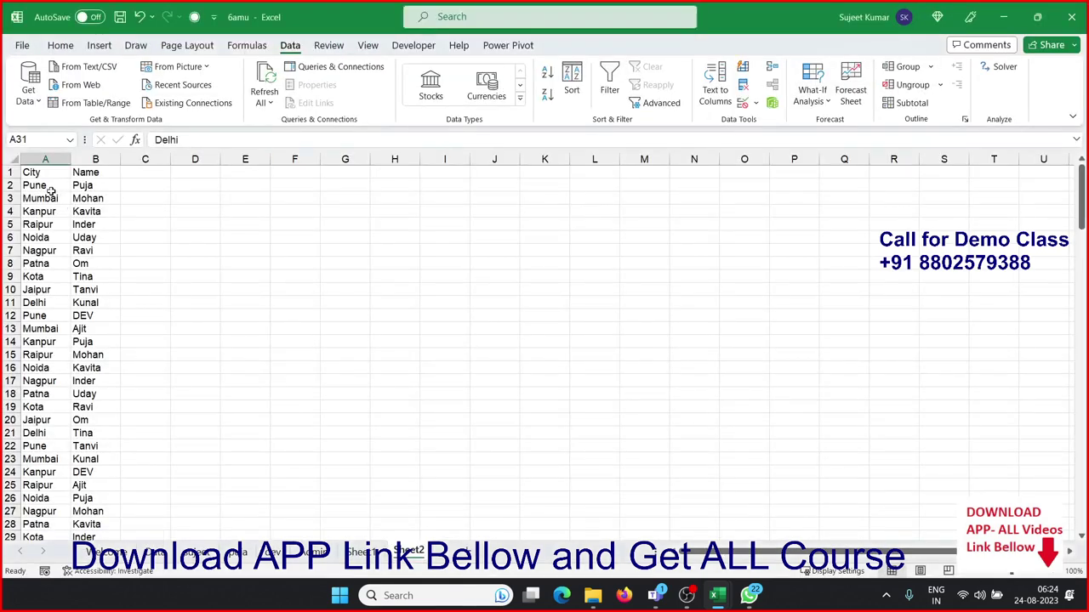
# Step: Inspect repeated city names like Pune and Mumbai in Sheet2's column A
pyautogui.click(49, 186)
pyautogui.keyDown('ctrl'); pyautogui.click(34, 318); pyautogui.keyUp('ctrl')
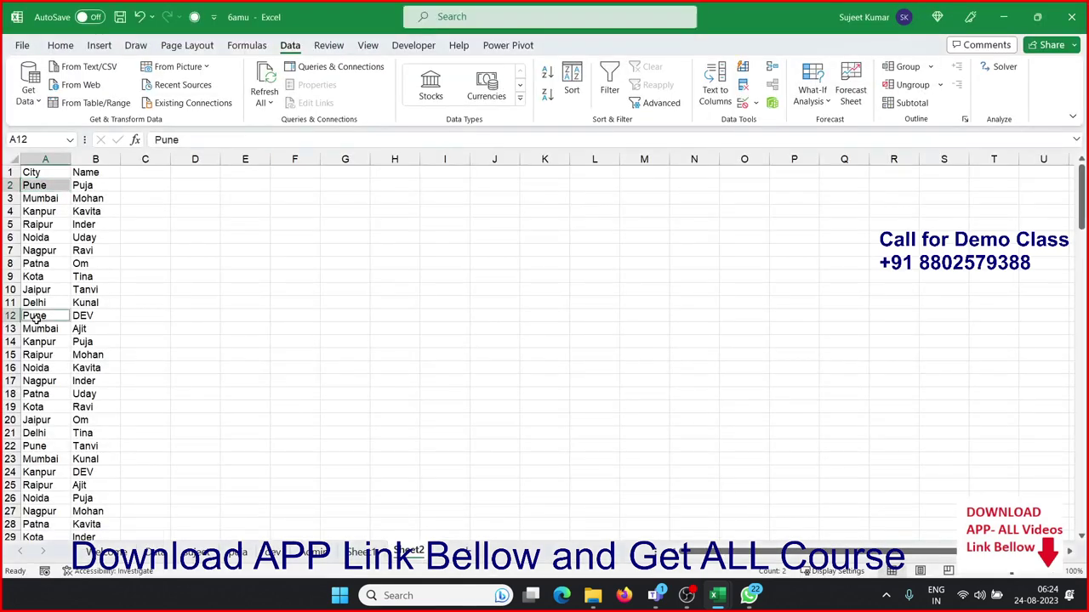
pyautogui.keyDown('ctrl'); pyautogui.click(34, 406); pyautogui.keyUp('ctrl')
pyautogui.click(36, 199)
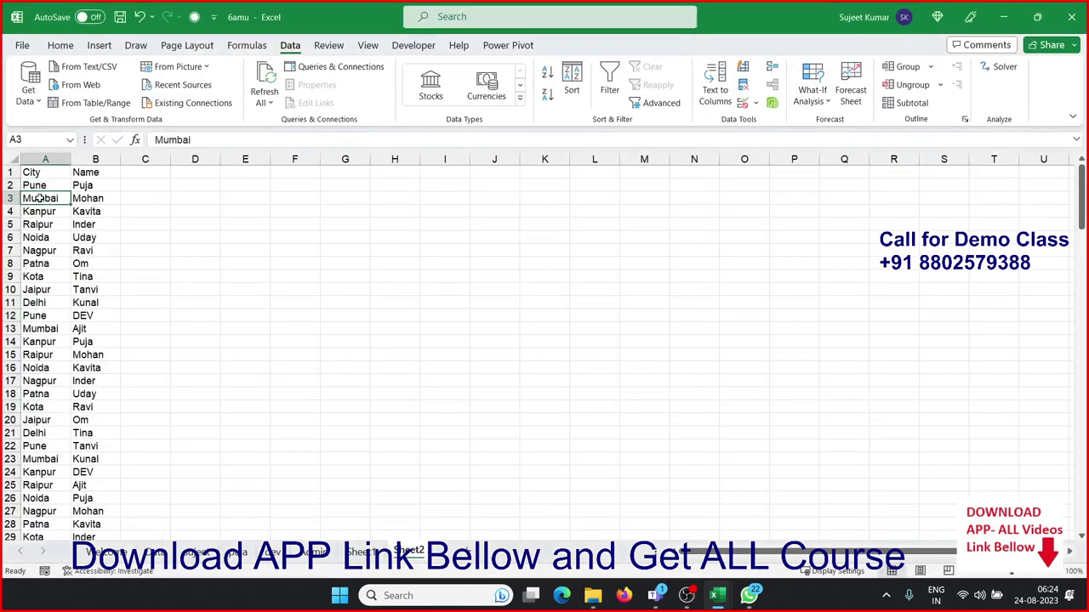
pyautogui.click(44, 159)
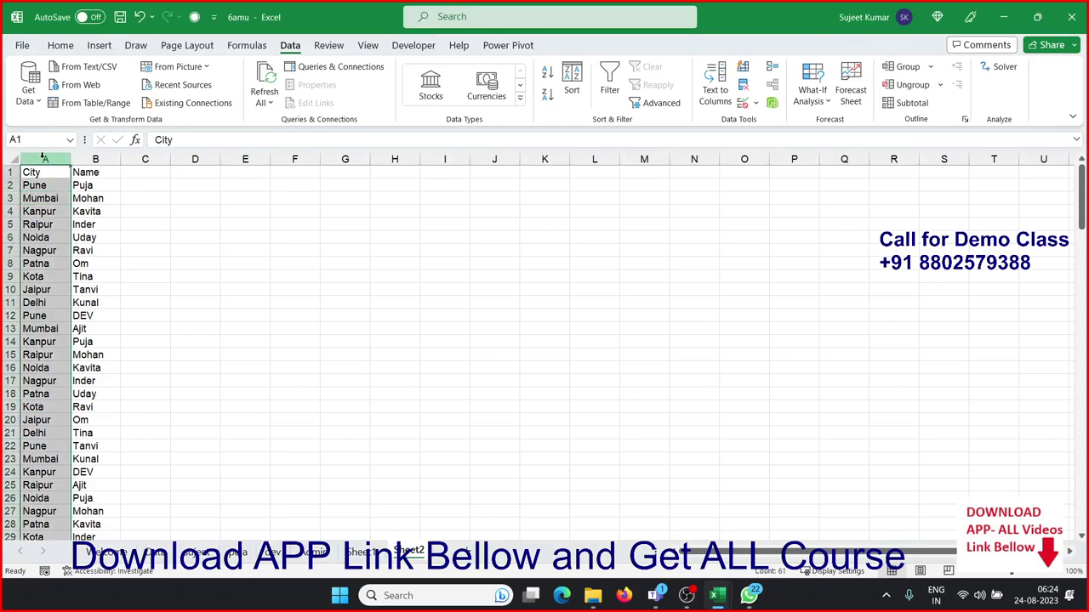
pyautogui.click(104, 210)
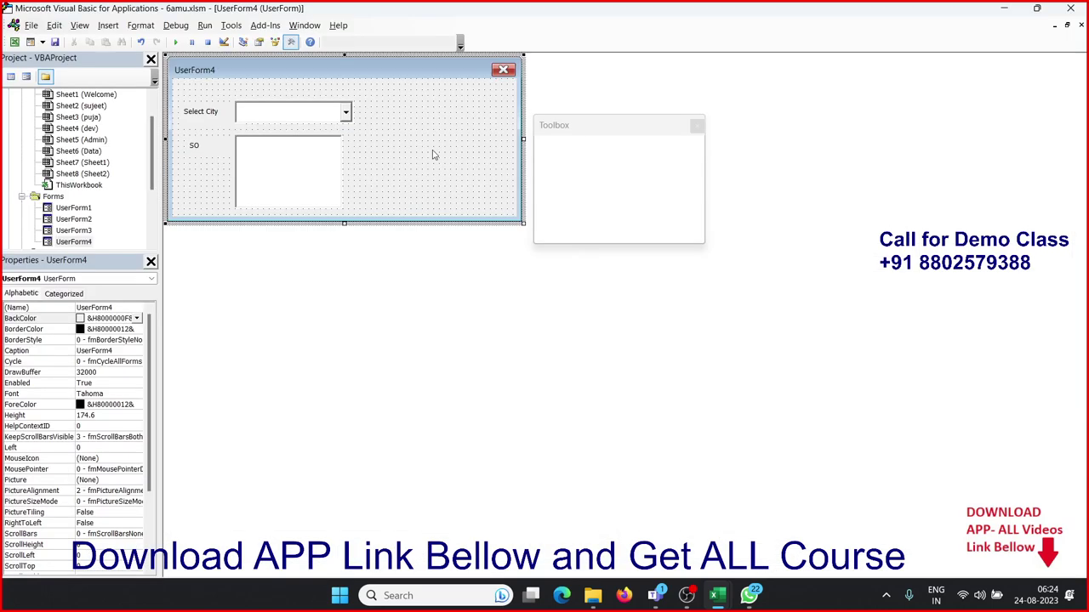
# Step: Create UserForm_Initialize declaring Dim dt As New Collection
pyautogui.doubleClick(433, 151)
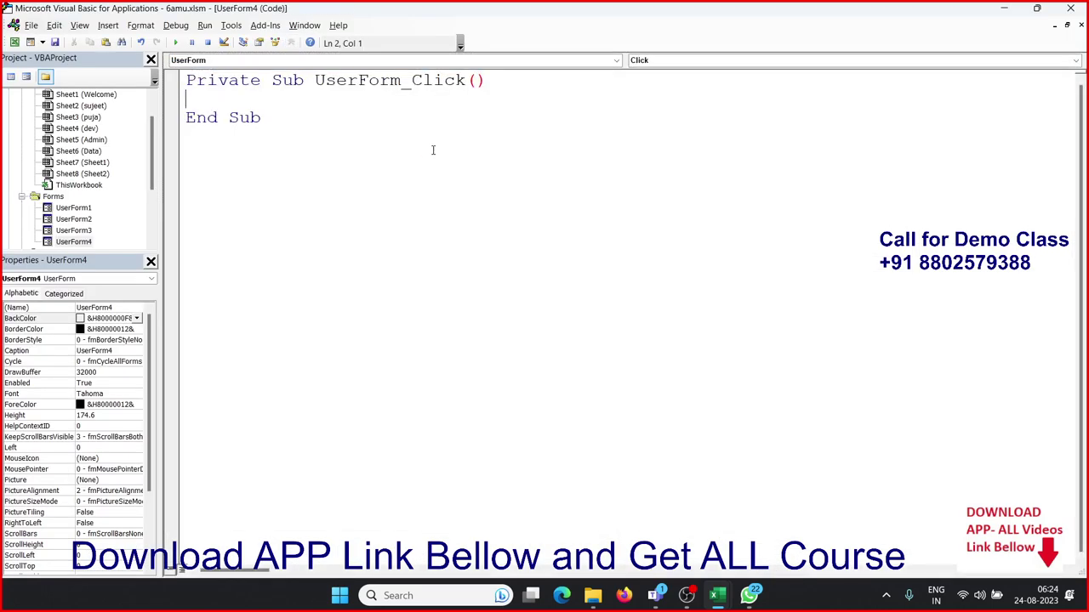
pyautogui.click(639, 61)
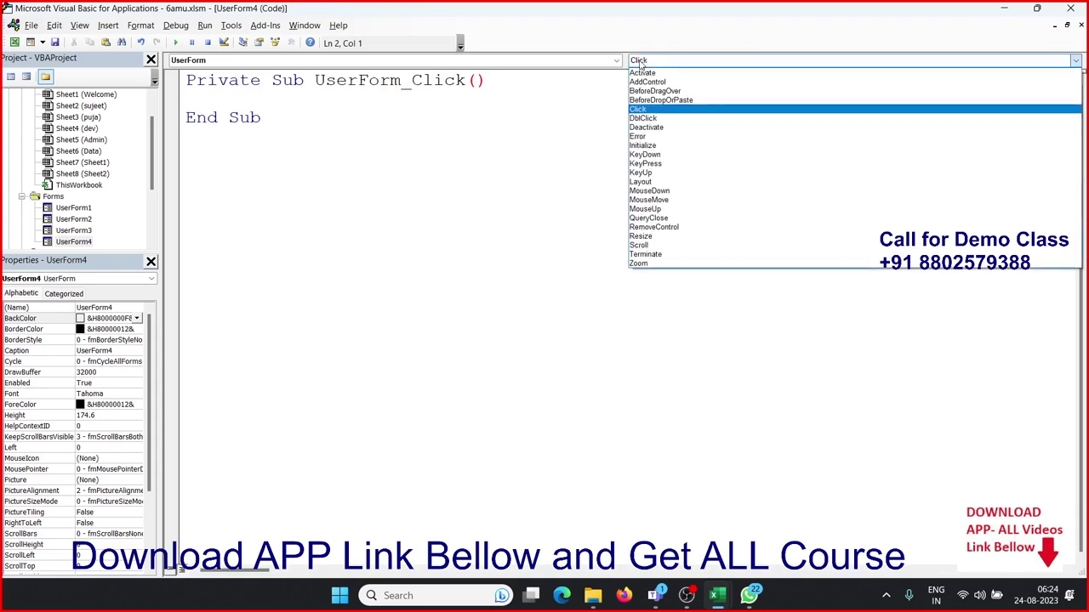
pyautogui.click(657, 148)
pyautogui.press('Return')
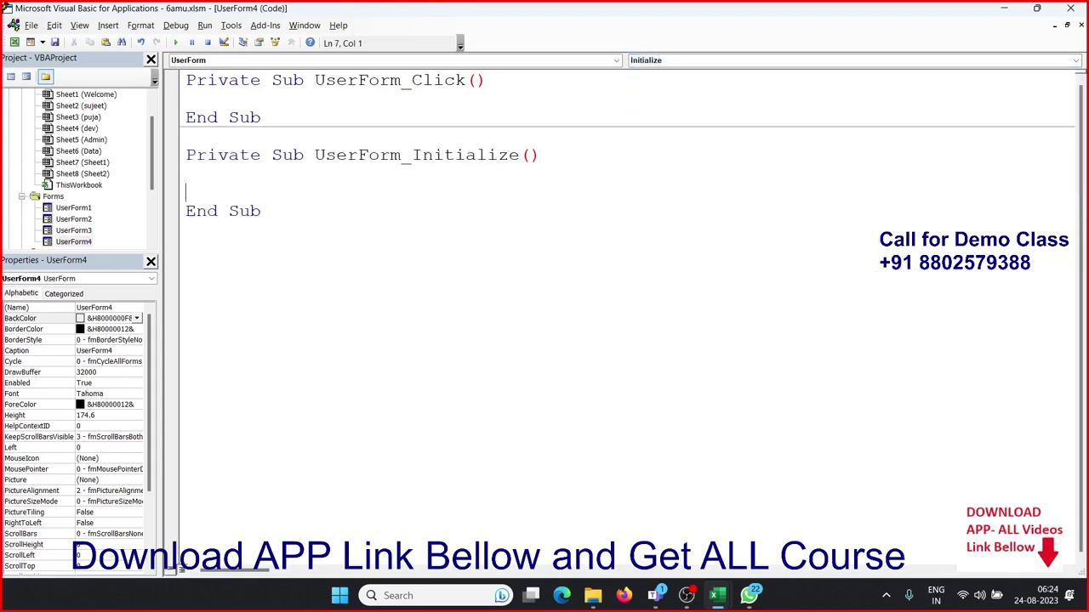
pyautogui.press('Return')
pyautogui.press('Up')
pyautogui.press('Up')
pyautogui.write('dim ')
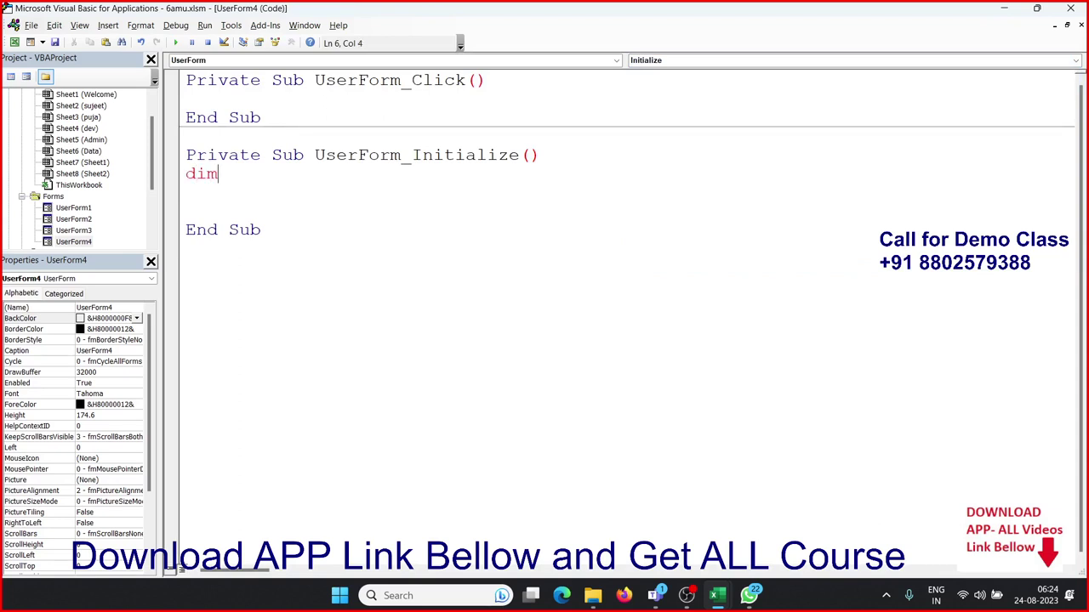
pyautogui.write('dt')
pyautogui.write('as new ')
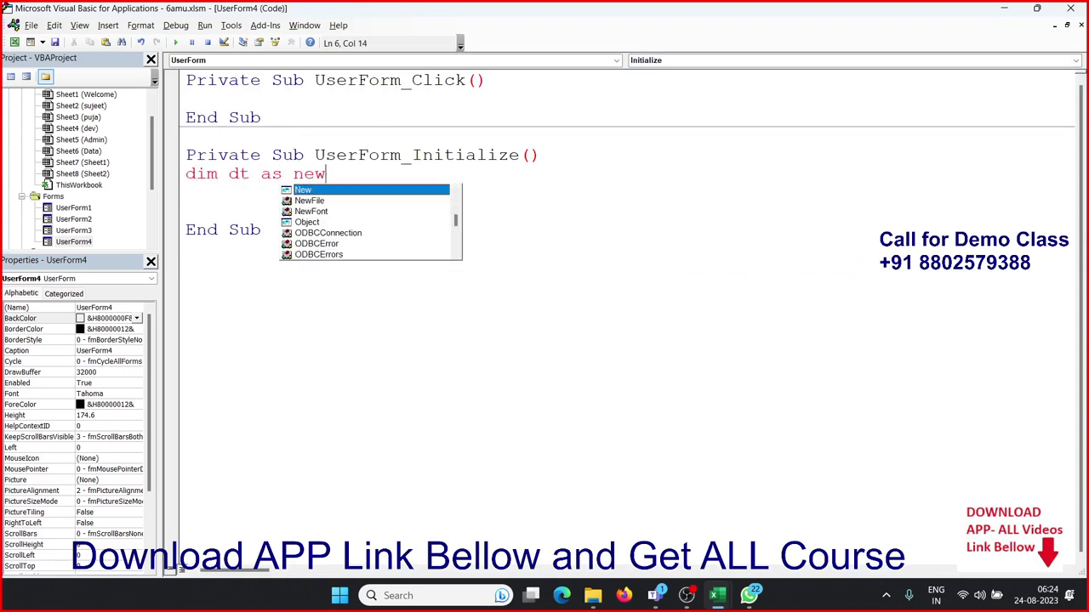
pyautogui.write('col')
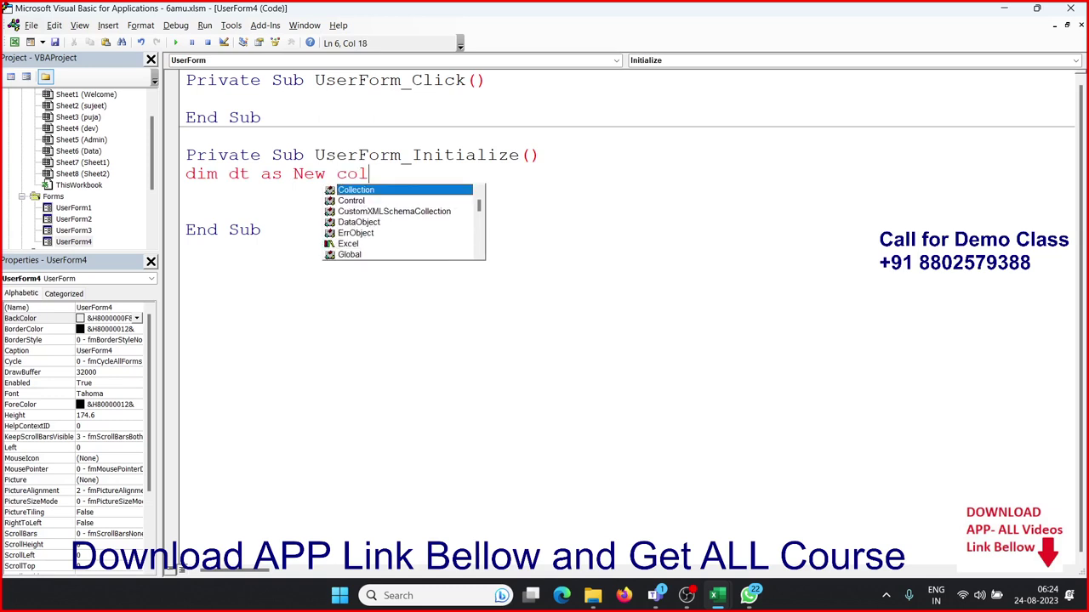
pyautogui.press('Tab')
pyautogui.press('Return')
pyautogui.press('Return')
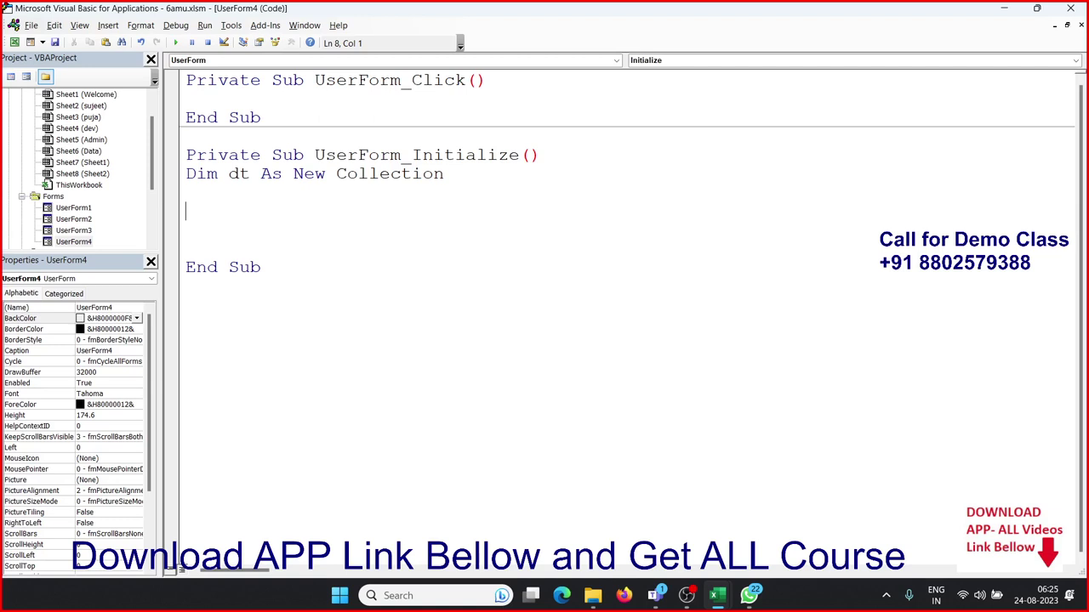
# Step: Begin a For i = 2 To loop and find the last City row in Excel
pyautogui.write('for i')
pyautogui.write(' =2 to')
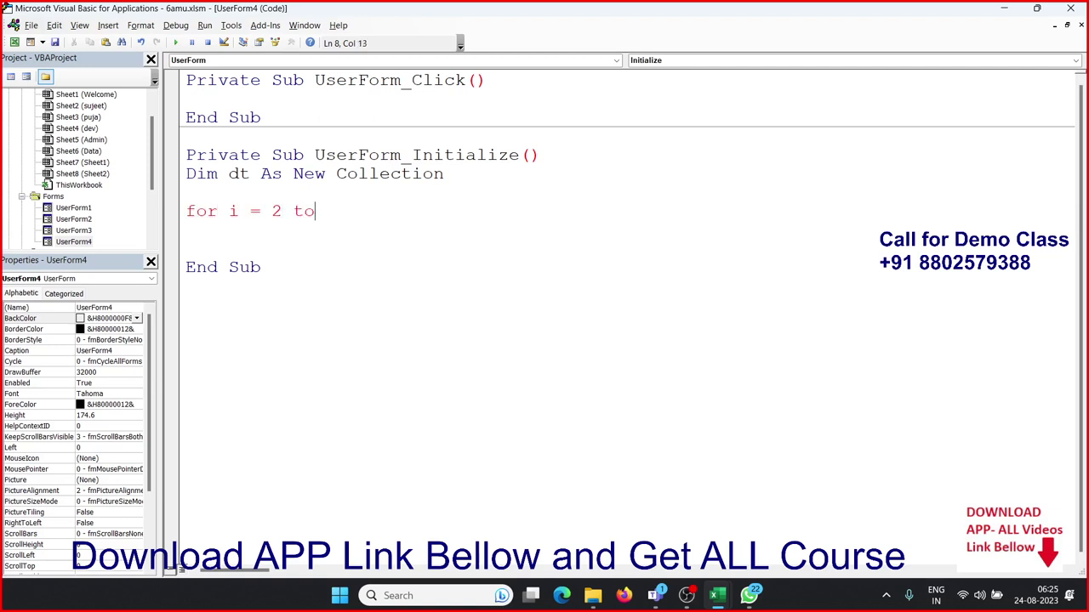
pyautogui.hotkey('alt', 'Tab')
pyautogui.press('Left')
# Step: Confirm the City data ends at row 61 and complete the loop as For i = 2 To 61 … Next i
pyautogui.hotkey('ctrl', 'Down')
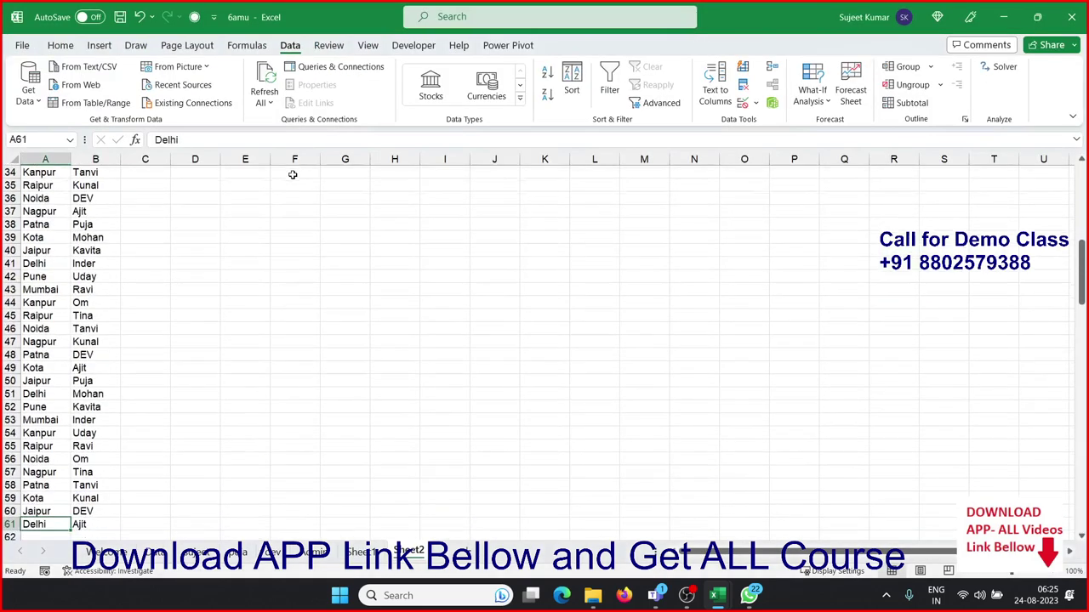
pyautogui.hotkey('ctrl', 'Up')
pyautogui.hotkey('alt', 'Tab')
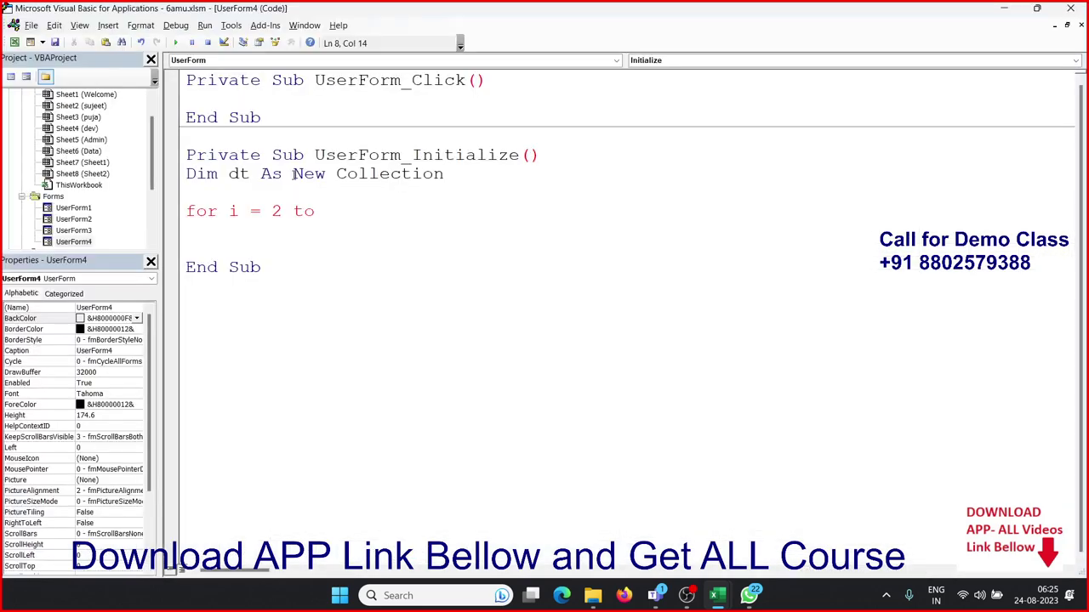
pyautogui.write('61')
pyautogui.press('Return')
pyautogui.press('Return')
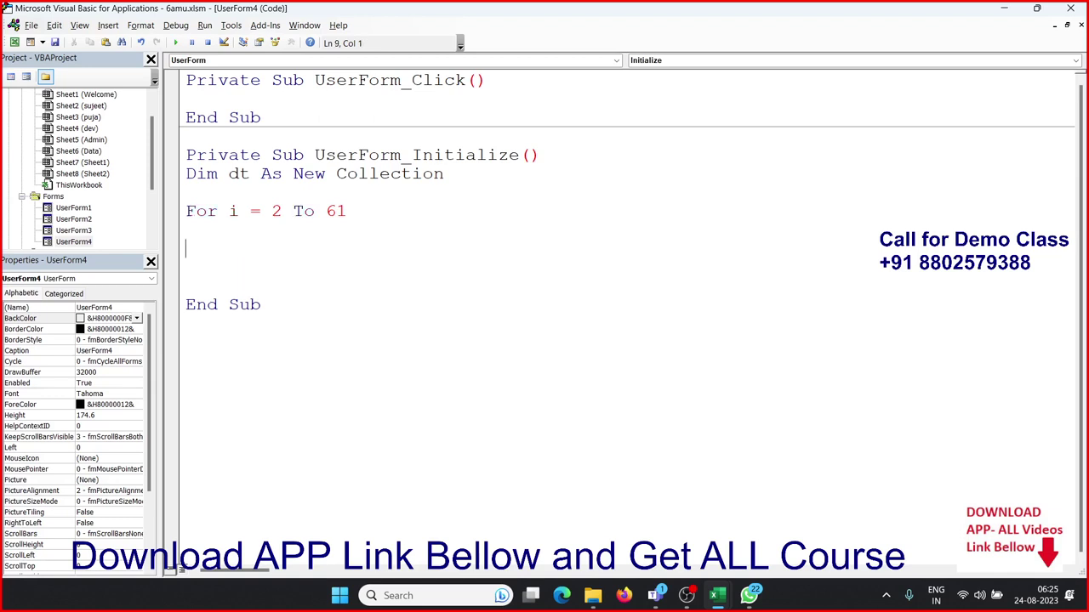
pyautogui.press('Return')
pyautogui.write('next')
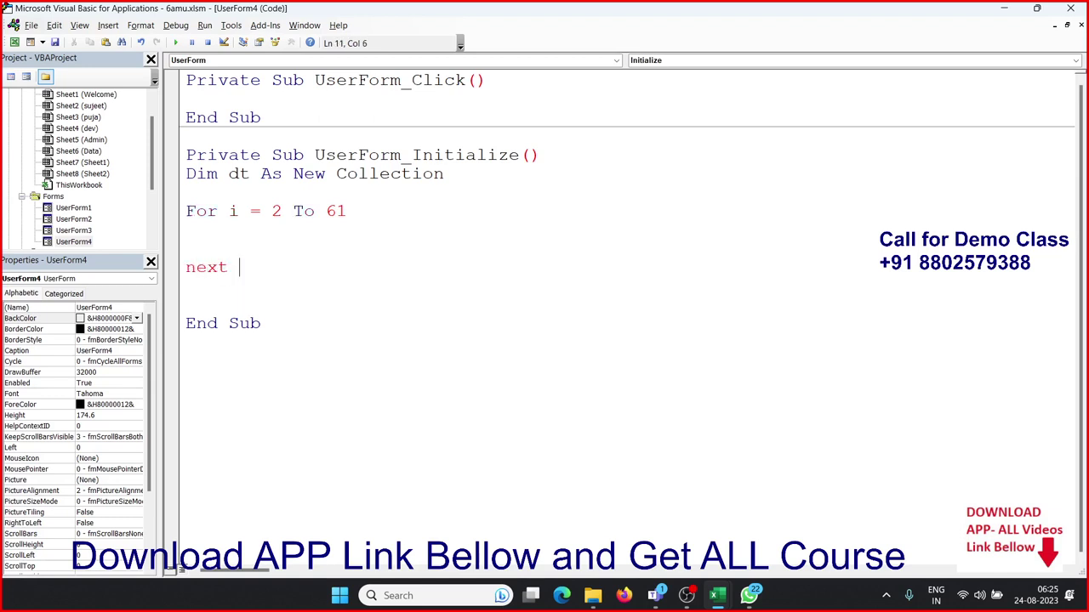
pyautogui.write('i')
pyautogui.press('Up')
pyautogui.press('Return')
pyautogui.press('Return')
# Step: Inside the loop, add dt.Add cells(i,1).value, cstr(cells(i,1).value) to collect each city
pyautogui.press('Up')
pyautogui.press('Up')
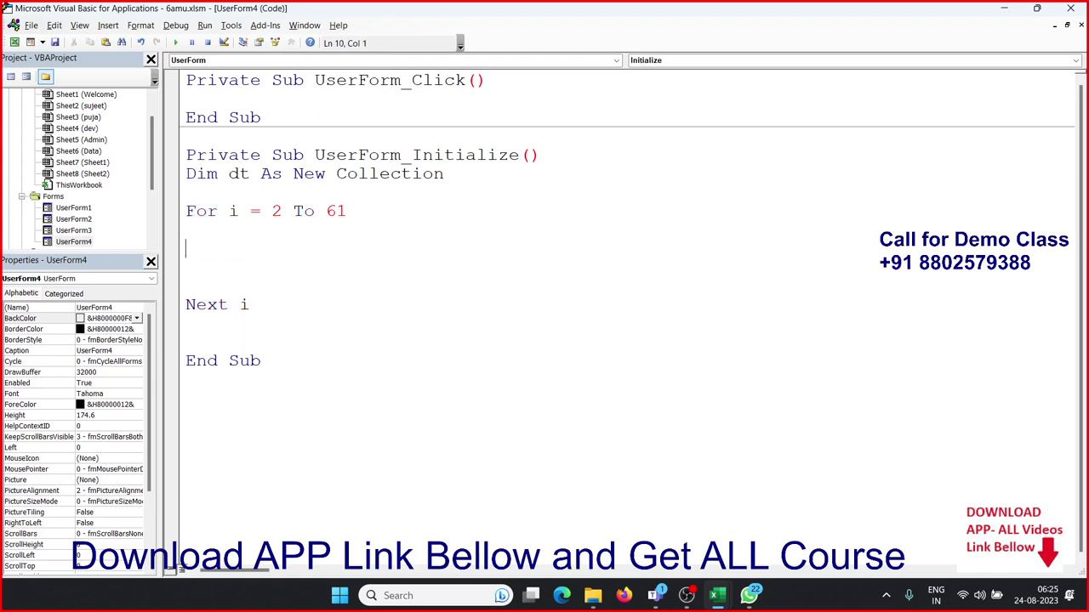
pyautogui.write('if')
pyautogui.press('BackSpace')
pyautogui.press('BackSpace')
pyautogui.press('BackSpace')
pyautogui.press('BackSpace')
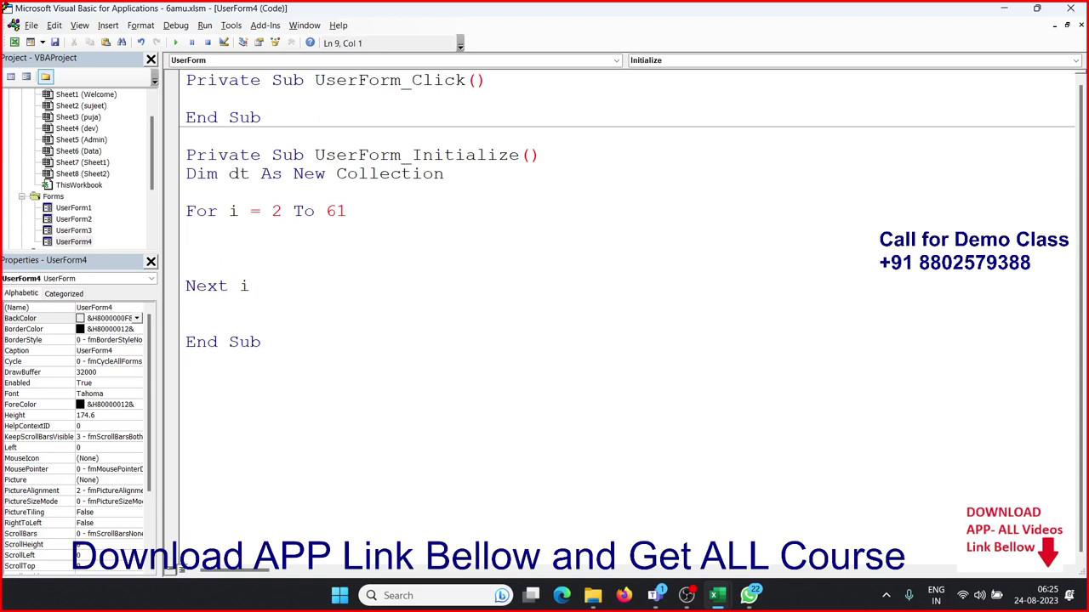
pyautogui.write('dt.')
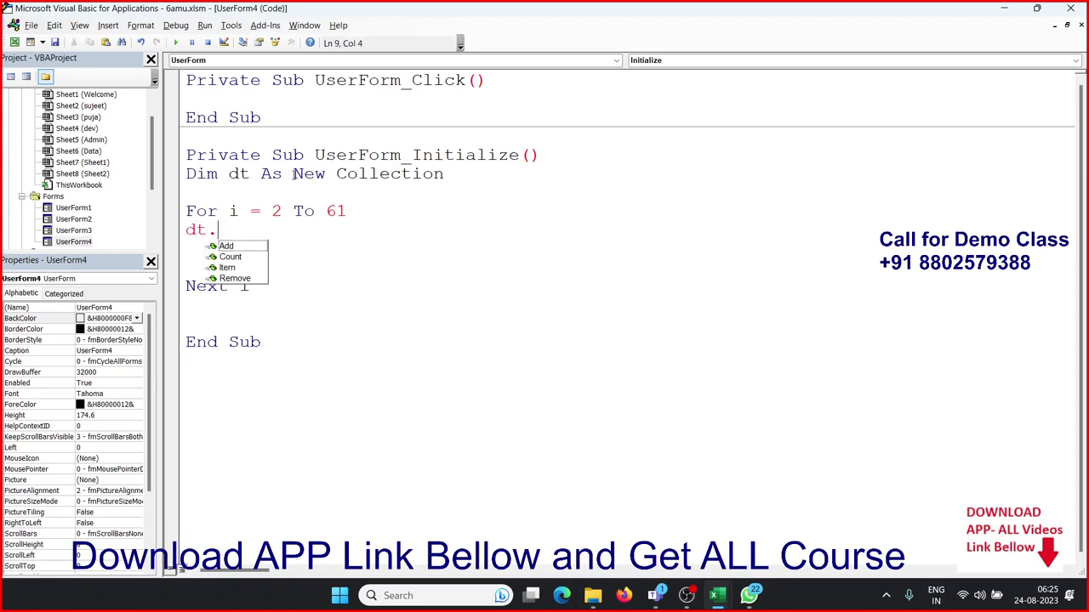
pyautogui.write('Add ')
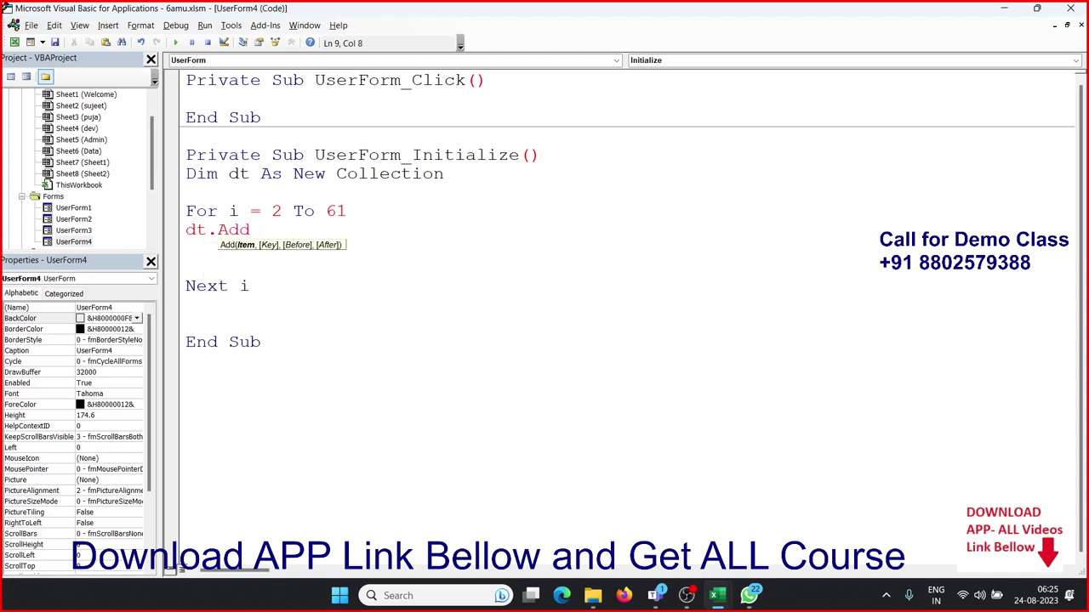
pyautogui.write('cells(i')
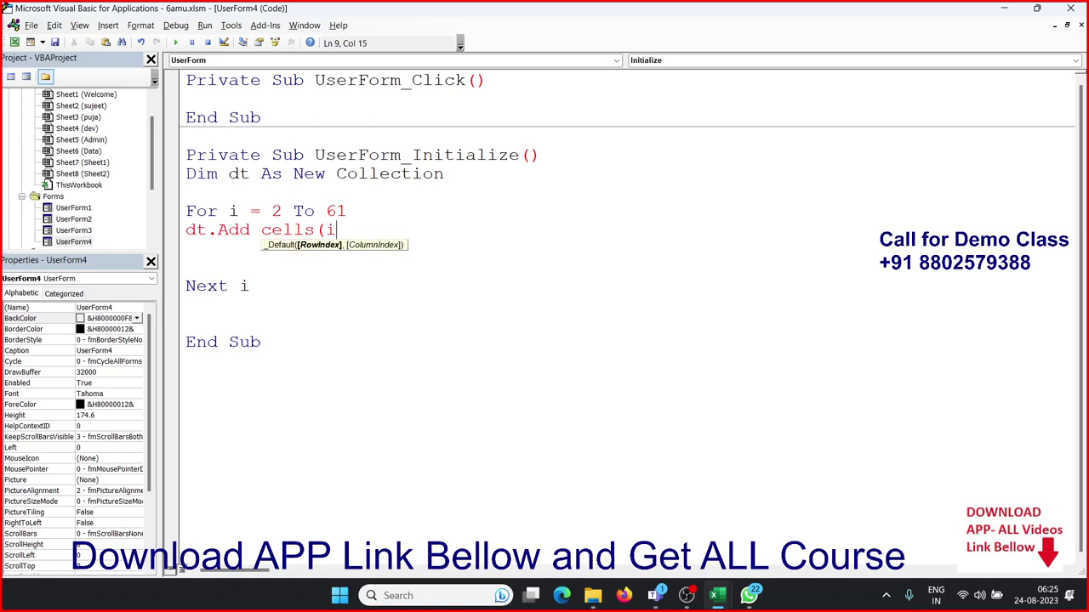
pyautogui.write(',v')
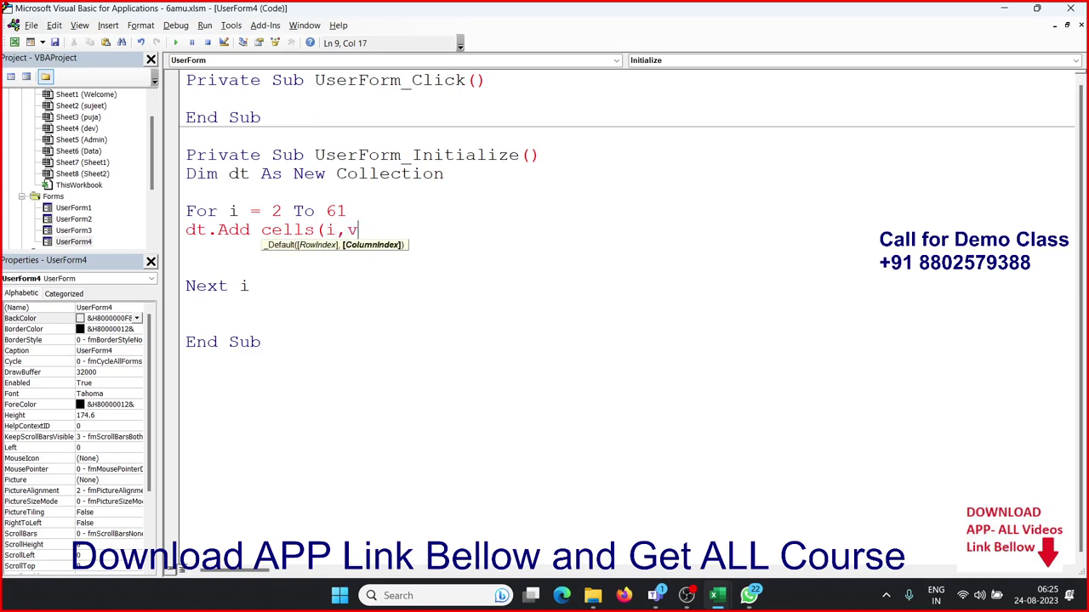
pyautogui.press('BackSpace')
pyautogui.write('1)')
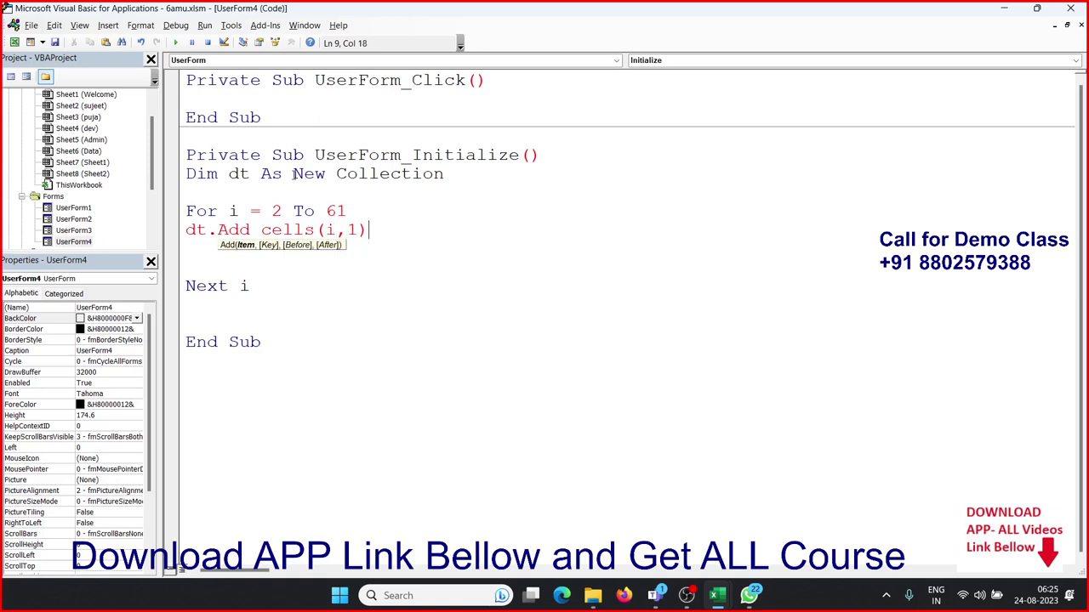
pyautogui.write('.value')
pyautogui.write(',')
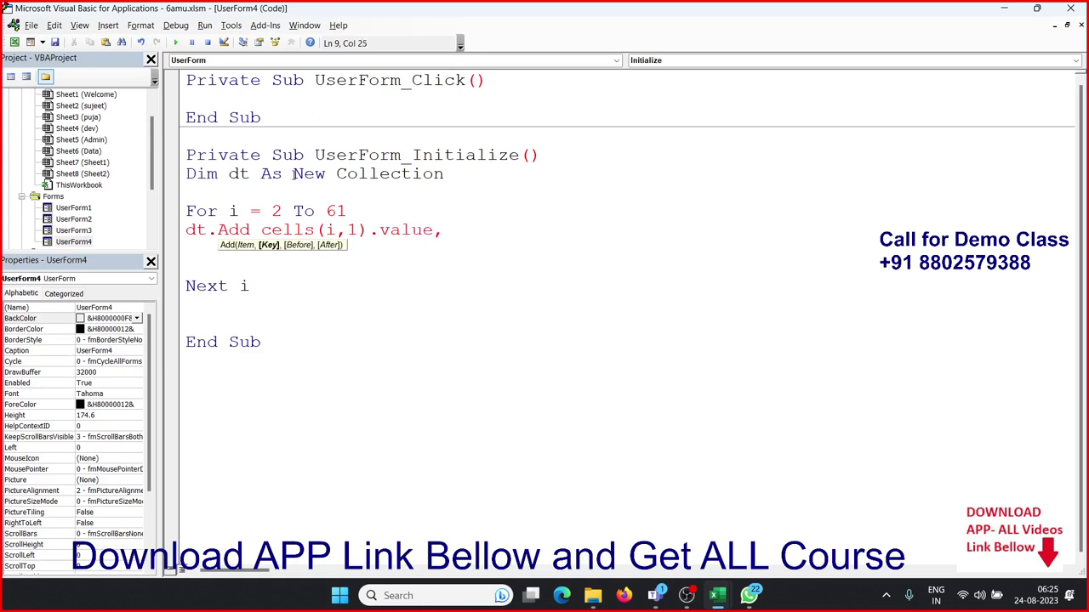
pyautogui.write('cstr')
pyautogui.write('(cells')
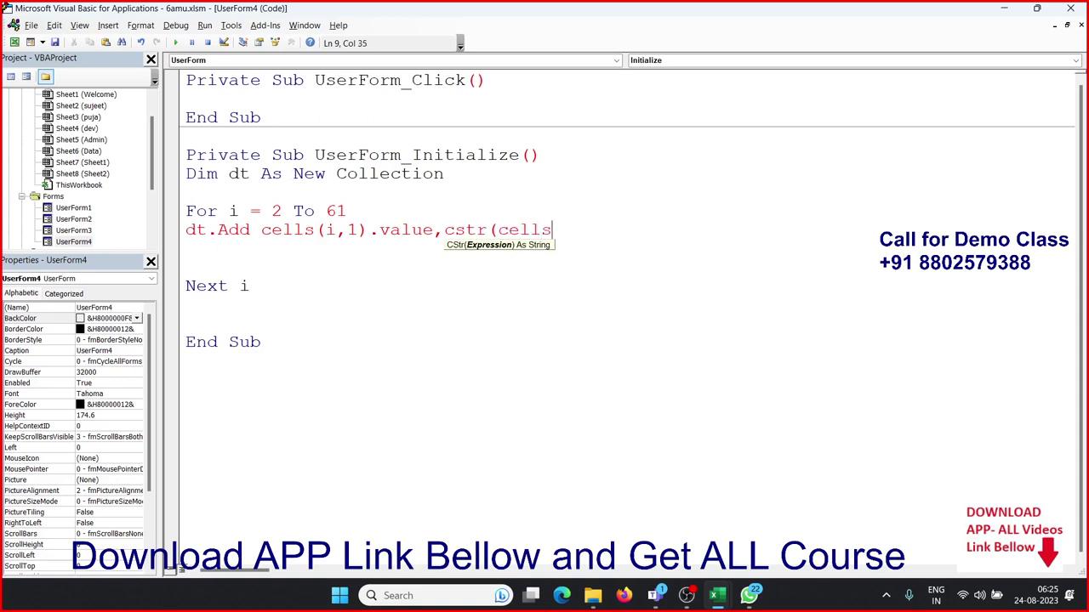
pyautogui.write('(')
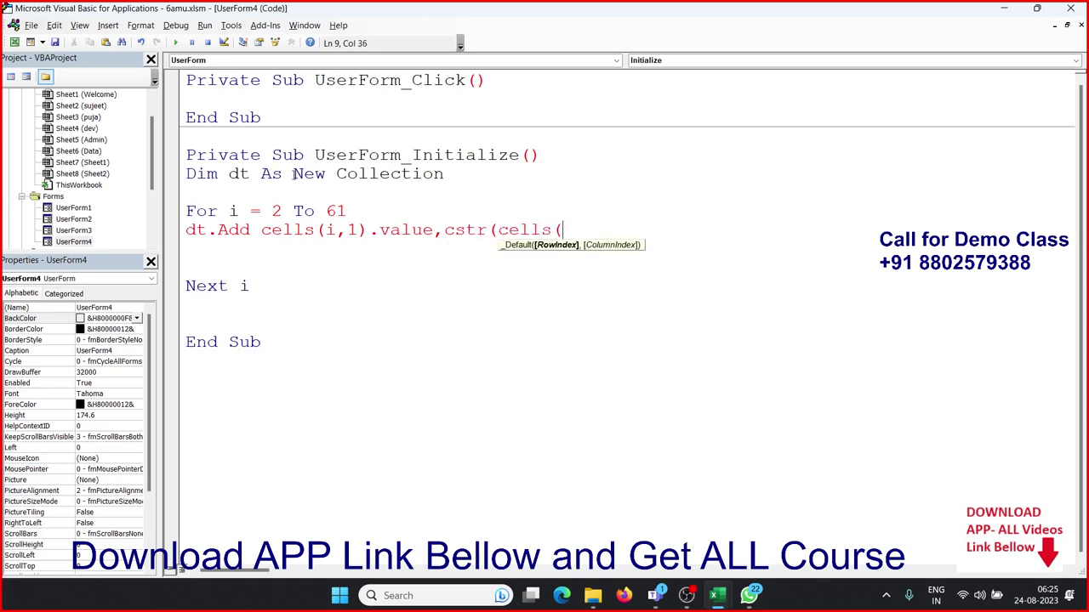
pyautogui.write('i,1)')
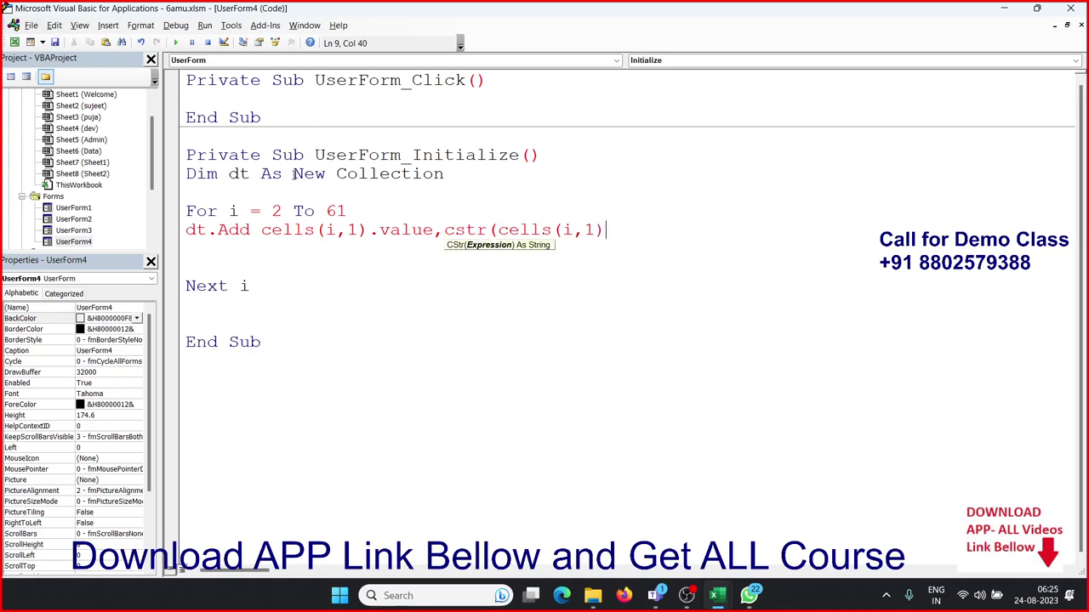
pyautogui.write('.value')
pyautogui.write(')')
# Step: Tidy the add line and insert On Error Resume Next above the For loop
pyautogui.press('Down')
pyautogui.press('Delete')
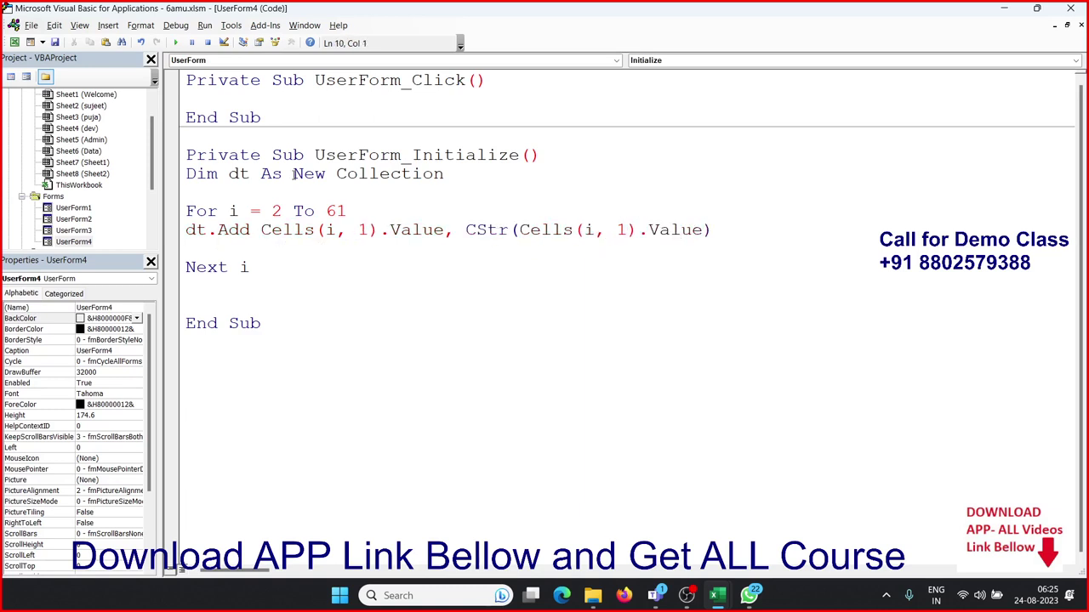
pyautogui.press('Delete')
pyautogui.press('Up')
pyautogui.press('Up')
pyautogui.press('Up')
pyautogui.press('Return')
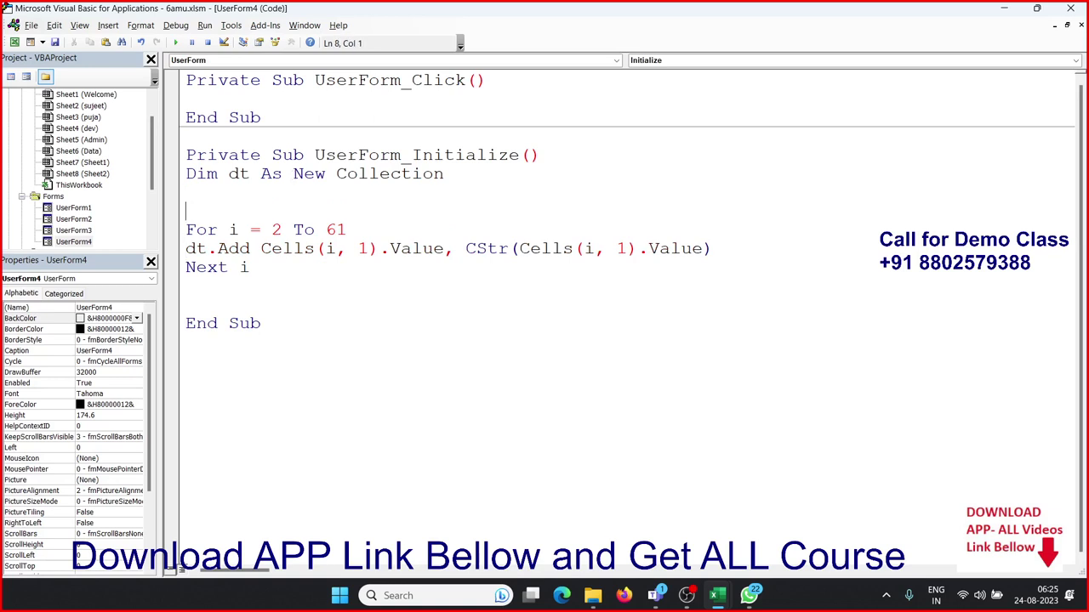
pyautogui.write('on e')
pyautogui.write('rror')
pyautogui.write(' e')
pyautogui.press('BackSpace')
pyautogui.write('re')
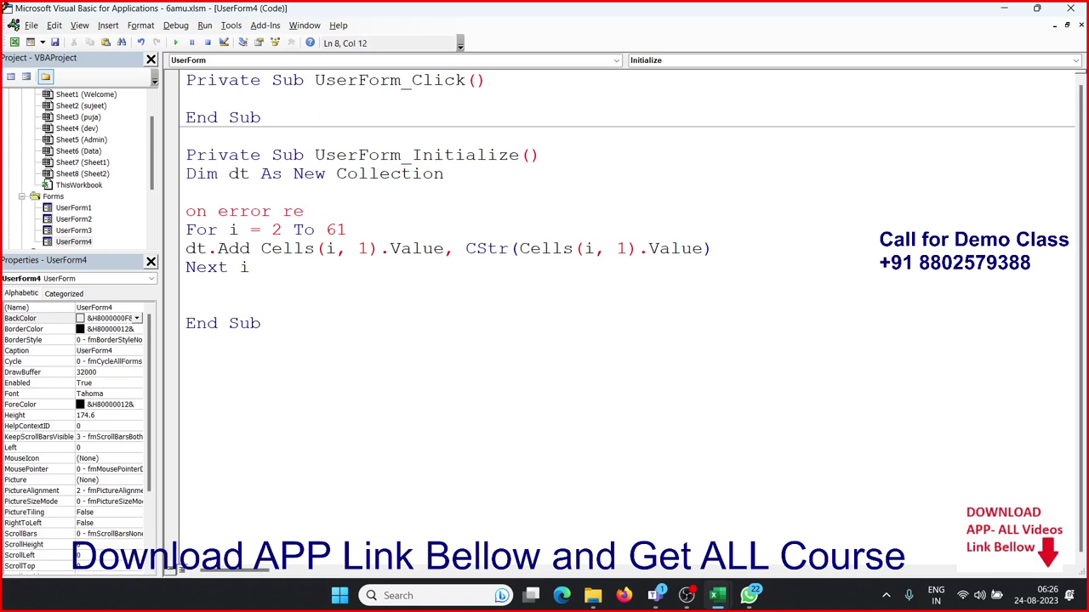
pyautogui.write('sume nec')
pyautogui.write('t')
pyautogui.press('BackSpace')
pyautogui.press('BackSpace')
pyautogui.write('xt')
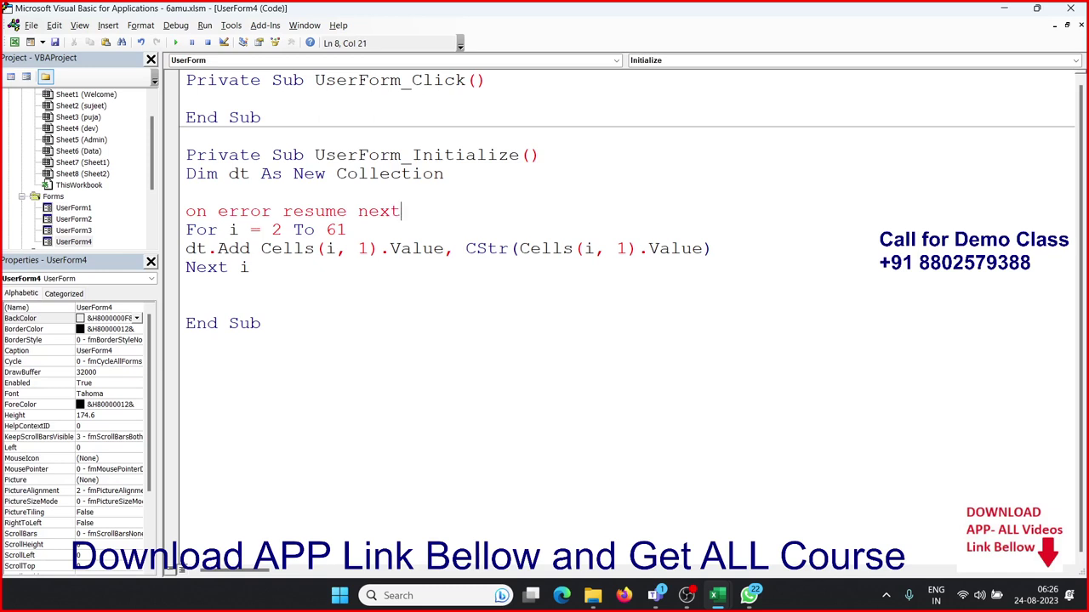
pyautogui.press('Down')
pyautogui.press('Down')
pyautogui.press('Down')
pyautogui.press('Down')
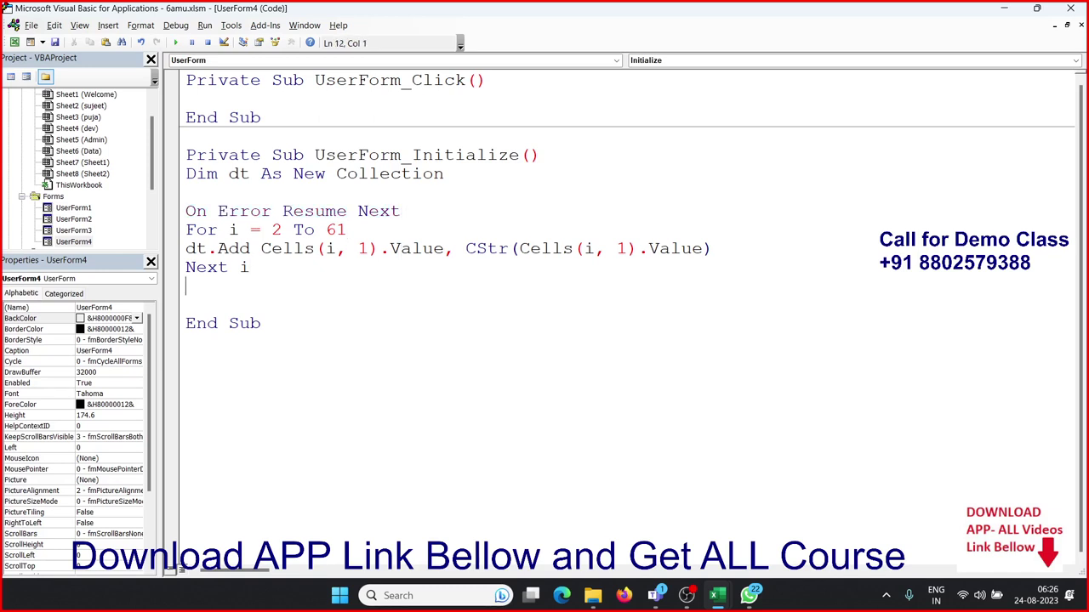
# Step: Below the first loop, write For Each item In dt with Me.ComboBox1.AddItem item
pyautogui.press('Return')
pyautogui.press('Return')
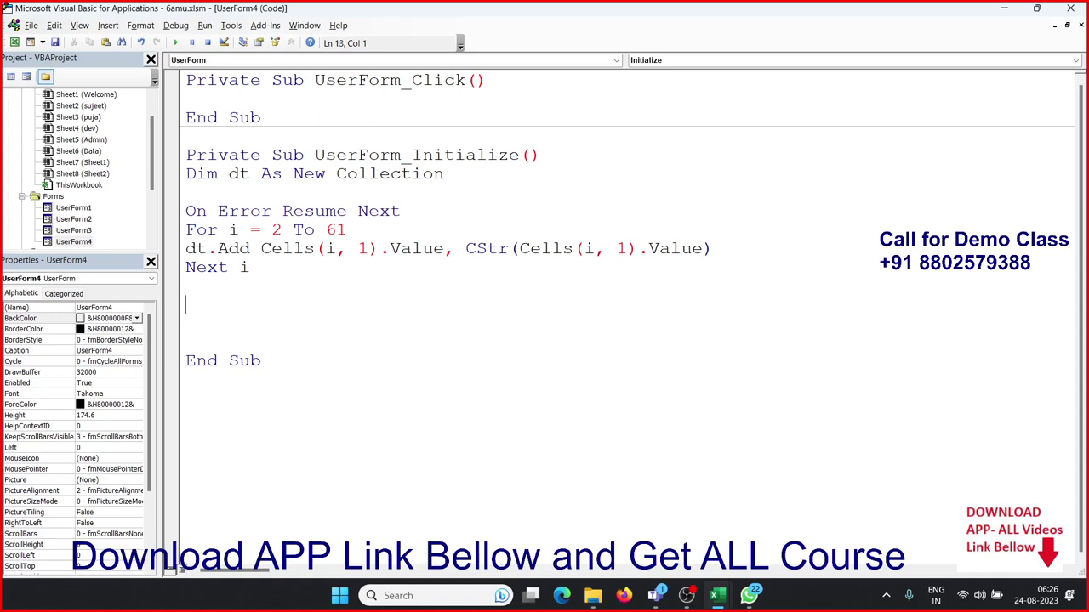
pyautogui.write('fo')
pyautogui.write('r each ')
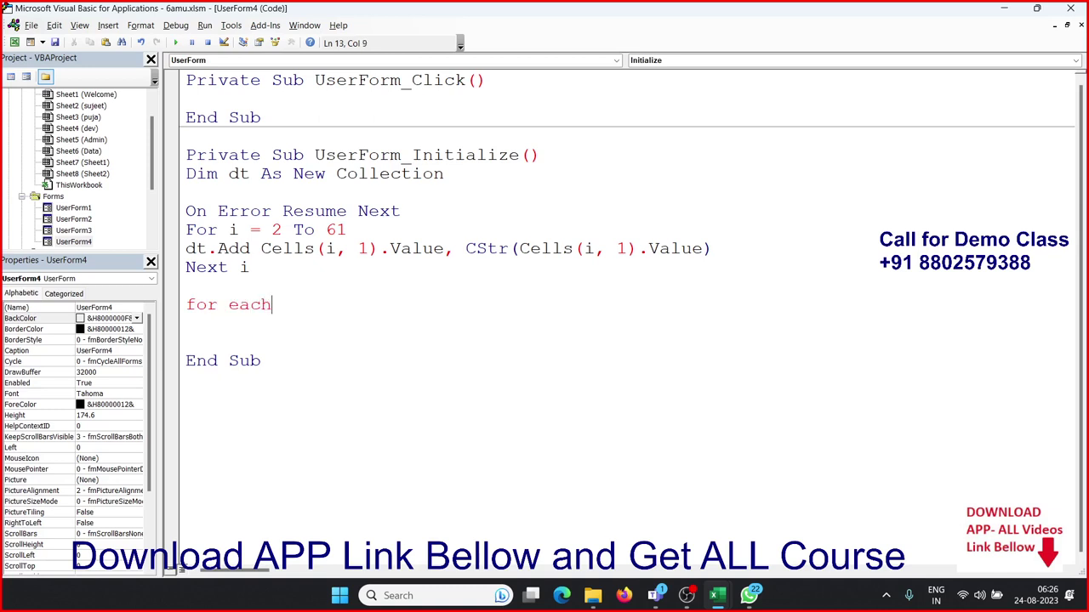
pyautogui.write('item ')
pyautogui.write('in dt')
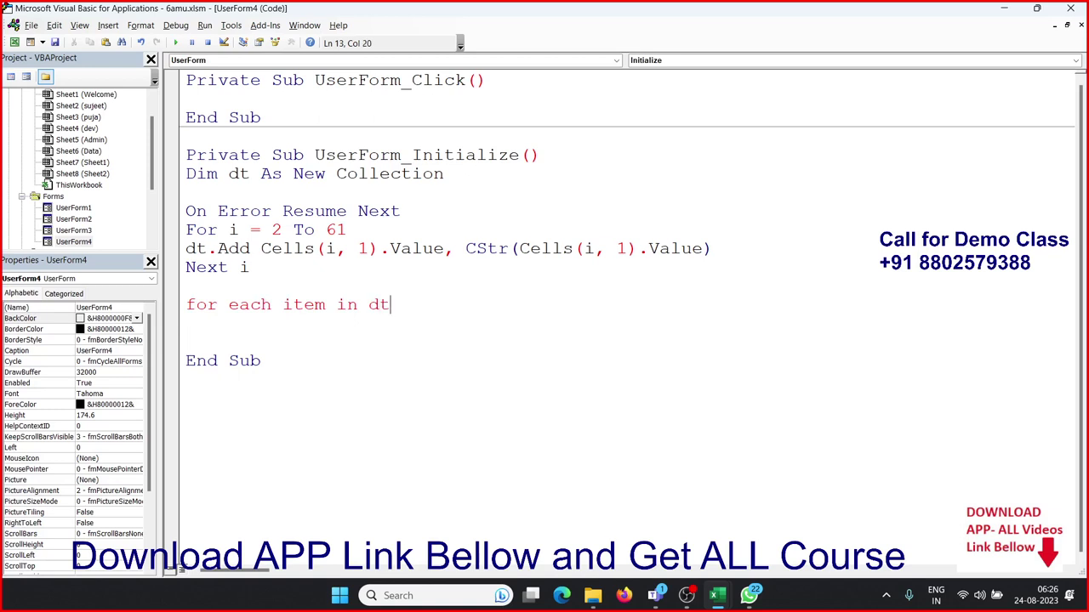
pyautogui.press('Return')
pyautogui.write('m')
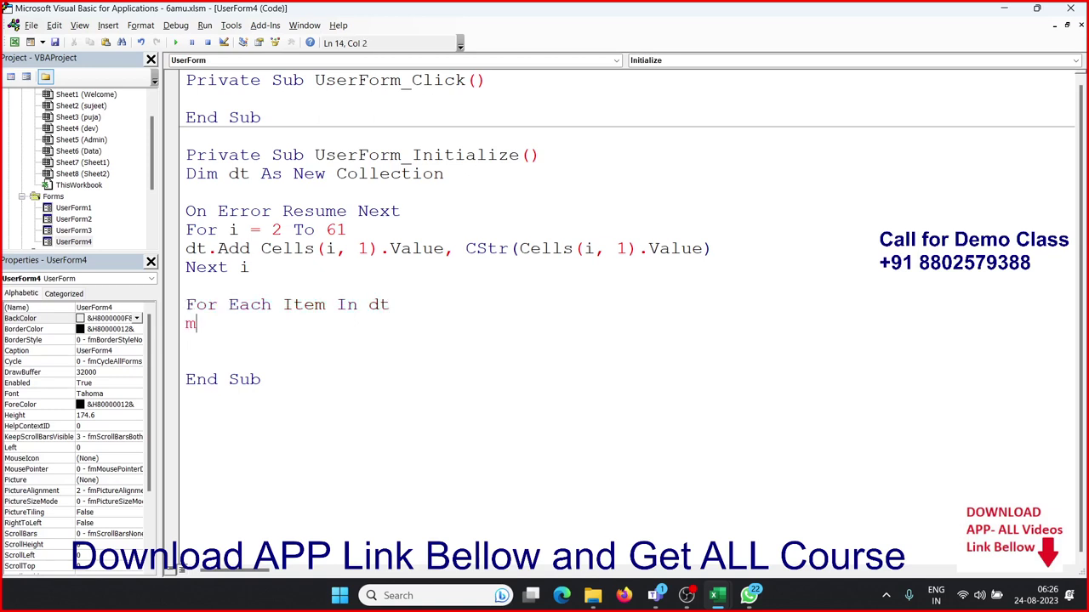
pyautogui.write('e.co')
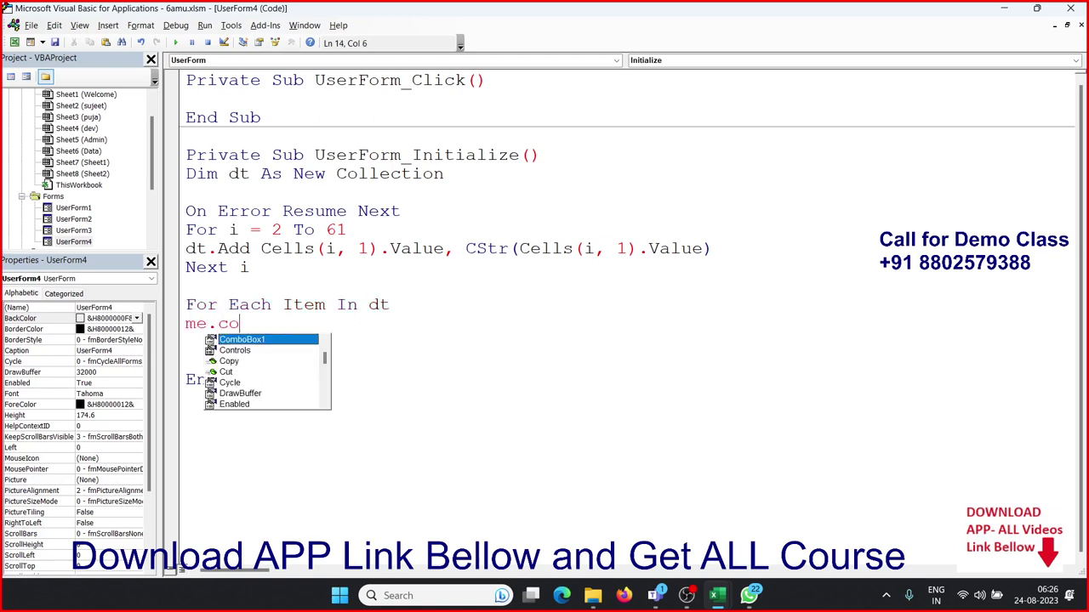
pyautogui.press('Tab')
pyautogui.write('.ad')
pyautogui.press('Tab')
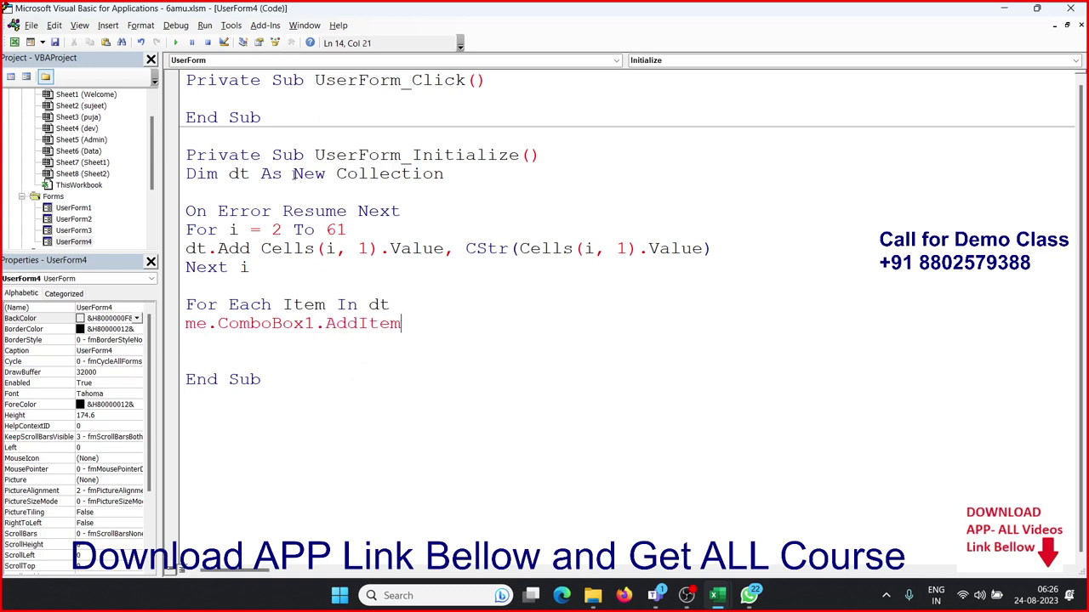
pyautogui.write(' ite')
pyautogui.write(',')
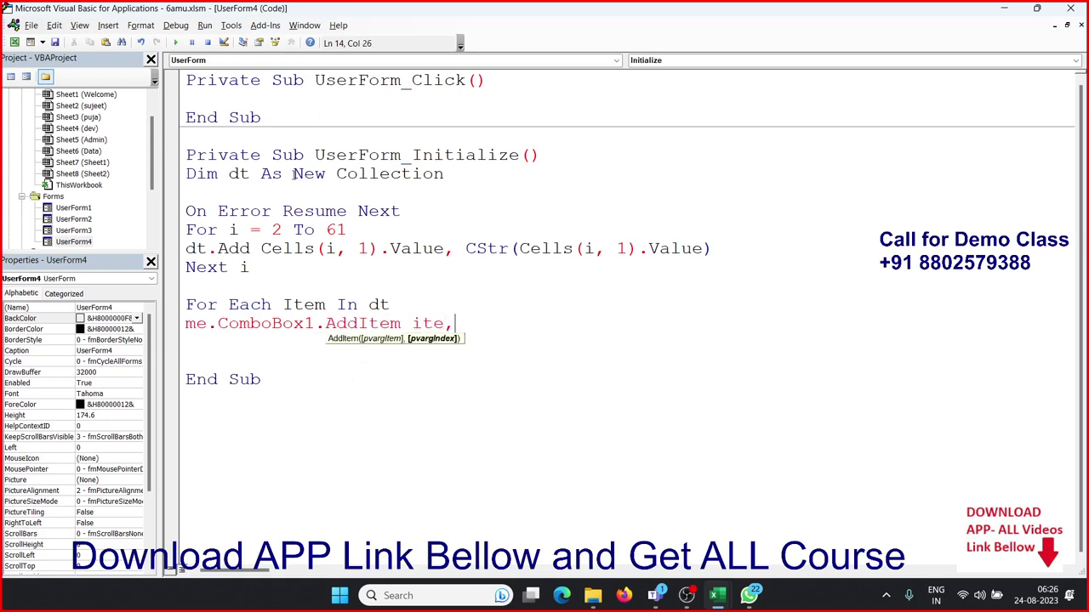
pyautogui.press('BackSpace')
pyautogui.write('m')
pyautogui.press('Return')
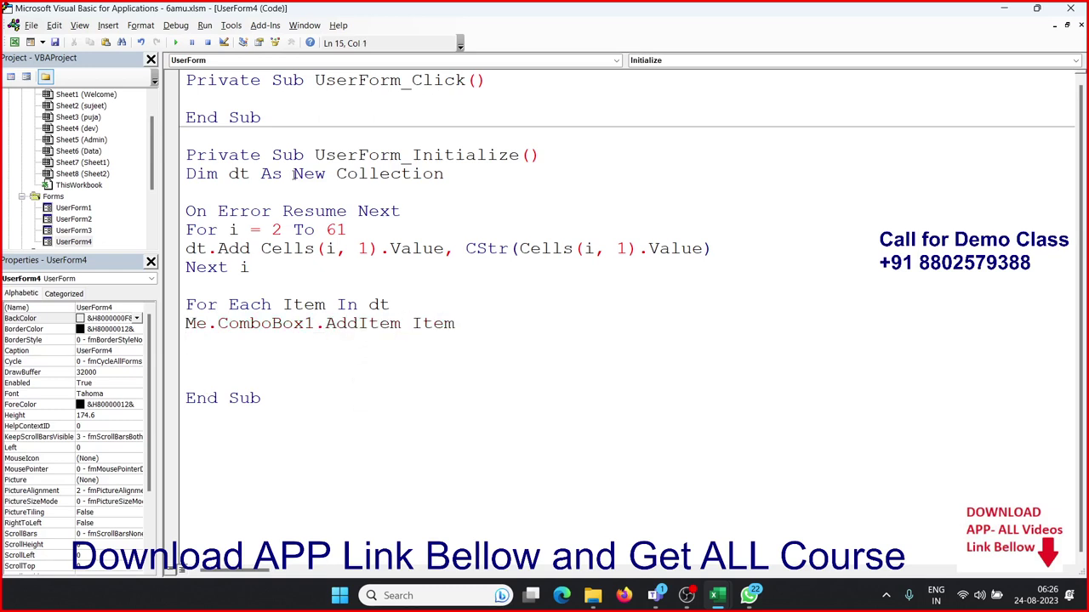
# Step: Close the loop with 'nect item' and highlight the loop and On Error line
pyautogui.write('nect ')
pyautogui.write('item')
pyautogui.press('Up')
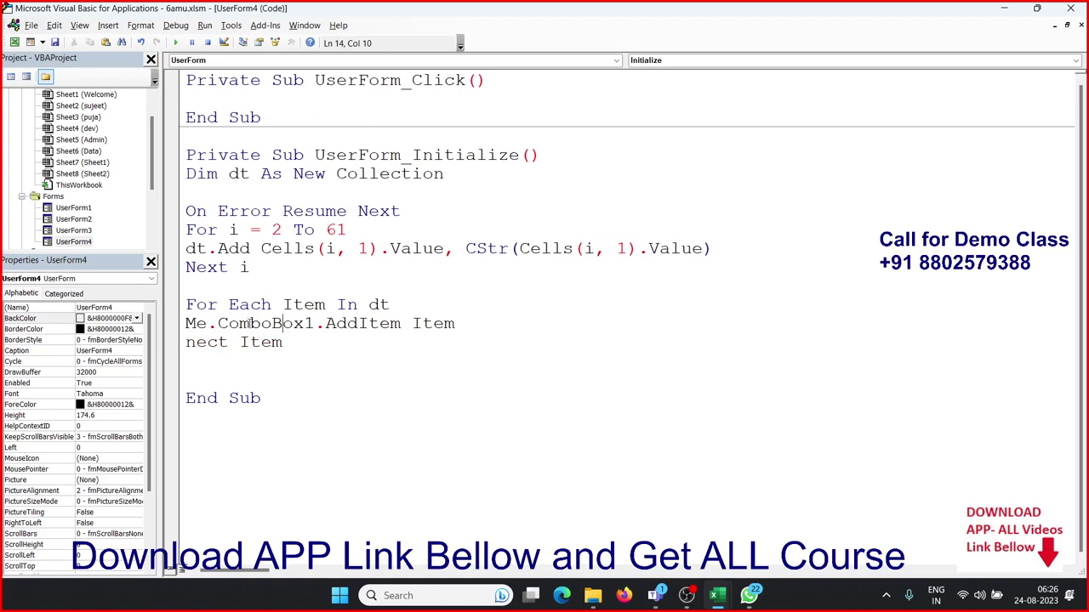
pyautogui.moveTo(249, 269); pyautogui.dragTo(182, 231)
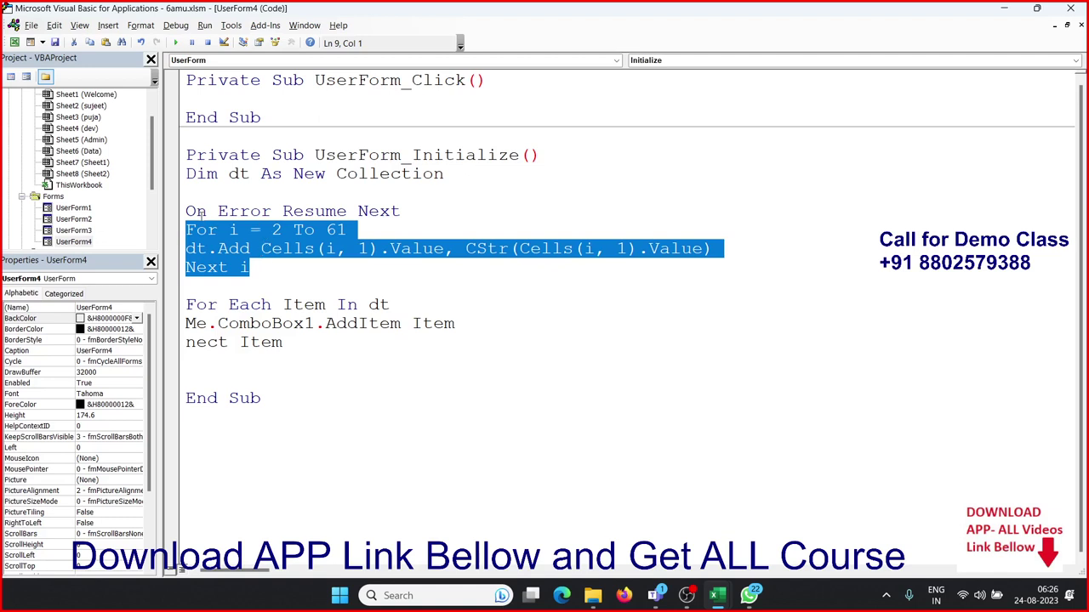
pyautogui.moveTo(197, 212); pyautogui.dragTo(390, 211)
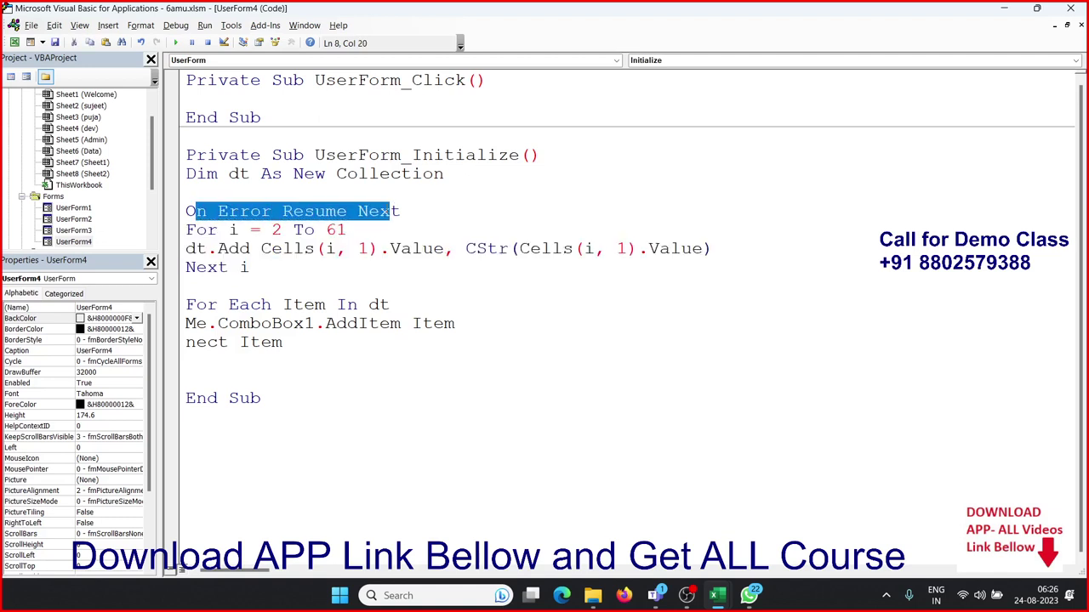
# Step: Highlight For, dt and ComboBox1 in the For Each loop while explaining it
pyautogui.doubleClick(200, 304)
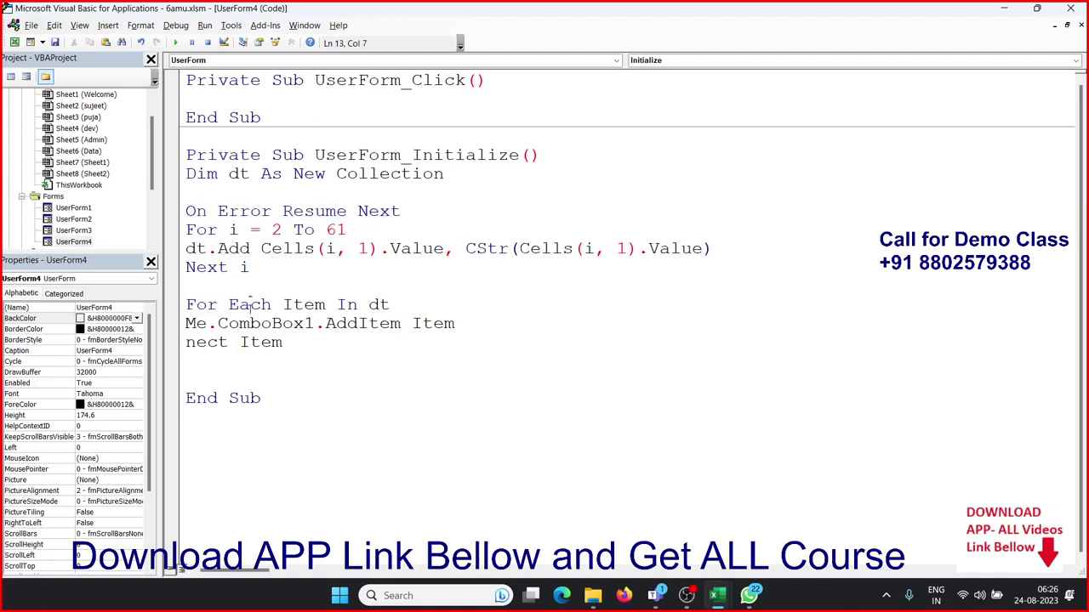
pyautogui.click(315, 304)
pyautogui.click(417, 294)
pyautogui.doubleClick(393, 304)
pyautogui.doubleClick(272, 323)
pyautogui.click(271, 250)
# Step: Run the form, dismiss the compile error, and correct 'nect' to Next item
pyautogui.click(176, 43)
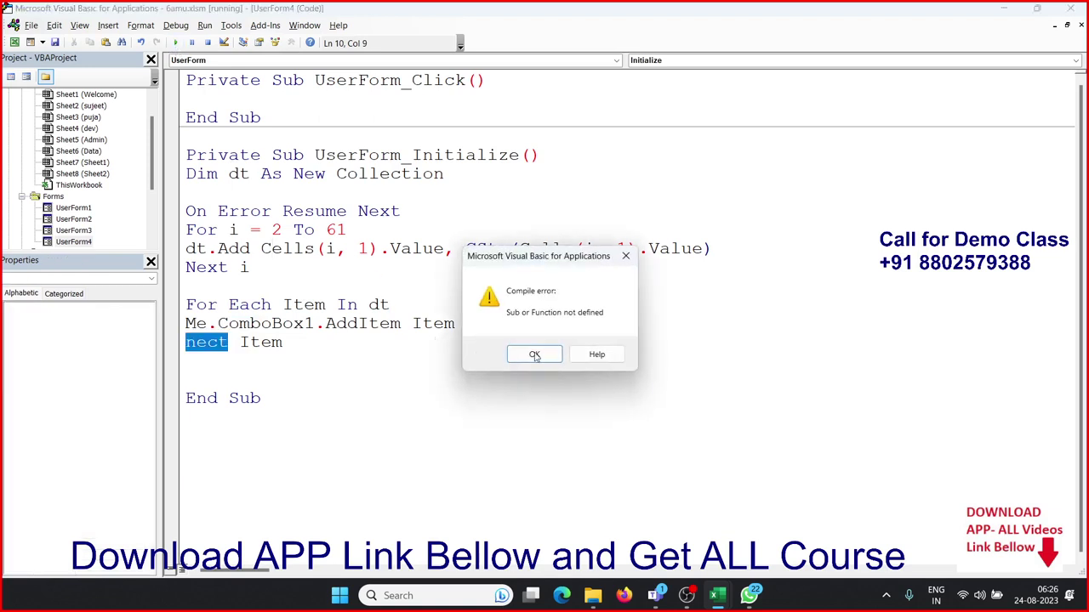
pyautogui.click(534, 353)
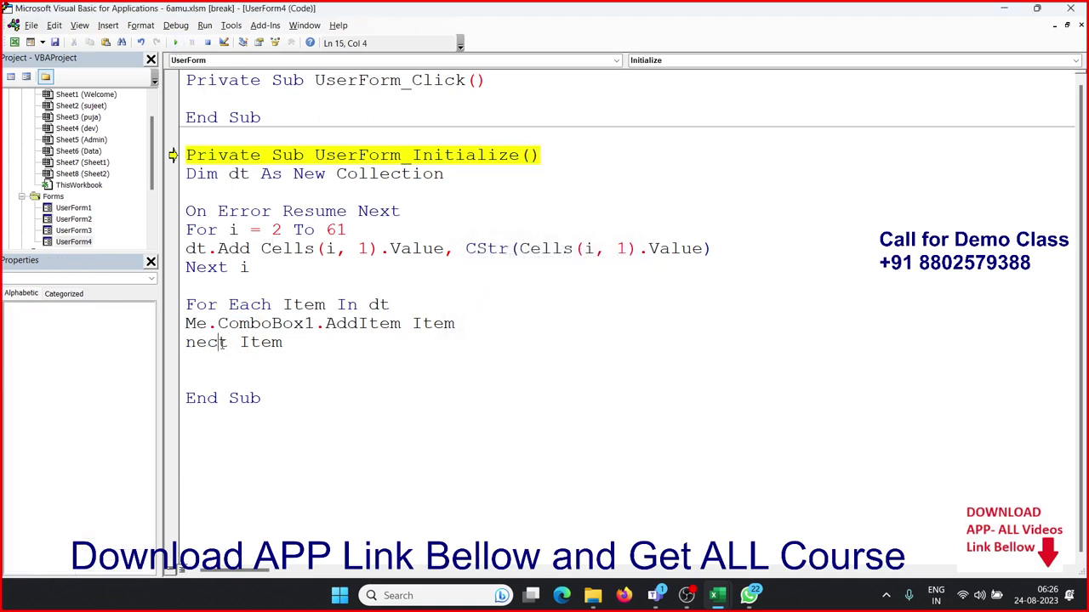
pyautogui.press('BackSpace')
pyautogui.write('x')
pyautogui.click(239, 305)
# Step: Run UserForm4, check Select City lists each city once, pick Pune, and close
pyautogui.click(175, 42)
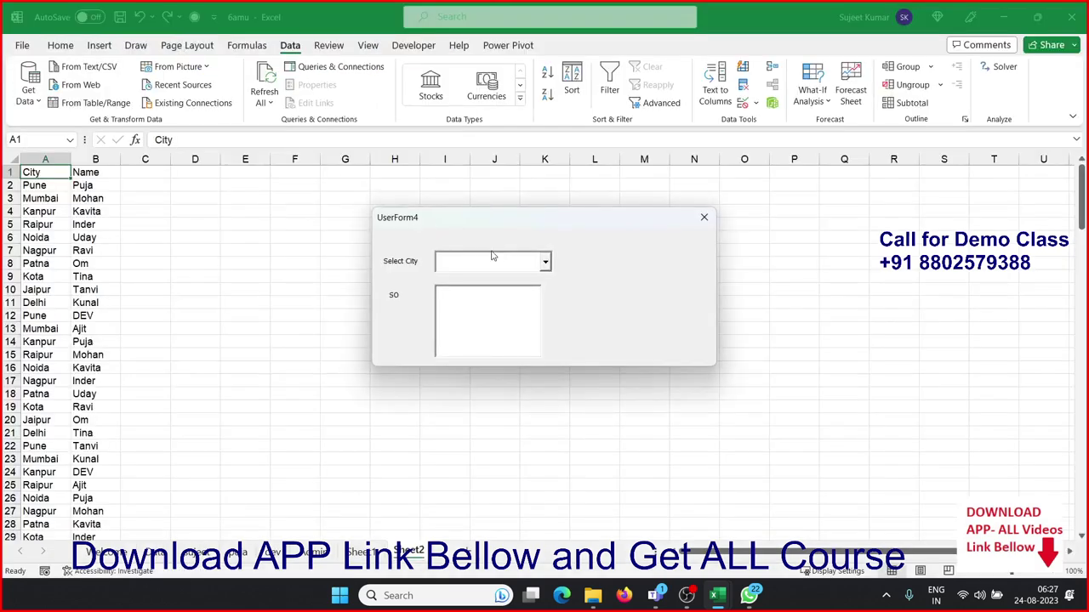
pyautogui.click(545, 264)
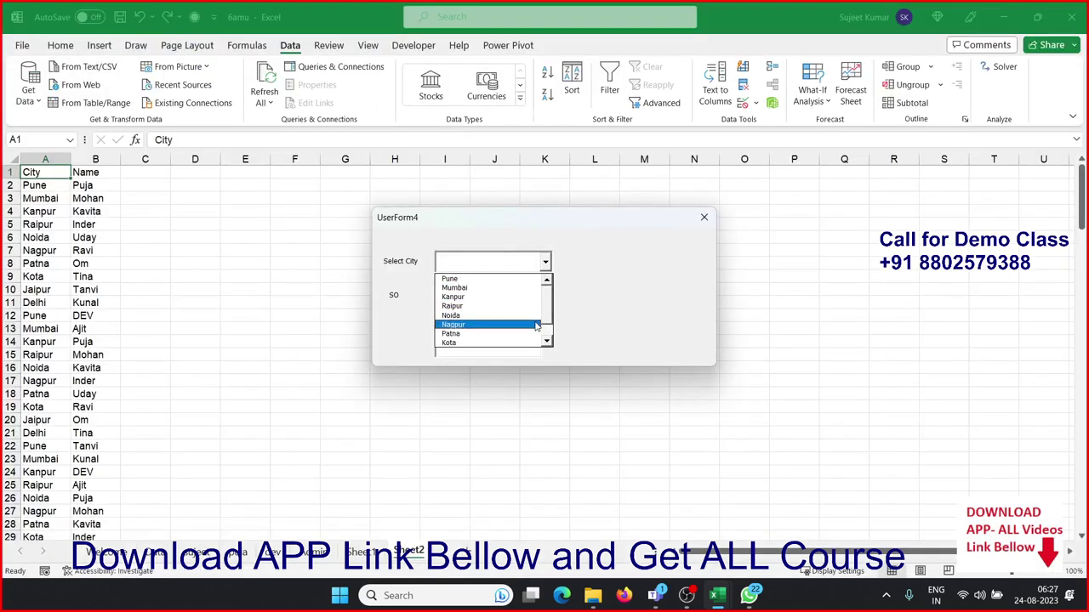
pyautogui.click(510, 280)
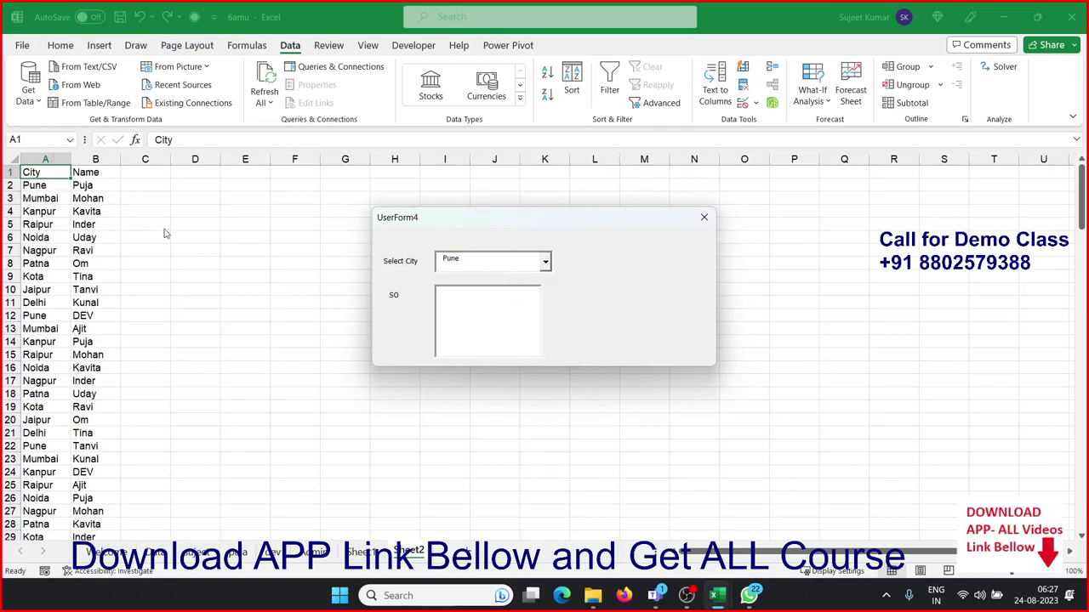
pyautogui.click(704, 218)
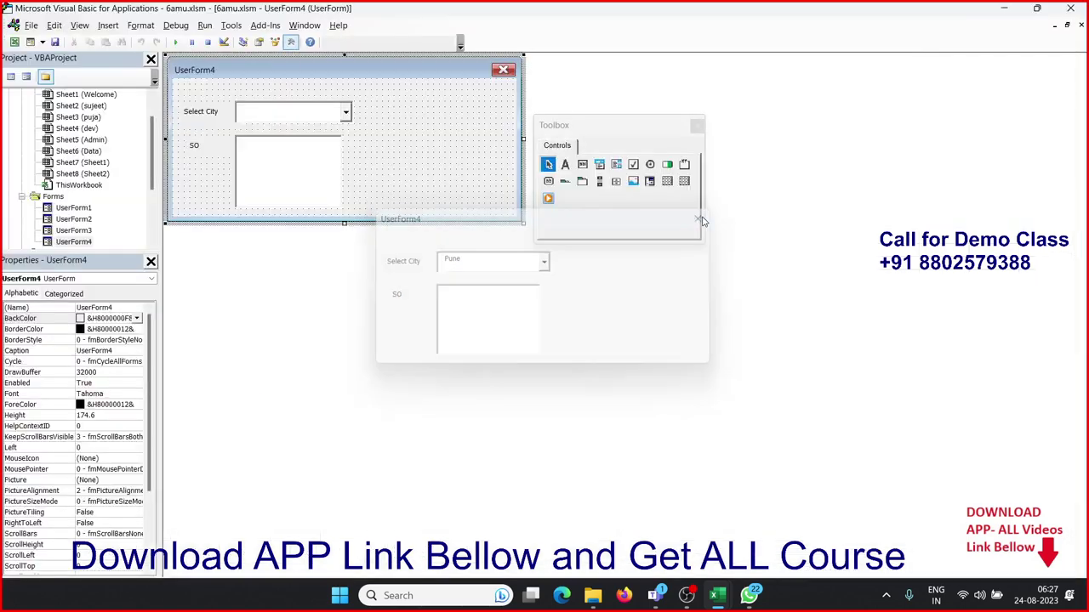
# Step: Create the ComboBox1_Change procedure and delete the empty UserForm_Click procedure
pyautogui.click(326, 123)
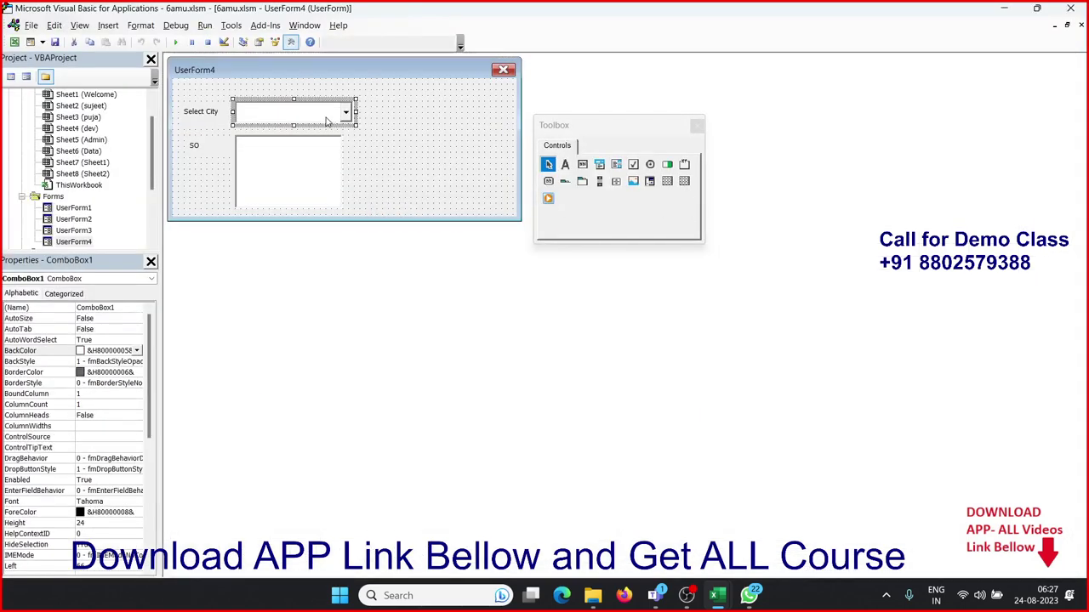
pyautogui.doubleClick(327, 122)
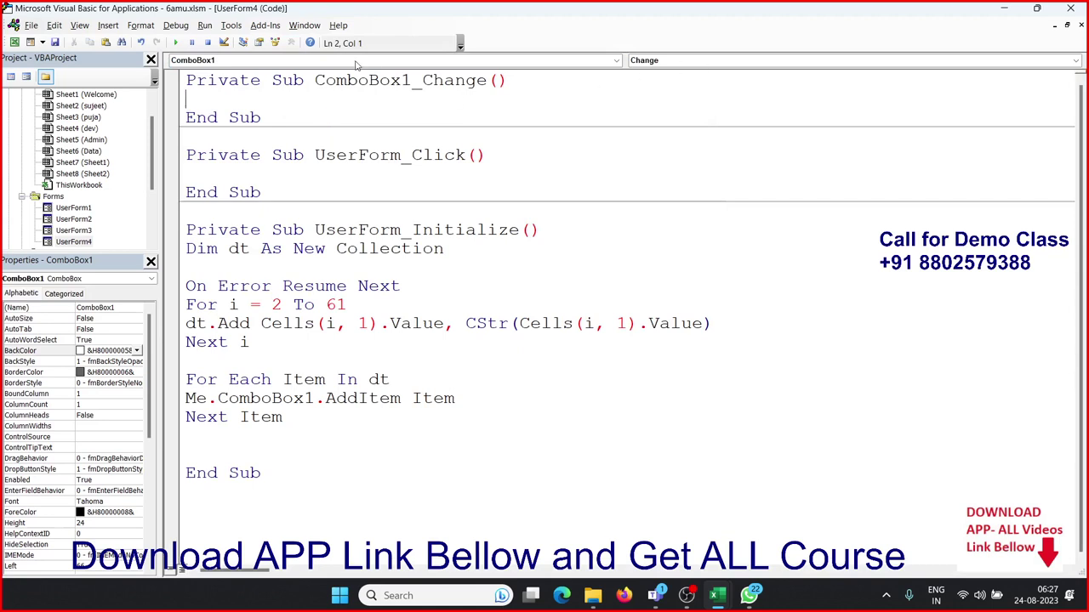
pyautogui.click(649, 61)
pyautogui.click(650, 65)
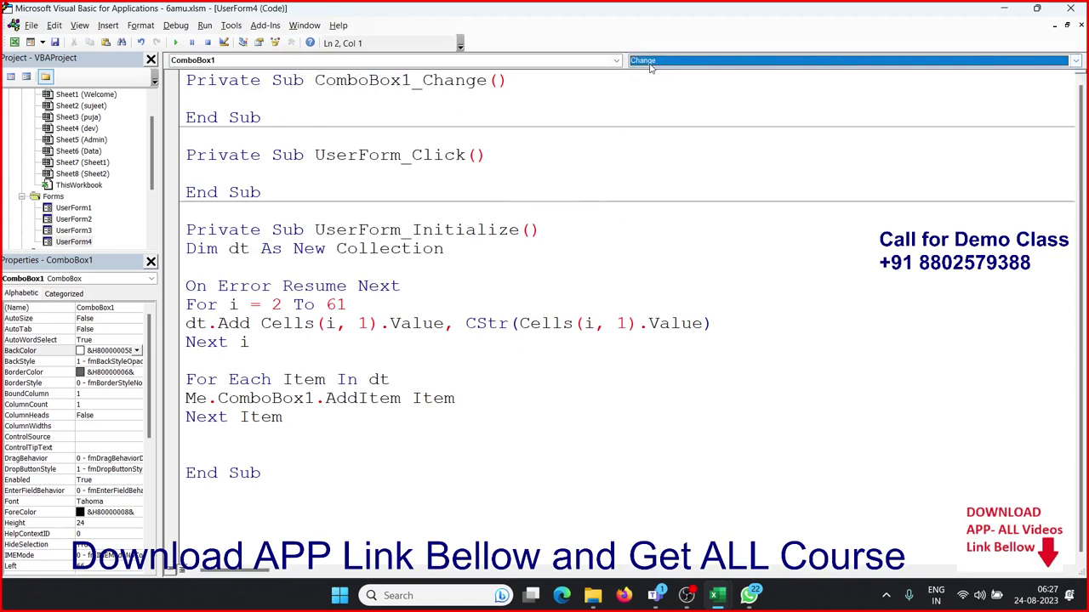
pyautogui.moveTo(324, 187); pyautogui.dragTo(188, 155)
pyautogui.press('Delete')
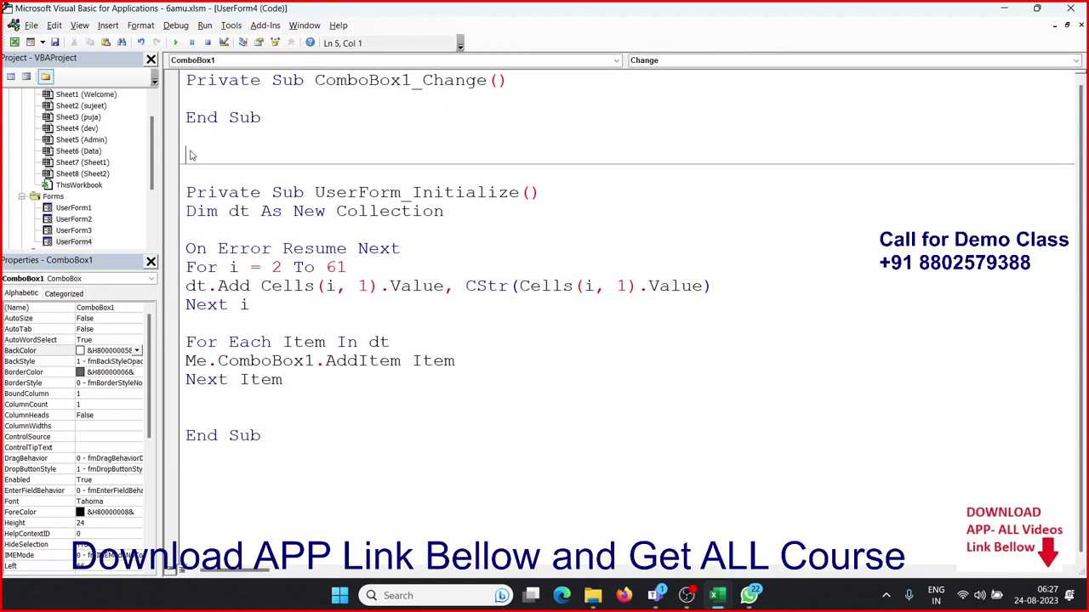
pyautogui.click(191, 98)
pyautogui.press('Return')
pyautogui.press('Return')
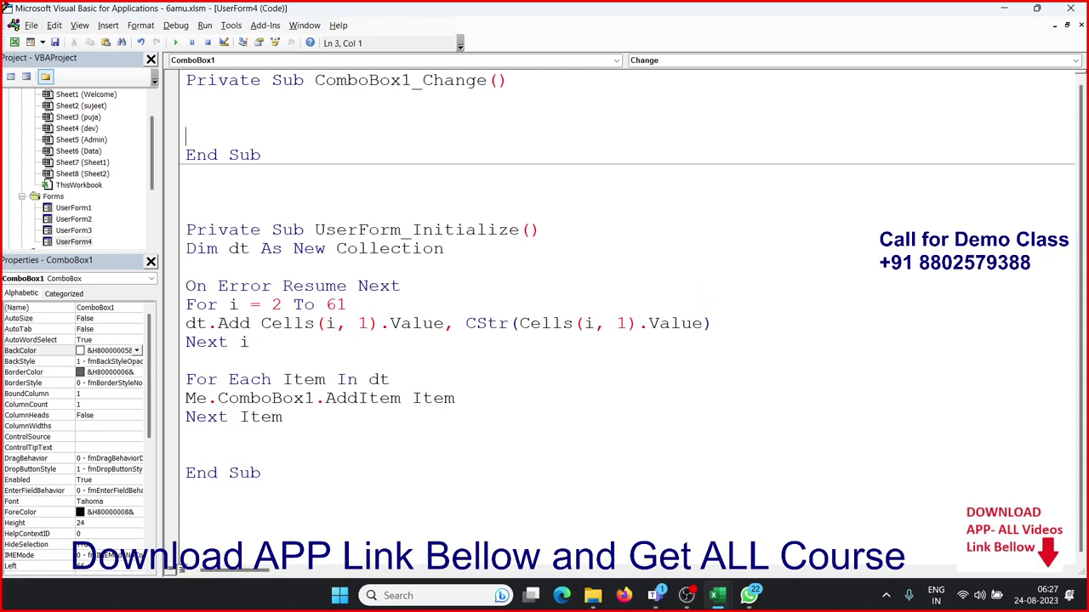
# Step: Check the Name column in the worksheet and review the existing For loop for reference
pyautogui.hotkey('alt', 'F11')
pyautogui.click(102, 185)
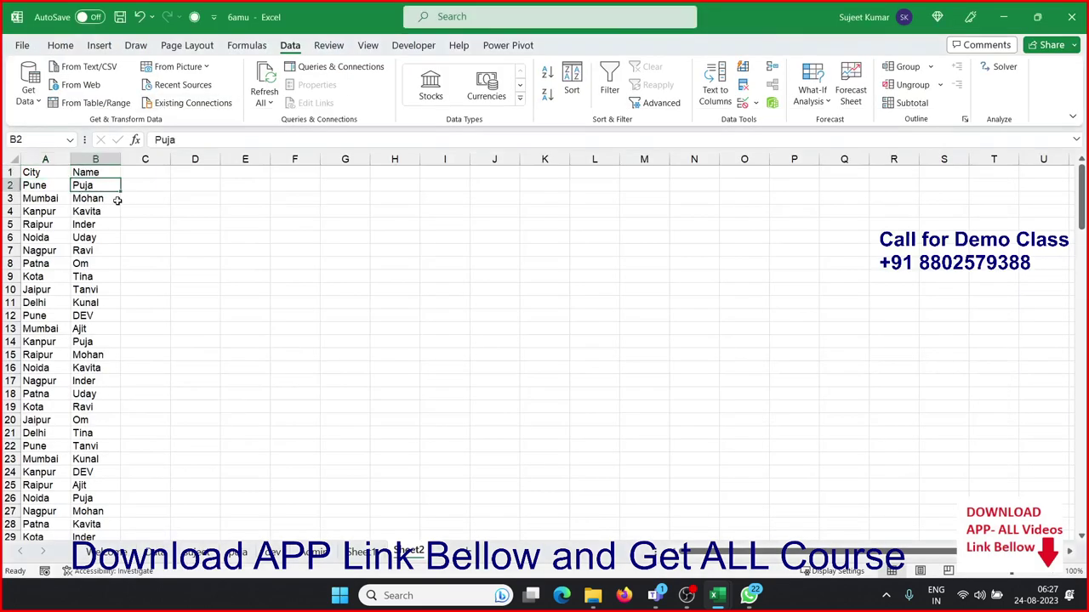
pyautogui.hotkey('alt', 'F11')
pyautogui.moveTo(252, 342)
pyautogui.mouseDown()
pyautogui.moveTo(185, 305)
pyautogui.moveTo(186, 286)
pyautogui.mouseUp()
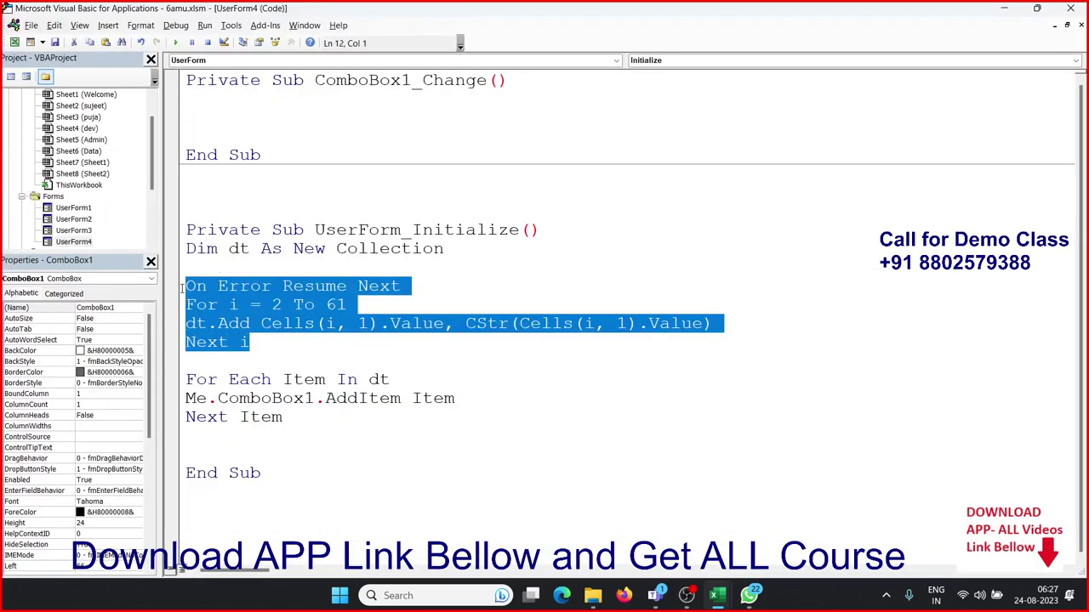
pyautogui.click(252, 342)
# Step: Inside ComboBox1_Change, write the loop For i = 2 To 61 … Next i
pyautogui.click(215, 119)
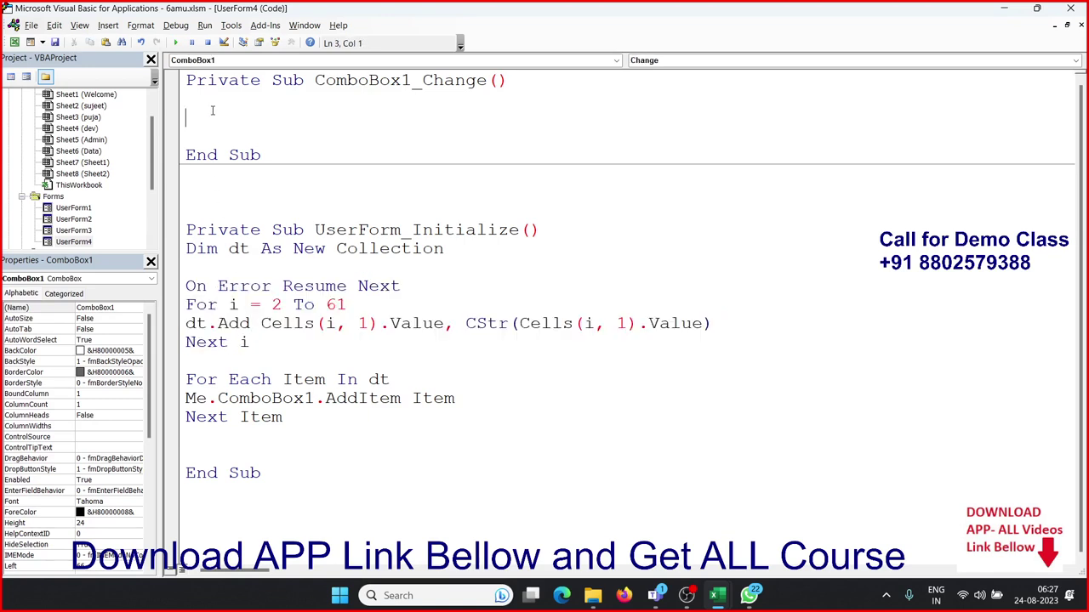
pyautogui.write('for ')
pyautogui.write('i = 2 ')
pyautogui.write('to ')
pyautogui.write('6')
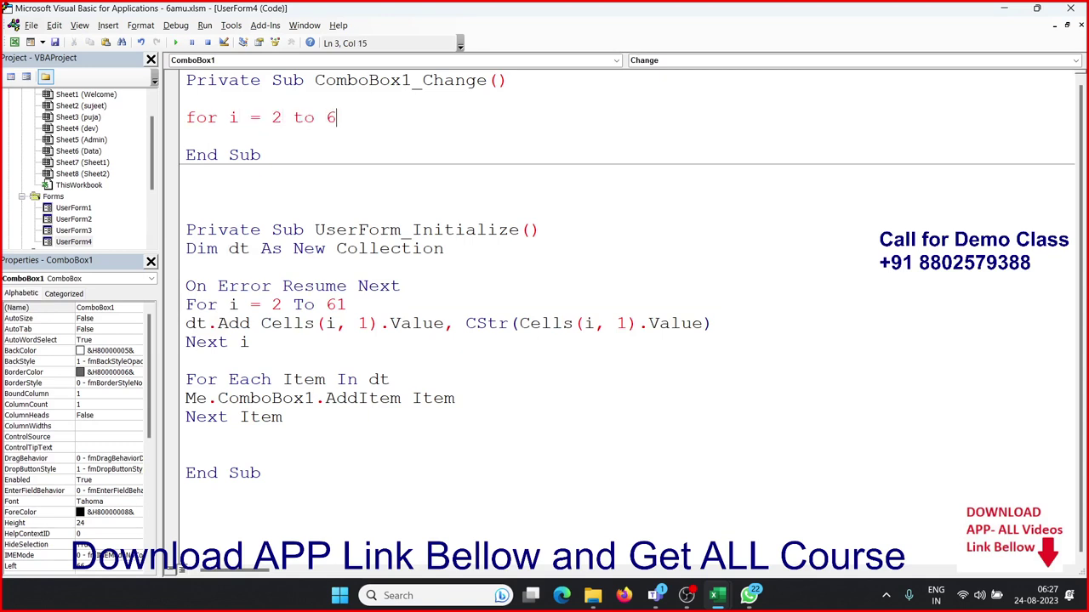
pyautogui.write('1')
pyautogui.press('Return')
pyautogui.press('Return')
pyautogui.write('ne')
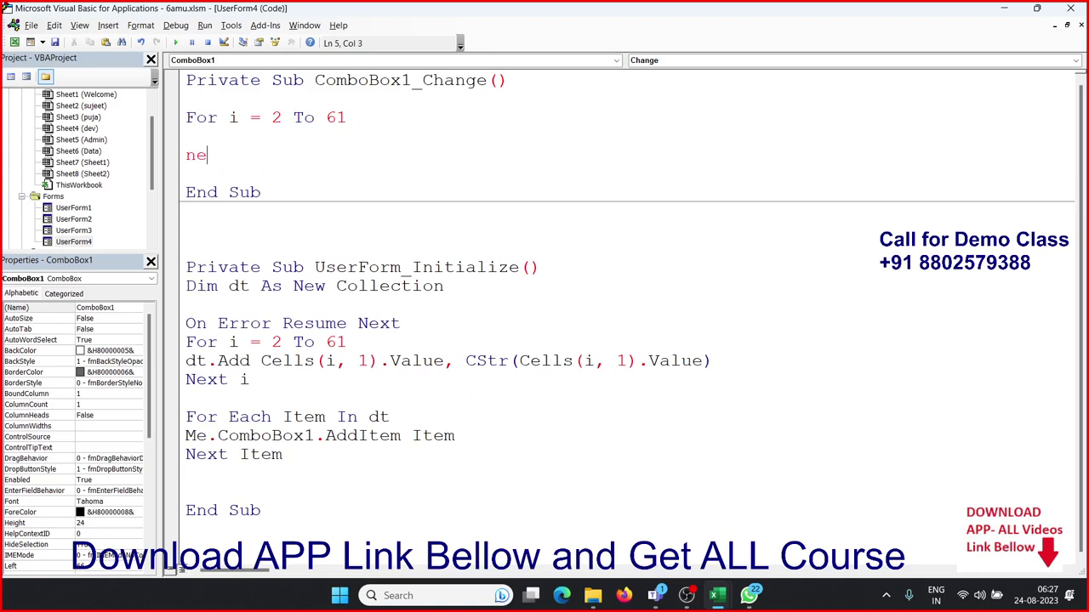
pyautogui.write('xt i')
pyautogui.press('Up')
pyautogui.press('Return')
pyautogui.press('Return')
pyautogui.press('Up')
pyautogui.press('Up')
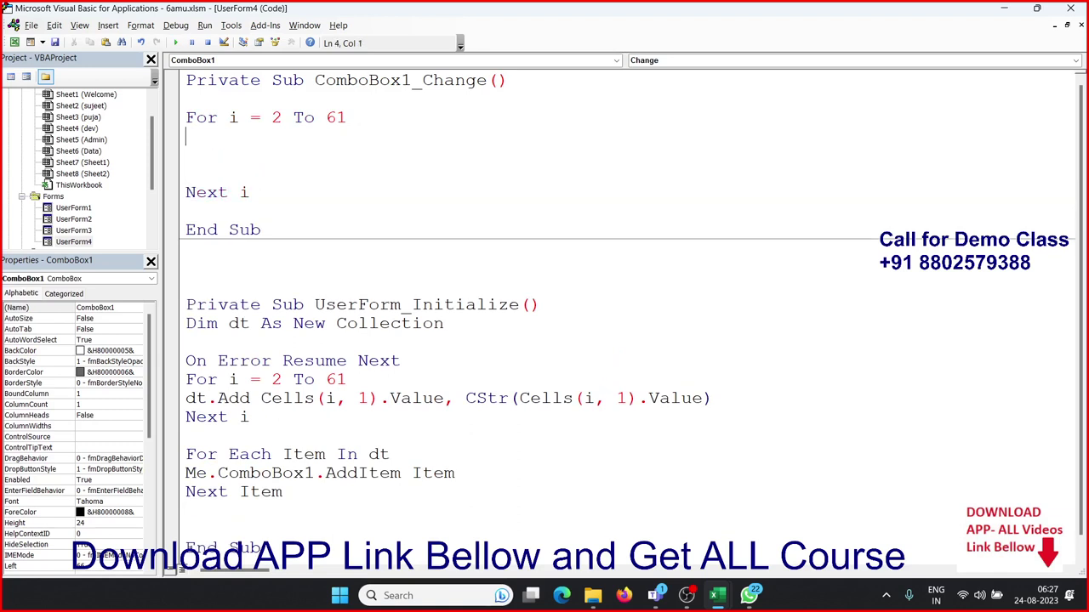
# Step: Add the test If Cells(i,1).Value = Me.ComboBox1.Value Then inside the loop
pyautogui.write('me')
pyautogui.press('BackSpace')
pyautogui.press('BackSpace')
pyautogui.write('if ')
pyautogui.write('cells(')
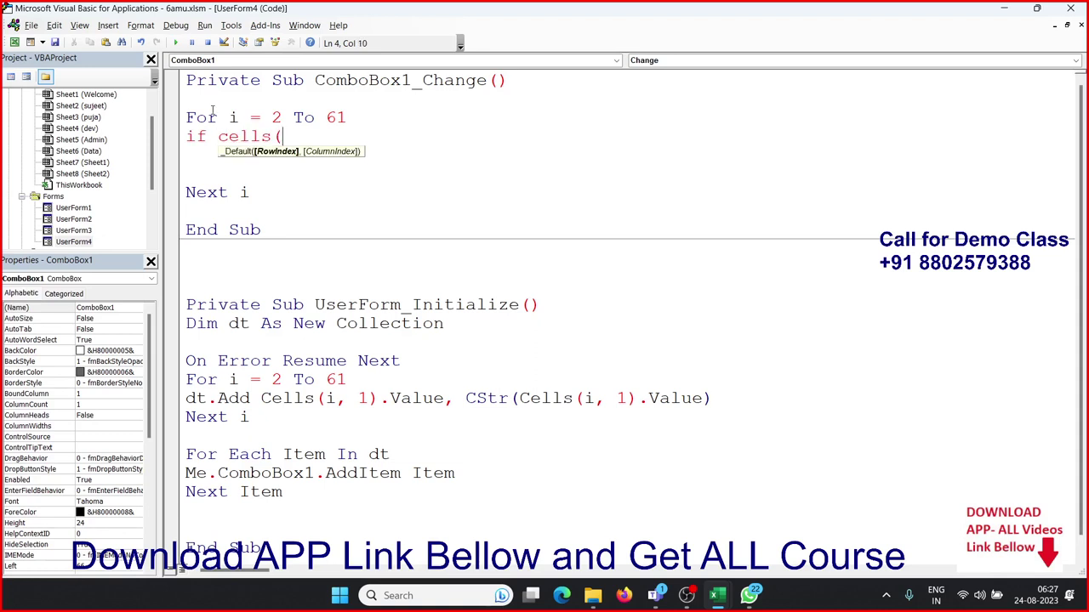
pyautogui.write('i')
pyautogui.write(',1)')
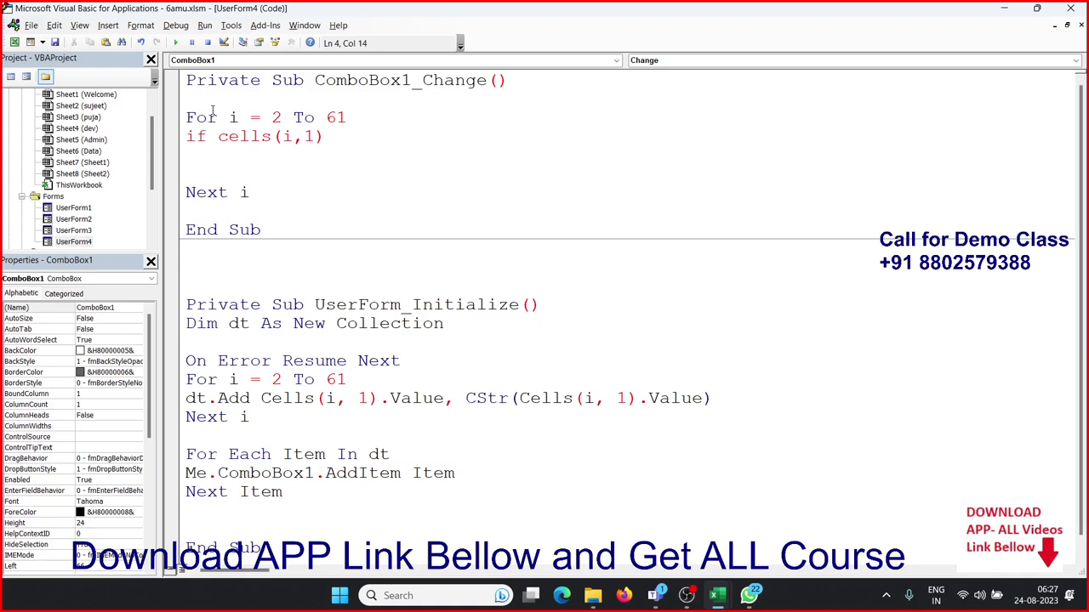
pyautogui.write('.value ')
pyautogui.write('= me')
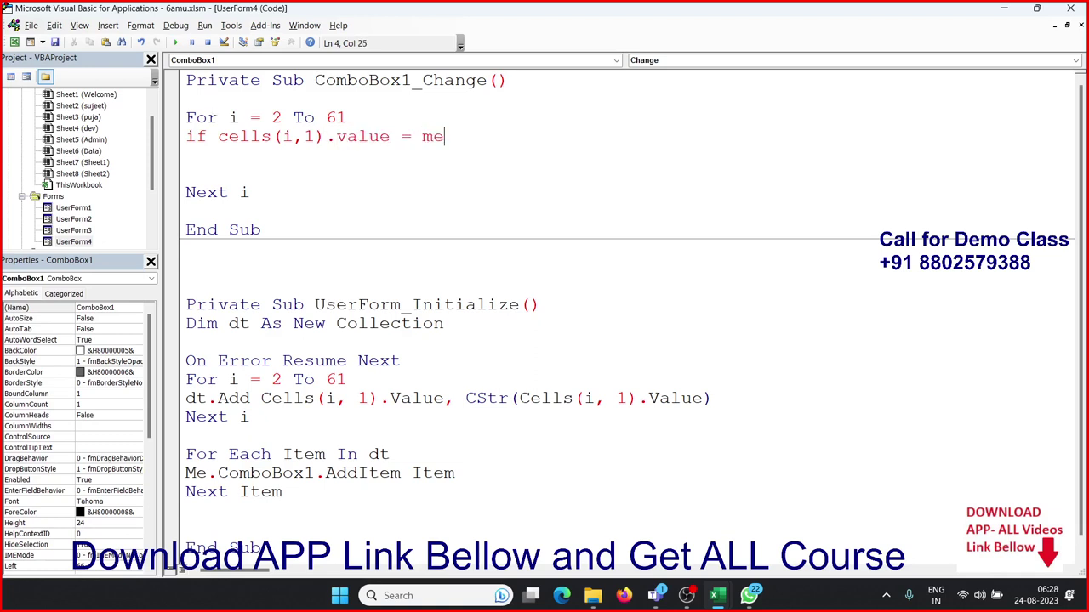
pyautogui.write('.te')
pyautogui.press('BackSpace')
pyautogui.press('BackSpace')
pyautogui.write('c')
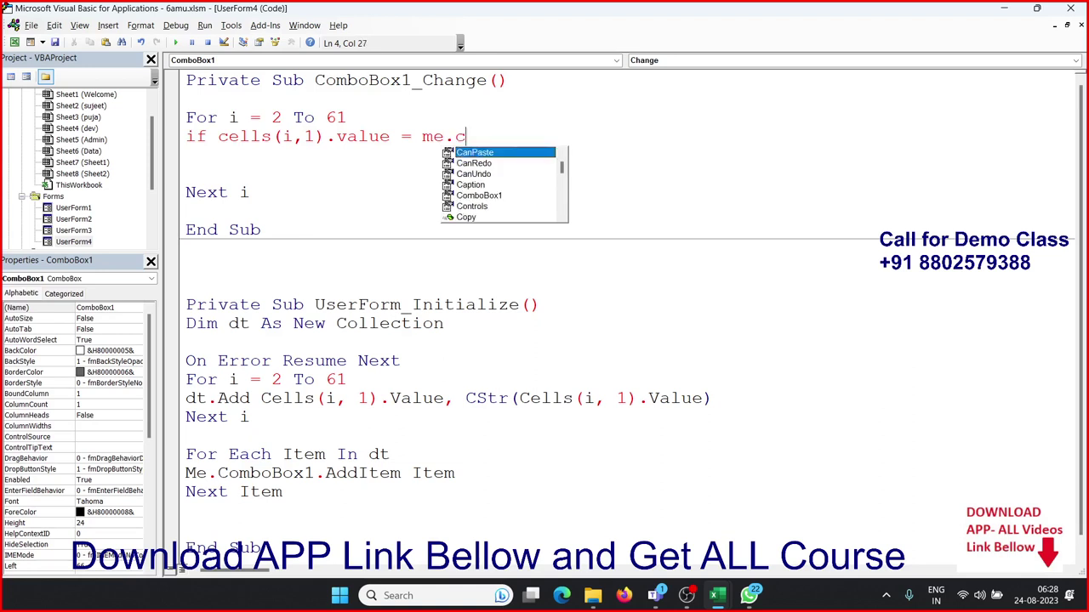
pyautogui.write('om')
pyautogui.press('Tab')
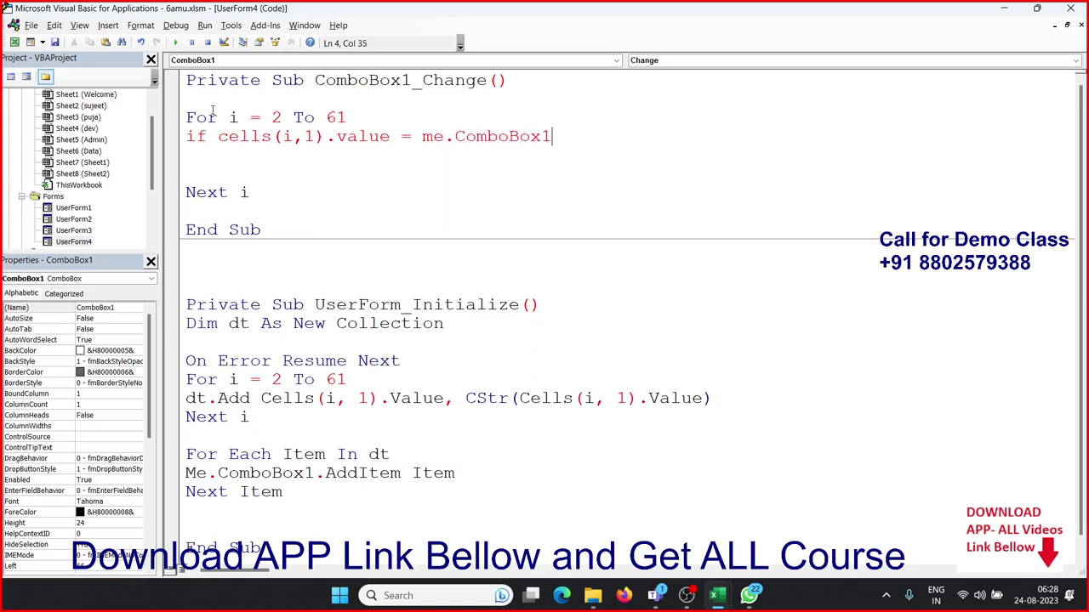
pyautogui.write('.va')
pyautogui.press('Tab')
pyautogui.write('then')
pyautogui.press('Return')
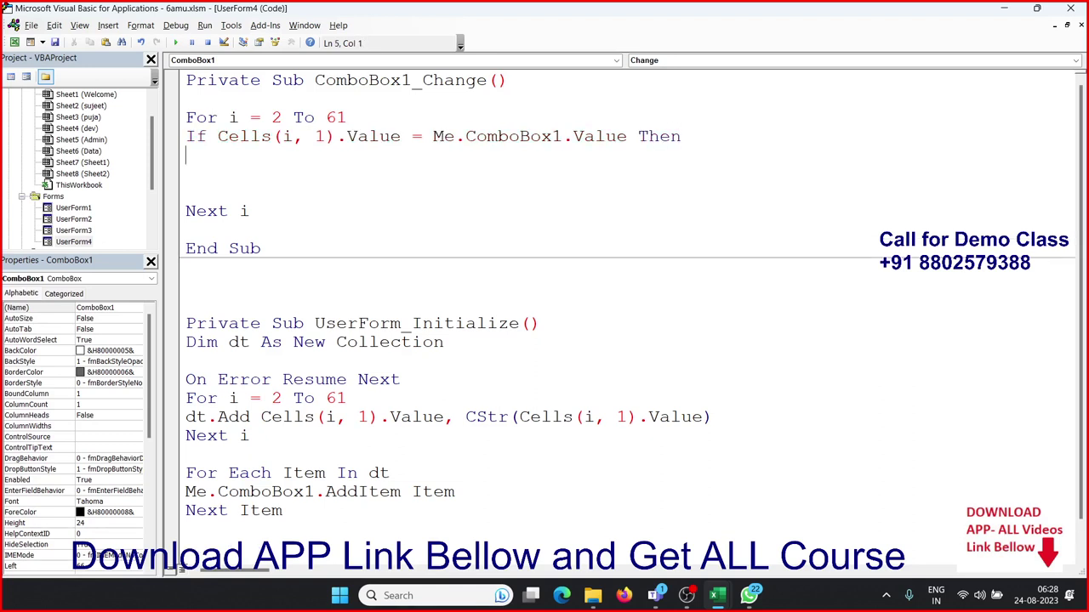
# Step: Under the If, add the Me.ListBox1.AddItem call
pyautogui.write('me')
pyautogui.write('.a')
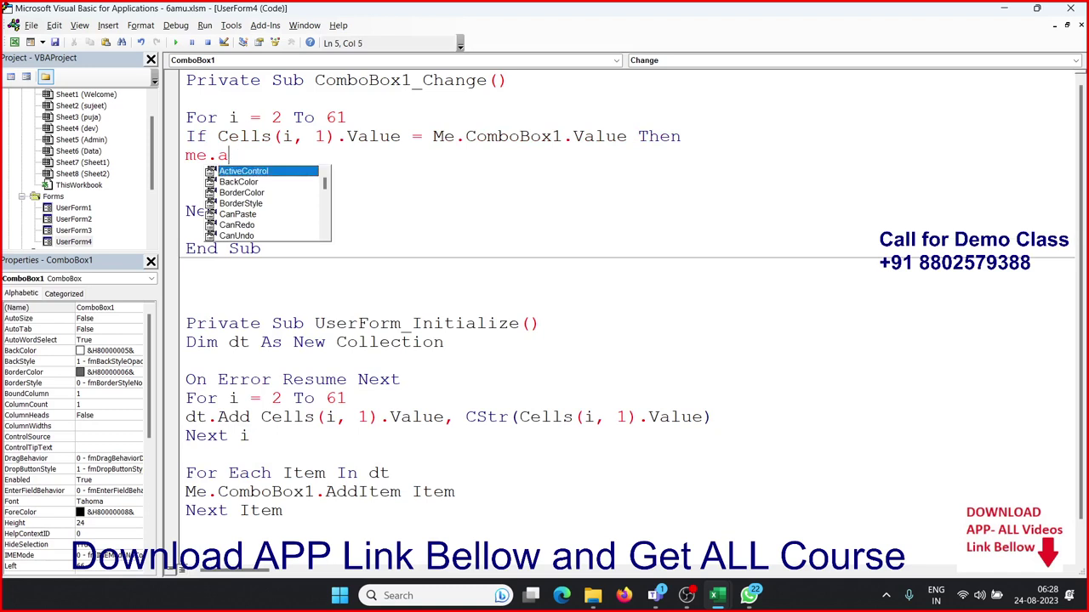
pyautogui.press('BackSpace')
pyautogui.write('li')
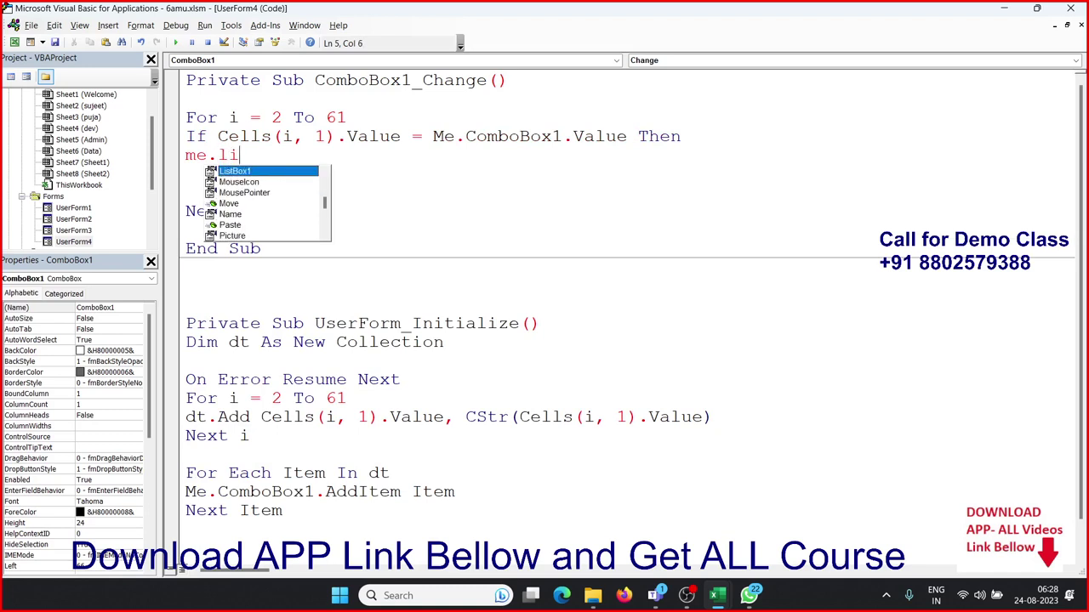
pyautogui.press('Tab')
pyautogui.write('.ad')
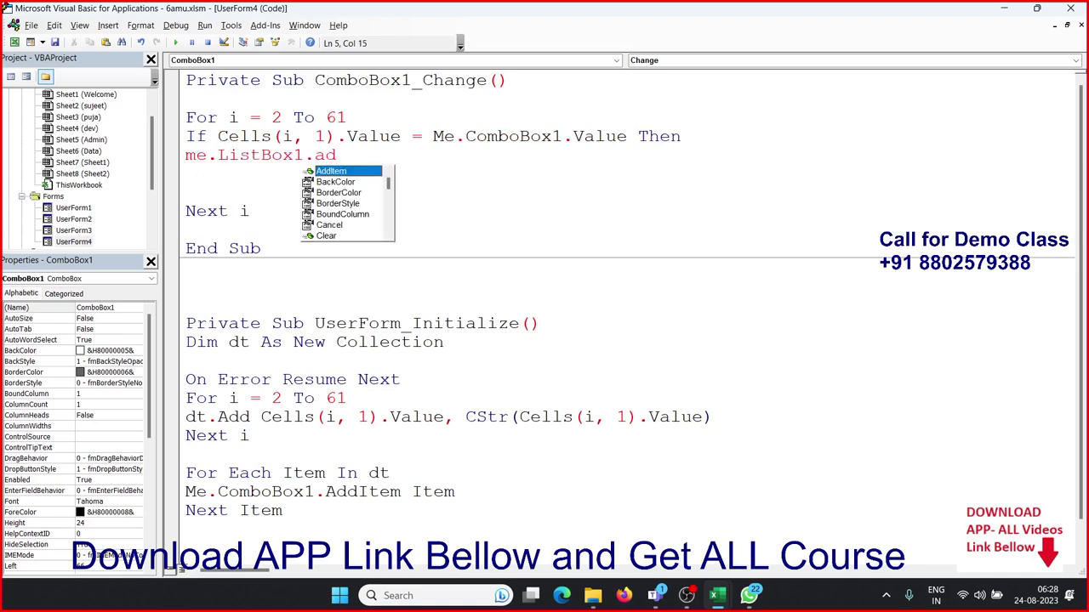
pyautogui.press('Tab')
pyautogui.press('Return')
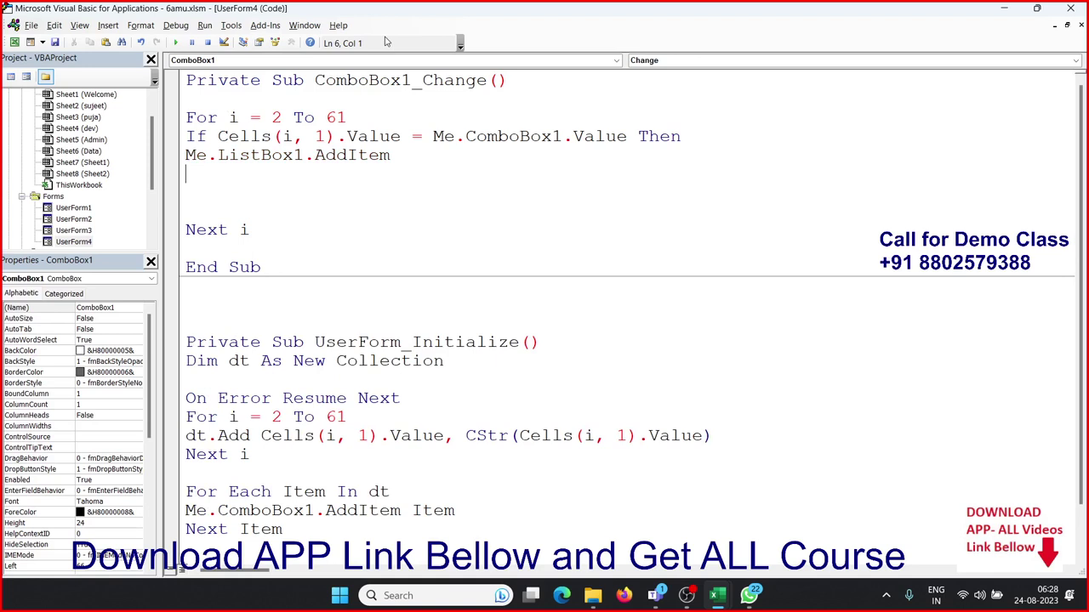
# Step: Close the If block with End If and remove the extra blank lines before Next i
pyautogui.write('end')
pyautogui.write(' if')
pyautogui.press('Return')
pyautogui.press('Delete')
pyautogui.press('Delete')
pyautogui.press('Up')
pyautogui.press('Up')
pyautogui.press('Up')
pyautogui.press('Up')
pyautogui.press('Up')
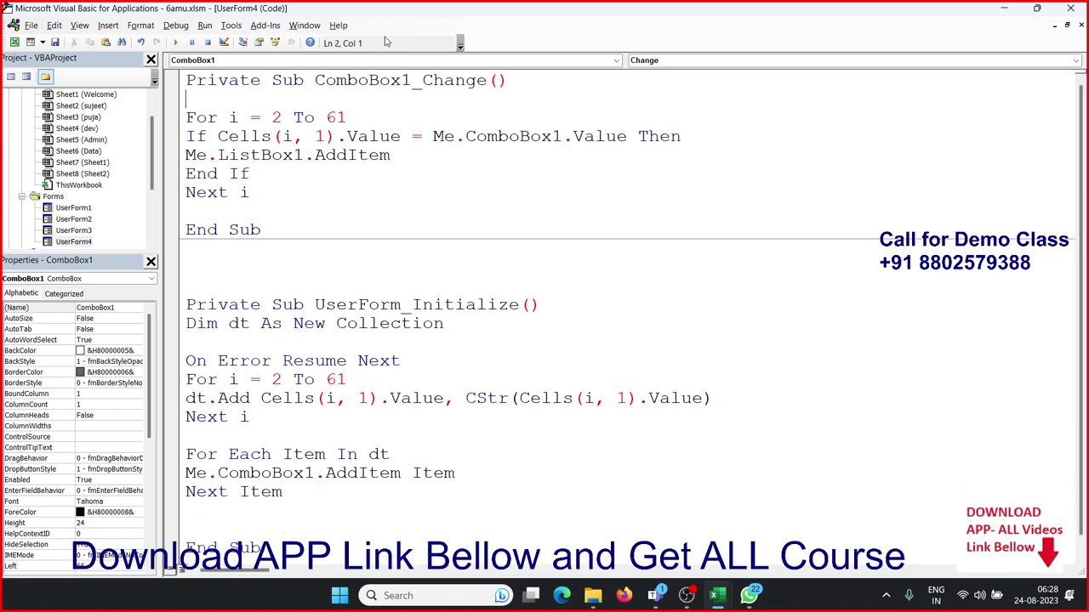
pyautogui.press('Return')
pyautogui.press('Return')
pyautogui.press('Up')
pyautogui.press('Up')
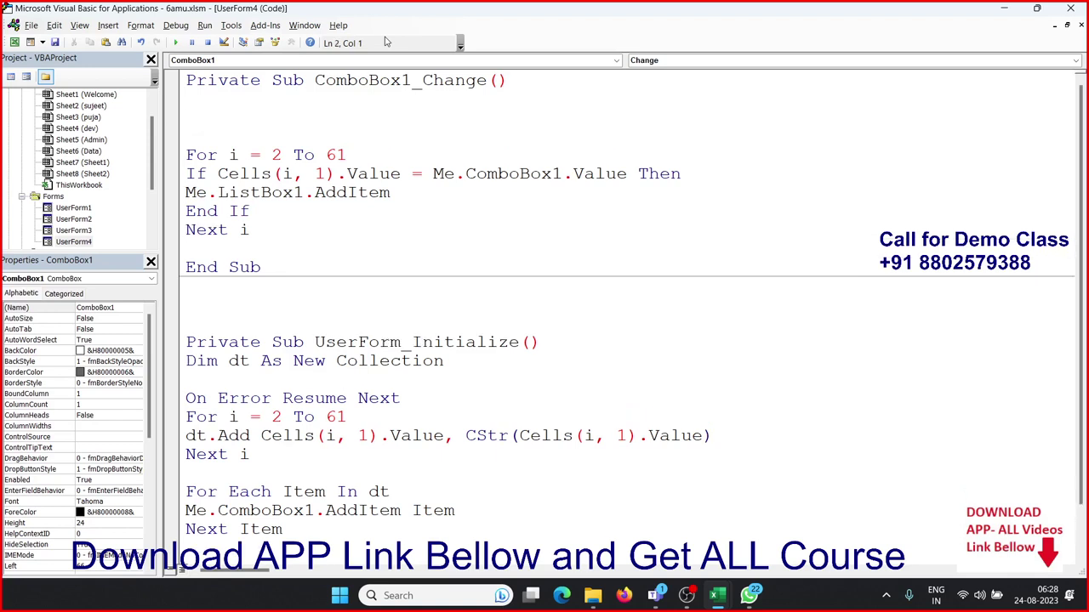
# Step: Add Me.ListBox1.Clear as the first line of ComboBox1_Change
pyautogui.write('me.')
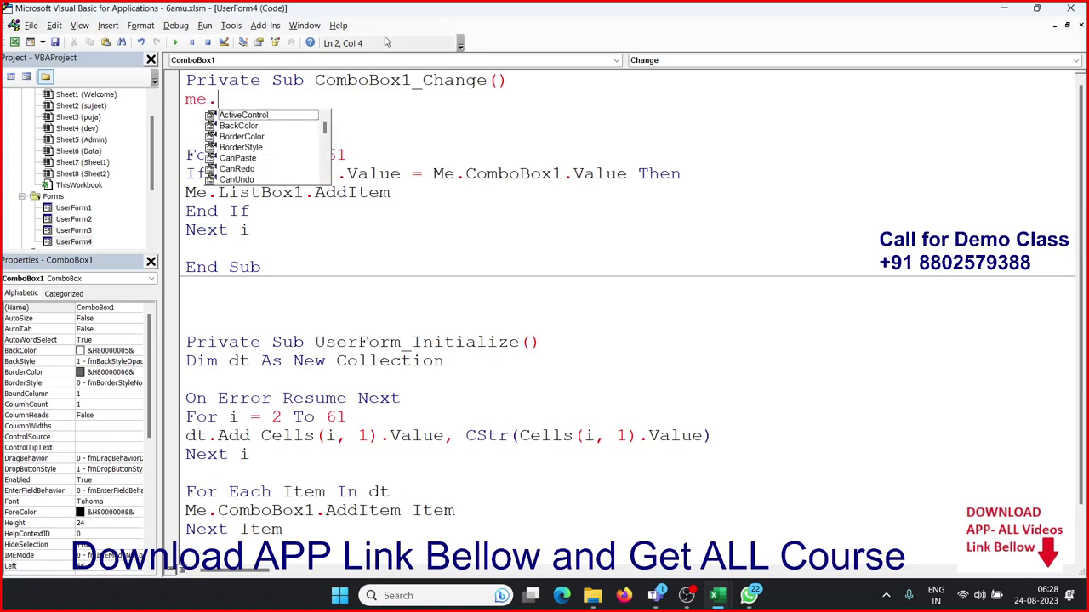
pyautogui.write('li')
pyautogui.press('Tab')
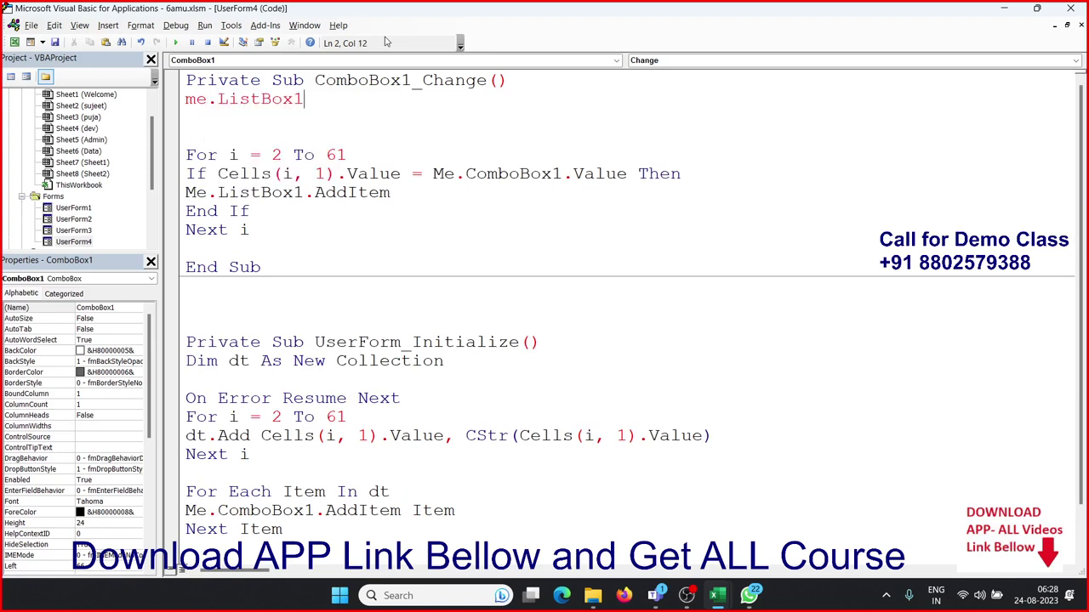
pyautogui.write('.cl')
pyautogui.press('Tab')
pyautogui.press('Return')
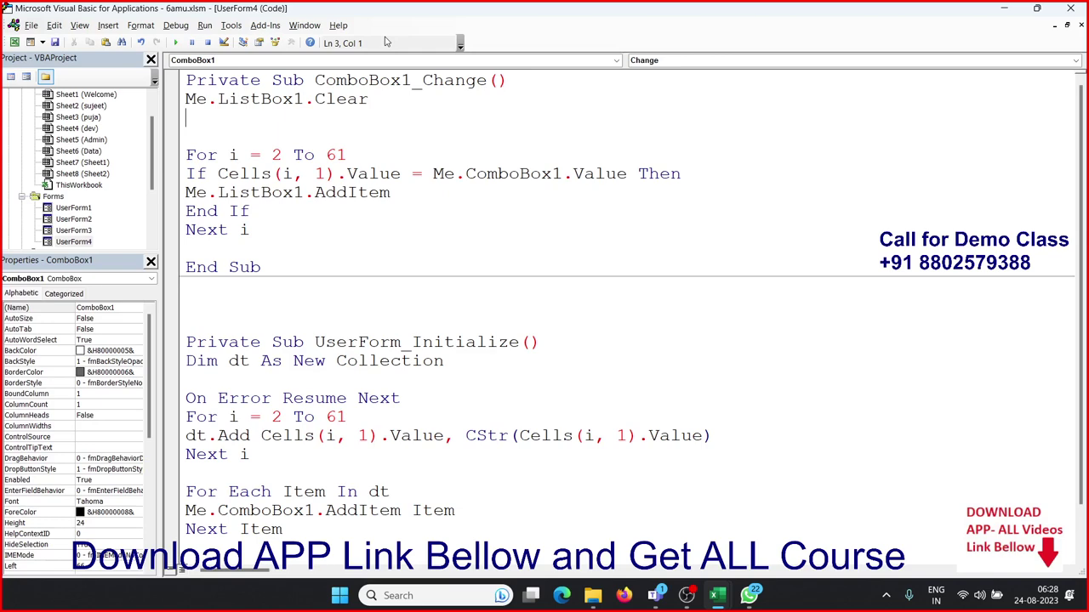
pyautogui.click(464, 198)
pyautogui.click(414, 97)
# Step: Run UserForm4, choose Pune as the city, then close the form
pyautogui.click(175, 43)
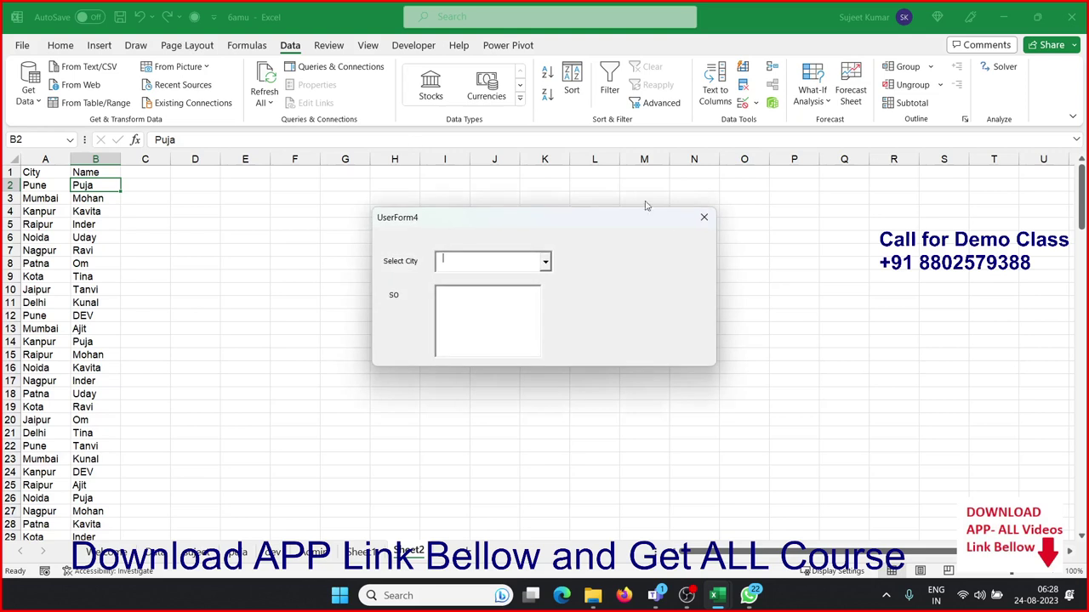
pyautogui.click(544, 262)
pyautogui.click(521, 280)
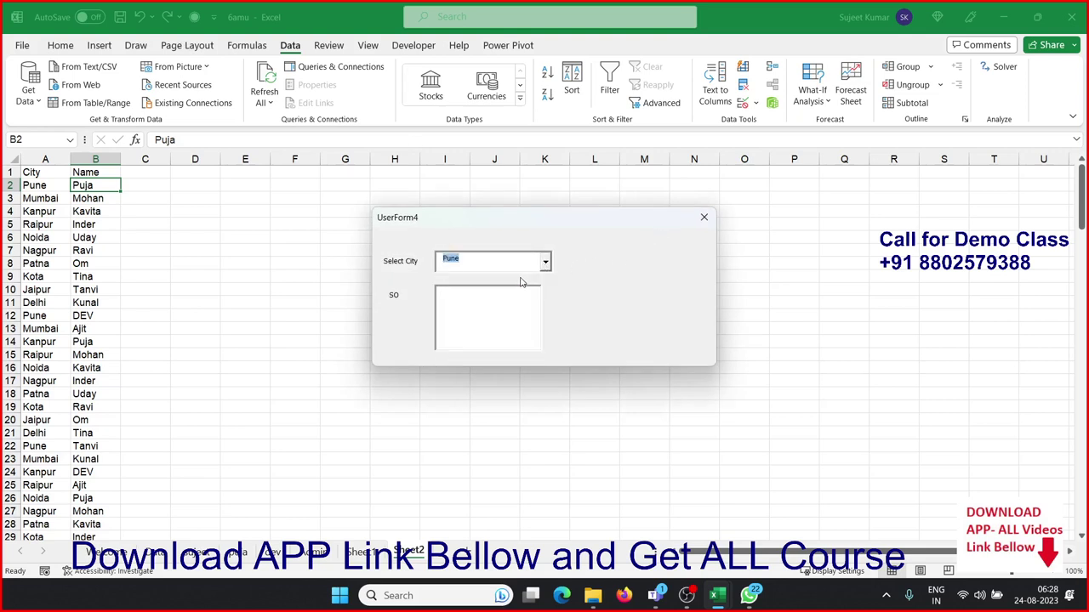
pyautogui.click(474, 300)
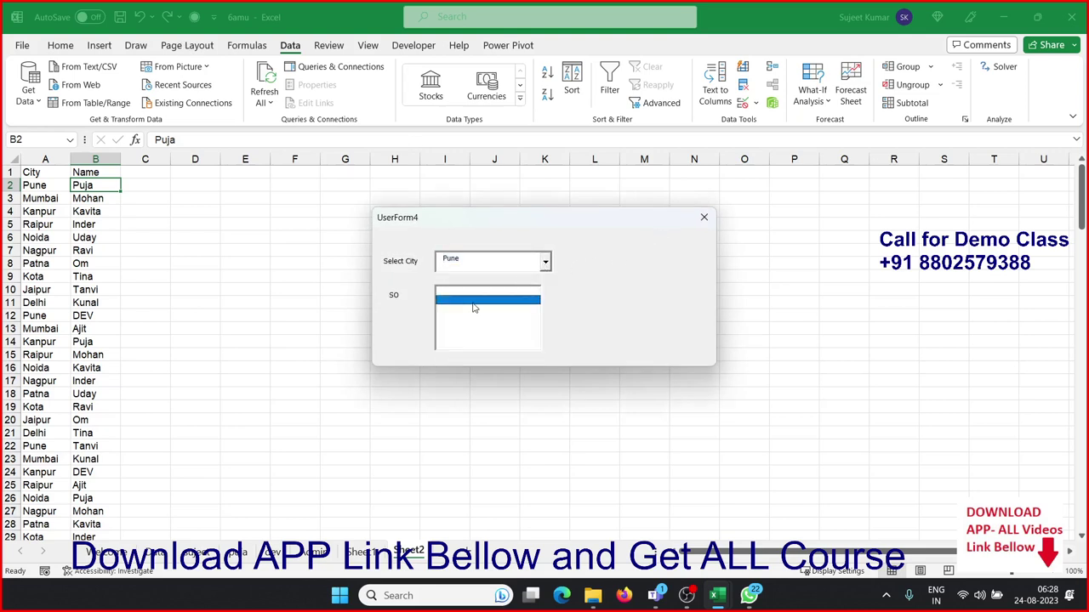
pyautogui.click(704, 217)
# Step: Complete the AddItem line as Me.ListBox1.AddItem Cells(i, 2).Value
pyautogui.press('F7')
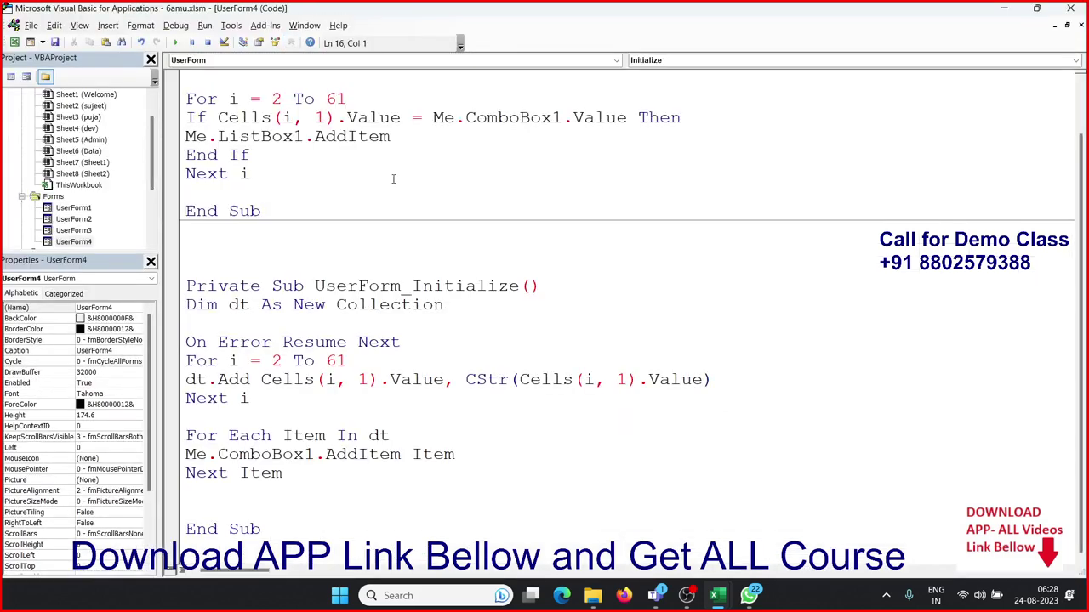
pyautogui.click(405, 136)
pyautogui.write('c')
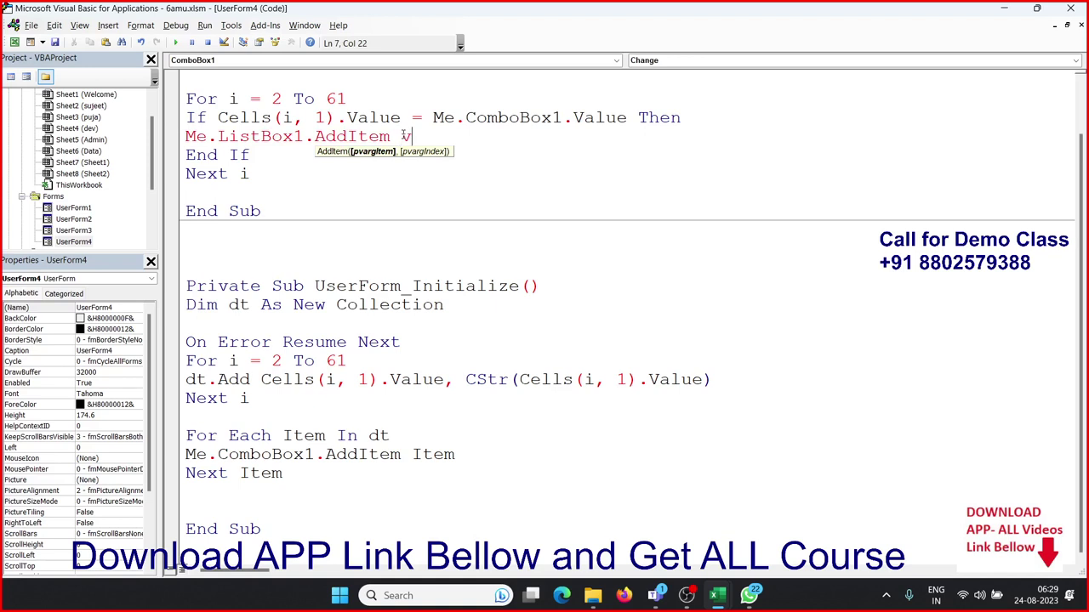
pyautogui.press('BackSpace')
pyautogui.write('cells')
pyautogui.write('(i,2')
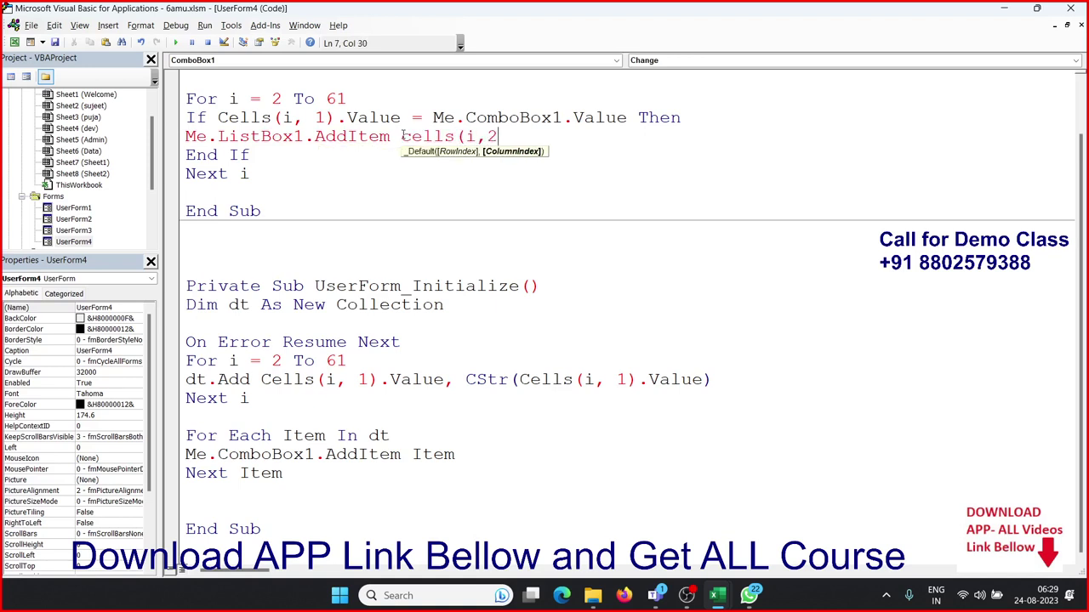
pyautogui.write(').value')
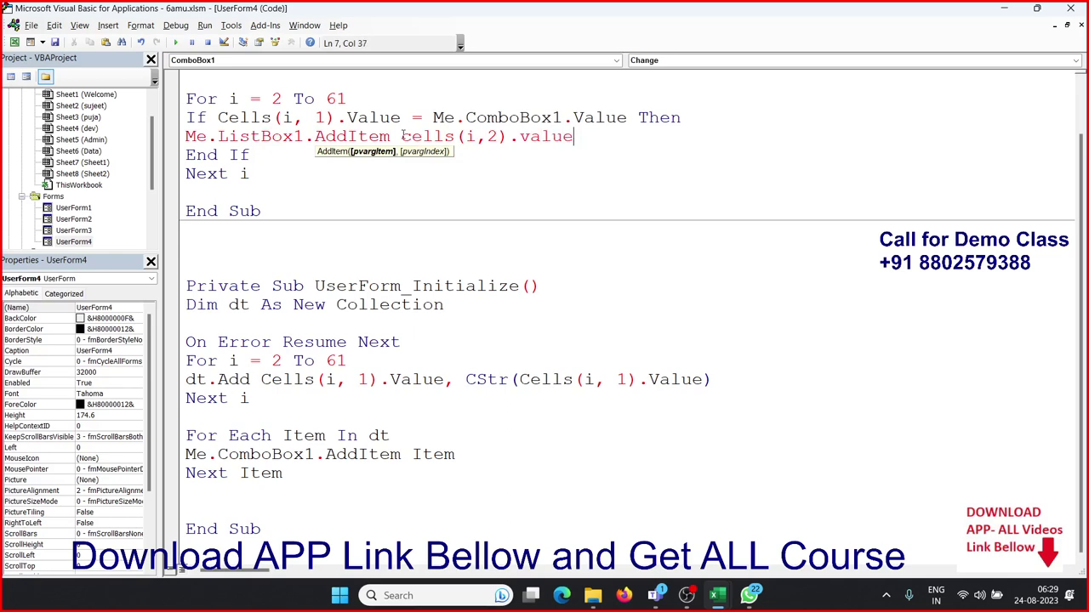
pyautogui.press('Down')
pyautogui.click(383, 95)
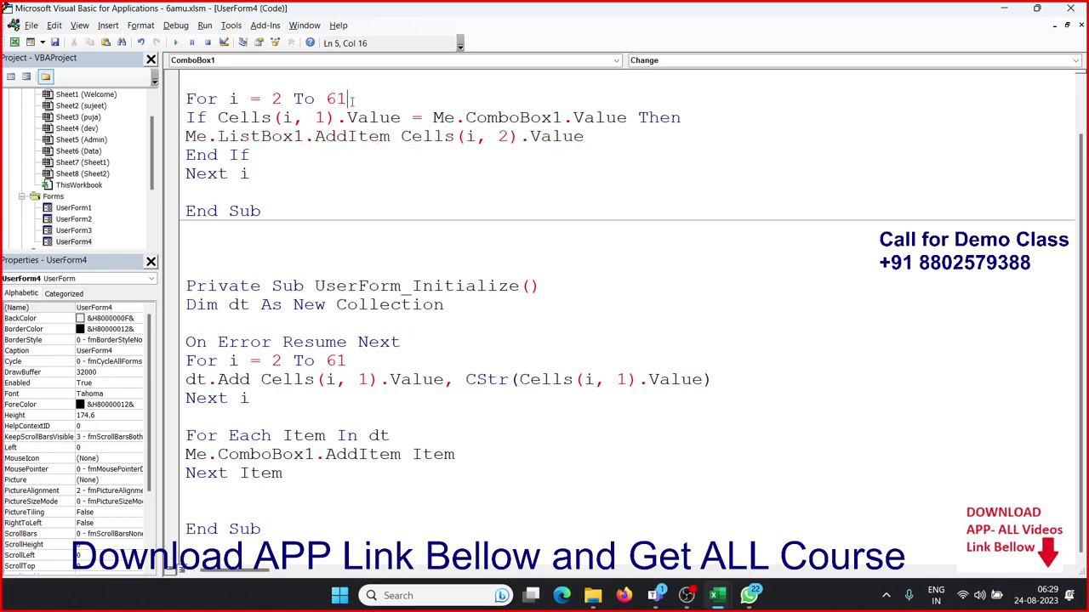
# Step: Run UserForm4, check the names listed for Pune, Mumbai, Kanpur, Raipur, Noida and Nagpur, then close it
pyautogui.click(176, 43)
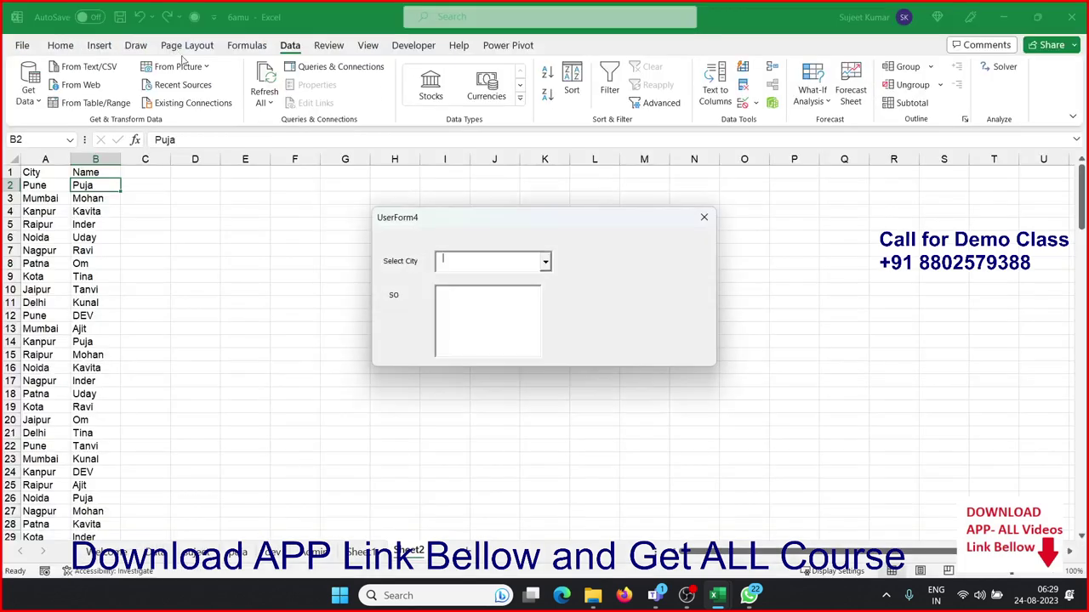
pyautogui.click(547, 263)
pyautogui.click(493, 277)
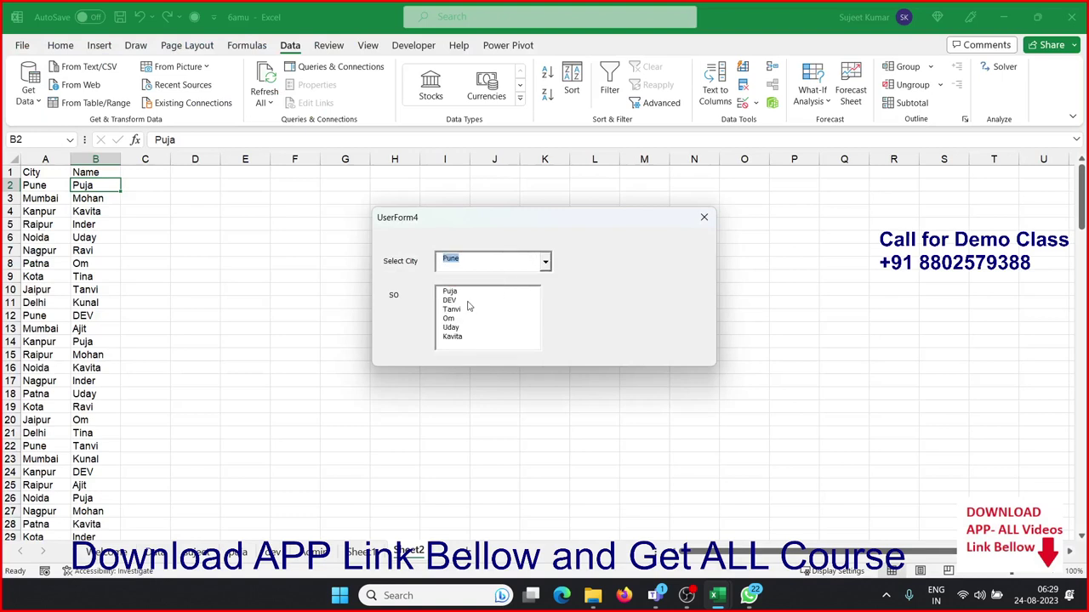
pyautogui.click(546, 262)
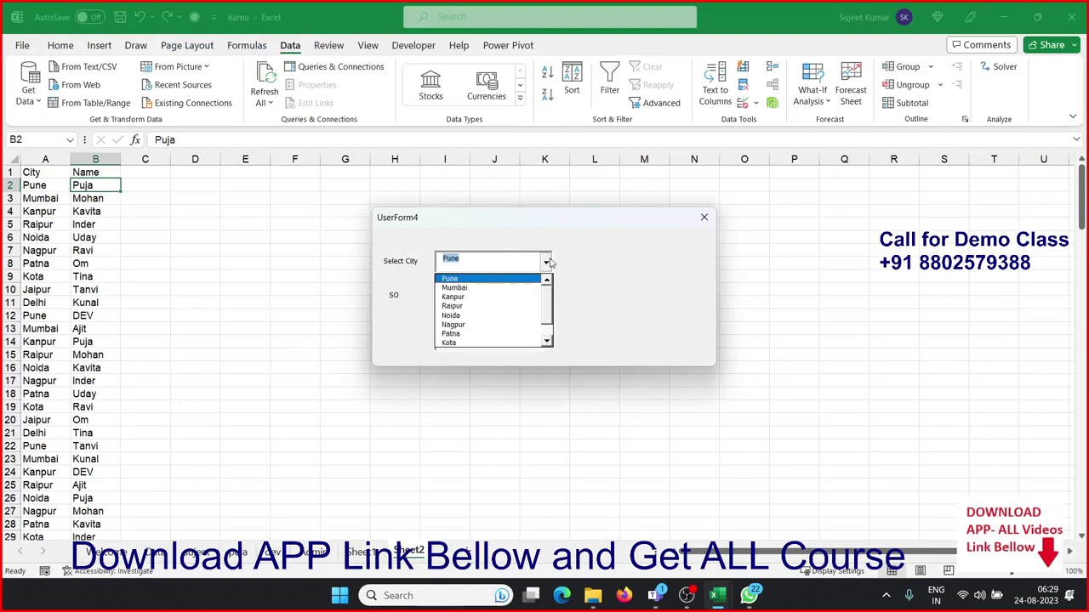
pyautogui.click(525, 290)
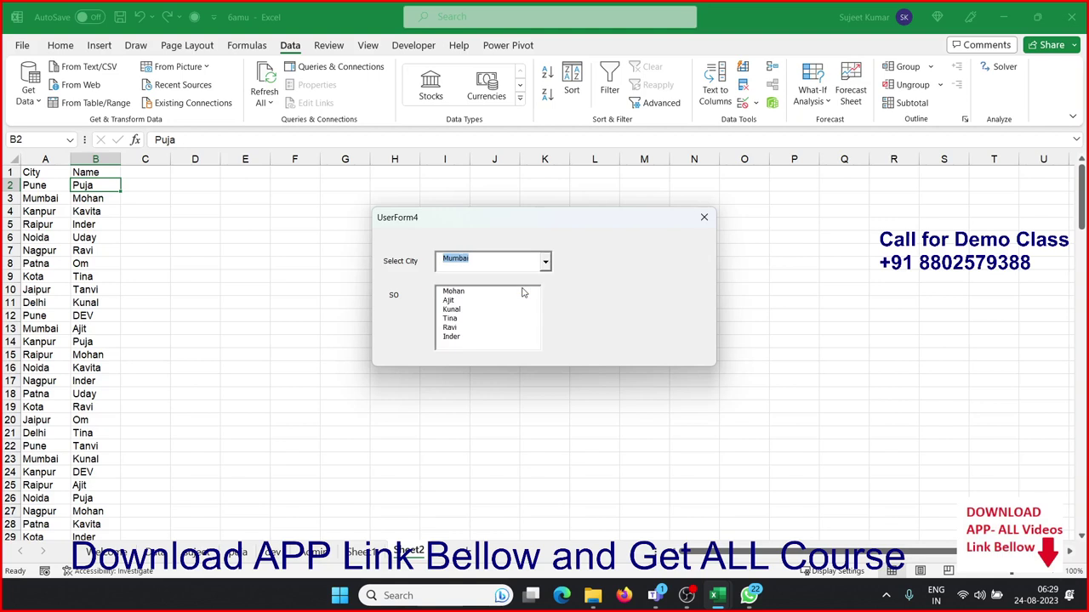
pyautogui.click(547, 263)
pyautogui.click(528, 294)
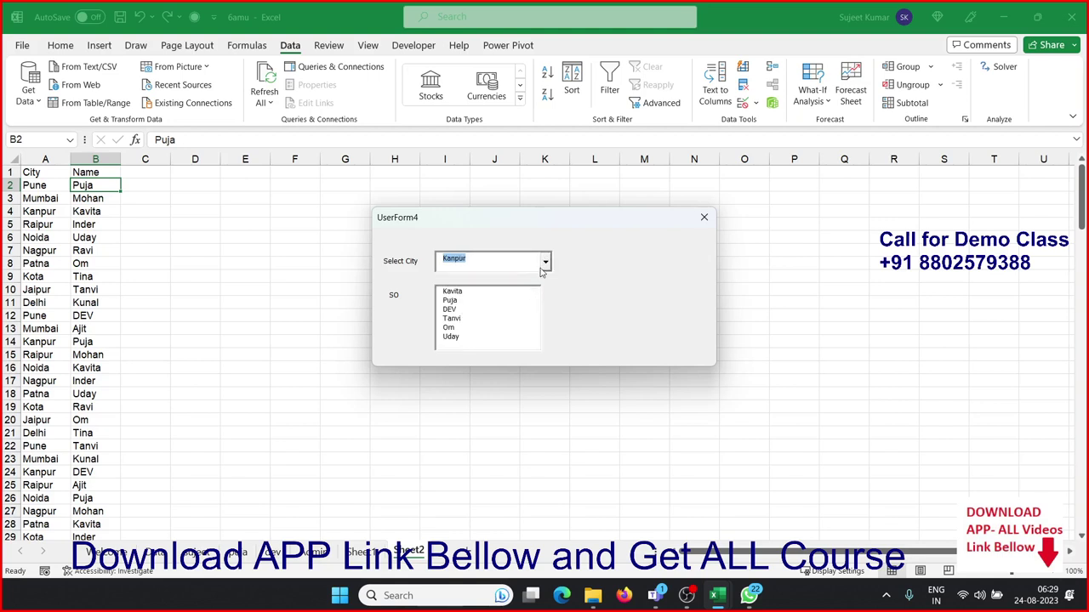
pyautogui.click(545, 265)
pyautogui.click(527, 288)
pyautogui.click(545, 262)
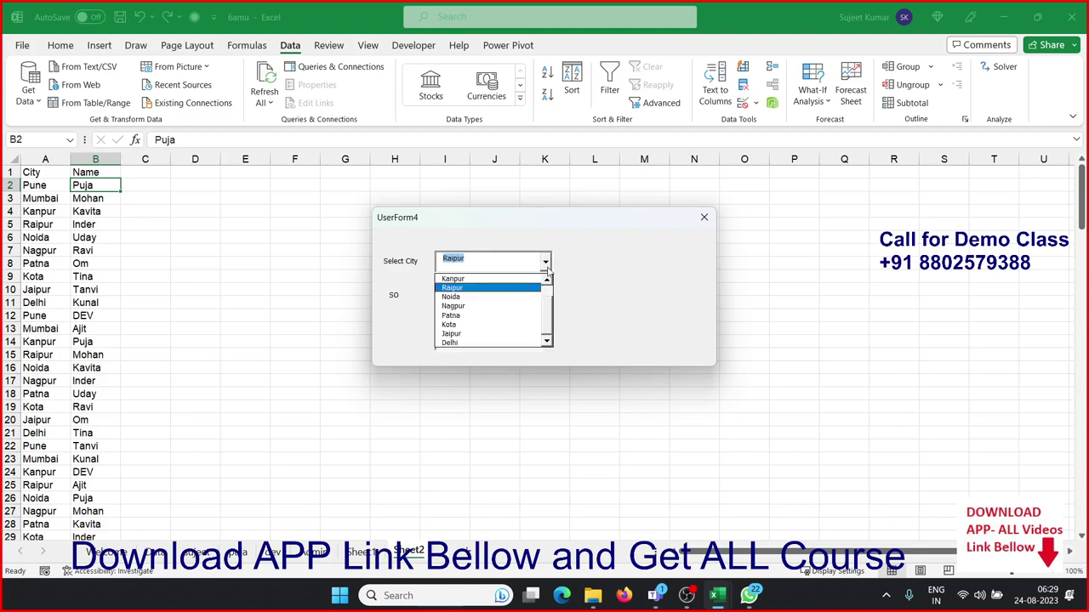
pyautogui.click(527, 297)
pyautogui.click(545, 262)
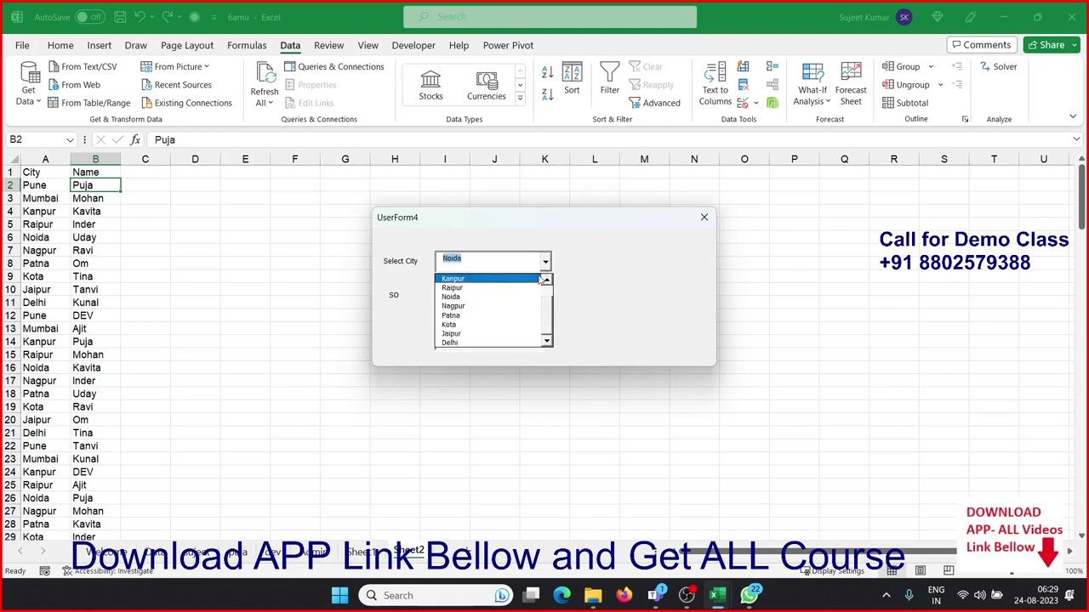
pyautogui.click(523, 305)
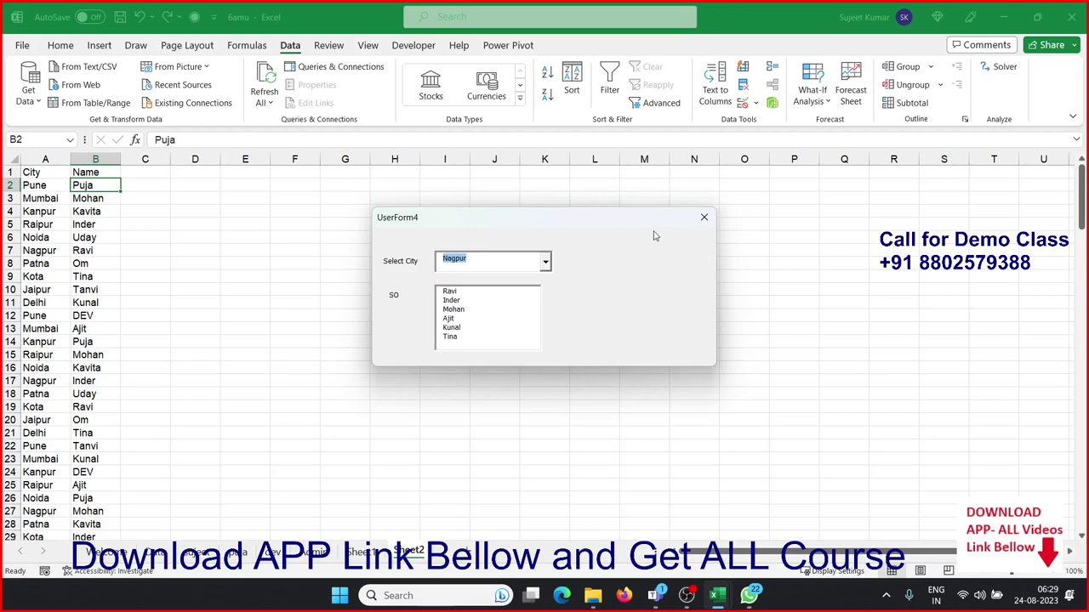
pyautogui.click(702, 219)
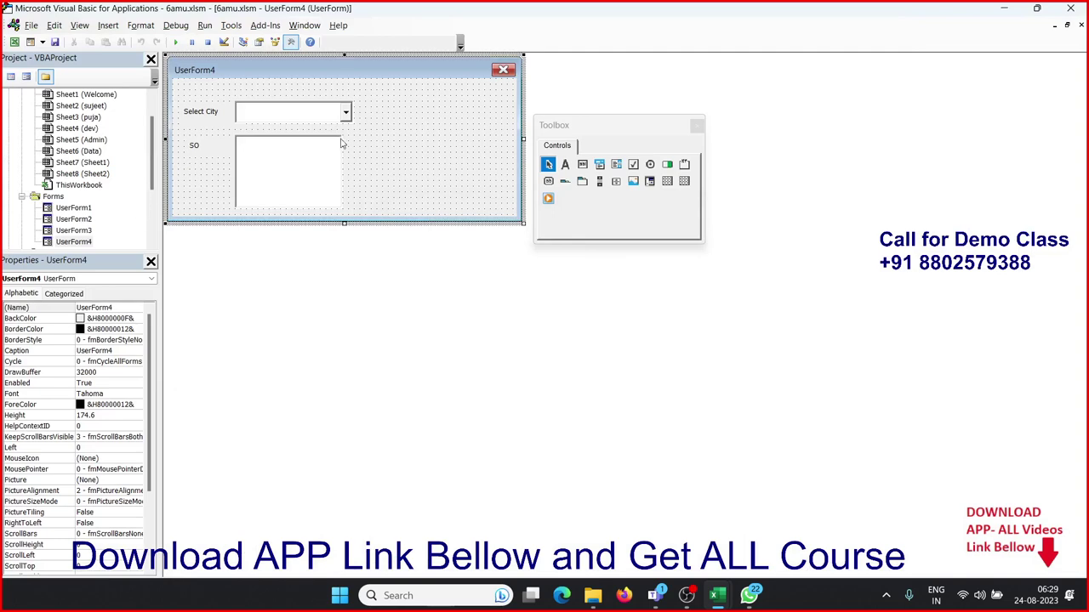
# Step: Insert a new UserForm5 into the project and enlarge it
pyautogui.press('F7')
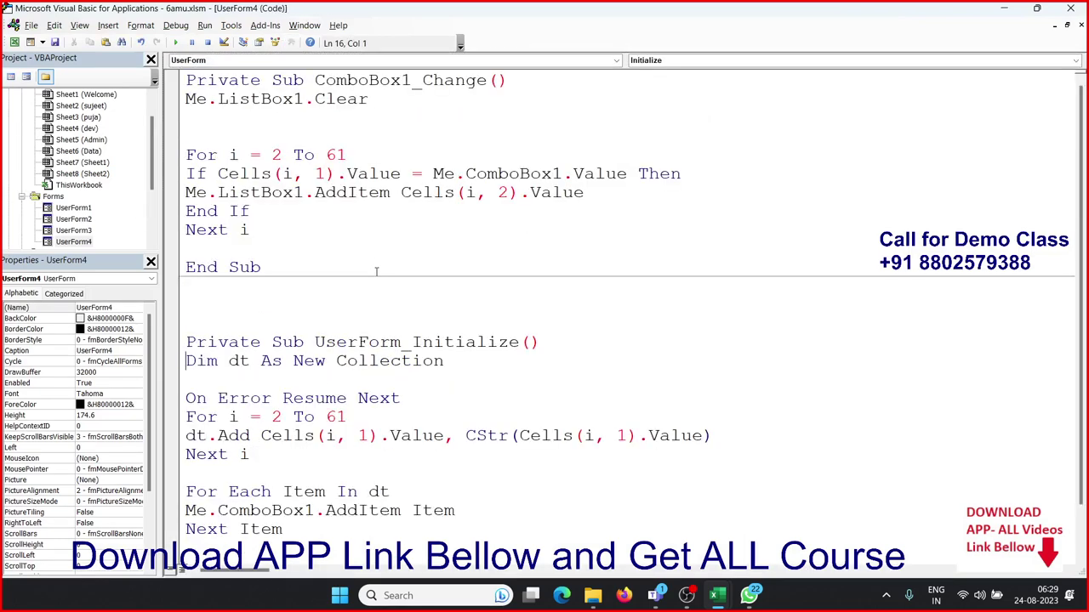
pyautogui.scroll(-1, 376, 272)
pyautogui.scroll(1, 376, 271)
pyautogui.scroll(-1, 376, 271)
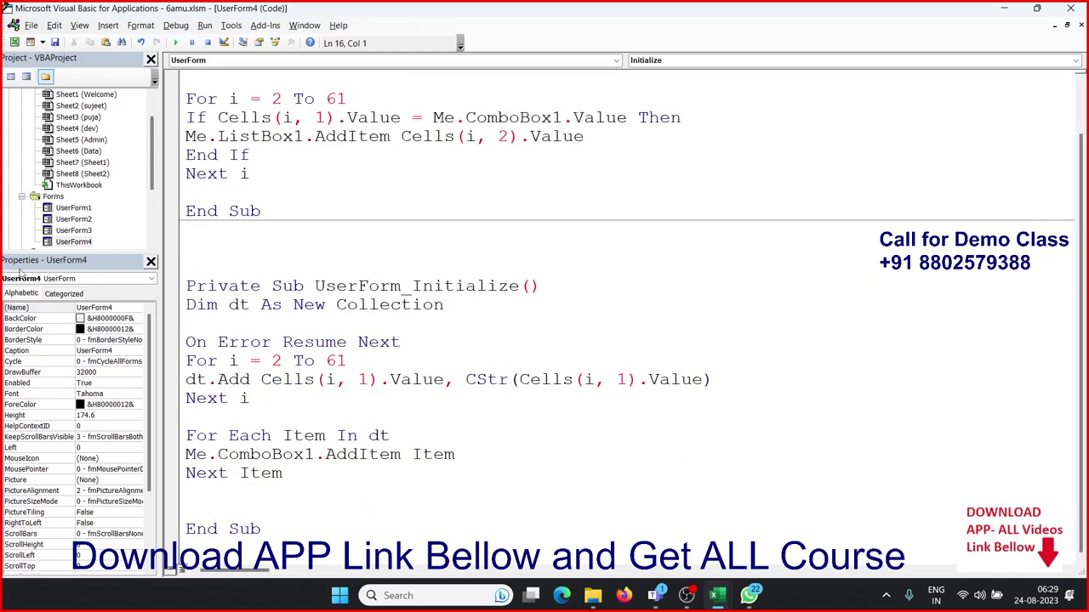
pyautogui.click(85, 241)
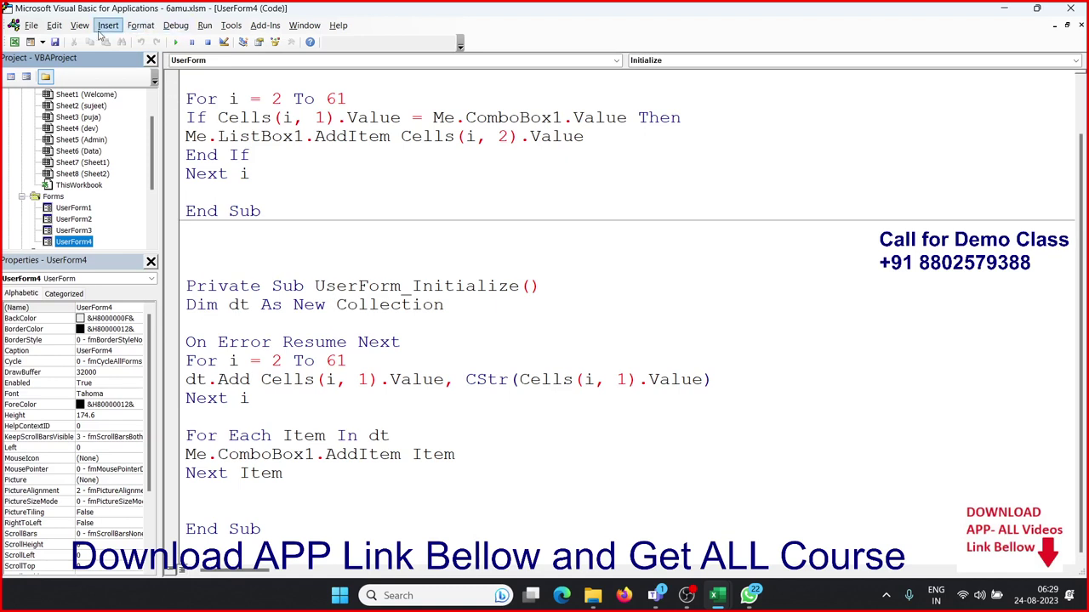
pyautogui.click(104, 30)
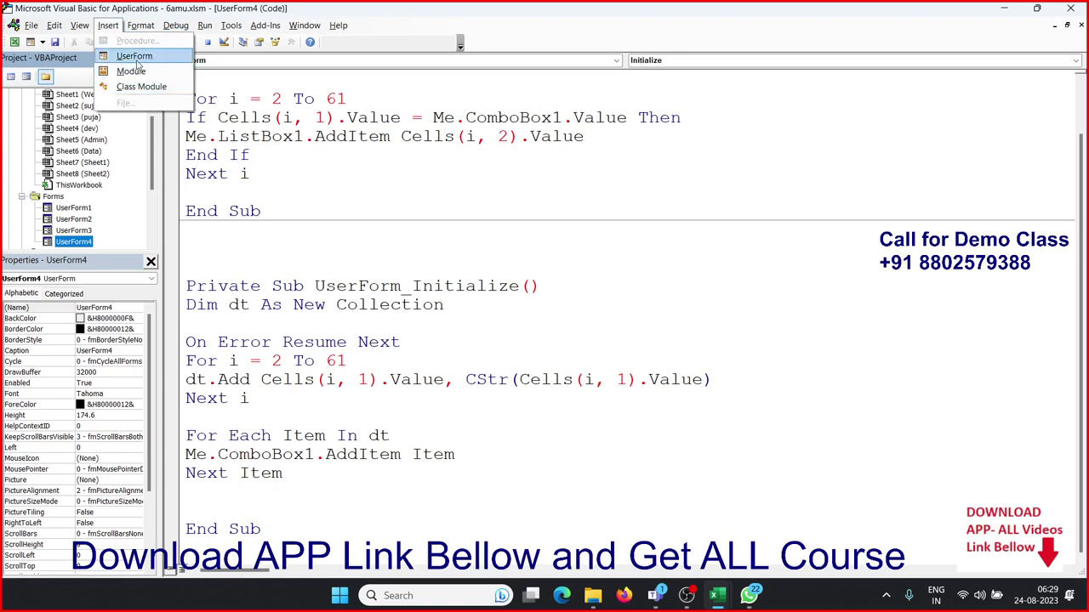
pyautogui.click(137, 62)
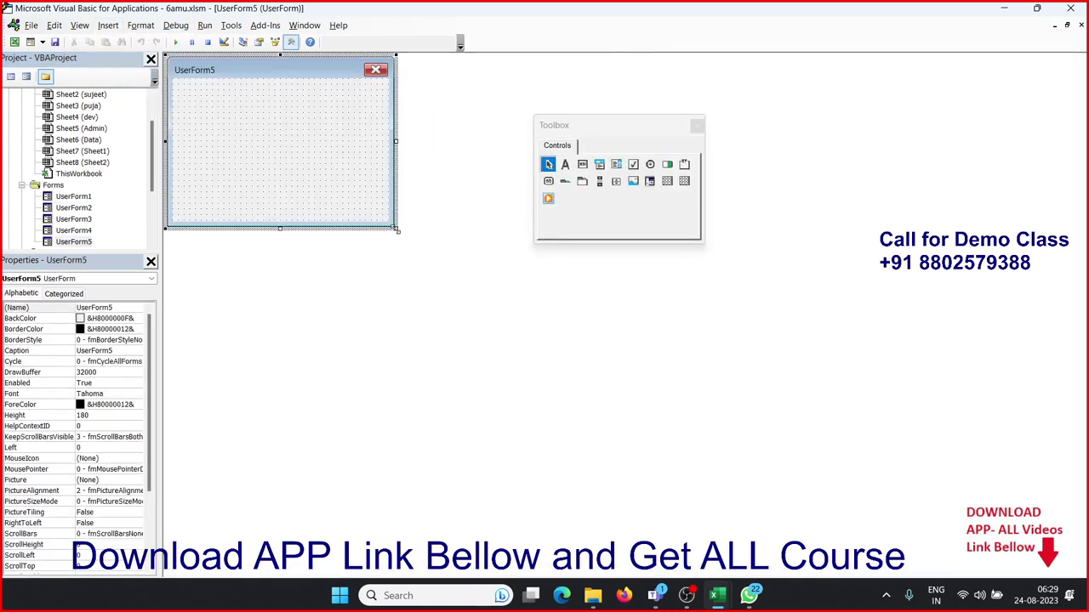
pyautogui.moveTo(395, 228)
pyautogui.mouseDown()
pyautogui.moveTo(415, 336)
pyautogui.moveTo(808, 425)
pyautogui.moveTo(912, 486)
pyautogui.mouseUp()
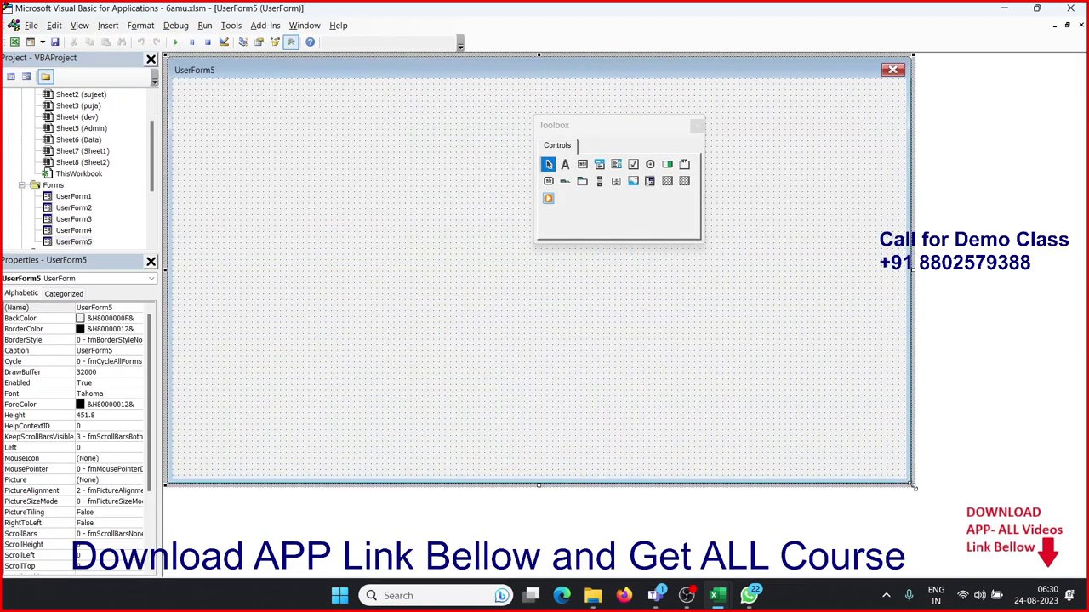
# Step: Draw a large ListBox across UserForm5 and a small TextBox near its top
pyautogui.click(616, 164)
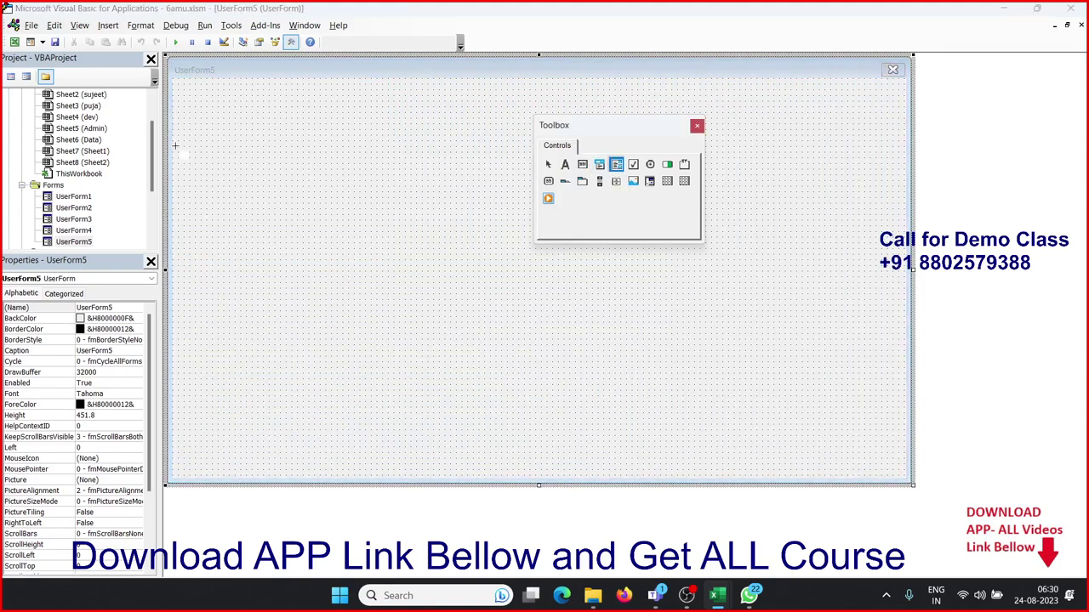
pyautogui.moveTo(174, 146)
pyautogui.mouseDown()
pyautogui.moveTo(245, 235)
pyautogui.moveTo(697, 381)
pyautogui.moveTo(893, 430)
pyautogui.mouseUp()
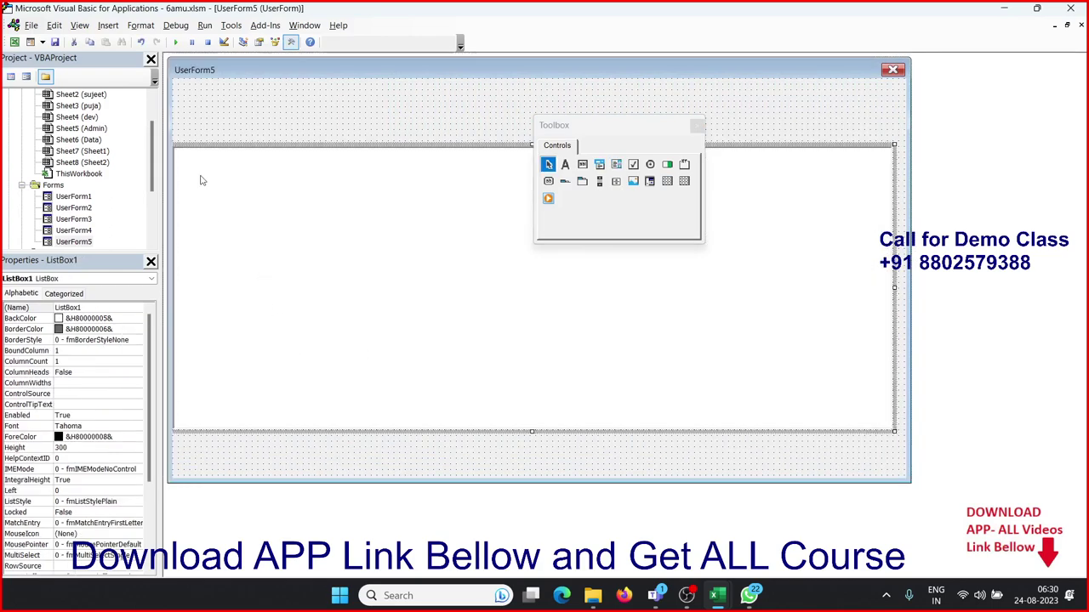
pyautogui.click(224, 129)
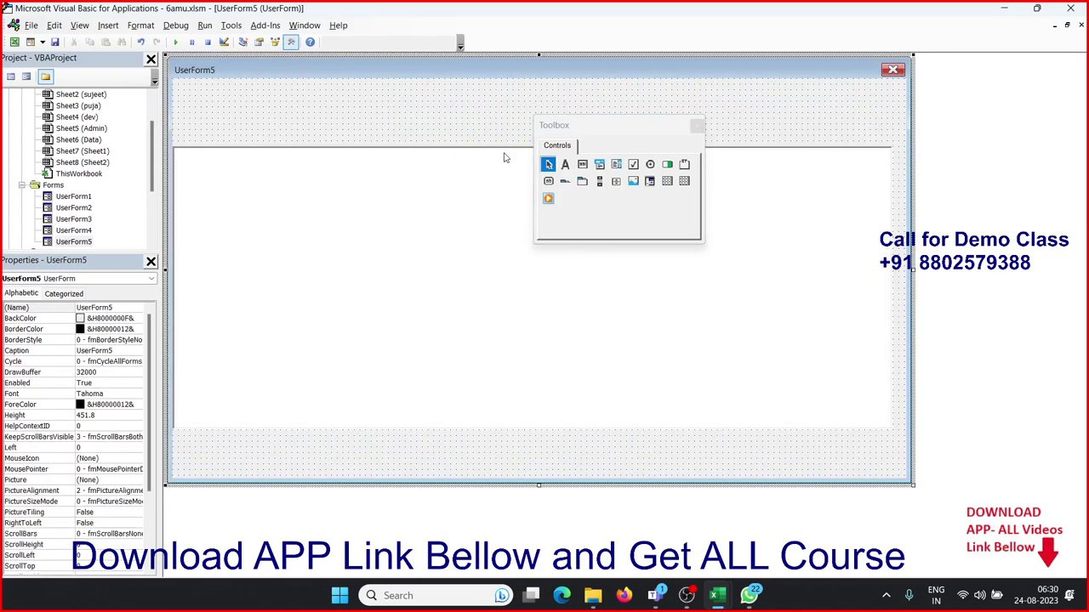
pyautogui.click(584, 166)
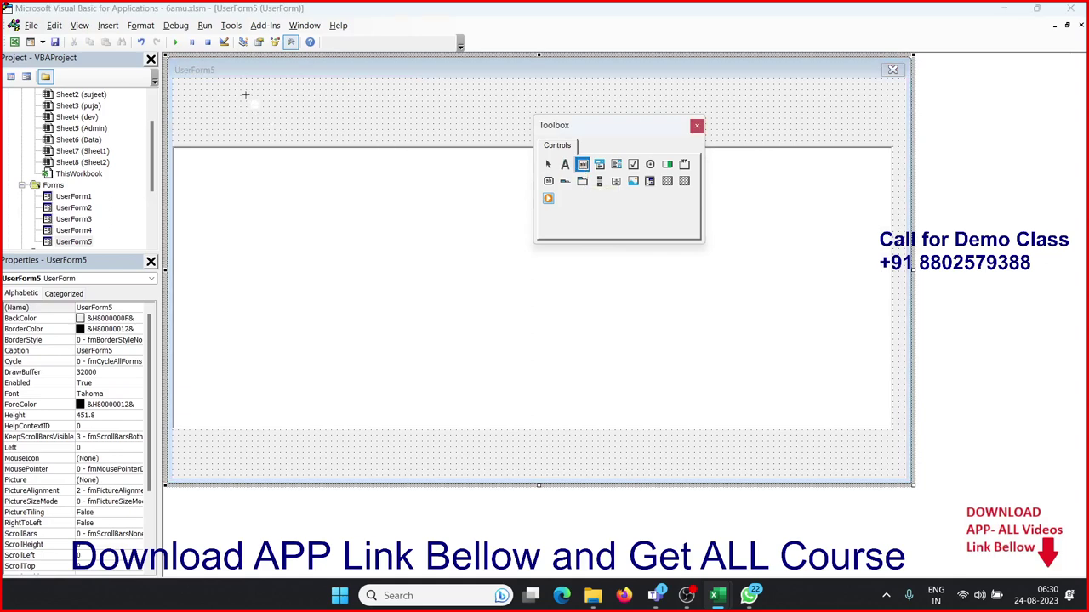
pyautogui.moveTo(246, 97)
pyautogui.mouseDown()
pyautogui.moveTo(281, 120)
pyautogui.moveTo(345, 125)
pyautogui.mouseUp()
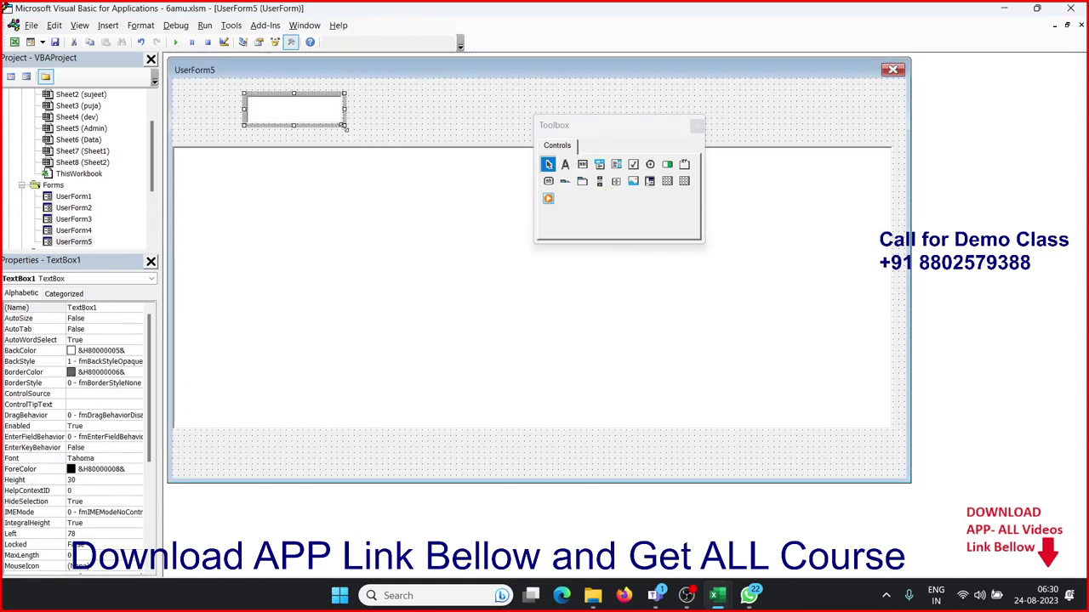
# Step: Draw a label captioned 'Enter Name' left of the text box and resize it to fit
pyautogui.click(564, 165)
pyautogui.moveTo(184, 91); pyautogui.dragTo(226, 126)
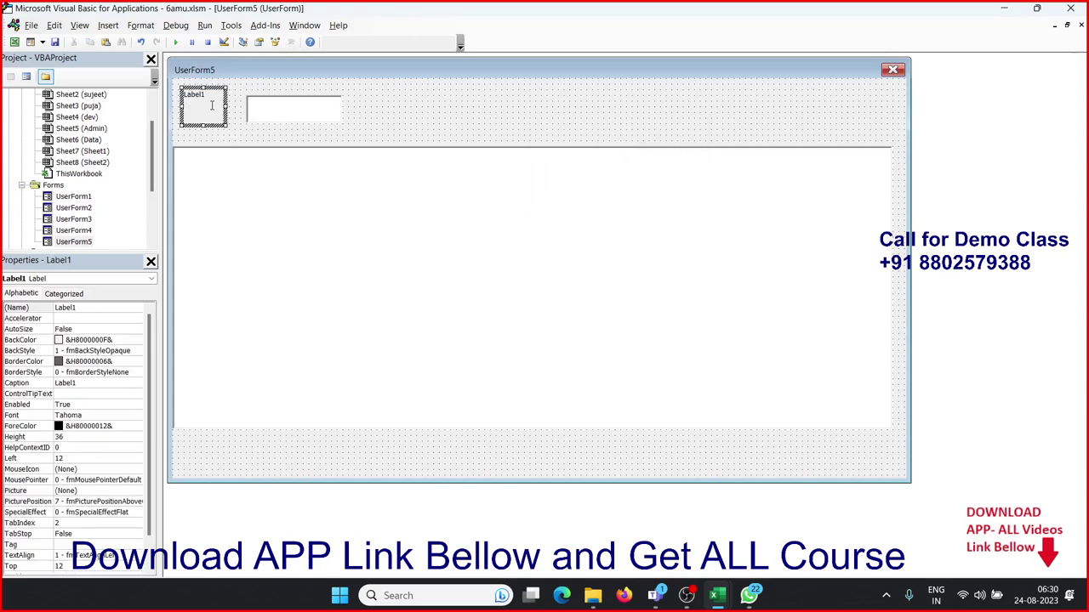
pyautogui.press('BackSpace')
pyautogui.press('BackSpace')
pyautogui.press('BackSpace')
pyautogui.write('ne')
pyautogui.press('BackSpace')
pyautogui.write('ter')
pyautogui.write(' Name')
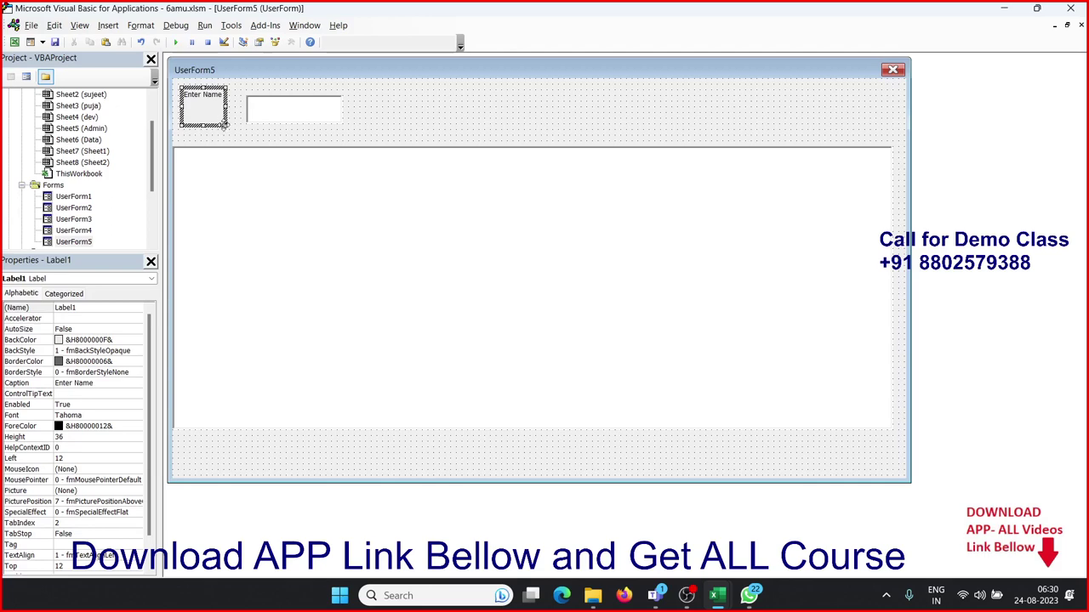
pyautogui.moveTo(227, 125); pyautogui.dragTo(232, 110)
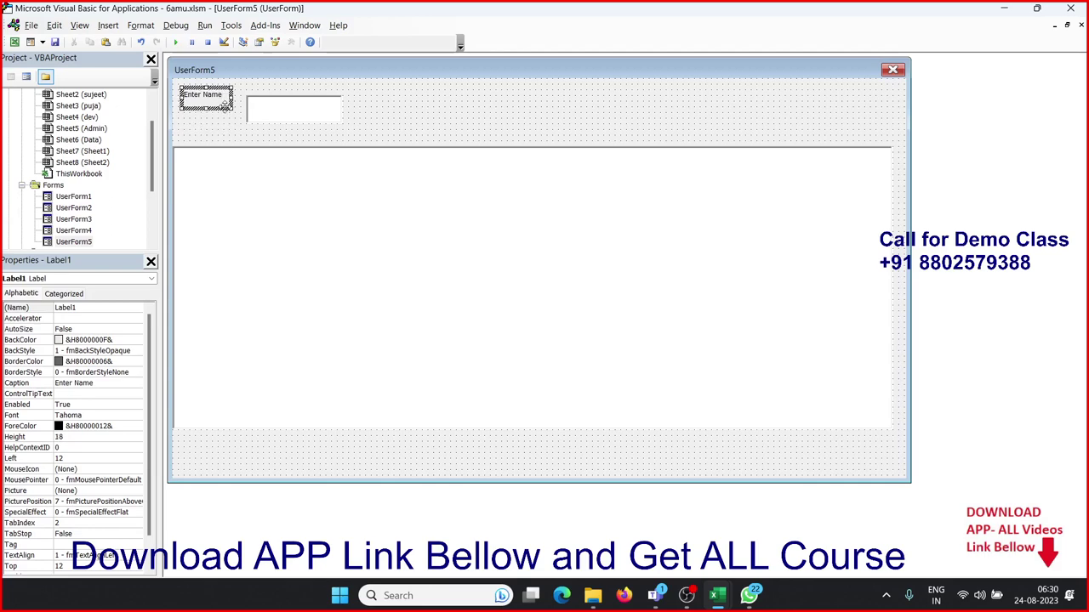
pyautogui.click(230, 127)
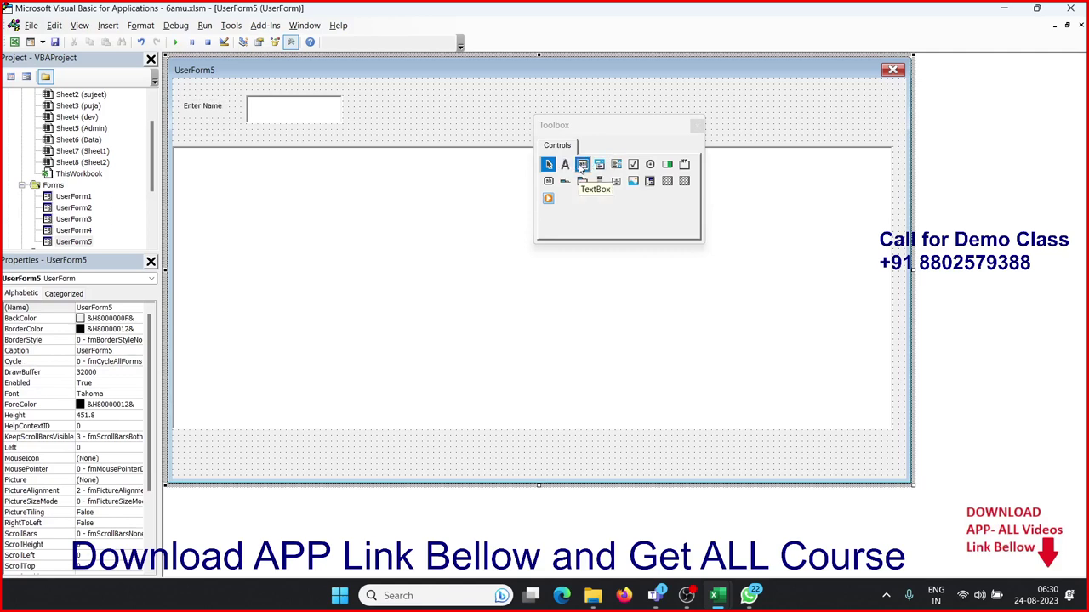
# Step: Draw a command button right of the text box, captioned Get
pyautogui.click(548, 182)
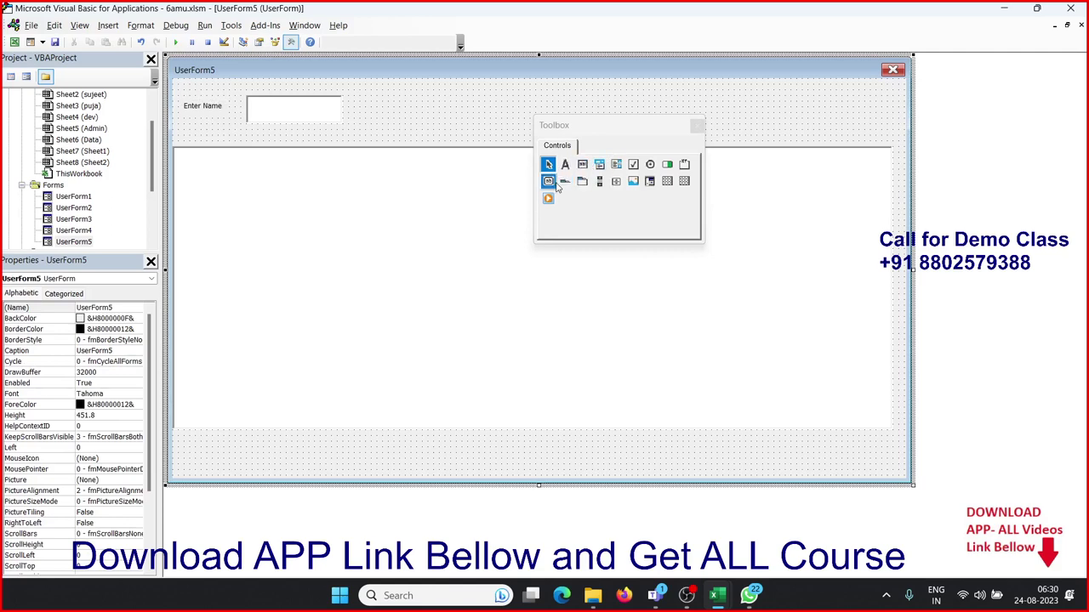
pyautogui.moveTo(368, 94); pyautogui.dragTo(447, 126)
pyautogui.doubleClick(426, 120)
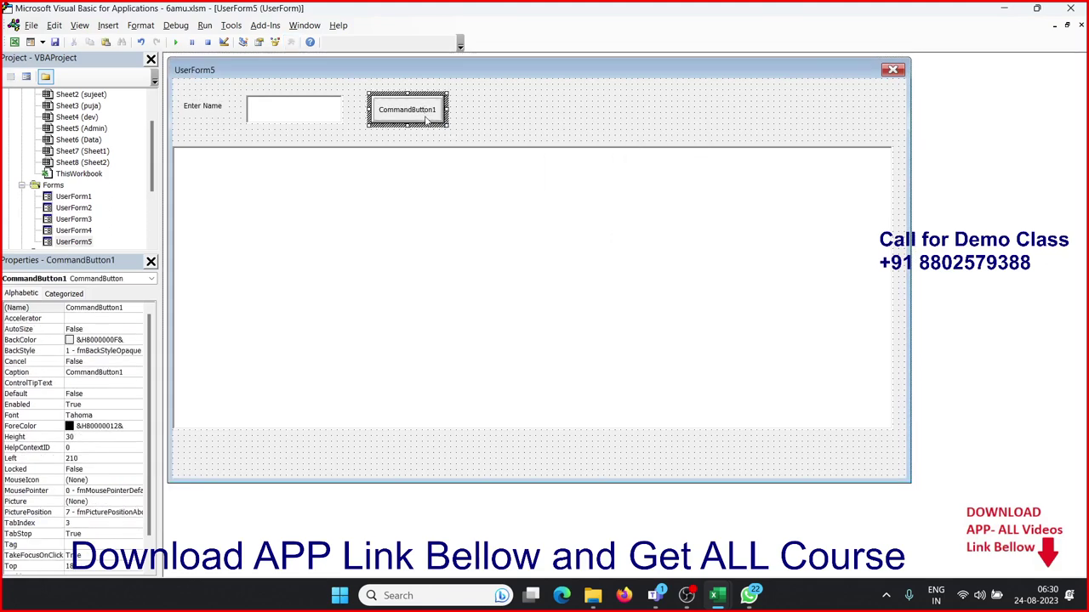
pyautogui.press('BackSpace')
pyautogui.press('BackSpace')
pyautogui.press('BackSpace')
pyautogui.press('BackSpace')
pyautogui.press('BackSpace')
pyautogui.press('BackSpace')
pyautogui.press('BackSpace')
pyautogui.press('BackSpace')
pyautogui.press('BackSpace')
pyautogui.press('BackSpace')
pyautogui.press('BackSpace')
pyautogui.press('BackSpace')
pyautogui.click(548, 259)
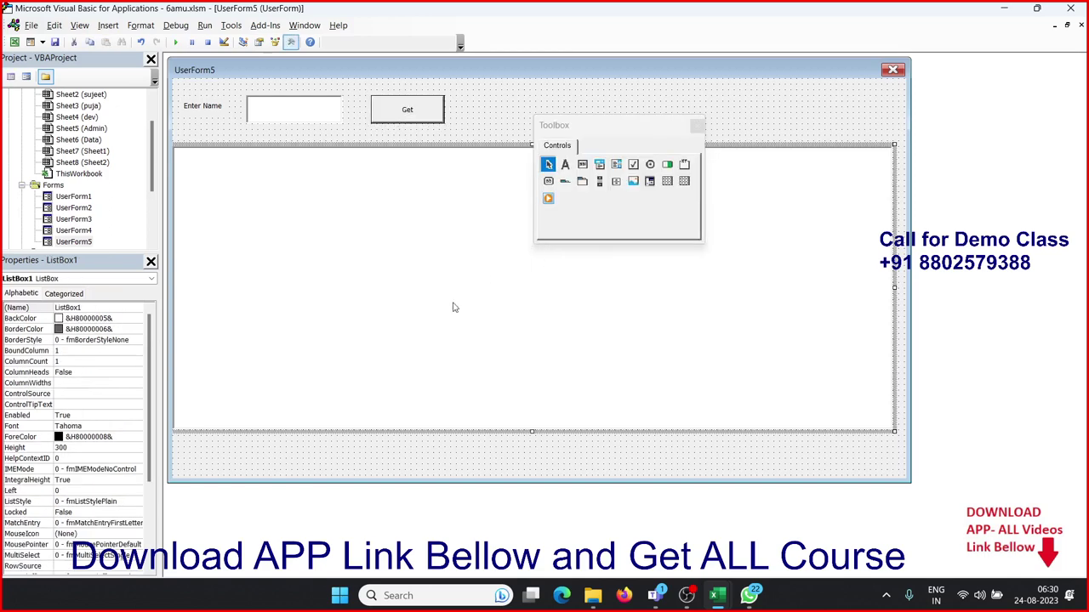
pyautogui.hotkey('alt', 'F11')
pyautogui.click(161, 556)
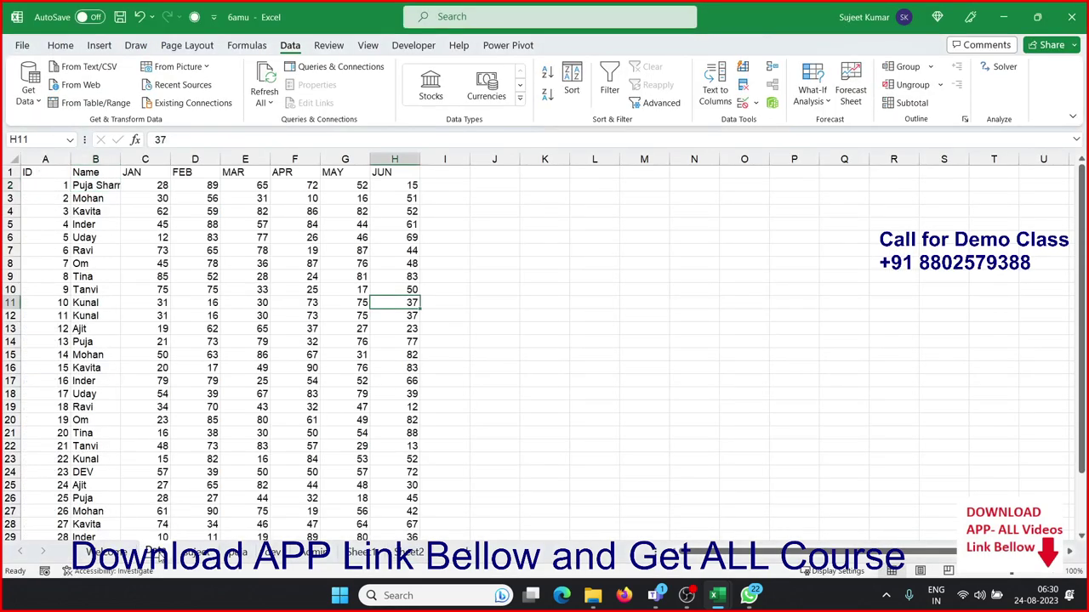
pyautogui.click(313, 252)
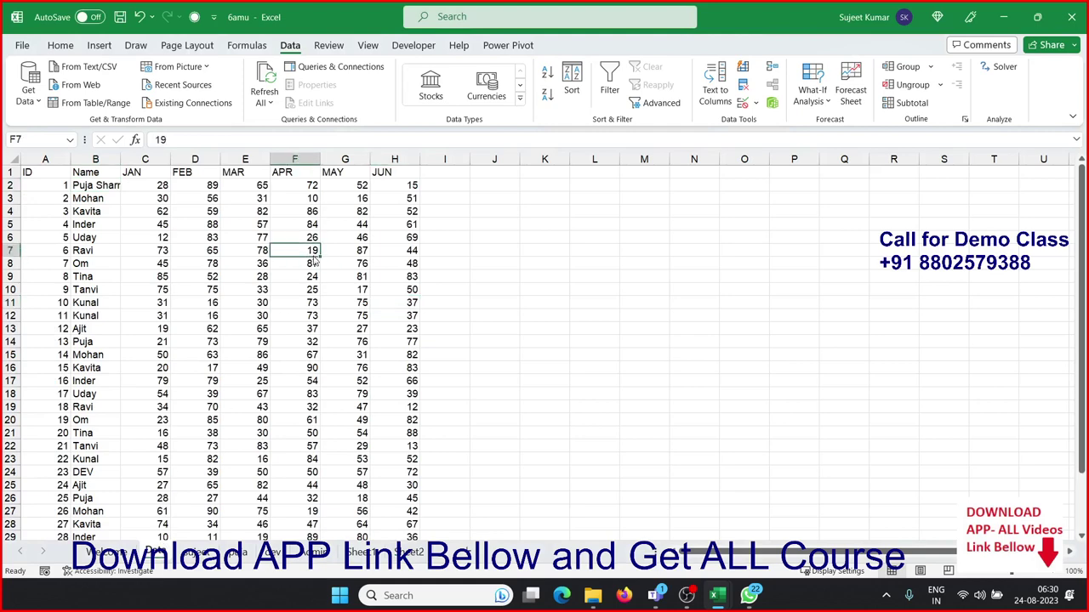
pyautogui.hotkey('alt', 'F11')
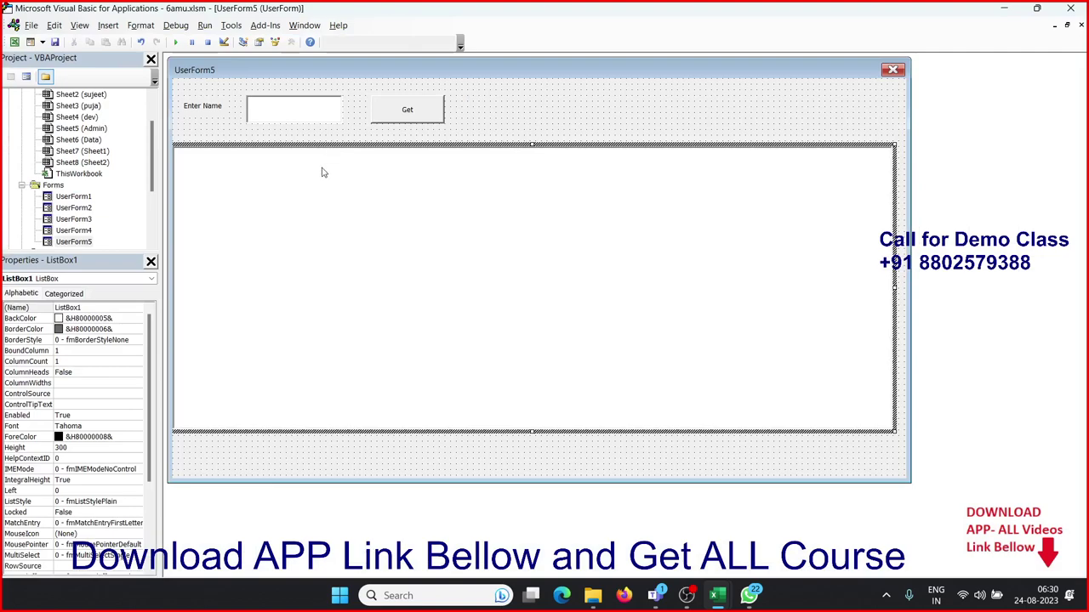
pyautogui.hotkey('alt', 'F11')
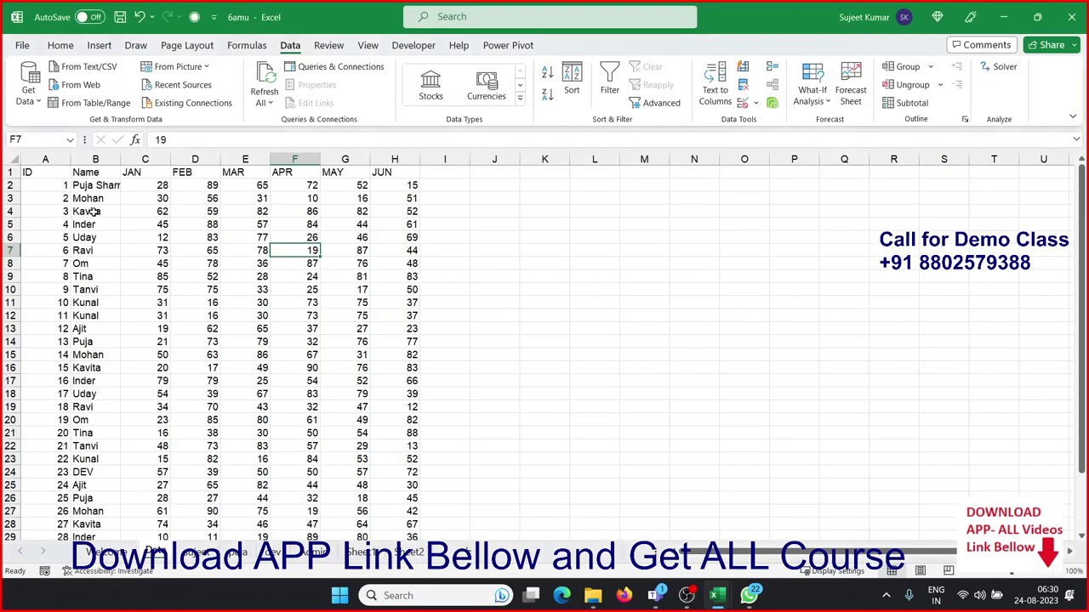
pyautogui.hotkey('alt', 'F11')
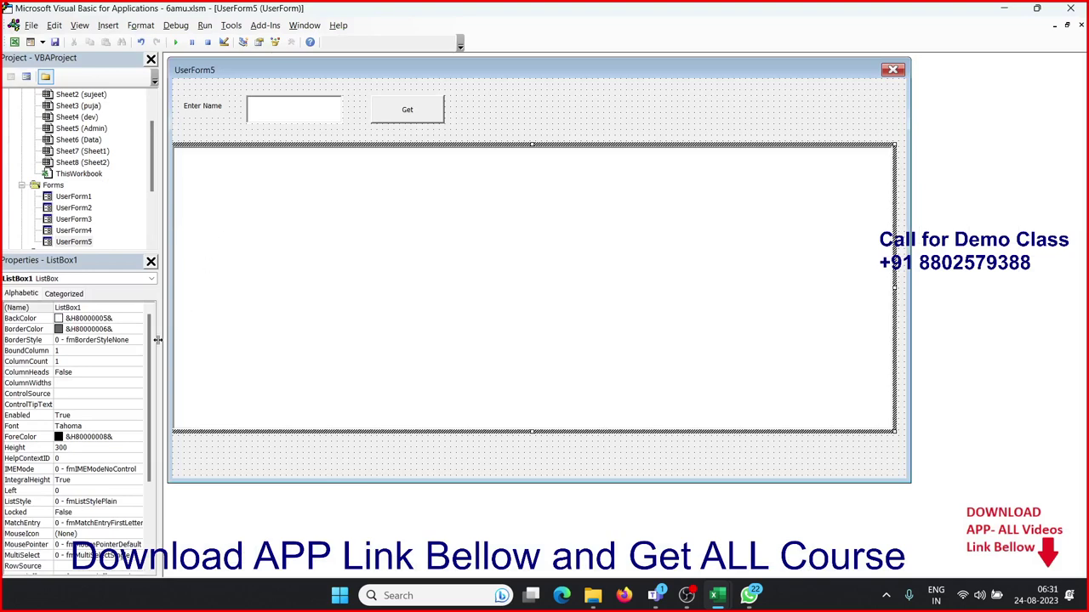
# Step: Count the header columns A1:H1 on the sheet and set ListBox1's ColumnCount to 8
pyautogui.click(49, 363)
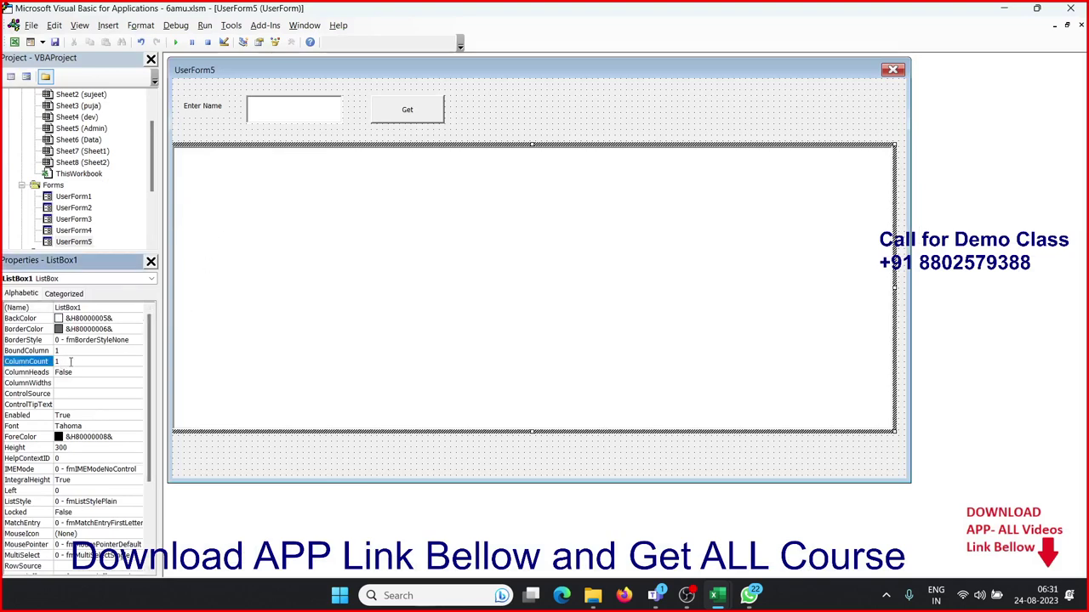
pyautogui.hotkey('alt', 'F11')
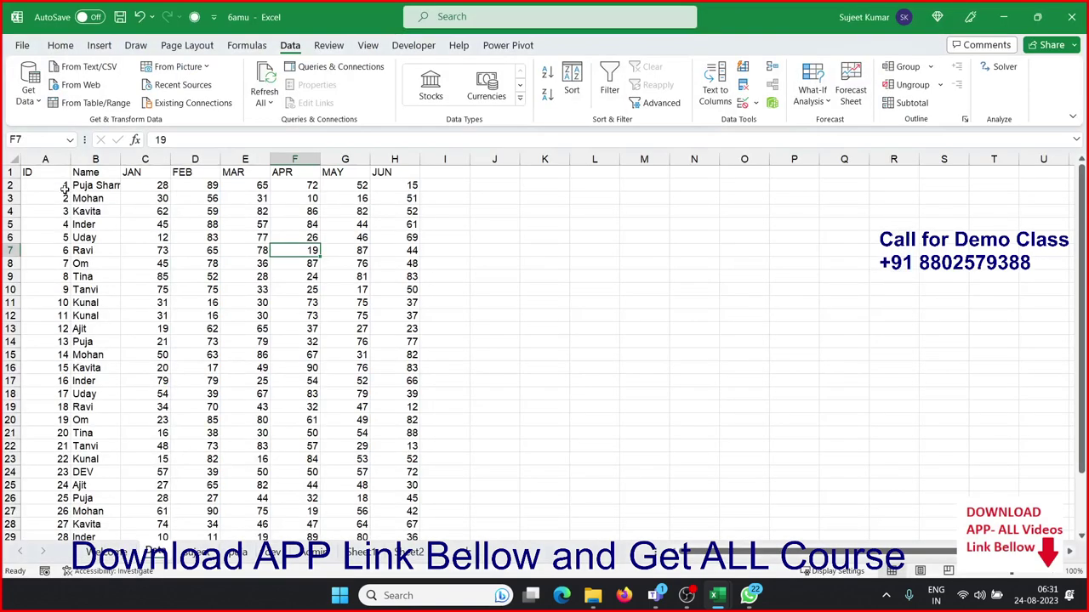
pyautogui.click(62, 174)
pyautogui.moveTo(61, 174); pyautogui.dragTo(382, 170)
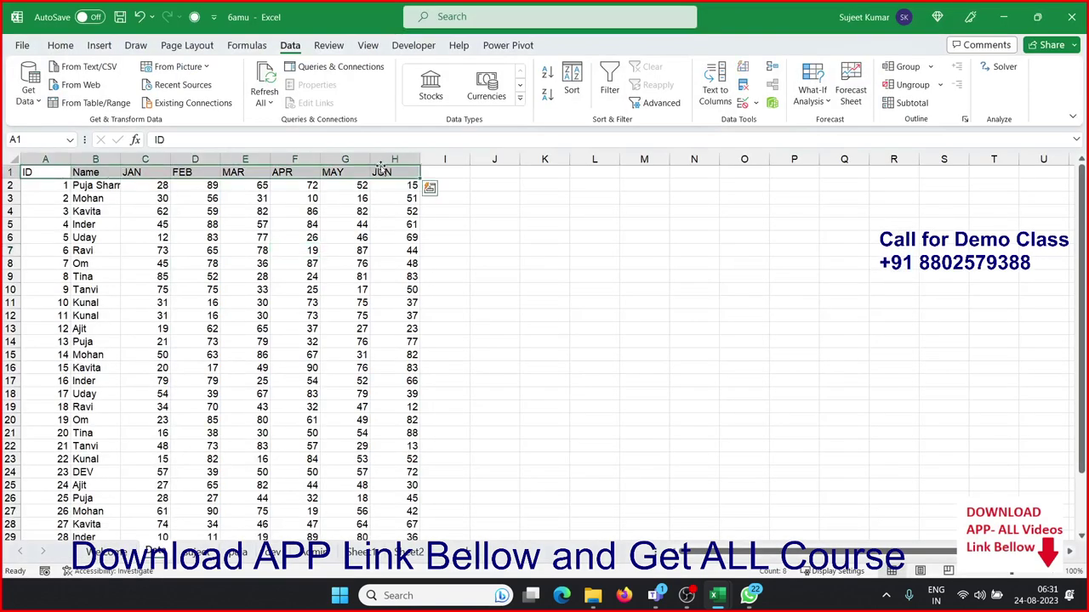
pyautogui.hotkey('alt', 'F11')
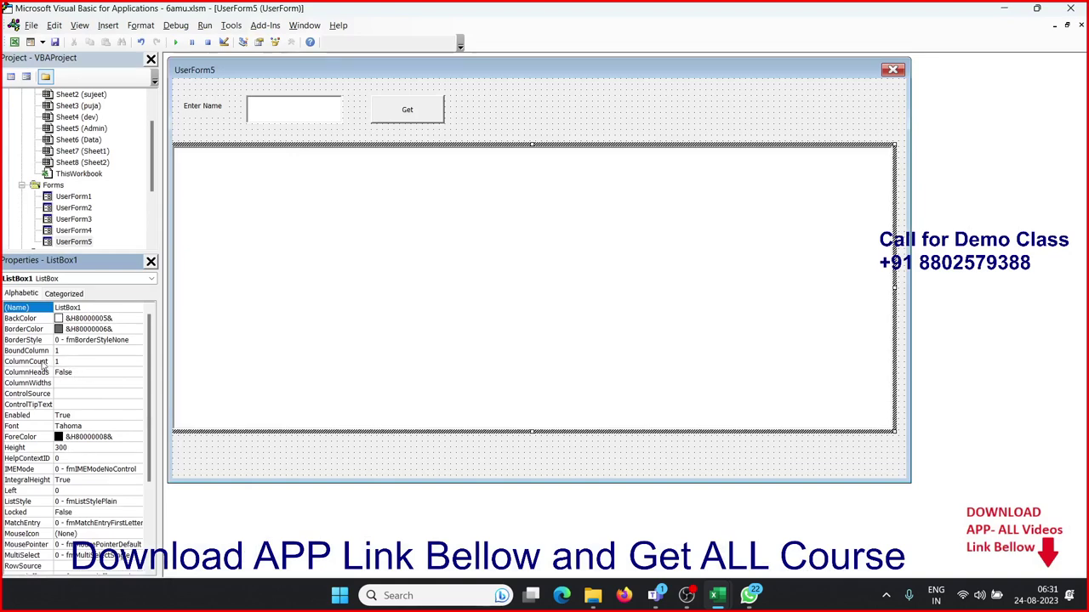
pyautogui.click(64, 362)
pyautogui.write('8')
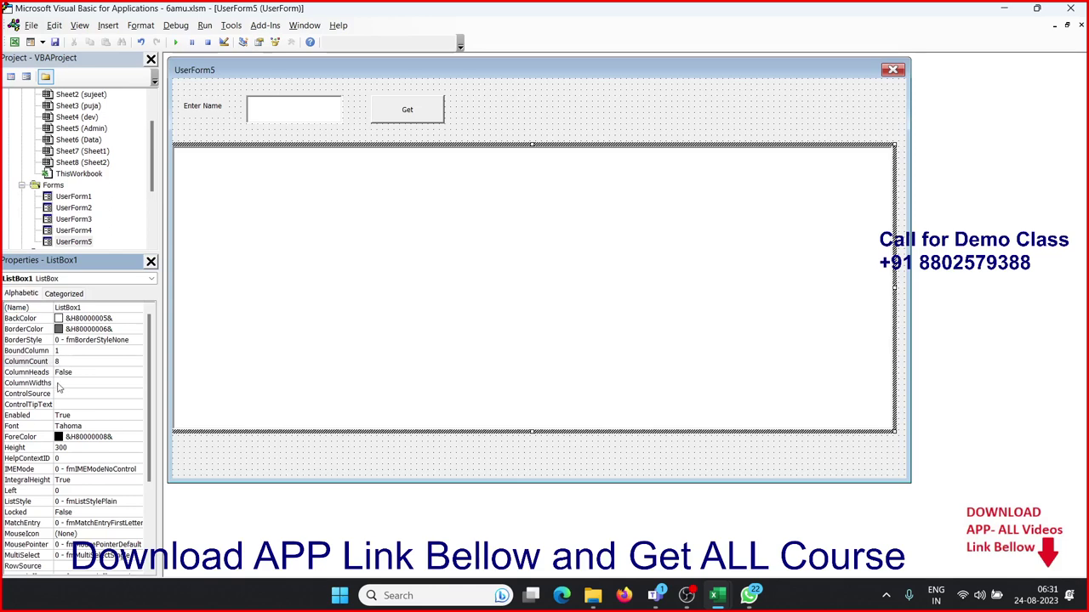
pyautogui.press('Return')
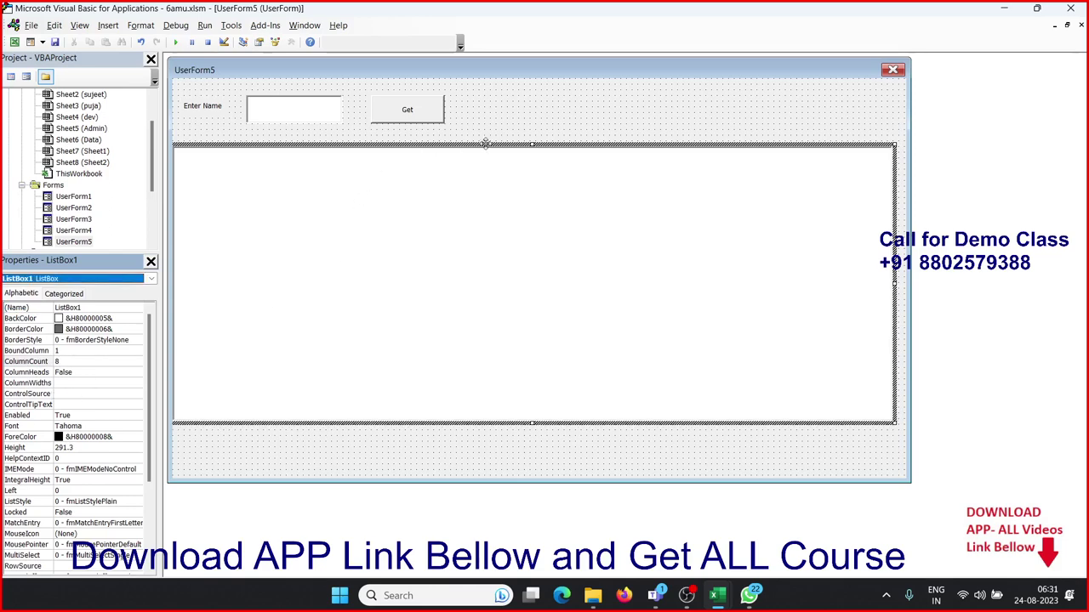
pyautogui.click(550, 116)
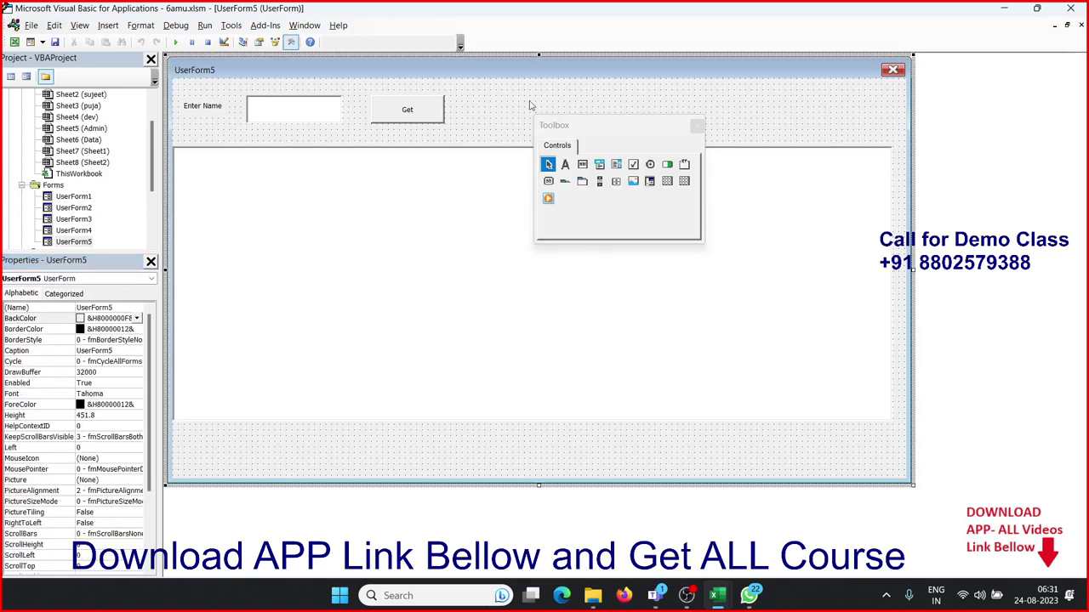
# Step: Add a UserForm_Initialize procedure and delete the unused UserForm_Click stub
pyautogui.doubleClick(524, 101)
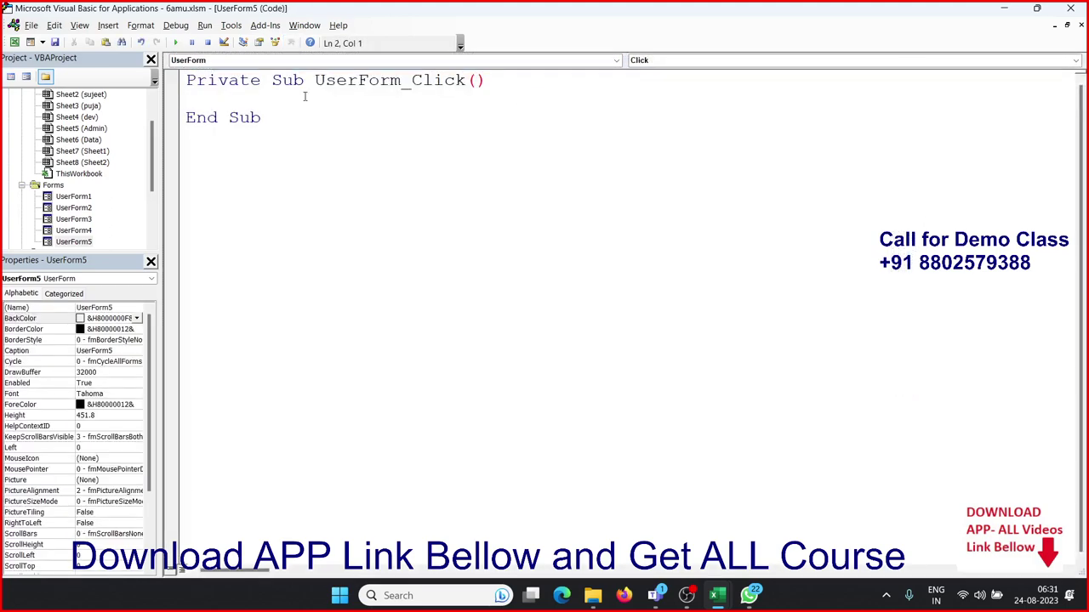
pyautogui.press('Return')
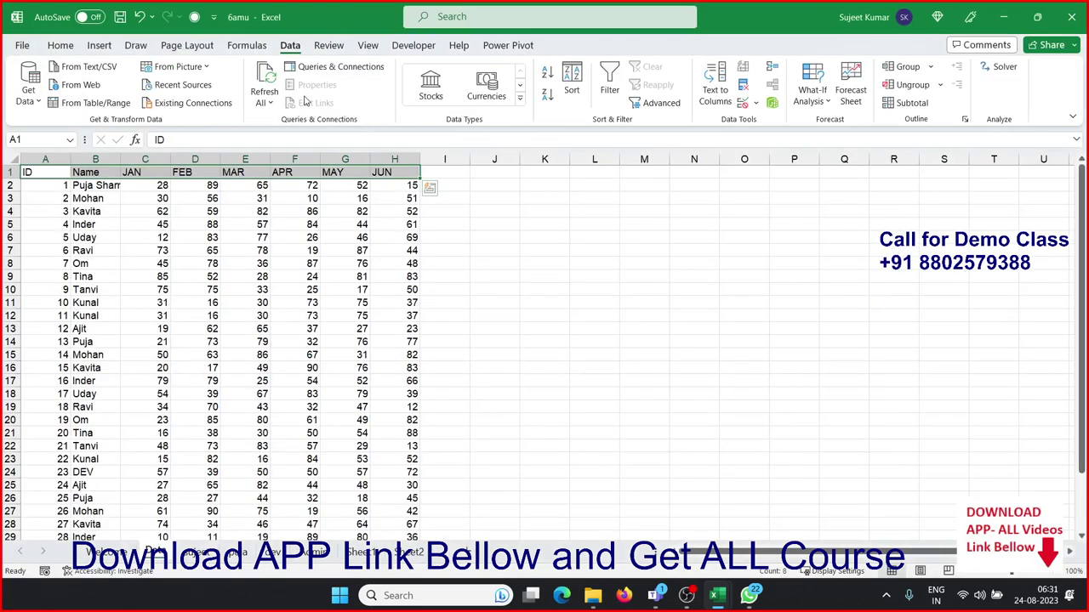
pyautogui.hotkey('alt', 'F11')
pyautogui.hotkey('alt', 'F11')
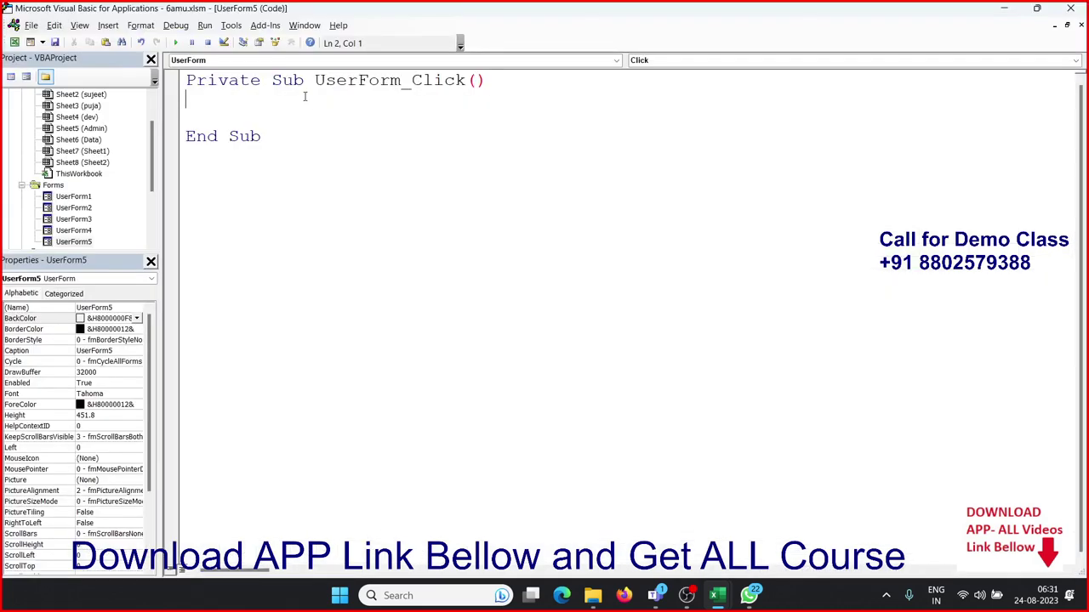
pyautogui.click(694, 61)
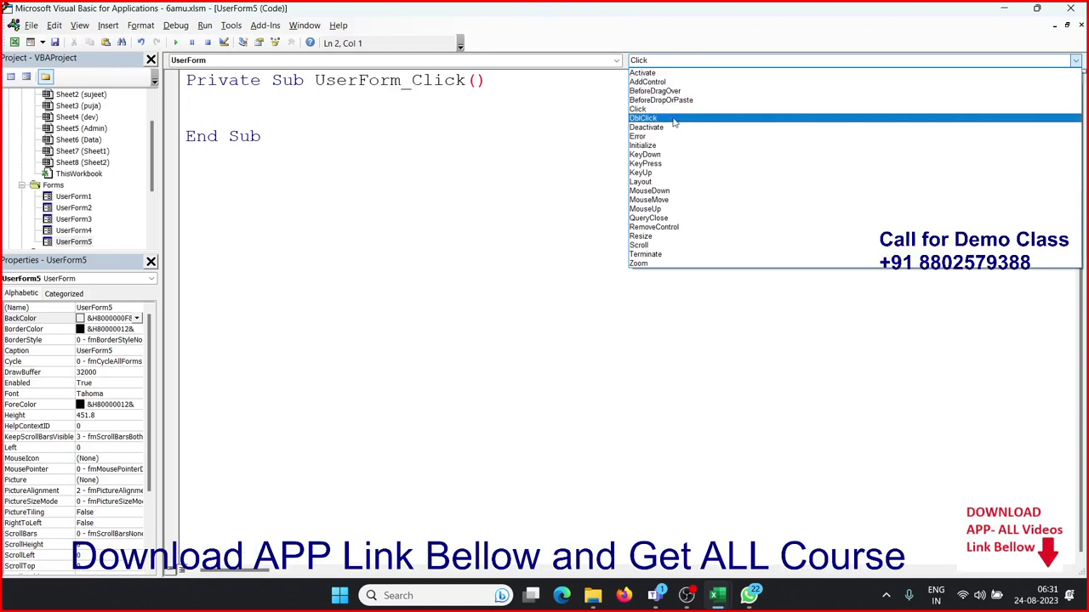
pyautogui.click(668, 147)
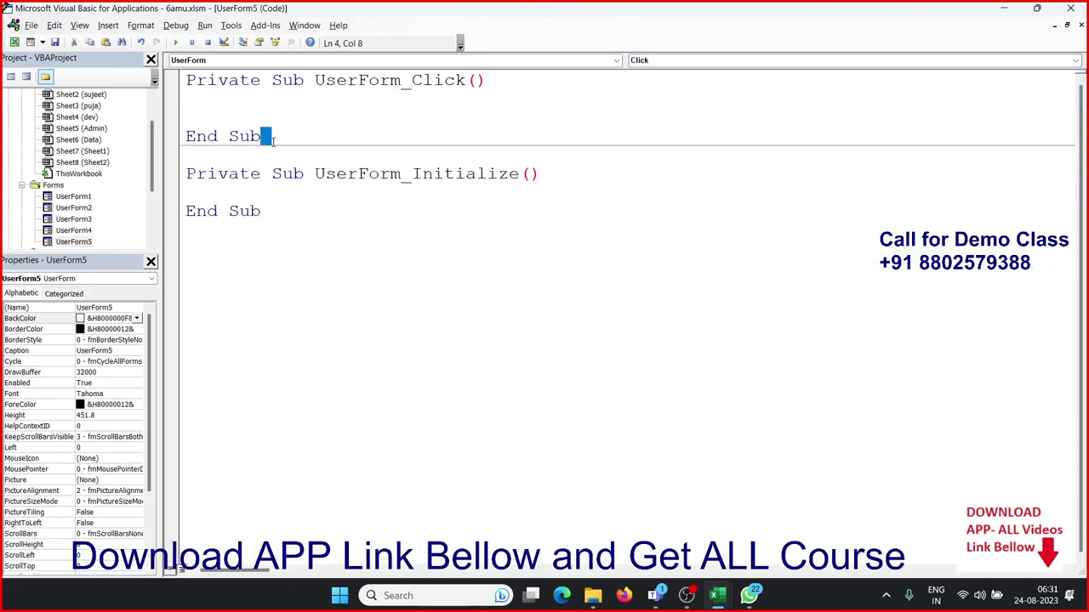
pyautogui.moveTo(272, 138); pyautogui.dragTo(149, 81)
pyautogui.press('Delete')
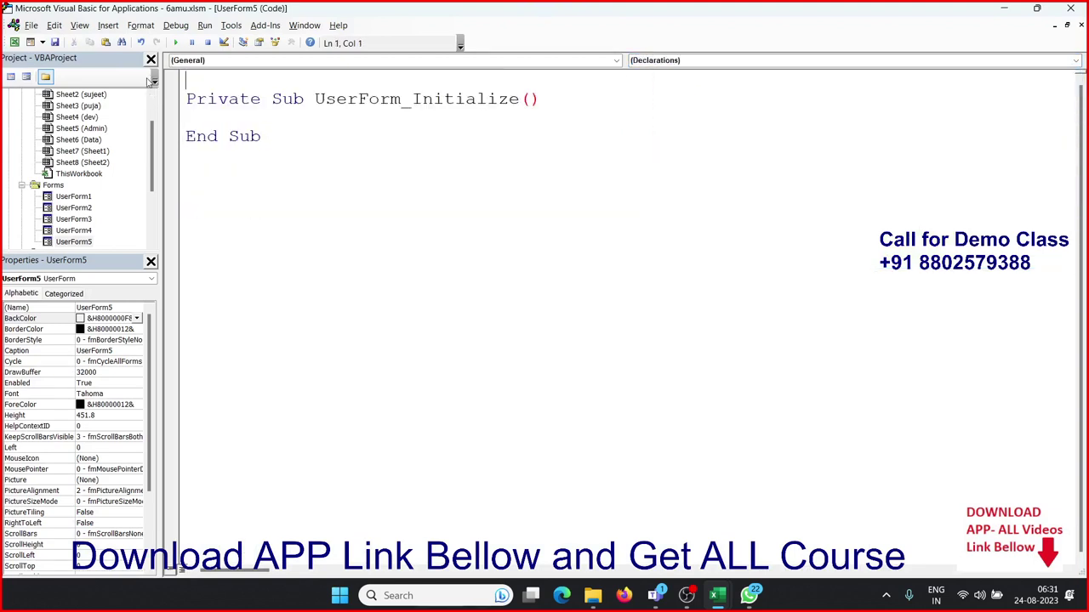
# Step: Add Function hd() containing a For i = 1 To 8 … Next i loop
pyautogui.click(192, 211)
pyautogui.press('Return')
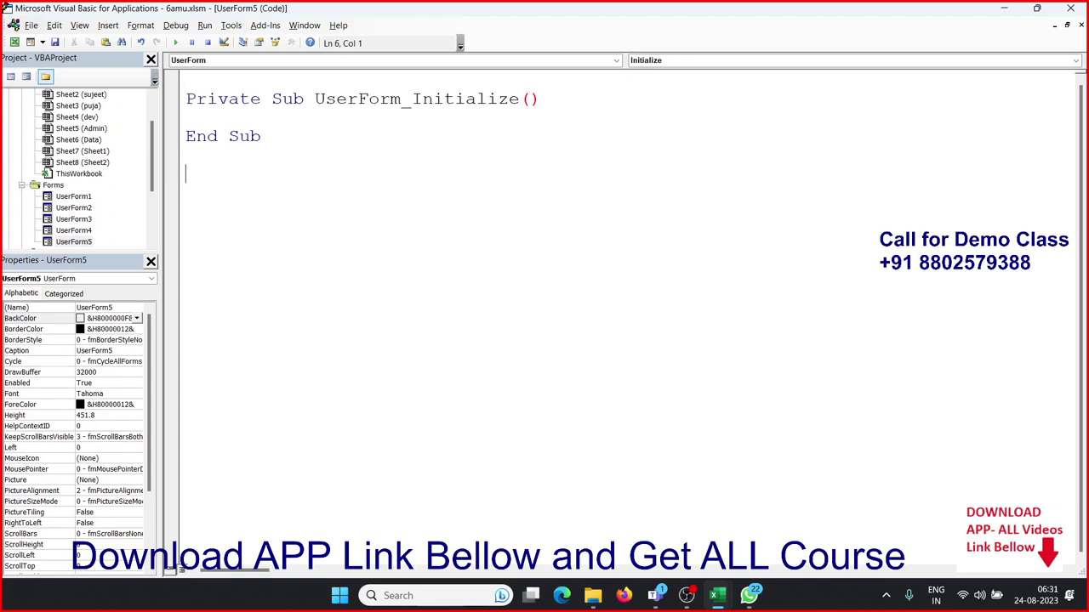
pyautogui.write('func')
pyautogui.write('tion ')
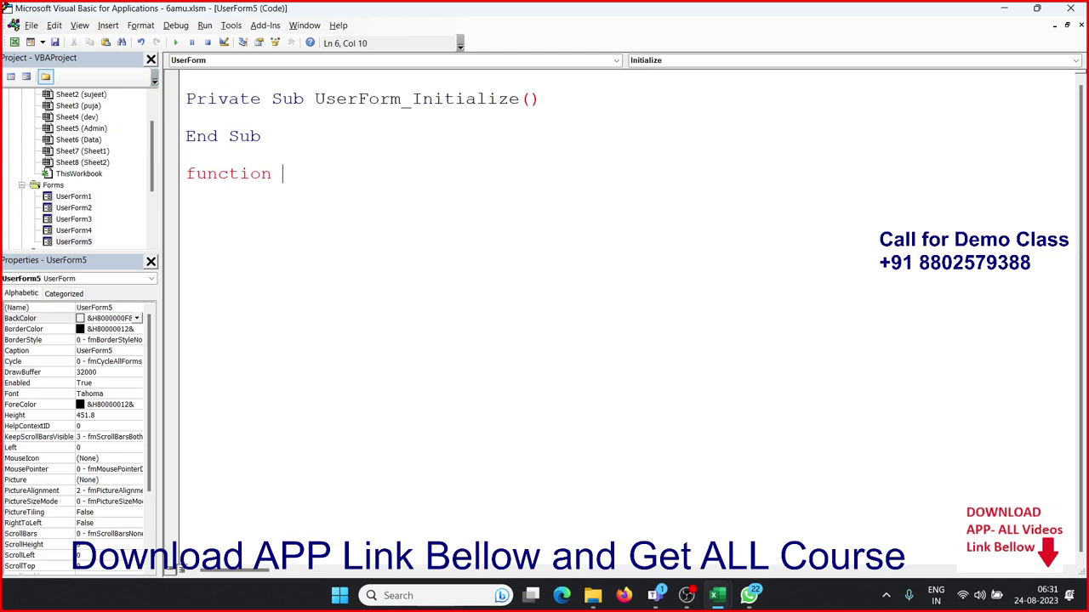
pyautogui.write('hd')
pyautogui.write('()')
pyautogui.press('Return')
pyautogui.press('Return')
pyautogui.press('Return')
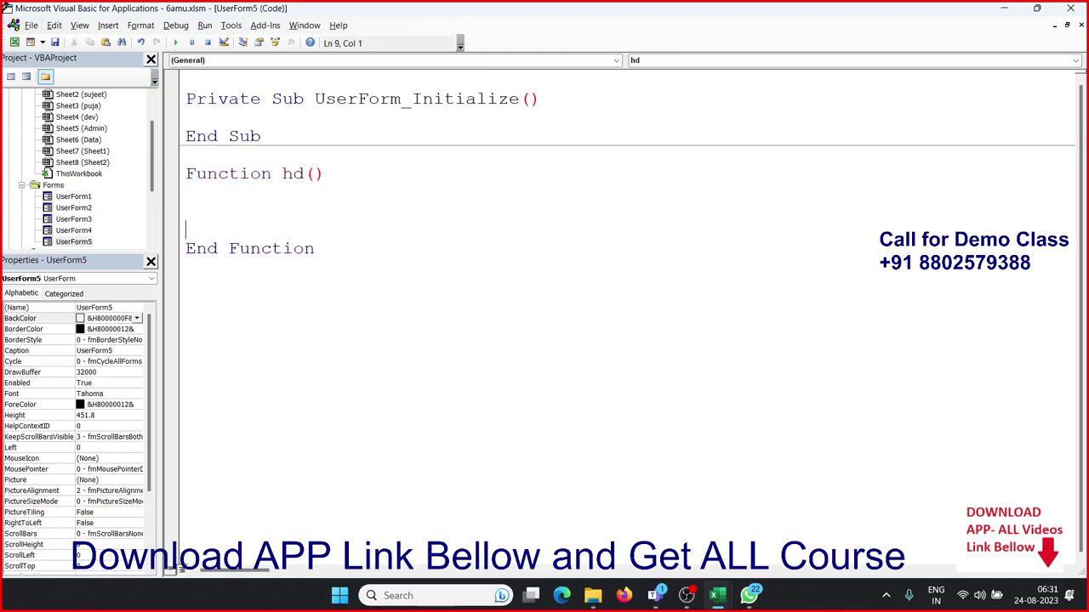
pyautogui.click(186, 192)
pyautogui.press('Return')
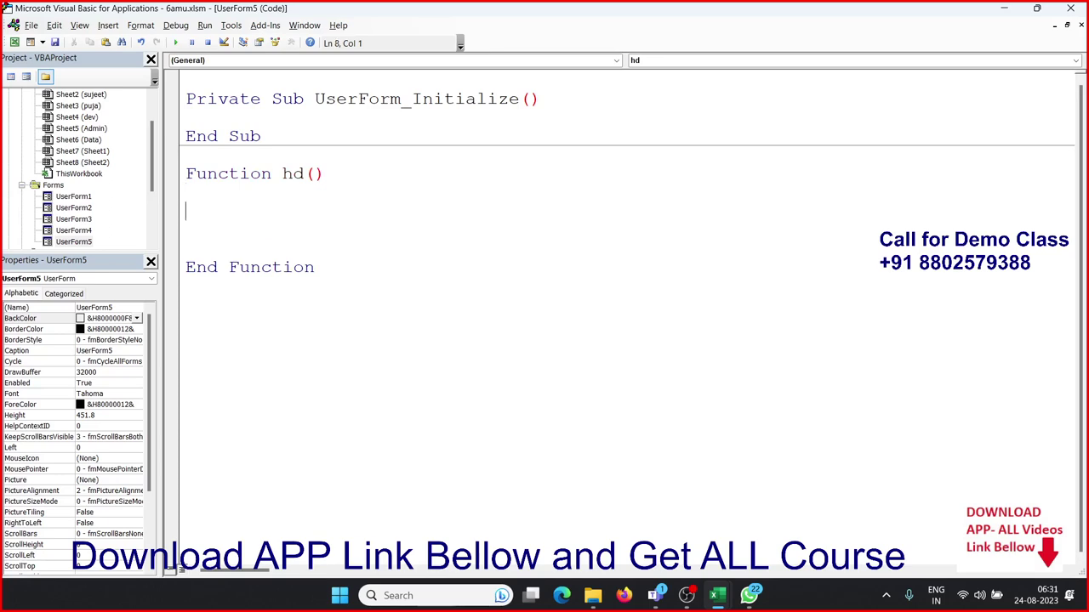
pyautogui.write('for i = ')
pyautogui.write('1 to')
pyautogui.hotkey('alt', 'F11')
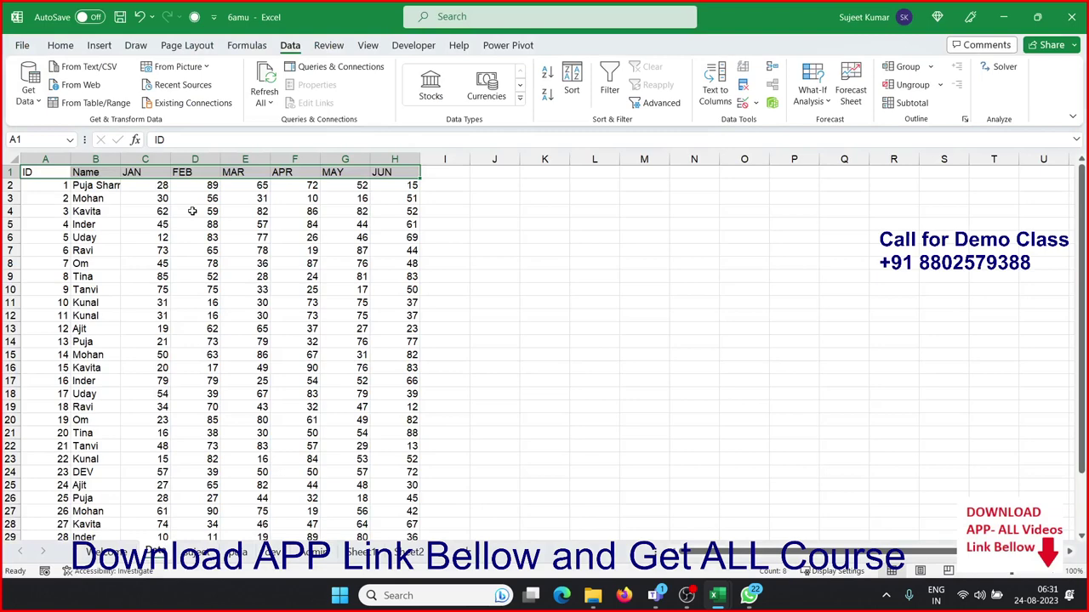
pyautogui.hotkey('alt', 'F11')
pyautogui.write('8')
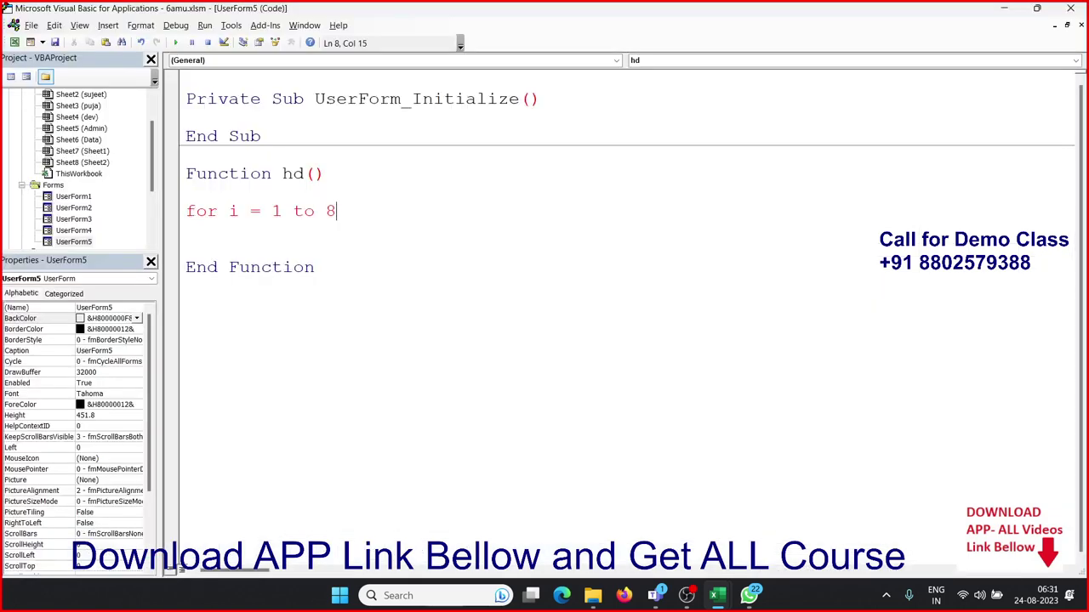
pyautogui.press('Return')
# Step: Declare Dim d(1 To 1, 1 To 8) above the loop in hd
pyautogui.press('Return')
pyautogui.write('next ')
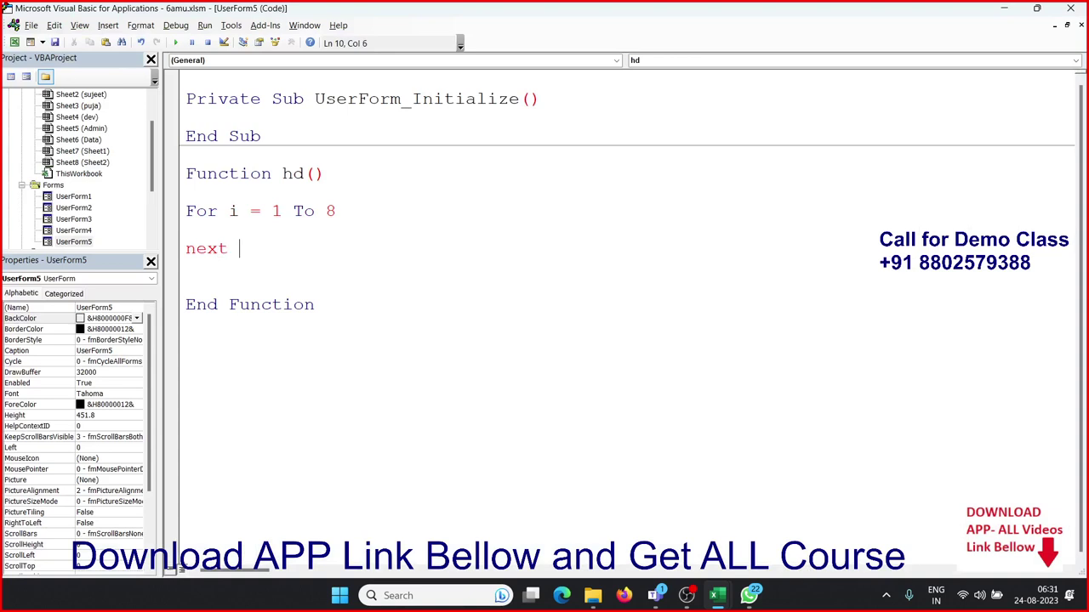
pyautogui.write('i')
pyautogui.press('Up')
pyautogui.click(186, 192)
pyautogui.press('Return')
pyautogui.press('Up')
pyautogui.write('d')
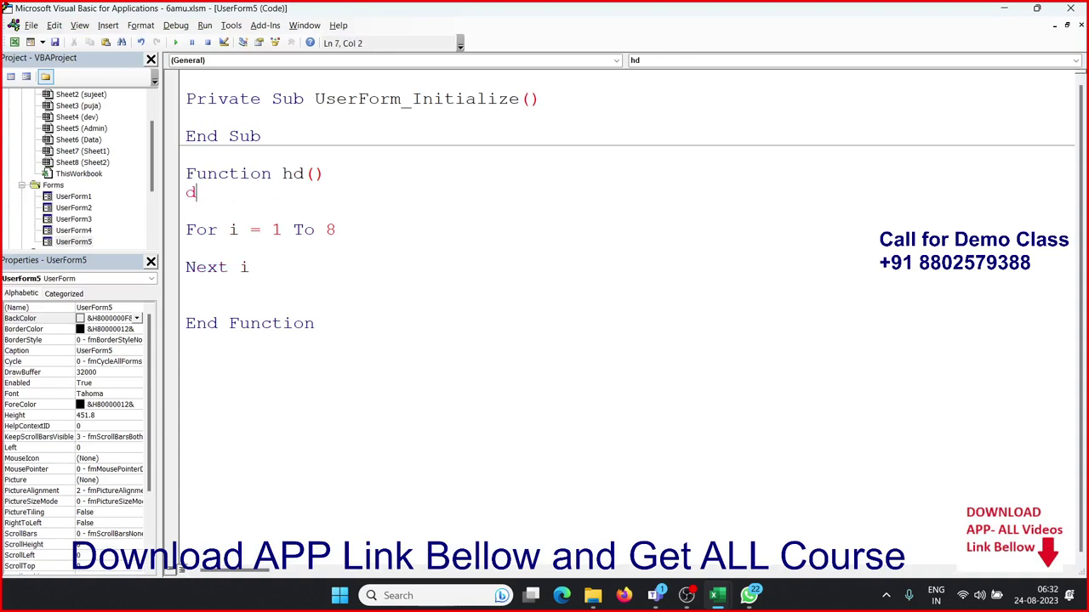
pyautogui.write('im d')
pyautogui.write('(')
pyautogui.write('1 to 1')
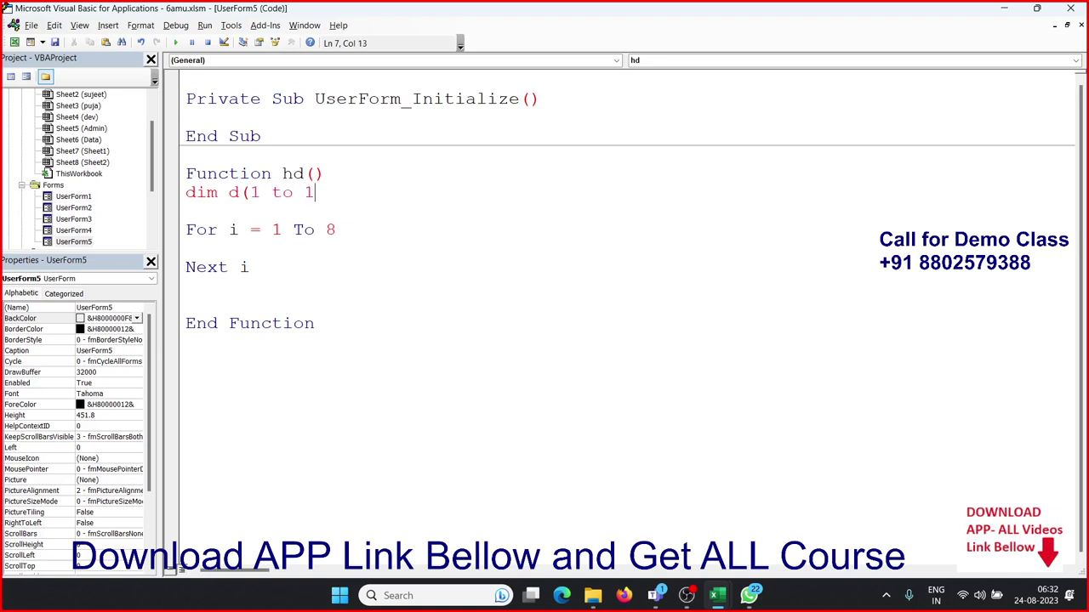
pyautogui.write(',t')
pyautogui.press('BackSpace')
pyautogui.write('1 to ')
pyautogui.write('8)')
pyautogui.press('Return')
# Step: Inside hd's loop, write d(1, i) = Cells(1, i) to copy the header cells
pyautogui.press('Down')
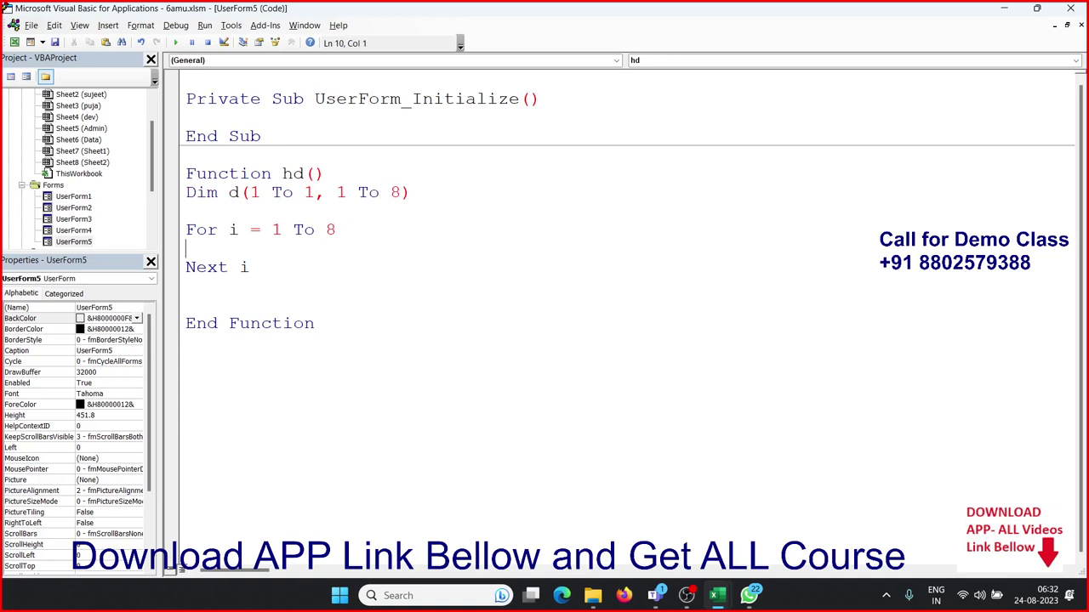
pyautogui.press('Down')
pyautogui.press('Up')
pyautogui.press('Return')
pyautogui.click(186, 248)
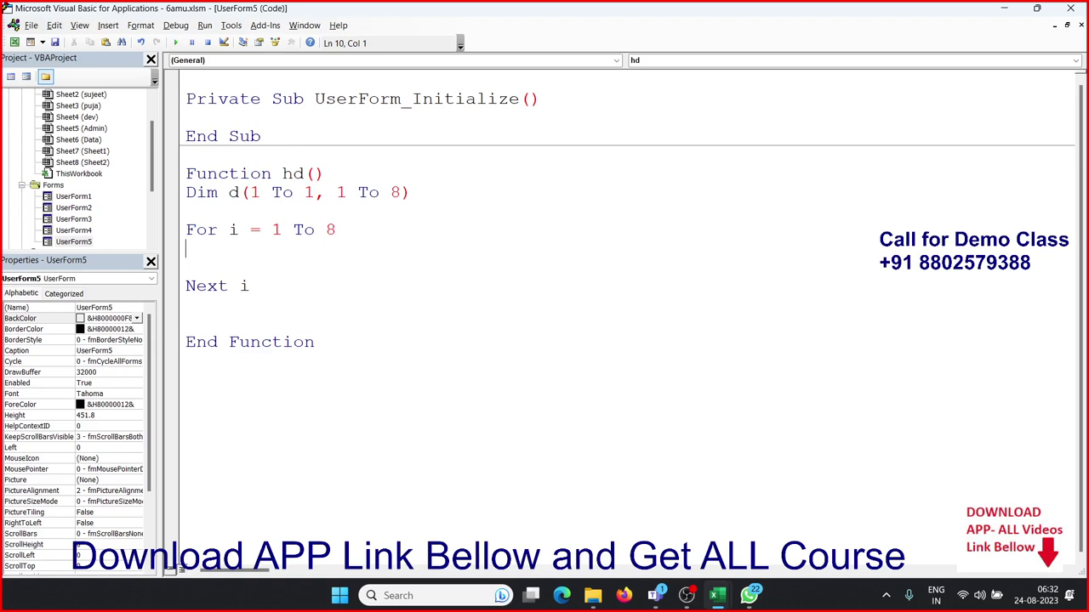
pyautogui.write('d(')
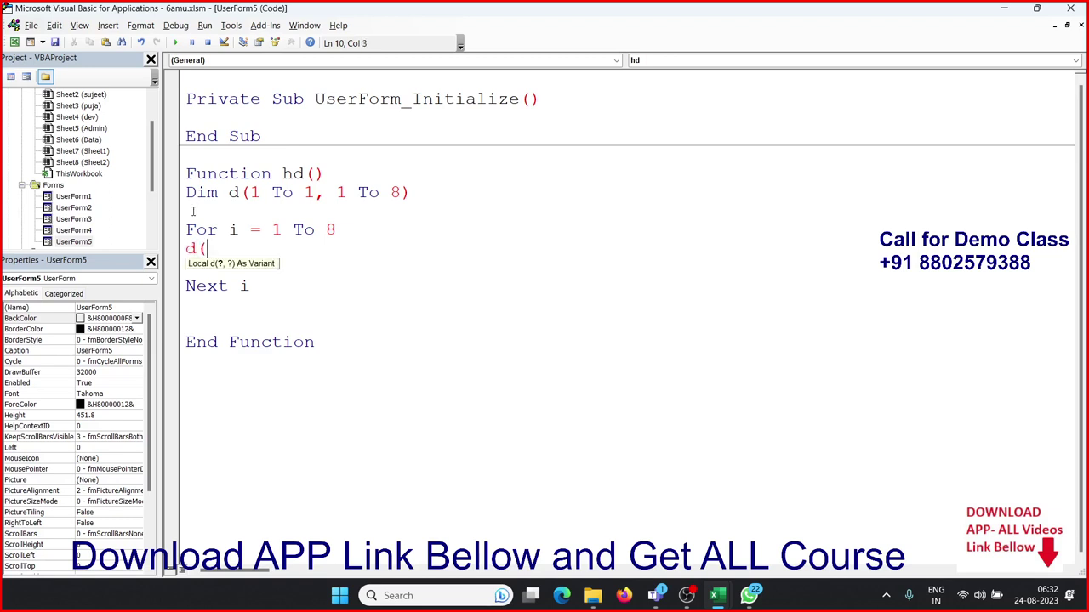
pyautogui.press('BackSpace')
pyautogui.press('BackSpace')
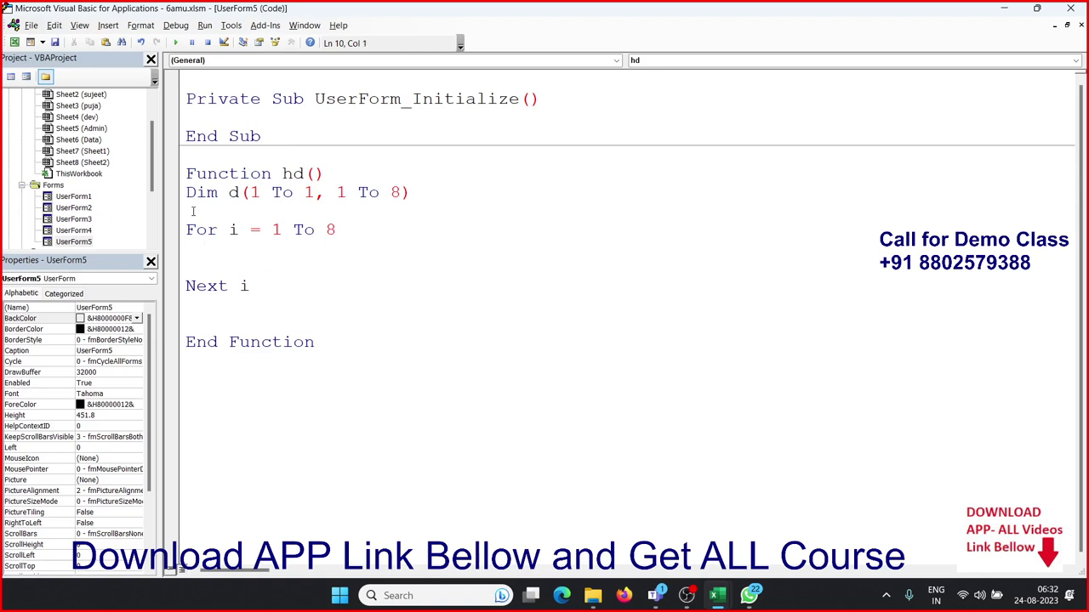
pyautogui.write('d(')
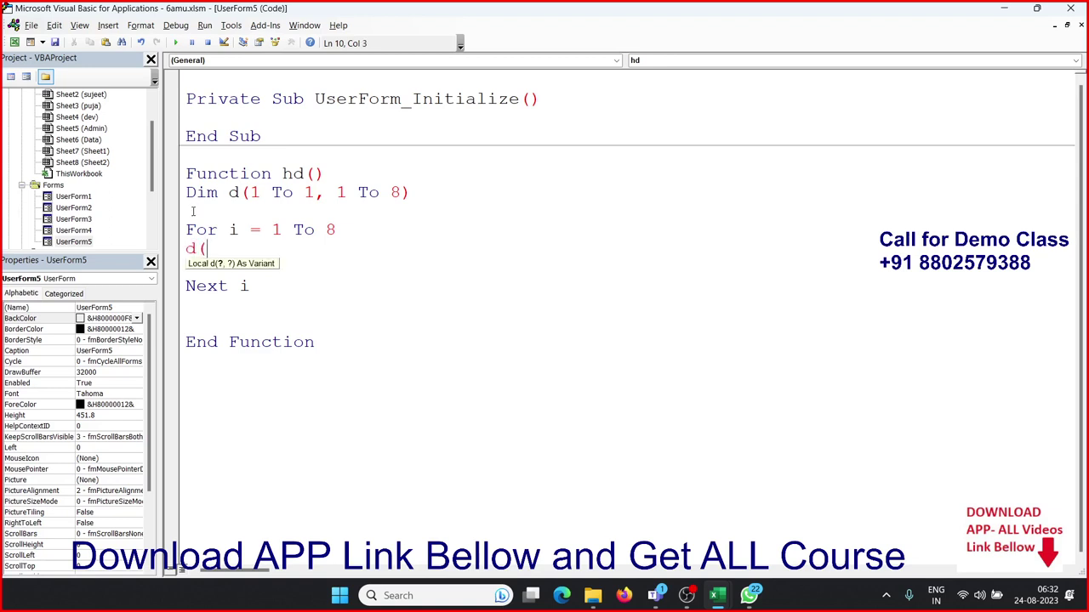
pyautogui.write('1,i')
pyautogui.write(')')
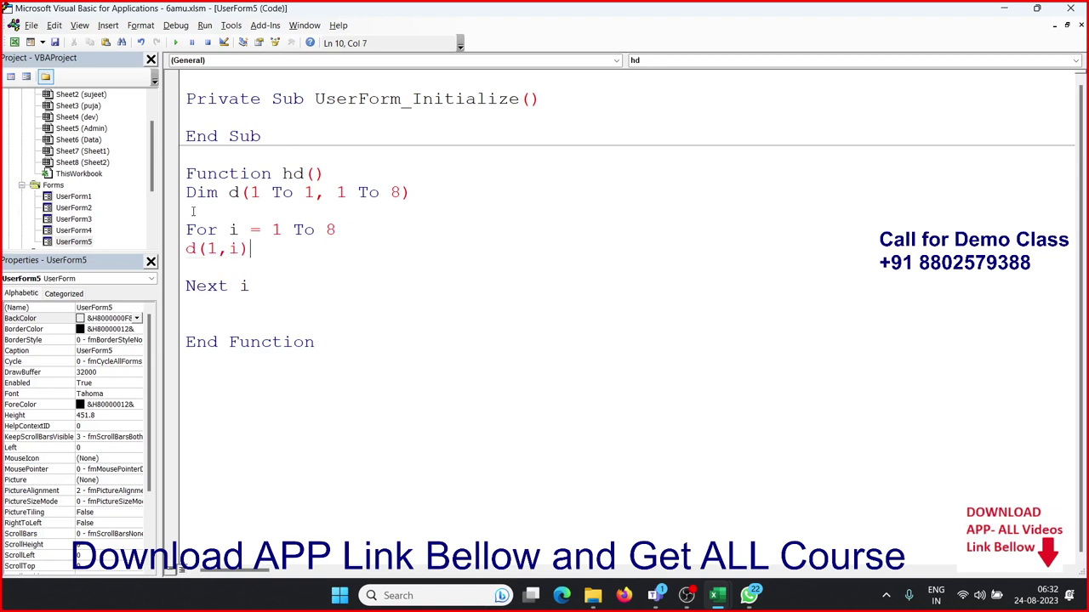
pyautogui.write('=cells')
pyautogui.write('(1,i')
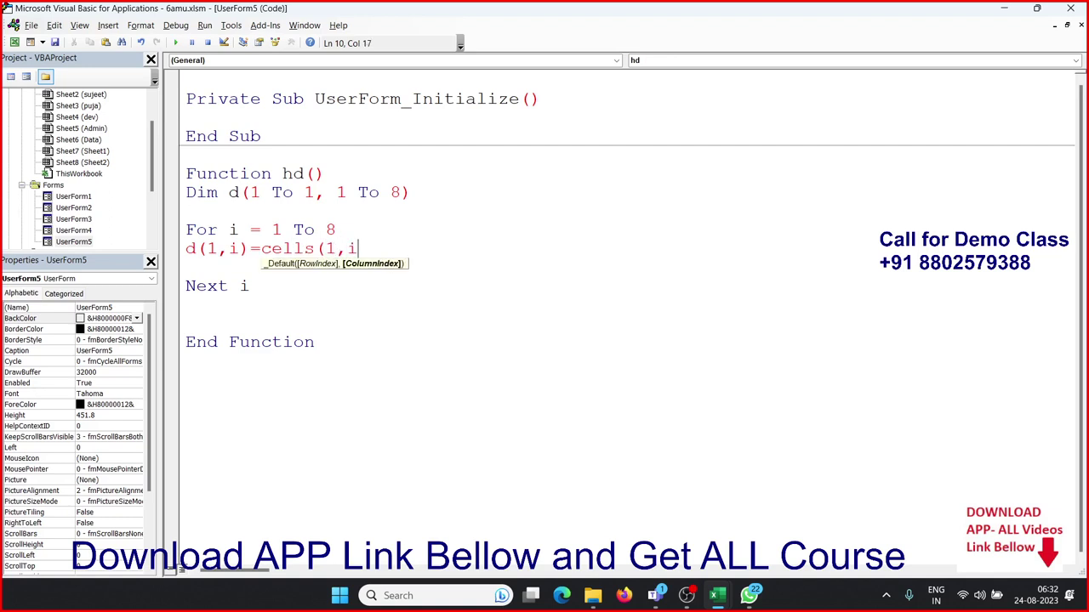
pyautogui.write(')')
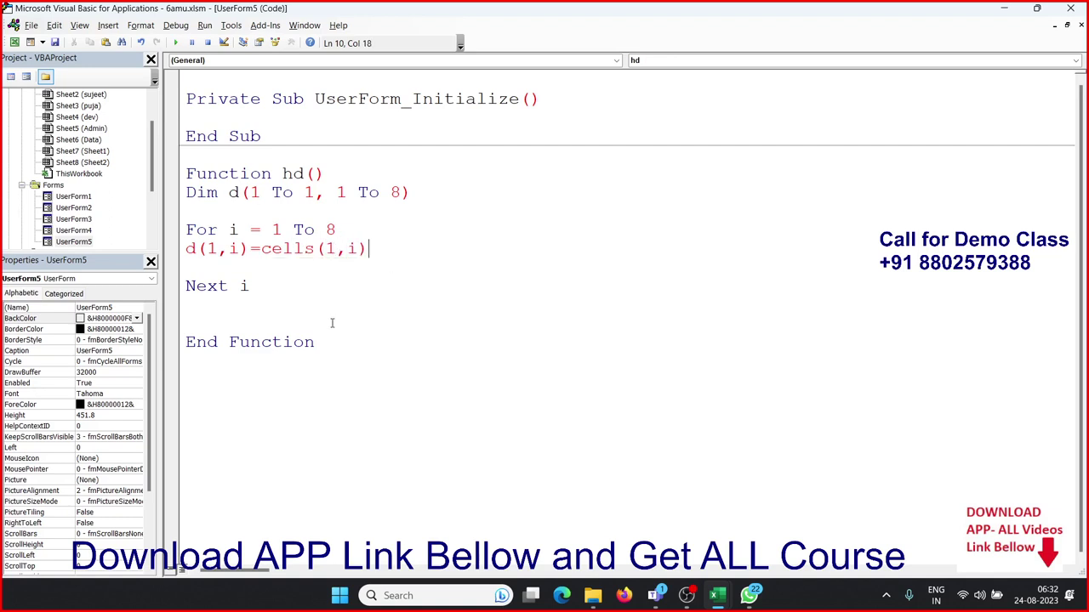
pyautogui.click(331, 323)
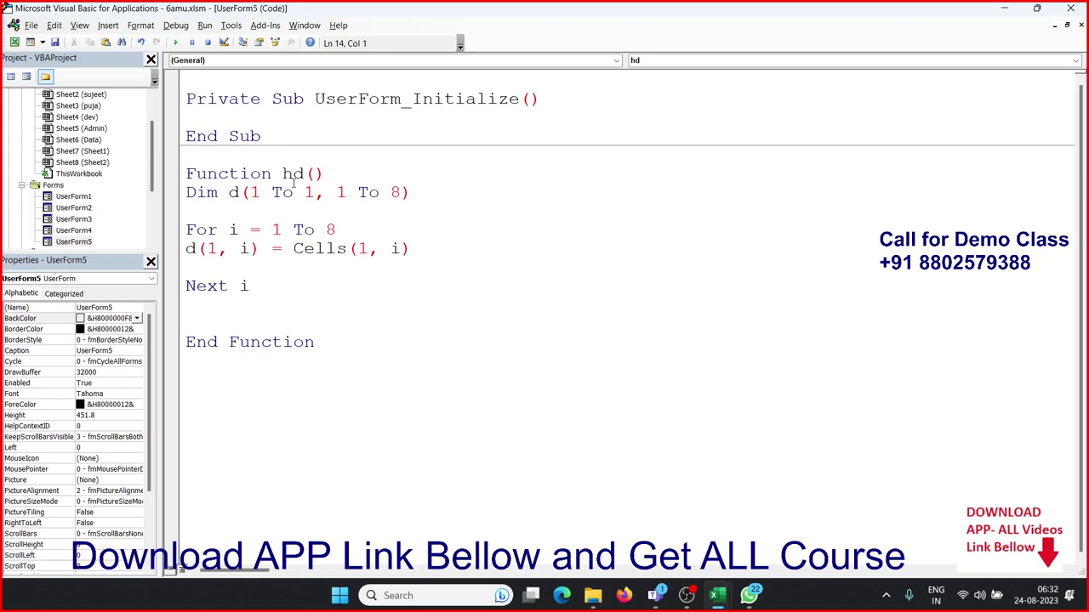
pyautogui.click(258, 109)
# Step: Draft a Me.ListBox1.List assignment inside UserForm_Initialize
pyautogui.press('Return')
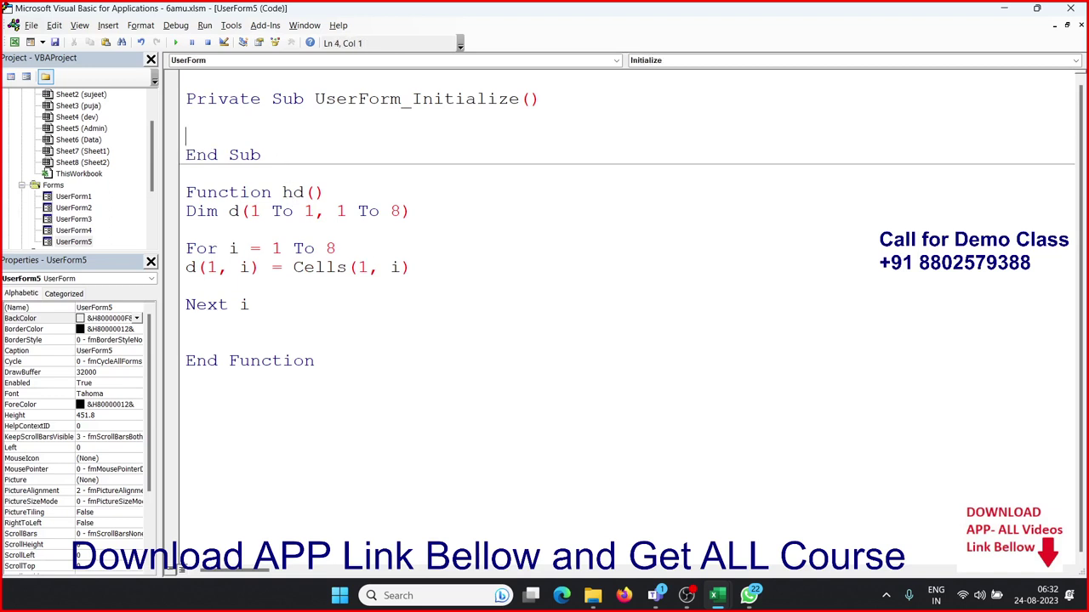
pyautogui.write('me')
pyautogui.write('.li')
pyautogui.press('Tab')
pyautogui.write('.')
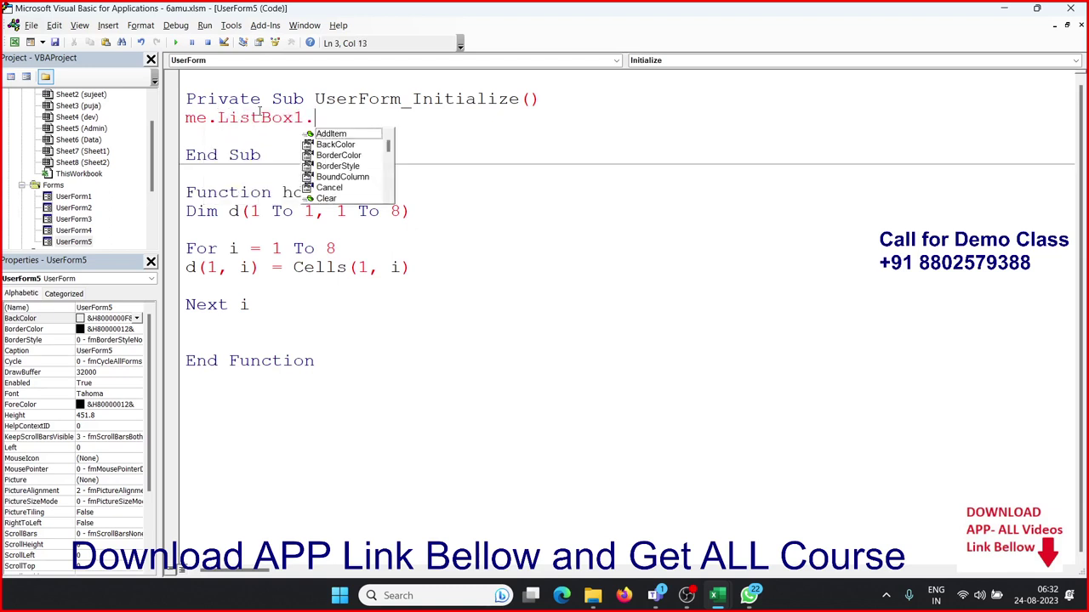
pyautogui.write('li')
pyautogui.press('Tab')
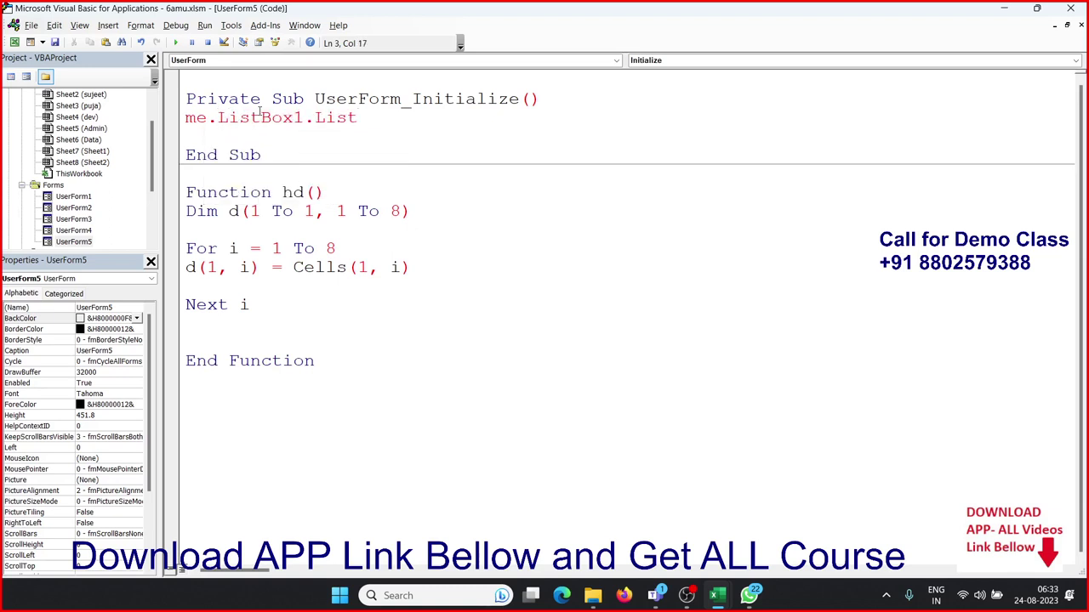
pyautogui.write('=dt')
pyautogui.press('BackSpace')
pyautogui.press('BackSpace')
pyautogui.press('BackSpace')
pyautogui.press('BackSpace')
pyautogui.press('BackSpace')
pyautogui.press('BackSpace')
pyautogui.press('BackSpace')
pyautogui.press('BackSpace')
pyautogui.press('BackSpace')
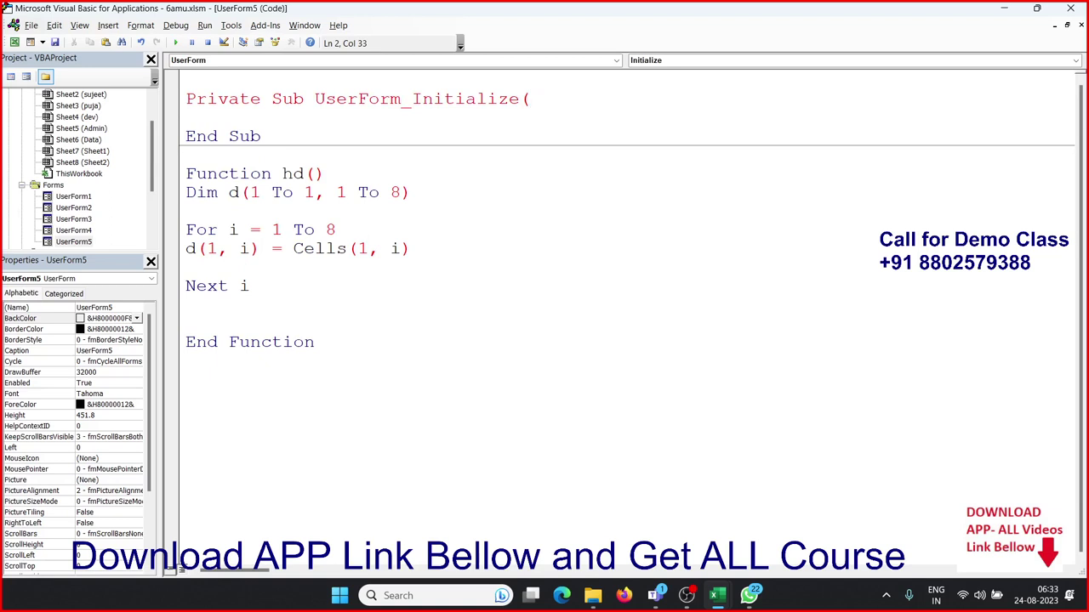
pyautogui.write(')')
# Step: Below Next i in hd, add Me.ListBox1.List = dt
pyautogui.click(282, 270)
pyautogui.click(239, 310)
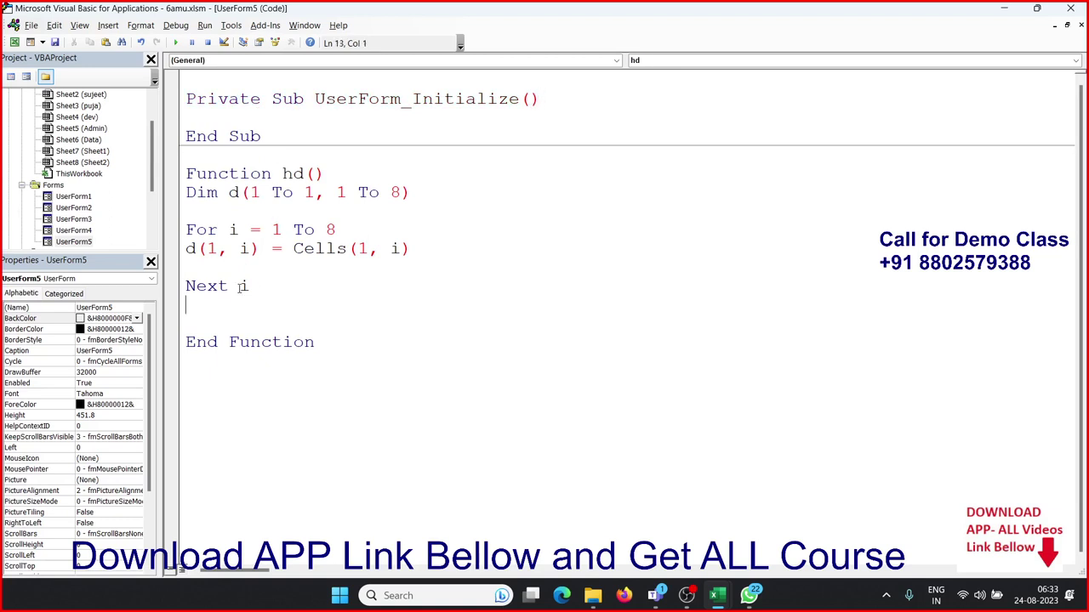
pyautogui.press('Return')
pyautogui.write('me.')
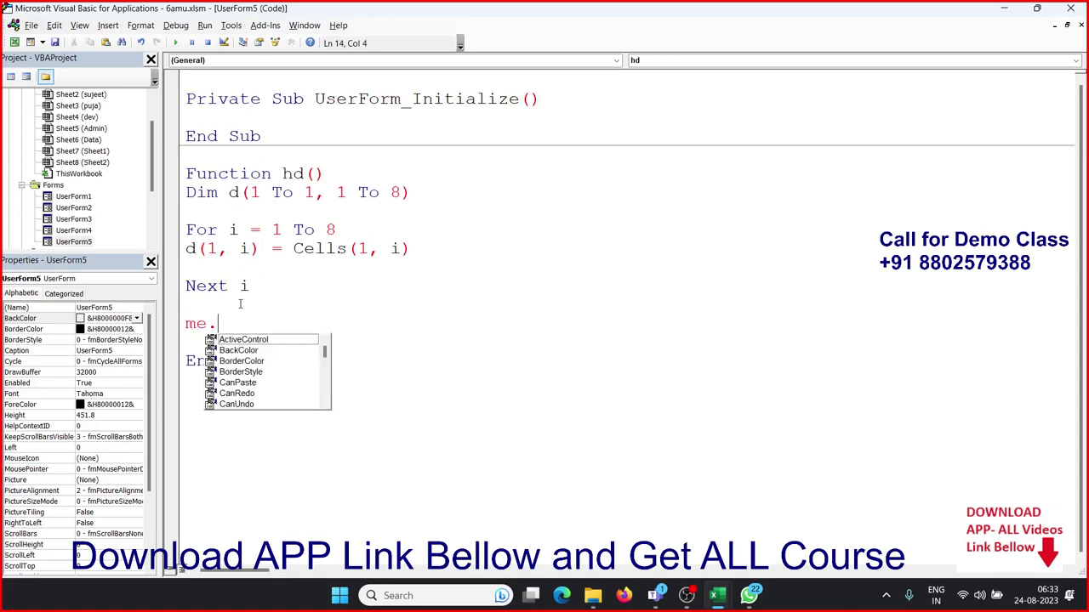
pyautogui.write('li')
pyautogui.press('Tab')
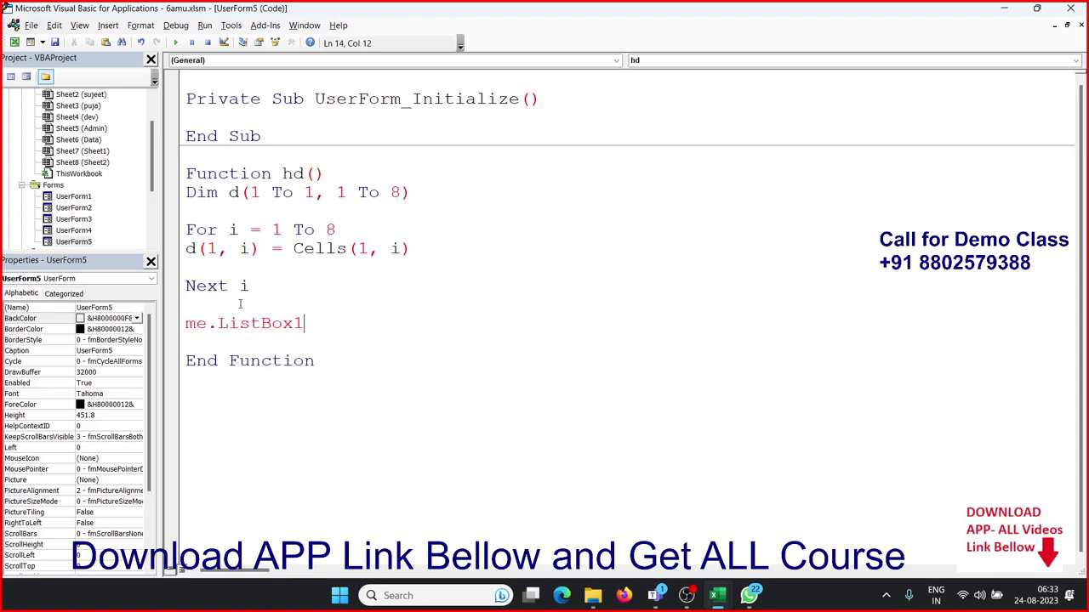
pyautogui.write('.lis')
pyautogui.press('Tab')
pyautogui.write('=d')
pyautogui.write('t')
pyautogui.click(318, 303)
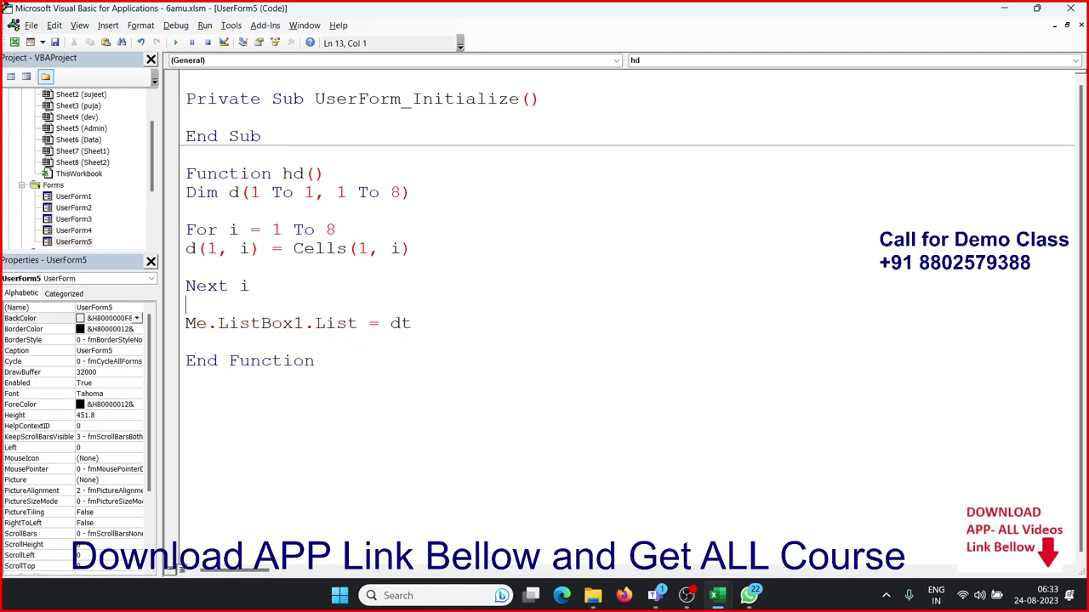
# Step: Call hd from UserForm_Initialize with p = hd()
pyautogui.click(229, 286)
pyautogui.click(257, 117)
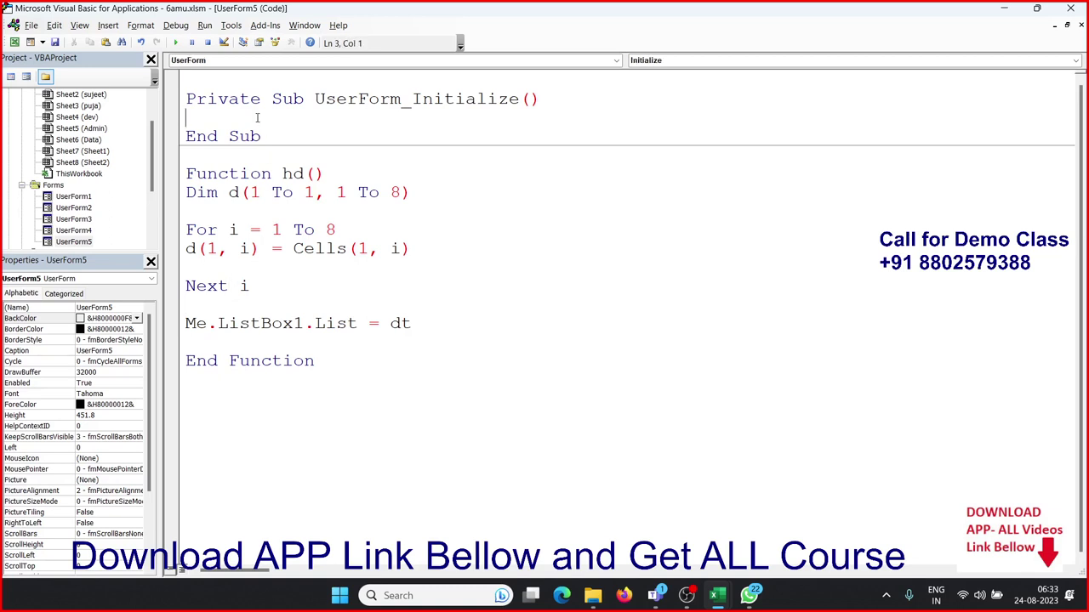
pyautogui.write('p = ')
pyautogui.write('hd')
pyautogui.write('()')
# Step: Test-run UserForm5 and dismiss the run-time error it raises
pyautogui.click(263, 230)
pyautogui.doubleClick(85, 242)
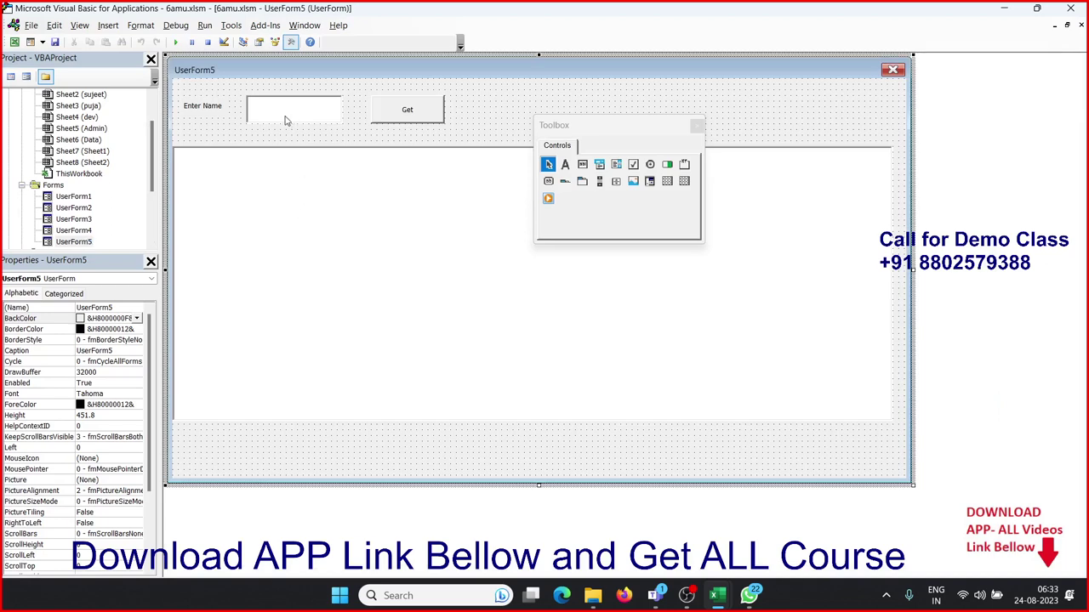
pyautogui.click(177, 42)
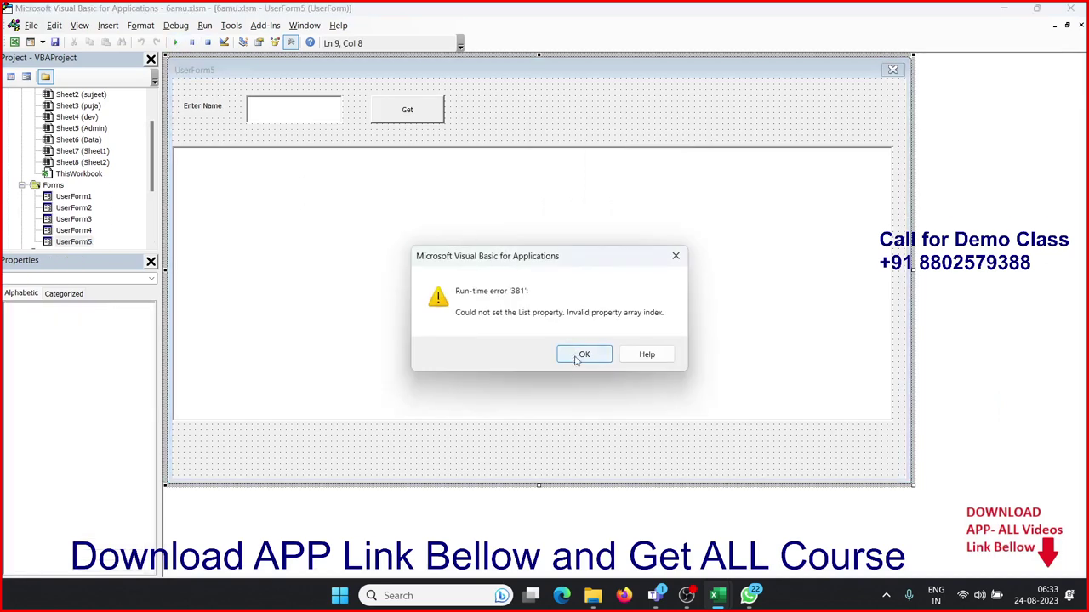
pyautogui.click(577, 359)
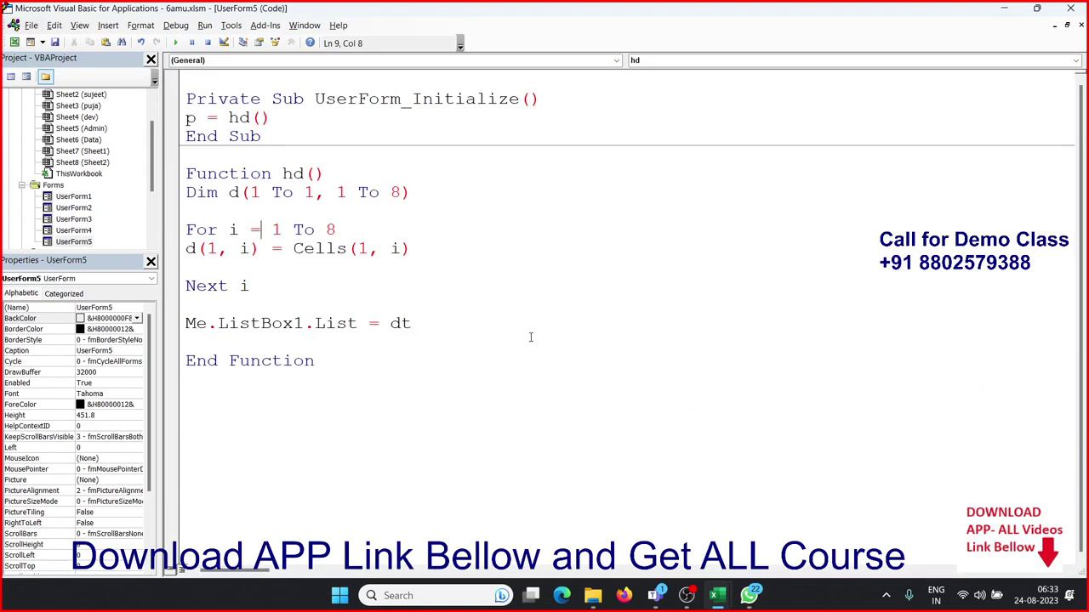
# Step: Correct the mistyped 'dt' to 'd' in the Me.ListBox1.List assignment
pyautogui.click(426, 192)
pyautogui.click(362, 216)
pyautogui.click(242, 248)
pyautogui.click(317, 249)
pyautogui.press('Home')
pyautogui.click(398, 323)
pyautogui.press('Delete')
pyautogui.click(378, 284)
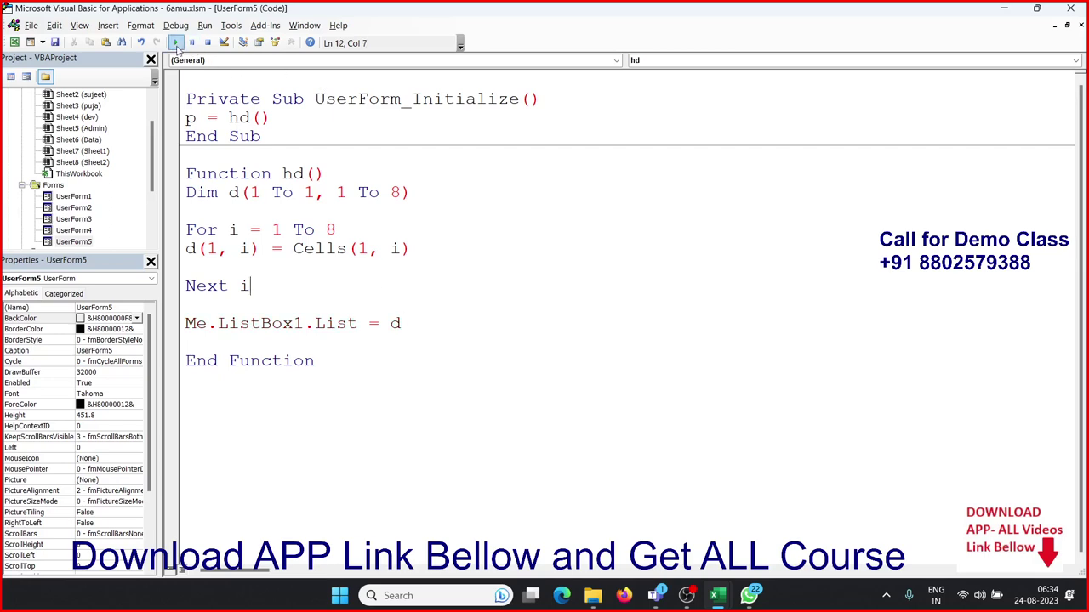
# Step: Rerun UserForm5 to confirm the header row appears, then create the Get button's click routine
pyautogui.click(175, 42)
pyautogui.click(262, 173)
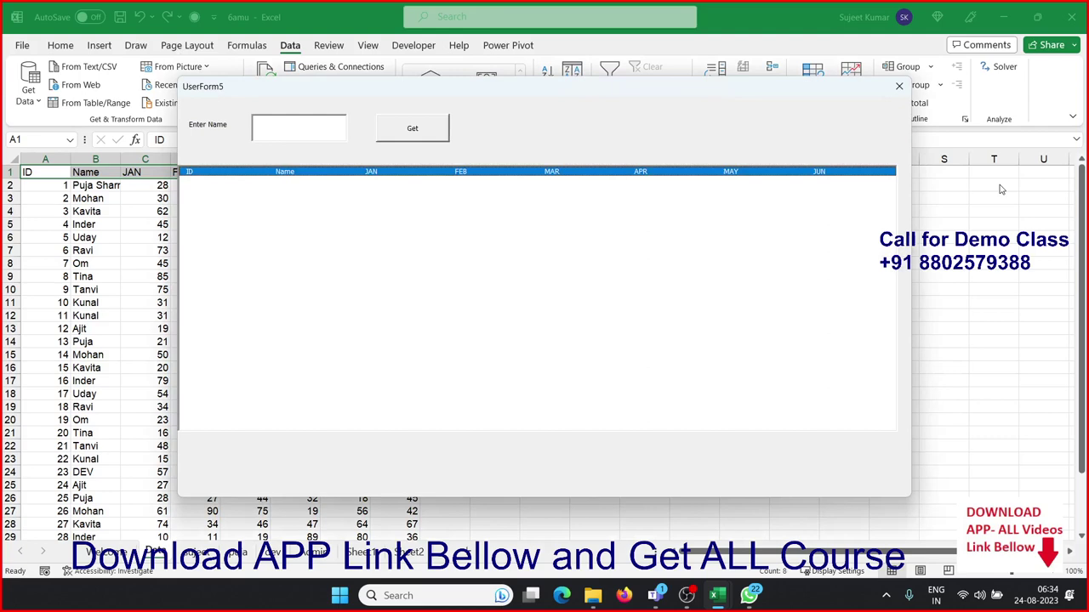
pyautogui.click(899, 86)
pyautogui.doubleClick(397, 124)
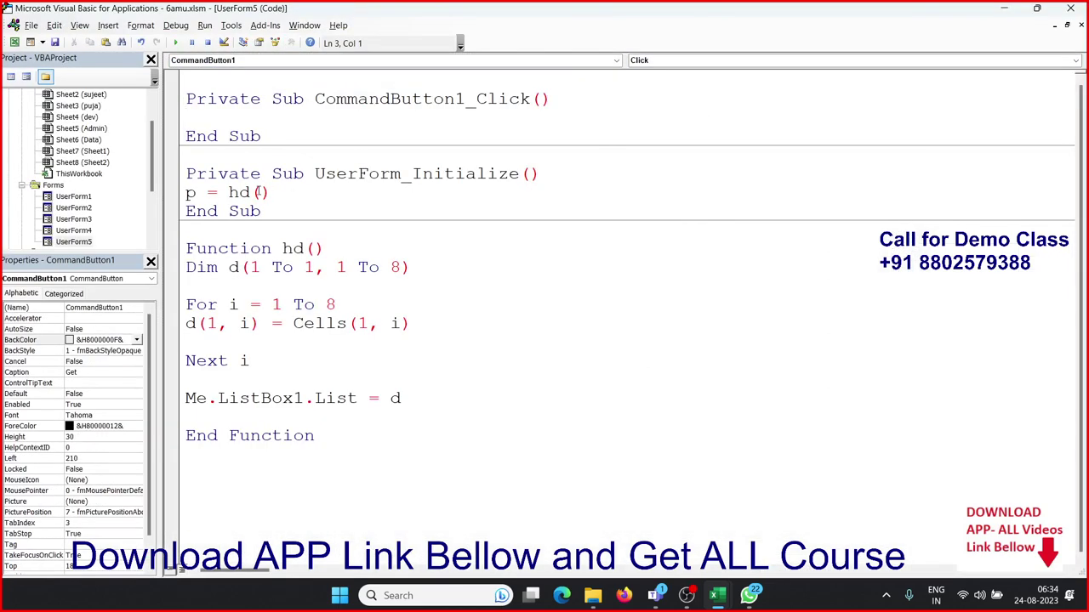
# Step: Make the routine's first line Me.ListBox1.Clear
pyautogui.press('Return')
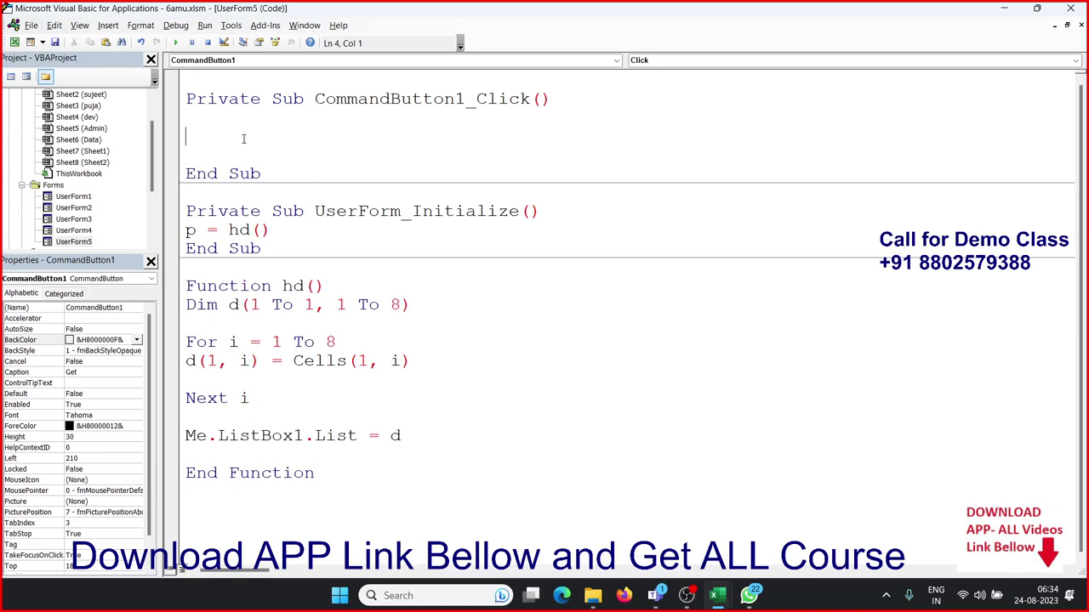
pyautogui.press('Up')
pyautogui.write('m')
pyautogui.write('e.')
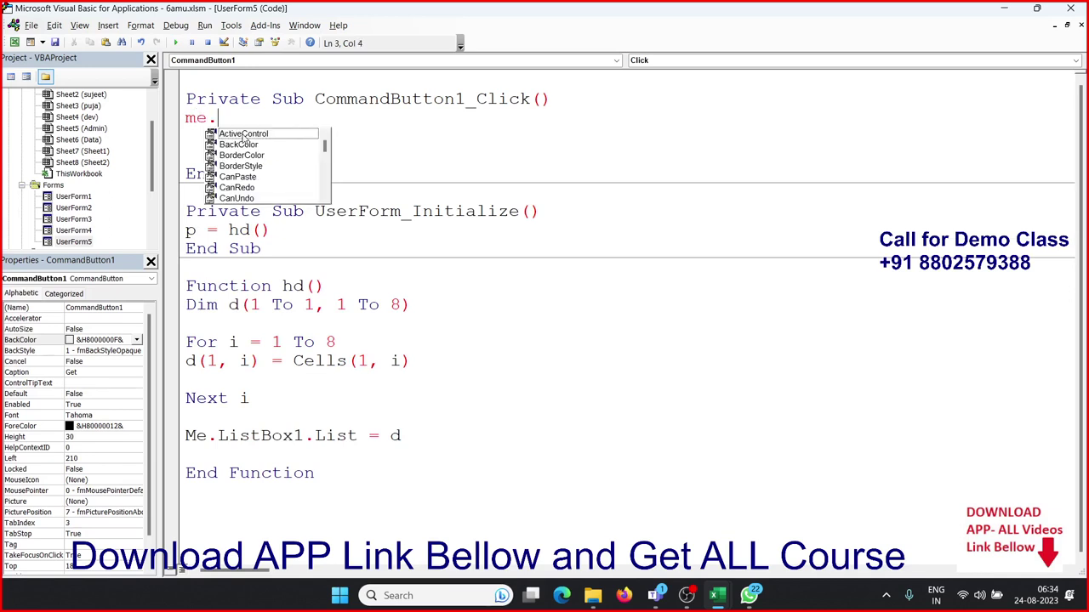
pyautogui.write('li')
pyautogui.press('Tab')
pyautogui.write('.')
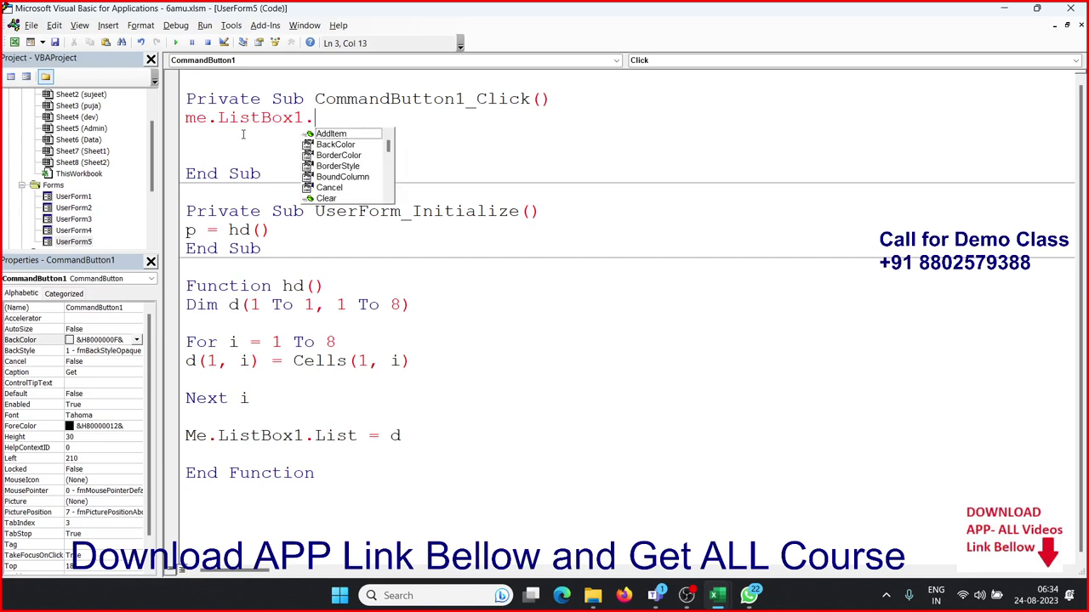
pyautogui.write('cl')
pyautogui.press('Return')
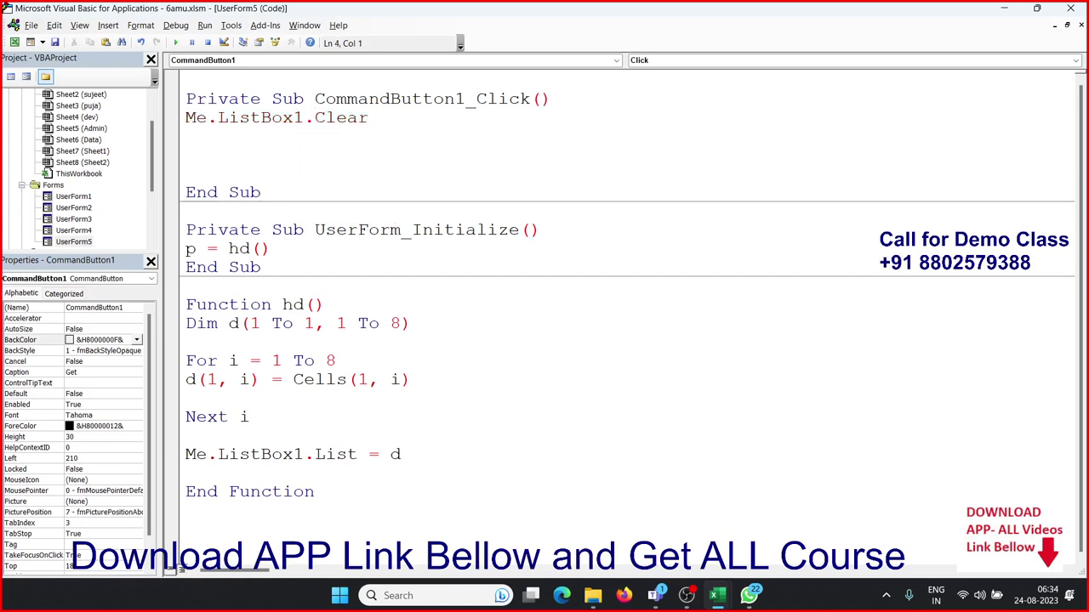
# Step: Add the line p = dh() below the Clear call
pyautogui.write('p ')
pyautogui.write('=')
pyautogui.press('BackSpace')
pyautogui.write('= dh')
pyautogui.write('()')
pyautogui.press('Return')
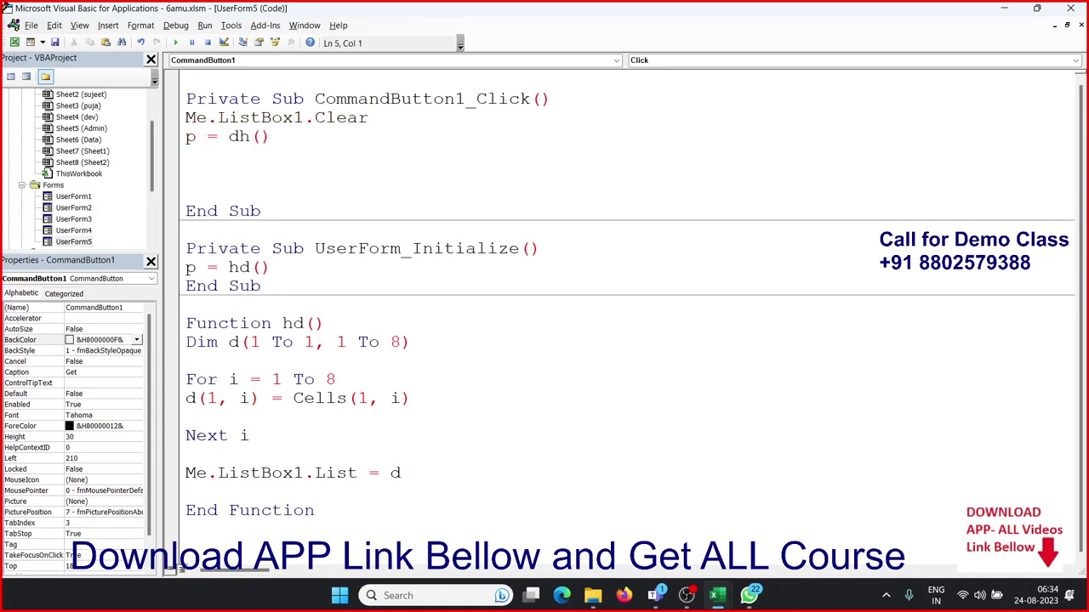
# Step: Declare the array Dim dt(1 To 1000, 1 To 8) after a blank line
pyautogui.press('Return')
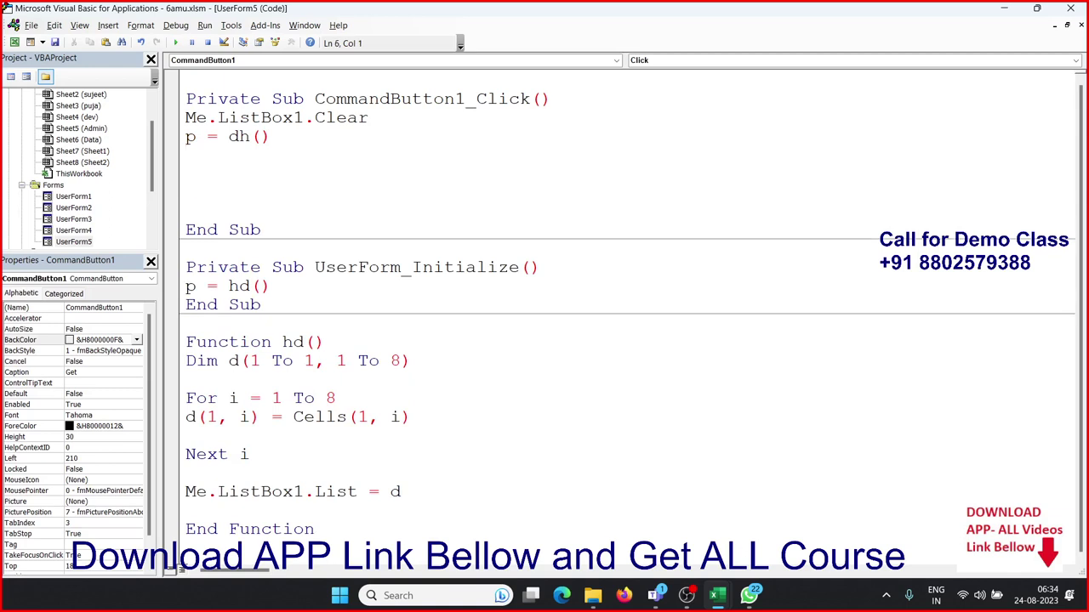
pyautogui.press('Up')
pyautogui.press('Up')
pyautogui.press('Down')
pyautogui.press('Return')
pyautogui.write('dim dt ')
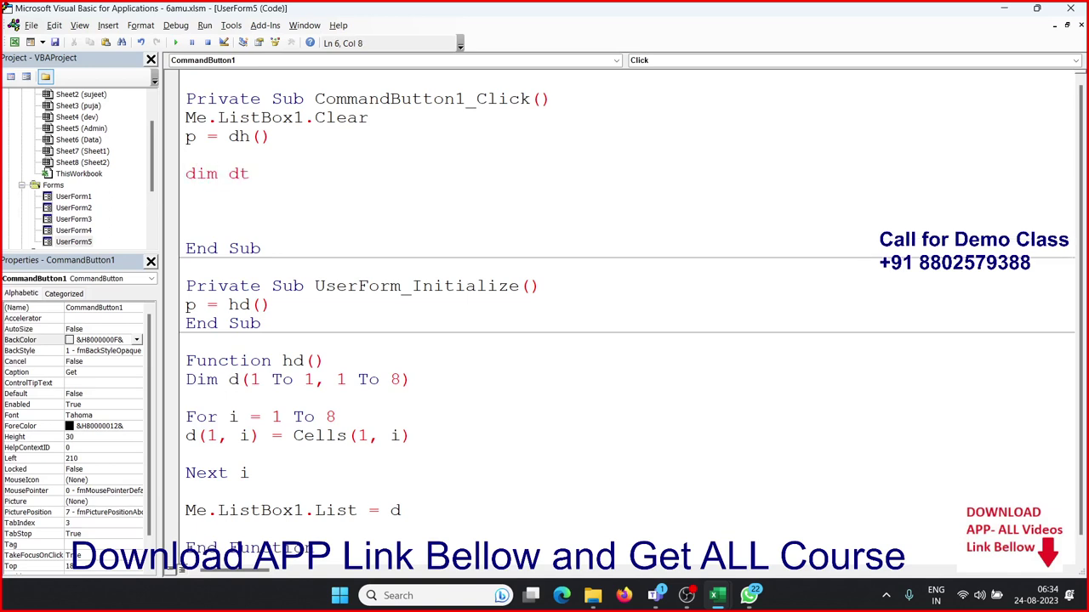
pyautogui.write('(1 to ')
pyautogui.write('100')
pyautogui.write('0, ')
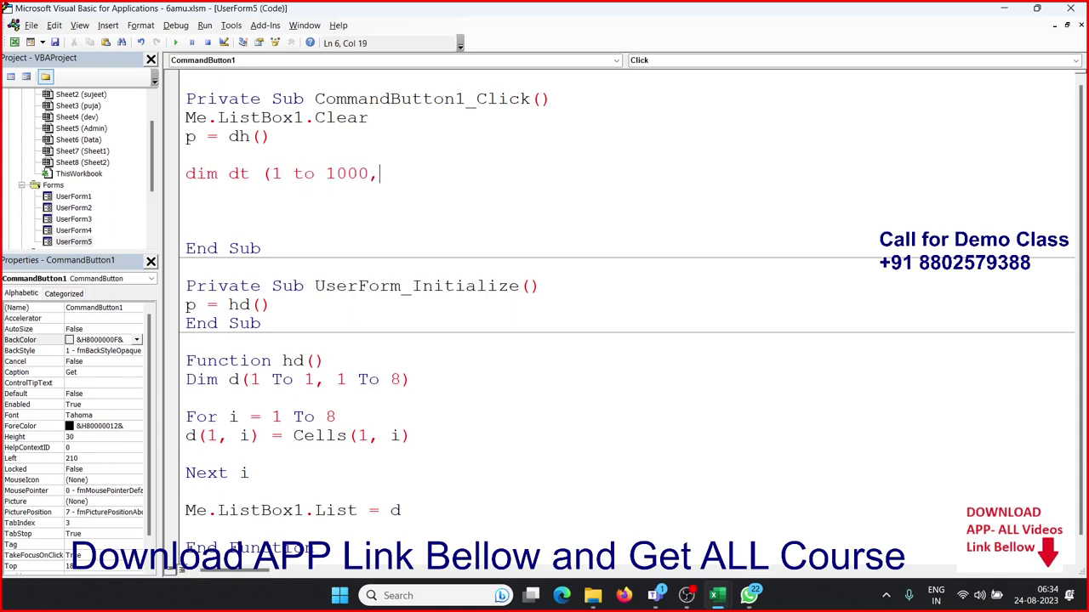
pyautogui.write('1')
pyautogui.write(' to 8')
pyautogui.write(')')
# Step: Add a For i = 2 To Range("A65000").End(xlUp).Row ... Next i loop
pyautogui.press('Return')
pyautogui.press('Return')
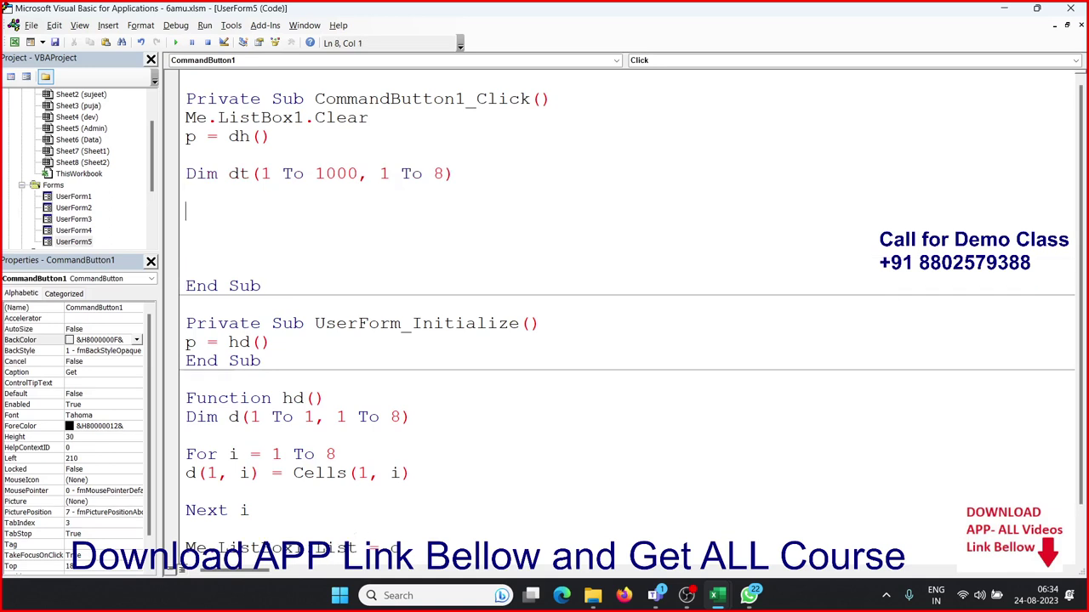
pyautogui.press('Return')
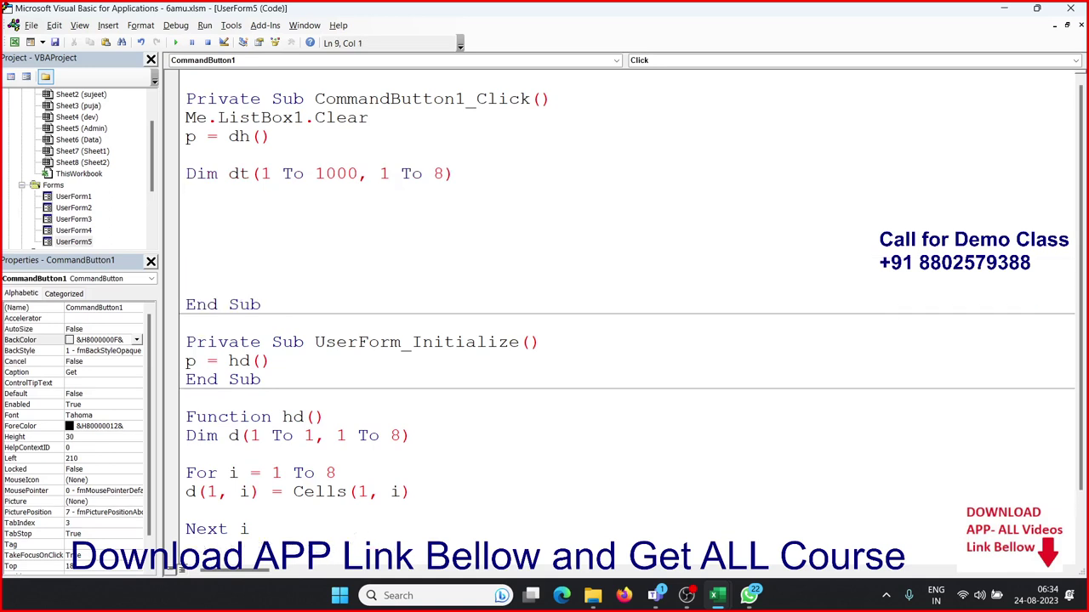
pyautogui.write('for i ')
pyautogui.write('= ')
pyautogui.write('2')
pyautogui.write(' to r')
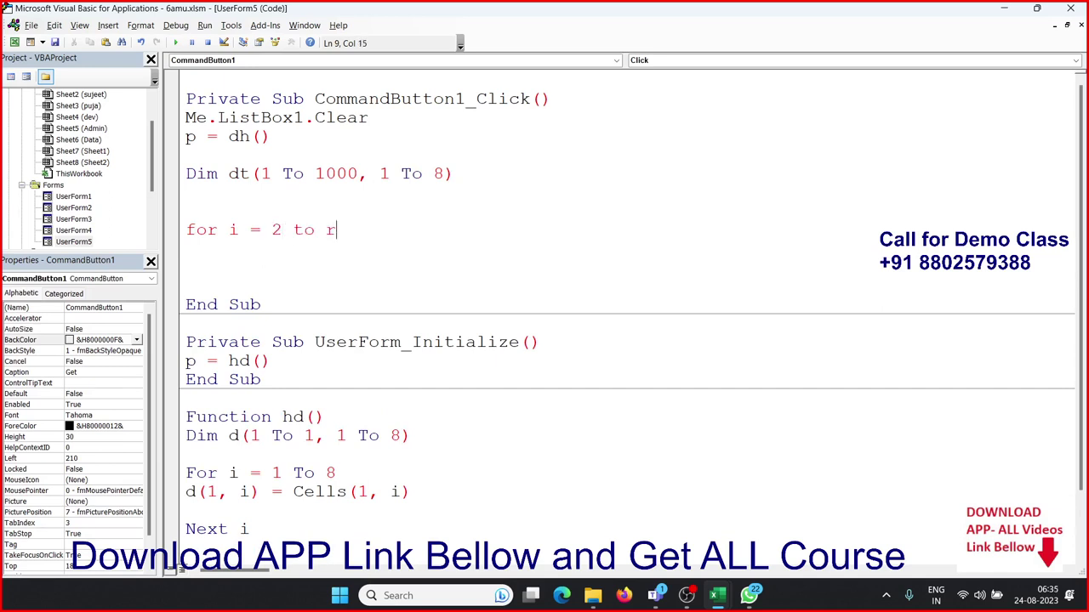
pyautogui.write('ange(')
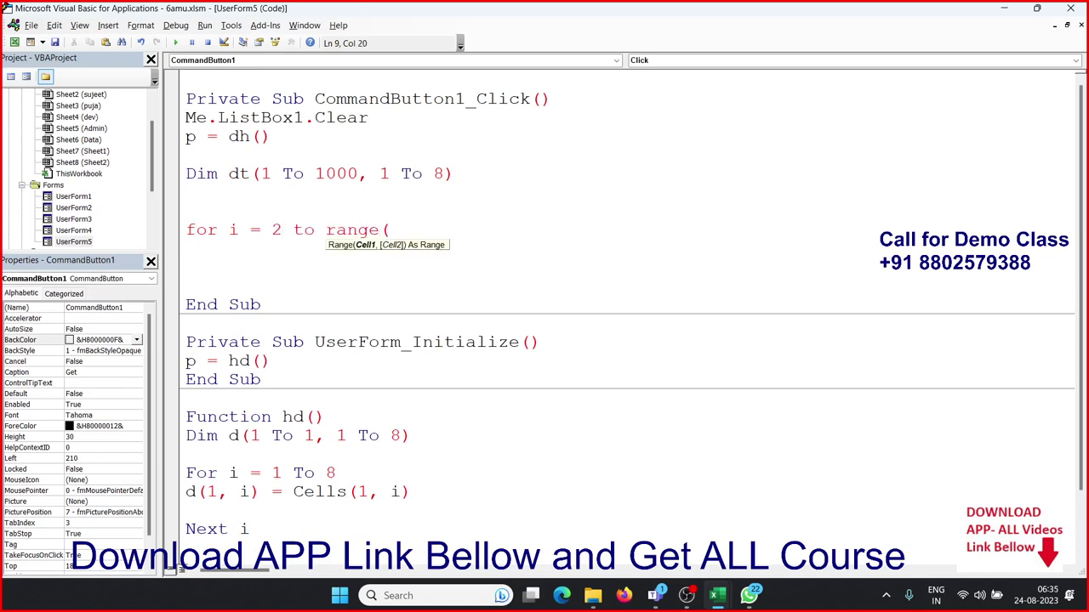
pyautogui.write('"A6500')
pyautogui.write('0')
pyautogui.write('").end')
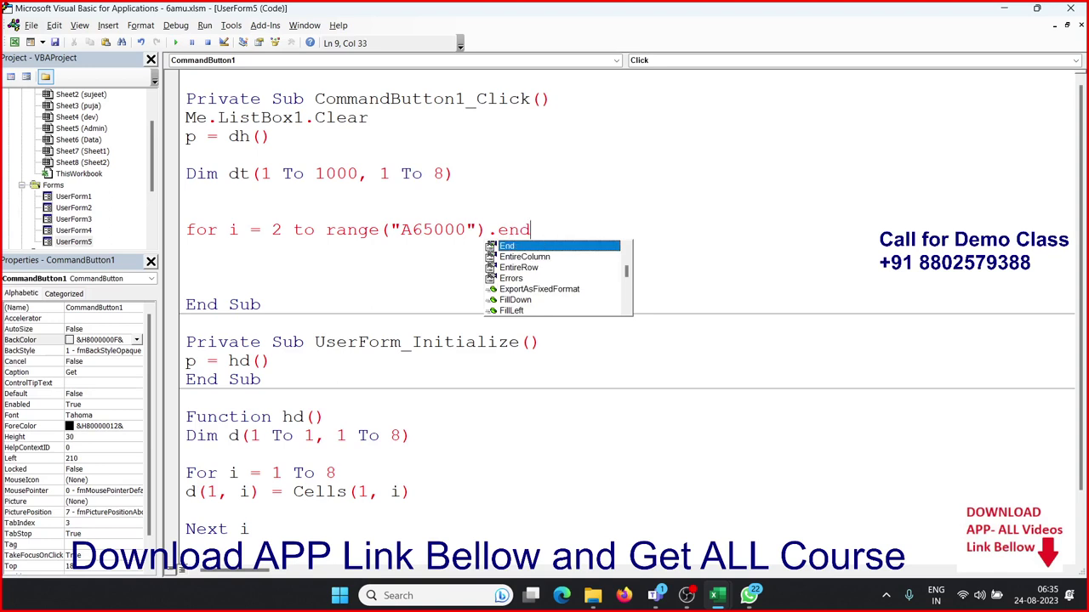
pyautogui.press('Tab')
pyautogui.write('(xl')
pyautogui.press('Down')
pyautogui.press('Down')
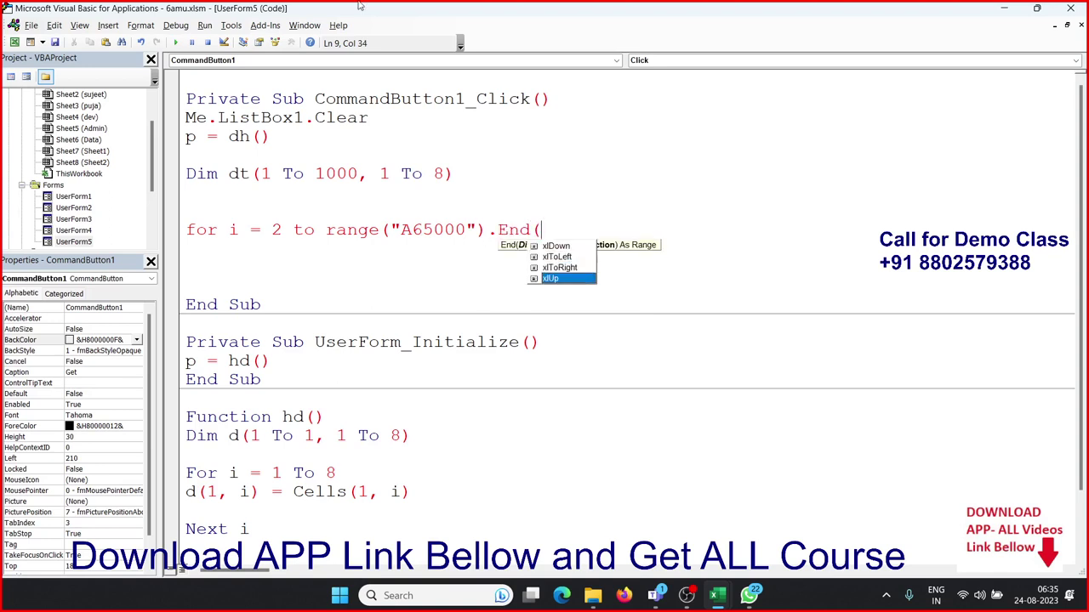
pyautogui.press('Tab')
pyautogui.write(')')
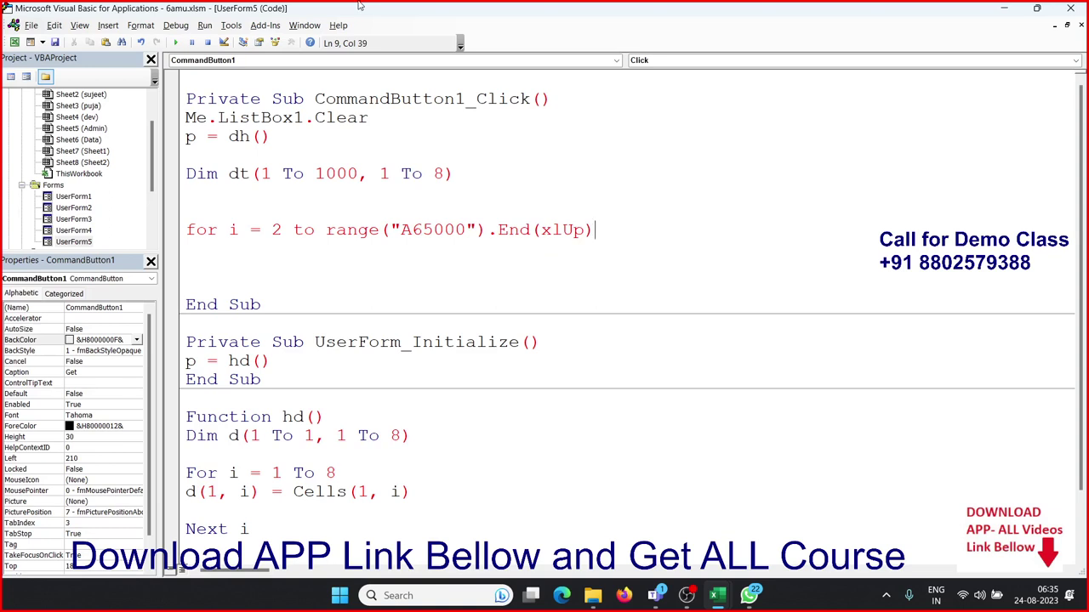
pyautogui.write('.row')
pyautogui.press('Tab')
pyautogui.press('Return')
pyautogui.press('Return')
pyautogui.press('Return')
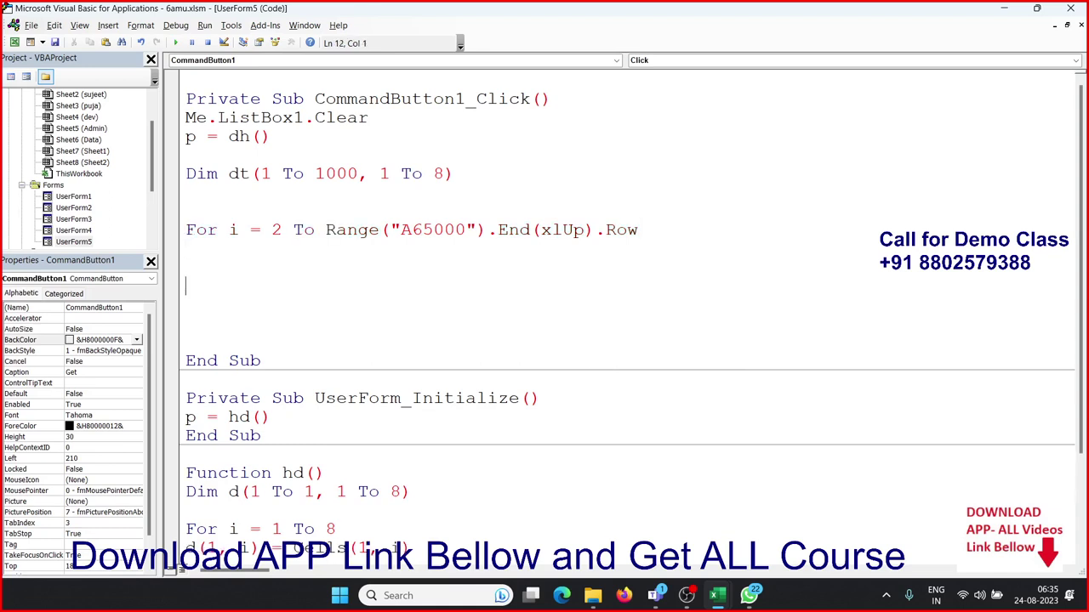
pyautogui.press('Return')
pyautogui.write('next i')
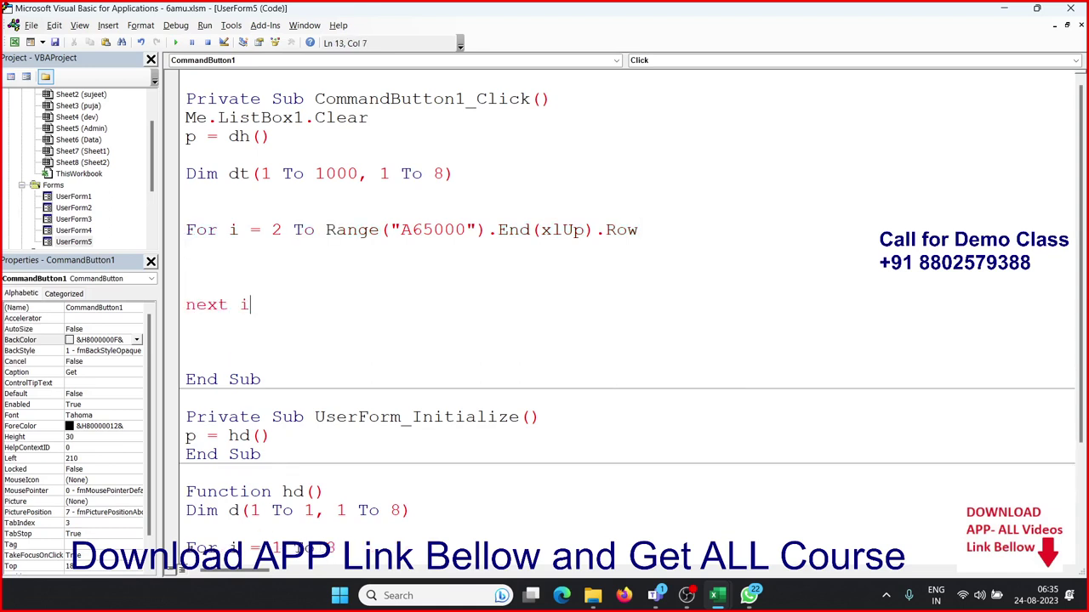
pyautogui.press('Up')
pyautogui.press('Up')
pyautogui.press('Return')
pyautogui.press('Up')
# Step: Inside the loop, write If Me.TextBox1.Value = Cells(i, 2).Value Then
pyautogui.write('i')
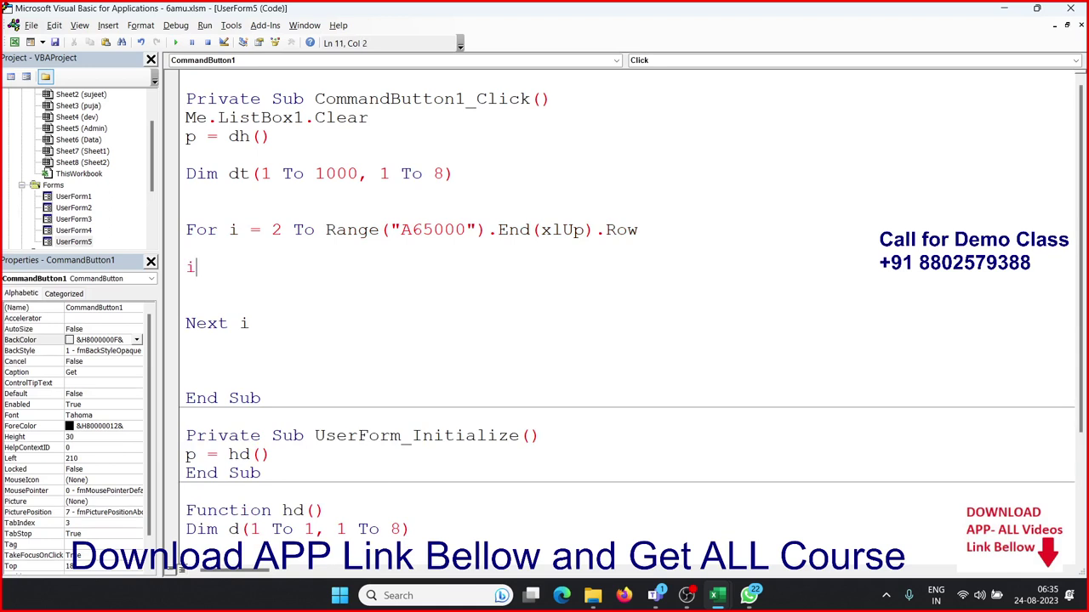
pyautogui.write('f ')
pyautogui.write('me')
pyautogui.write('.li')
pyautogui.press('BackSpace')
pyautogui.press('BackSpace')
pyautogui.write('t')
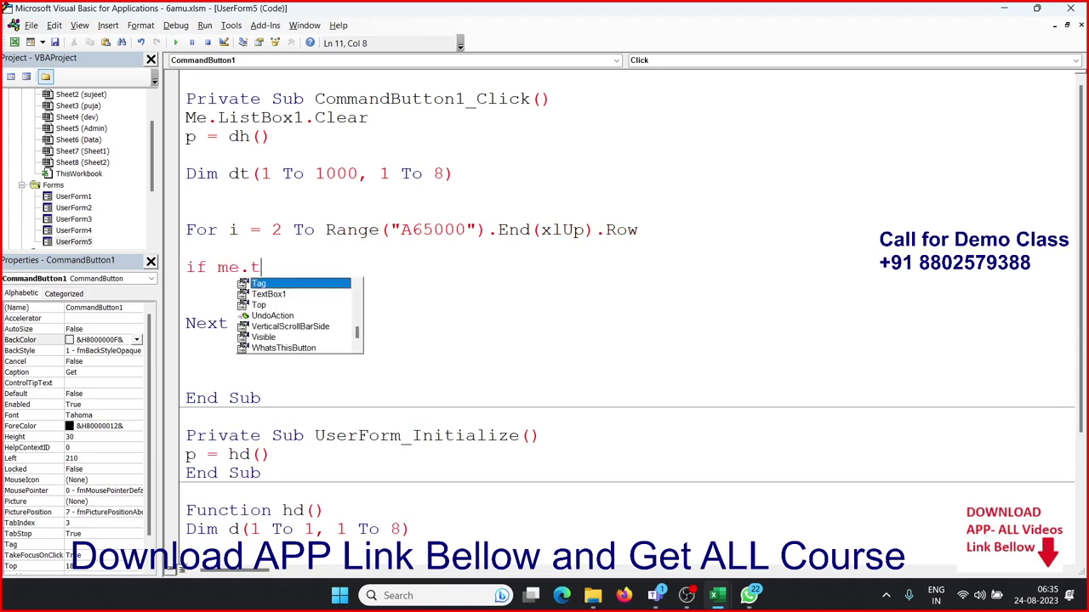
pyautogui.write('e')
pyautogui.press('Tab')
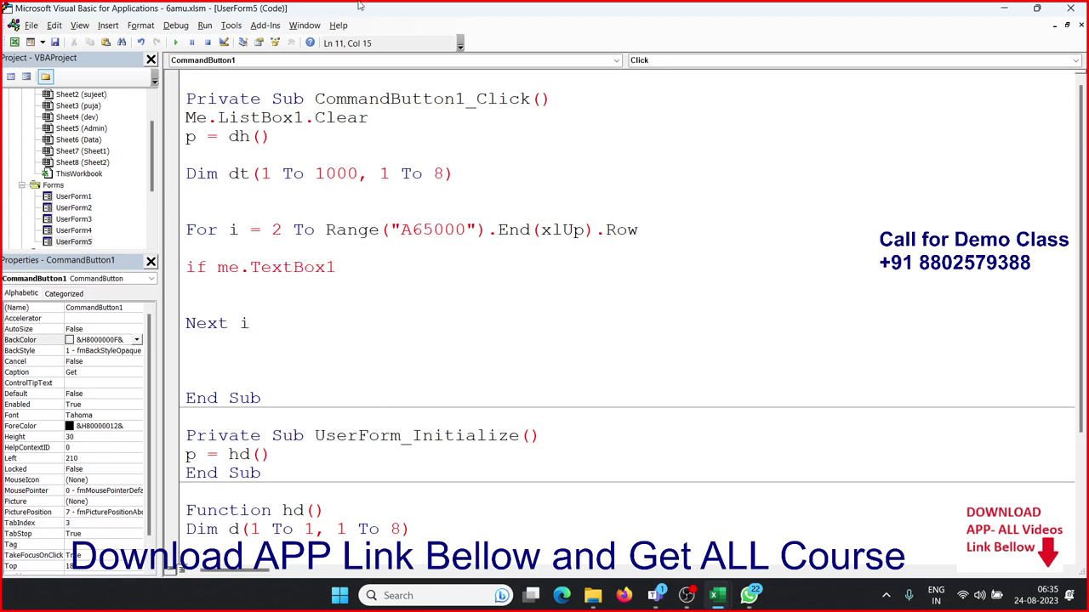
pyautogui.write('.v')
pyautogui.press('Tab')
pyautogui.write('=c')
pyautogui.write('ells(i')
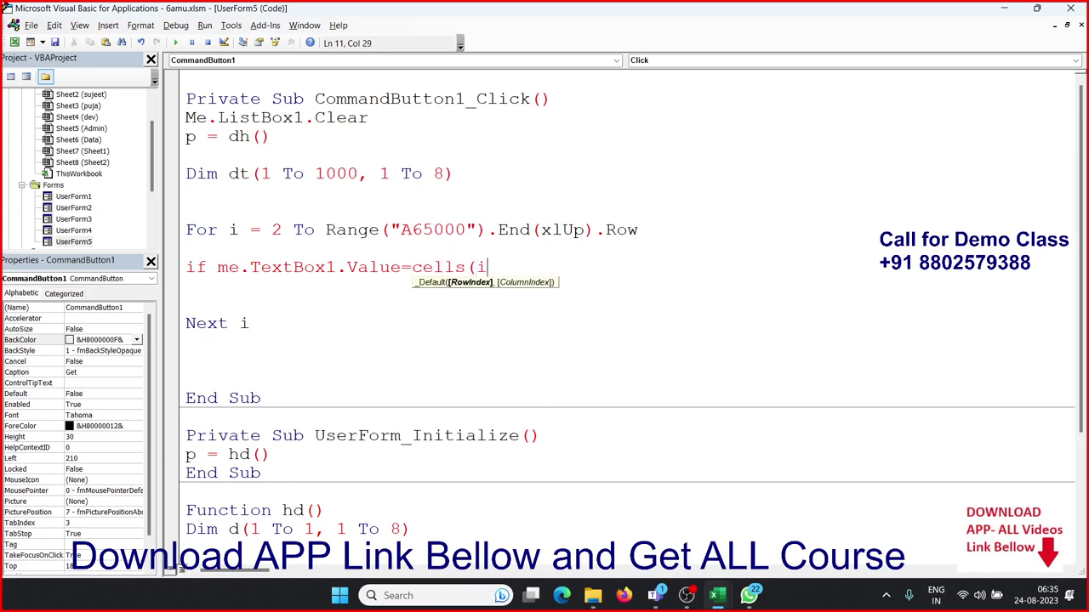
pyautogui.write(',')
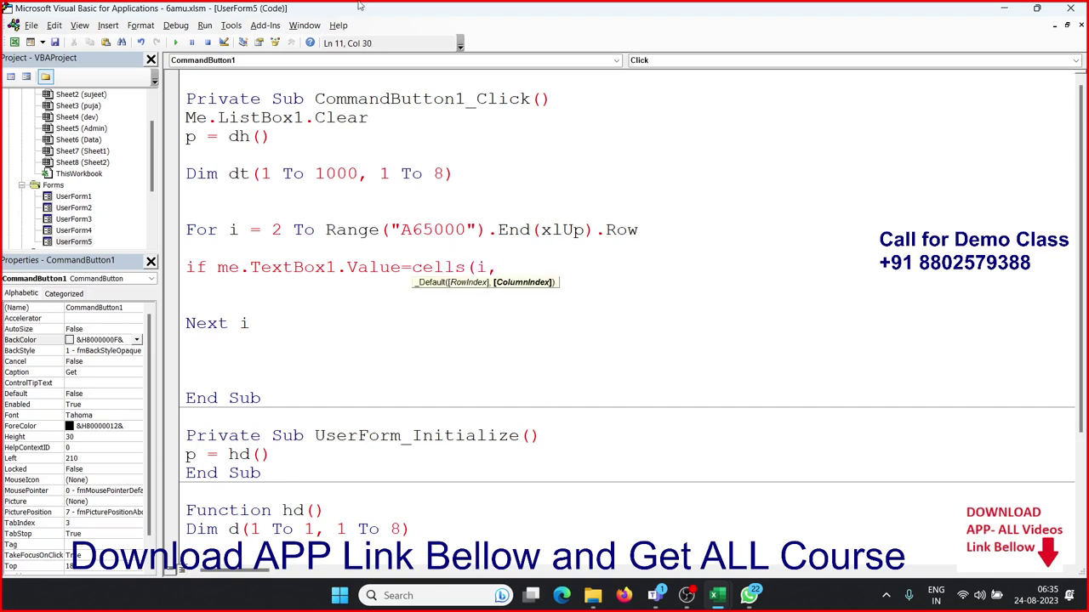
pyautogui.write('1')
pyautogui.press('BackSpace')
pyautogui.write('2')
pyautogui.write(')')
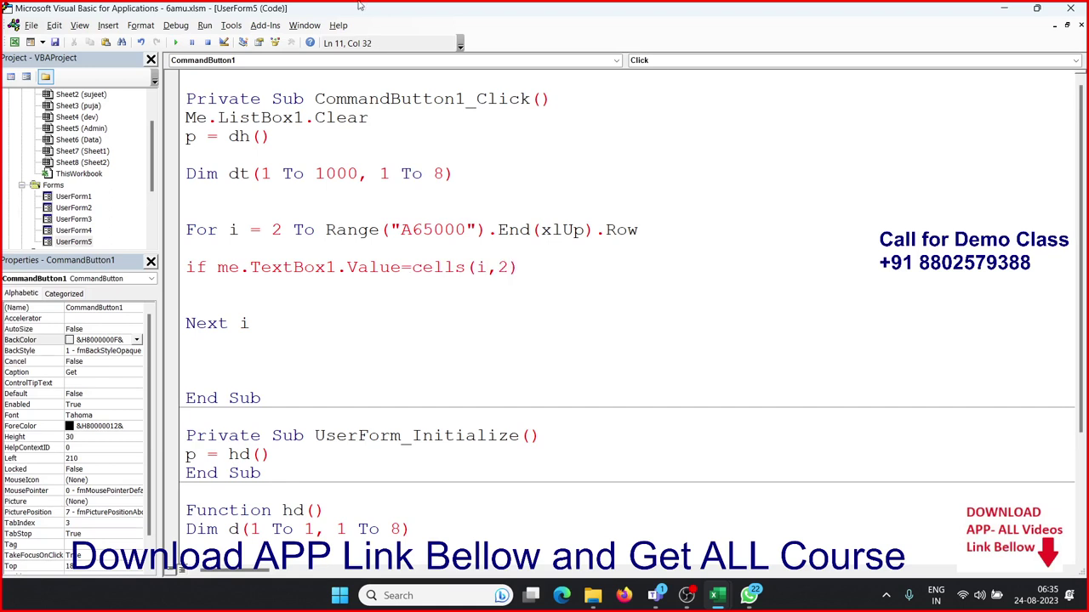
pyautogui.write('.value ')
pyautogui.write('then')
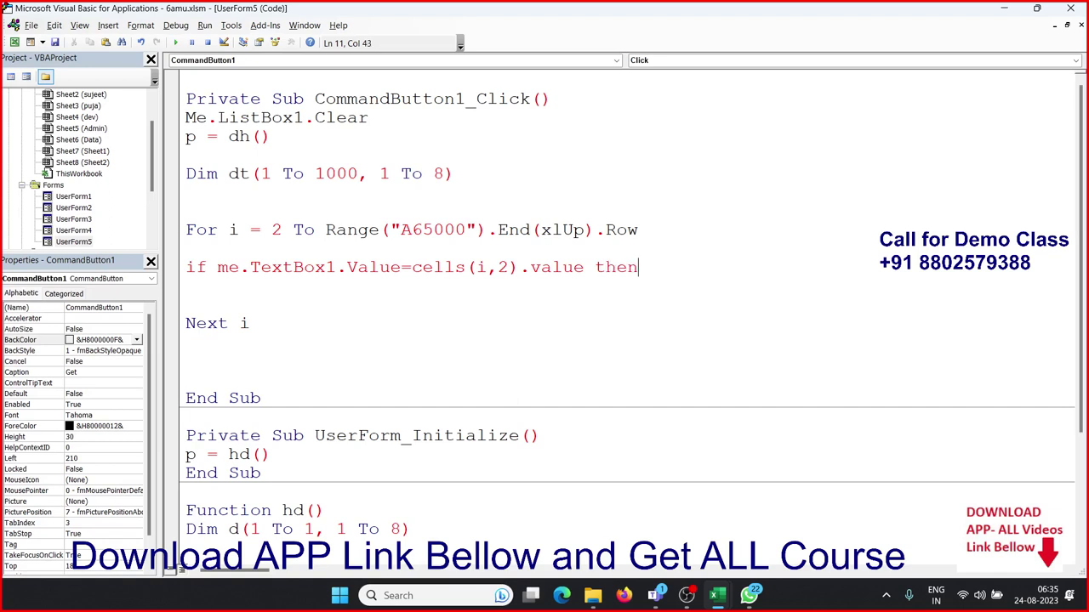
pyautogui.press('Return')
# Step: Under the If line, start an inner loop For j = 1 To 8
pyautogui.write('d')
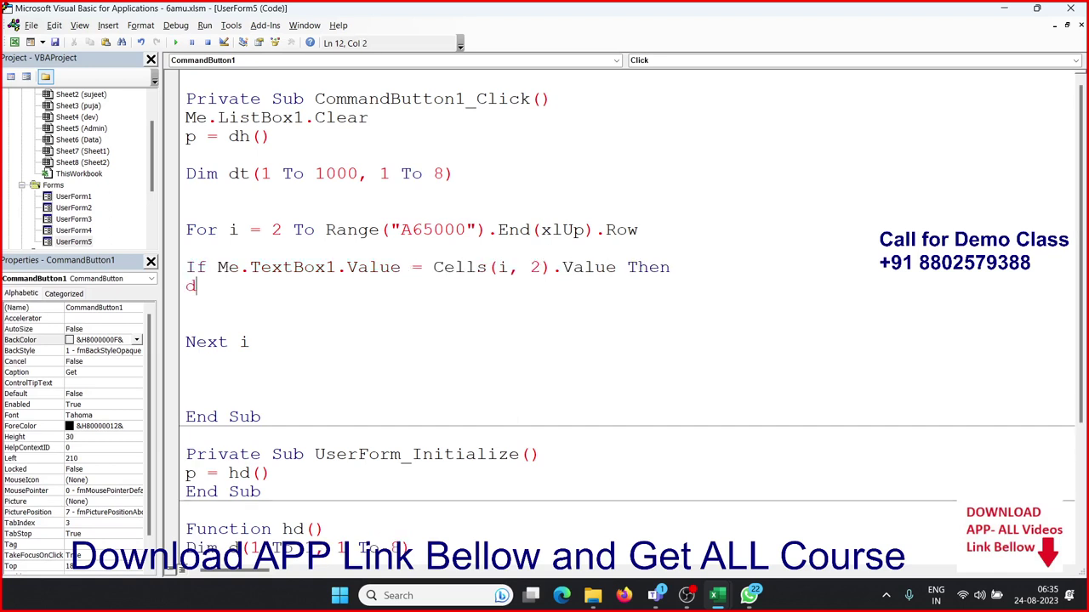
pyautogui.write('t(')
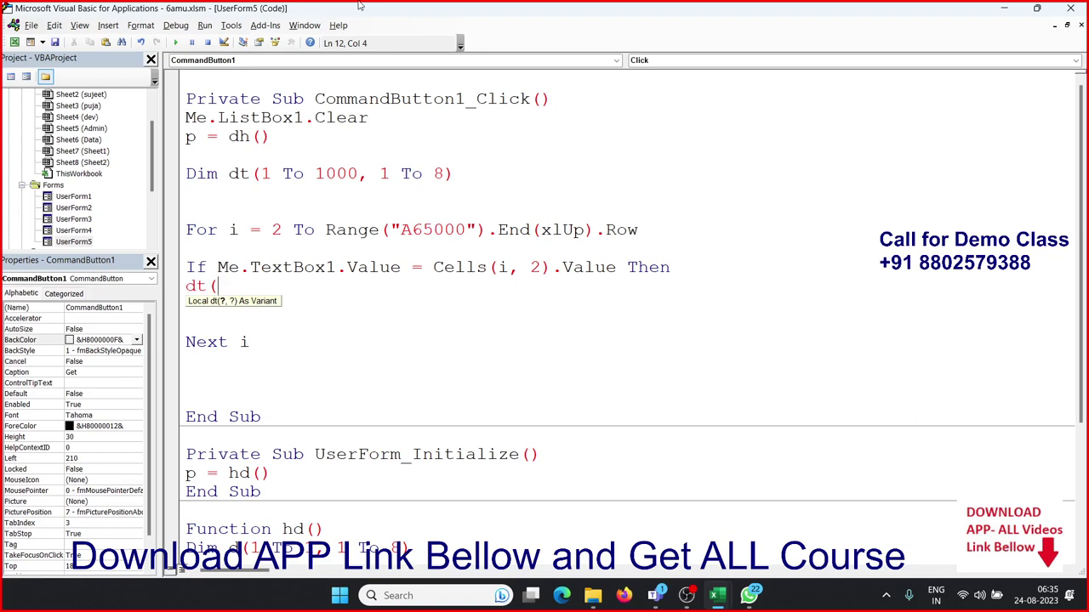
pyautogui.write('r,c')
pyautogui.press('BackSpace')
pyautogui.press('BackSpace')
pyautogui.press('BackSpace')
pyautogui.press('BackSpace')
pyautogui.press('BackSpace')
pyautogui.press('BackSpace')
pyautogui.press('Return')
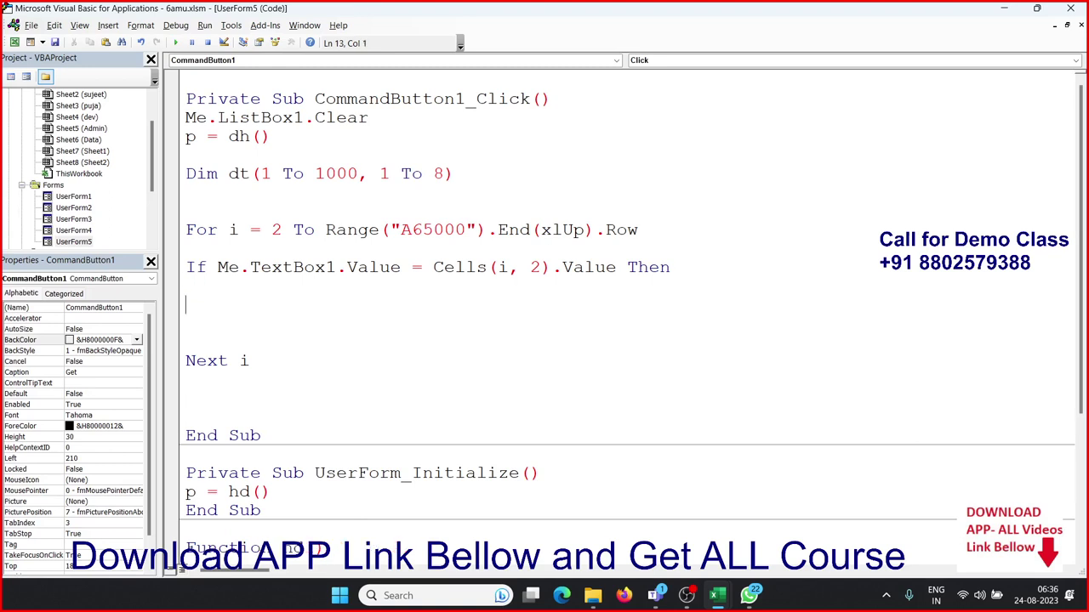
pyautogui.press('Up')
pyautogui.write('for j')
pyautogui.write(' = 1 t')
pyautogui.write('o 8')
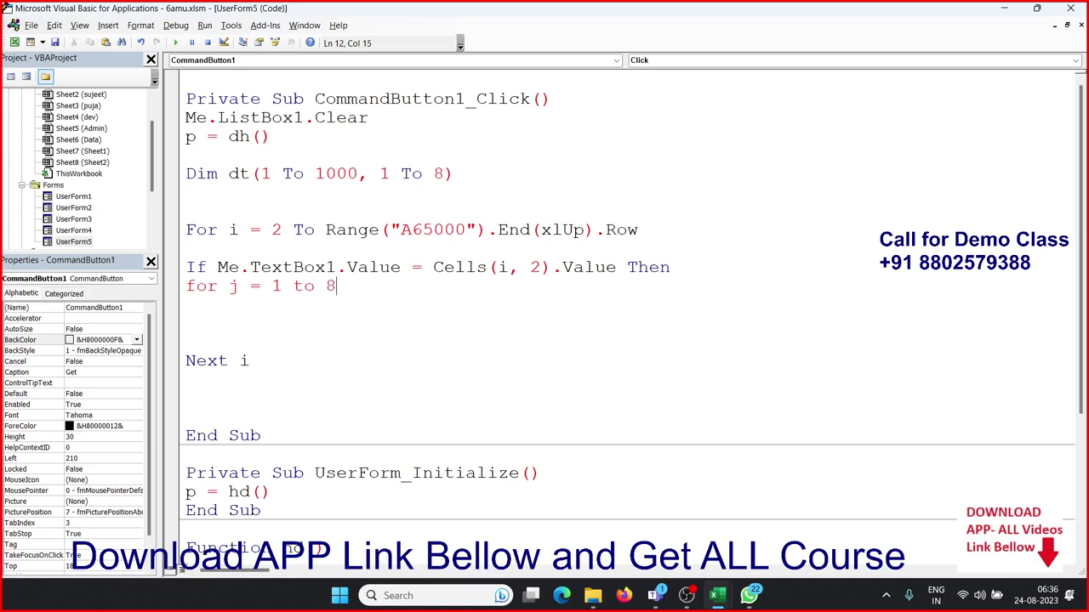
pyautogui.press('Return')
# Step: Add the assignment dt(r, j) = Cells(i, j).Value inside the inner loop
pyautogui.write('dt')
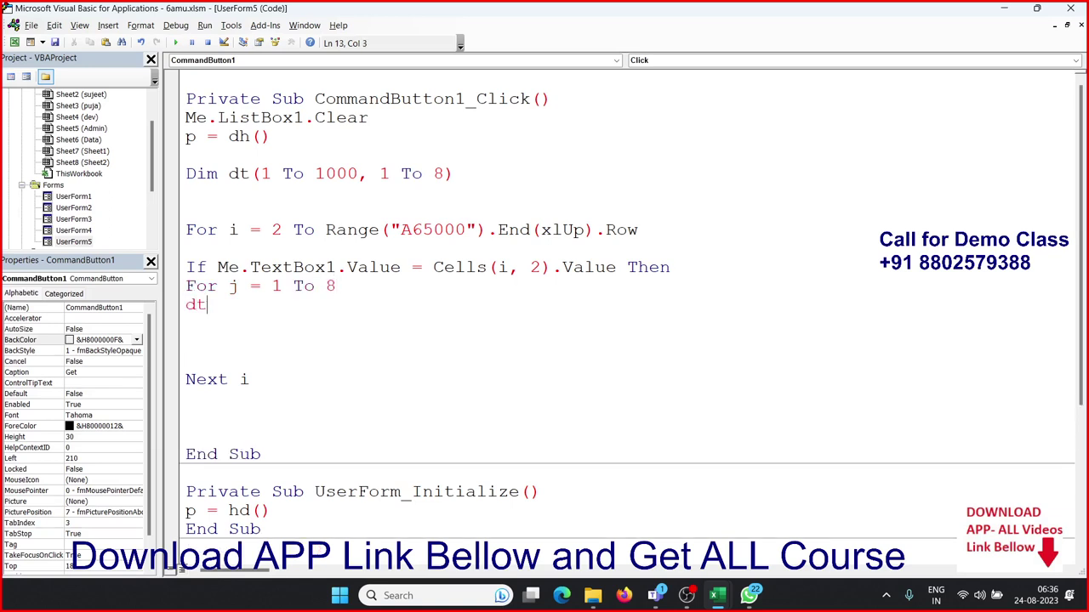
pyautogui.write('(')
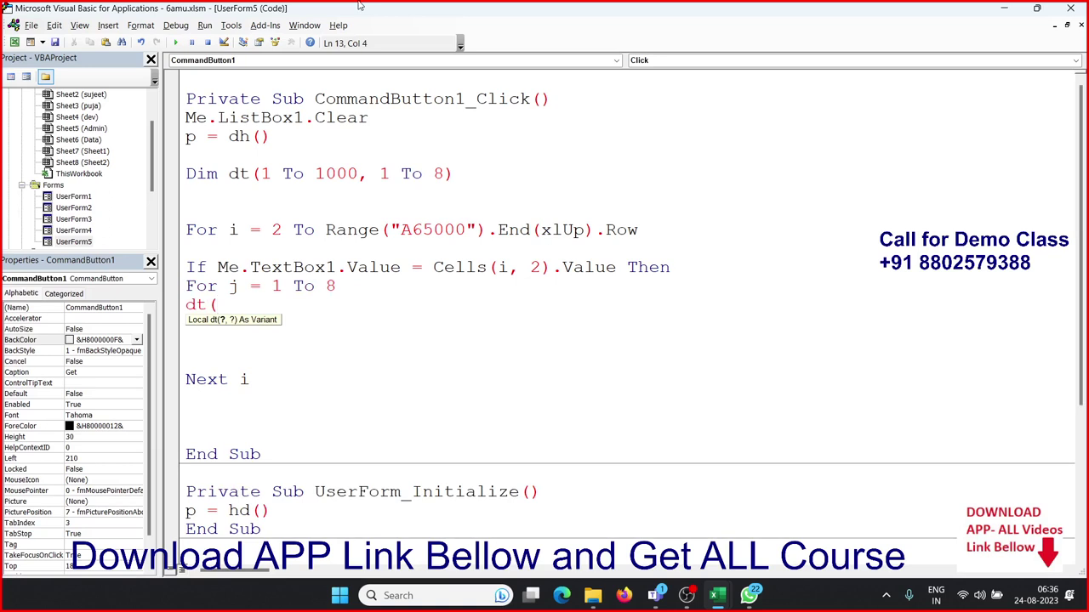
pyautogui.write('r')
pyautogui.write(',')
pyautogui.write('j')
pyautogui.write(')=')
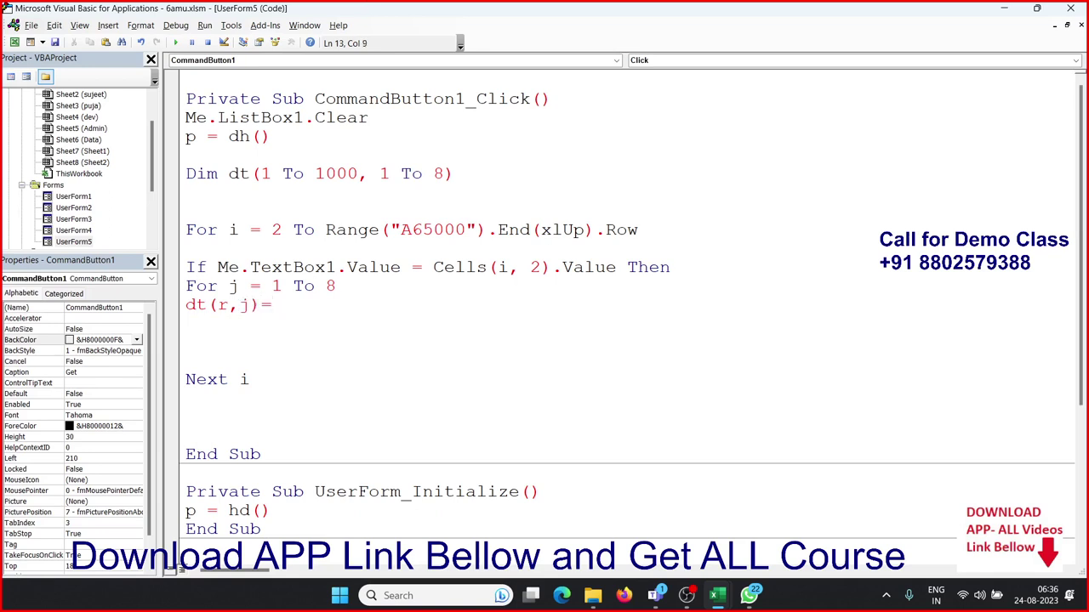
pyautogui.write('cells(')
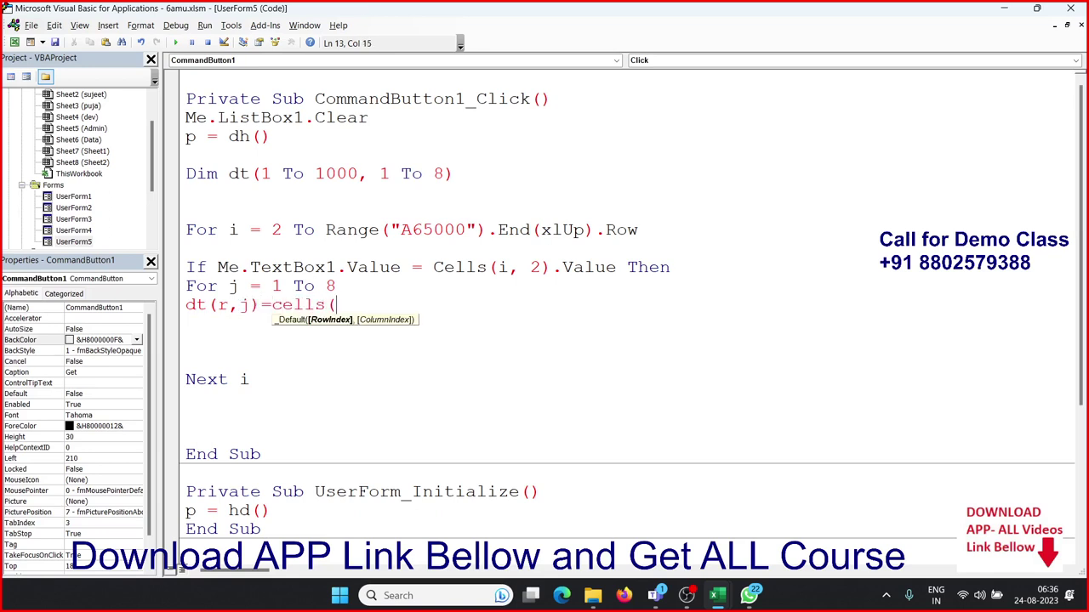
pyautogui.write('i,j')
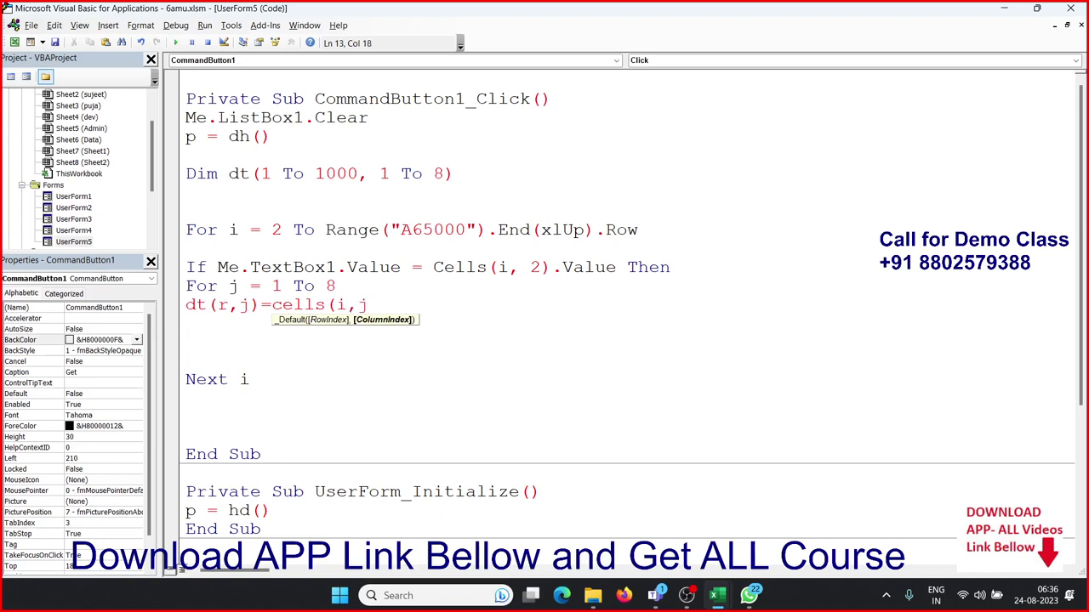
pyautogui.write(').vca')
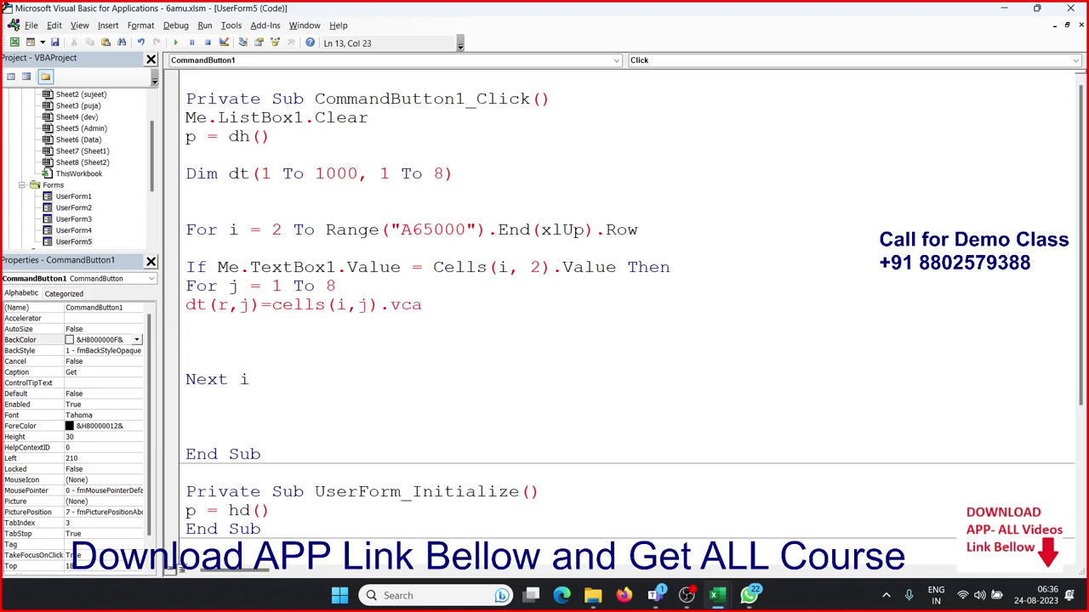
pyautogui.press('BackSpace')
pyautogui.press('BackSpace')
pyautogui.press('BackSpace')
pyautogui.write('al')
pyautogui.write('ye')
pyautogui.press('BackSpace')
pyautogui.press('BackSpace')
pyautogui.write('u')
pyautogui.write('e')
pyautogui.press('Return')
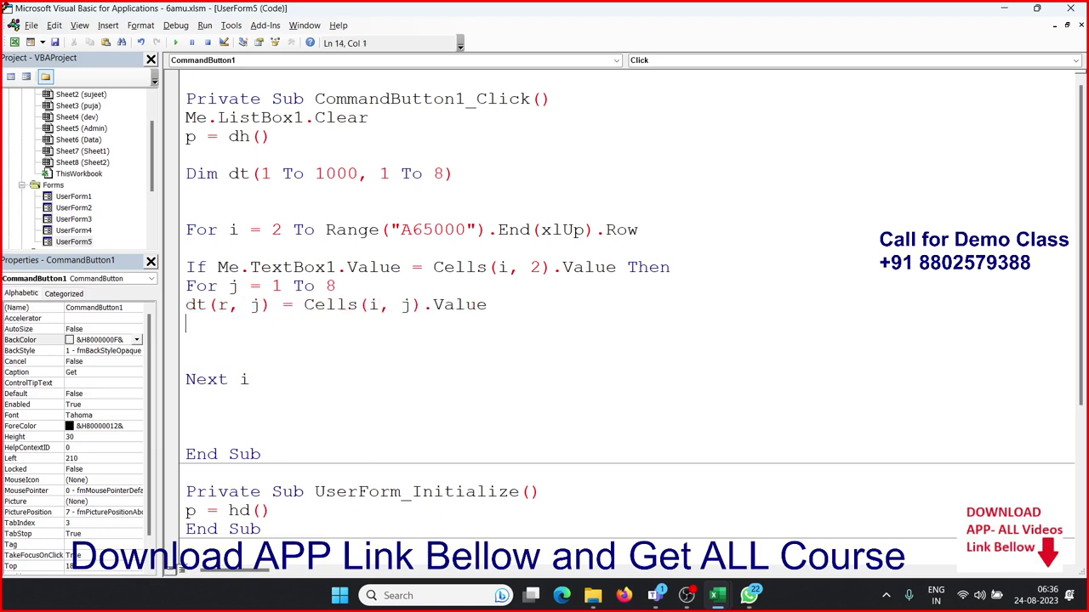
# Step: Close the inner loop with Next j and the condition with End If
pyautogui.write('next i')
pyautogui.press('Return')
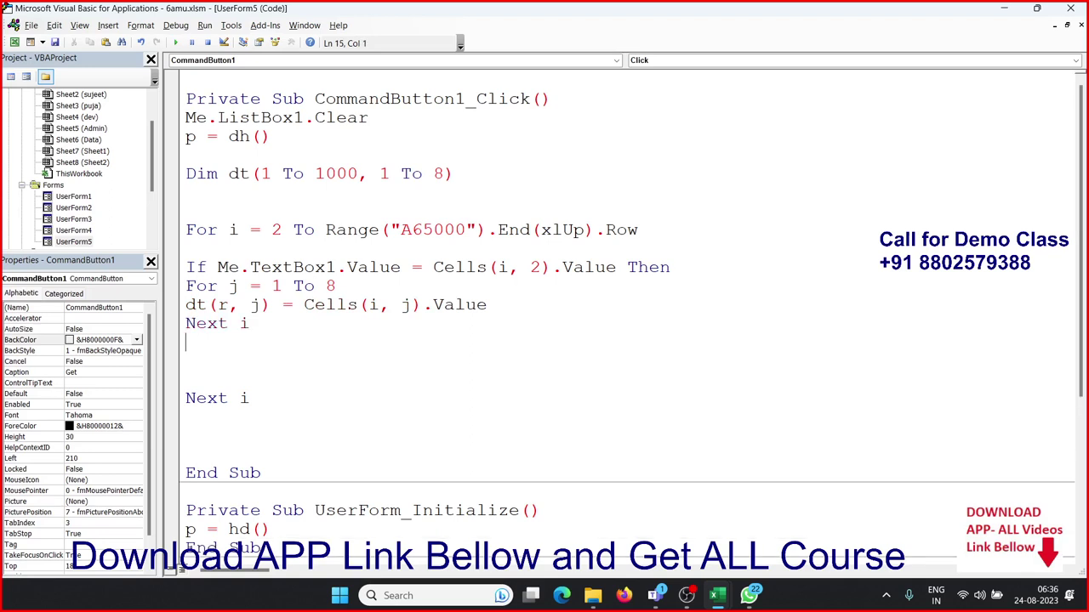
pyautogui.press('BackSpace')
pyautogui.press('BackSpace')
pyautogui.write('j')
pyautogui.press('Return')
pyautogui.write('end if')
pyautogui.press('Return')
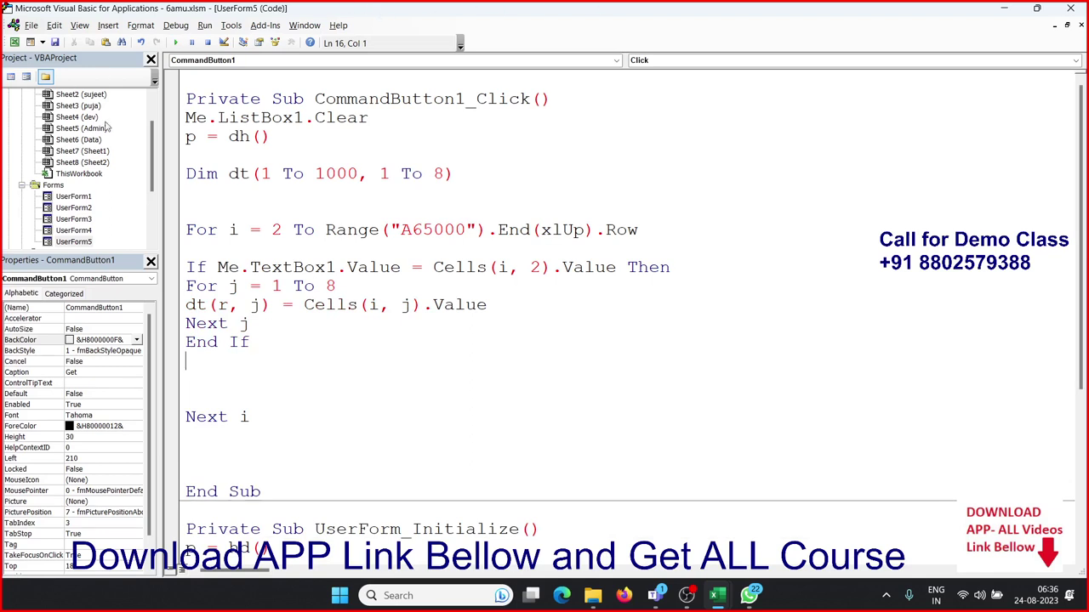
# Step: Insert r = r + 1 just above the array assignment
pyautogui.click(187, 151)
pyautogui.click(187, 304)
pyautogui.press('Return')
pyautogui.press('Up')
pyautogui.write('r ')
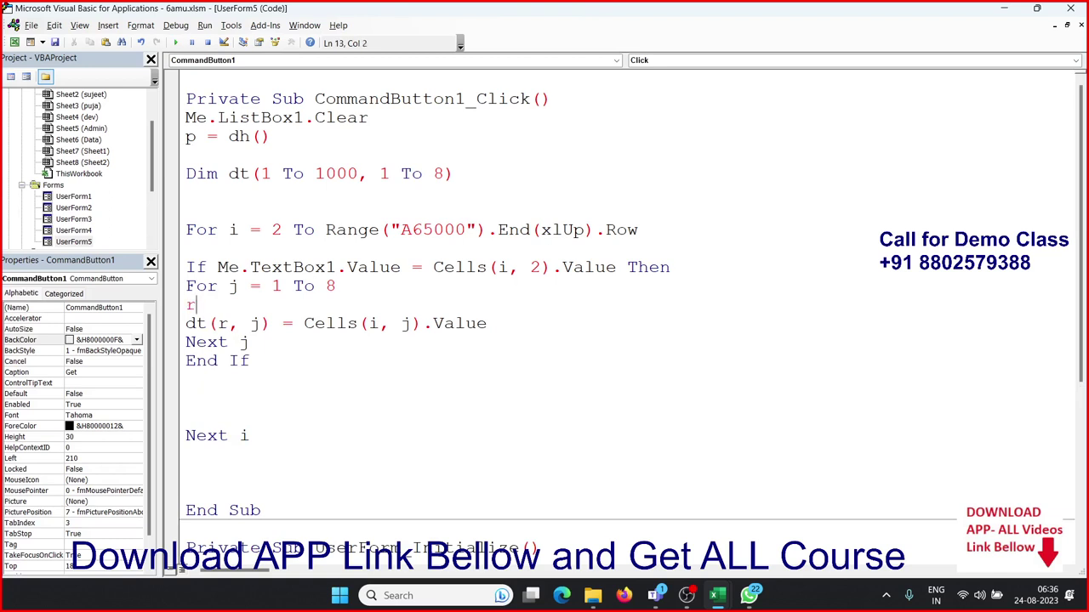
pyautogui.write('= r + 1')
pyautogui.click(228, 381)
# Step: Highlight the r index in dt(r, j) and the r + 1 increment to explain the row counter
pyautogui.doubleClick(222, 324)
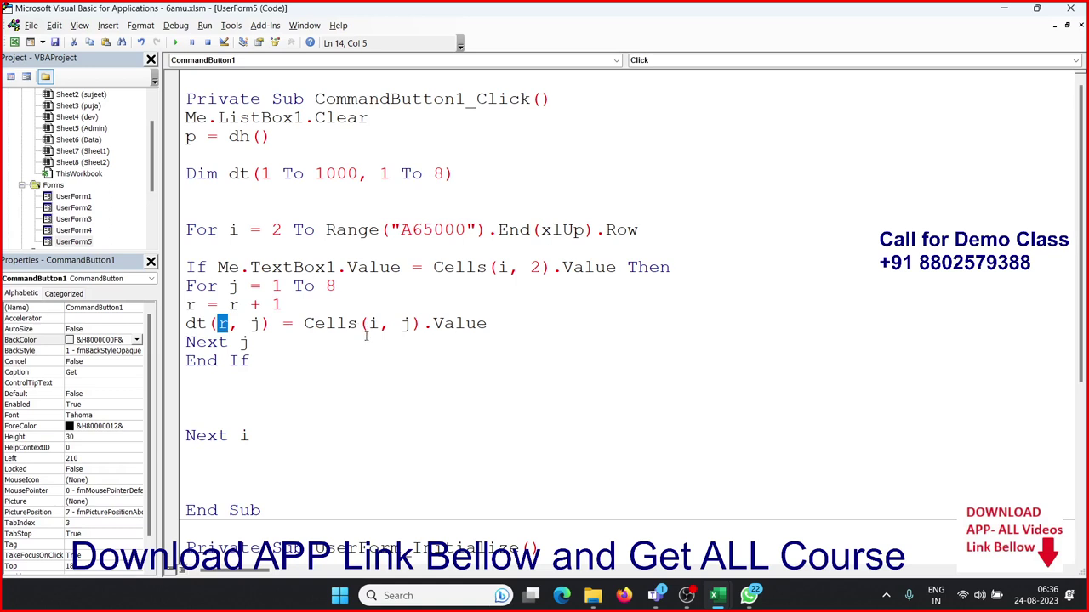
pyautogui.click(370, 325)
pyautogui.click(229, 324)
pyautogui.hotkey('shift', 'Left')
pyautogui.click(209, 324)
pyautogui.click(218, 306)
pyautogui.moveTo(230, 308); pyautogui.dragTo(285, 311)
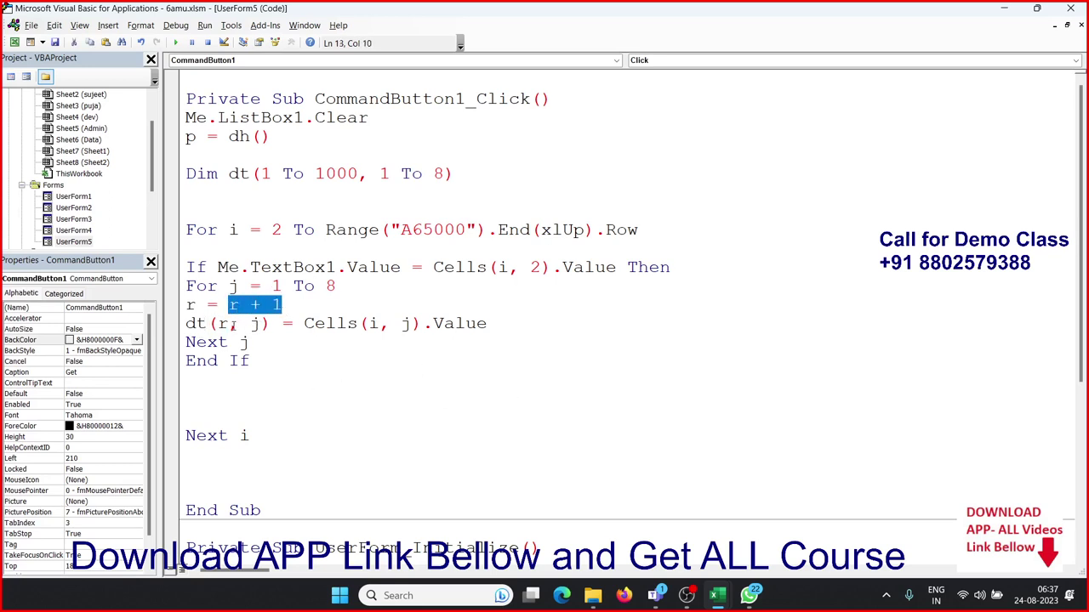
pyautogui.click(231, 326)
# Step: Move r = r + 1 directly under the If line and remove the leftover blank lines
pyautogui.click(286, 305)
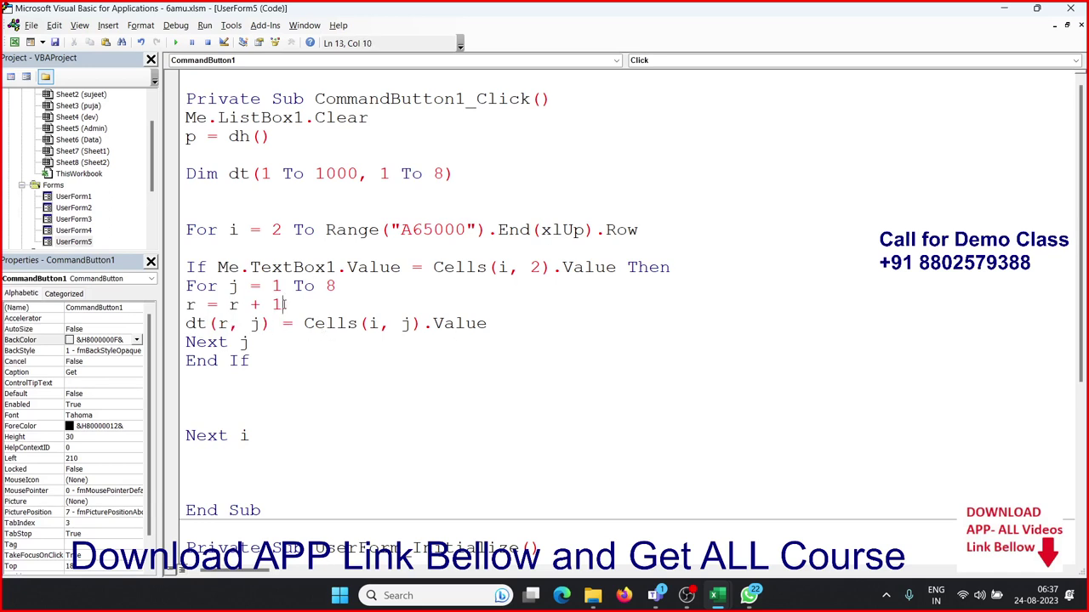
pyautogui.moveTo(285, 305); pyautogui.dragTo(187, 304)
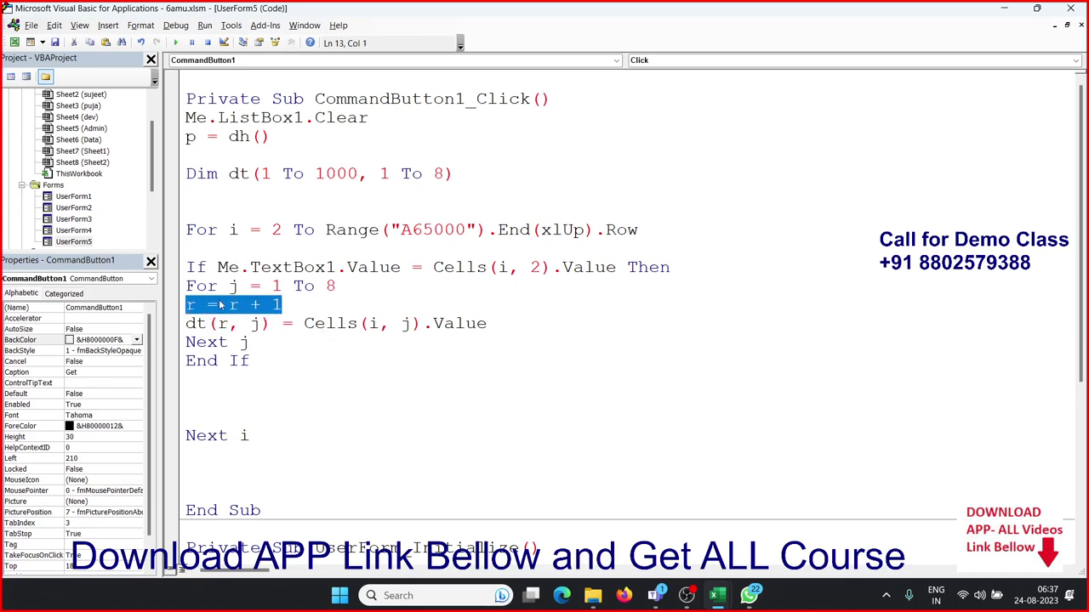
pyautogui.press('Delete')
pyautogui.press('Return')
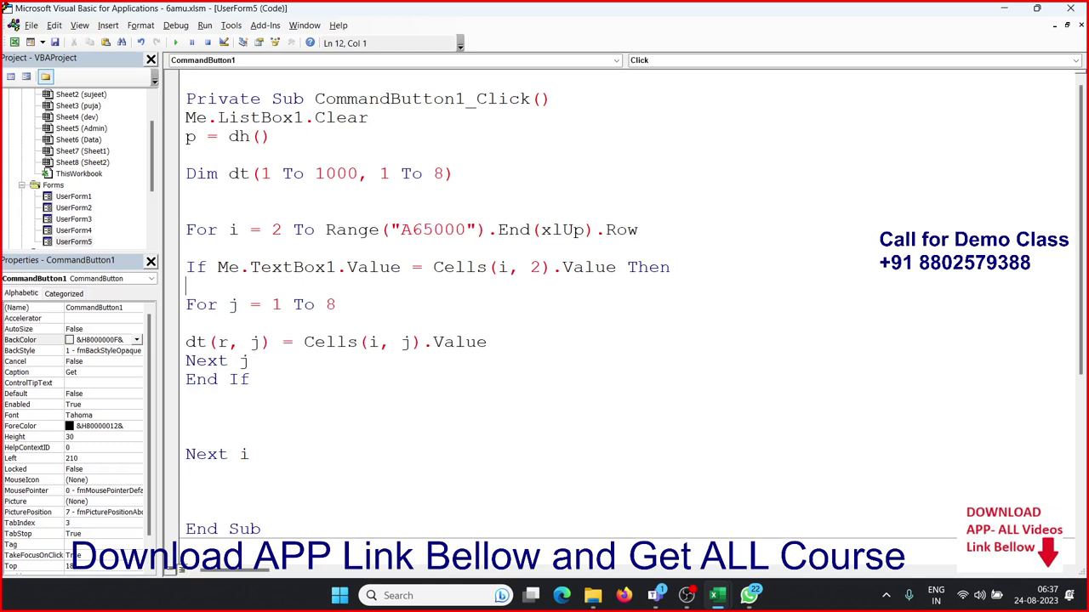
pyautogui.write('r = r + 1')
pyautogui.click(256, 318)
pyautogui.press('Delete')
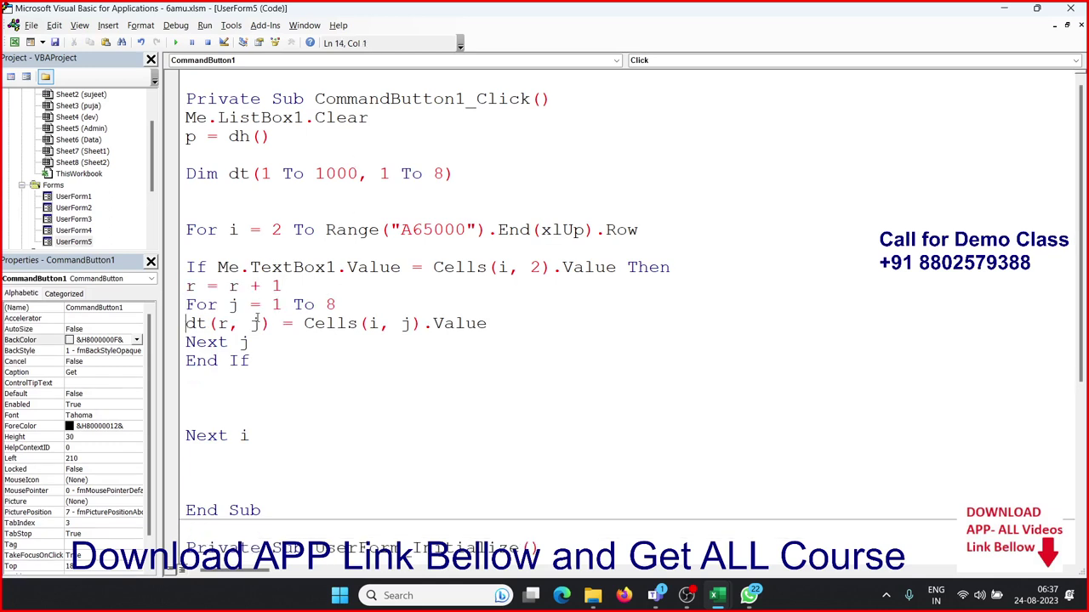
pyautogui.doubleClick(254, 286)
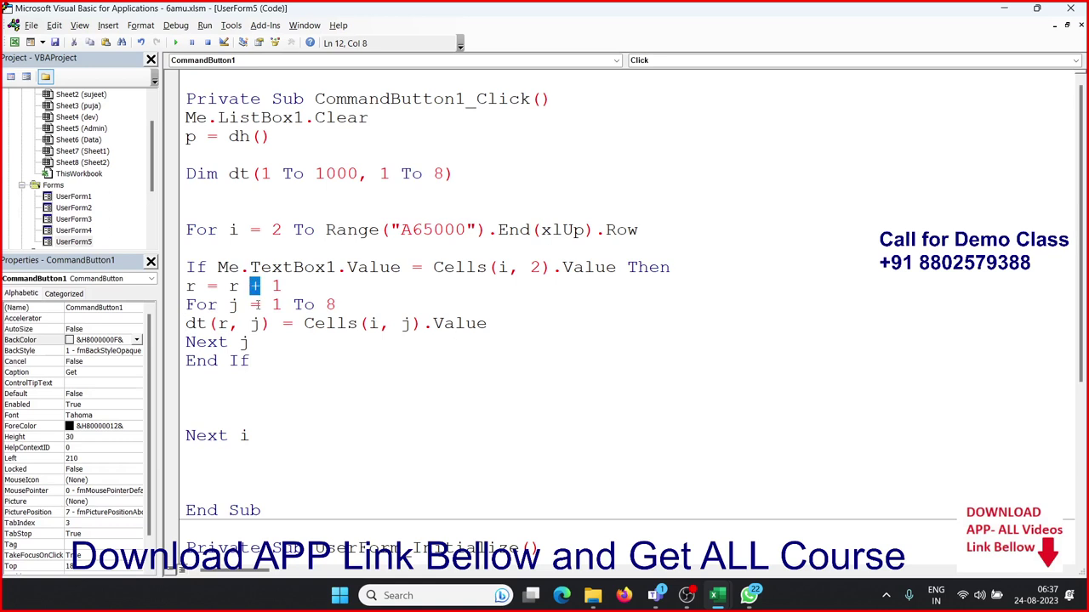
pyautogui.click(291, 375)
pyautogui.press('Delete')
pyautogui.press('Delete')
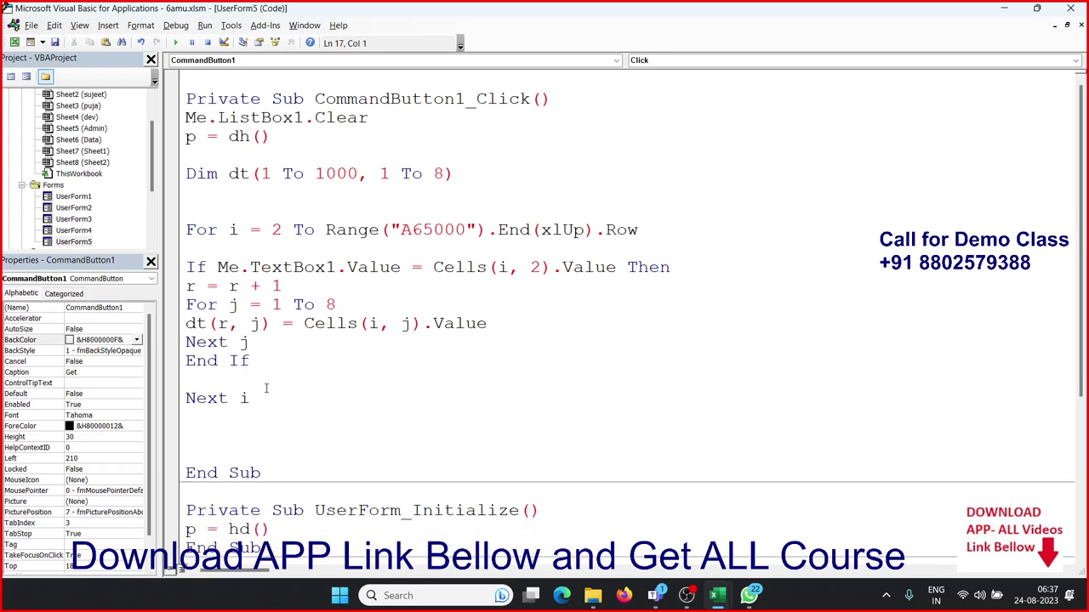
pyautogui.click(379, 274)
# Step: Add Me.ListBox1.List = dt on a new line after Next i
pyautogui.click(224, 413)
pyautogui.press('Return')
pyautogui.write('me.li')
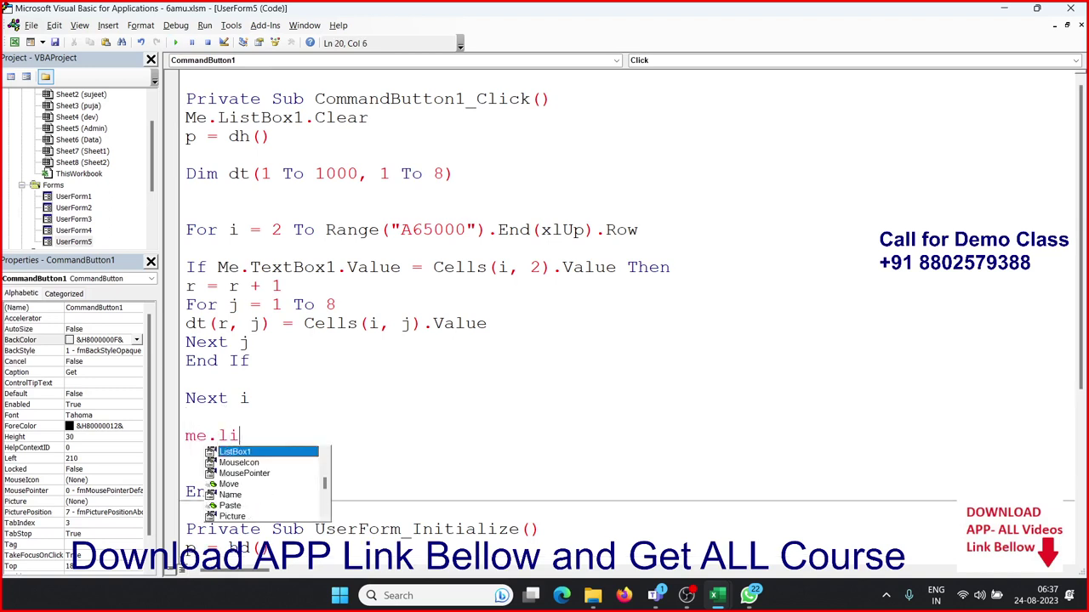
pyautogui.press('Tab')
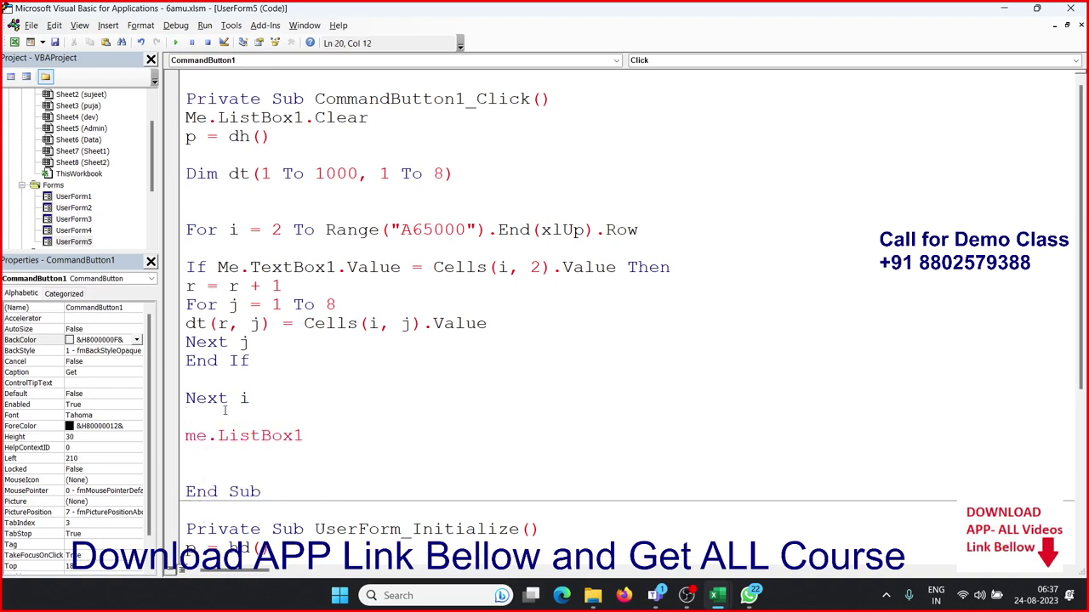
pyautogui.write('.')
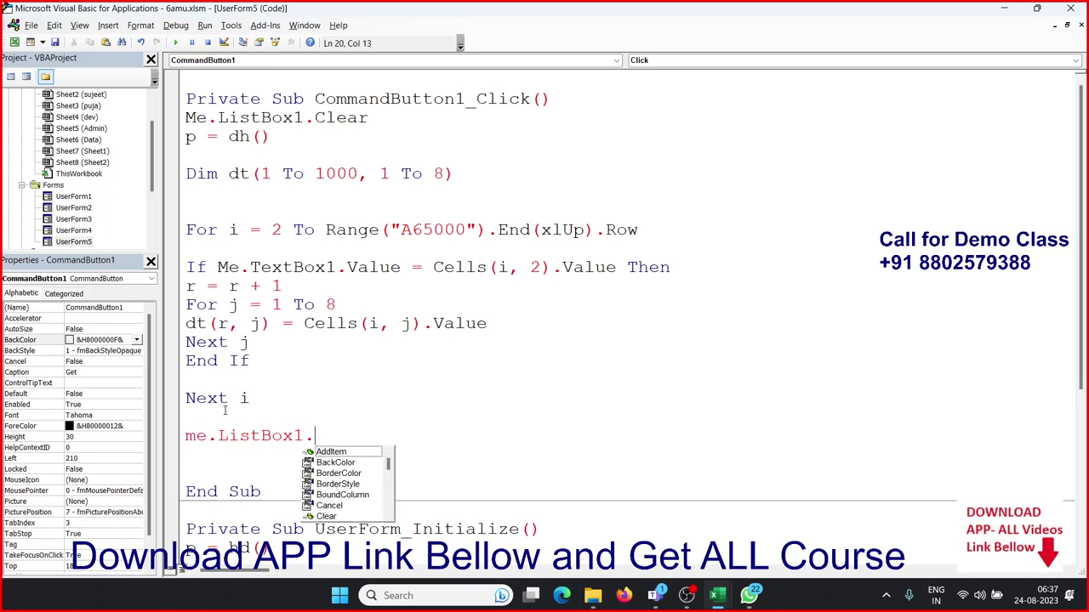
pyautogui.write('li')
pyautogui.press('Tab')
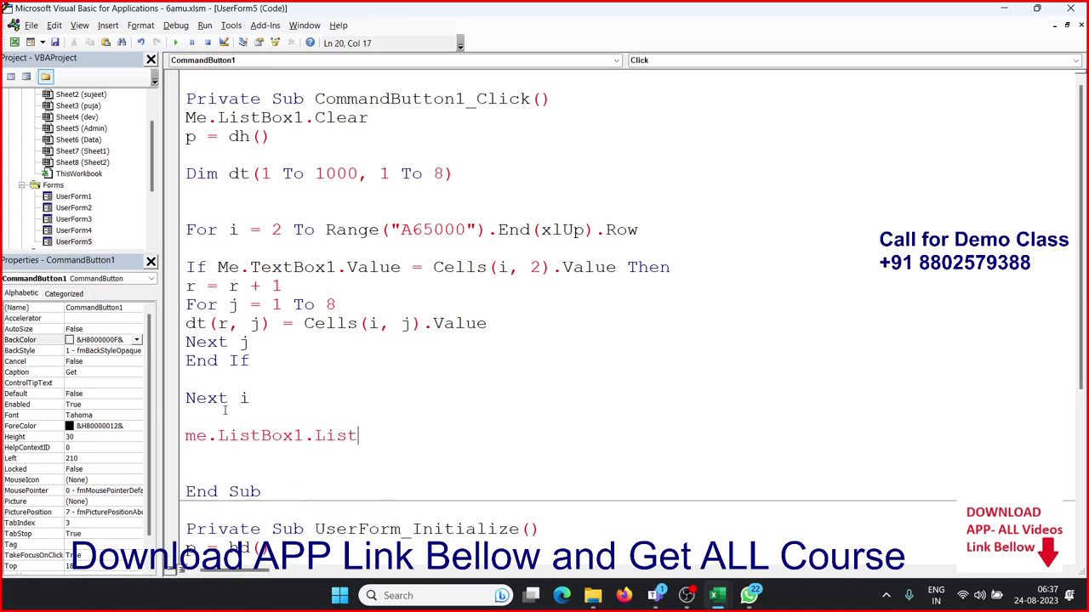
pyautogui.write('=dt')
pyautogui.click(280, 342)
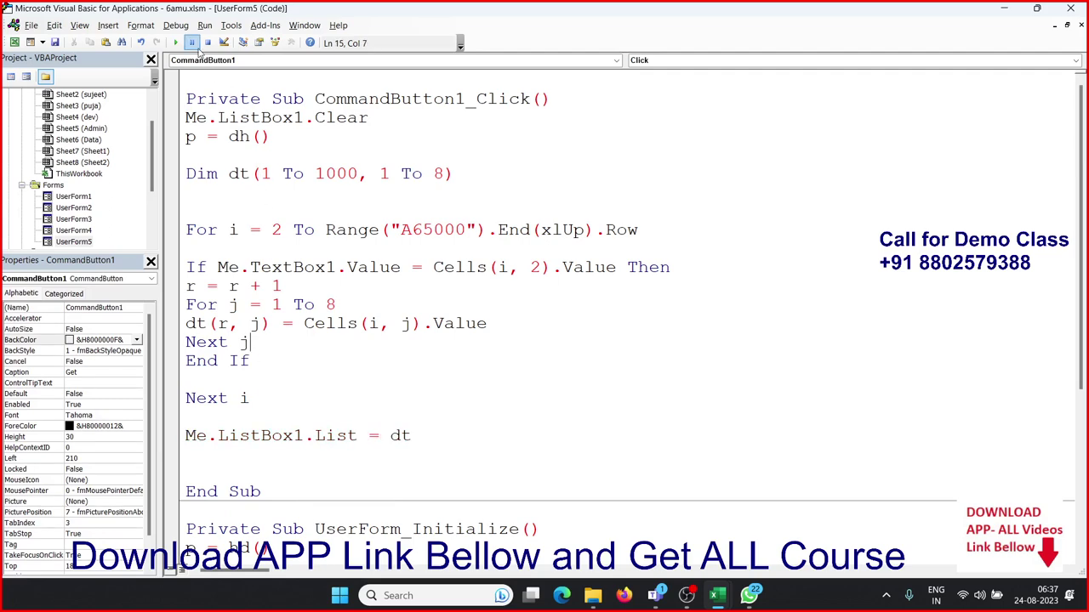
# Step: Test-run the form, search for a name with Get, and dismiss the compile error
pyautogui.click(185, 44)
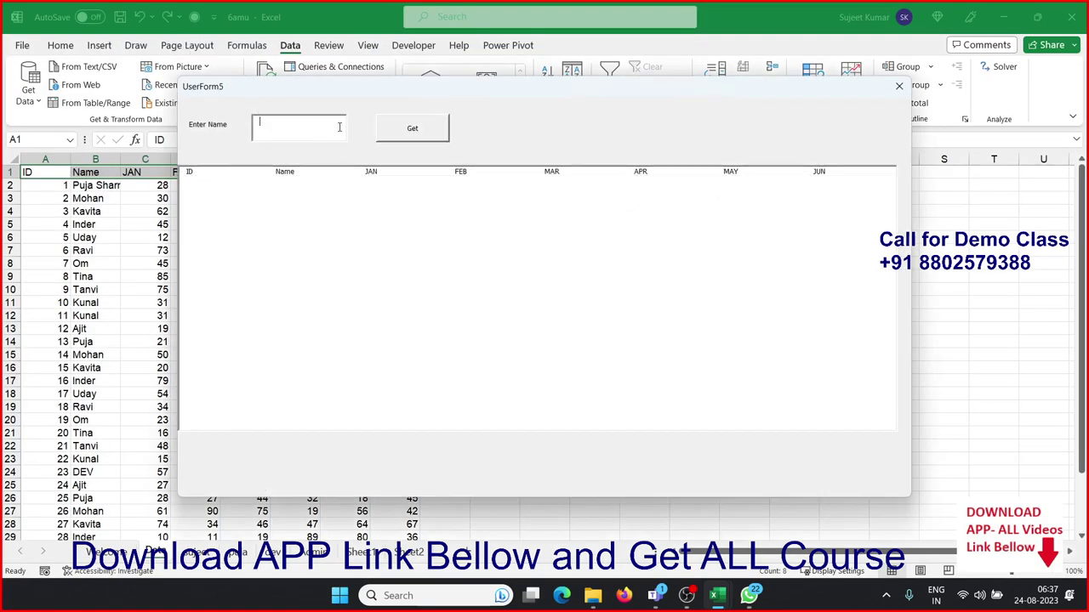
pyautogui.write('Puja')
pyautogui.click(405, 133)
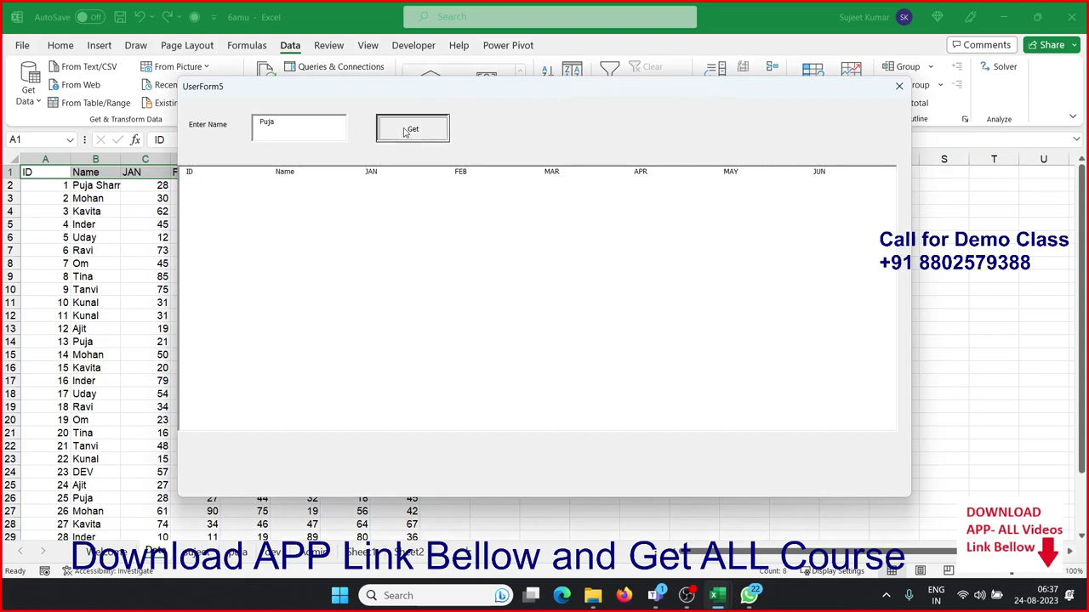
pyautogui.click(525, 354)
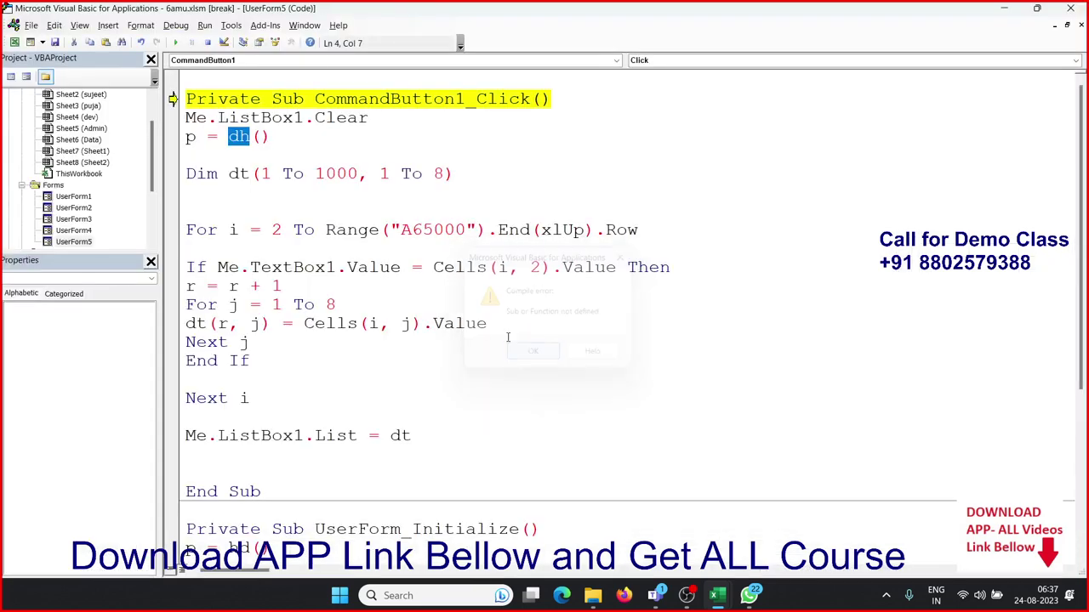
# Step: Correct the misspelled dh() call to hd() in the Get routine
pyautogui.click(251, 138)
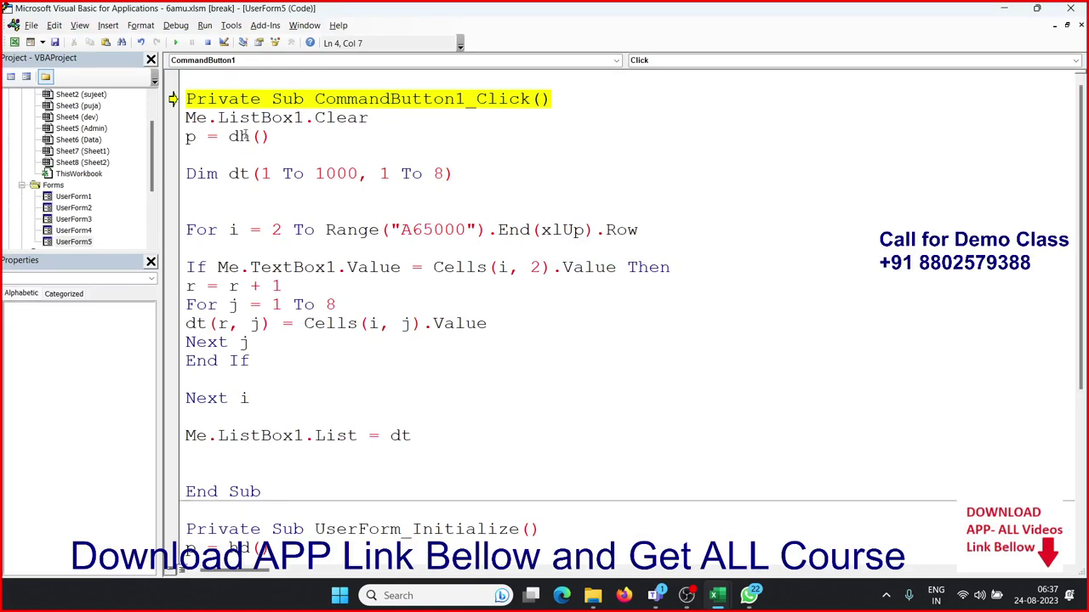
pyautogui.press('BackSpace')
pyautogui.press('BackSpace')
pyautogui.write('hd')
pyautogui.click(251, 160)
# Step: Resume the run, review the two matching rows in the list, and close UserForm5
pyautogui.click(176, 43)
pyautogui.click(217, 172)
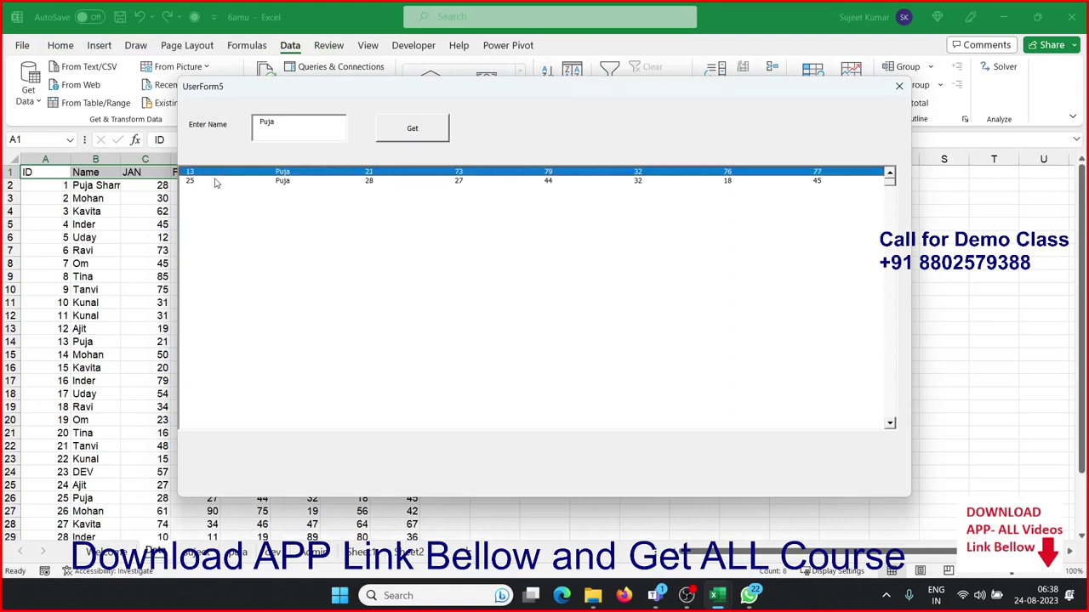
pyautogui.click(215, 180)
pyautogui.click(215, 171)
pyautogui.click(215, 179)
pyautogui.click(215, 172)
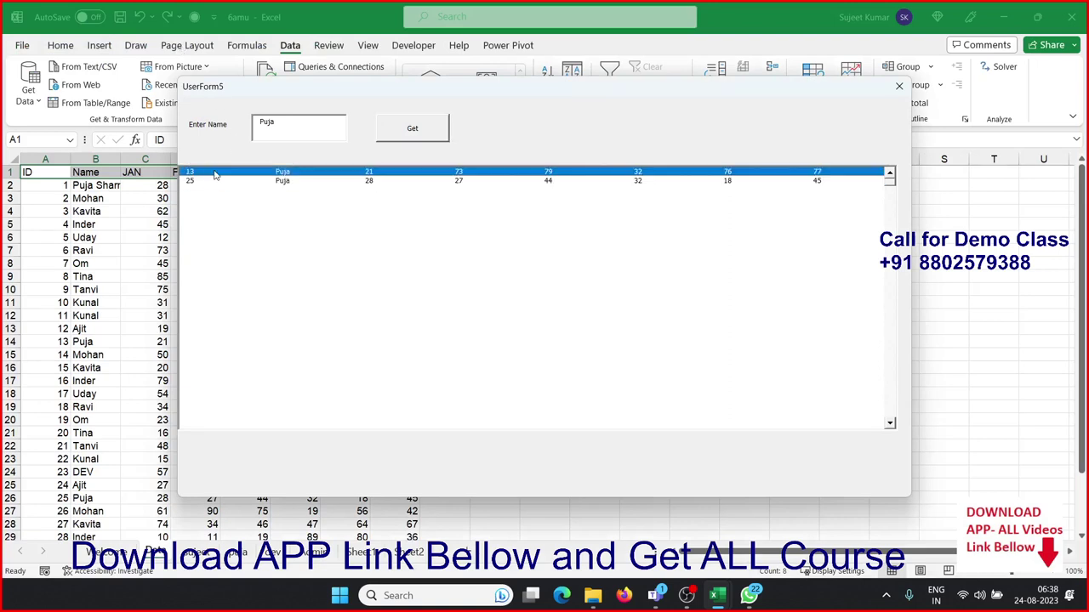
pyautogui.click(216, 180)
pyautogui.click(217, 173)
pyautogui.click(218, 180)
pyautogui.click(219, 172)
pyautogui.click(898, 86)
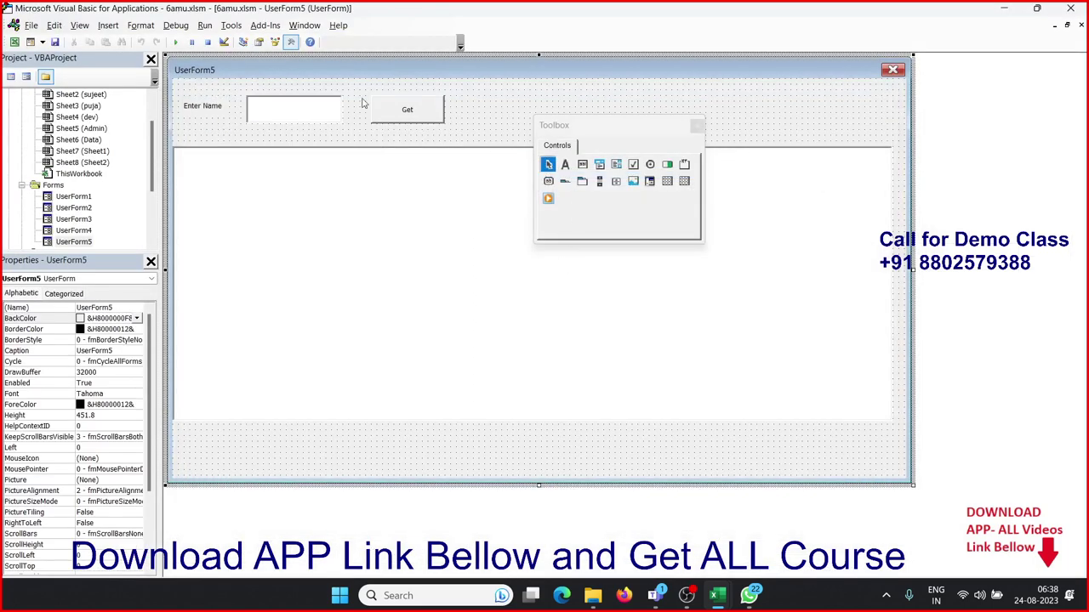
# Step: Open the Get button's click code and review the array fed to the ListBox
pyautogui.click(390, 116)
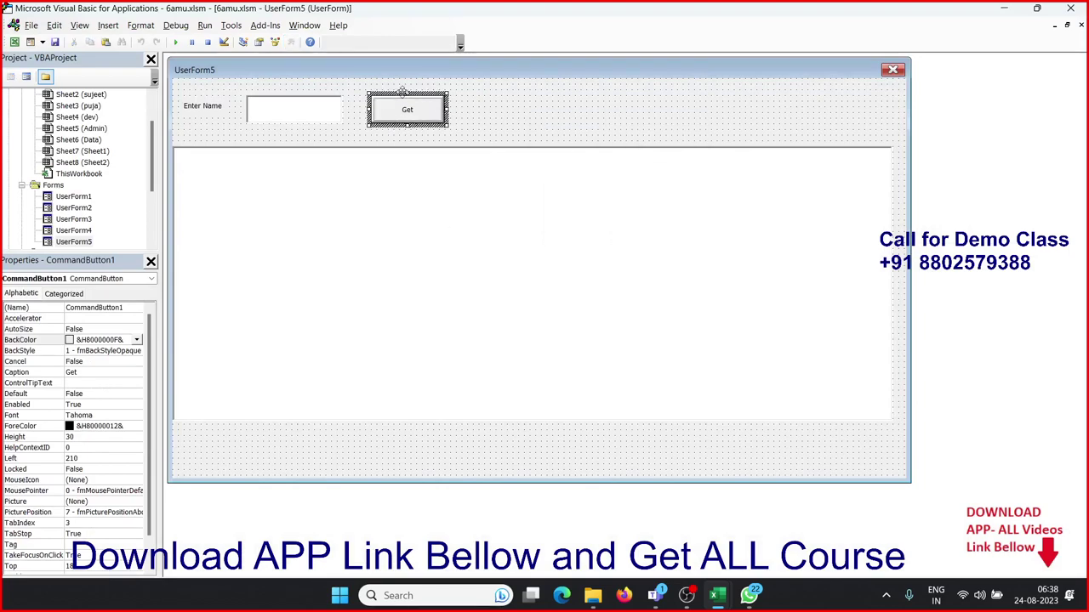
pyautogui.click(476, 125)
pyautogui.doubleClick(424, 119)
pyautogui.scroll(-5, 440, 293)
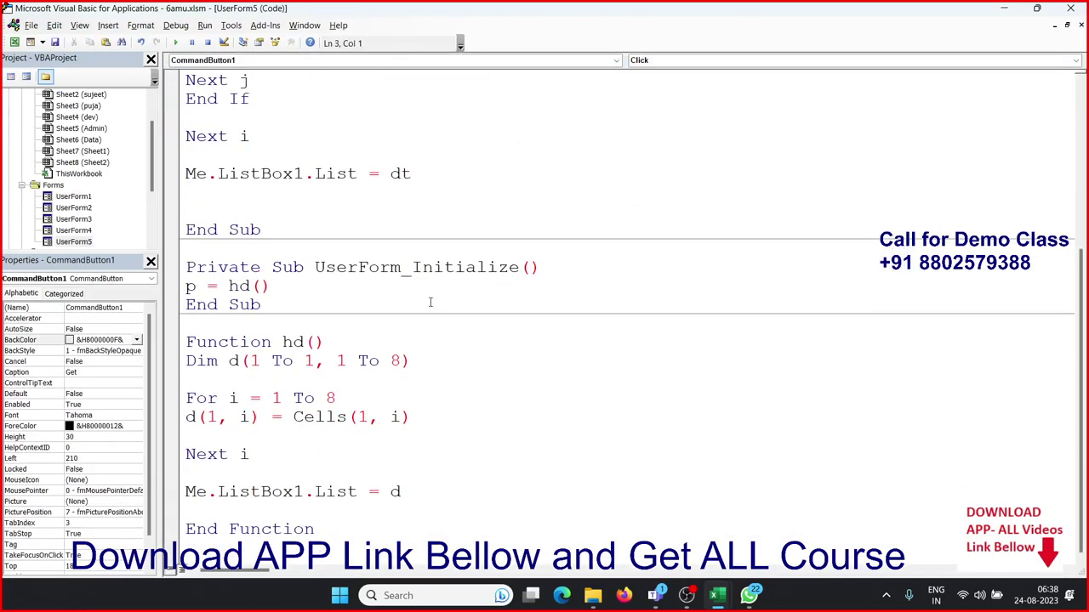
pyautogui.doubleClick(410, 174)
pyautogui.scroll(3, 421, 205)
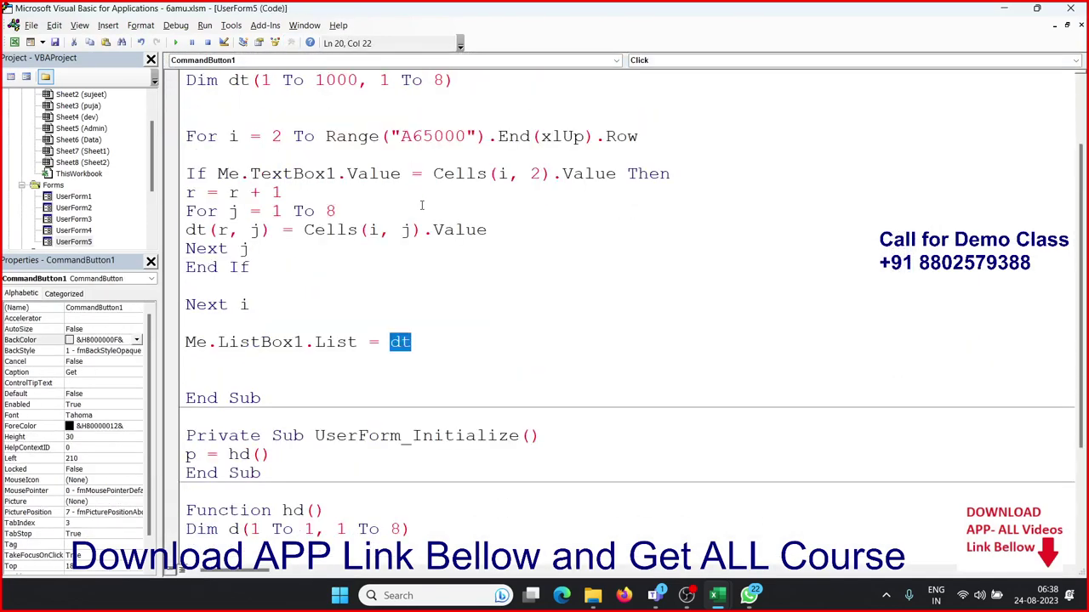
pyautogui.scroll(1, 421, 205)
pyautogui.scroll(1, 421, 205)
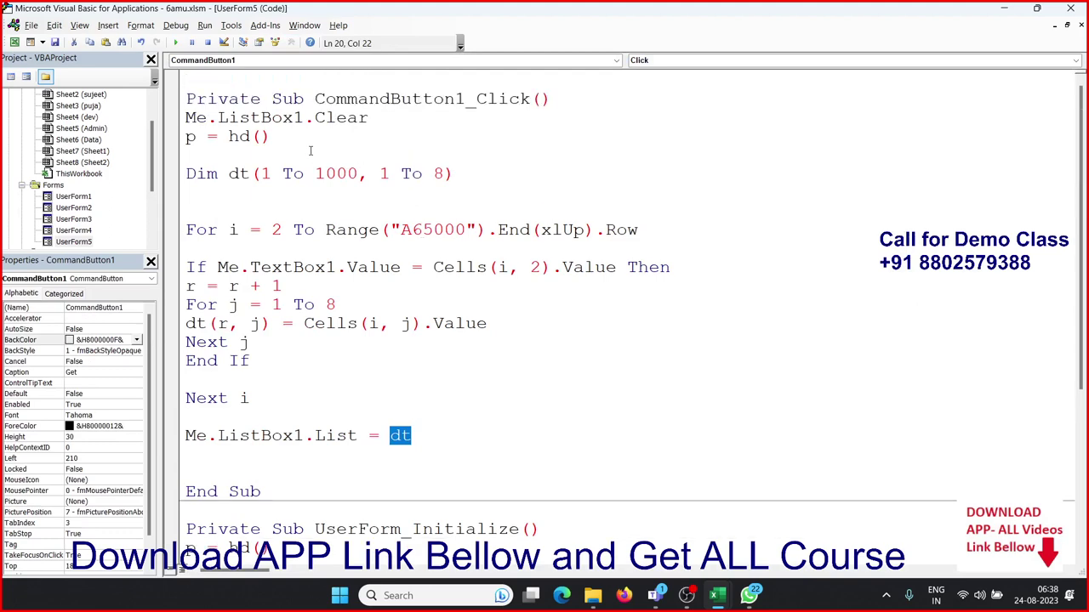
# Step: Copy the header-copying For loop from the hd function
pyautogui.moveTo(283, 136); pyautogui.dragTo(186, 136)
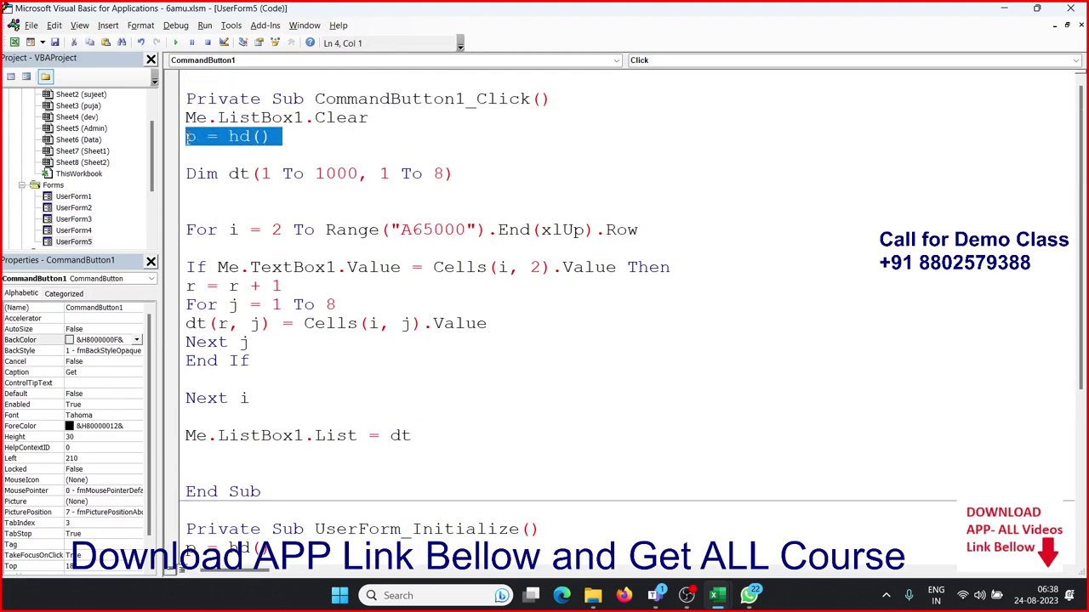
pyautogui.scroll(-2, 187, 138)
pyautogui.scroll(-1, 187, 138)
pyautogui.moveTo(271, 379); pyautogui.dragTo(218, 380)
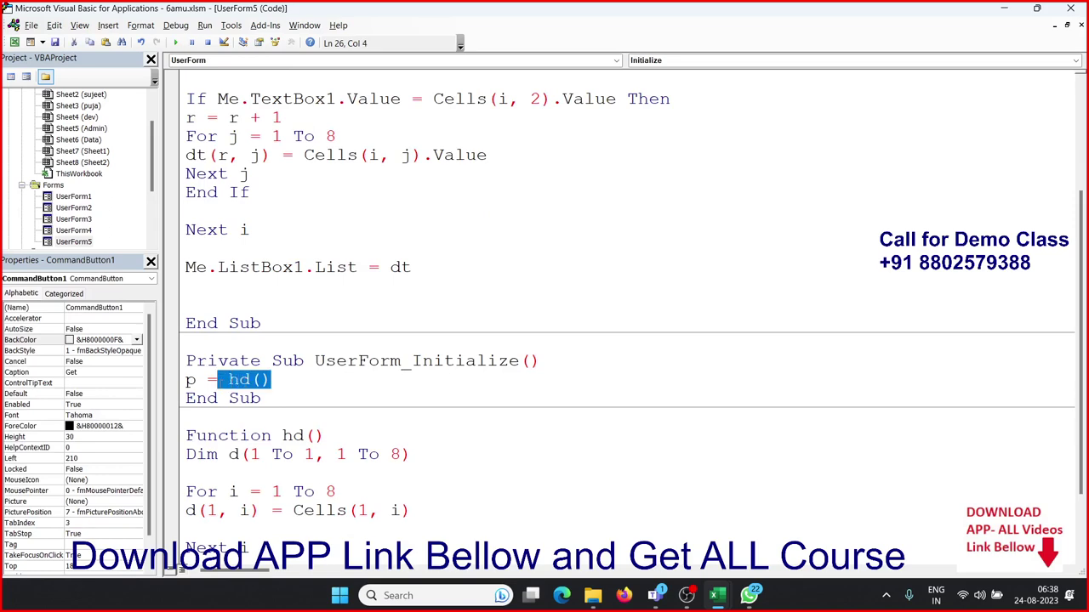
pyautogui.scroll(4, 218, 379)
pyautogui.scroll(-6, 232, 355)
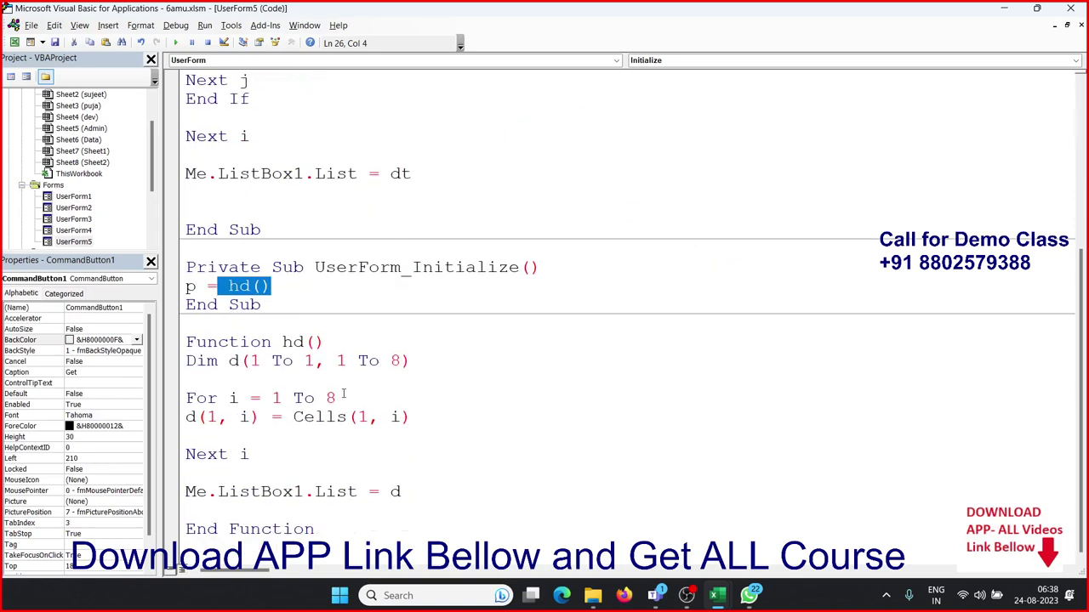
pyautogui.click(292, 433)
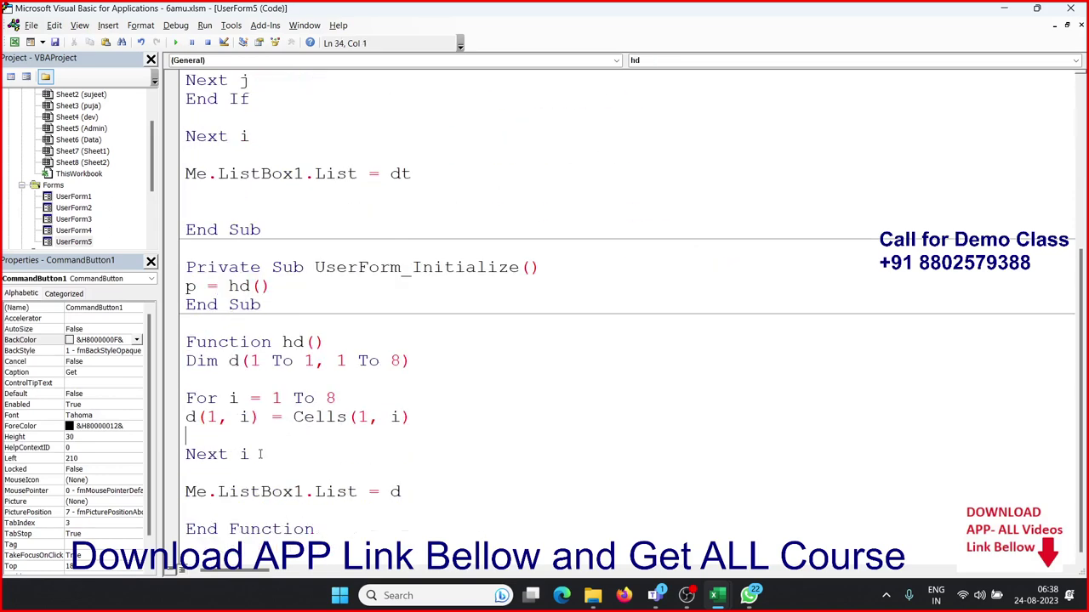
pyautogui.moveTo(249, 454); pyautogui.dragTo(177, 407)
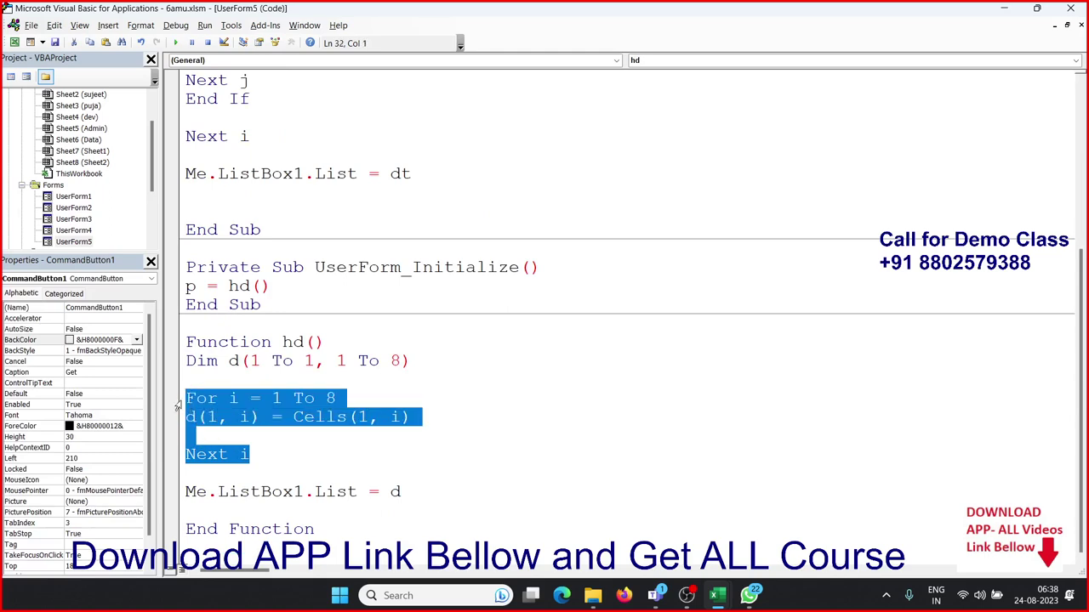
pyautogui.click(339, 434)
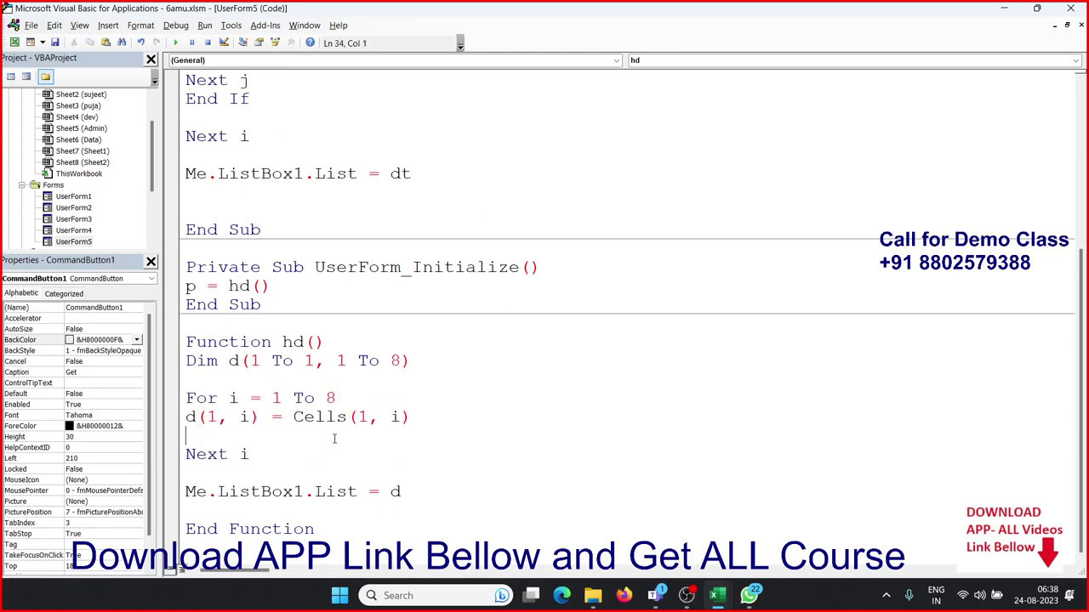
pyautogui.scroll(4, 301, 391)
pyautogui.scroll(1, 301, 387)
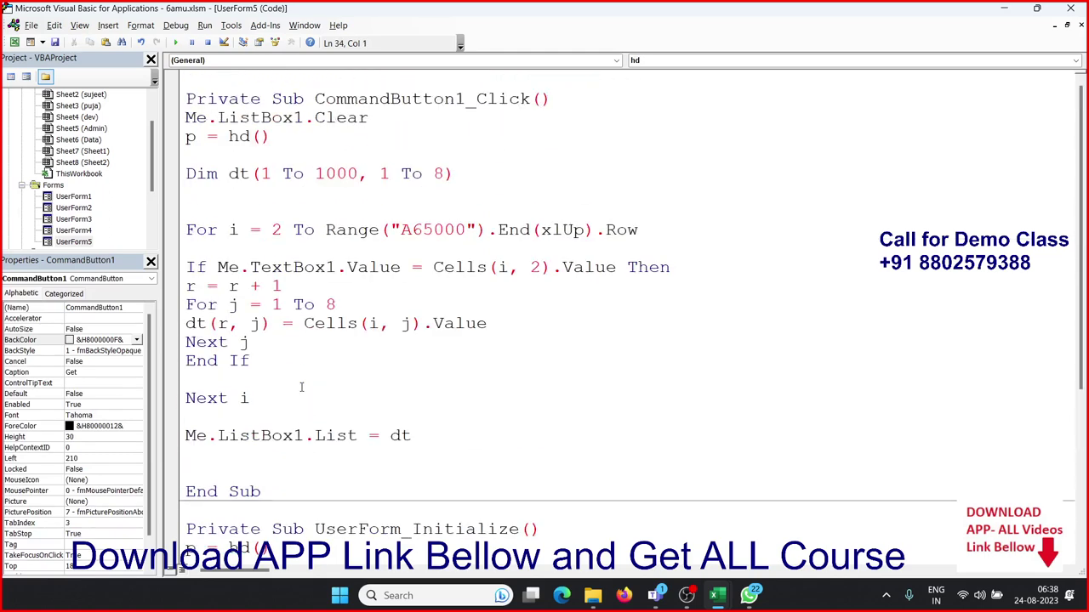
# Step: Paste the loop below Dim dt and change d(1, i) to dt(1, i)
pyautogui.click(213, 202)
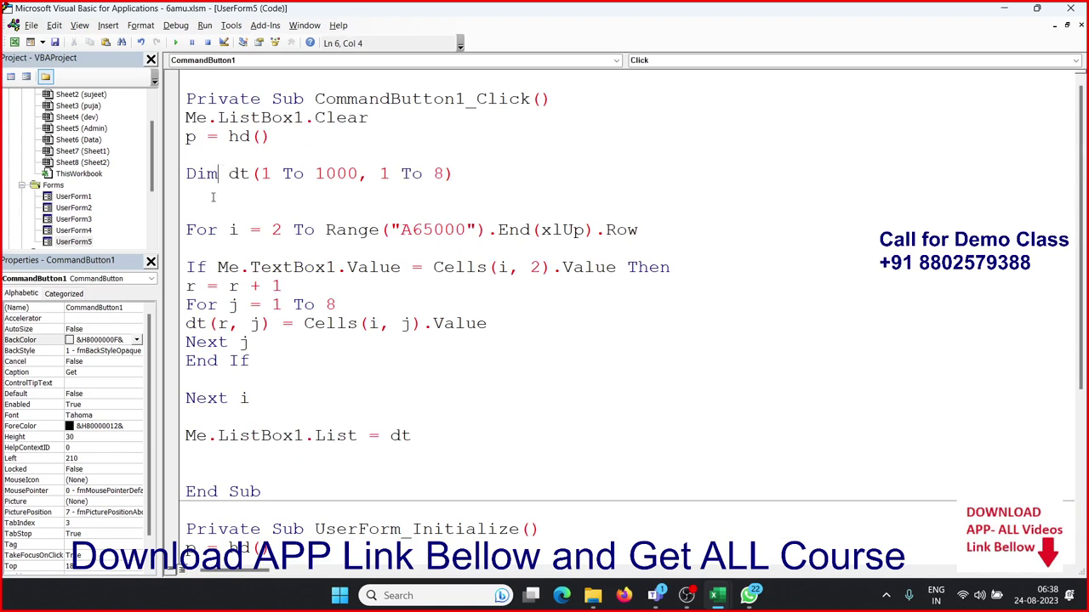
pyautogui.write('For i = 1 To 8 d(1, i) = Cells(1, i)  Next i')
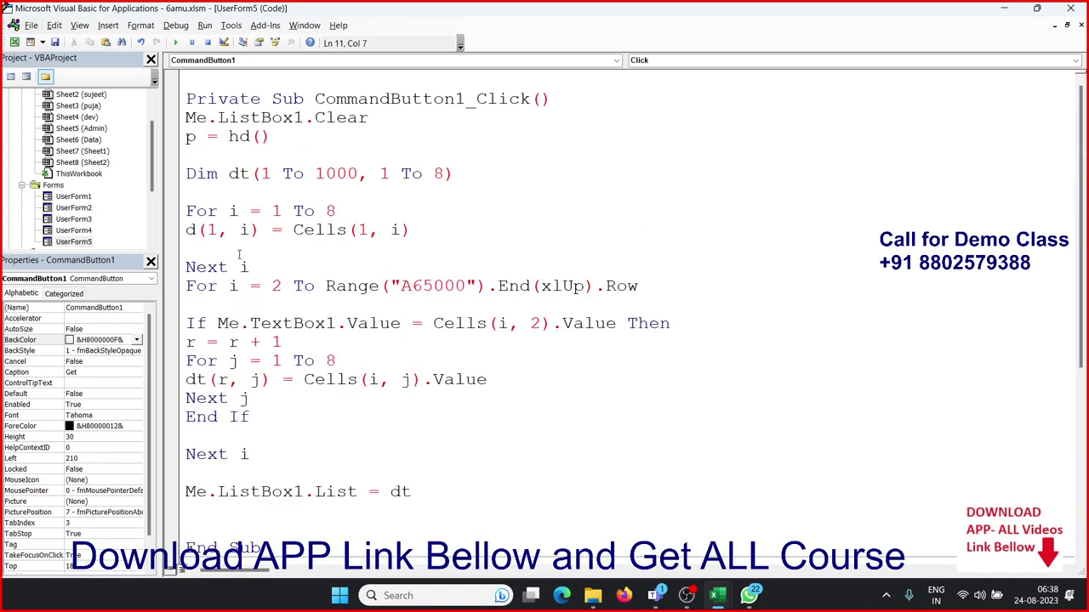
pyautogui.press('Return')
pyautogui.press('Return')
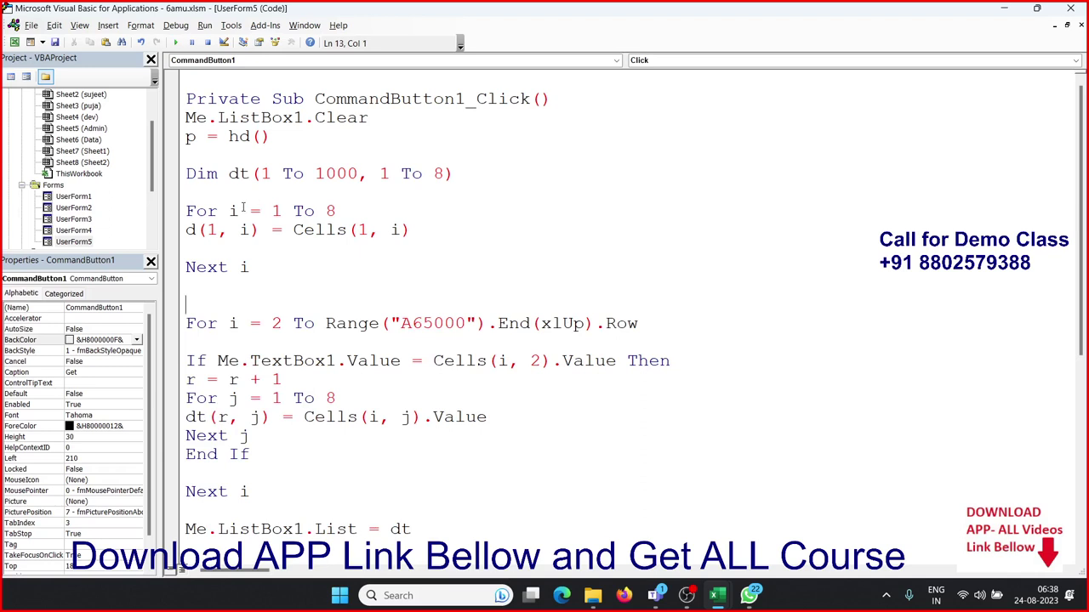
pyautogui.click(196, 230)
pyautogui.write('t')
pyautogui.click(304, 230)
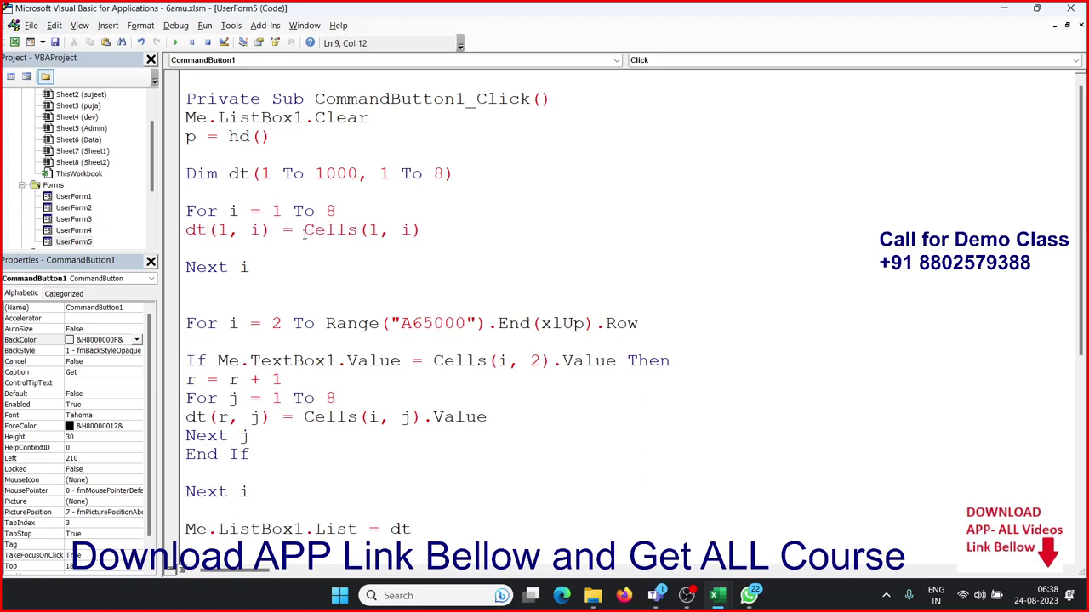
pyautogui.click(226, 254)
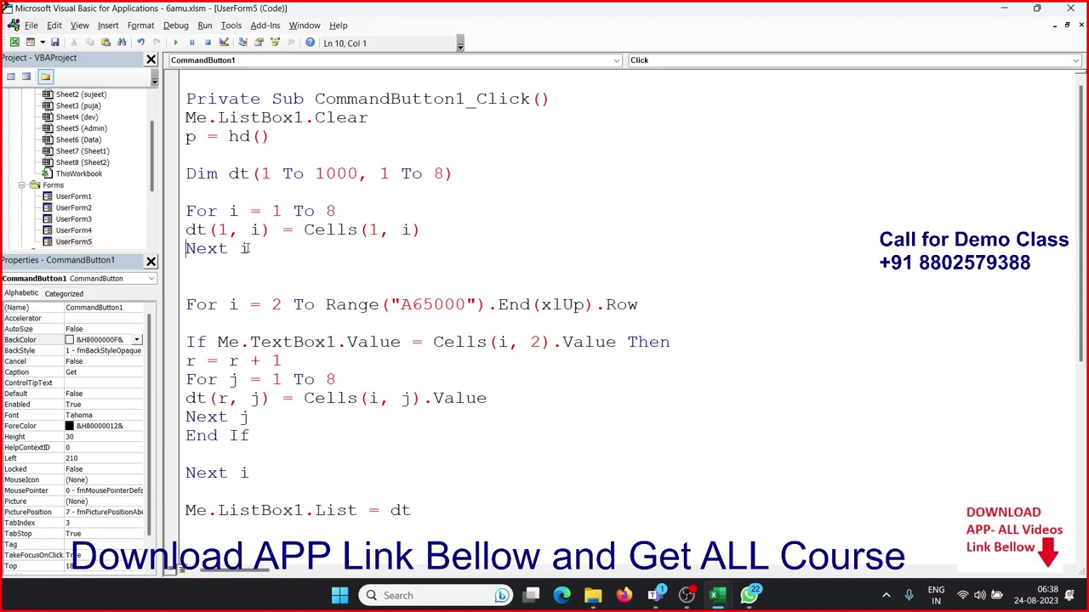
pyautogui.press('Delete')
pyautogui.press('Down')
pyautogui.press('Down')
pyautogui.press('Down')
pyautogui.press('Down')
pyautogui.press('Down')
pyautogui.press('Down')
pyautogui.press('Up')
pyautogui.press('Up')
pyautogui.press('Up')
pyautogui.press('Up')
pyautogui.press('Up')
pyautogui.press('Up')
# Step: Add the line r = 1 after the header loop
pyautogui.write('r=r')
pyautogui.press('BackSpace')
pyautogui.write('1')
pyautogui.moveTo(314, 342); pyautogui.dragTo(241, 360)
pyautogui.click(273, 379)
pyautogui.click(278, 380)
pyautogui.click(312, 286)
# Step: Run UserForm5 and search for 'Pu', then 'M'
pyautogui.click(175, 45)
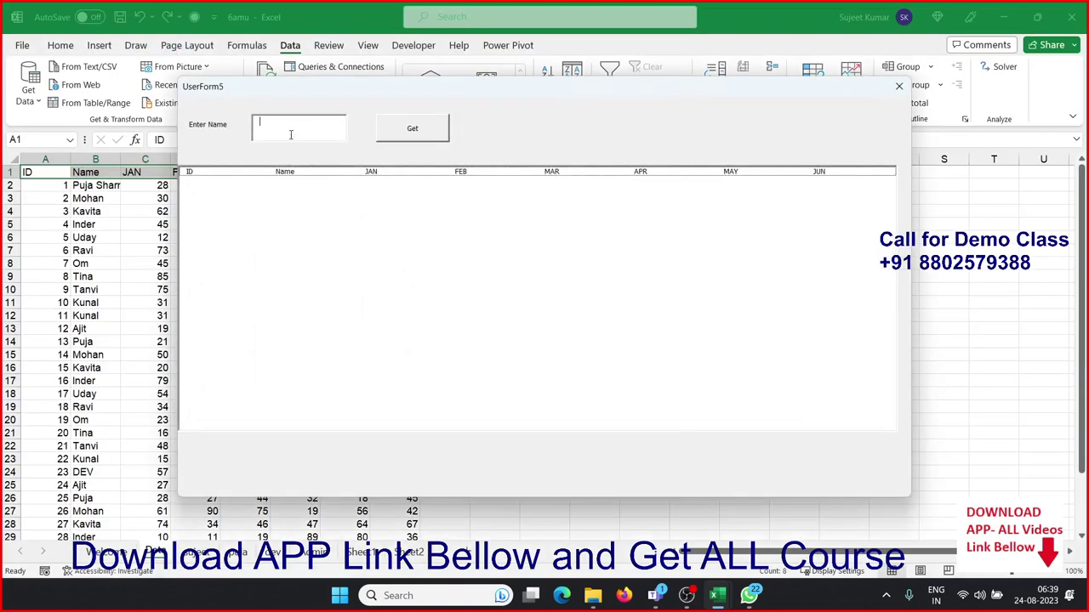
pyautogui.write('Puja')
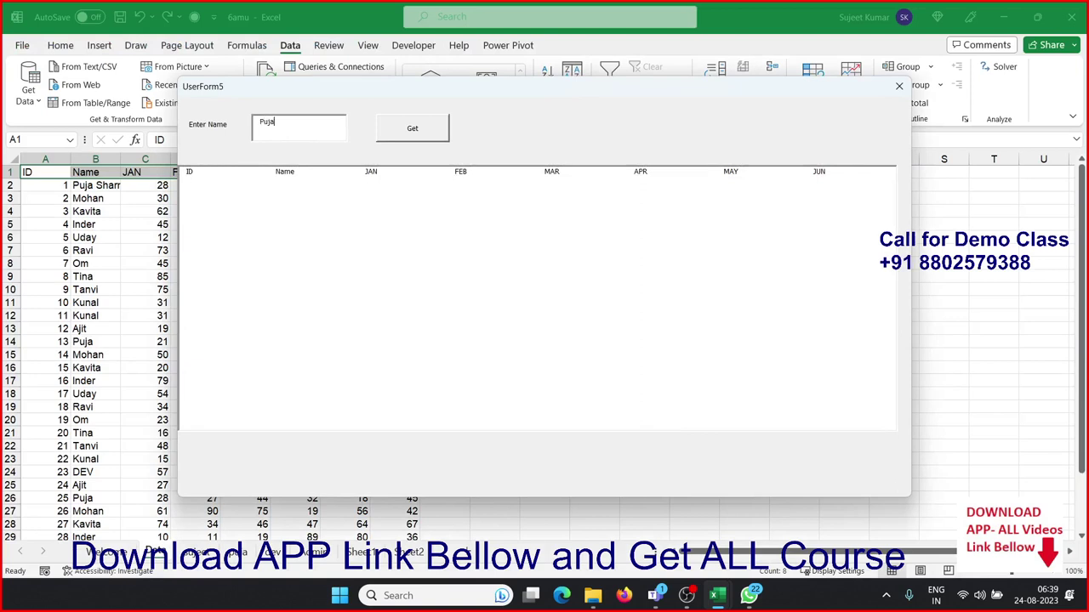
pyautogui.click(413, 137)
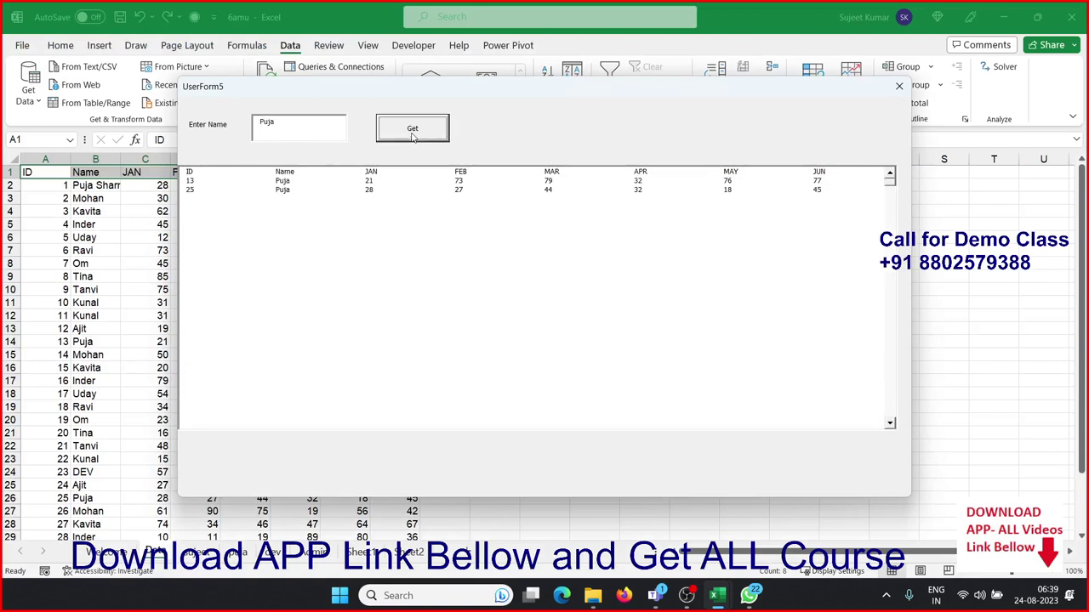
pyautogui.doubleClick(252, 132)
pyautogui.write('Mohan')
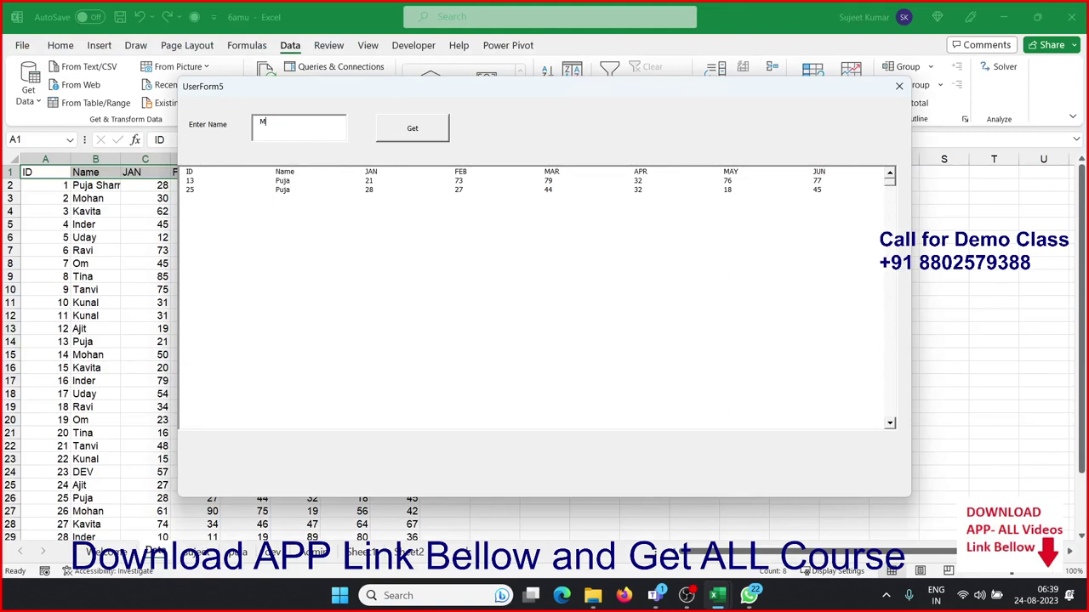
pyautogui.click(435, 136)
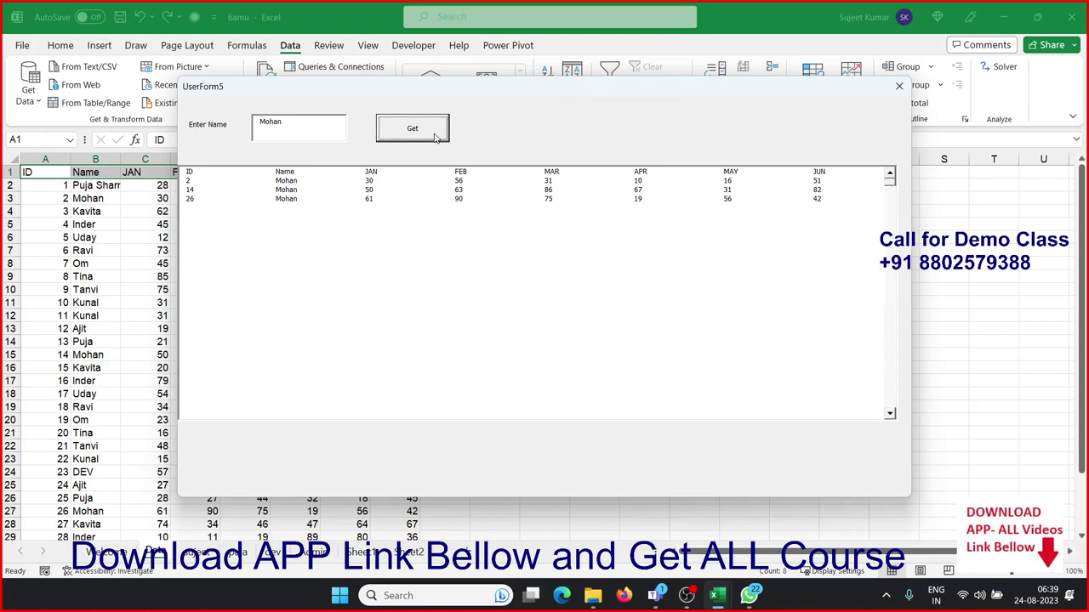
# Step: Search for 'Uday' and select rows in the listed results
pyautogui.doubleClick(303, 125)
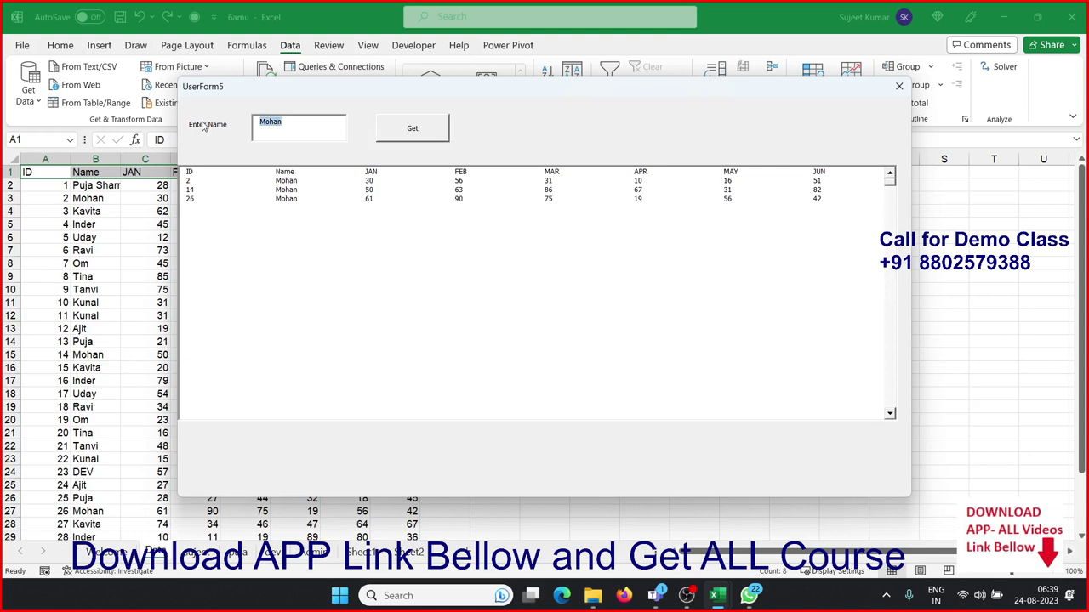
pyautogui.write('U')
pyautogui.write('day')
pyautogui.click(433, 128)
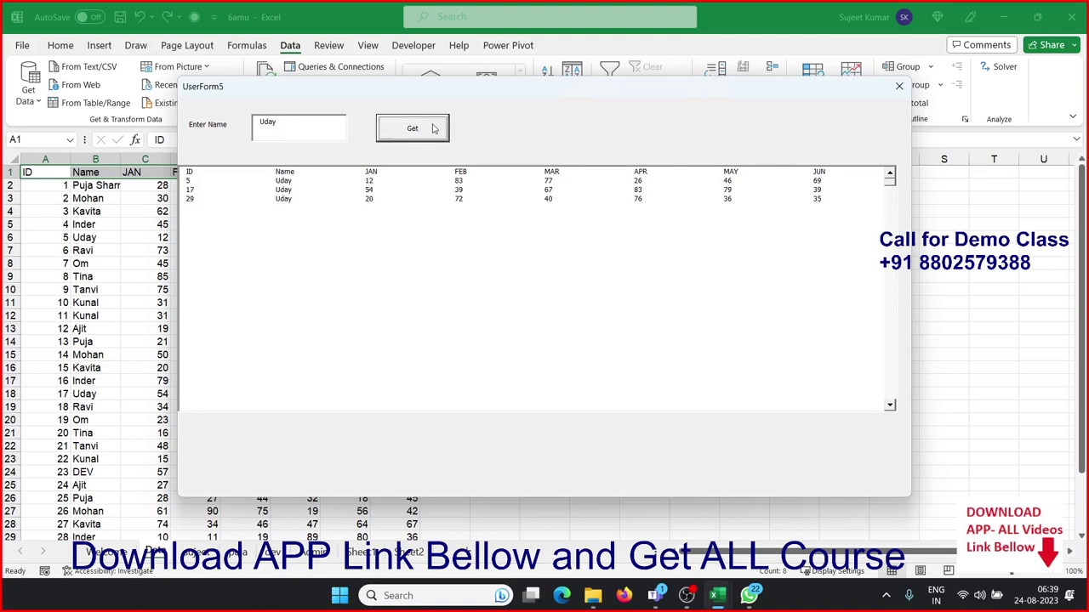
pyautogui.click(456, 200)
pyautogui.click(455, 190)
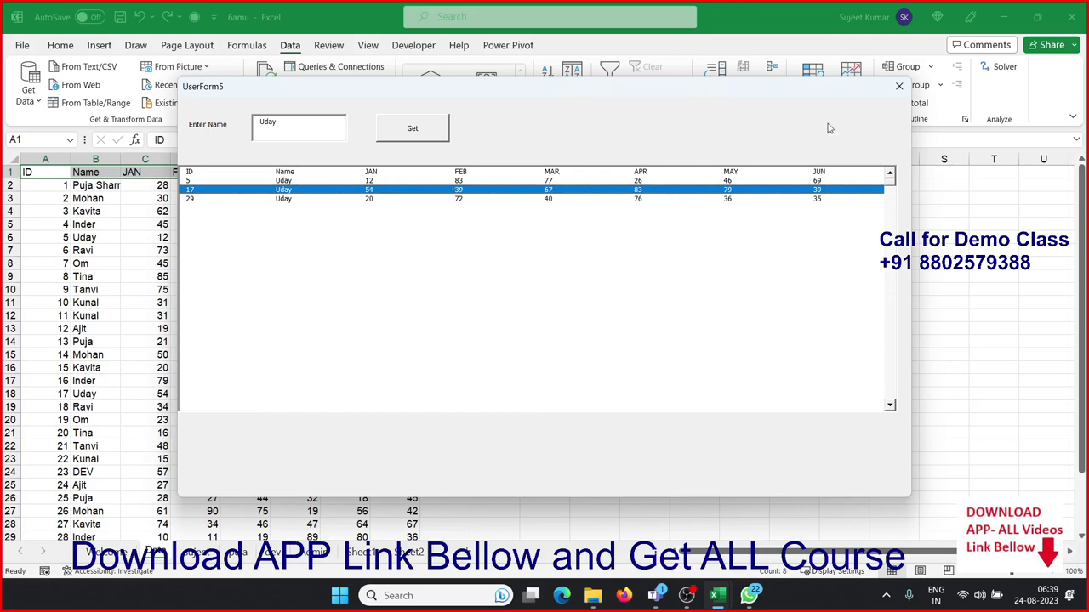
# Step: Close the running form and open UserForm2 in the form designer
pyautogui.click(895, 88)
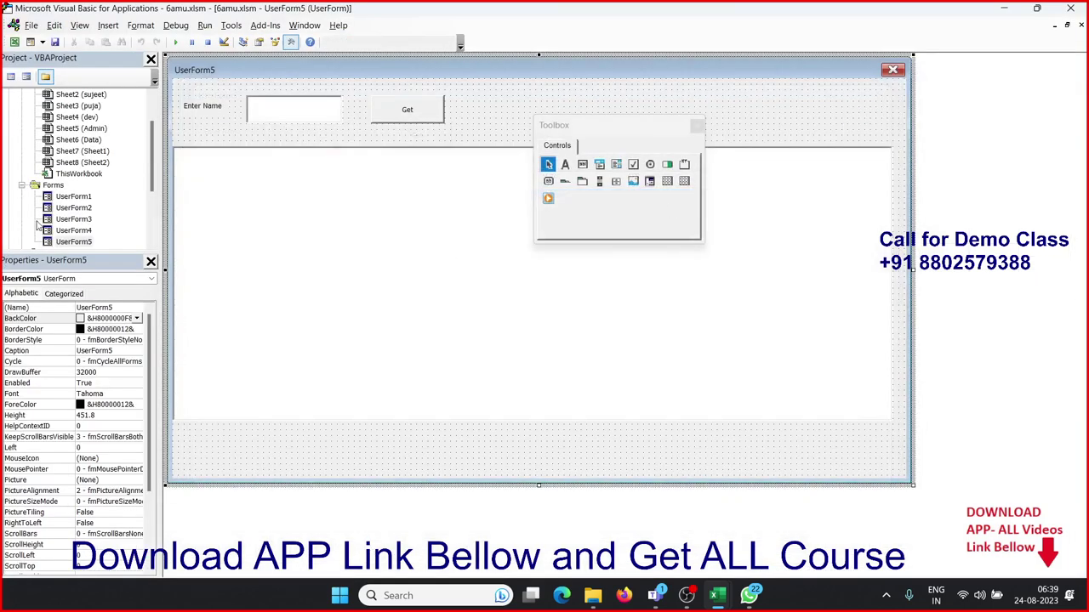
pyautogui.click(73, 207)
pyautogui.doubleClick(73, 208)
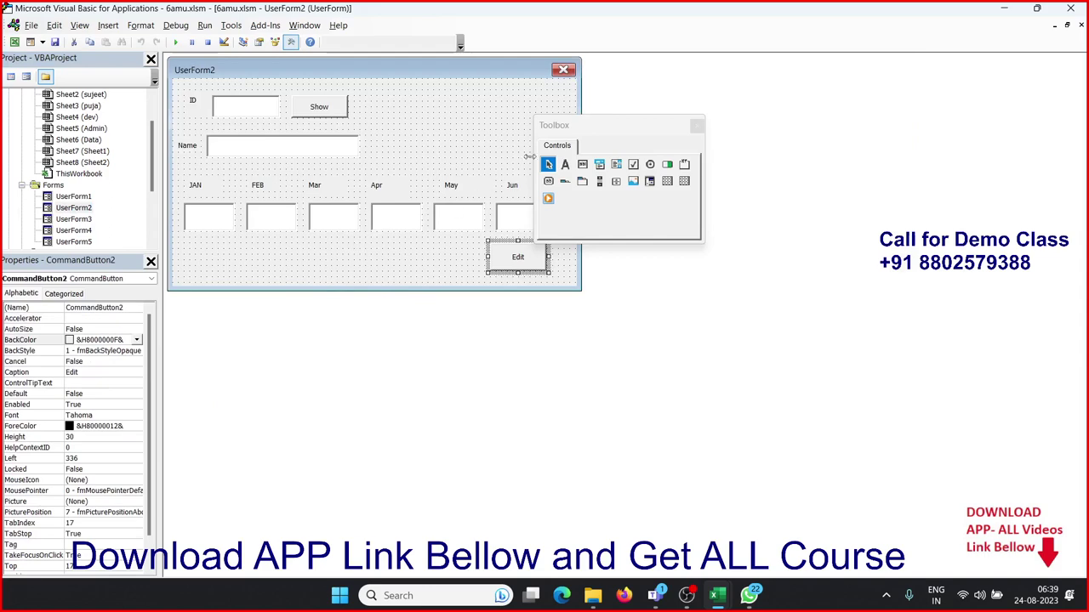
# Step: Open the code behind ListBox1 on the UserForm5 design
pyautogui.moveTo(598, 129); pyautogui.dragTo(690, 125)
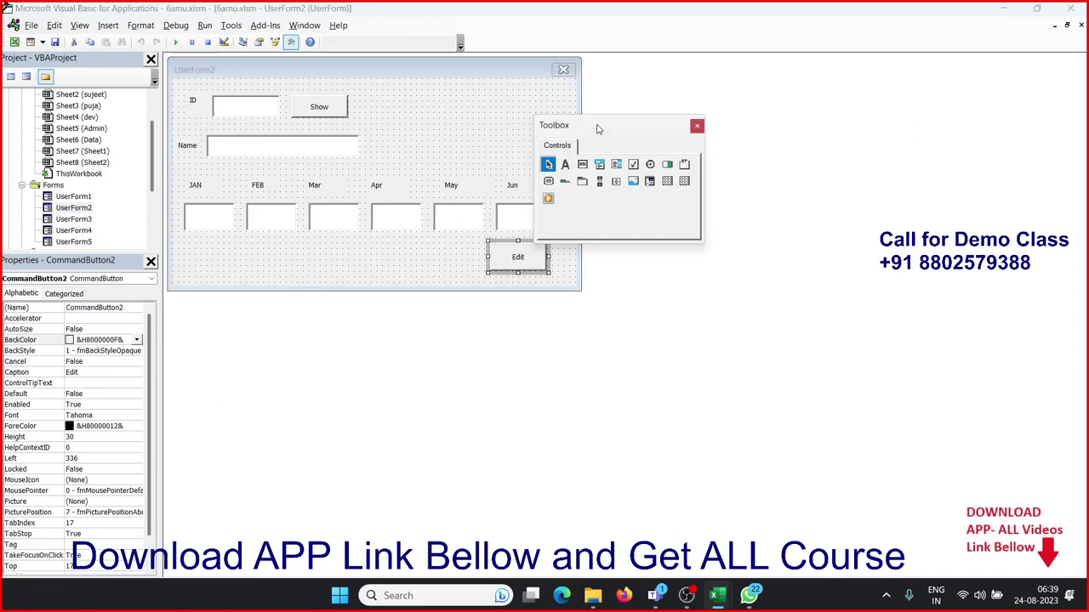
pyautogui.click(440, 100)
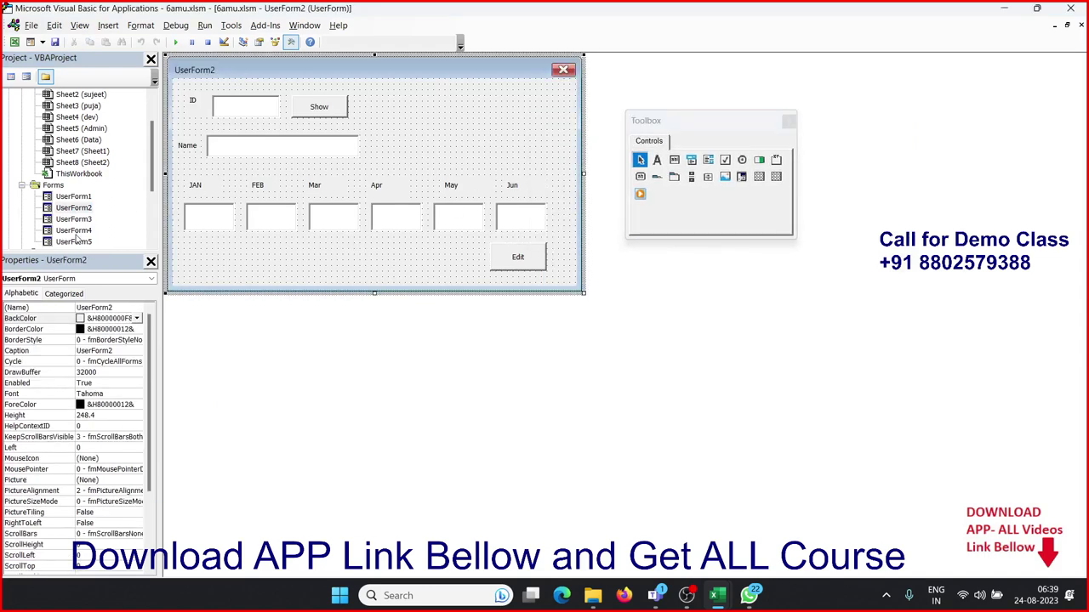
pyautogui.click(75, 231)
pyautogui.click(75, 242)
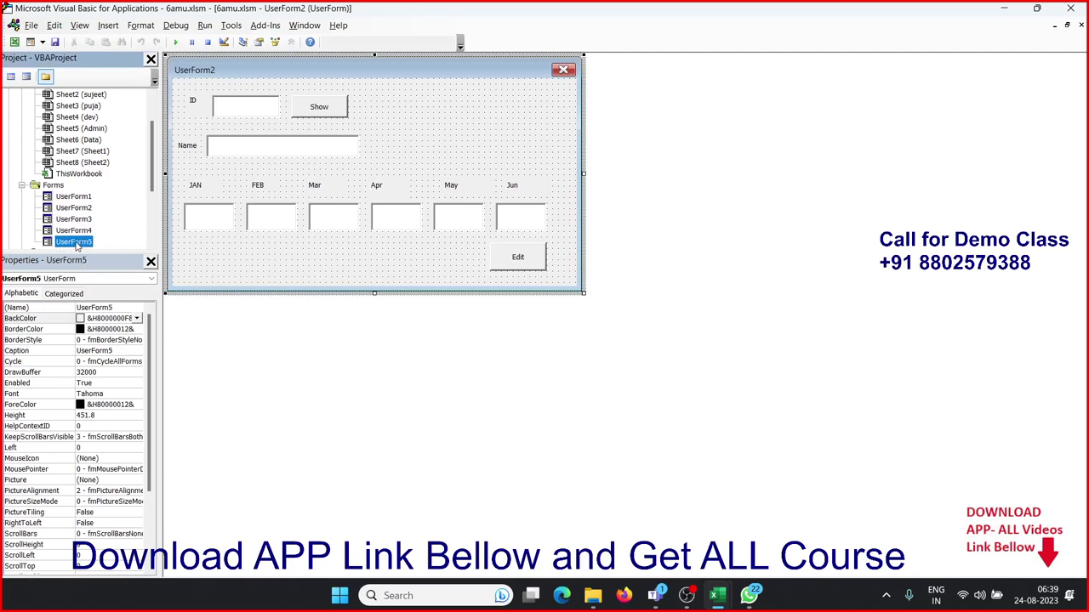
pyautogui.doubleClick(77, 243)
pyautogui.doubleClick(241, 226)
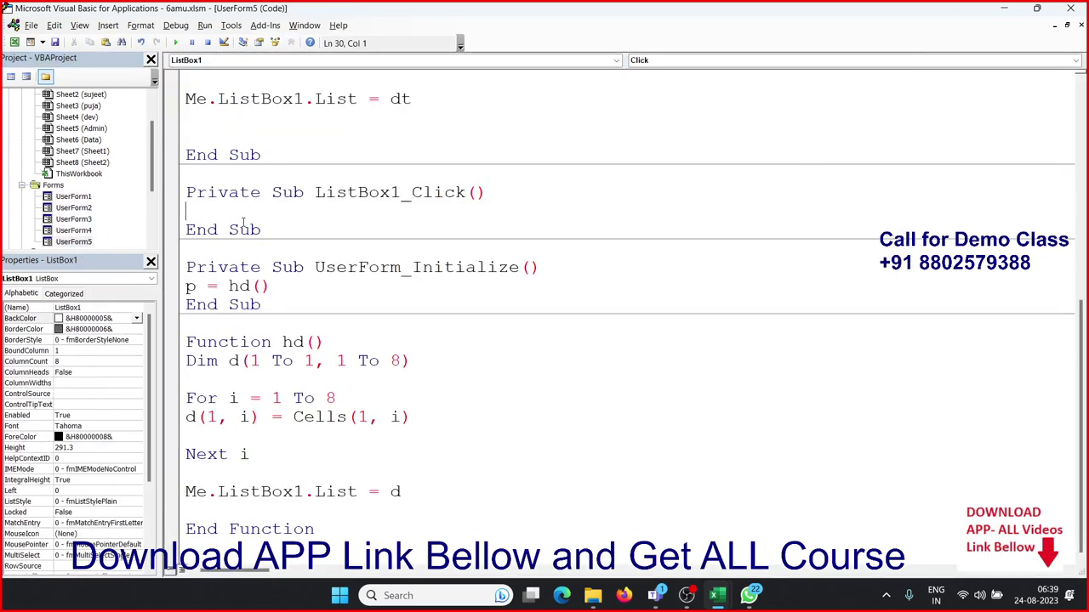
# Step: Add a ListBox1_DblClick procedure and delete the empty ListBox1_Click stub
pyautogui.press('Return')
pyautogui.press('Return')
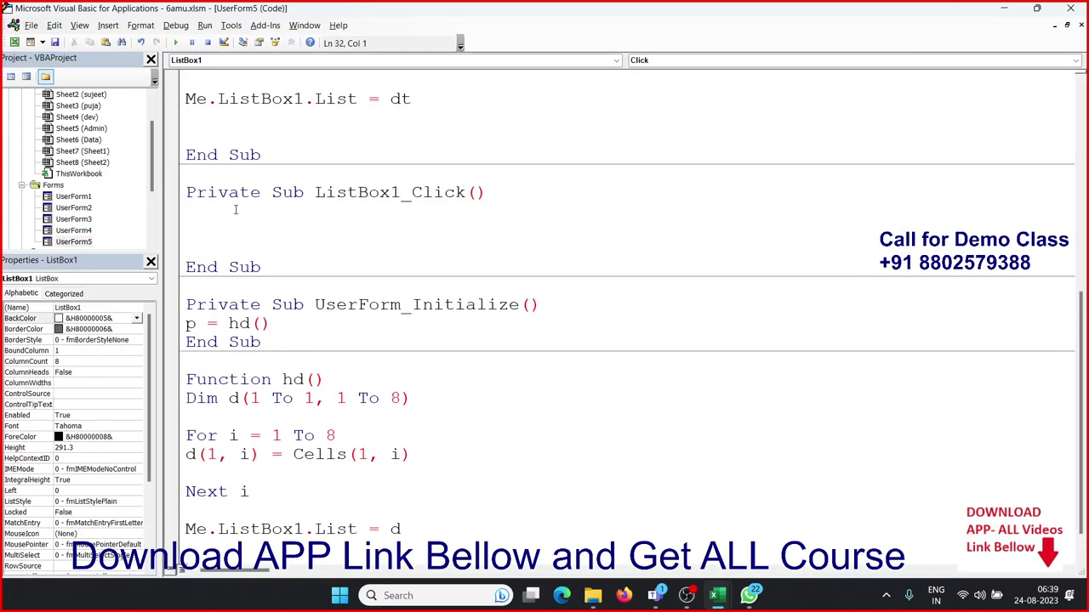
pyautogui.click(235, 210)
pyautogui.click(652, 61)
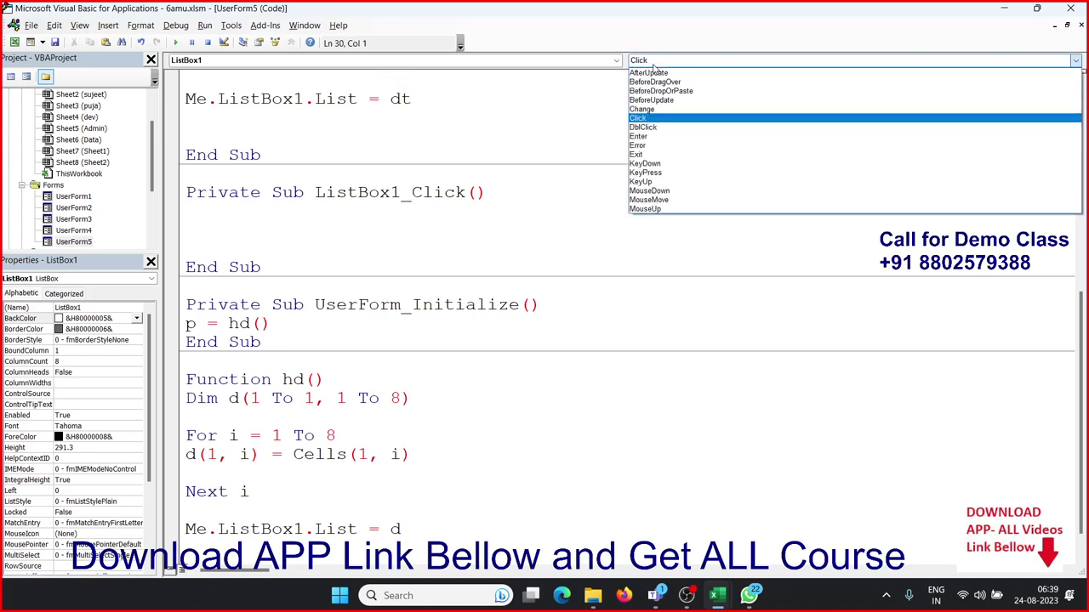
pyautogui.click(659, 130)
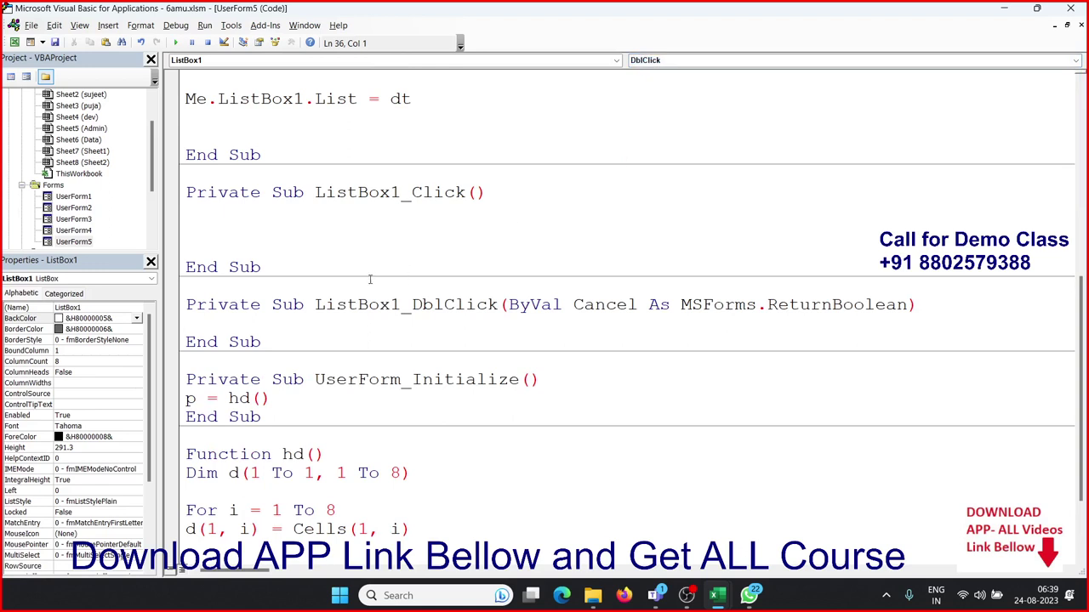
pyautogui.moveTo(271, 267)
pyautogui.mouseDown()
pyautogui.moveTo(226, 264)
pyautogui.moveTo(187, 193)
pyautogui.mouseUp()
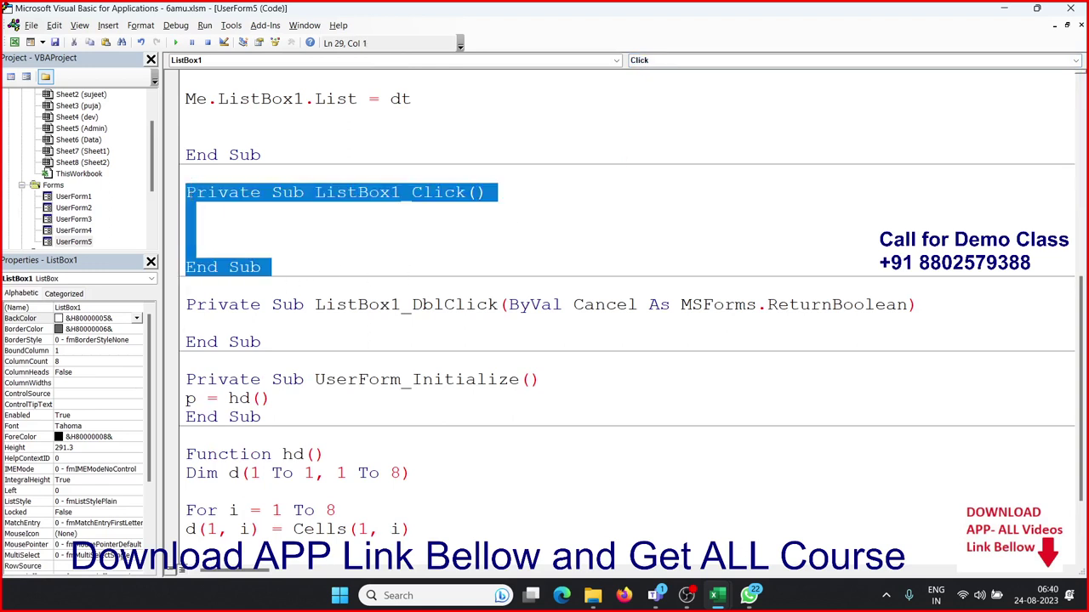
pyautogui.press('Delete')
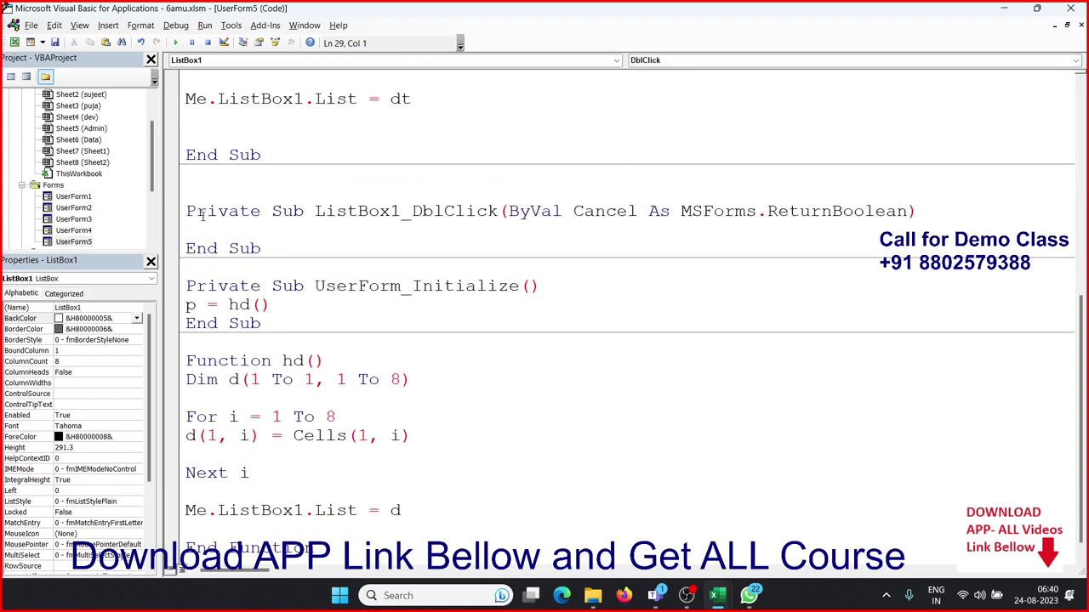
pyautogui.press('Delete')
# Step: Write UserForm2.Show inside the DblClick procedure
pyautogui.click(206, 205)
pyautogui.press('Return')
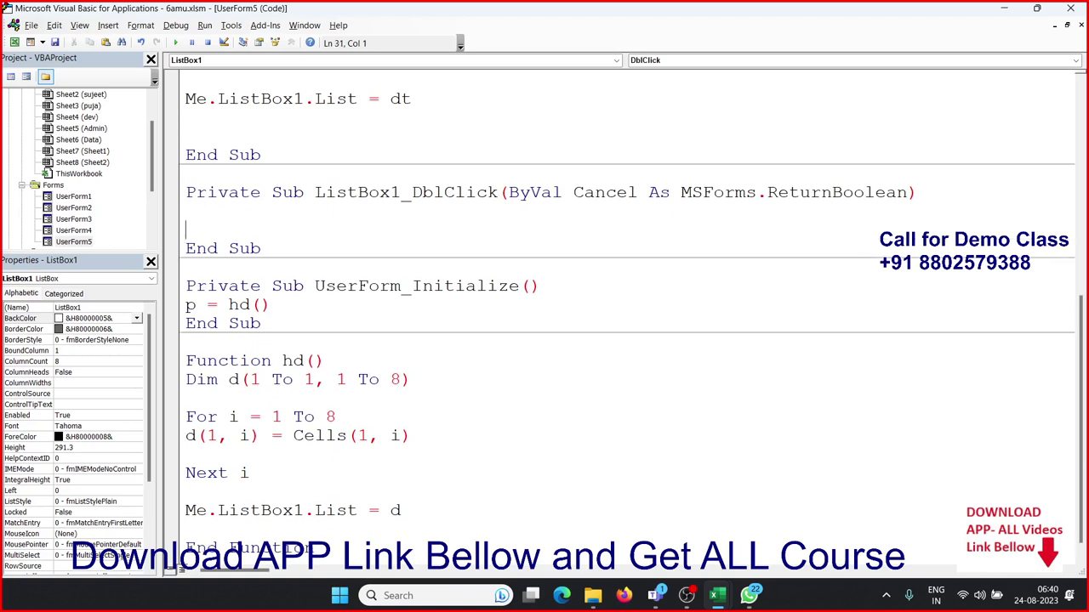
pyautogui.press('Up')
pyautogui.write('u')
pyautogui.write('serfor')
pyautogui.write('m1')
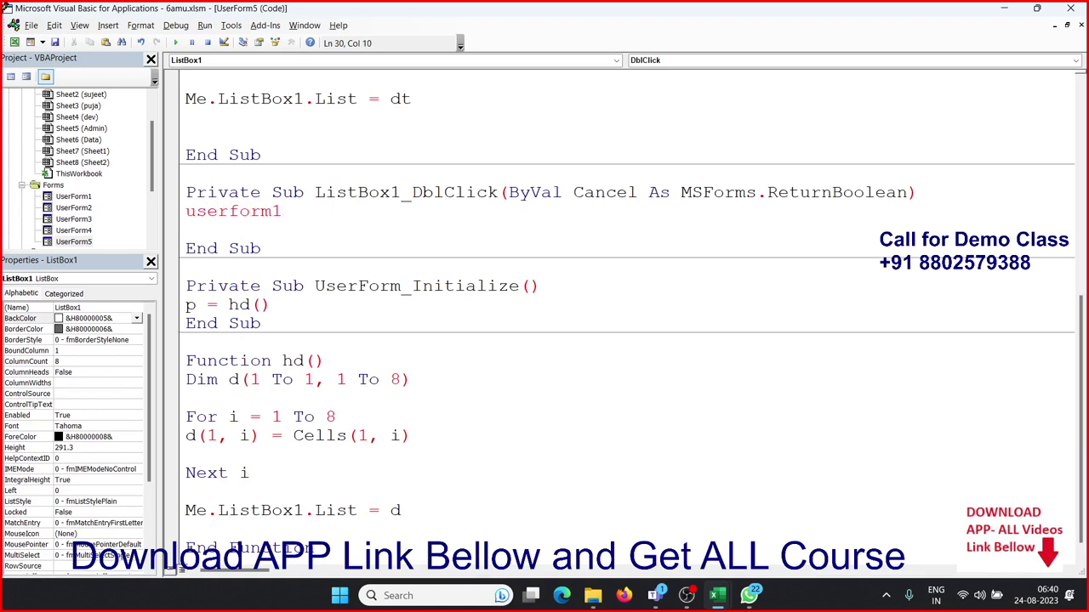
pyautogui.press('BackSpace')
pyautogui.write('2.s')
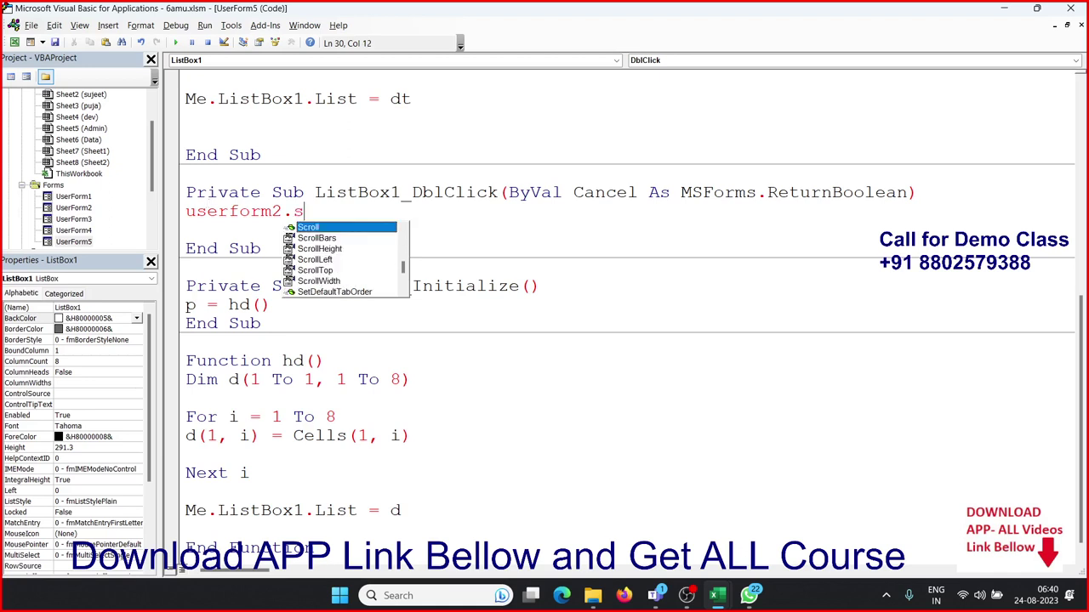
pyautogui.write('hi')
pyautogui.press('Tab')
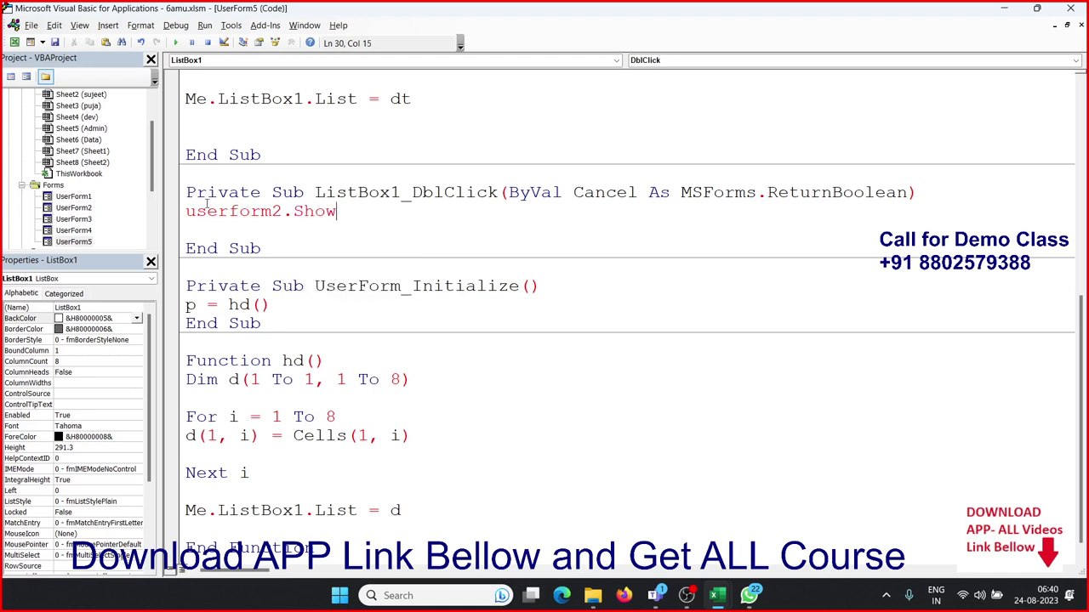
pyautogui.press('Return')
# Step: Add the line UserForm2.TextBox1.Value = UserForm5.ListBox1.Value below it
pyautogui.write('us')
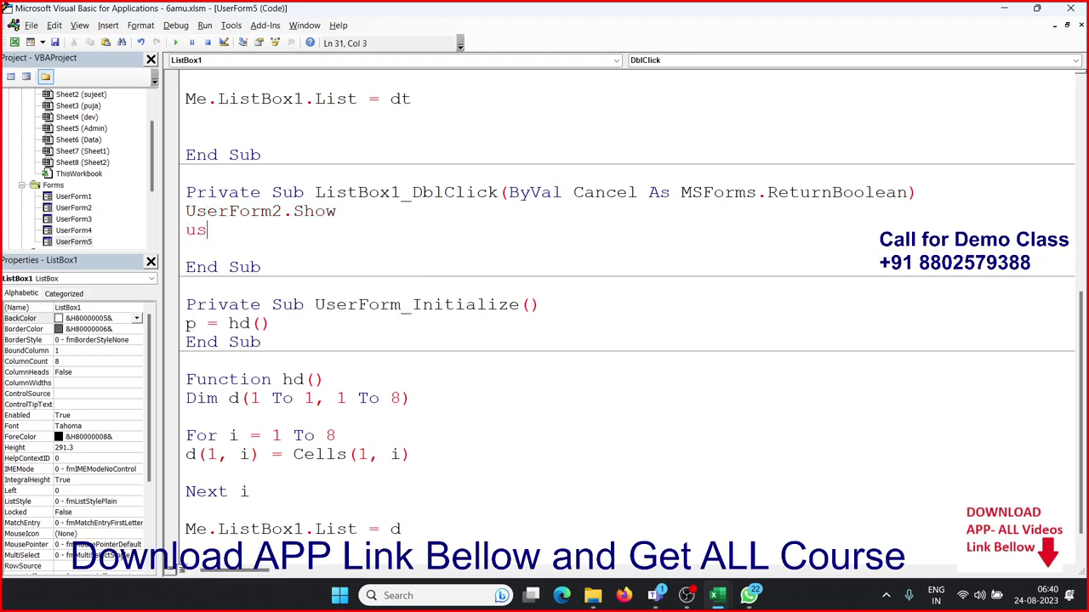
pyautogui.write('erform')
pyautogui.write('2.')
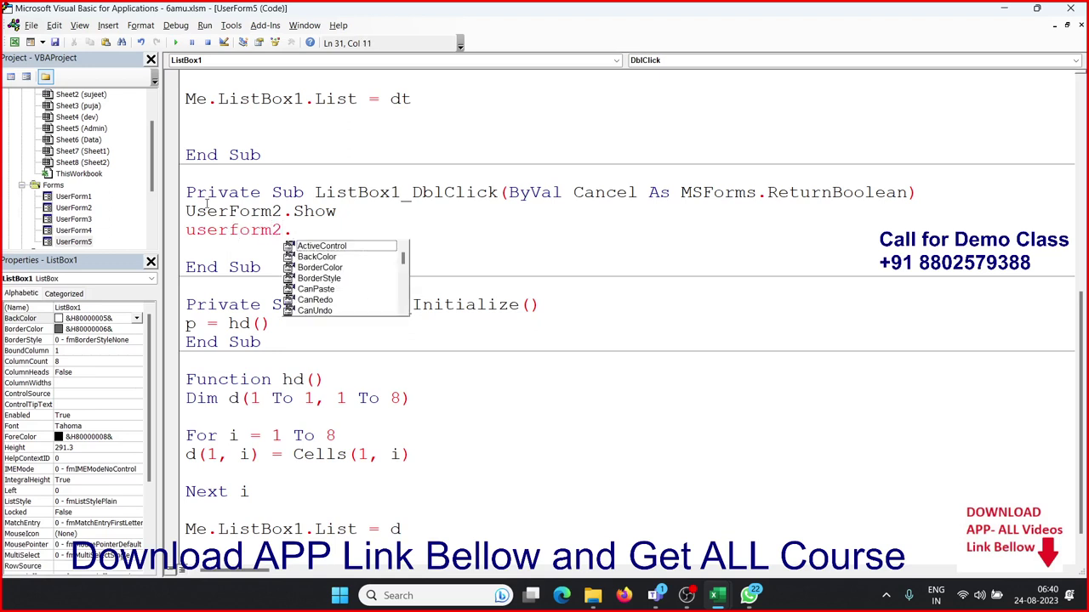
pyautogui.write('te')
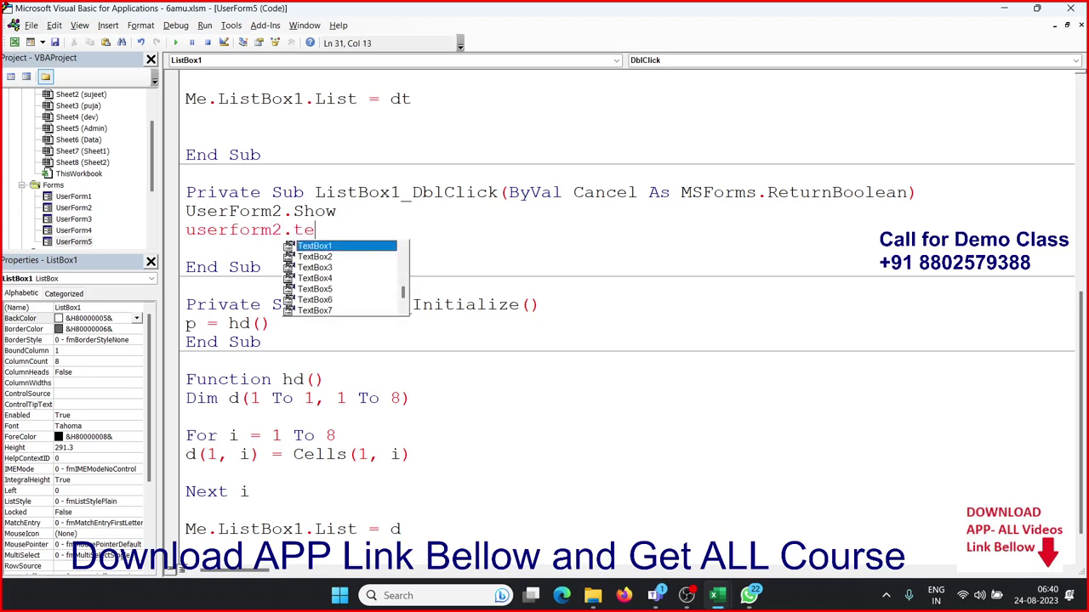
pyautogui.press('Tab')
pyautogui.write('.v')
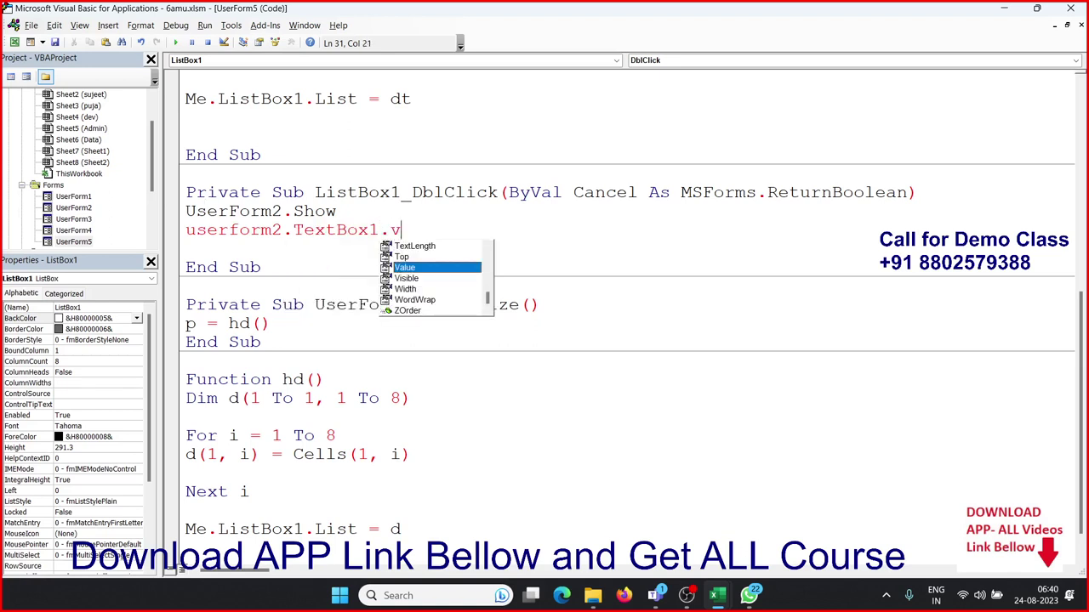
pyautogui.press('Tab')
pyautogui.write('=')
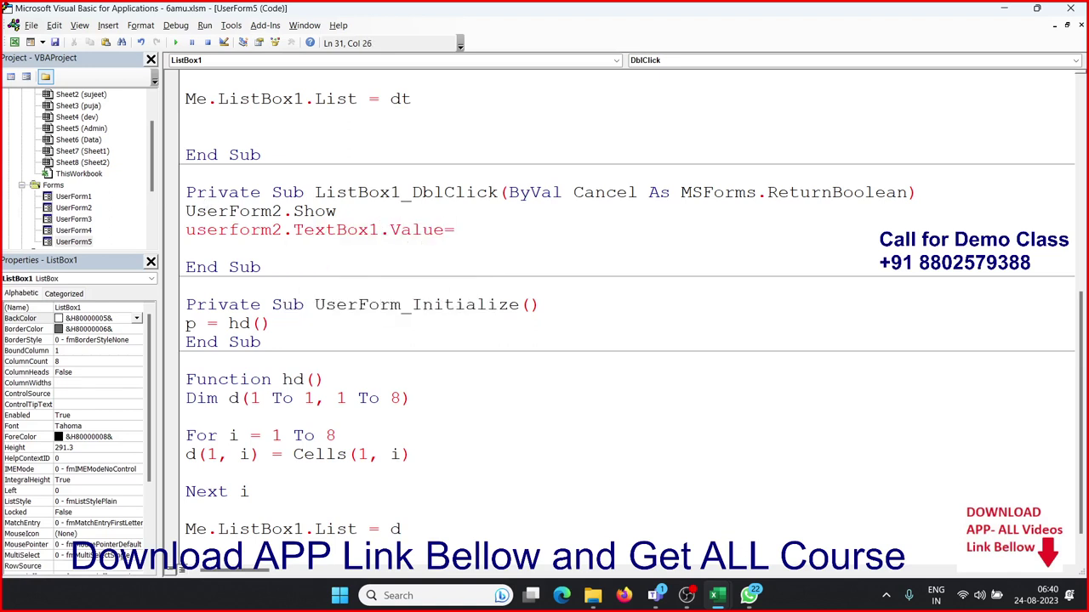
pyautogui.write('user')
pyautogui.write('form')
pyautogui.write('5')
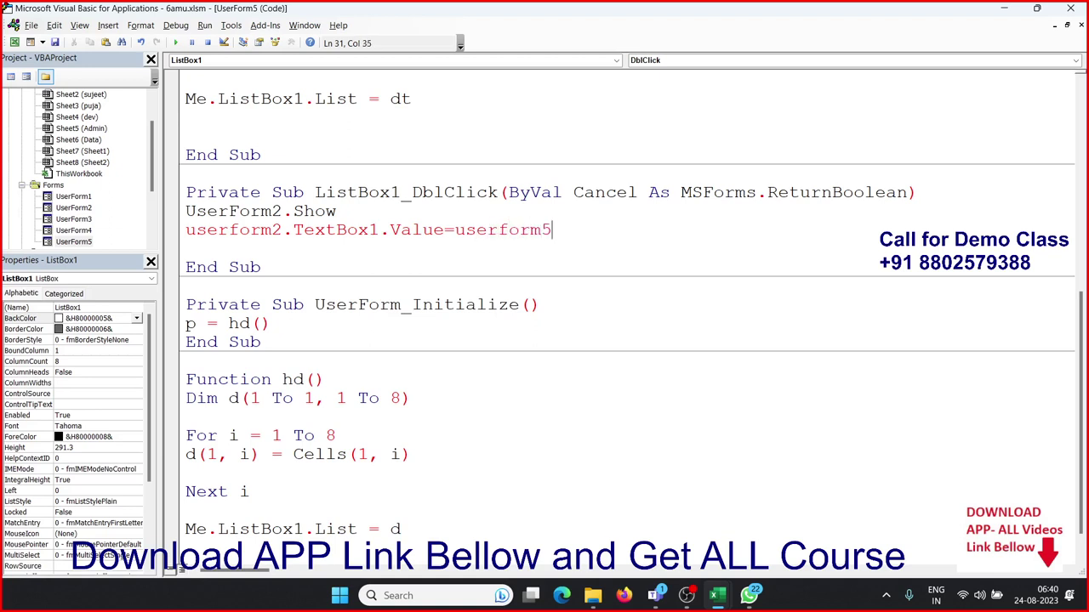
pyautogui.write('.l')
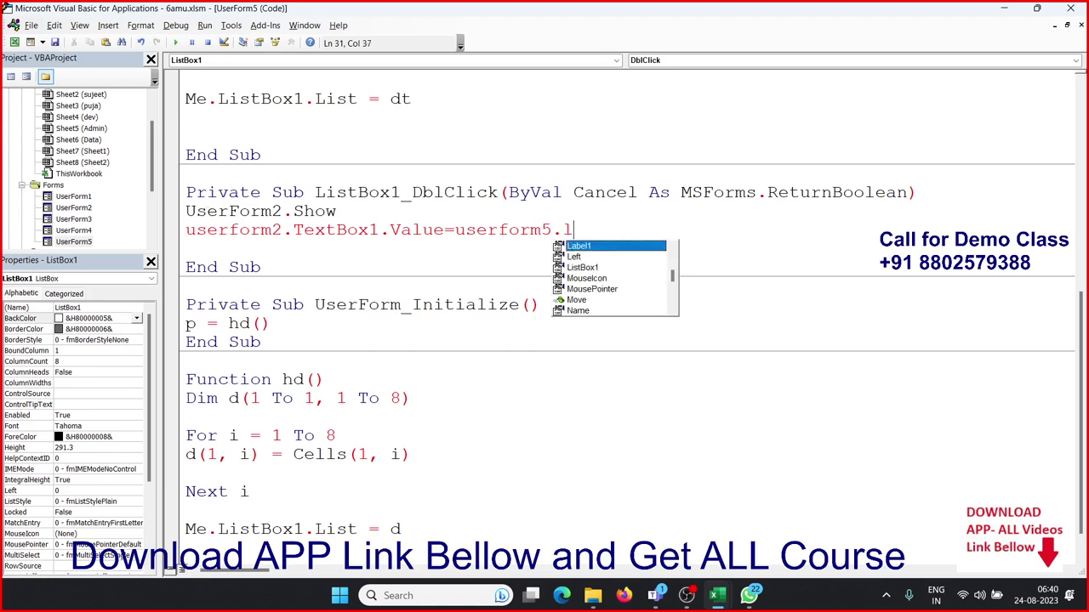
pyautogui.write('i')
pyautogui.press('Tab')
pyautogui.write('.')
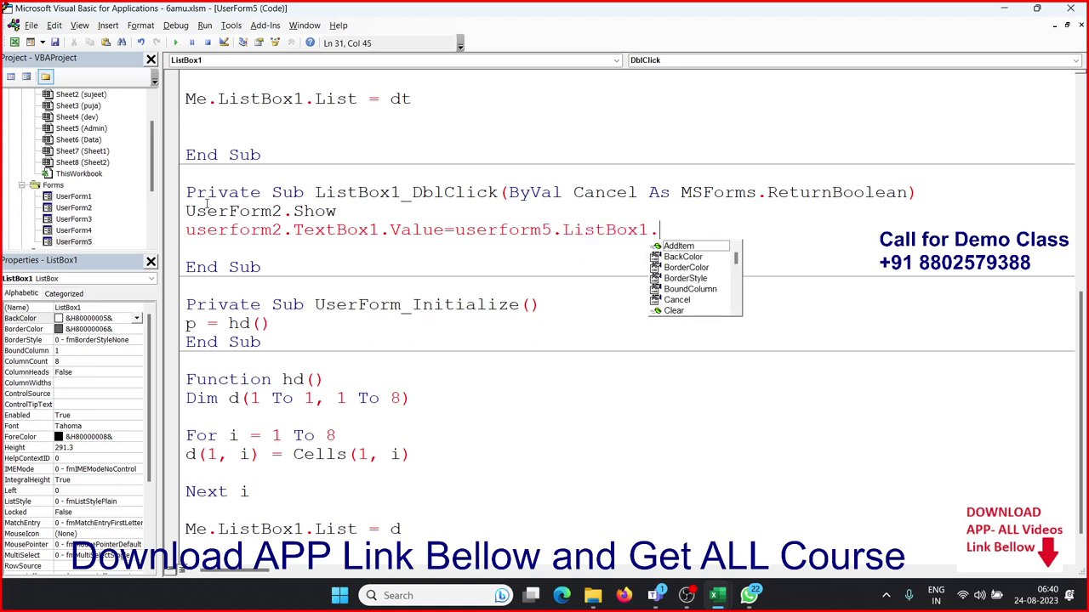
pyautogui.write('v')
pyautogui.press('Tab')
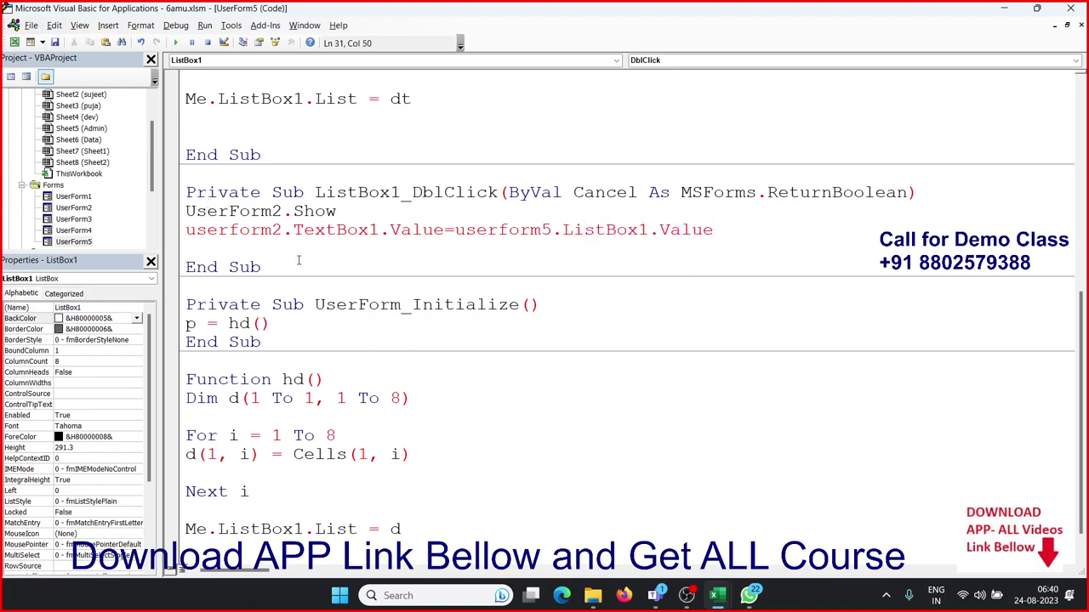
pyautogui.click(297, 283)
pyautogui.click(291, 266)
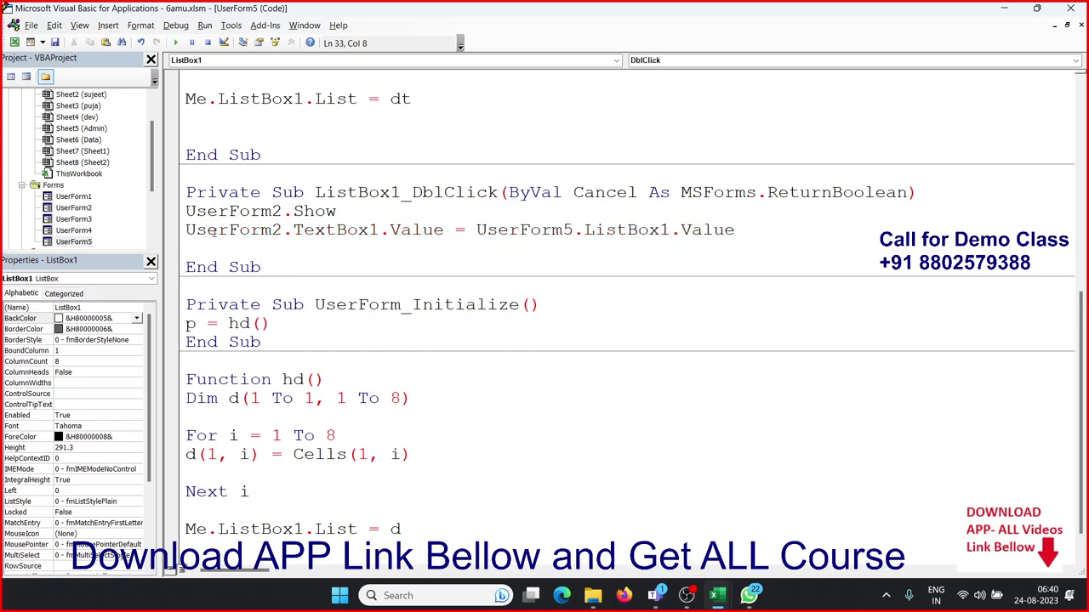
pyautogui.doubleClick(73, 243)
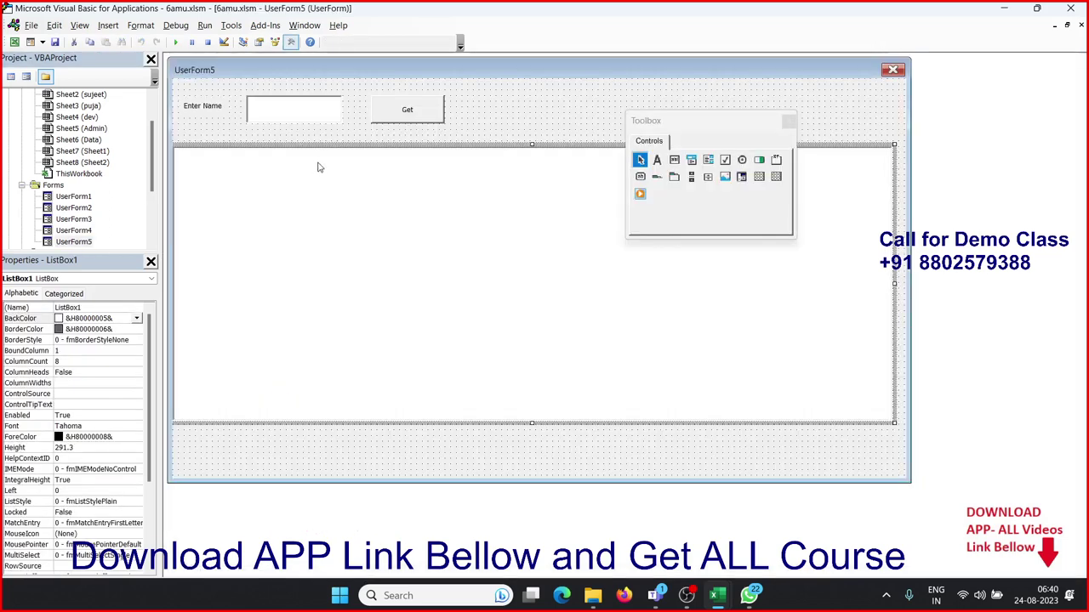
# Step: Run UserForm5, list the records for Om, and double-click the ID 19 row
pyautogui.click(510, 134)
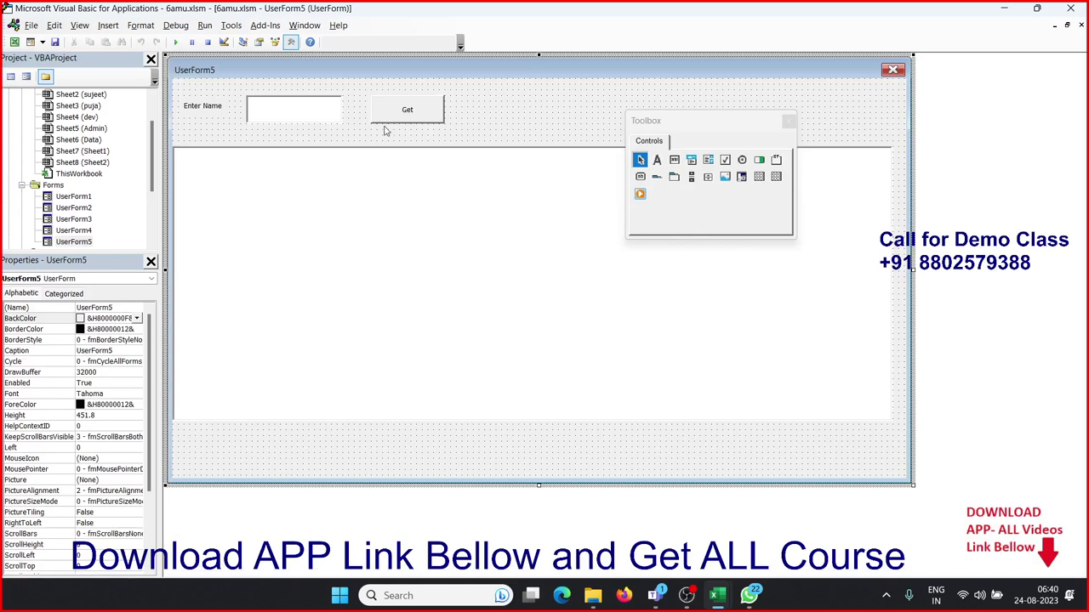
pyautogui.click(175, 42)
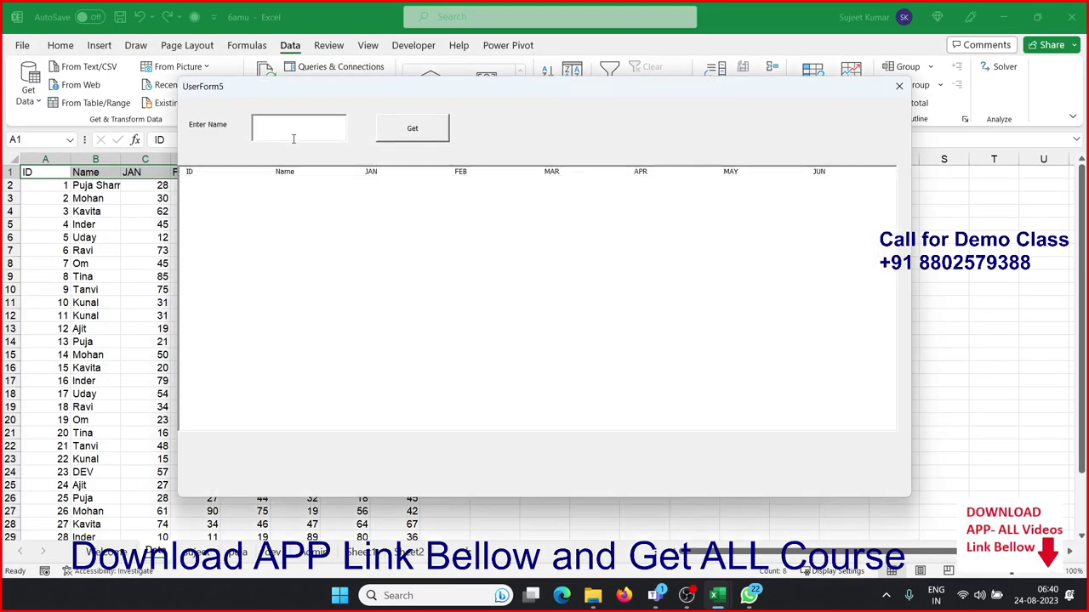
pyautogui.write('Om')
pyautogui.click(411, 136)
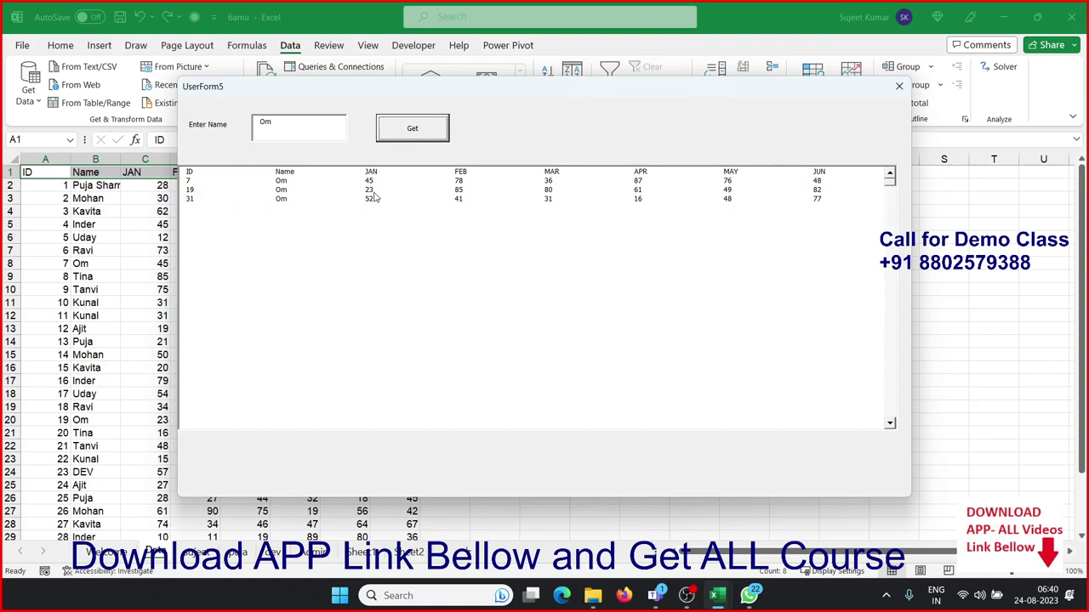
pyautogui.click(372, 190)
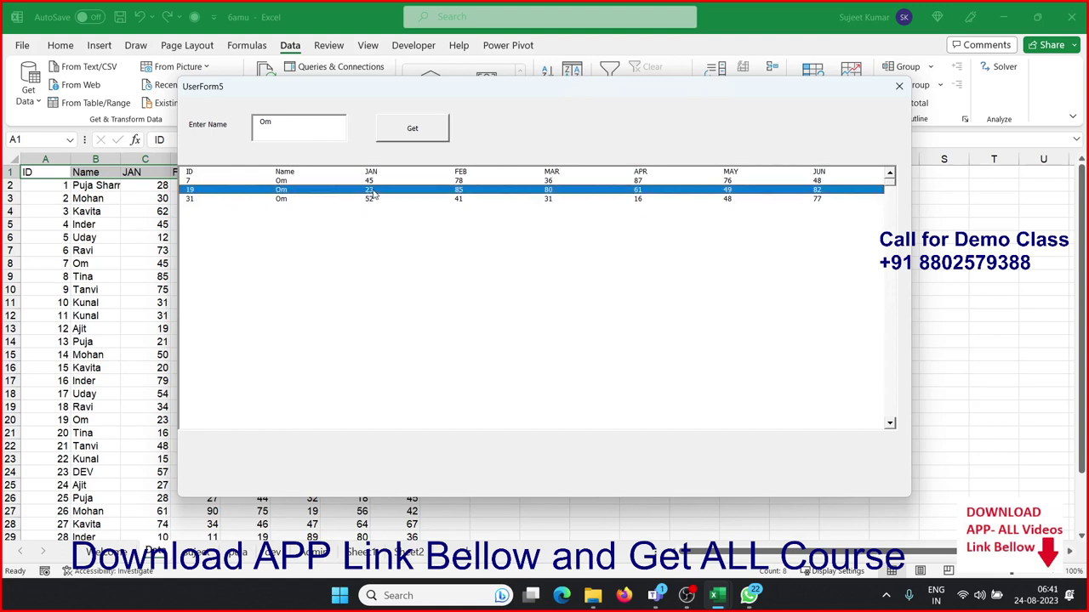
pyautogui.doubleClick(372, 194)
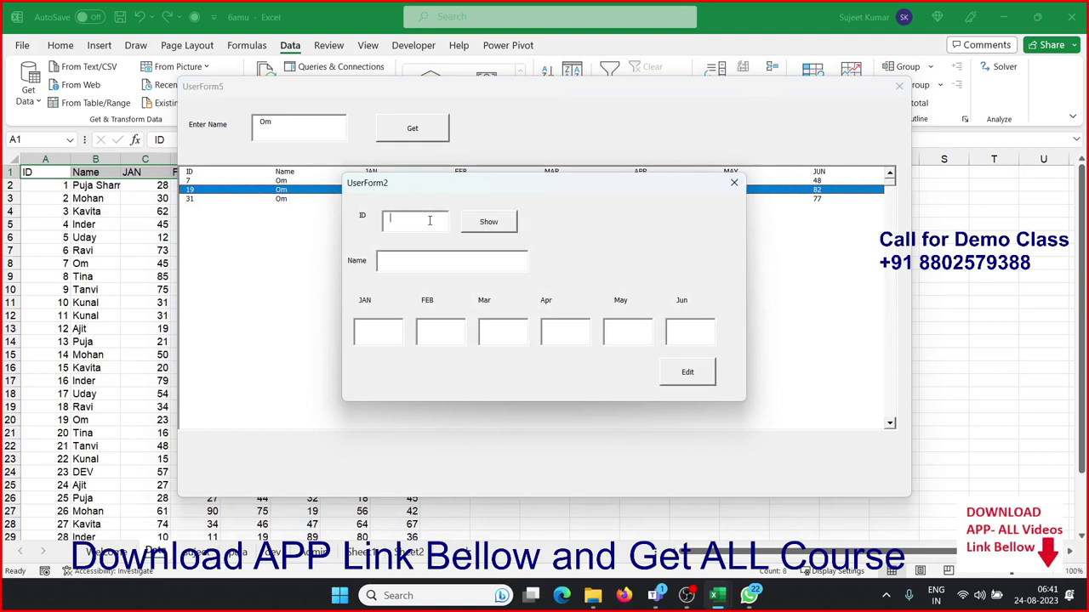
# Step: Enter ID 19 in UserForm2, load the record, then close both forms
pyautogui.write('19')
pyautogui.click(487, 225)
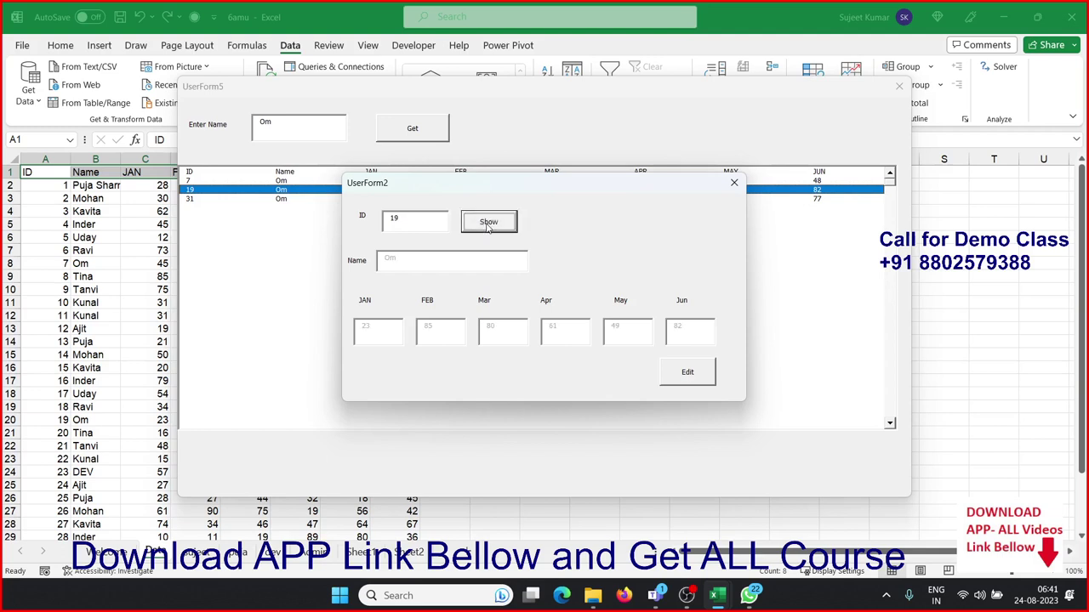
pyautogui.click(734, 184)
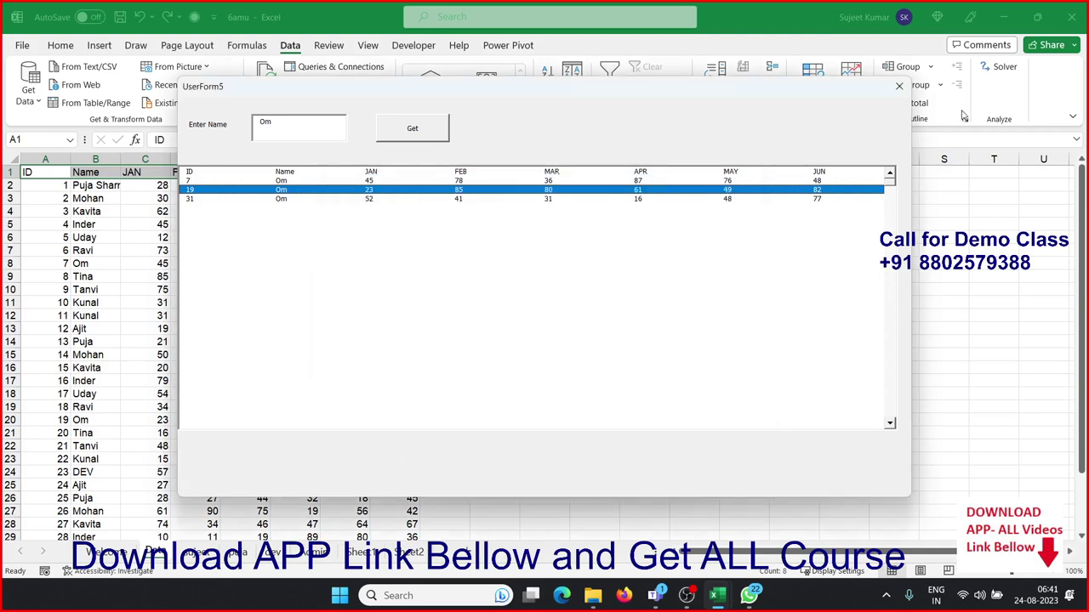
pyautogui.click(899, 86)
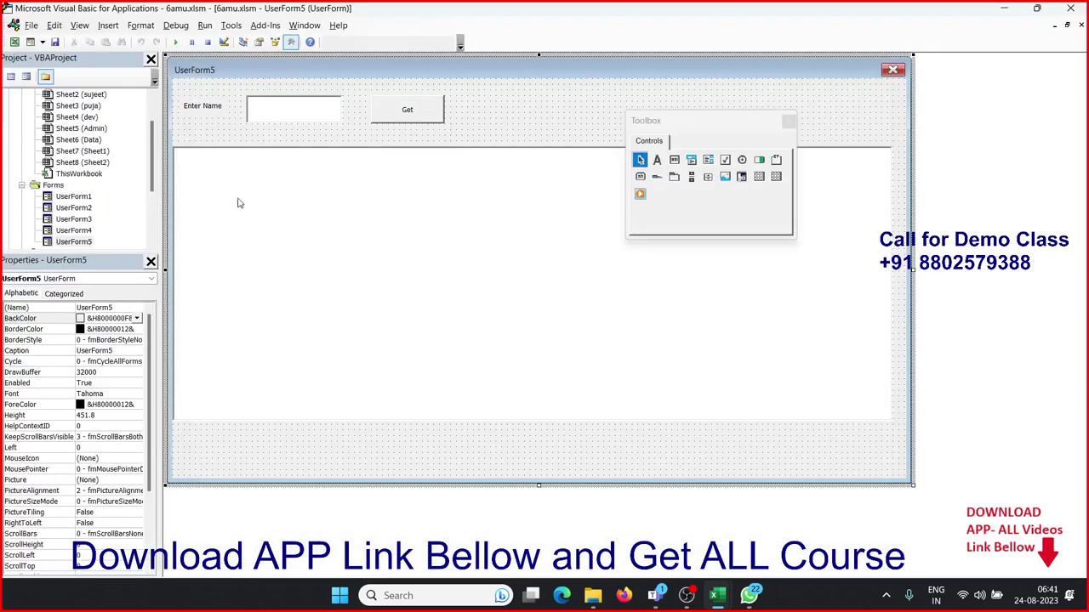
# Step: Open the results list's double-click code and review the TextBox1 assignment line
pyautogui.click(313, 189)
pyautogui.doubleClick(313, 189)
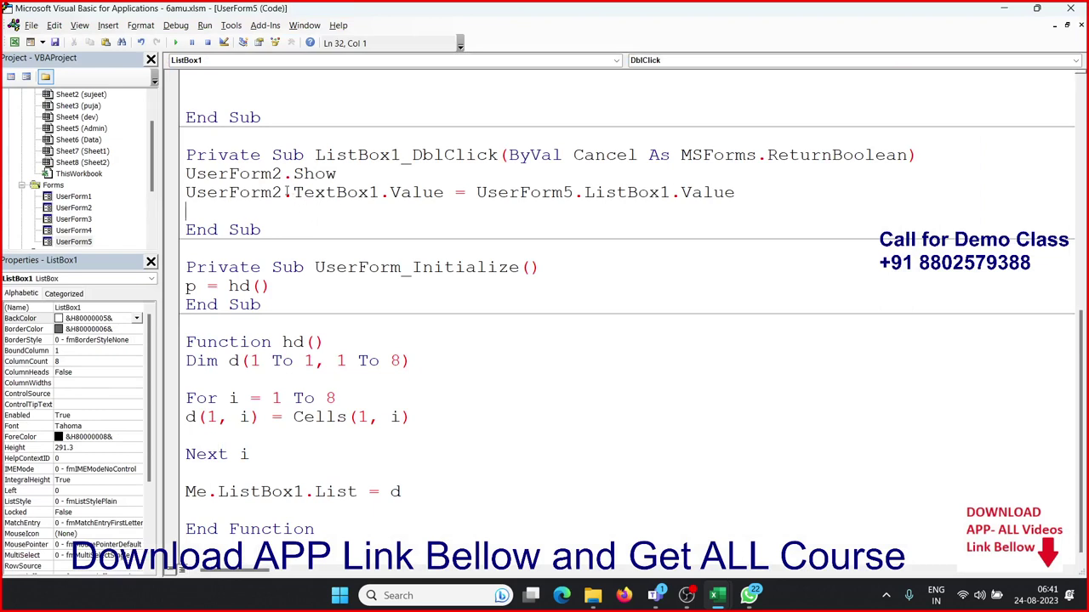
pyautogui.doubleClick(272, 192)
pyautogui.click(289, 174)
pyautogui.doubleClick(300, 193)
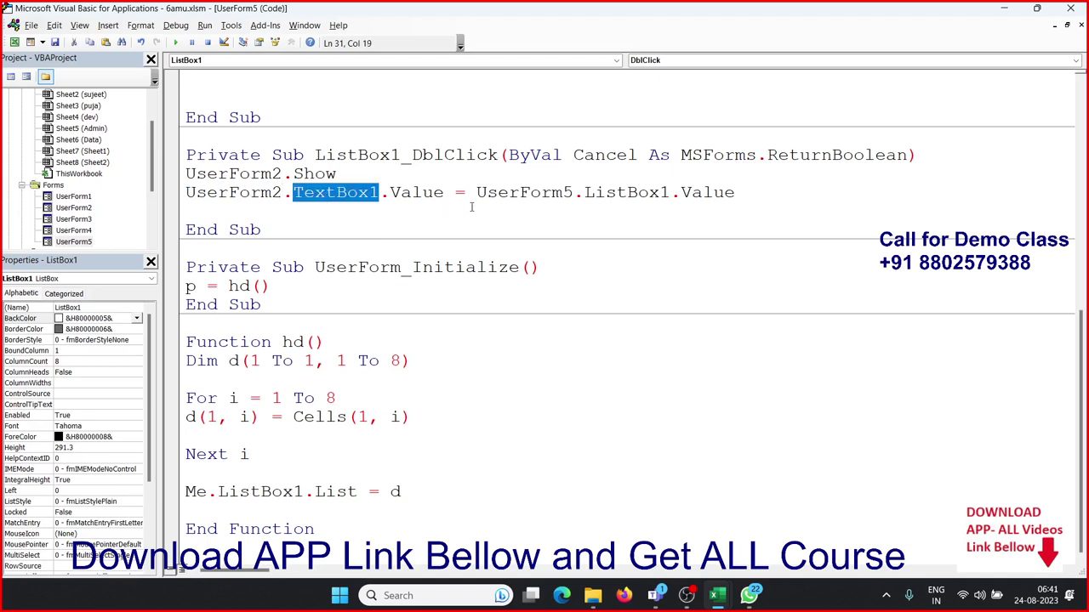
pyautogui.doubleClick(502, 194)
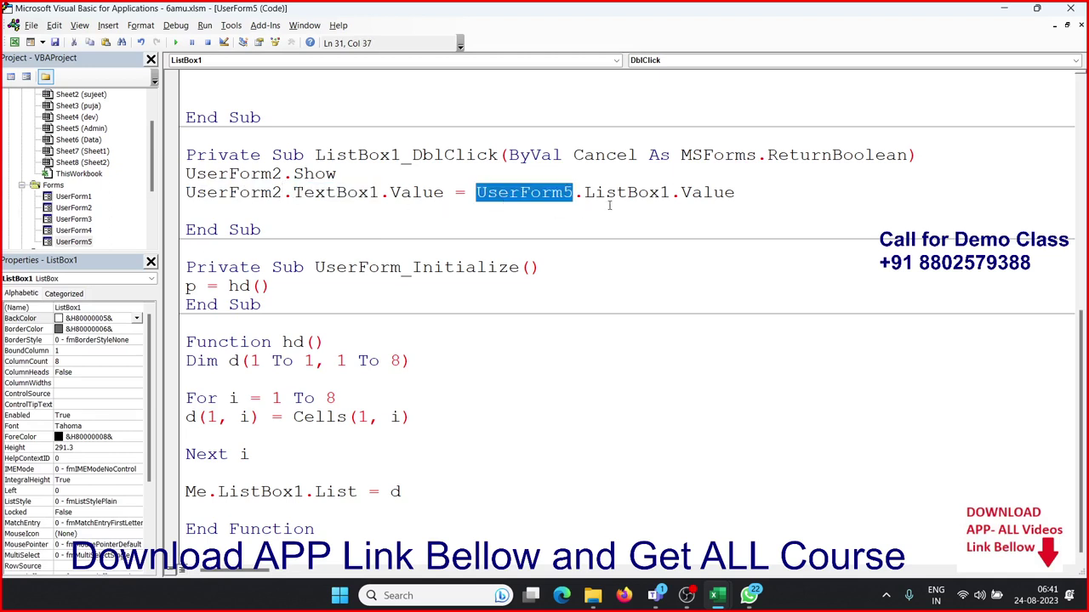
pyautogui.click(672, 194)
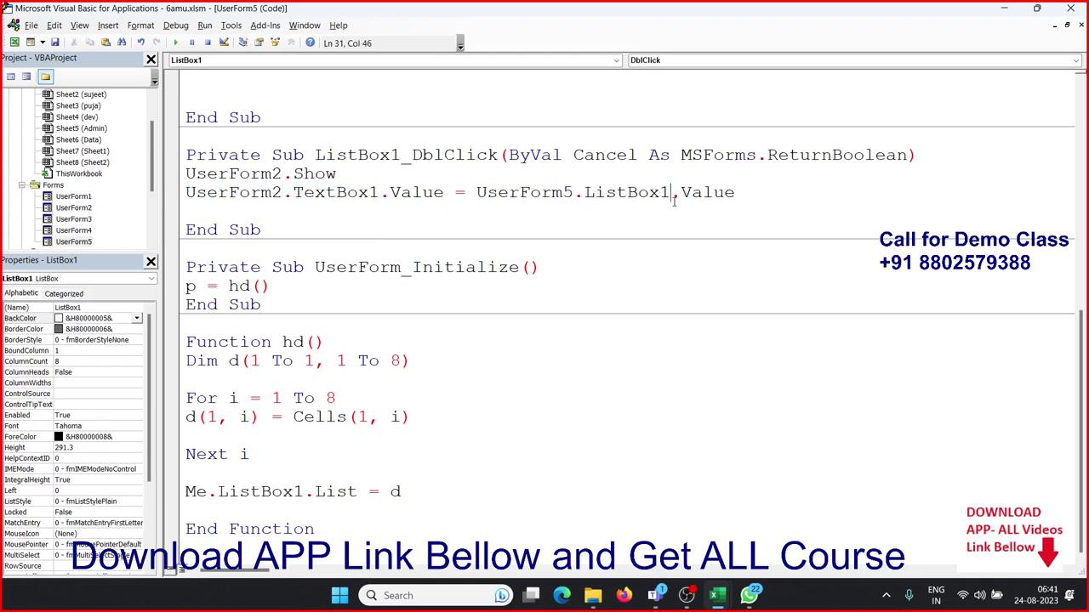
# Step: Declare 'Dim id As Long' above the UserForm2.Show line
pyautogui.click(195, 173)
pyautogui.press('Left')
pyautogui.press('Return')
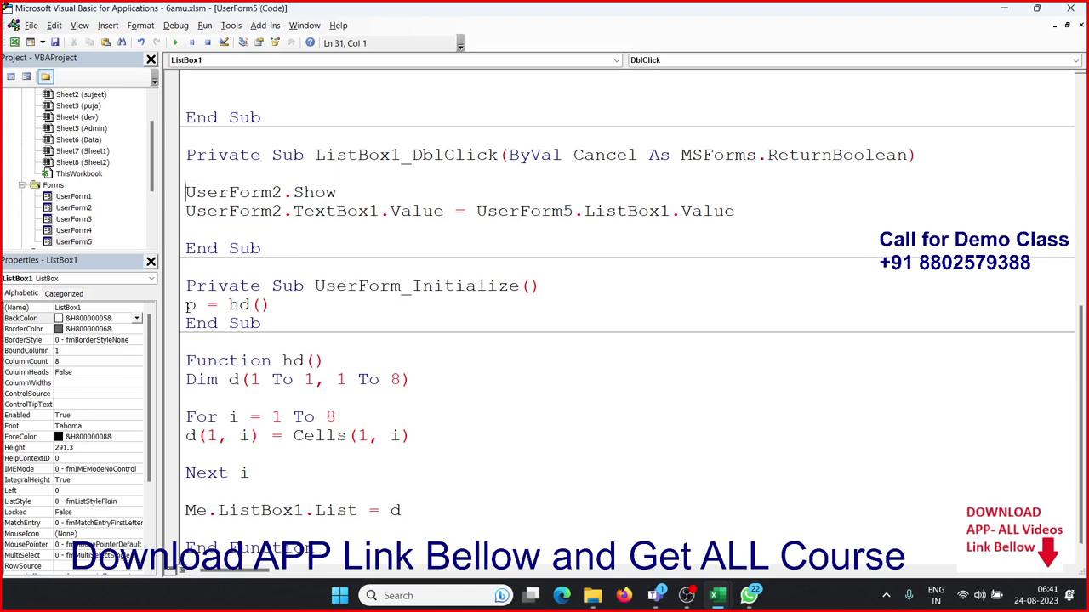
pyautogui.press('Up')
pyautogui.write('dim ')
pyautogui.write('id ')
pyautogui.write('as ')
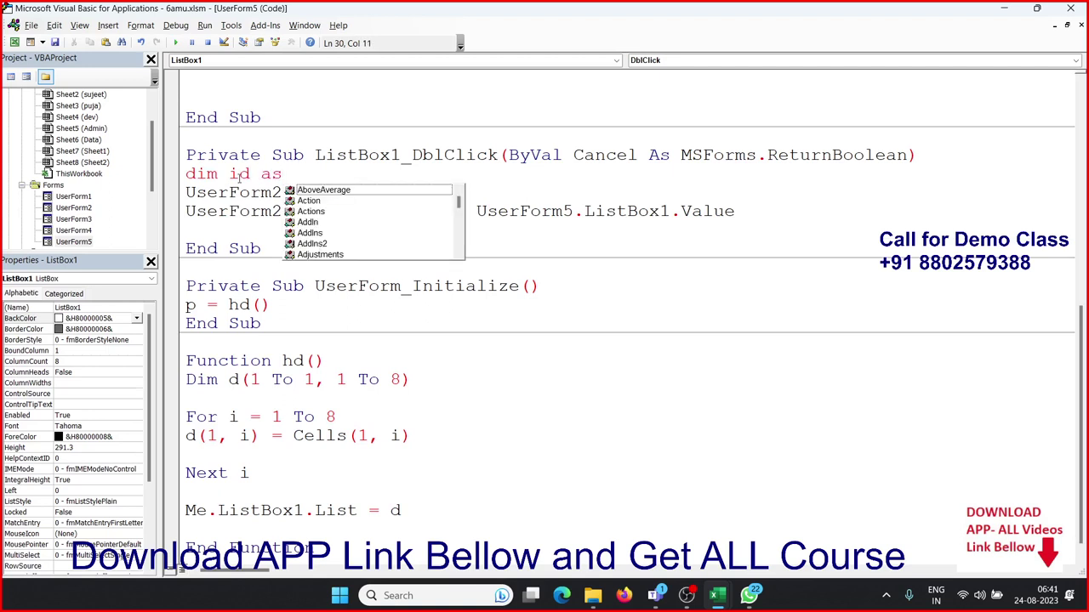
pyautogui.write('lo')
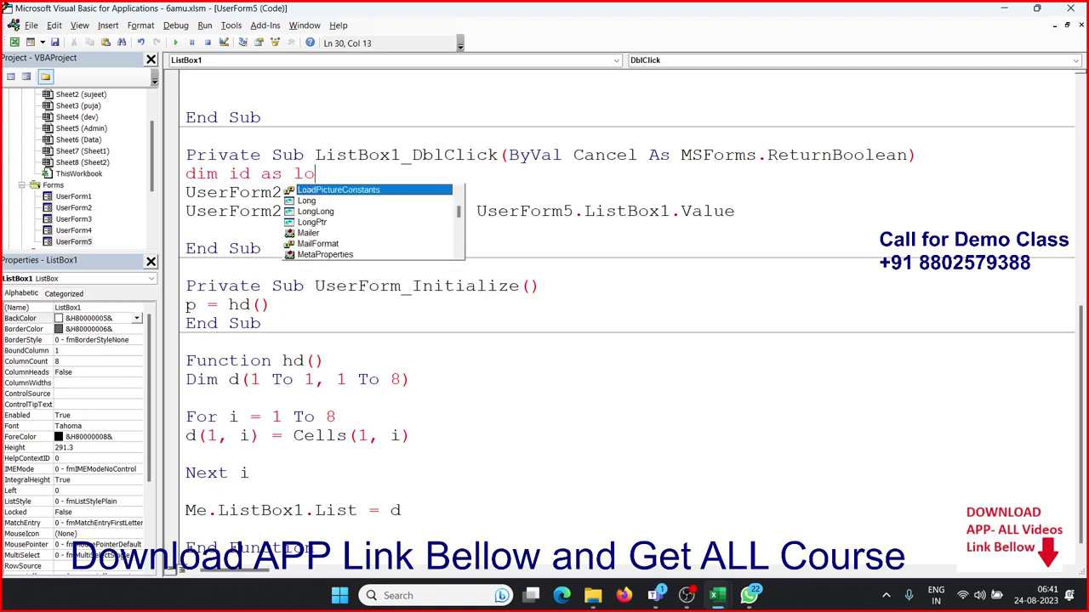
pyautogui.write('ng')
pyautogui.press('Return')
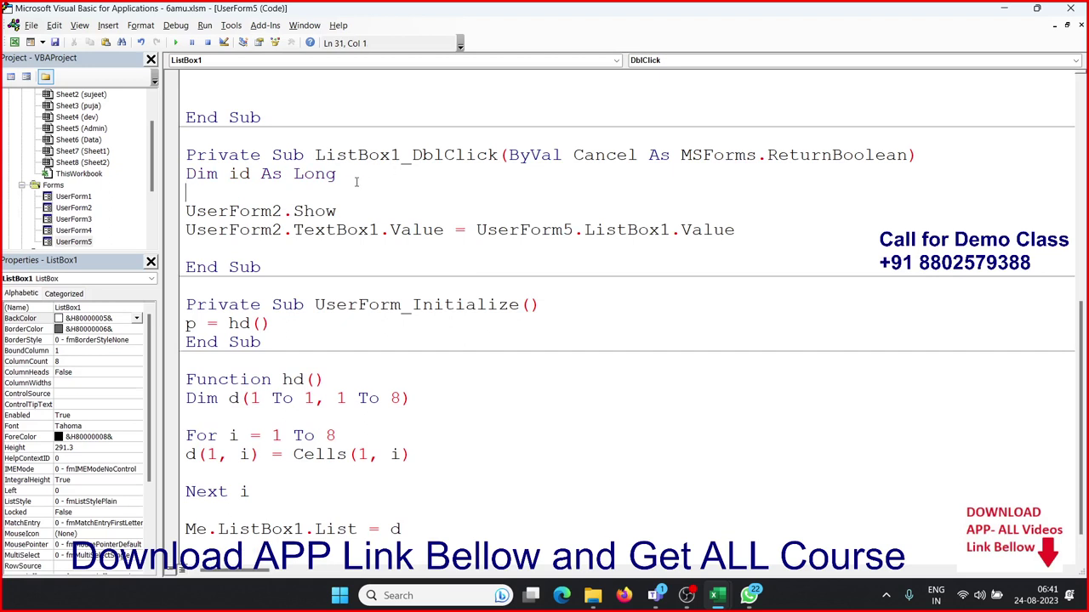
# Step: Assign id = UserForm5.ListBox1.Value, moving the expression from the TextBox1 line
pyautogui.write('id')
pyautogui.write('=')
pyautogui.click(517, 279)
pyautogui.click(525, 353)
pyautogui.moveTo(476, 230); pyautogui.dragTo(735, 230)
pyautogui.hotkey('ctrl', 'c')
pyautogui.press('BackSpace')
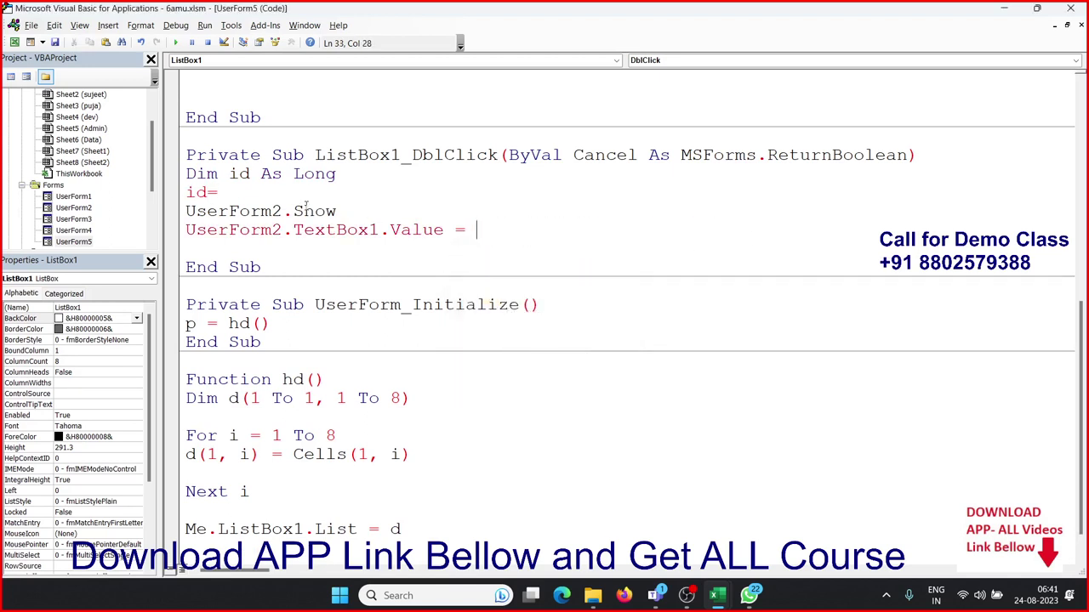
pyautogui.click(291, 202)
pyautogui.click(514, 356)
pyautogui.click(236, 194)
pyautogui.hotkey('ctrl', 'v')
# Step: Make the TextBox1 line read UserForm2.TextBox1.Value = id
pyautogui.click(474, 230)
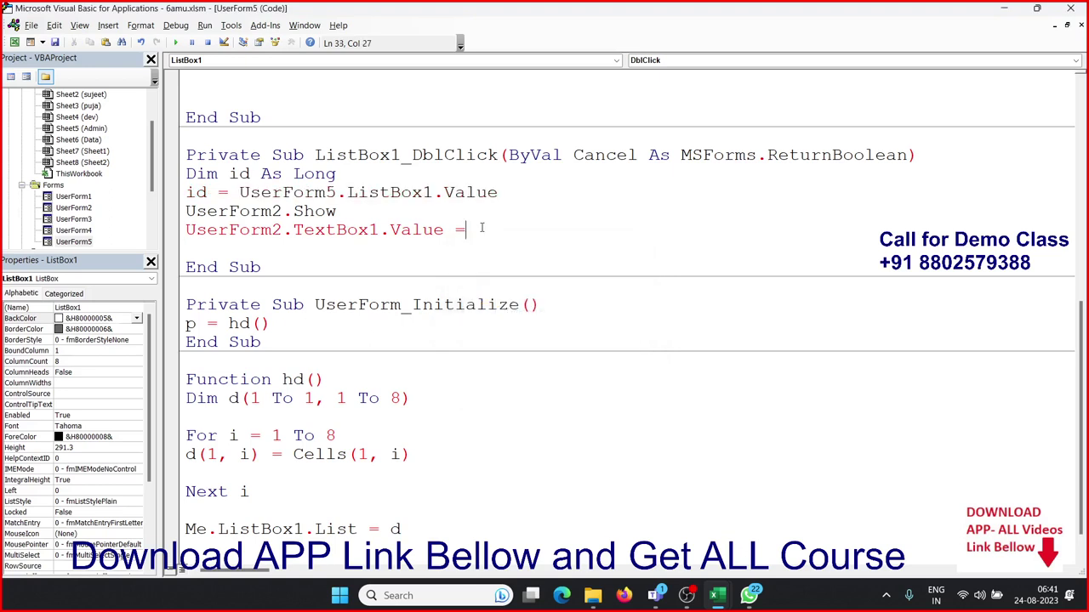
pyautogui.write('id')
pyautogui.click(471, 261)
pyautogui.click(325, 229)
# Step: Check UserForm2's ID text box, then run UserForm5 from its design
pyautogui.doubleClick(72, 209)
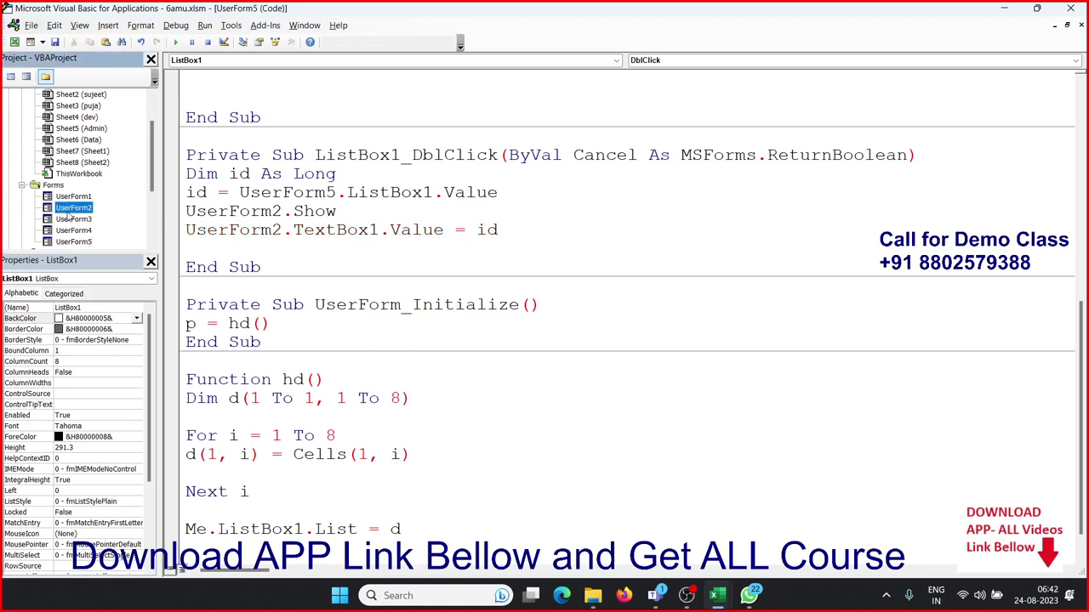
pyautogui.click(227, 114)
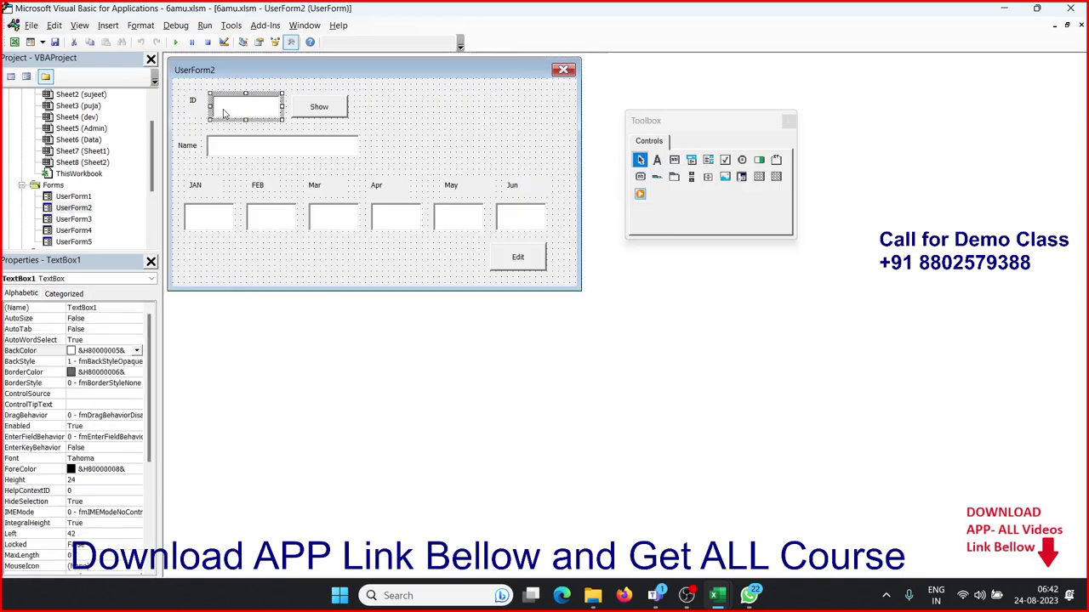
pyautogui.click(85, 243)
pyautogui.doubleClick(85, 244)
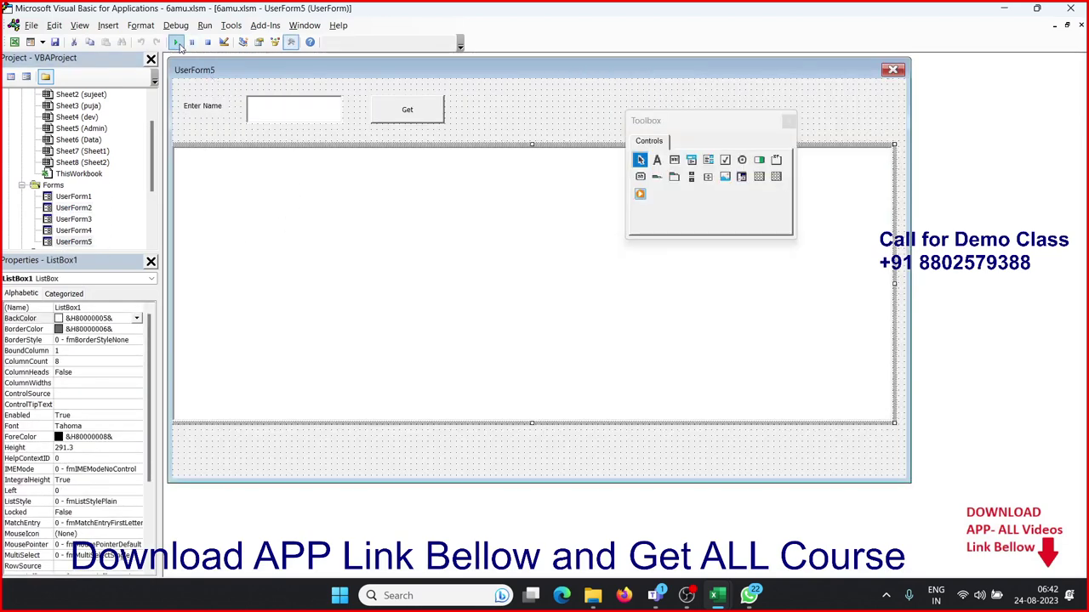
pyautogui.click(176, 42)
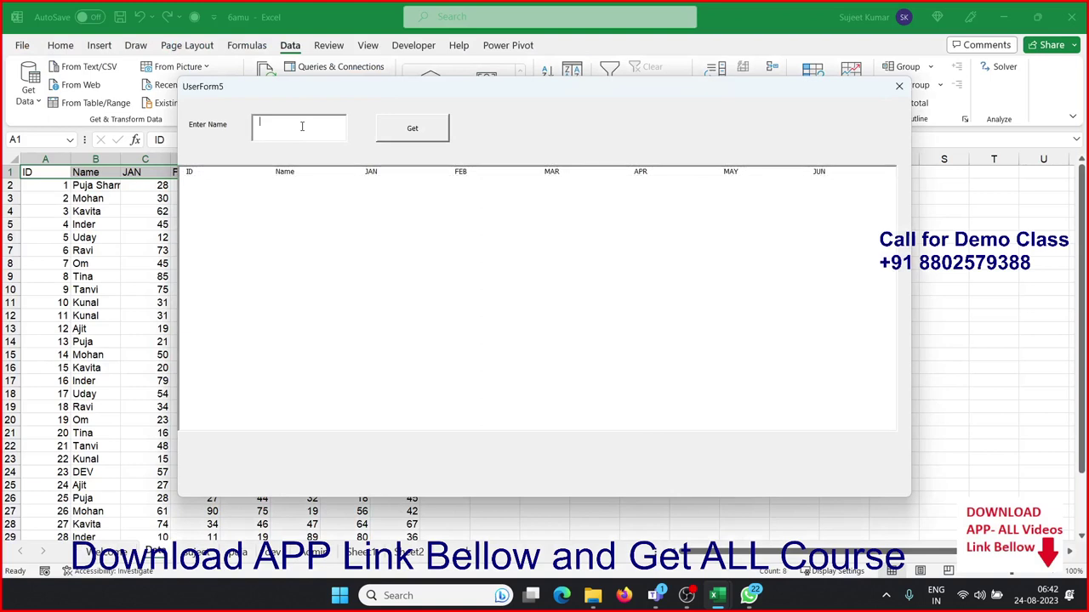
# Step: Search for Om and double-click the ID 19 row to open UserForm2
pyautogui.write('Om')
pyautogui.click(422, 136)
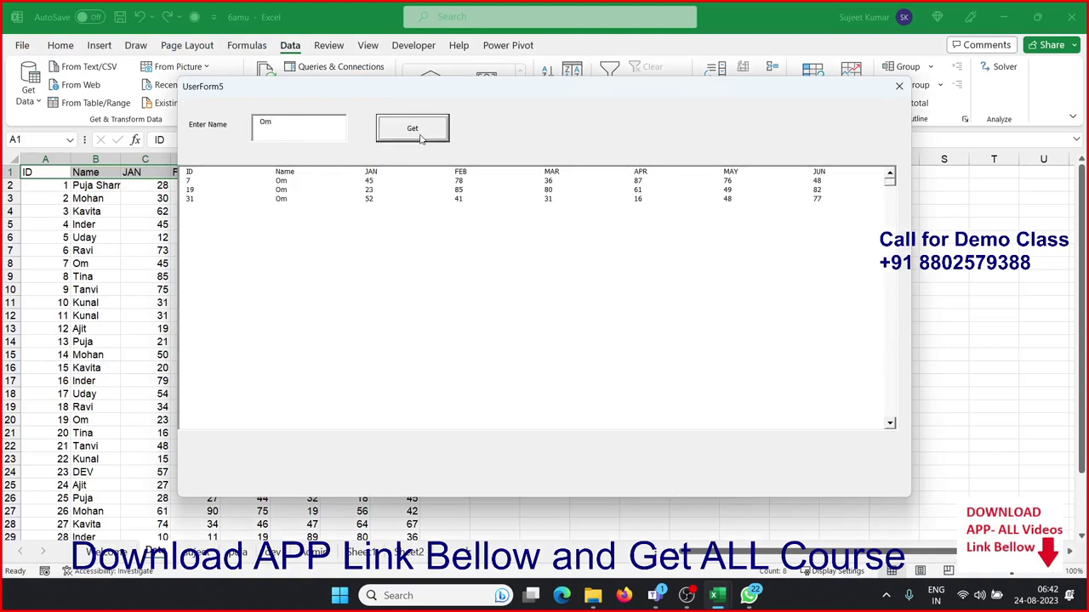
pyautogui.click(280, 190)
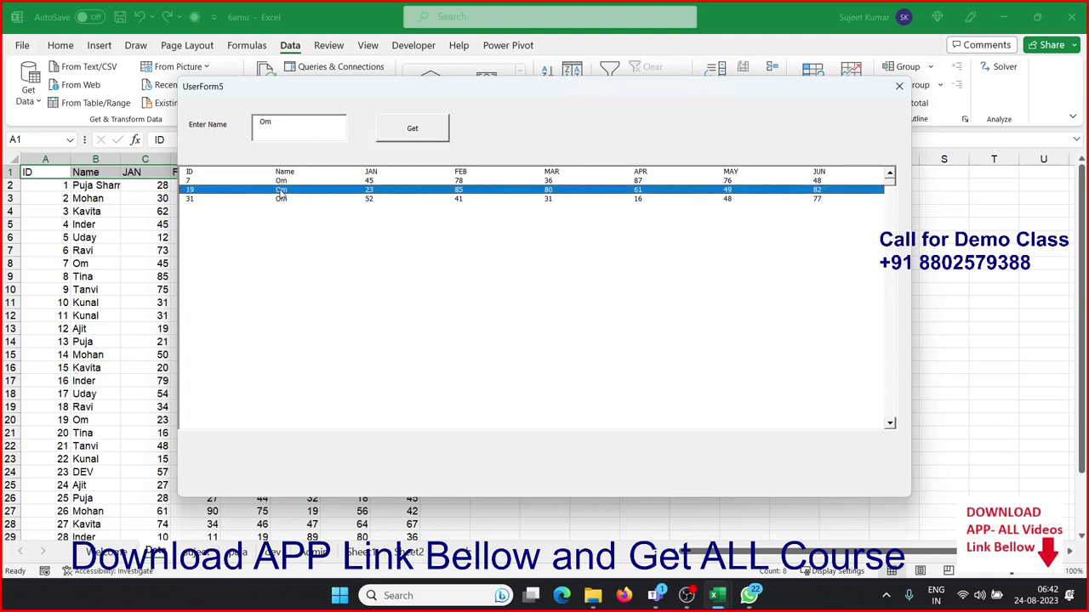
pyautogui.doubleClick(279, 191)
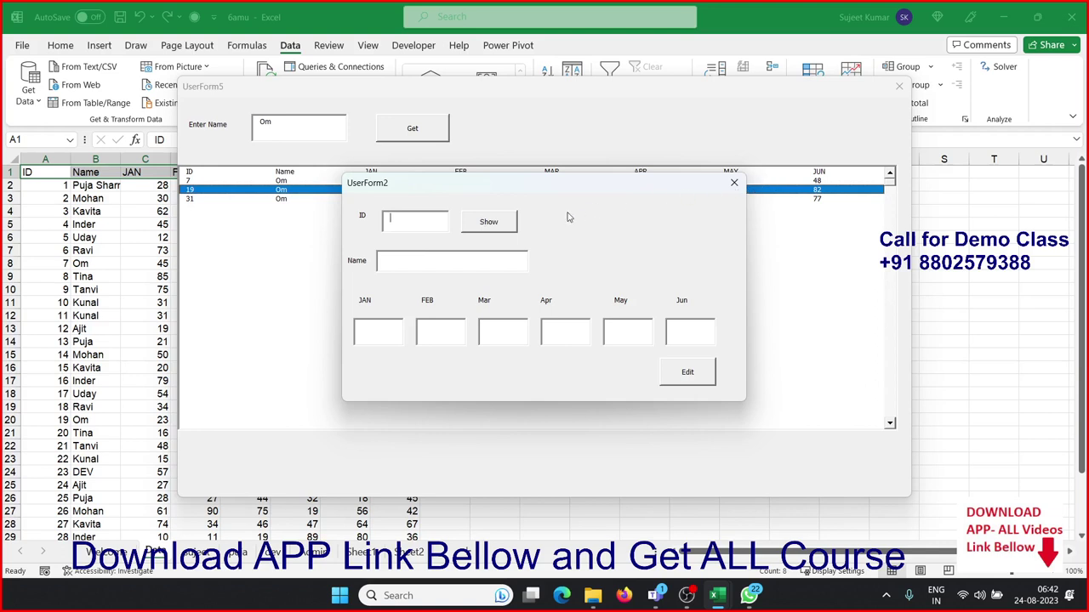
# Step: Try Show with the ID box empty, then close UserForm2 and the search form
pyautogui.click(490, 223)
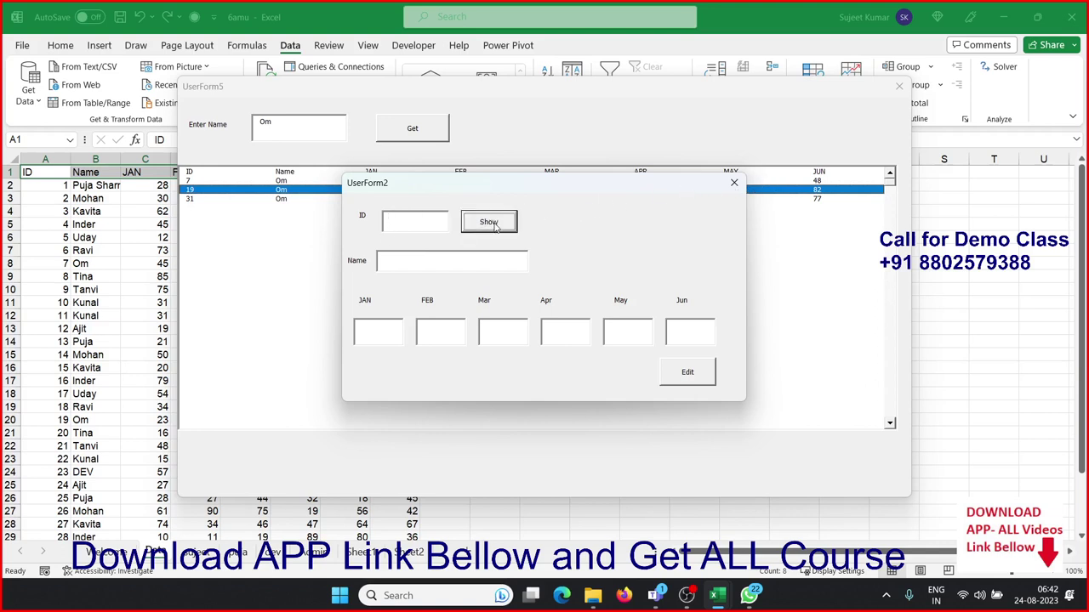
pyautogui.click(733, 185)
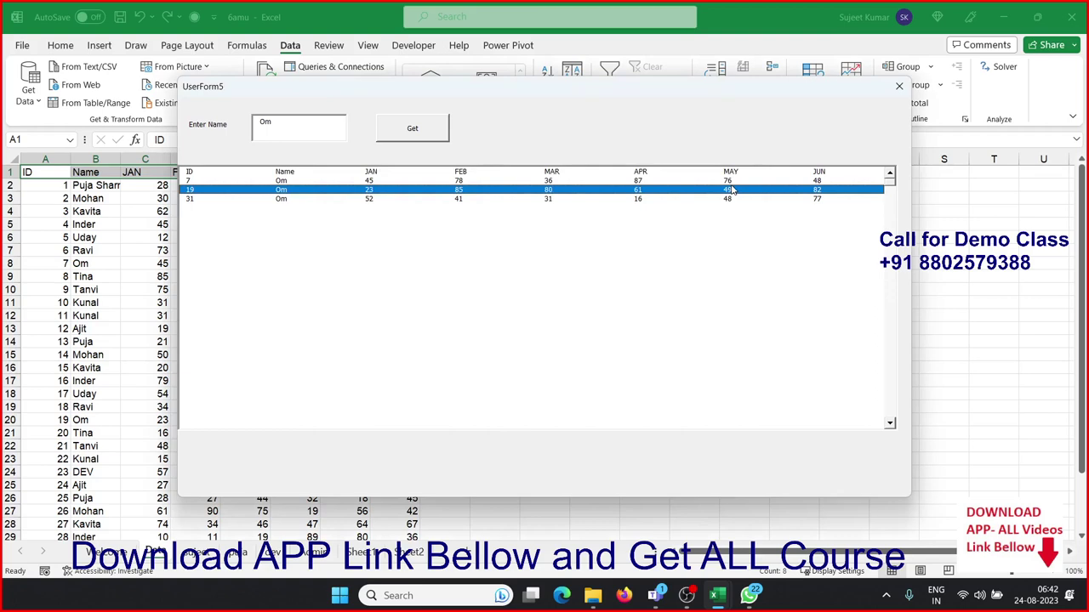
pyautogui.click(898, 86)
pyautogui.click(294, 114)
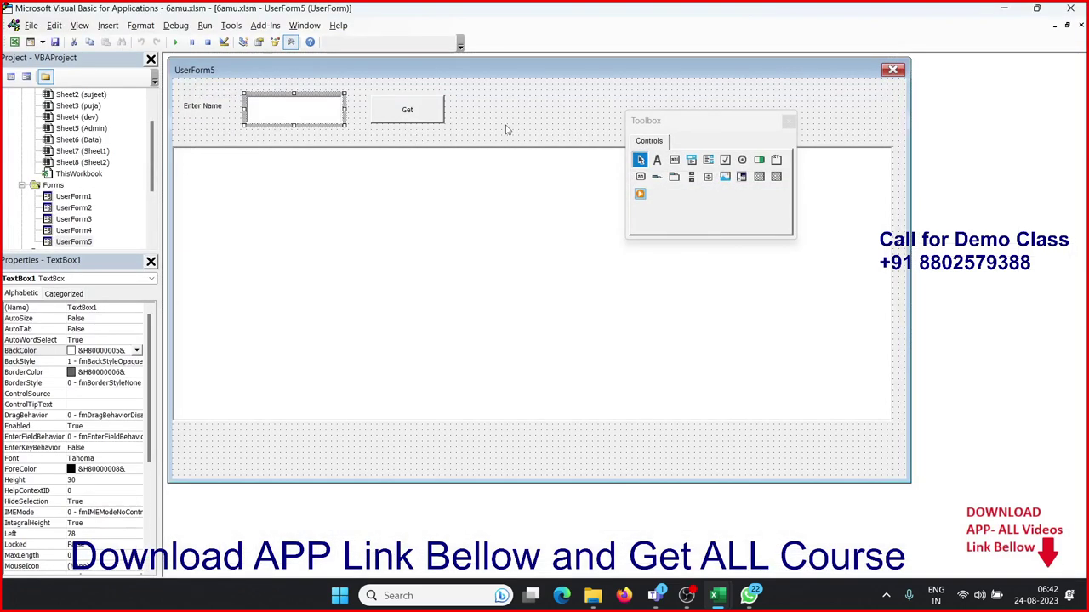
# Step: Open UserForm5's code and inspect the TextBox1.Value = id assignment
pyautogui.click(506, 130)
pyautogui.click(322, 118)
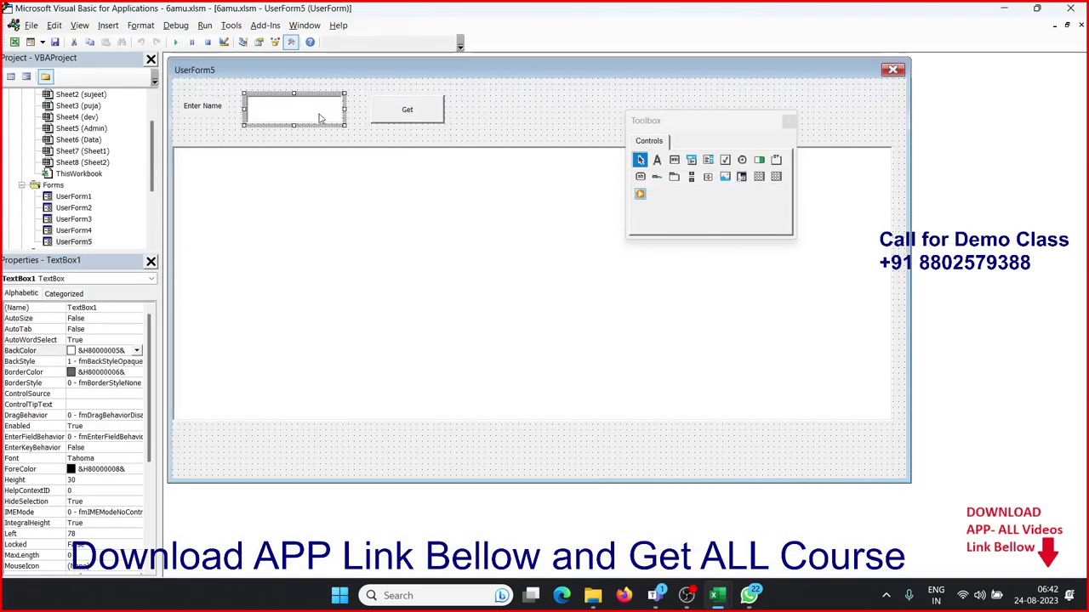
pyautogui.doubleClick(400, 163)
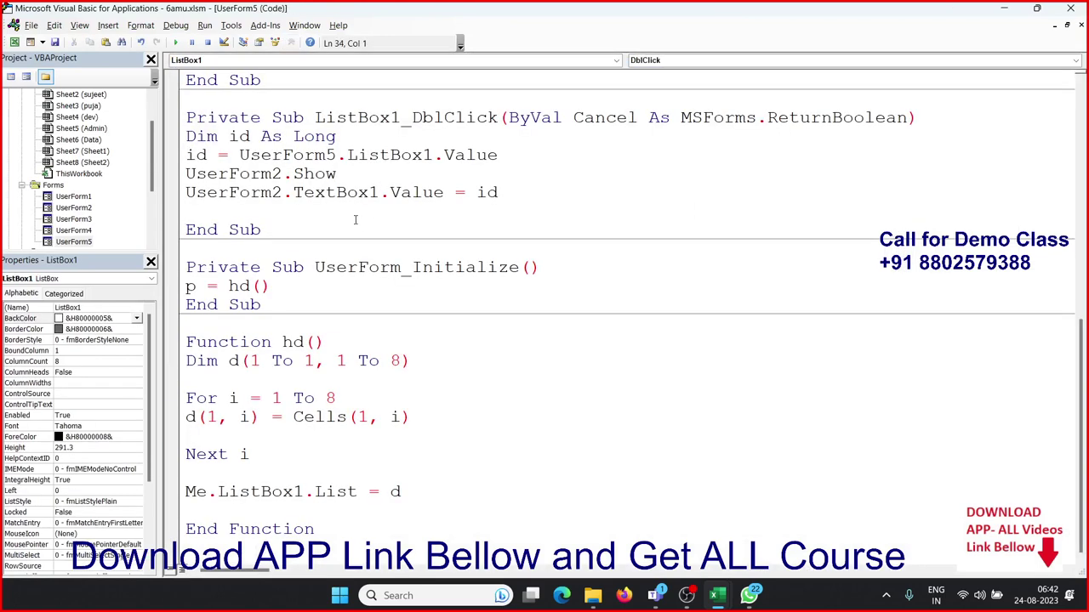
pyautogui.doubleClick(358, 192)
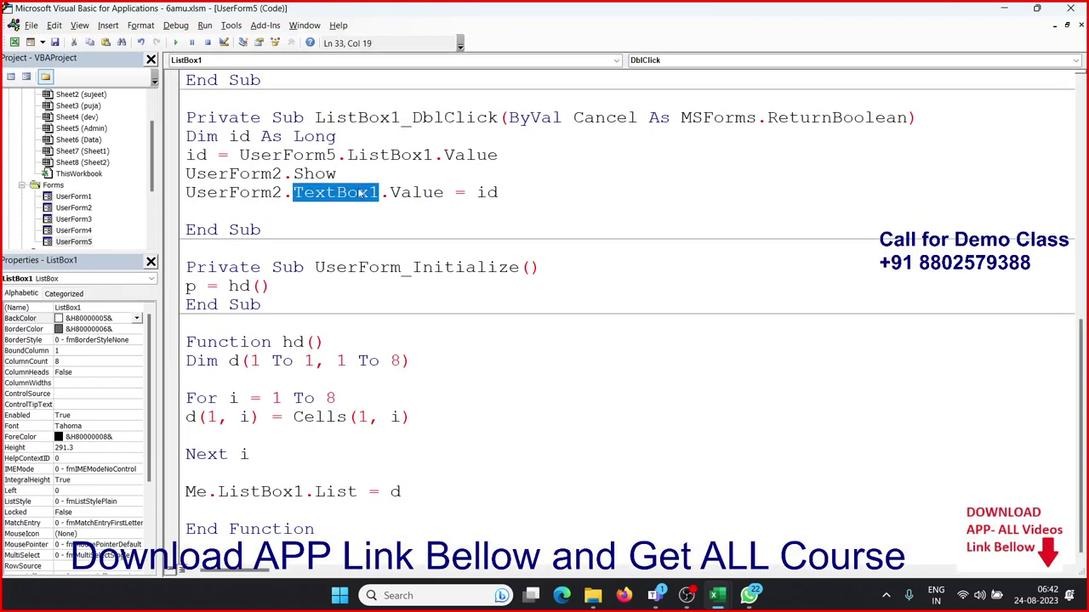
pyautogui.doubleClick(405, 194)
pyautogui.doubleClick(506, 192)
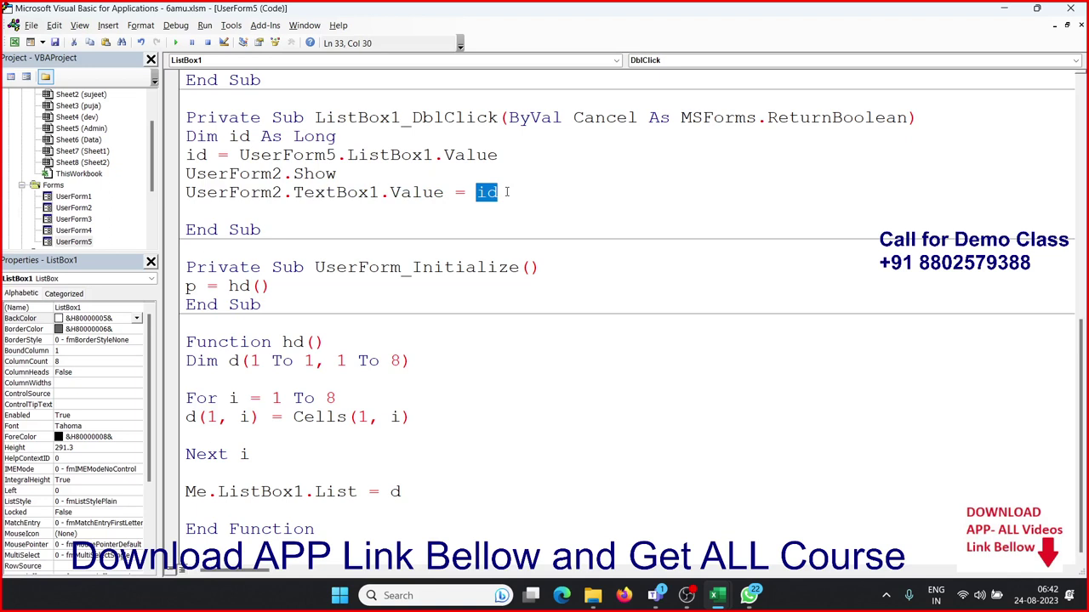
pyautogui.click(506, 192)
# Step: Add 'MsgBox id' on the blank line below and run the search form
pyautogui.click(272, 174)
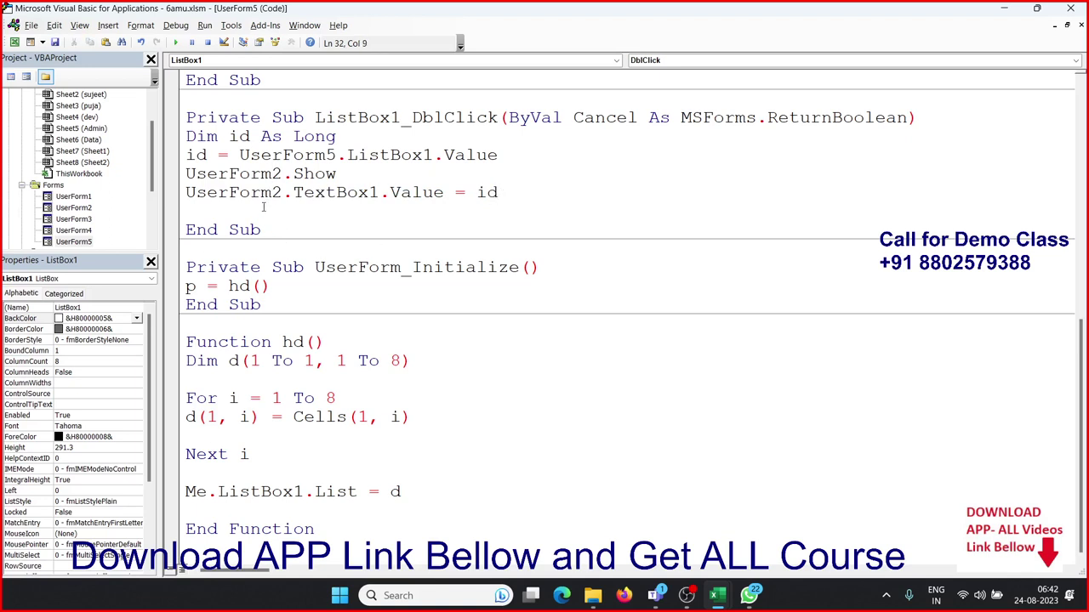
pyautogui.click(262, 209)
pyautogui.write('m')
pyautogui.write('sgbox ')
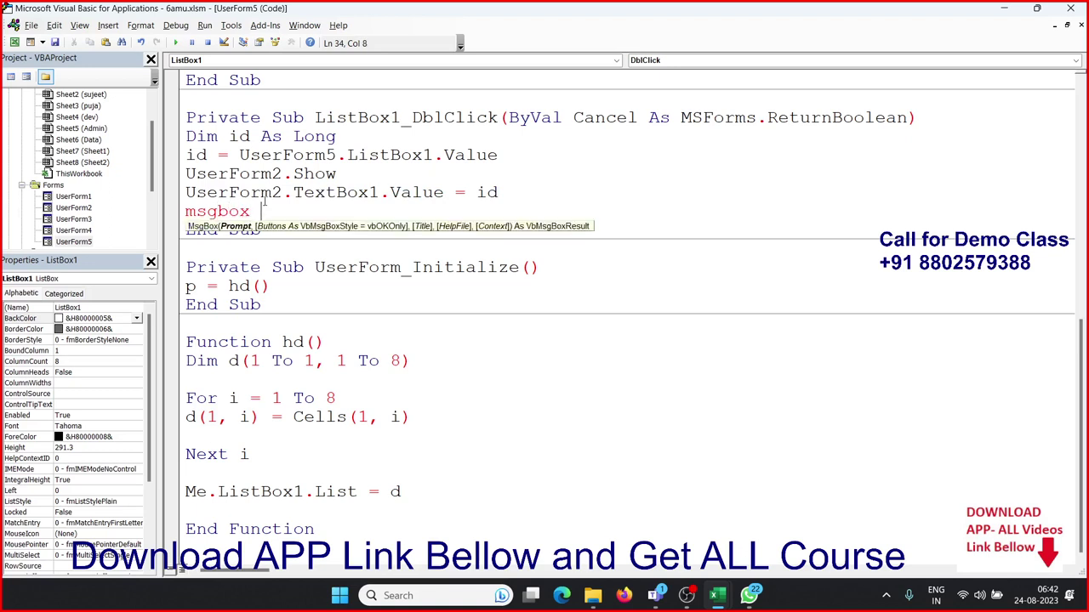
pyautogui.write('id')
pyautogui.click(280, 192)
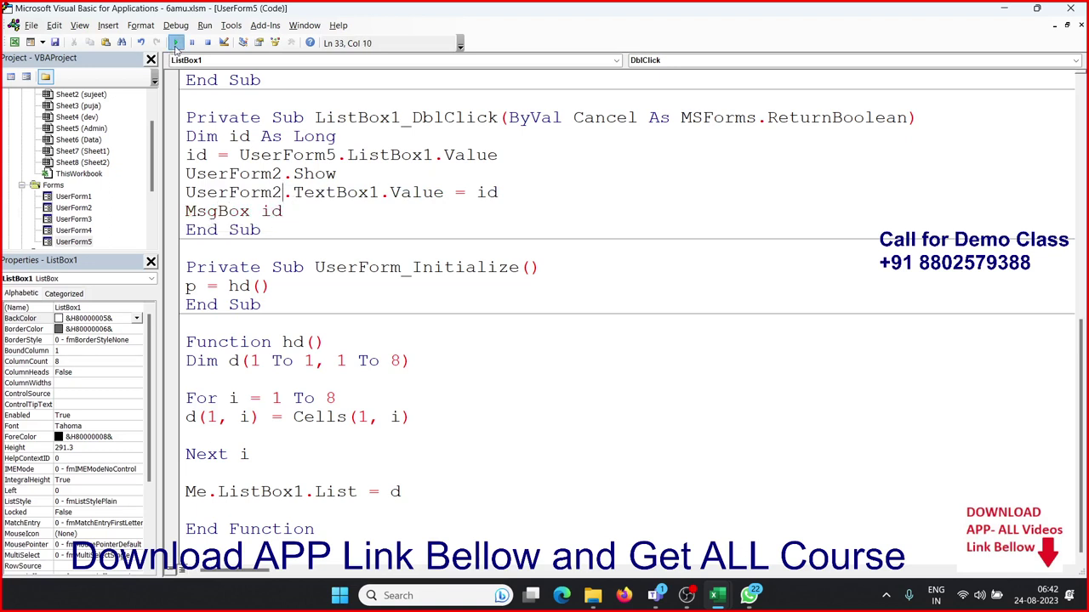
pyautogui.click(175, 42)
pyautogui.click(308, 136)
pyautogui.write('Om')
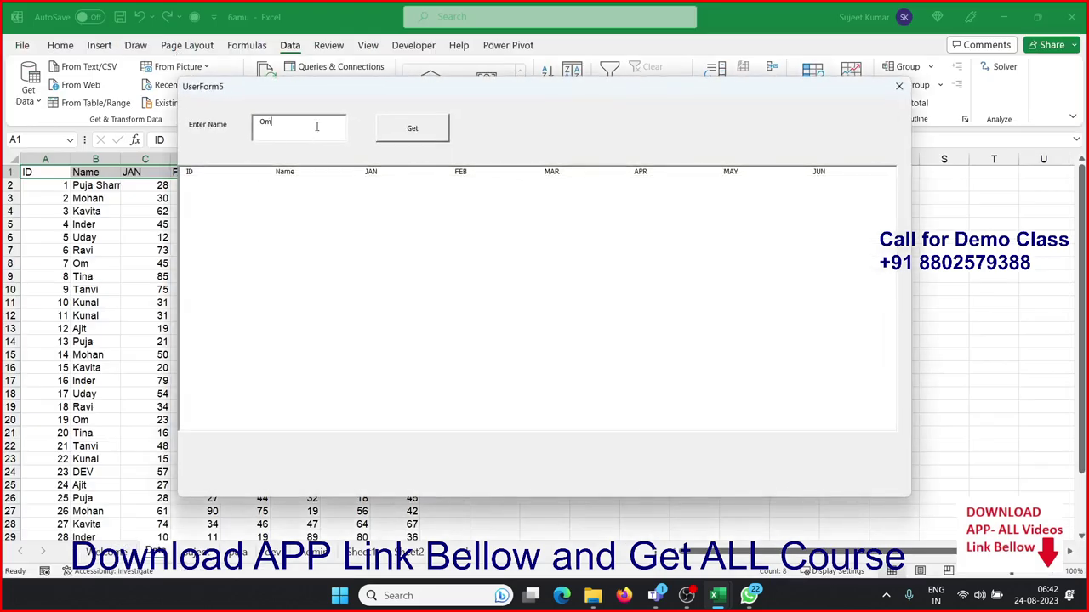
# Step: List Om's records, open row 19 in UserForm2, load its details, and dismiss the 19 message
pyautogui.click(419, 139)
pyautogui.click(388, 196)
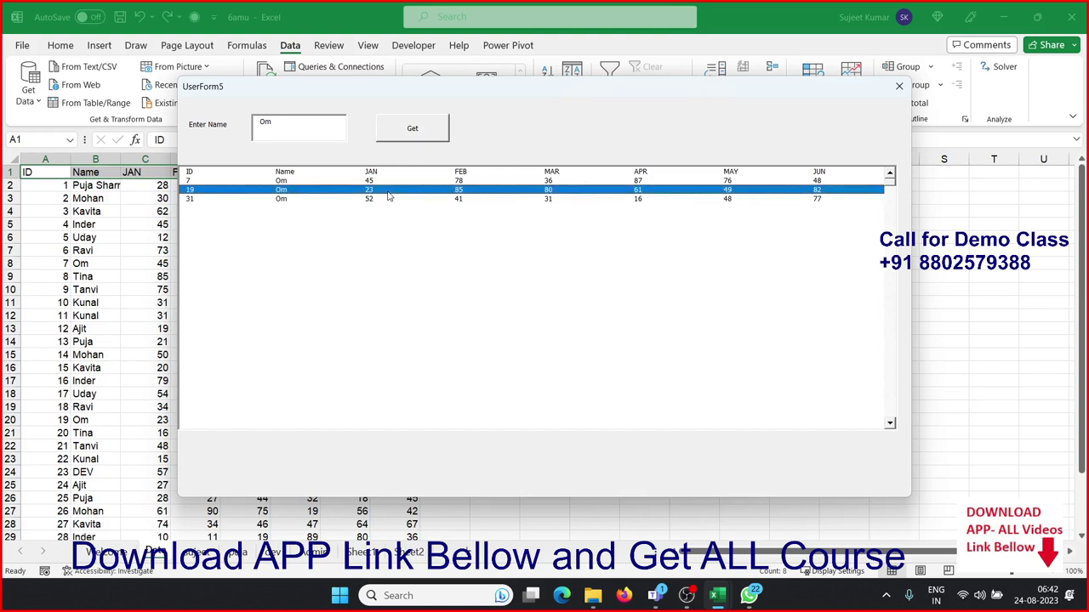
pyautogui.doubleClick(388, 195)
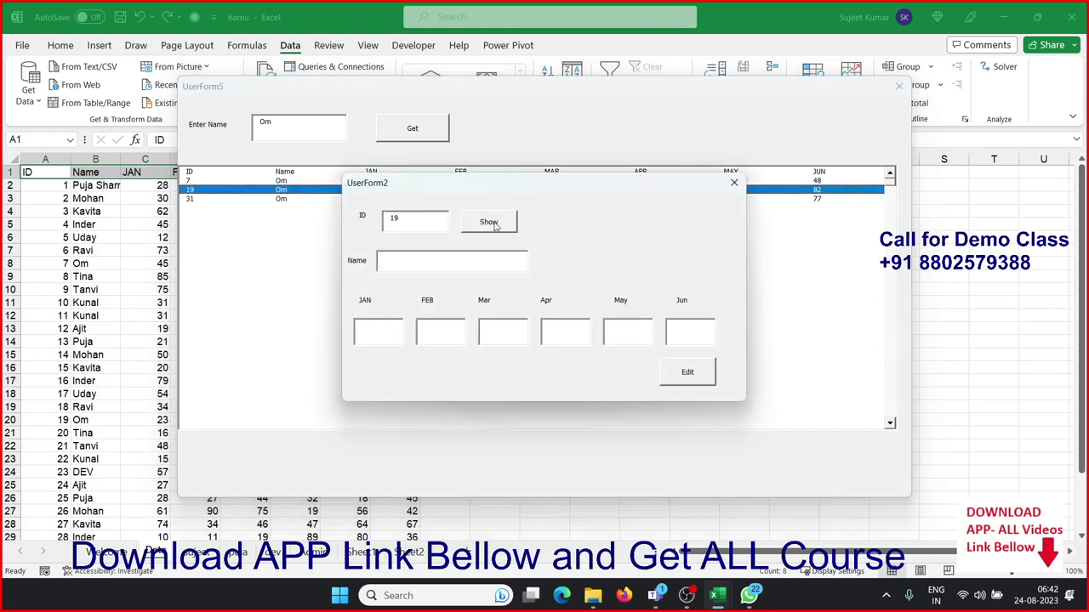
pyautogui.moveTo(531, 190); pyautogui.dragTo(527, 218)
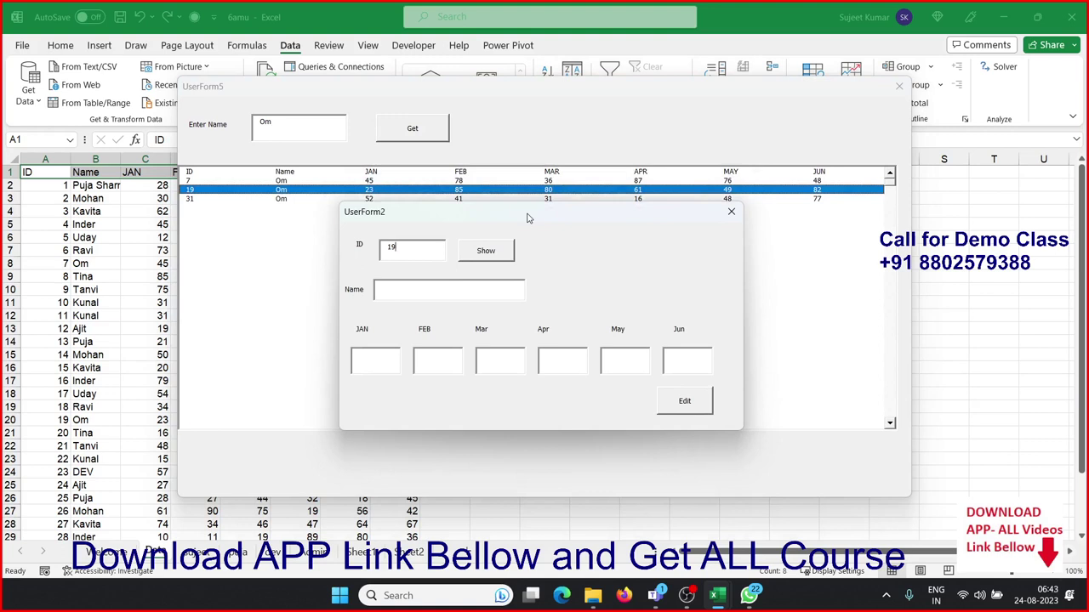
pyautogui.click(502, 251)
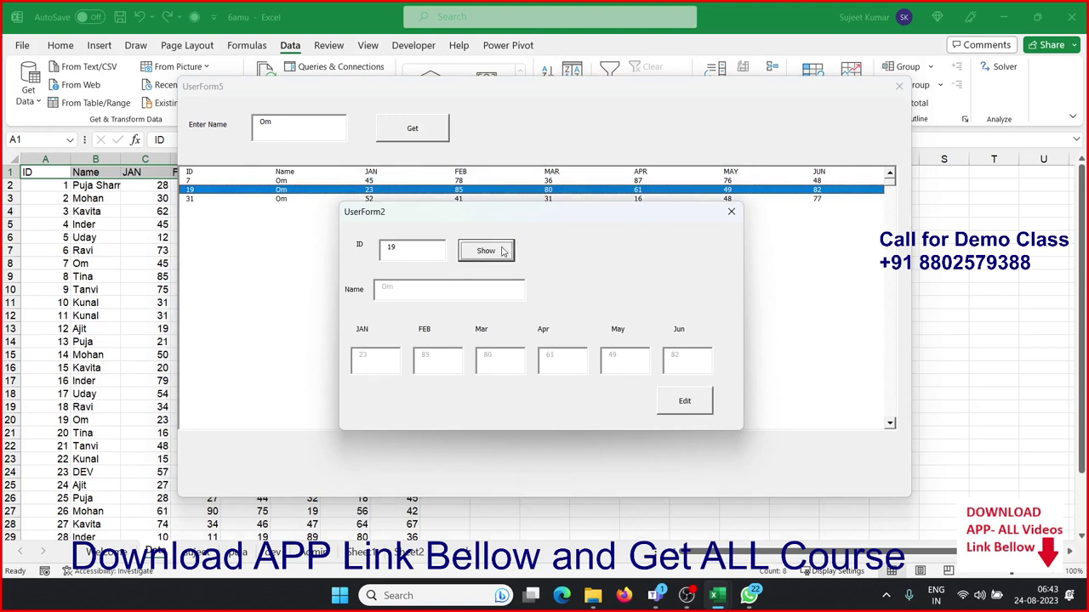
pyautogui.click(730, 211)
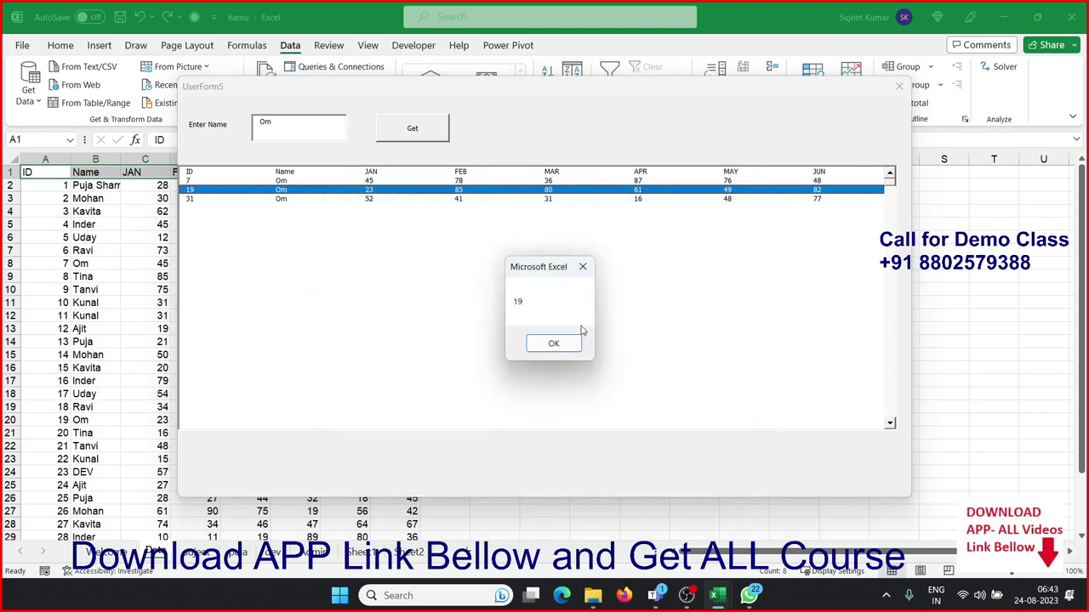
pyautogui.click(558, 342)
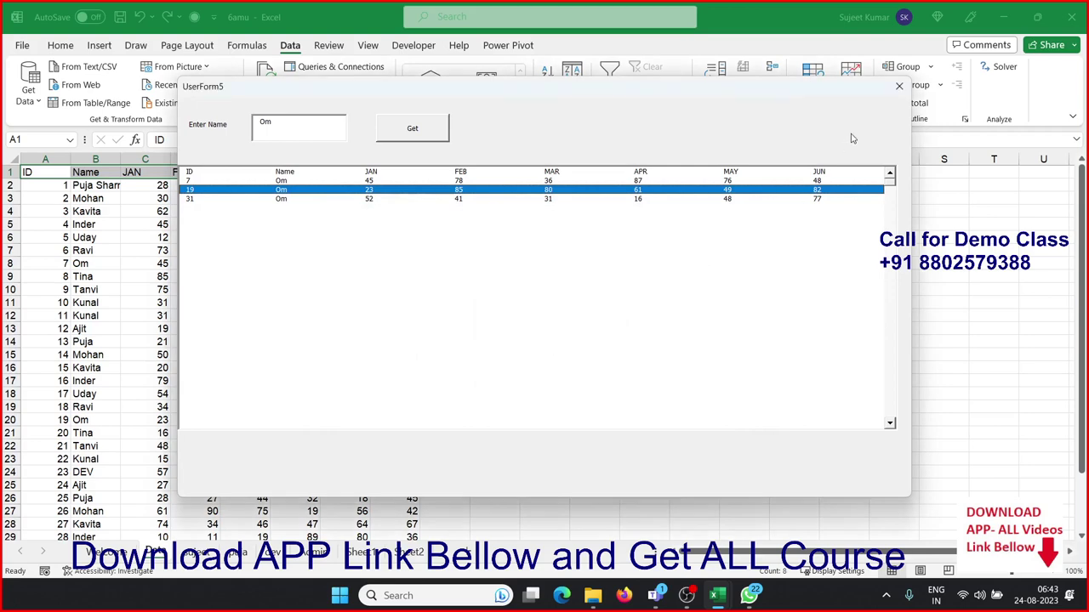
# Step: Close the search form and delete the MsgBox id line from the code
pyautogui.click(899, 86)
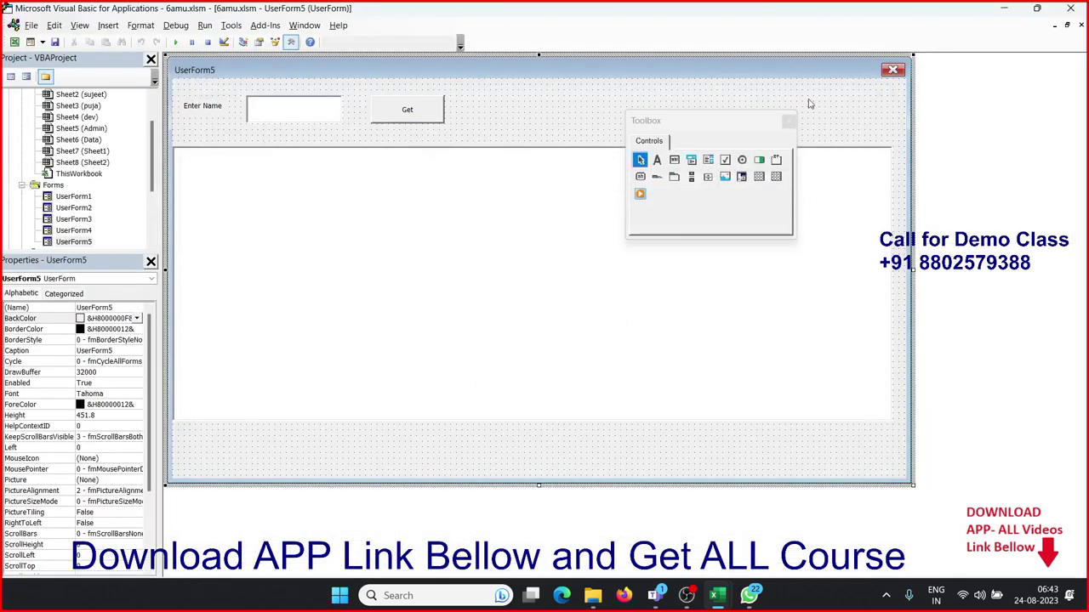
pyautogui.press('F7')
pyautogui.moveTo(282, 210)
pyautogui.mouseDown()
pyautogui.moveTo(240, 230)
pyautogui.moveTo(186, 211)
pyautogui.mouseUp()
pyautogui.press('Delete')
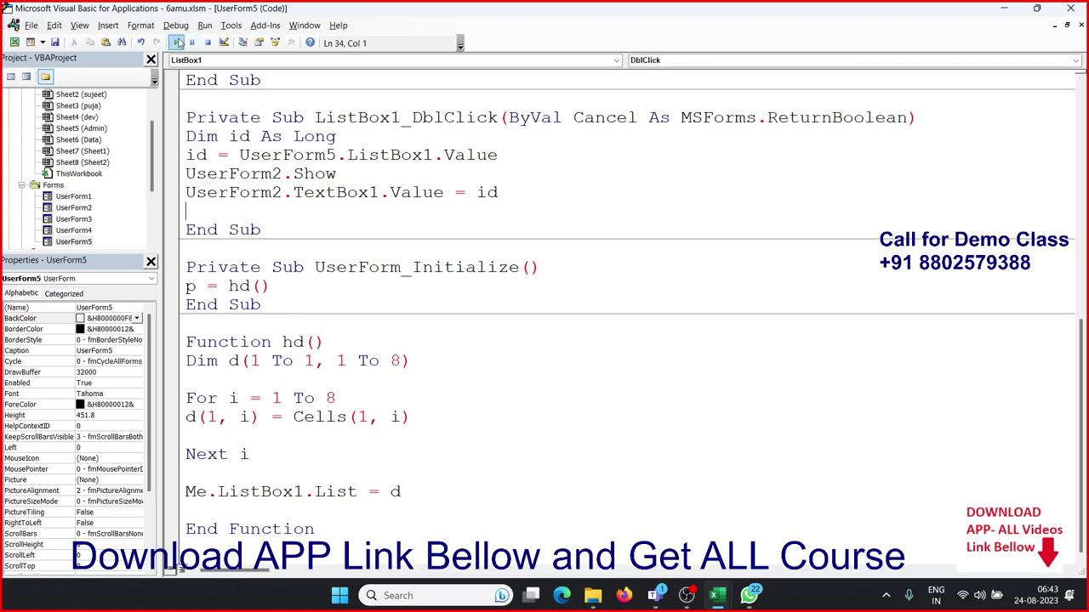
# Step: Run the search form, open row 19 in UserForm2, load it, and close both forms
pyautogui.click(175, 42)
pyautogui.write('Om')
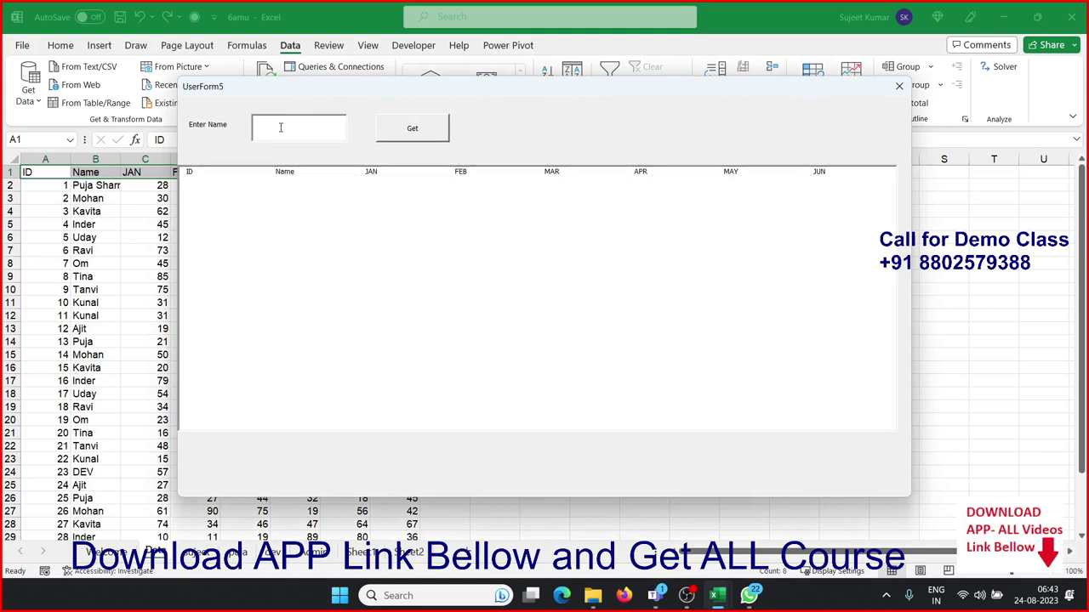
pyautogui.click(437, 129)
pyautogui.doubleClick(320, 191)
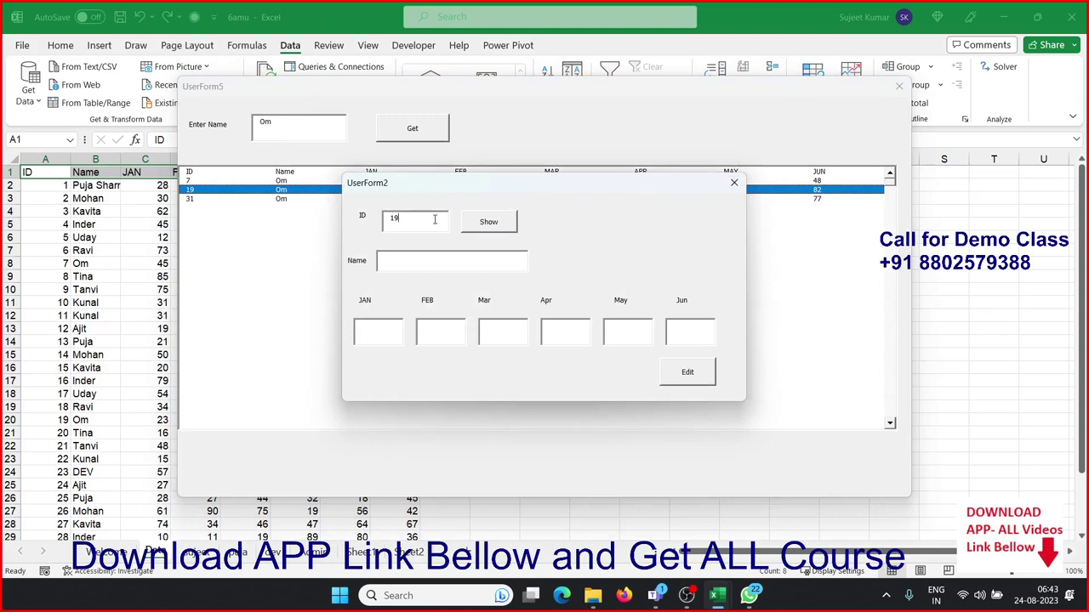
pyautogui.click(467, 230)
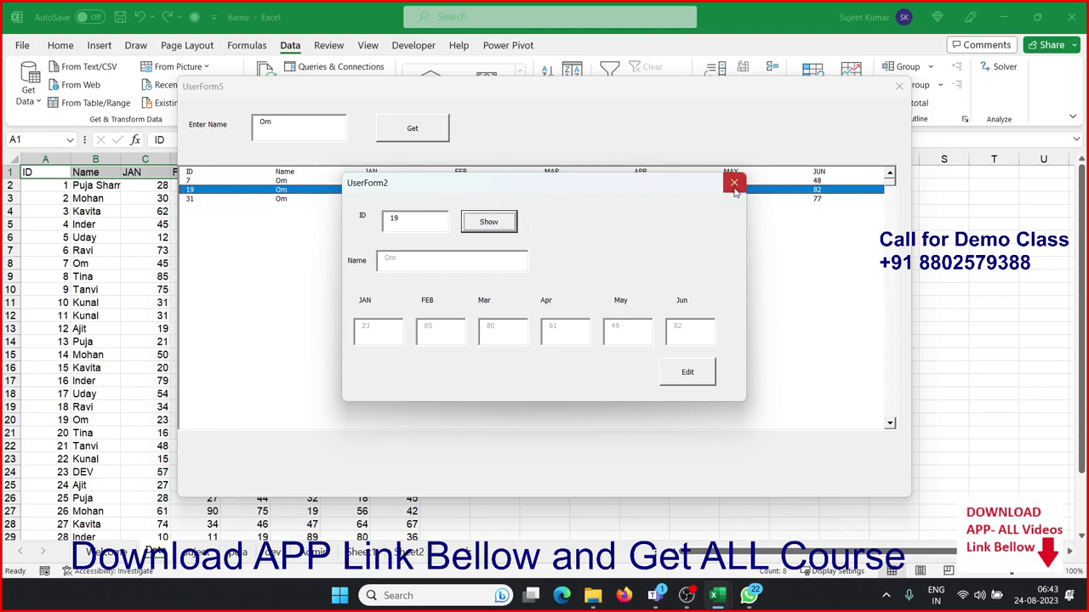
pyautogui.click(404, 219)
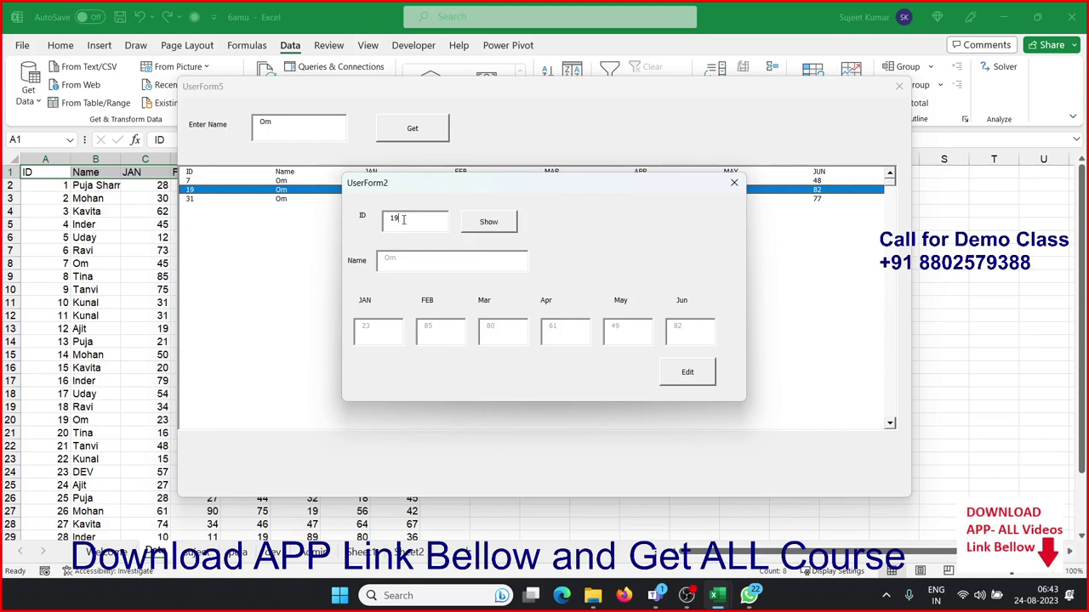
pyautogui.click(733, 182)
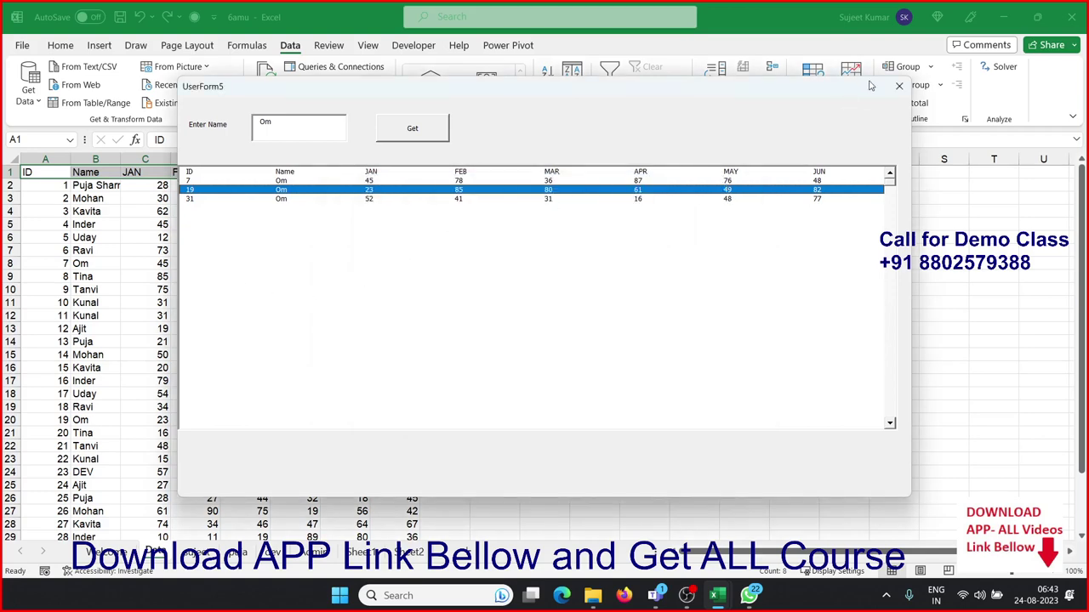
pyautogui.click(899, 86)
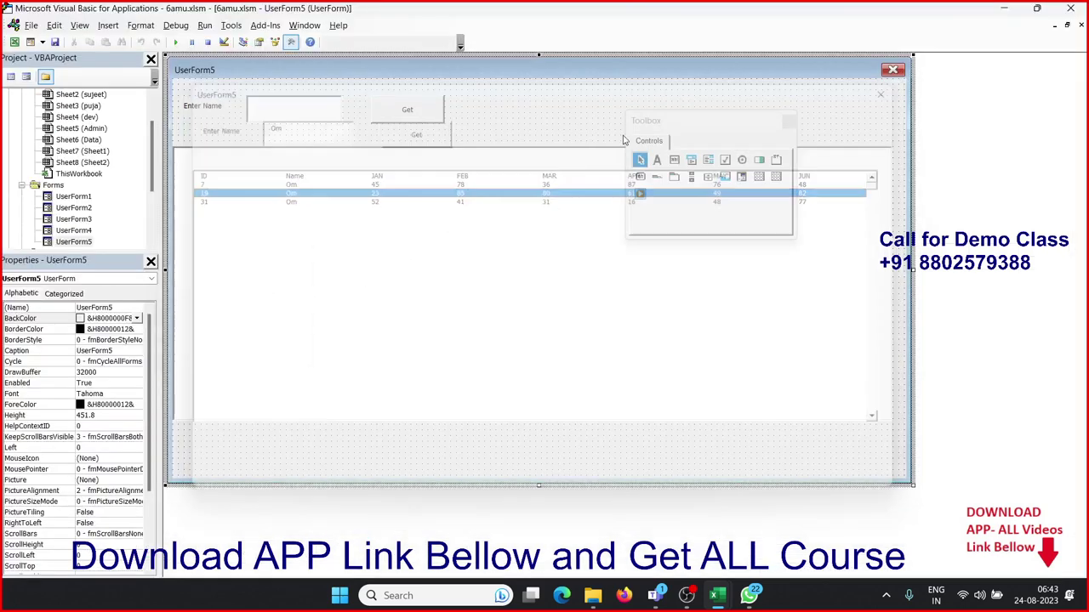
# Step: Review UserForm2's record-loading code, then return to the ListBox1_DblClick code
pyautogui.doubleClick(84, 210)
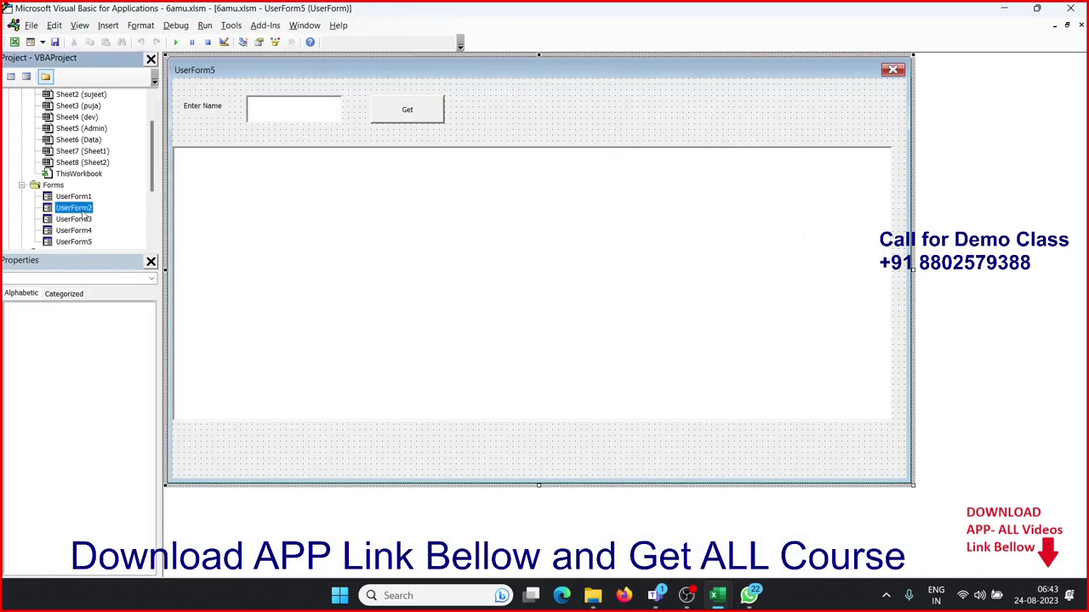
pyautogui.doubleClick(332, 116)
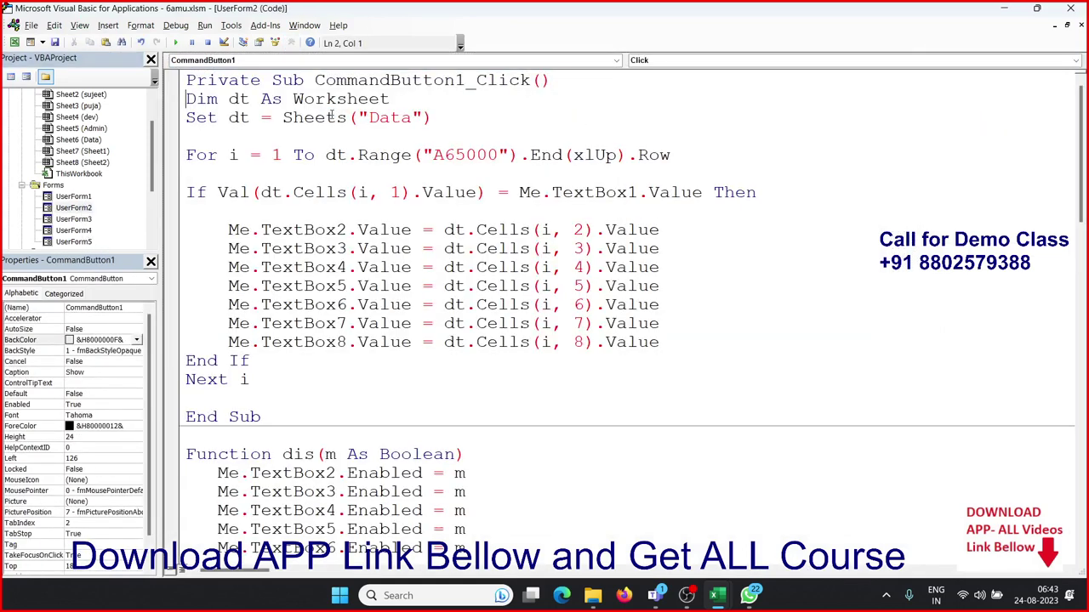
pyautogui.click(265, 401)
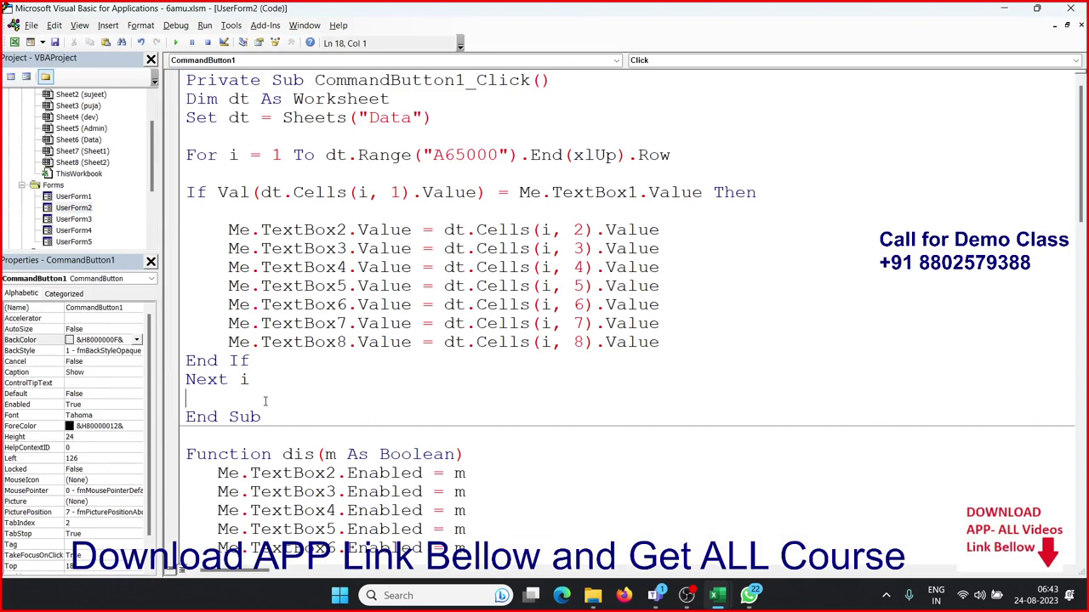
pyautogui.doubleClick(85, 241)
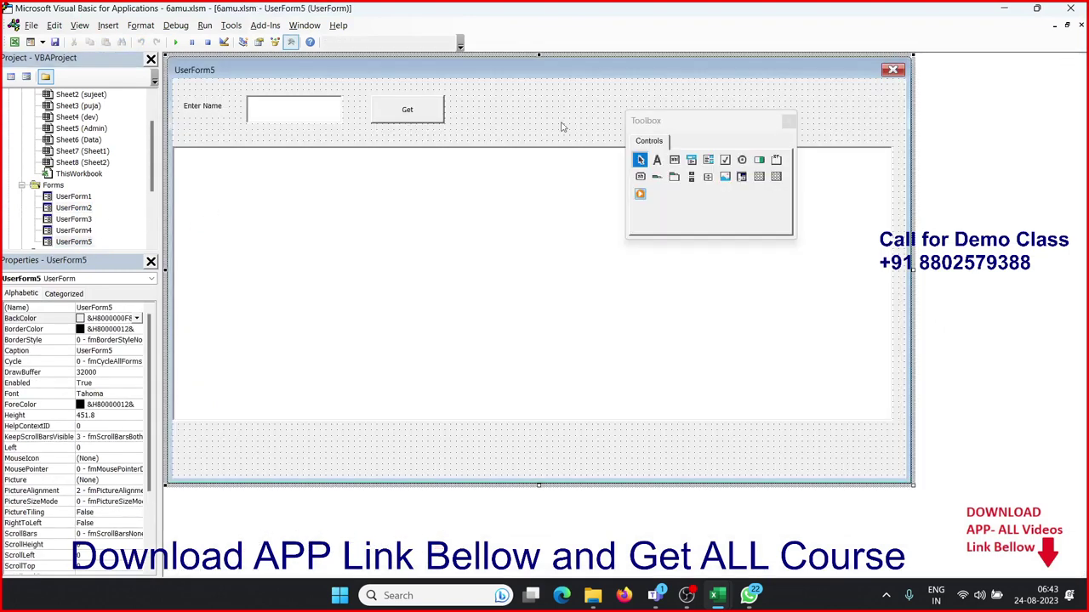
pyautogui.doubleClick(486, 196)
# Step: Add the line UserForm2.CommandButton1.Accelerator before End Sub
pyautogui.click(314, 216)
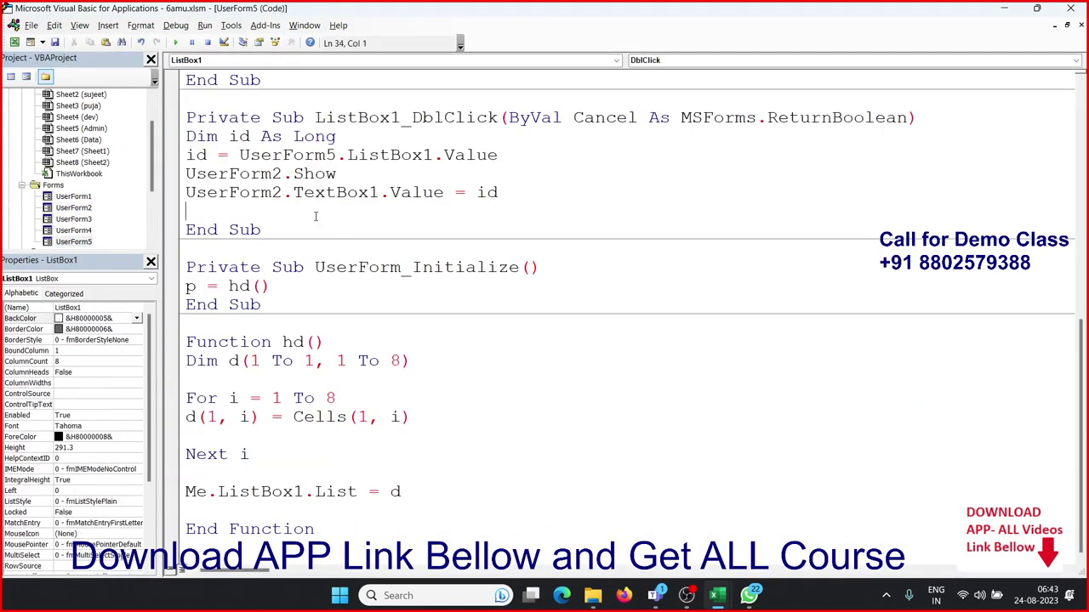
pyautogui.write('use')
pyautogui.write('rf')
pyautogui.write('orm.com')
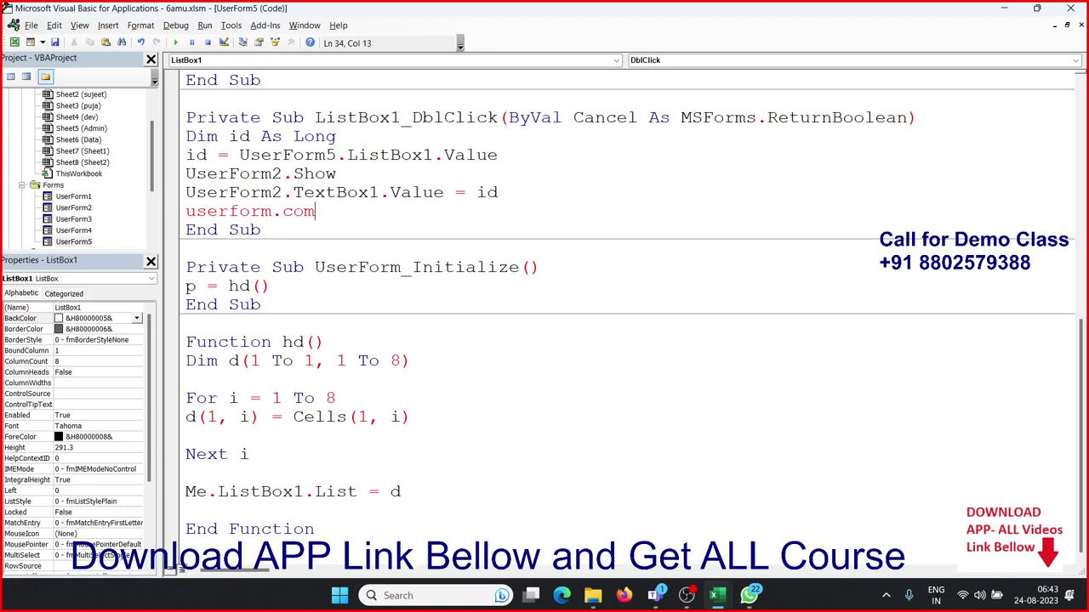
pyautogui.press('BackSpace')
pyautogui.press('BackSpace')
pyautogui.press('BackSpace')
pyautogui.press('BackSpace')
pyautogui.write('2.')
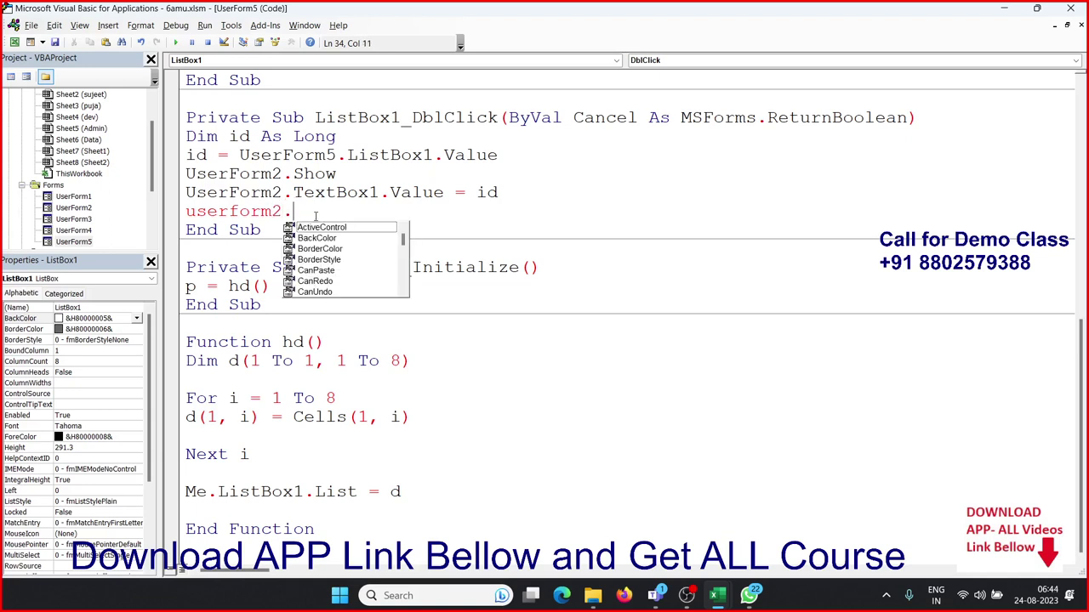
pyautogui.write('com')
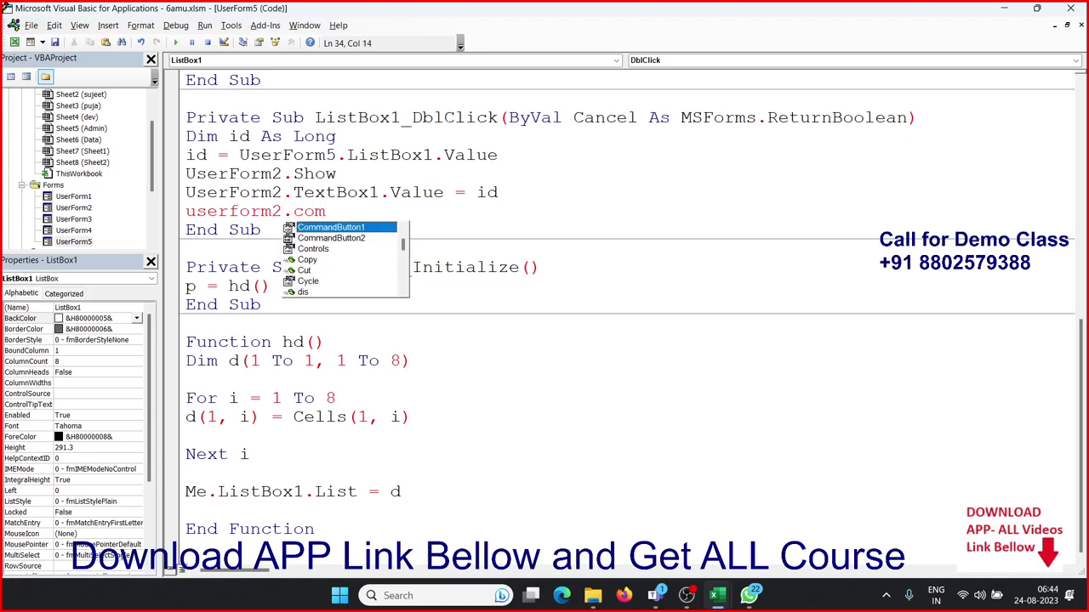
pyautogui.press('Tab')
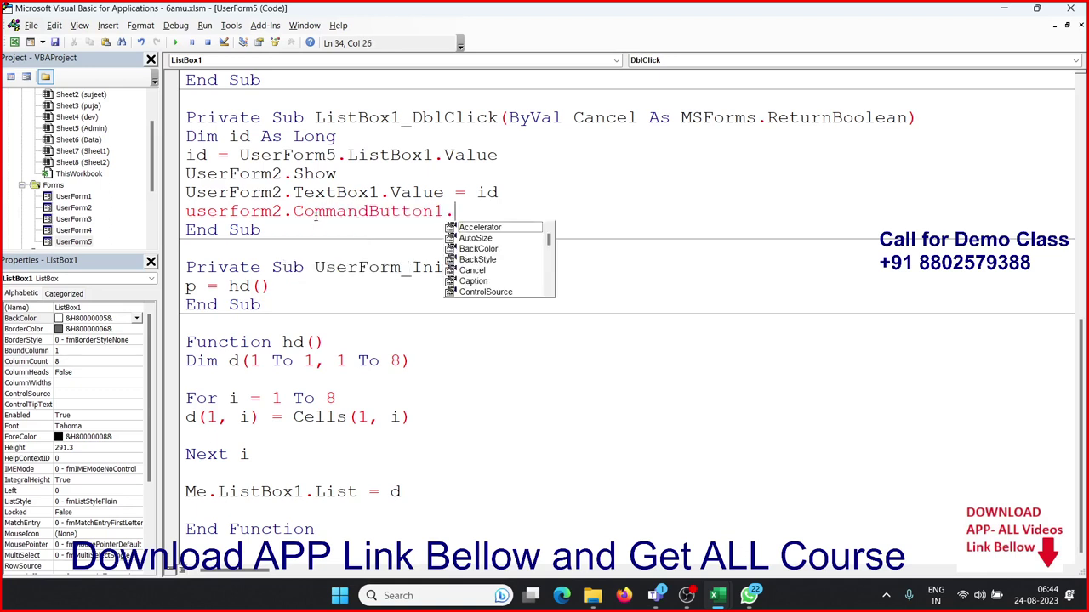
pyautogui.write('cl')
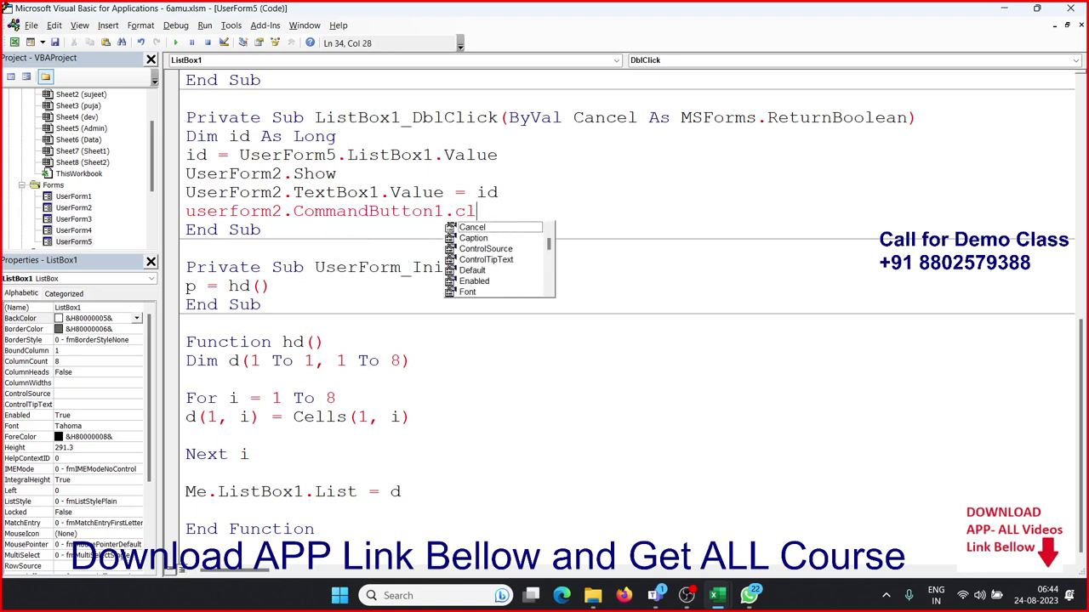
pyautogui.write('i')
pyautogui.press('BackSpace')
pyautogui.press('BackSpace')
pyautogui.press('BackSpace')
pyautogui.press('BackSpace')
pyautogui.write('.')
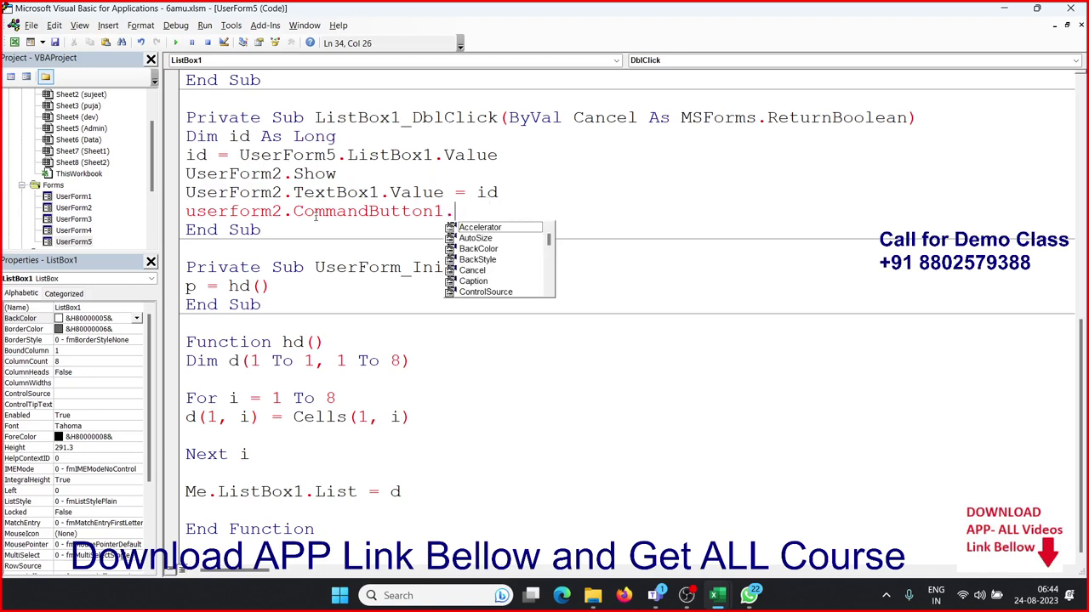
pyautogui.press('Down')
pyautogui.press('Down')
pyautogui.press('Down')
pyautogui.press('Up')
pyautogui.press('Up')
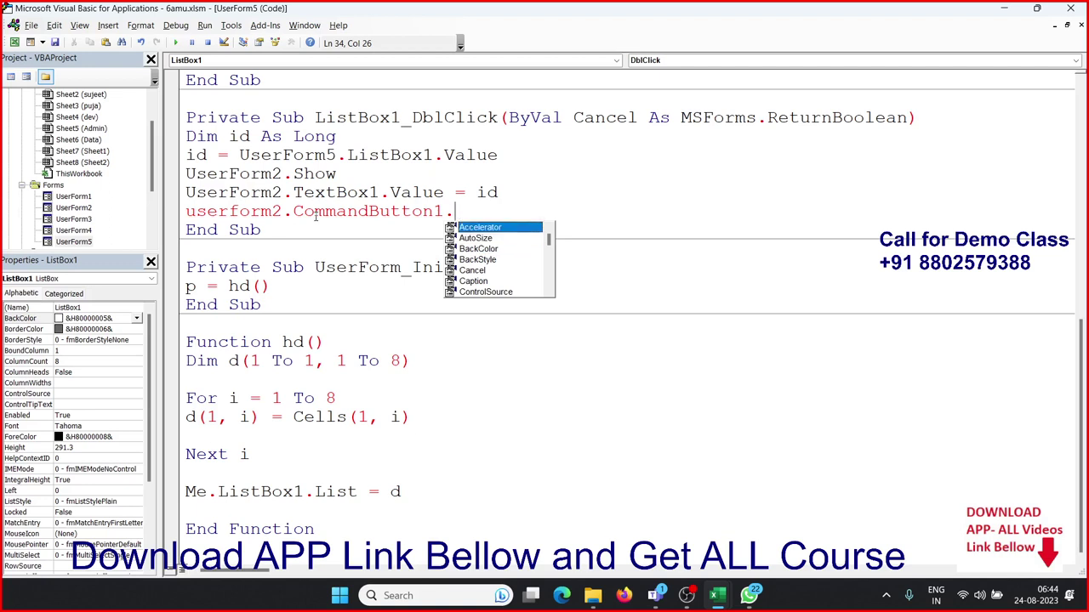
pyautogui.press('Return')
# Step: Run the search form and put the caret in its Enter Name box
pyautogui.click(496, 374)
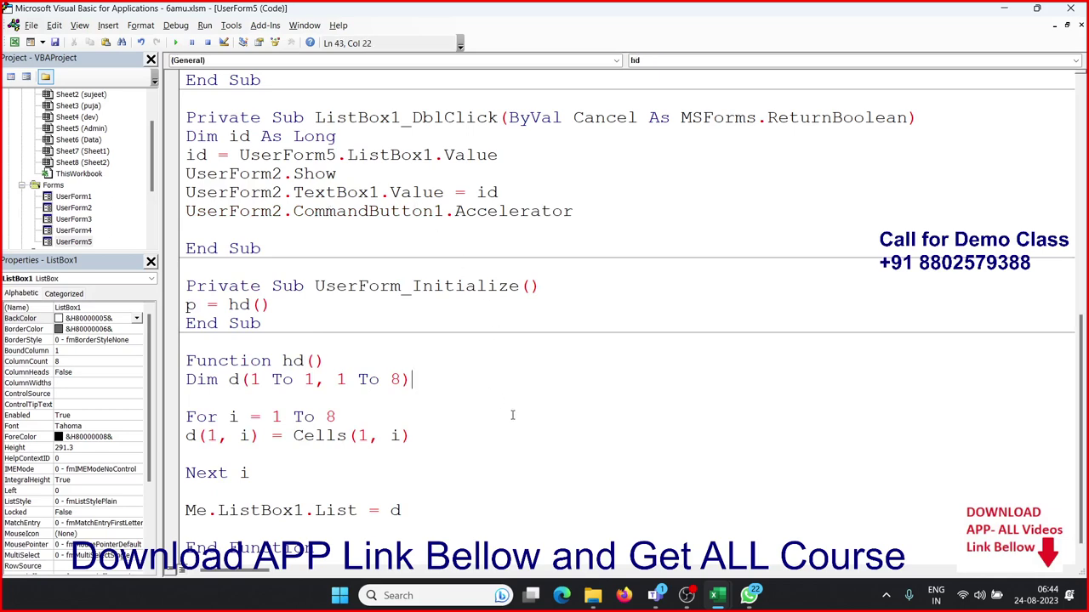
pyautogui.click(213, 231)
pyautogui.click(175, 41)
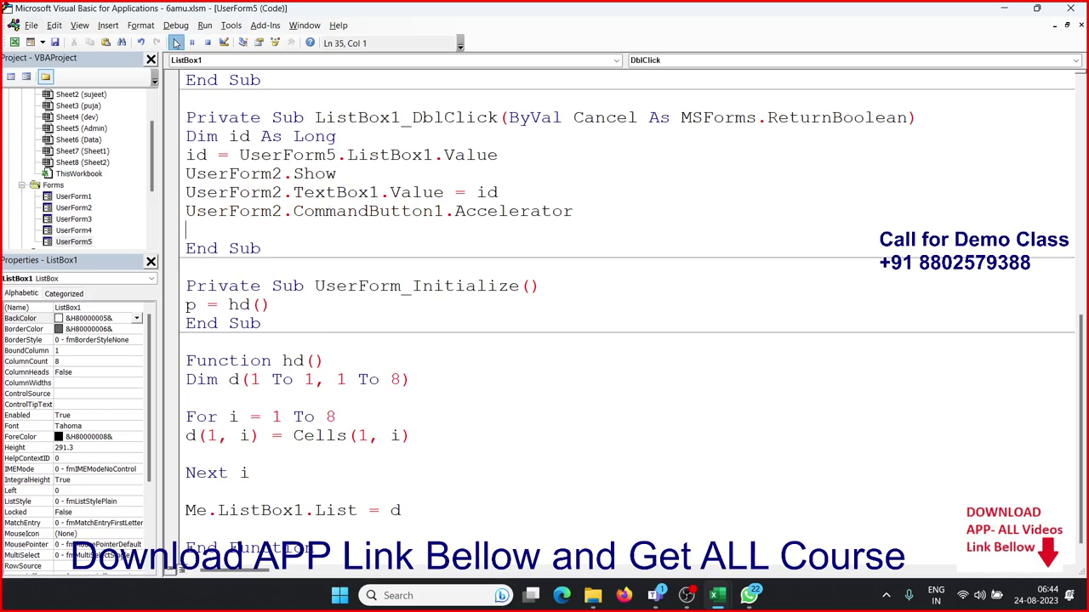
pyautogui.click(270, 129)
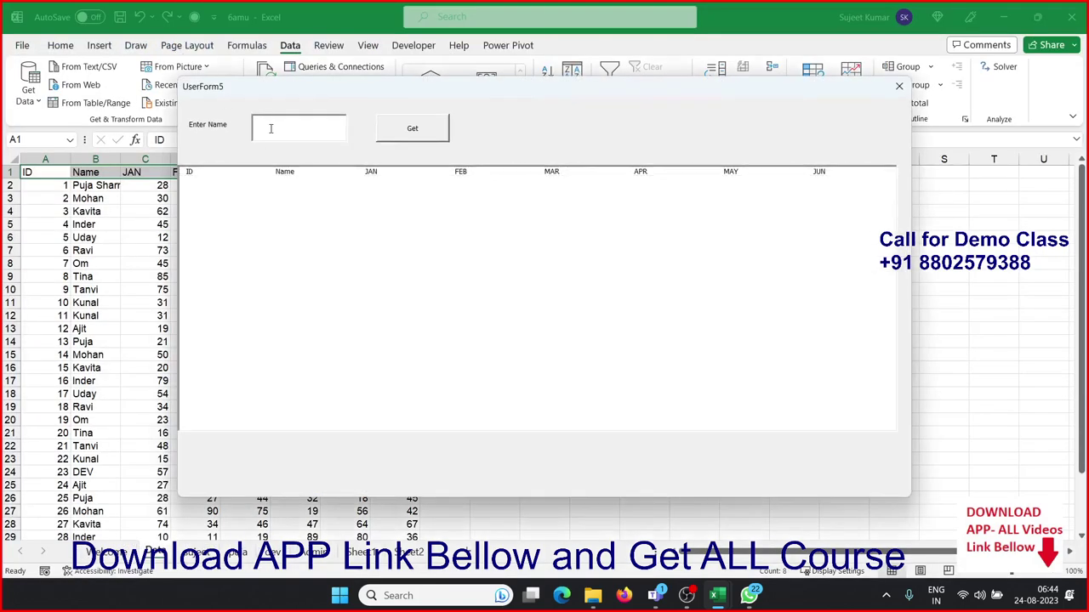
pyautogui.write('Om')
# Step: Search the name, double-click the ID 19 row, and dismiss the resulting compile error
pyautogui.click(441, 130)
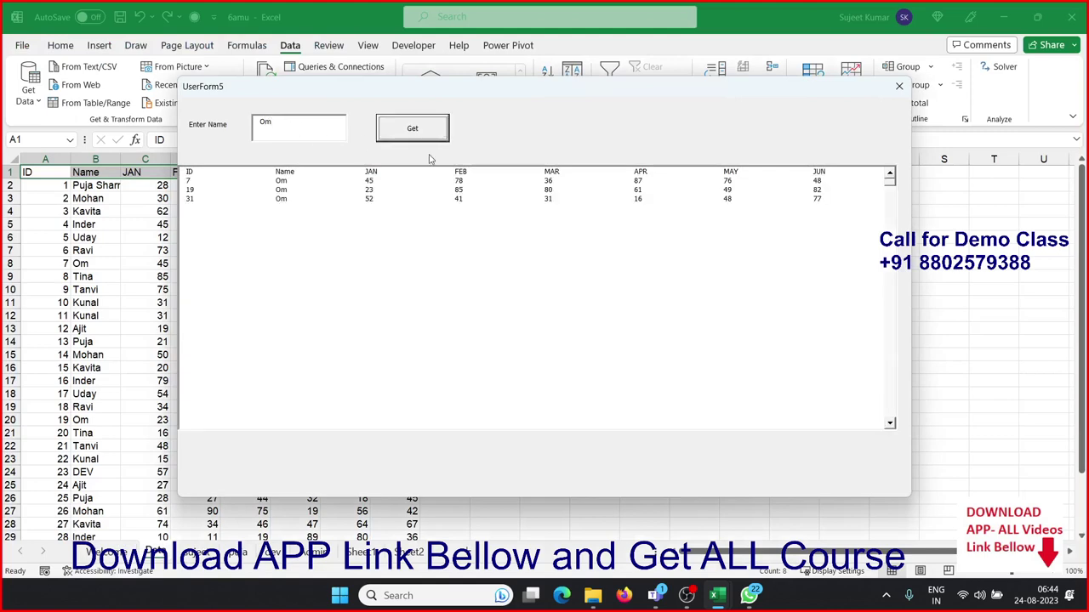
pyautogui.click(391, 190)
pyautogui.doubleClick(388, 189)
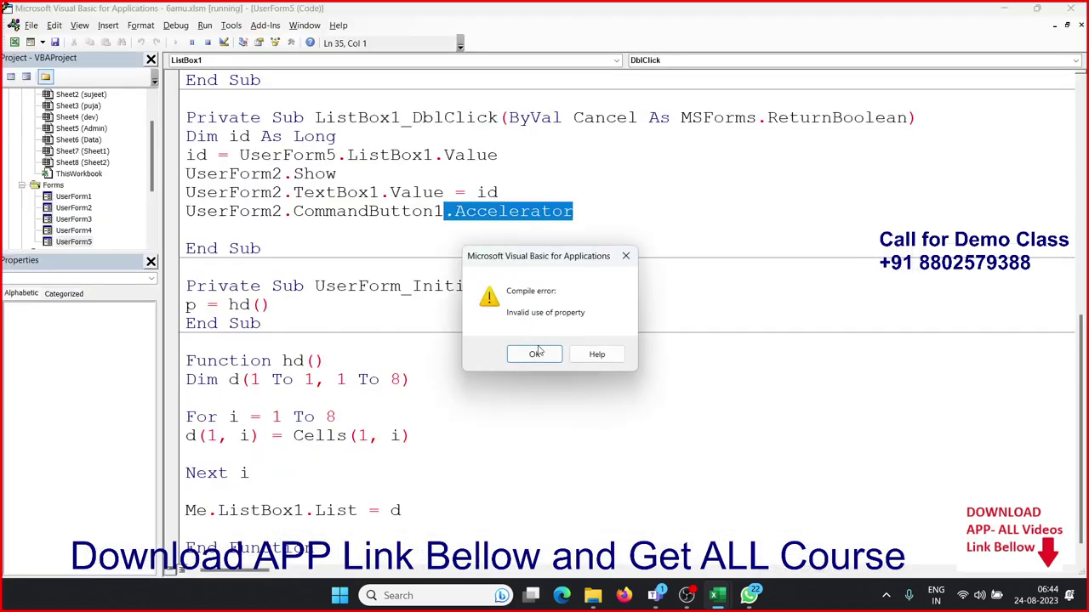
pyautogui.click(536, 354)
# Step: Complete the Accelerator line so it reads = True
pyautogui.click(582, 210)
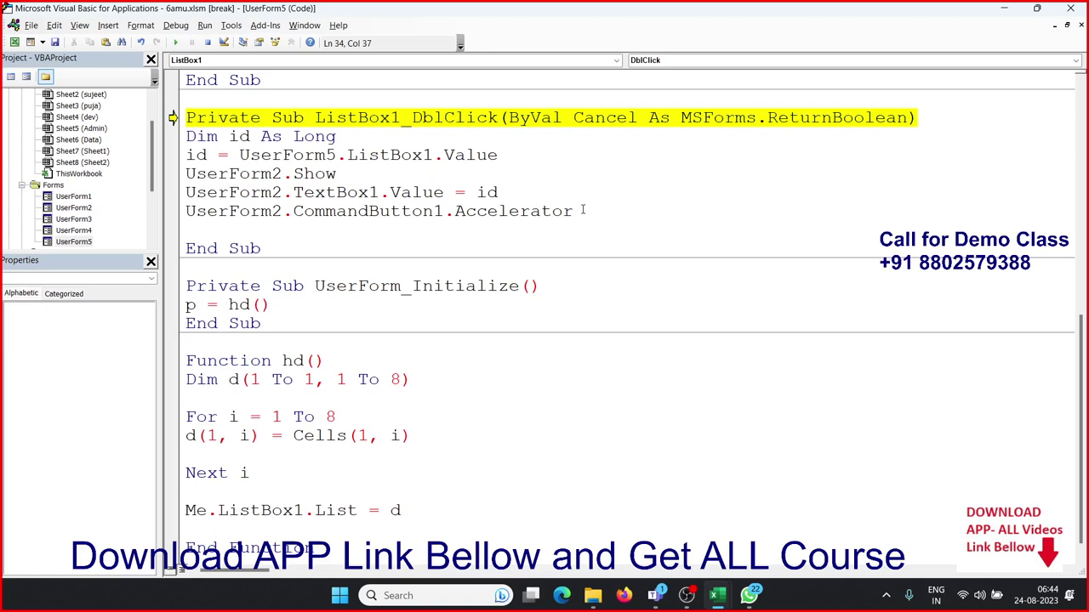
pyautogui.write('=-')
pyautogui.write('true')
pyautogui.click(573, 242)
pyautogui.click(543, 211)
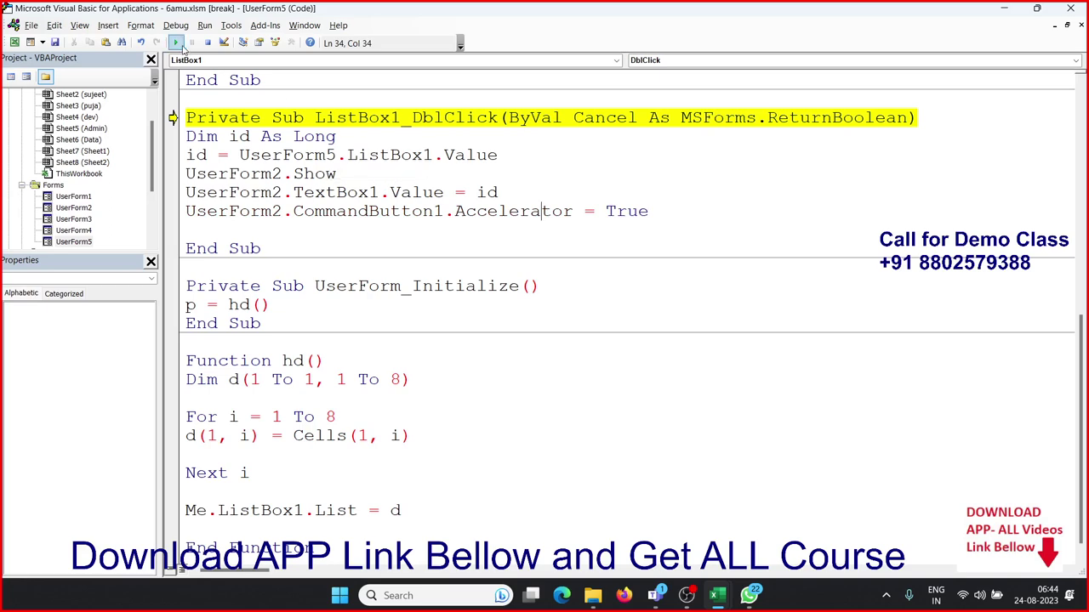
# Step: Resume the form, load record 19 into UserForm2, then close UserForm2 and the search form
pyautogui.click(175, 43)
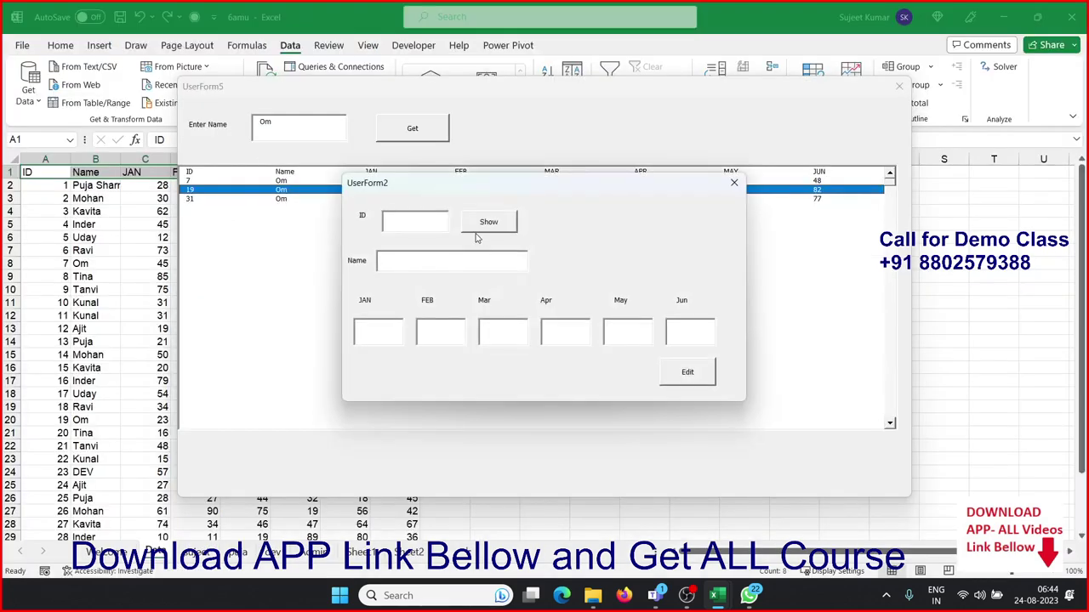
pyautogui.click(479, 224)
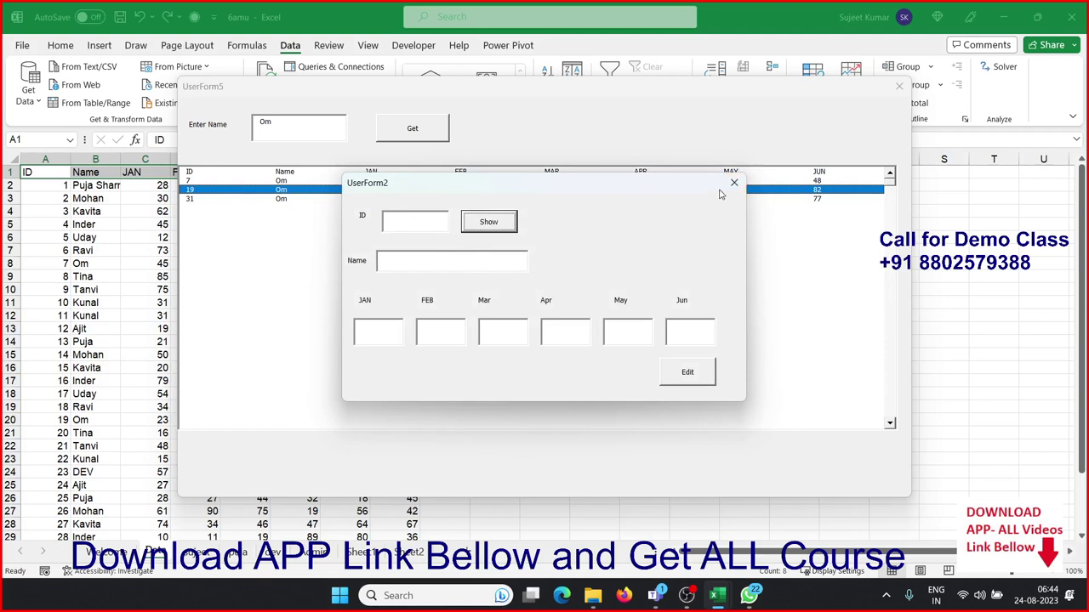
pyautogui.click(734, 182)
pyautogui.doubleClick(351, 193)
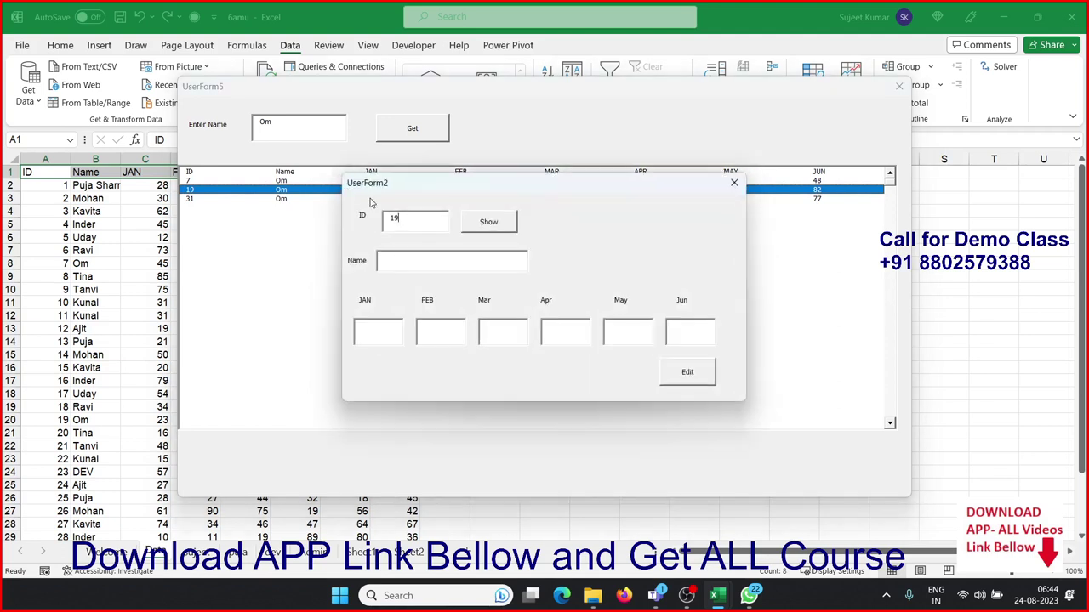
pyautogui.click(501, 230)
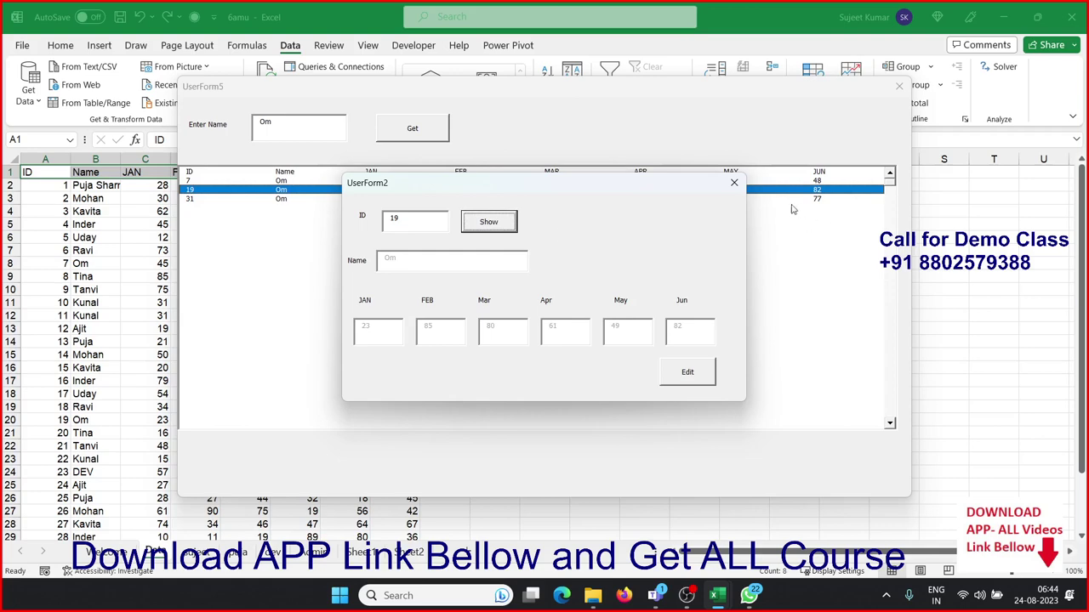
pyautogui.click(734, 182)
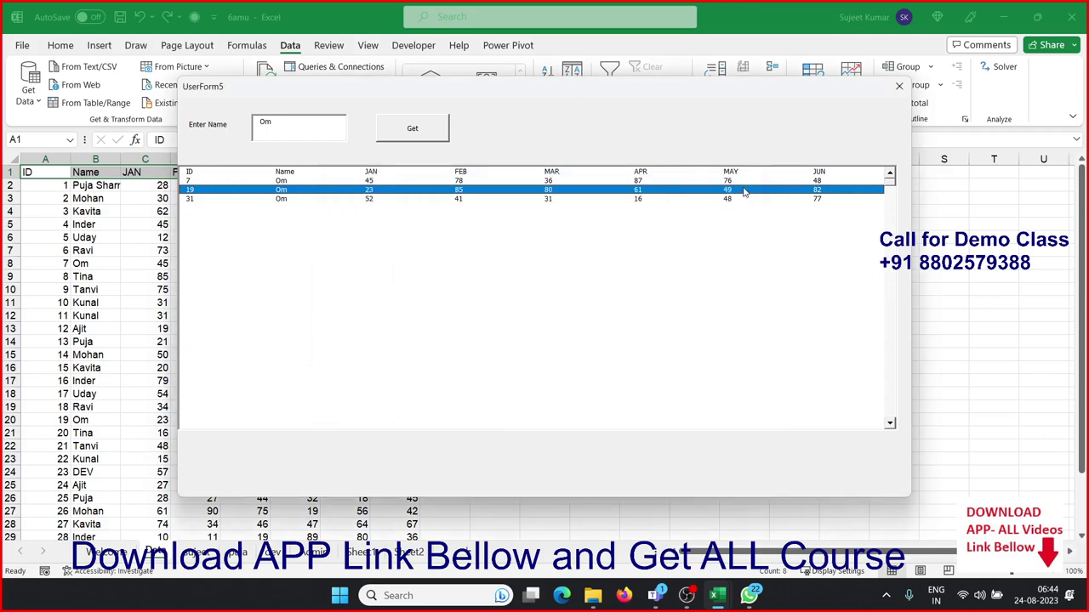
pyautogui.click(898, 86)
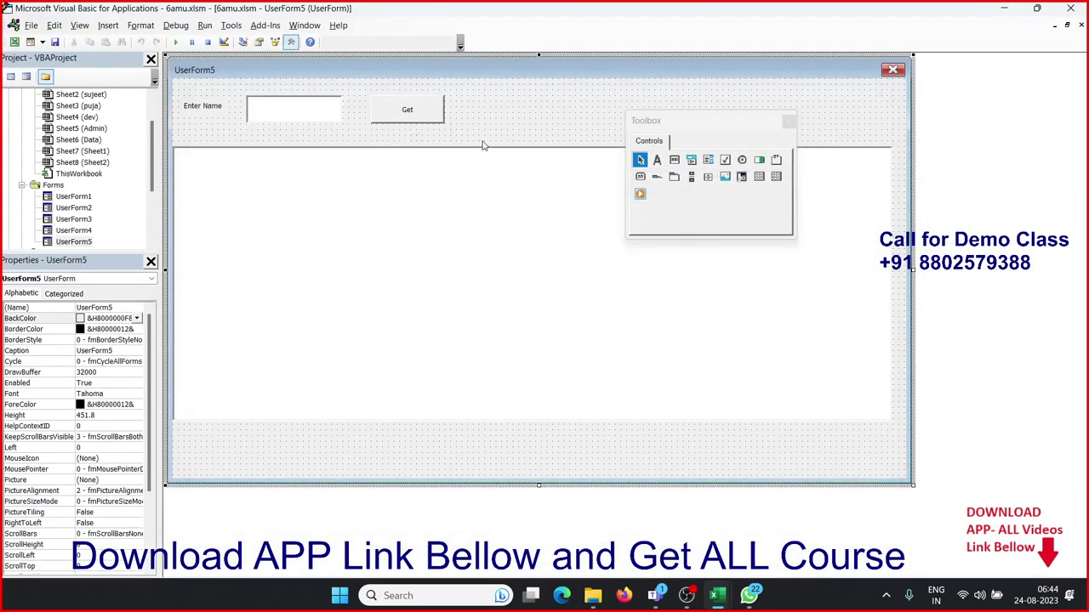
# Step: In UserForm5's code, delete the Accelerator = True assignment
pyautogui.press('F7')
pyautogui.click(703, 192)
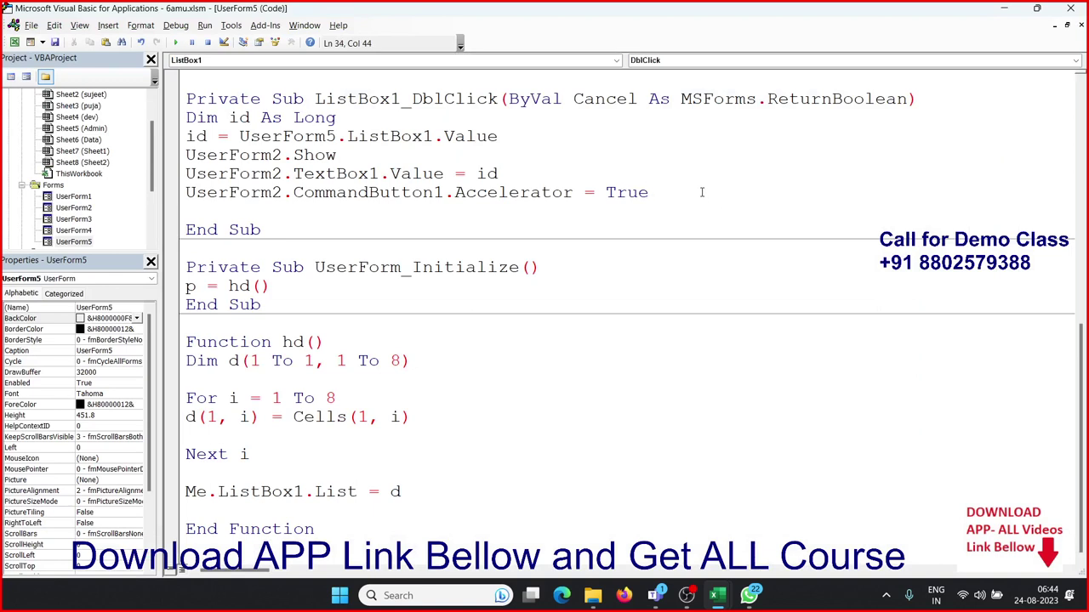
pyautogui.press('BackSpace')
pyautogui.press('BackSpace')
pyautogui.press('BackSpace')
pyautogui.press('BackSpace')
pyautogui.press('BackSpace')
pyautogui.press('BackSpace')
pyautogui.press('BackSpace')
pyautogui.press('BackSpace')
pyautogui.press('BackSpace')
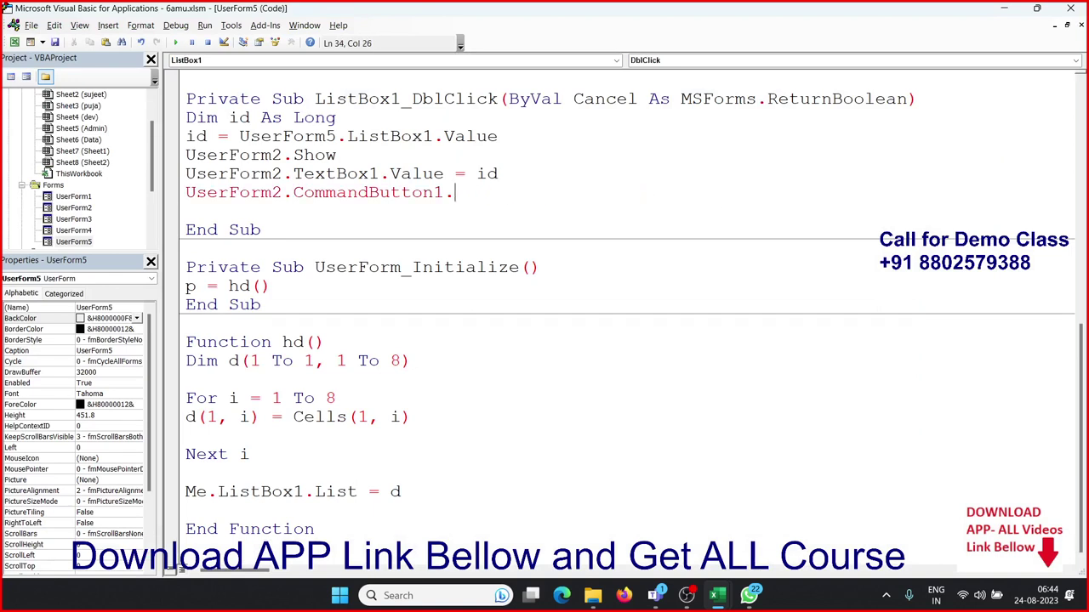
pyautogui.press('BackSpace')
# Step: Browse CommandButton1's IntelliSense member list
pyautogui.write('.')
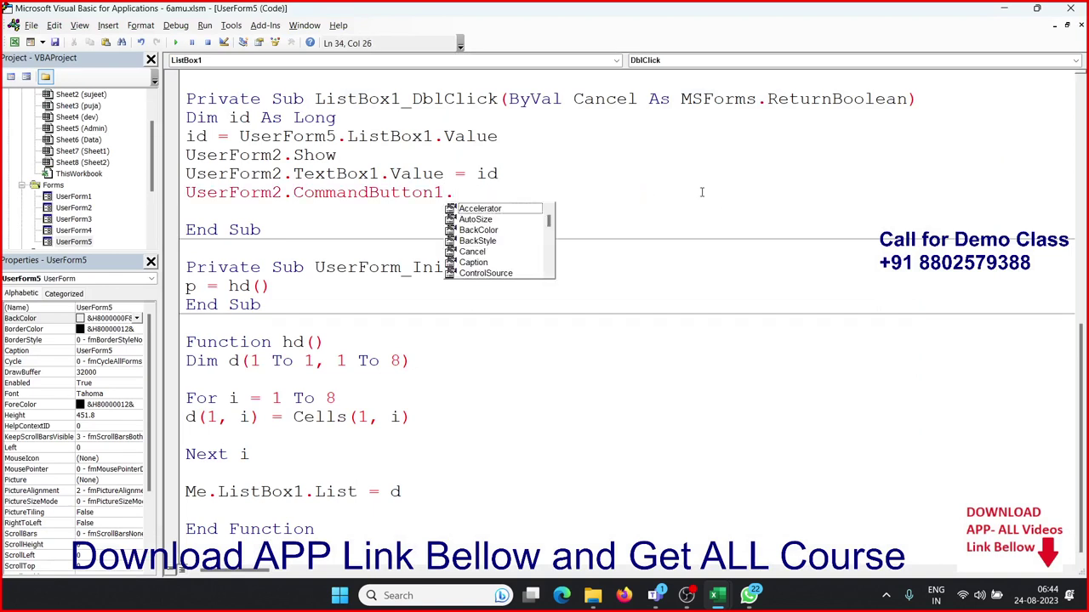
pyautogui.write('a')
pyautogui.press('BackSpace')
pyautogui.press('Down')
pyautogui.press('Down')
pyautogui.press('Down')
pyautogui.press('Down')
pyautogui.press('Down')
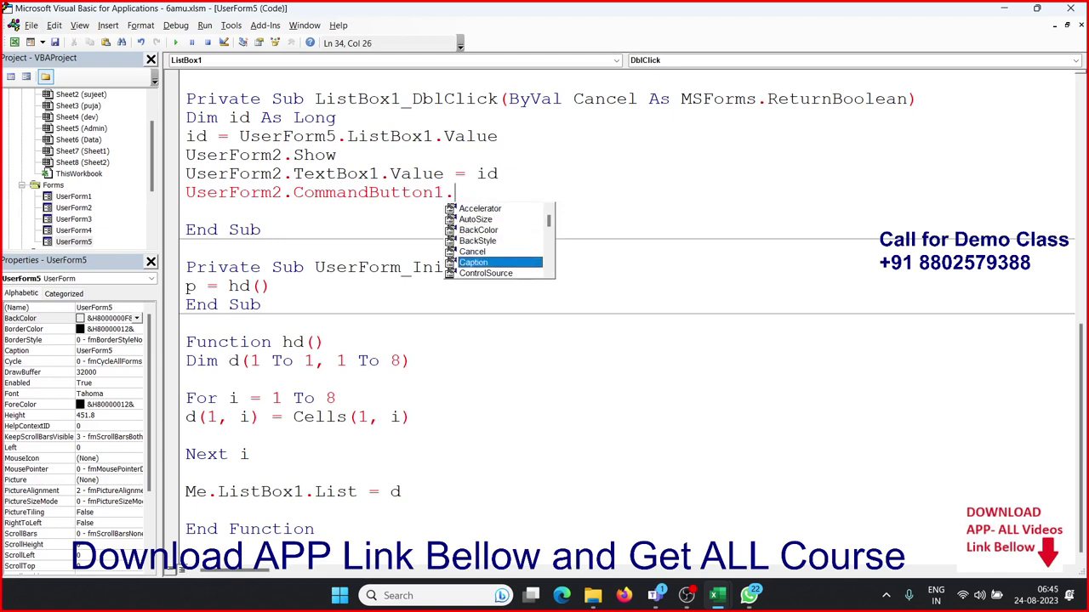
pyautogui.press('Down')
pyautogui.press('Down')
pyautogui.press('Down')
pyautogui.press('Down')
pyautogui.press('Down')
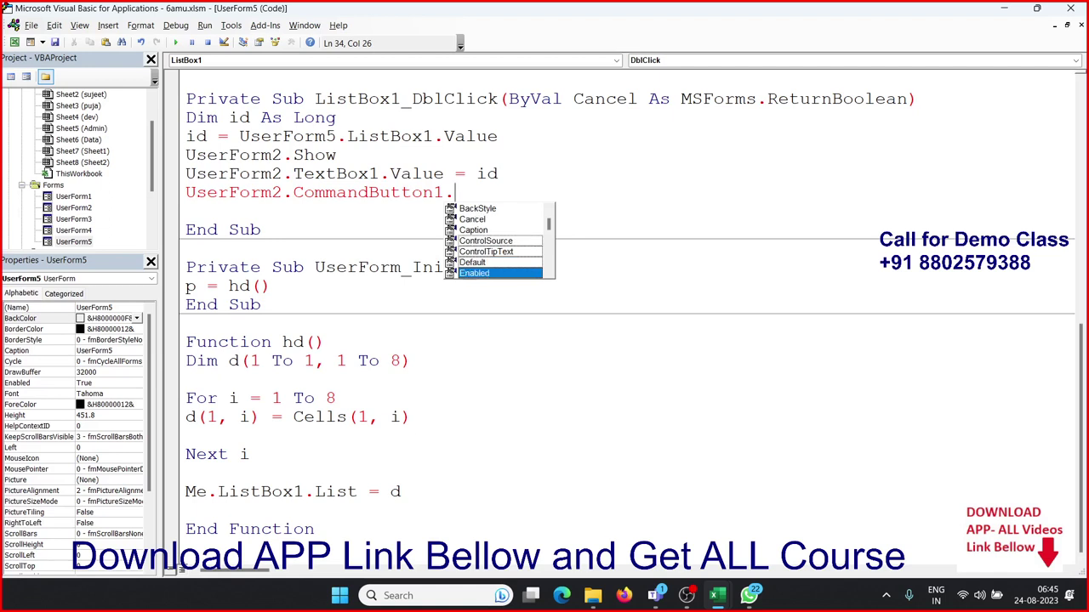
pyautogui.press('Down')
pyautogui.press('Down')
pyautogui.press('Down')
pyautogui.press('Down')
pyautogui.press('Down')
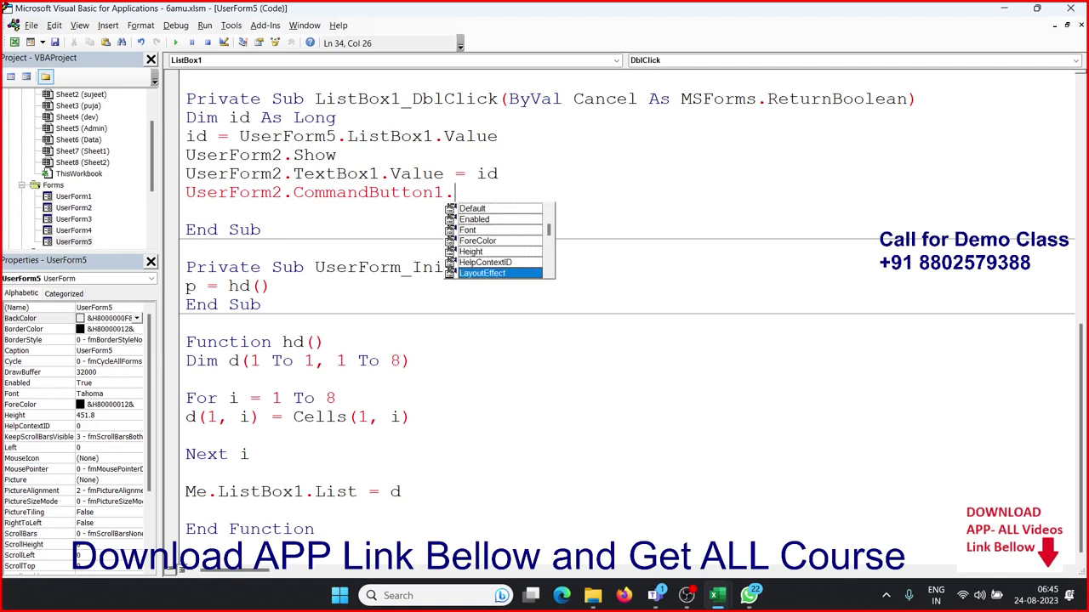
pyautogui.press('Down')
pyautogui.press('Down')
pyautogui.press('Down')
pyautogui.press('Down')
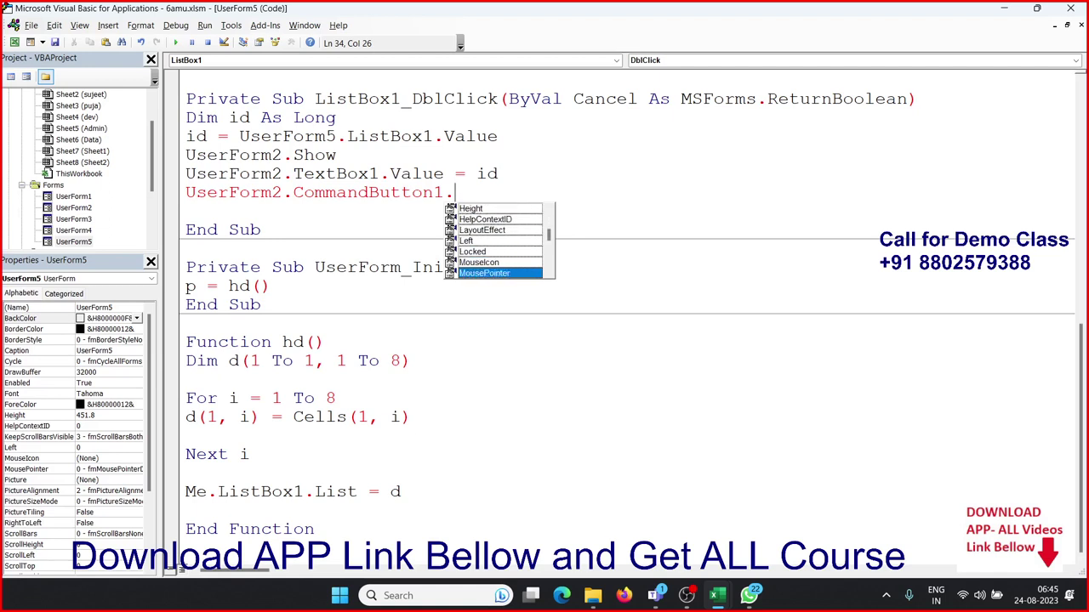
pyautogui.press('Up')
pyautogui.press('Down')
pyautogui.press('Down')
pyautogui.press('Down')
pyautogui.press('Down')
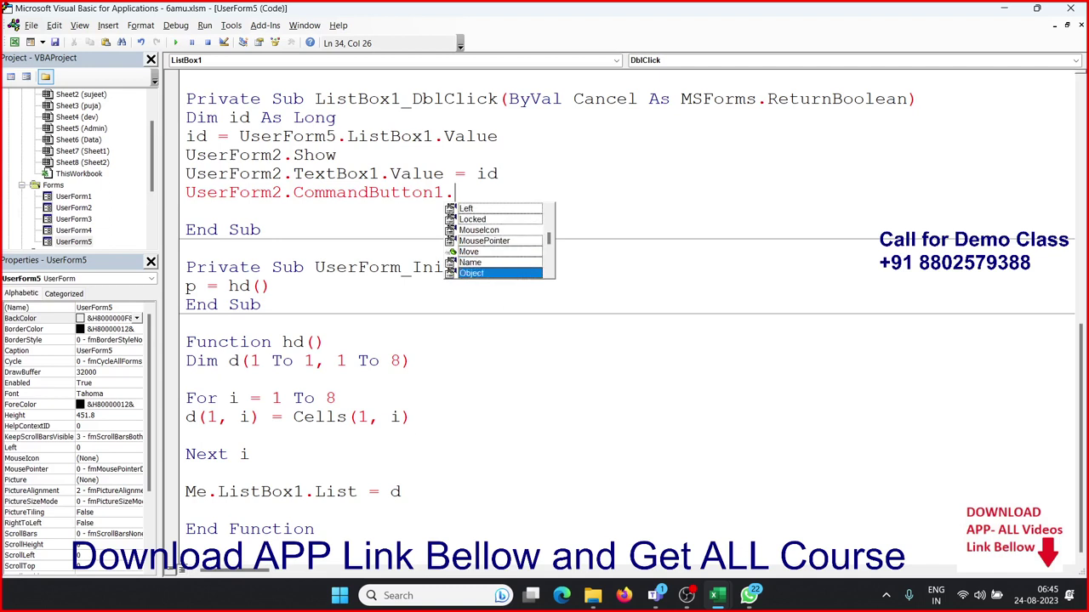
pyautogui.press('Down')
pyautogui.press('Down')
pyautogui.press('Down')
pyautogui.press('Down')
pyautogui.press('Down')
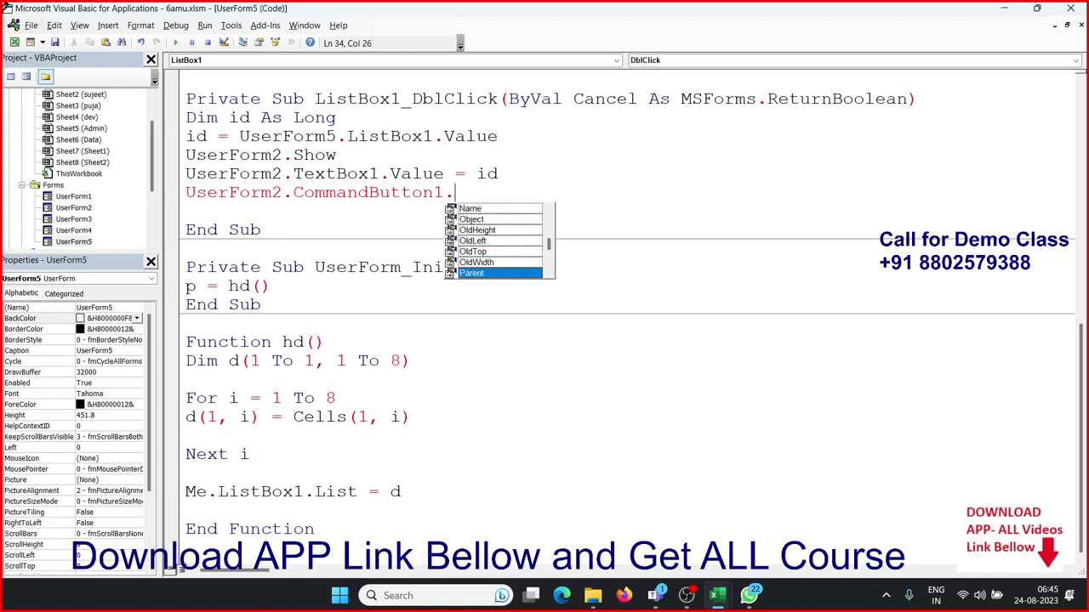
pyautogui.press('Down')
pyautogui.press('Down')
pyautogui.press('Down')
pyautogui.press('Down')
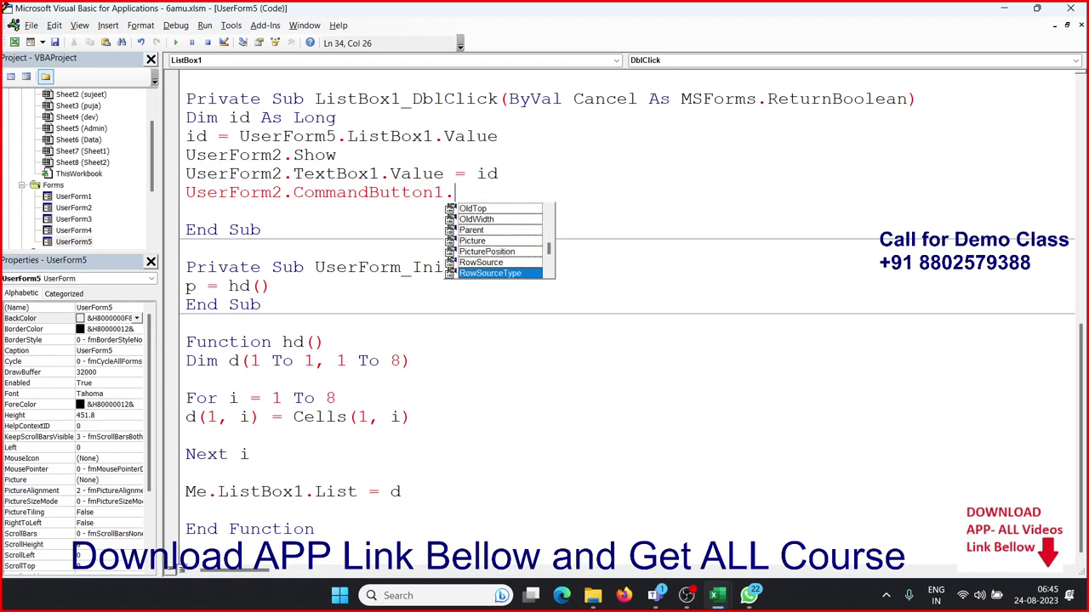
pyautogui.press('Down')
pyautogui.press('Down')
pyautogui.press('Down')
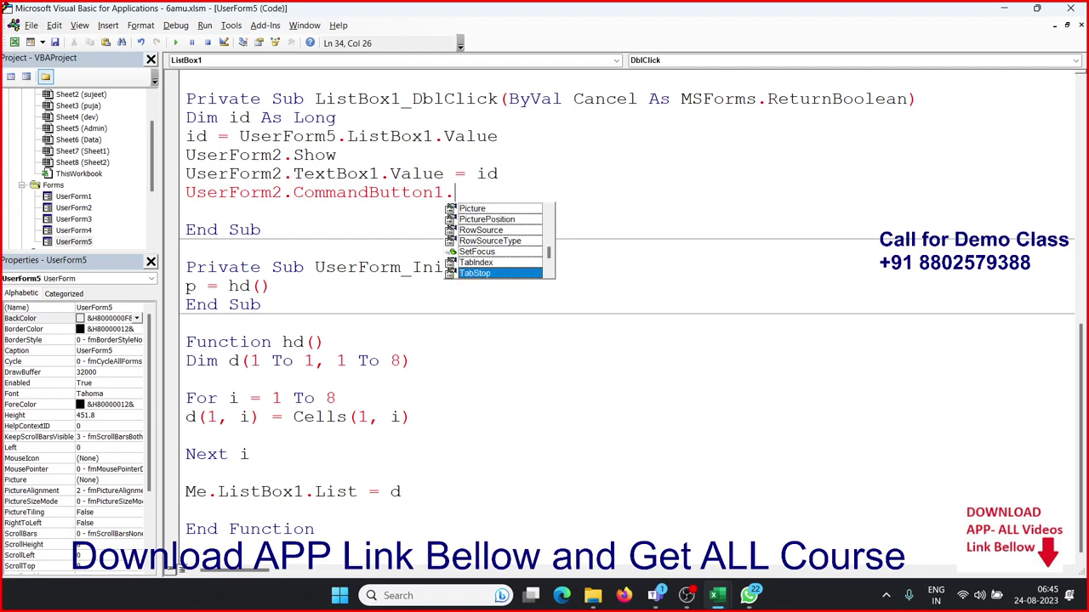
pyautogui.press('Down')
pyautogui.press('Down')
pyautogui.press('Down')
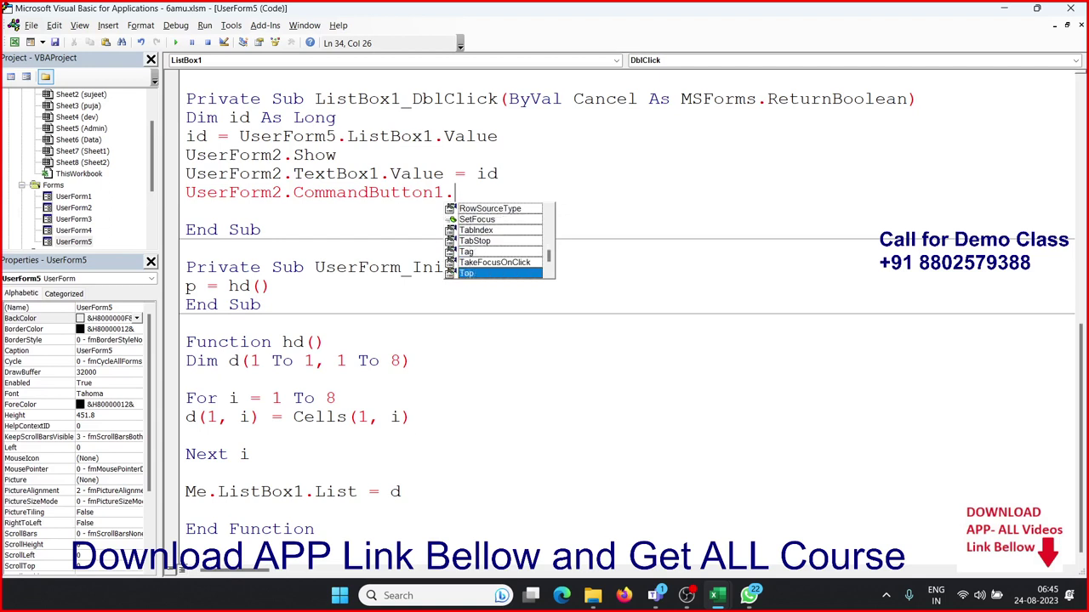
pyautogui.press('Down')
pyautogui.press('Down')
pyautogui.press('Down')
pyautogui.press('Down')
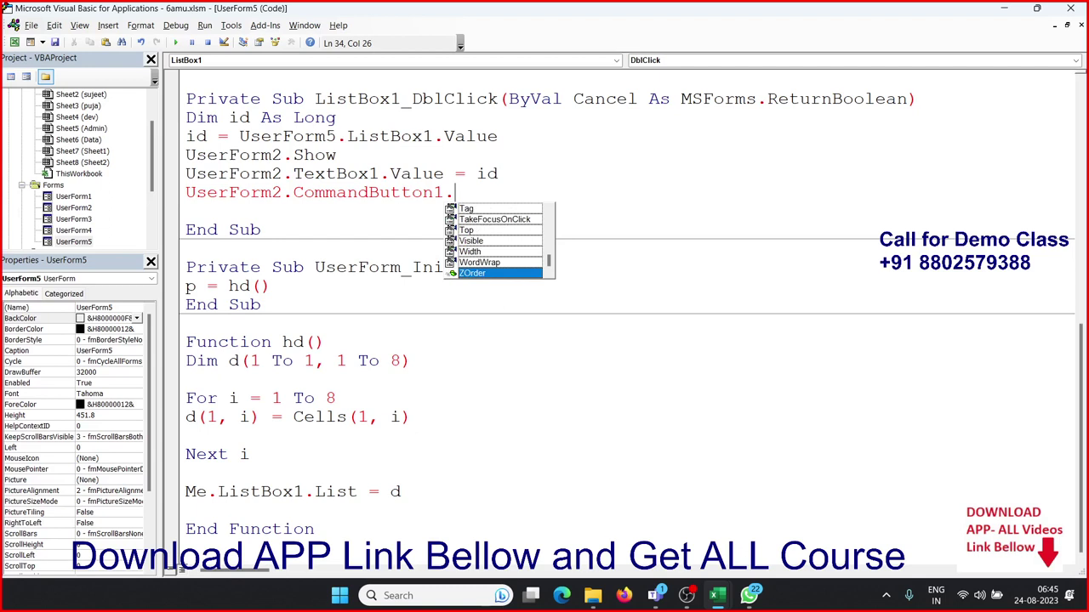
pyautogui.press('Up')
pyautogui.press('Up')
pyautogui.press('Up')
pyautogui.press('Up')
pyautogui.press('Up')
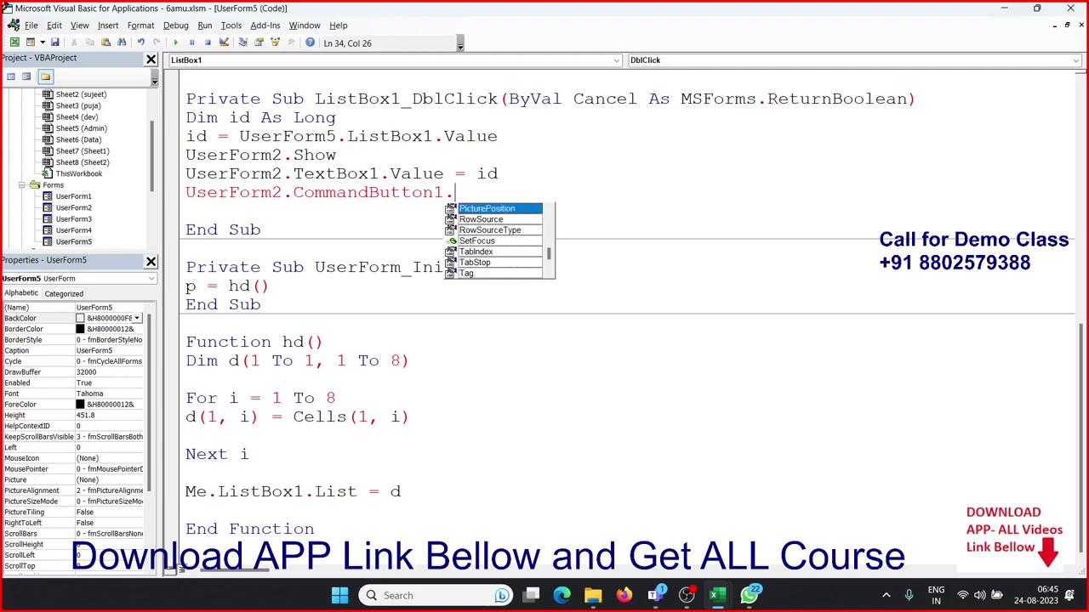
# Step: Erase the CommandButton1 line, leaving a blank line after TextBox1.Value = id
pyautogui.press('BackSpace')
pyautogui.press('BackSpace')
pyautogui.press('BackSpace')
pyautogui.press('BackSpace')
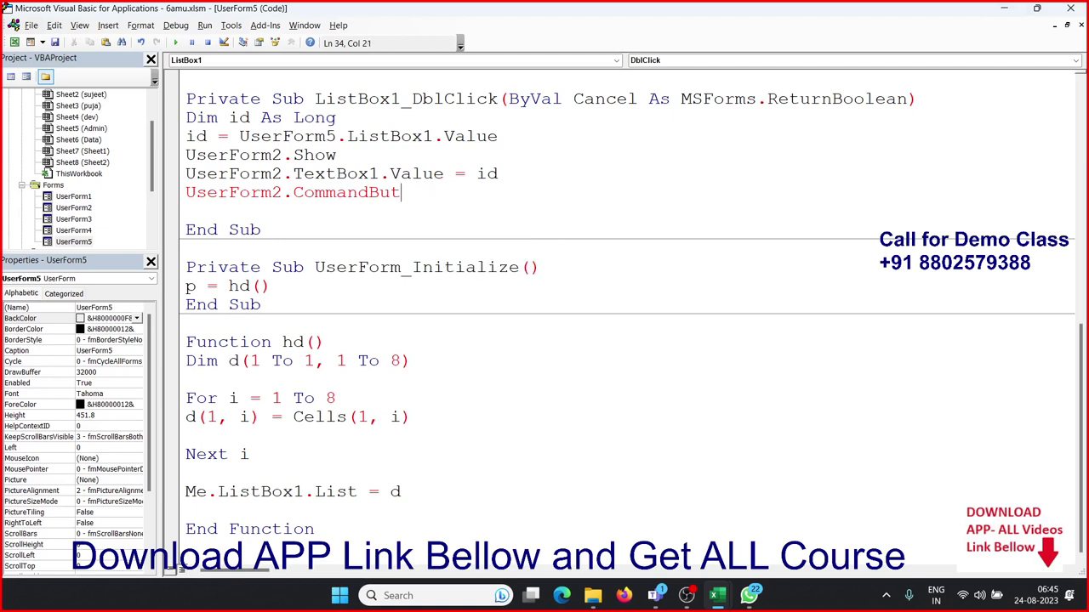
pyautogui.press('BackSpace')
pyautogui.press('BackSpace')
pyautogui.press('BackSpace')
pyautogui.press('BackSpace')
pyautogui.press('BackSpace')
pyautogui.press('BackSpace')
pyautogui.press('BackSpace')
pyautogui.press('BackSpace')
pyautogui.press('BackSpace')
pyautogui.press('BackSpace')
pyautogui.press('BackSpace')
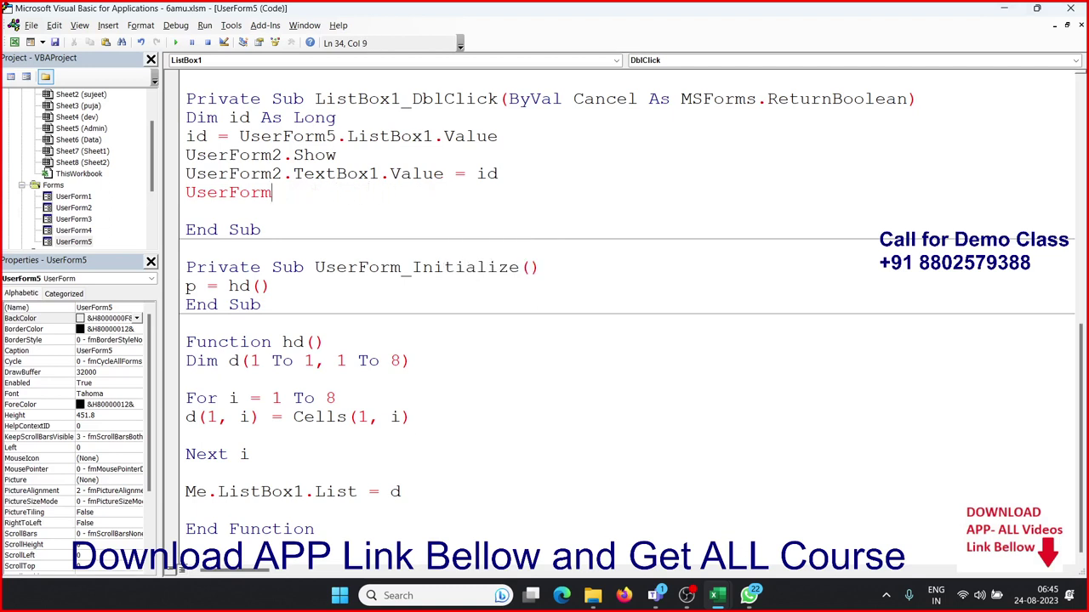
pyautogui.press('BackSpace')
pyautogui.press('BackSpace')
pyautogui.press('BackSpace')
pyautogui.press('BackSpace')
pyautogui.press('BackSpace')
pyautogui.press('BackSpace')
pyautogui.press('BackSpace')
pyautogui.press('BackSpace')
pyautogui.press('BackSpace')
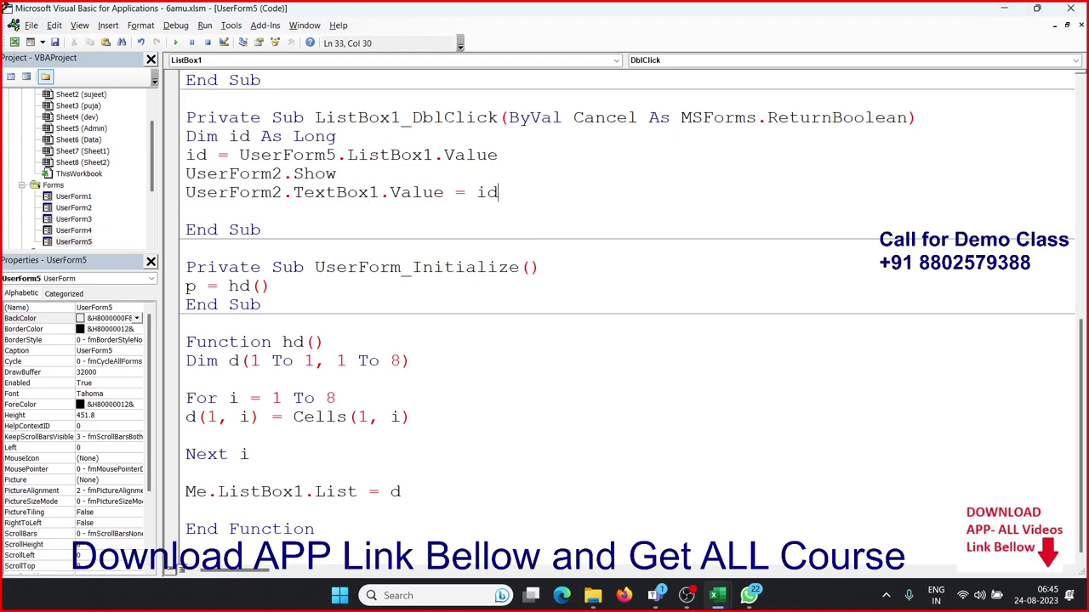
pyautogui.press('Return')
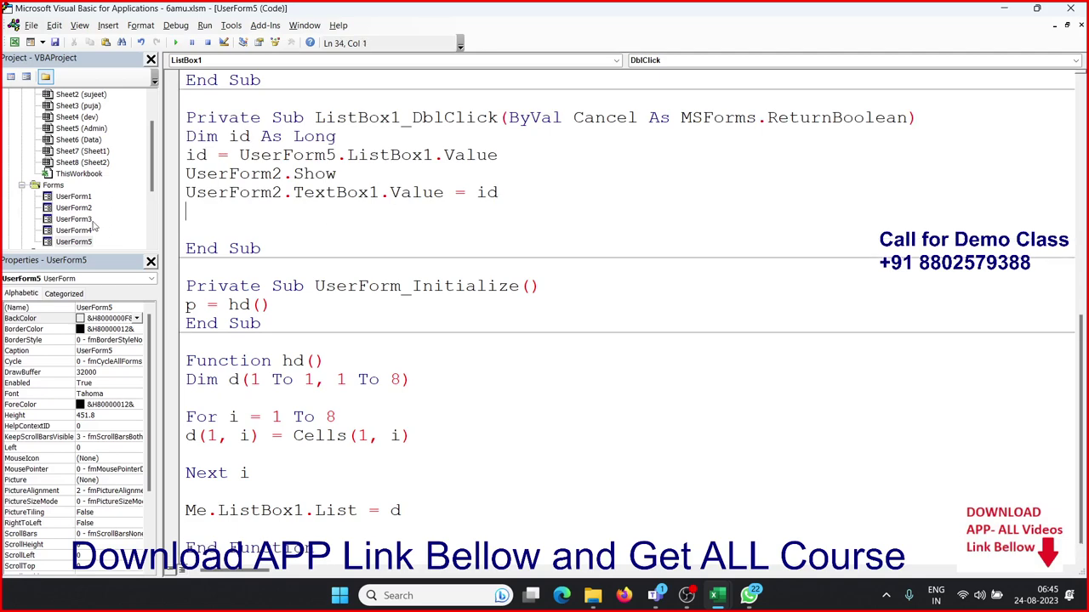
# Step: Open UserForm2's CommandButton1_Click code and select the lookup code from Dim dt to Next i
pyautogui.doubleClick(73, 208)
pyautogui.doubleClick(365, 110)
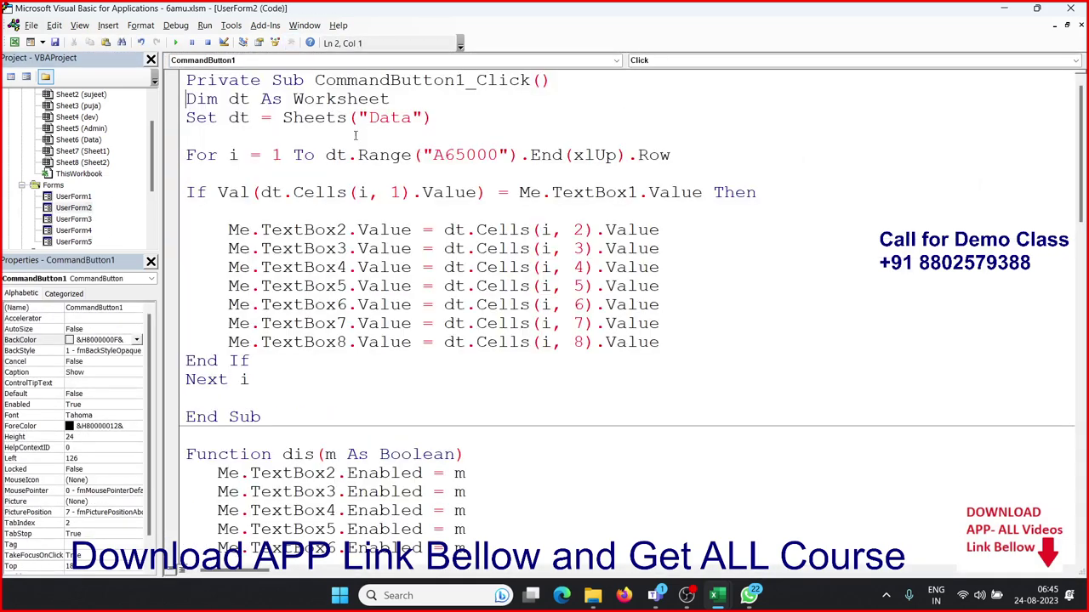
pyautogui.moveTo(262, 397)
pyautogui.mouseDown()
pyautogui.moveTo(169, 283)
pyautogui.moveTo(176, 162)
pyautogui.mouseUp()
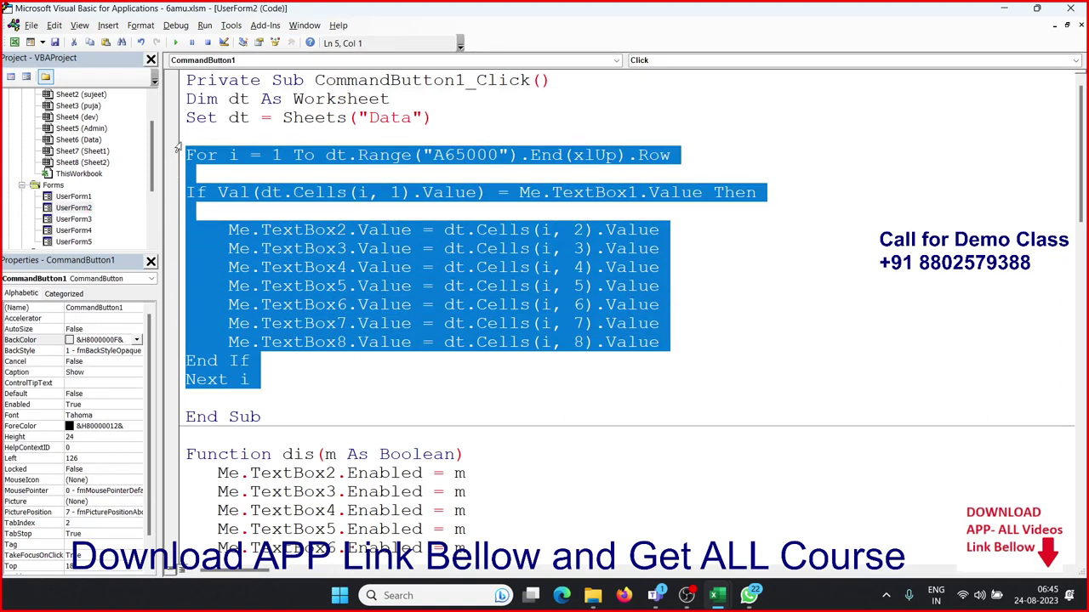
pyautogui.click(289, 393)
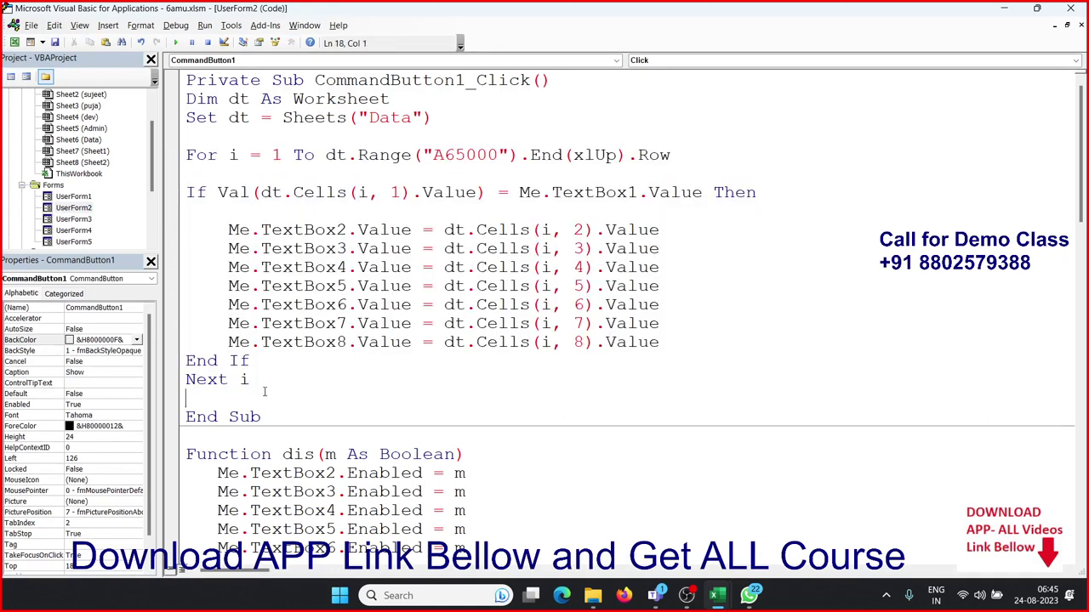
pyautogui.moveTo(264, 391)
pyautogui.mouseDown()
pyautogui.moveTo(170, 192)
pyautogui.moveTo(163, 108)
pyautogui.mouseUp()
pyautogui.hotkey('ctrl', 'c')
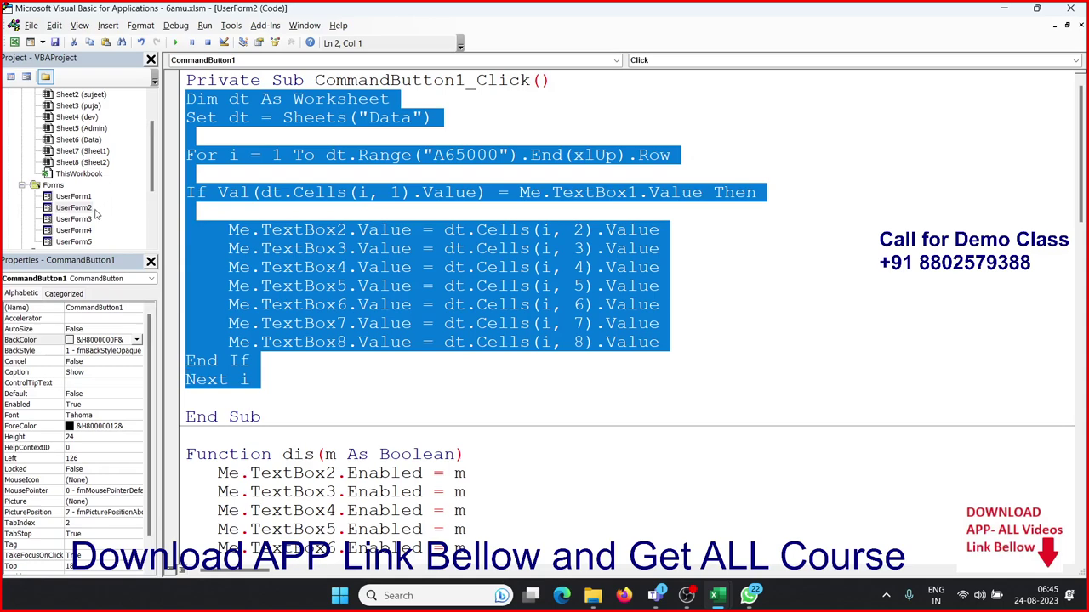
# Step: Paste the record lookup code into ListBox1's double-click handler before End Sub
pyautogui.doubleClick(86, 242)
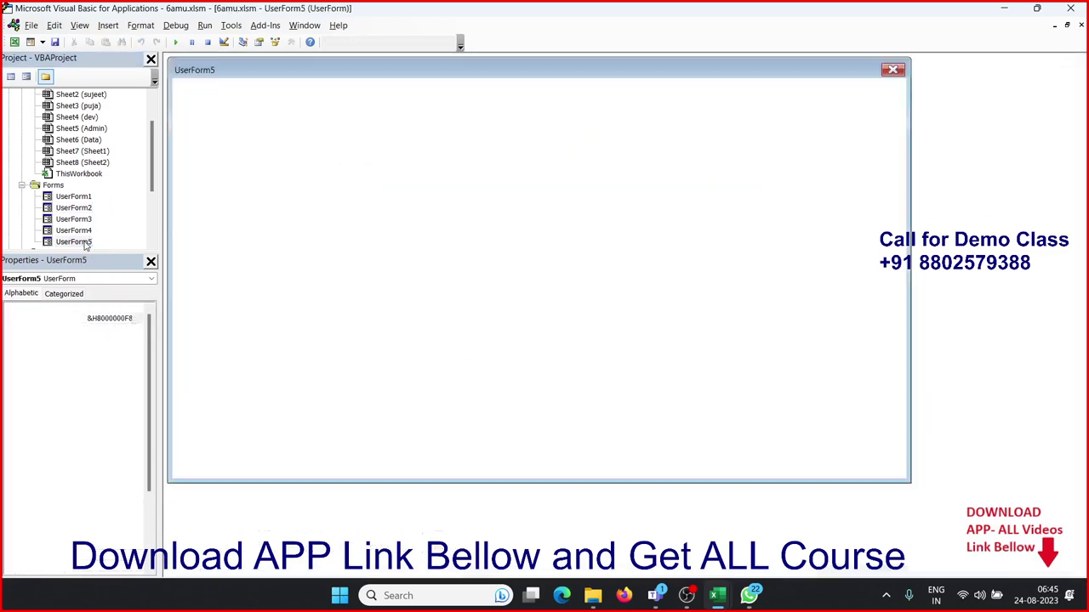
pyautogui.click(347, 211)
pyautogui.doubleClick(347, 211)
pyautogui.click(272, 208)
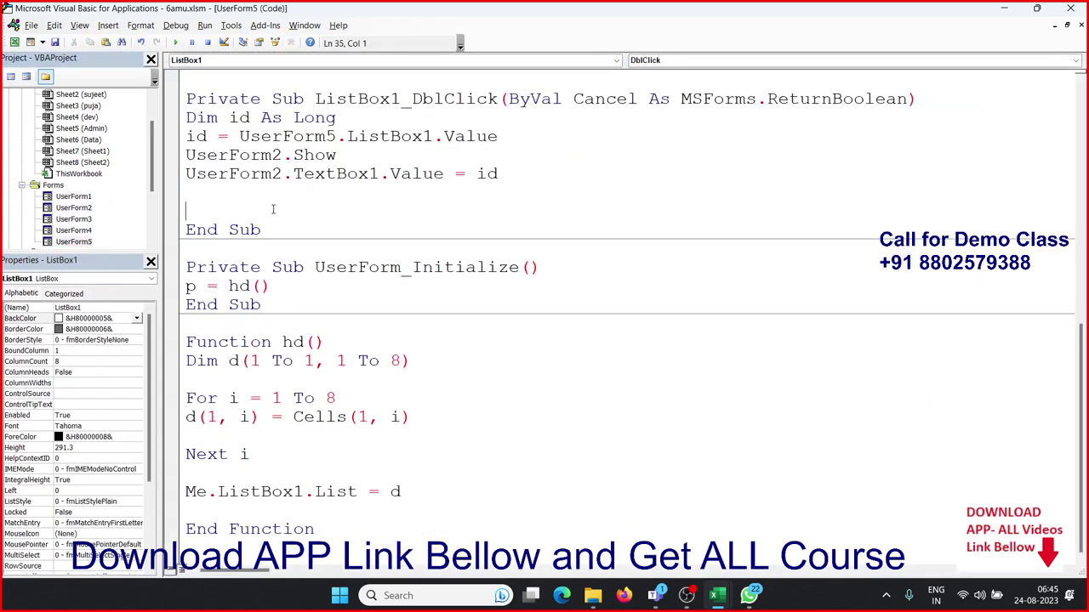
pyautogui.press('Return')
pyautogui.press('Return')
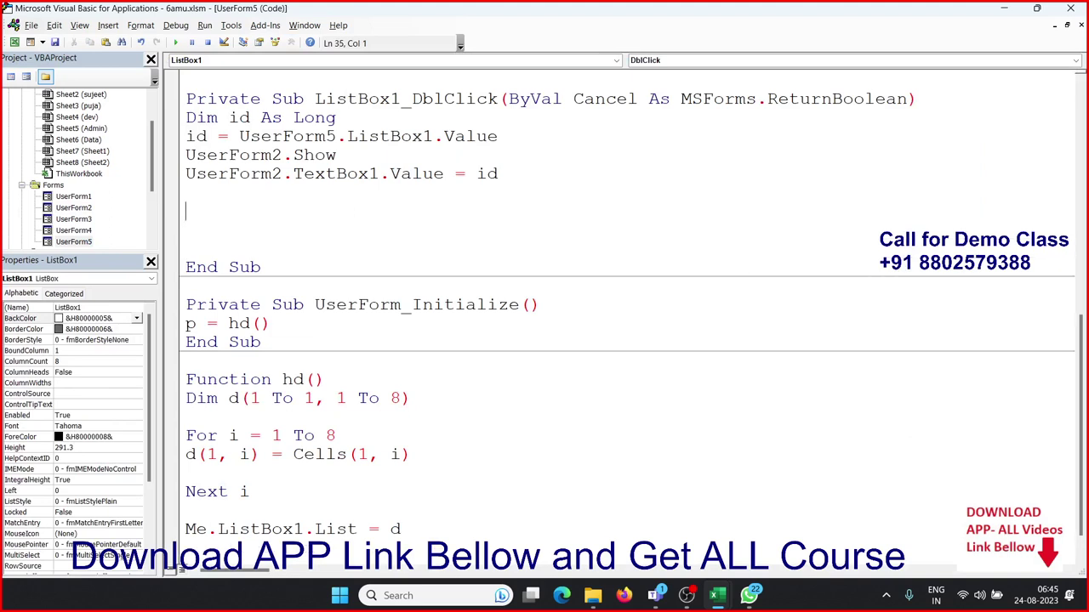
pyautogui.hotkey('ctrl', 'v')
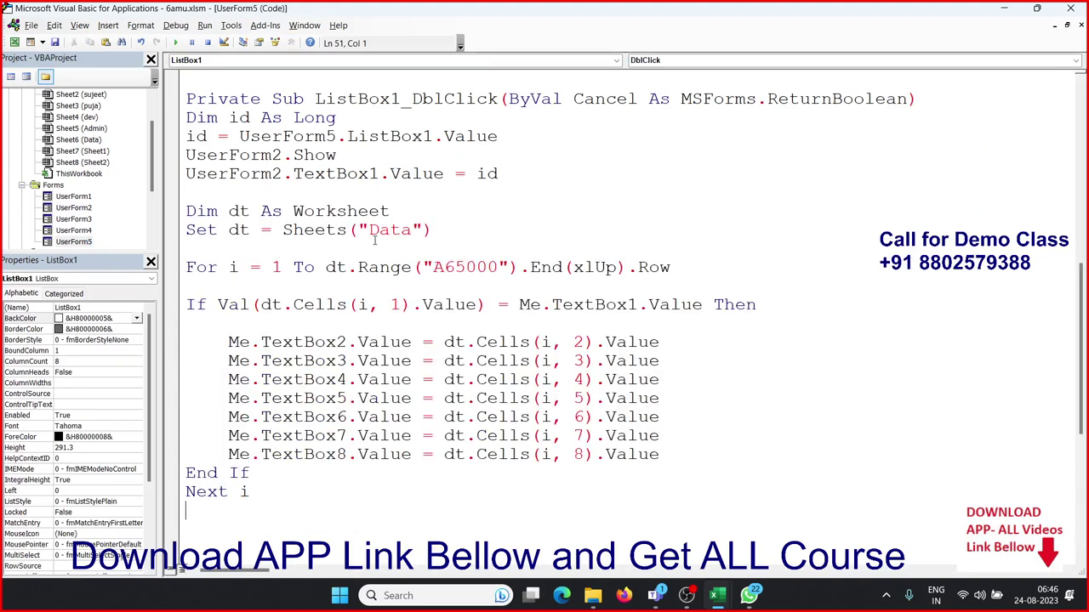
# Step: Replace Me.TextBox1.Value with id in the If comparison
pyautogui.click(240, 342)
pyautogui.doubleClick(266, 174)
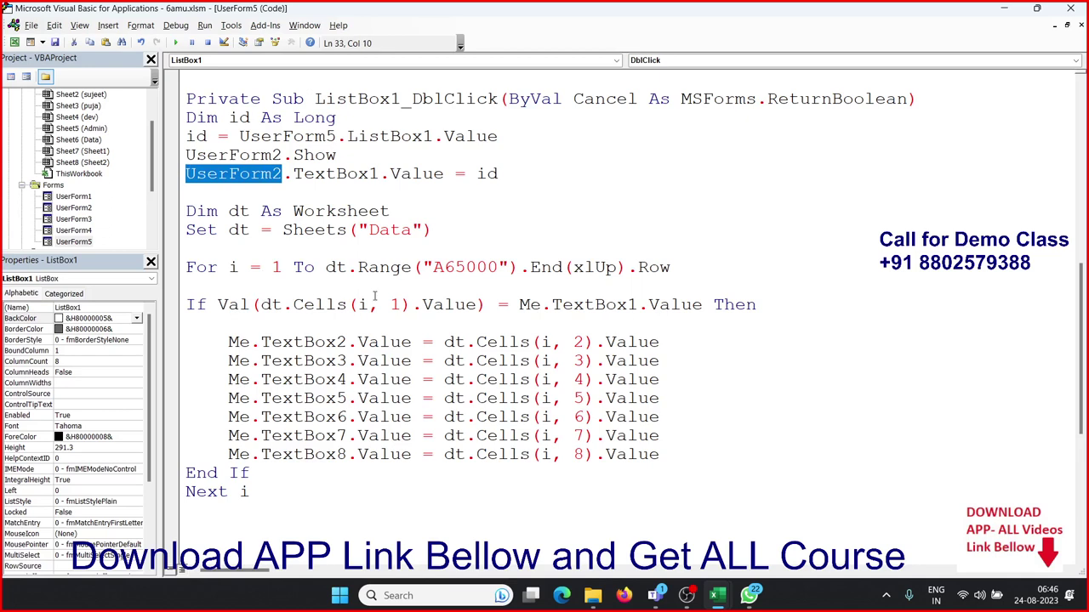
pyautogui.click(252, 342)
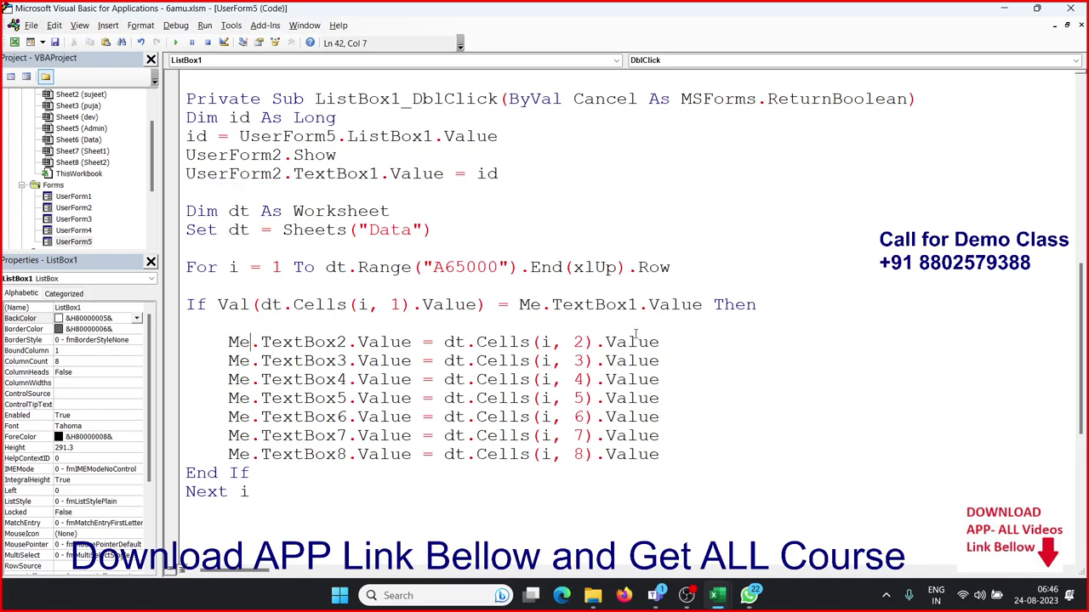
pyautogui.doubleClick(531, 305)
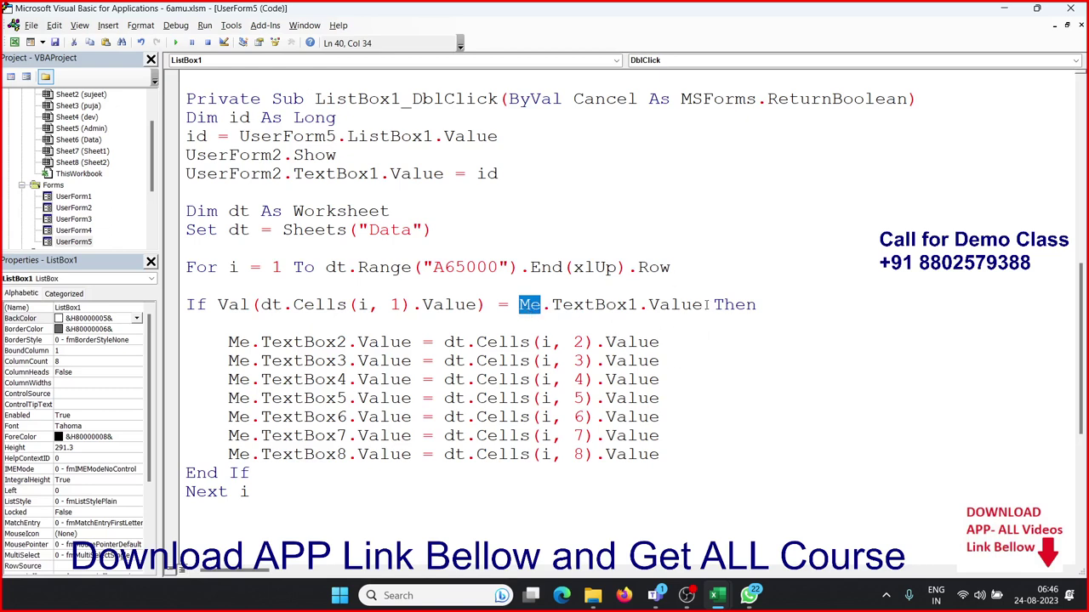
pyautogui.moveTo(704, 305); pyautogui.dragTo(521, 307)
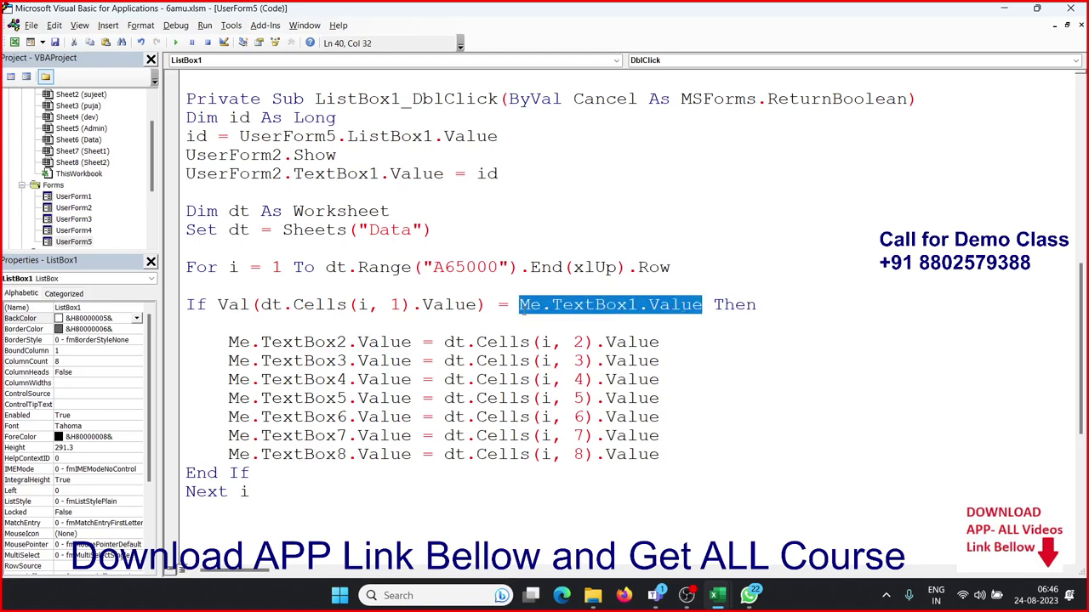
pyautogui.write('id')
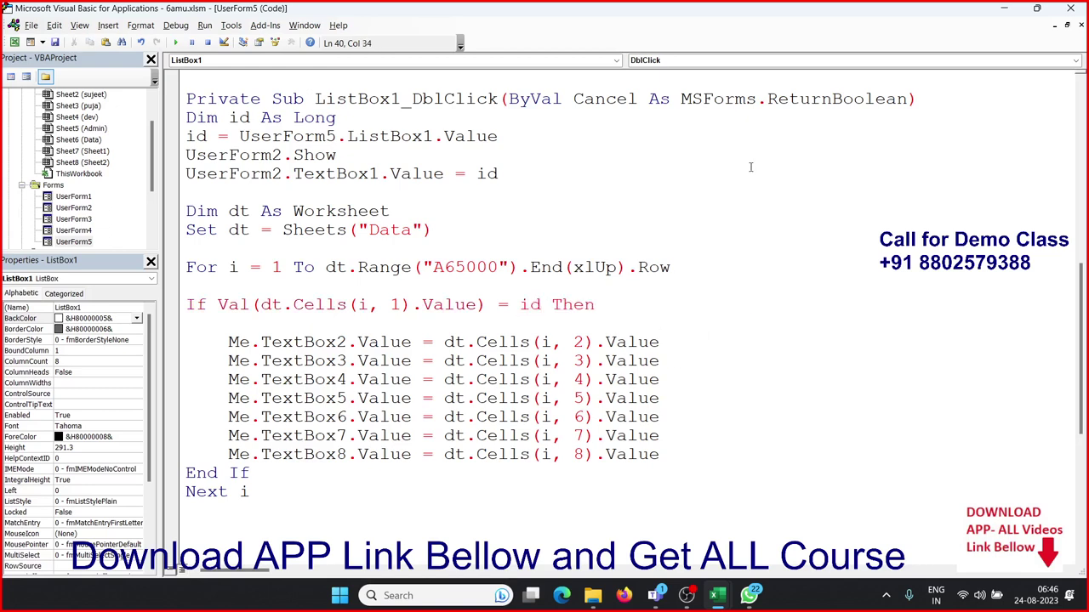
# Step: Change the Me prefix to UserForm2 on the TextBox2 through TextBox8 assignment lines
pyautogui.click(410, 360)
pyautogui.moveTo(228, 342); pyautogui.dragTo(412, 342)
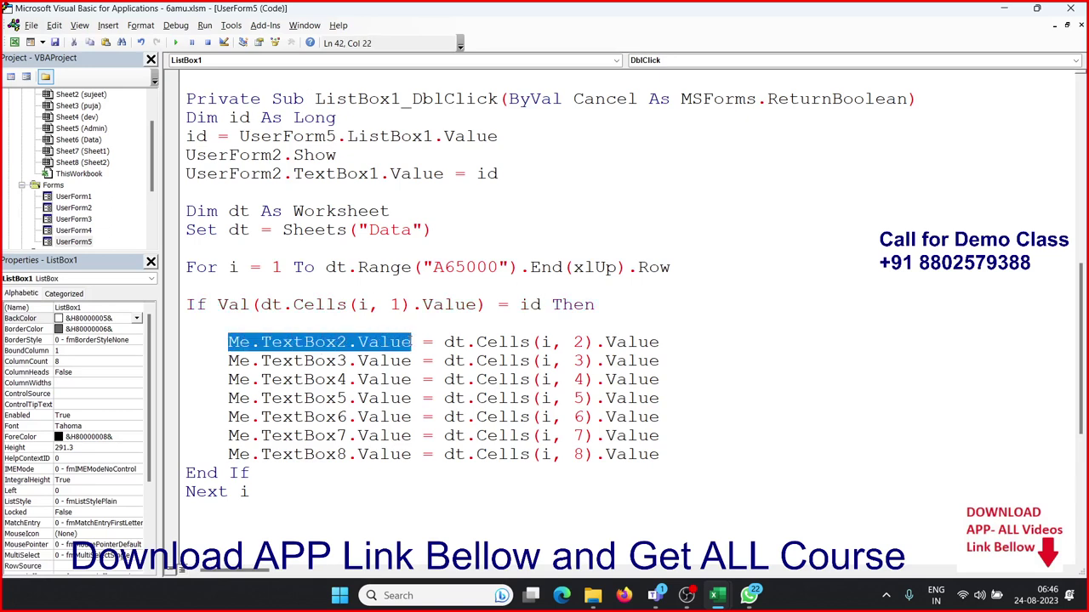
pyautogui.click(348, 361)
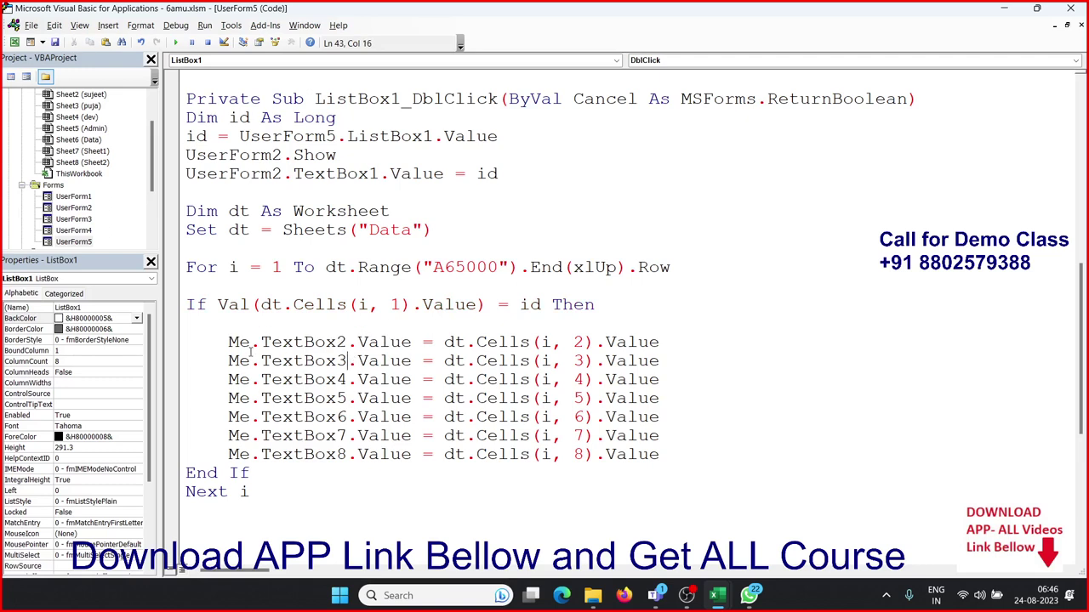
pyautogui.doubleClick(241, 342)
pyautogui.write('UserForm2')
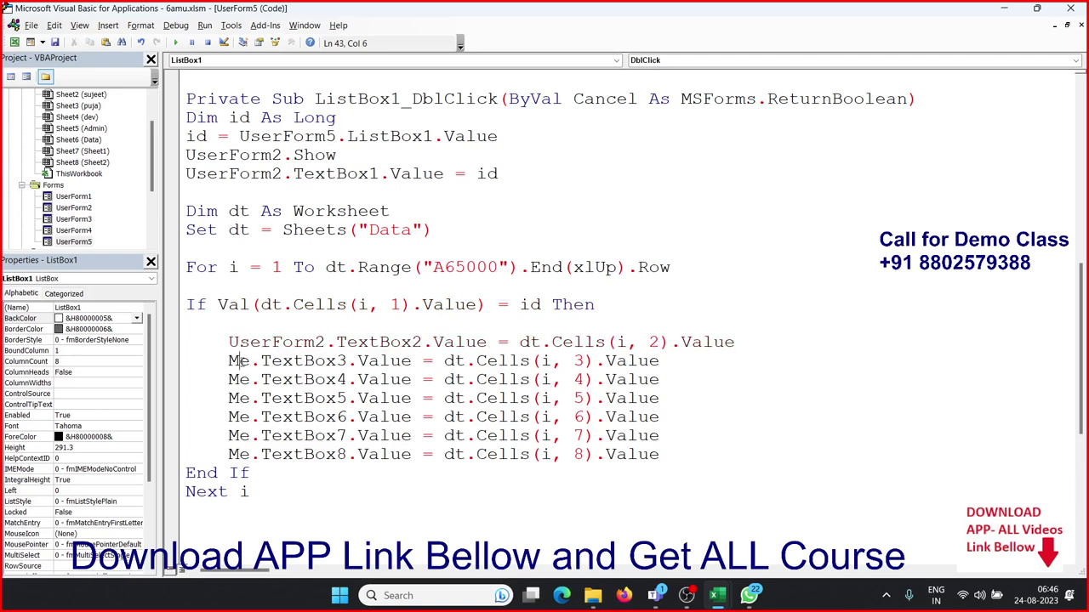
pyautogui.doubleClick(239, 361)
pyautogui.write('UserForm2')
pyautogui.doubleClick(239, 380)
pyautogui.write('UserForm2')
pyautogui.doubleClick(239, 398)
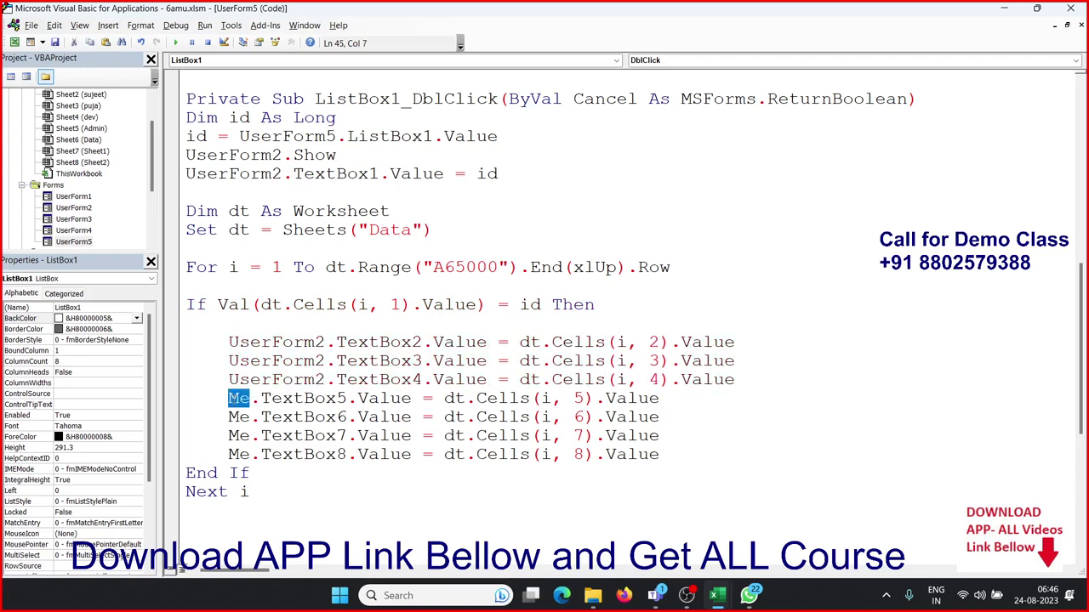
pyautogui.write('UserForm2')
pyautogui.doubleClick(239, 416)
pyautogui.write('UserForm2')
pyautogui.doubleClick(239, 435)
pyautogui.write('UserForm2')
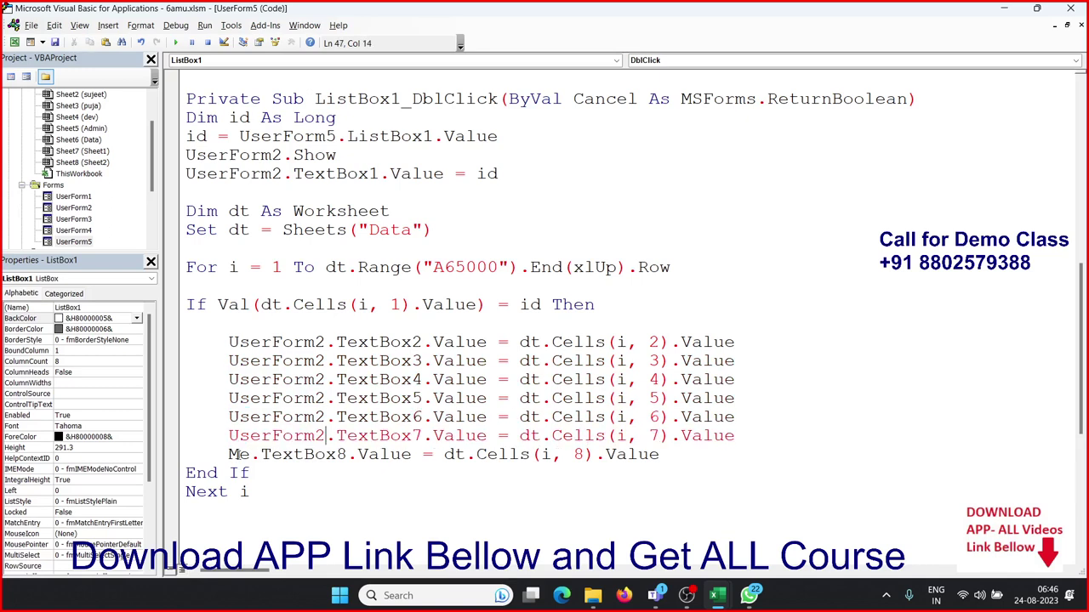
pyautogui.doubleClick(239, 454)
pyautogui.write('UserForm2')
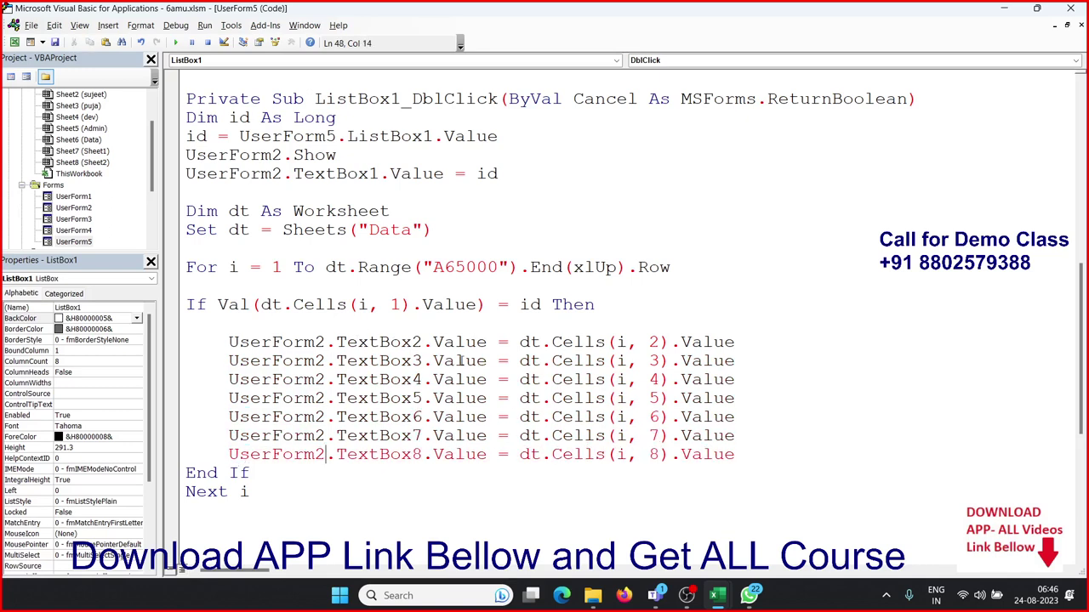
# Step: Return to UserForm5's design and run the search form
pyautogui.click(412, 361)
pyautogui.scroll(-1, 411, 367)
pyautogui.scroll(-2, 410, 371)
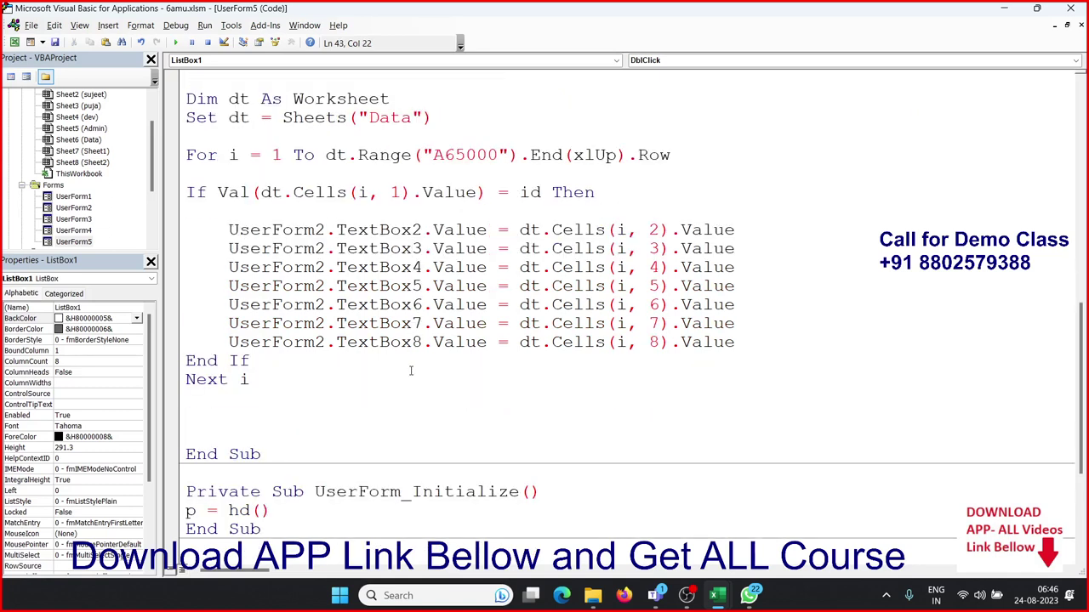
pyautogui.scroll(1, 410, 371)
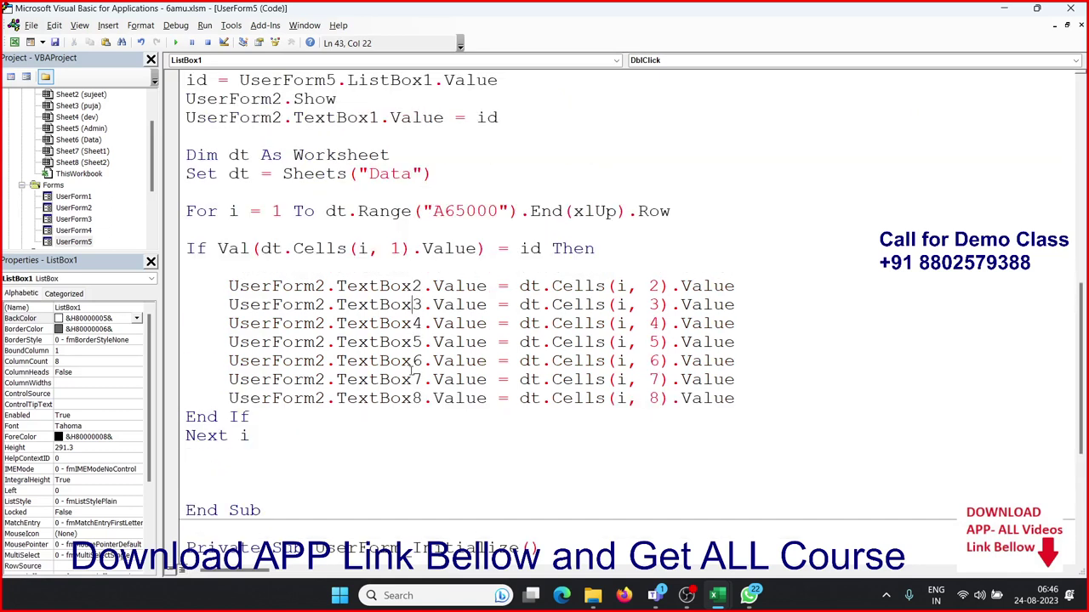
pyautogui.doubleClick(68, 243)
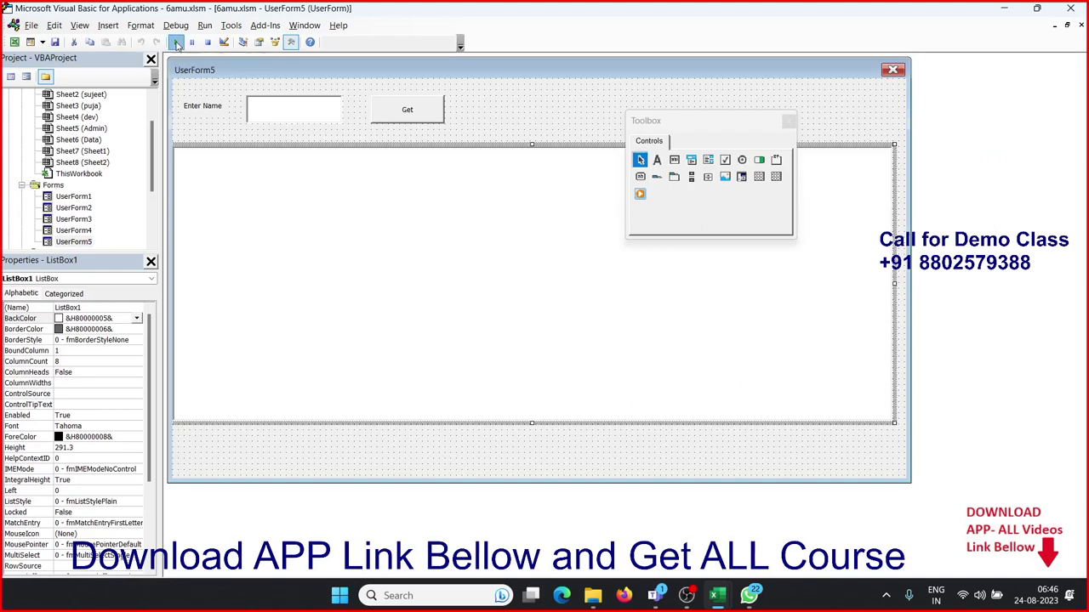
pyautogui.click(176, 44)
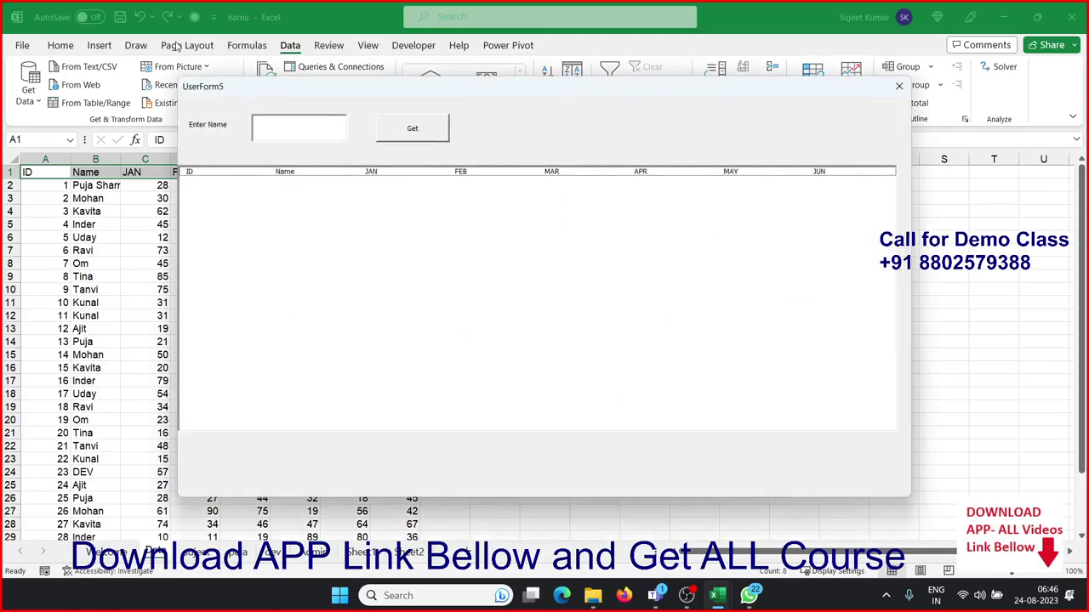
# Step: Search for the entered name and open result ID 25 in UserForm2
pyautogui.click(258, 124)
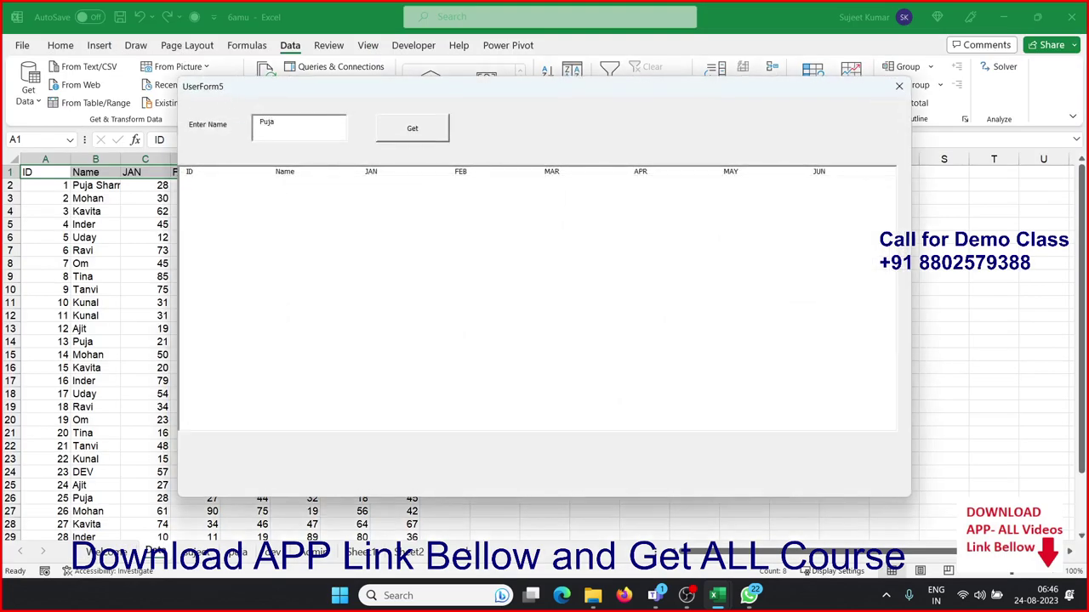
pyautogui.write('Puja')
pyautogui.click(437, 135)
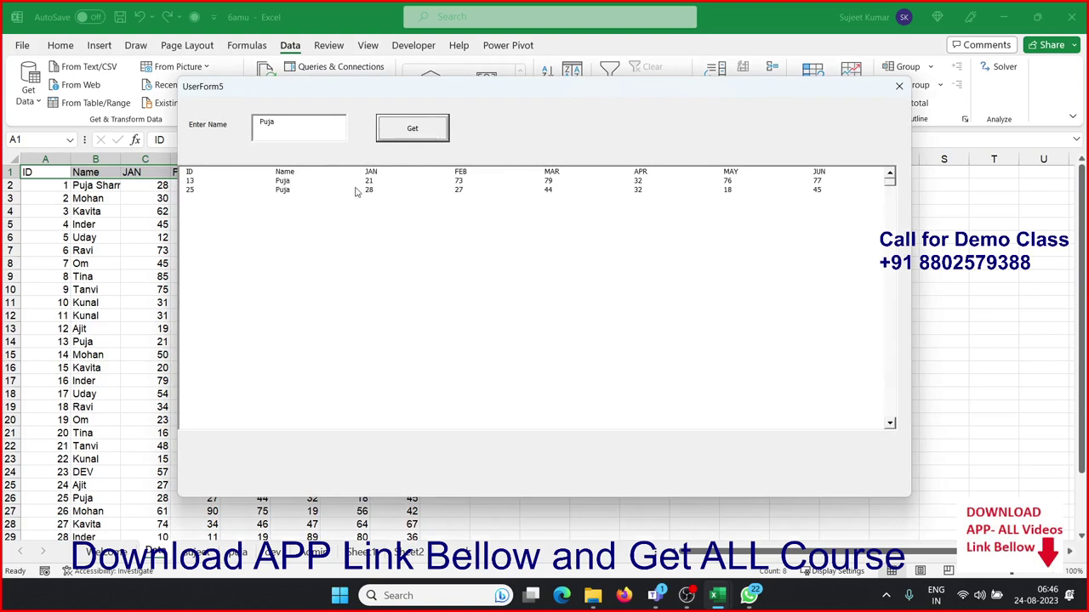
pyautogui.click(358, 193)
pyautogui.doubleClick(358, 192)
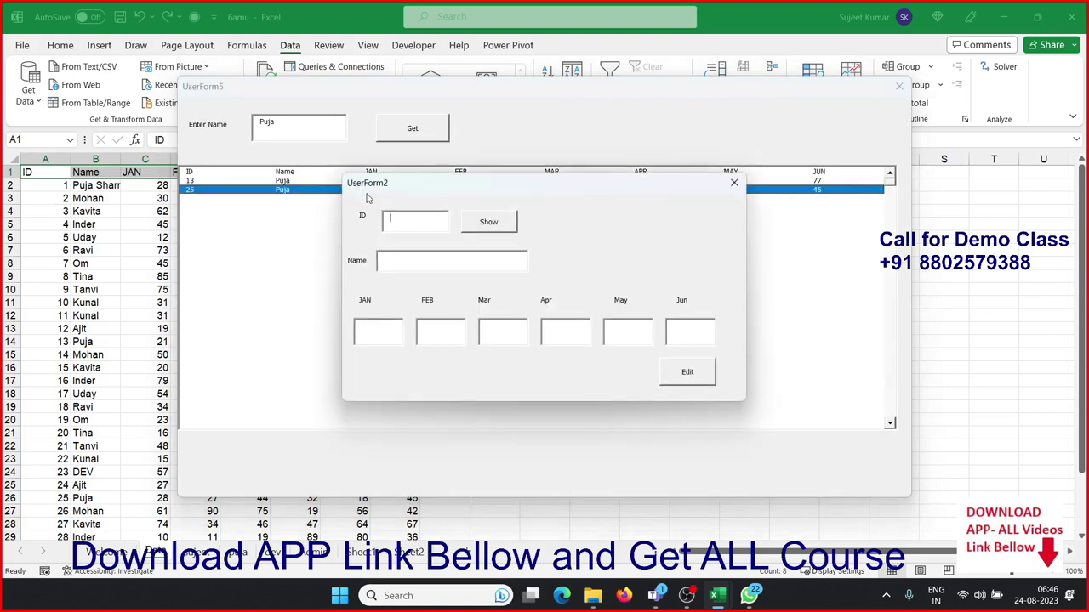
# Step: Close and reopen result records in UserForm2 repeatedly, finishing with the first row's record
pyautogui.click(734, 182)
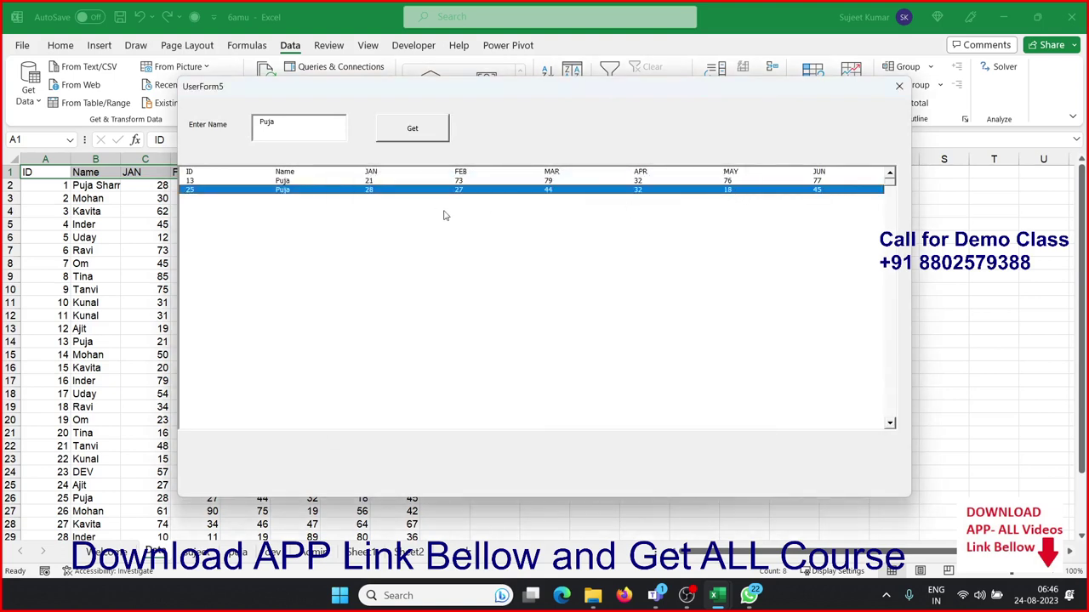
pyautogui.doubleClick(433, 200)
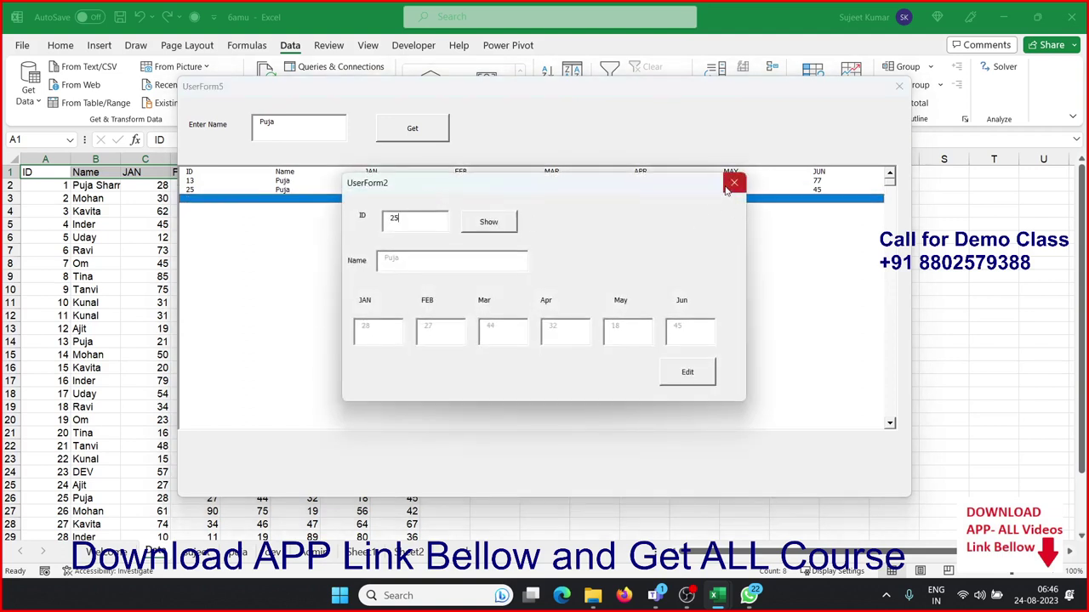
pyautogui.click(727, 188)
pyautogui.doubleClick(387, 199)
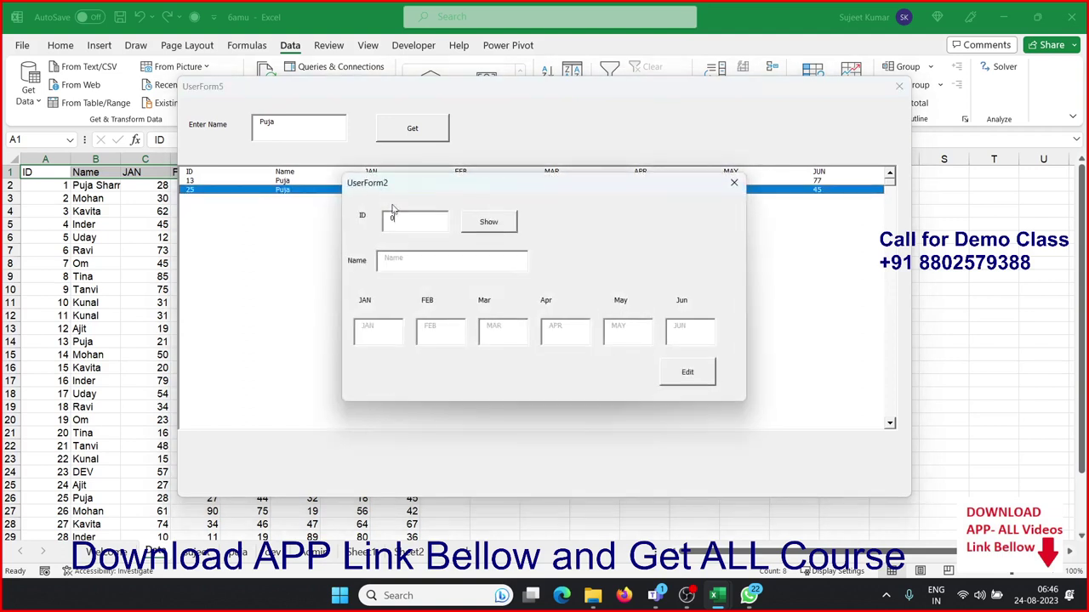
pyautogui.click(734, 182)
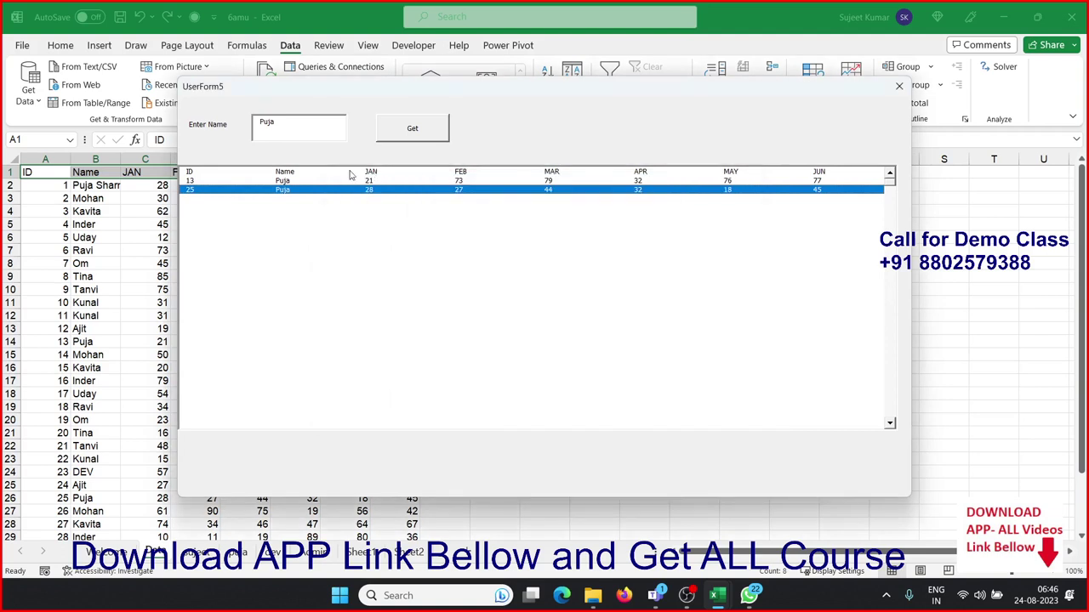
pyautogui.doubleClick(363, 181)
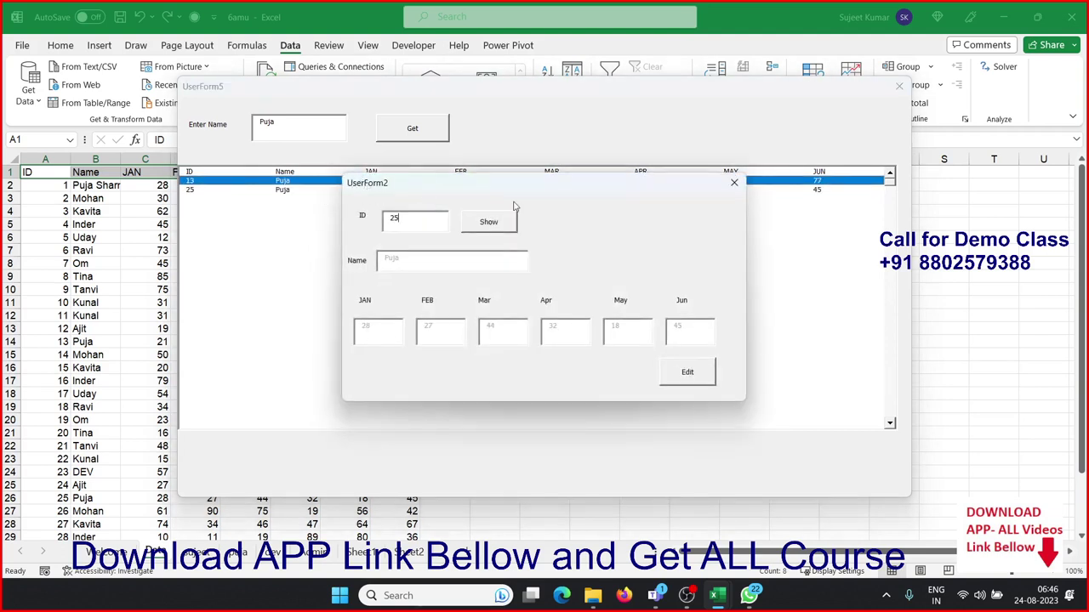
pyautogui.click(734, 182)
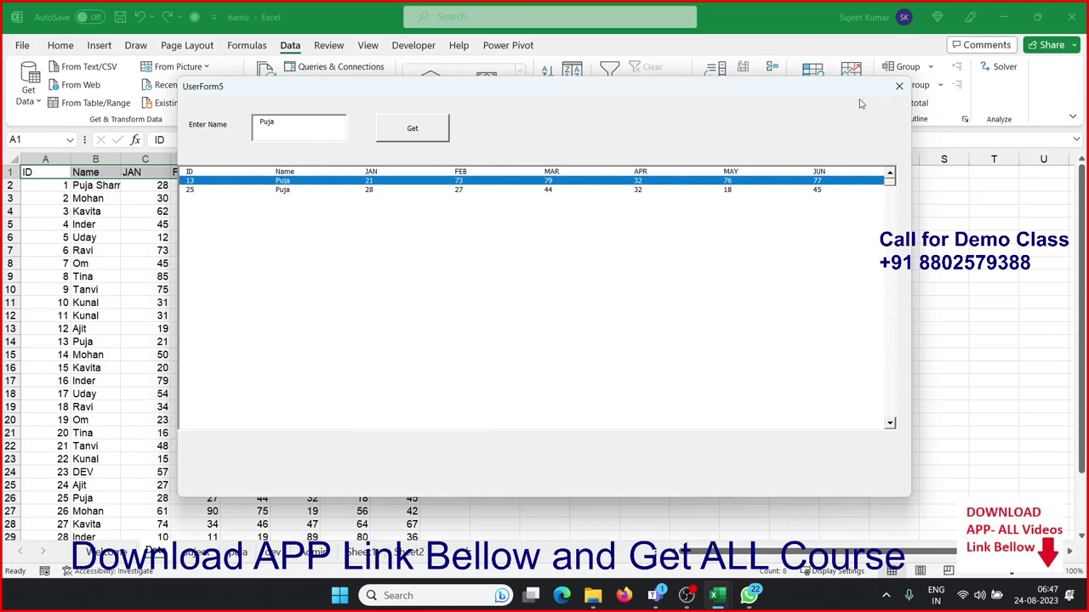
# Step: Close the search form and open the list box's double-click code
pyautogui.click(899, 86)
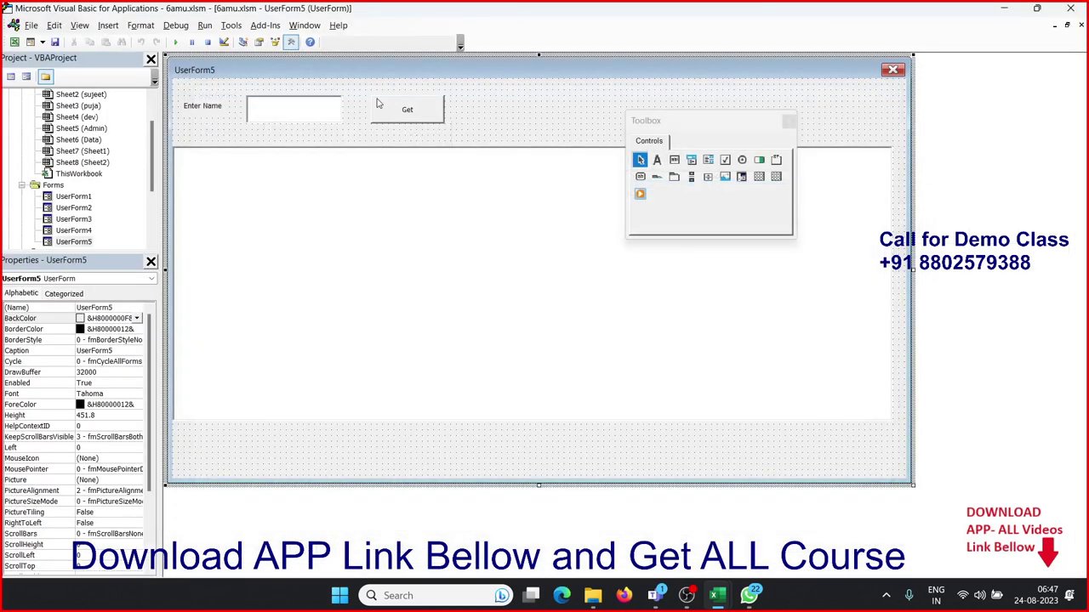
pyautogui.doubleClick(358, 158)
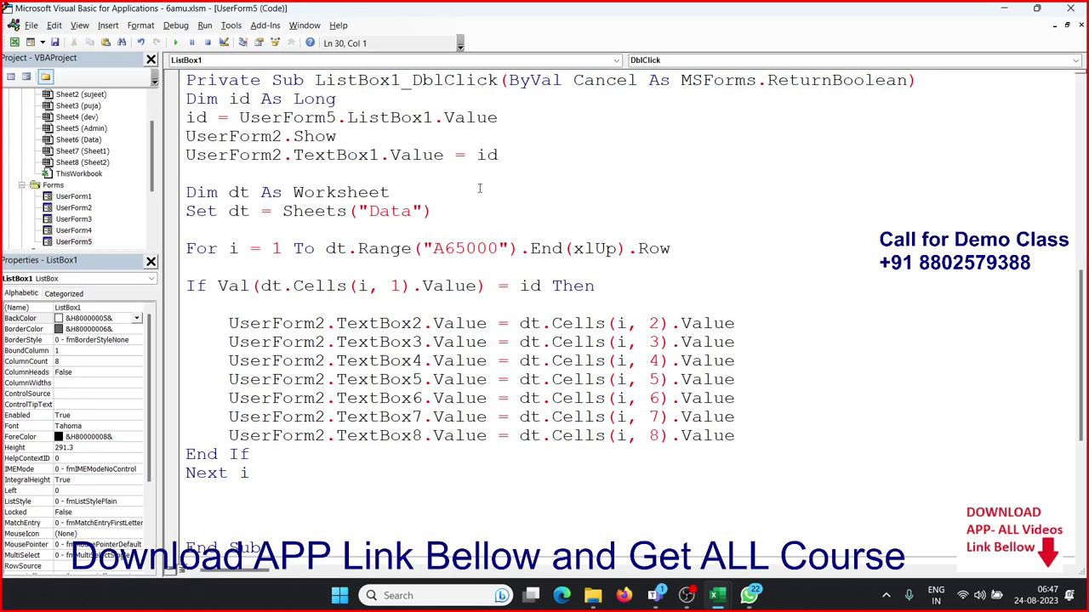
pyautogui.click(372, 177)
pyautogui.scroll(2, 370, 180)
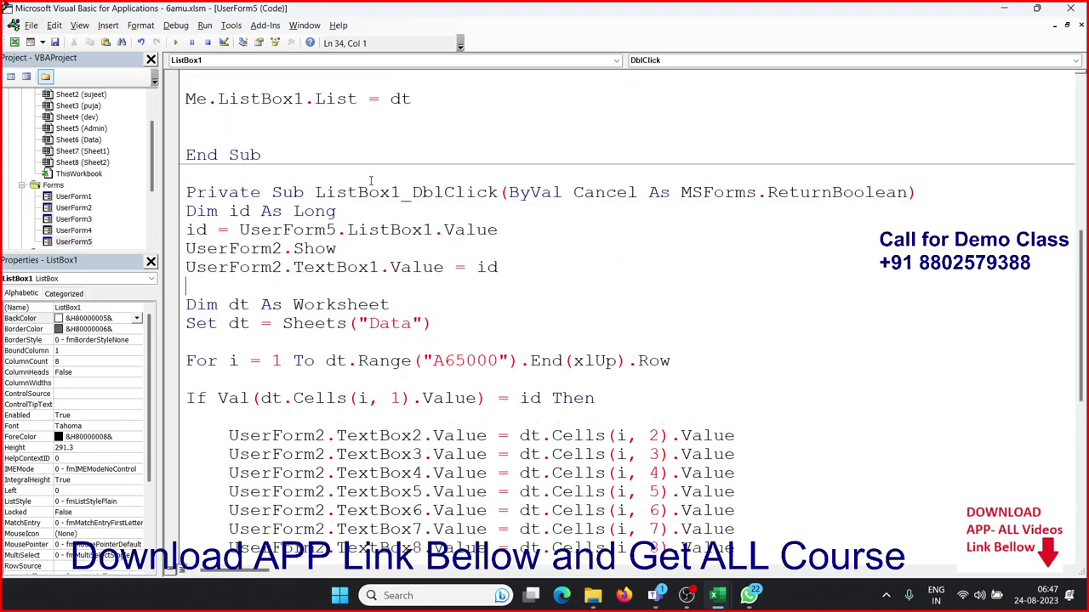
pyautogui.scroll(-1, 370, 181)
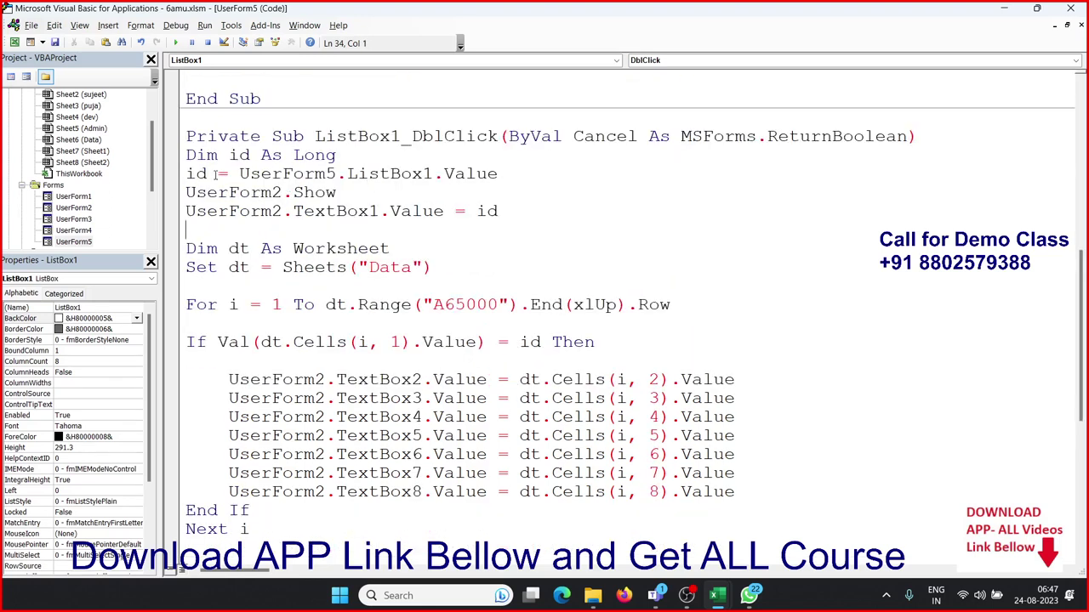
# Step: Move the UserForm2.TextBox1.Value = id line above UserForm2.Show
pyautogui.moveTo(186, 173); pyautogui.dragTo(485, 168)
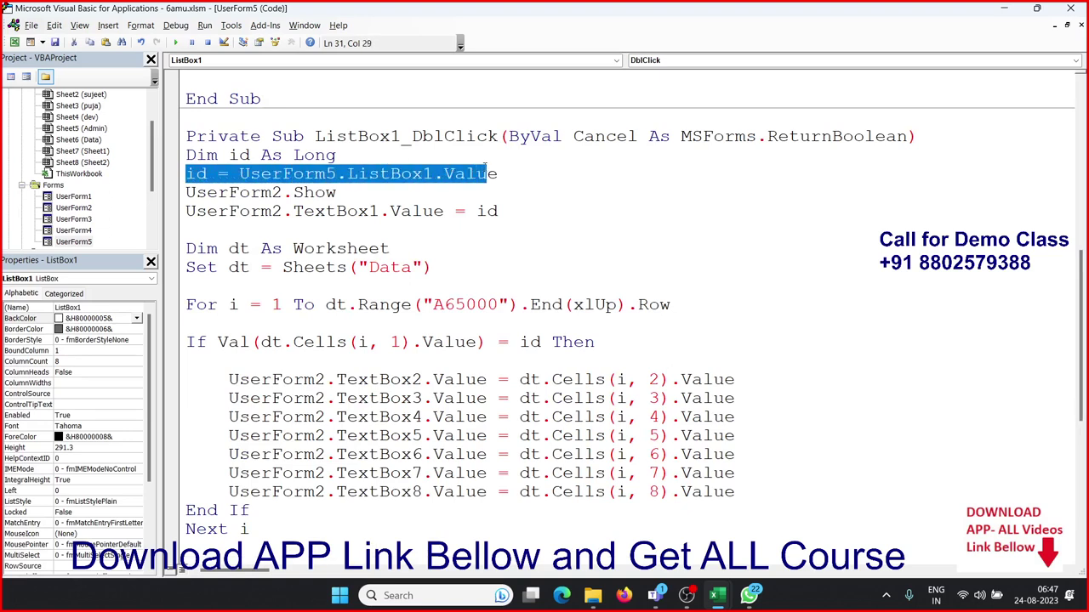
pyautogui.click(541, 194)
pyautogui.moveTo(537, 210); pyautogui.dragTo(185, 211)
pyautogui.hotkey('ctrl', 'x')
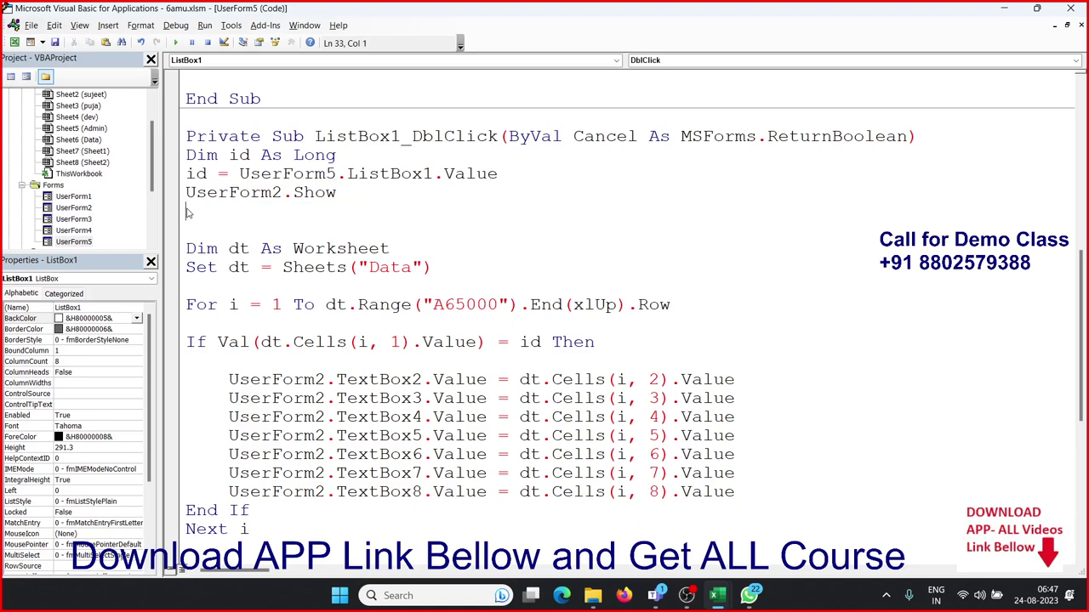
pyautogui.press('Up')
pyautogui.press('Return')
pyautogui.press('Up')
pyautogui.hotkey('ctrl', 'v')
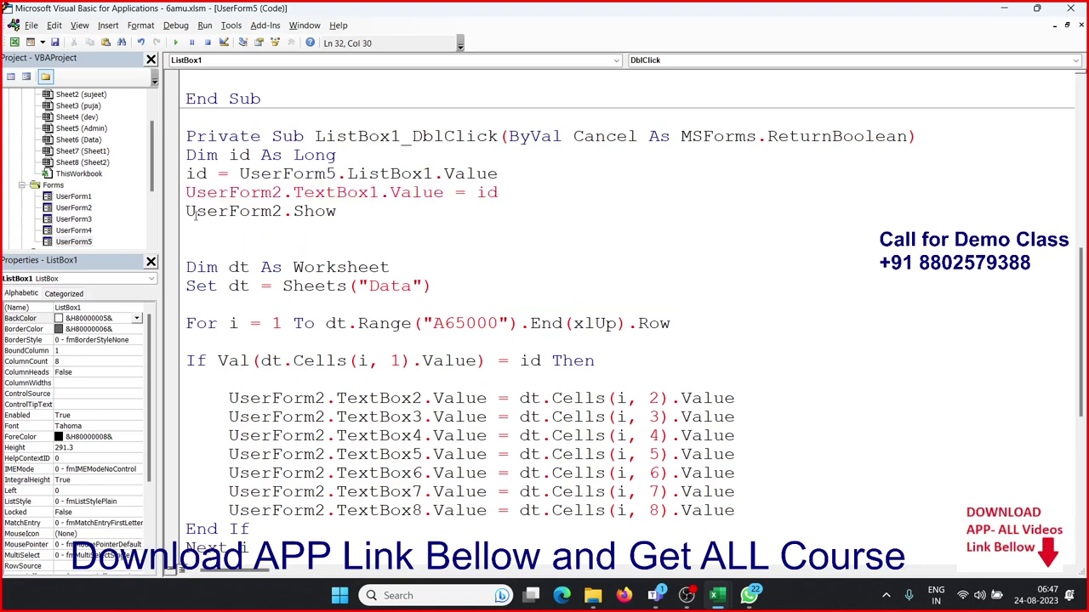
pyautogui.click(231, 229)
# Step: Run the form, search the name, open ID 19 in UserForm2, then close both forms
pyautogui.click(175, 41)
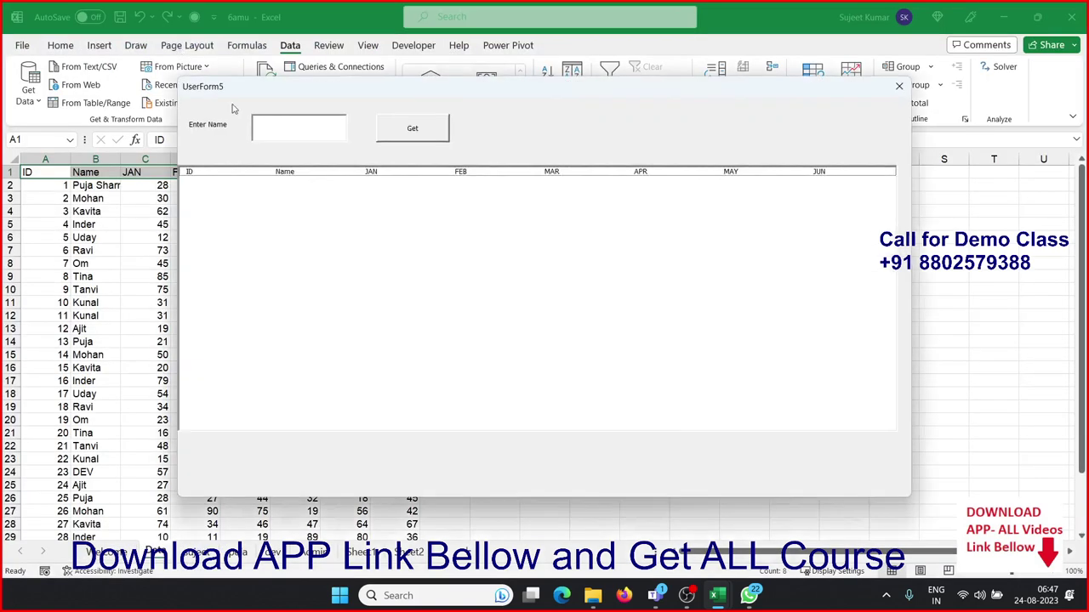
pyautogui.click(303, 134)
pyautogui.write('Om')
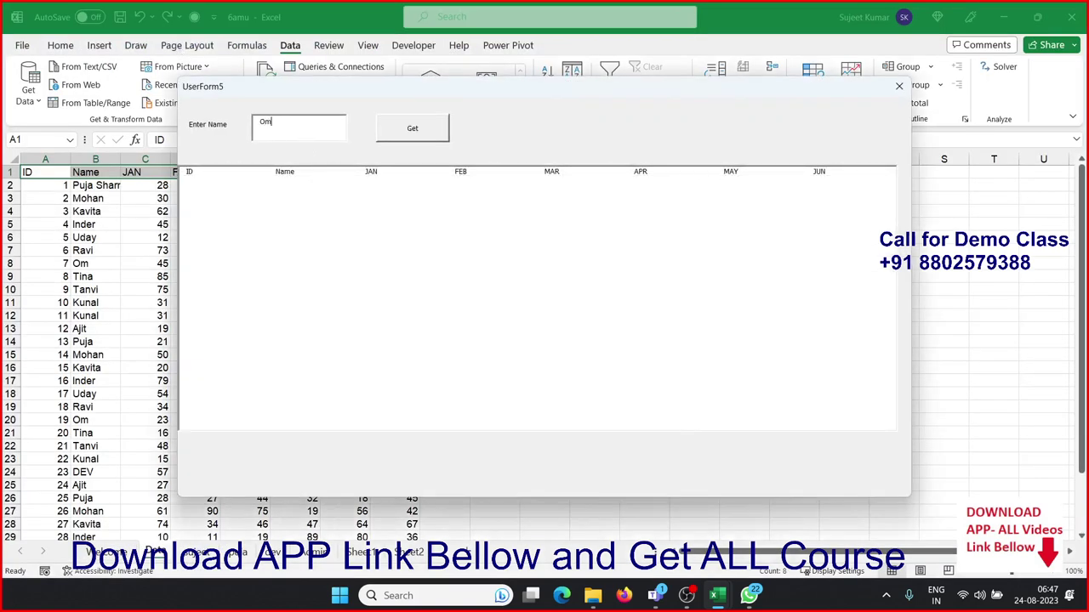
pyautogui.click(413, 129)
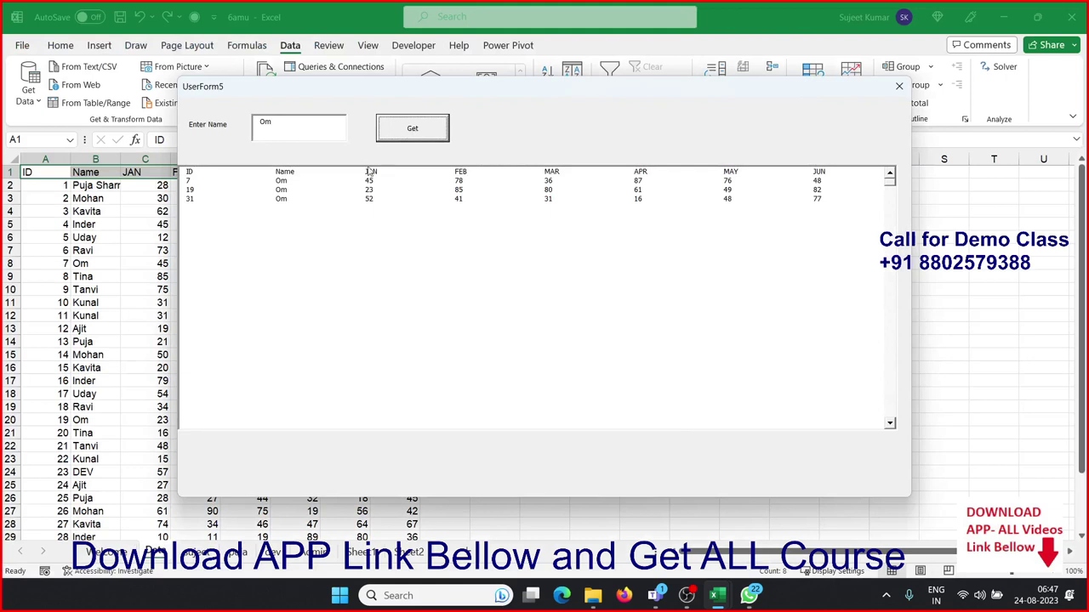
pyautogui.doubleClick(366, 188)
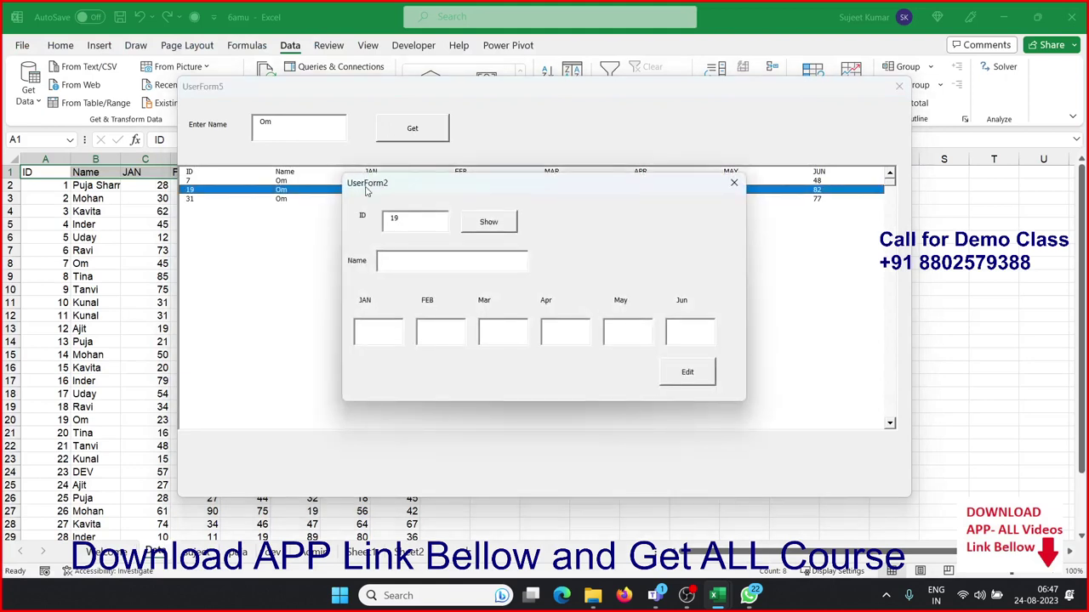
pyautogui.click(734, 182)
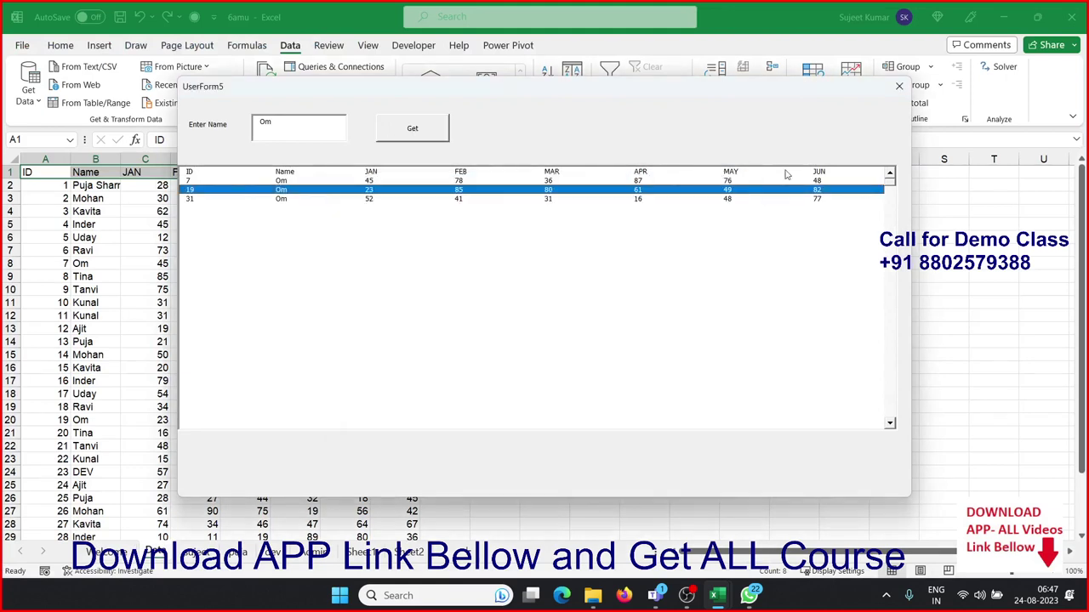
pyautogui.click(900, 87)
# Step: Select and delete the partial lookup block in the double-click code, then undo it
pyautogui.doubleClick(330, 183)
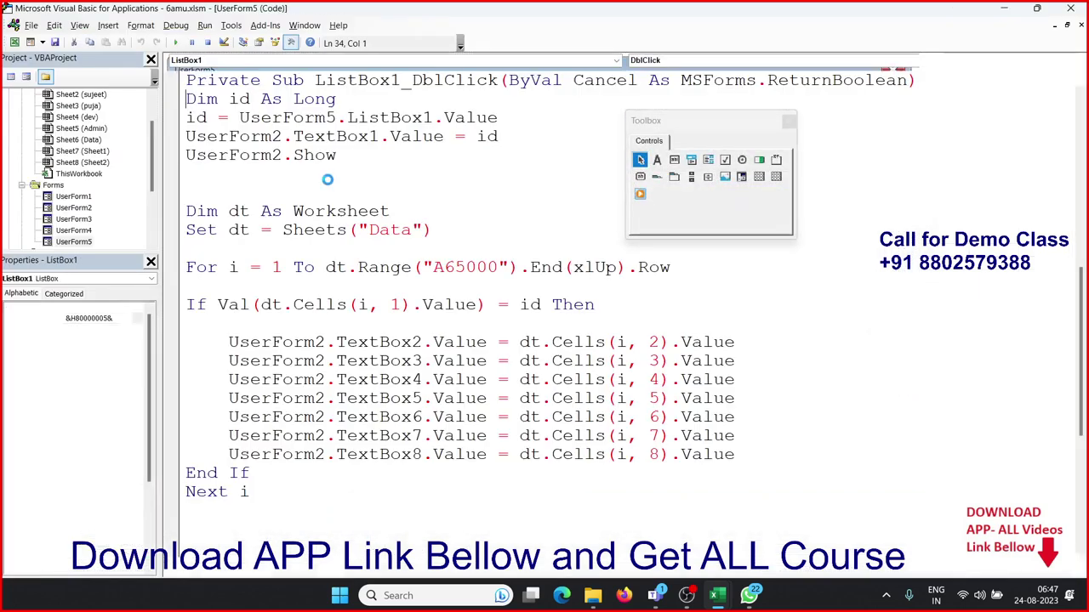
pyautogui.click(500, 137)
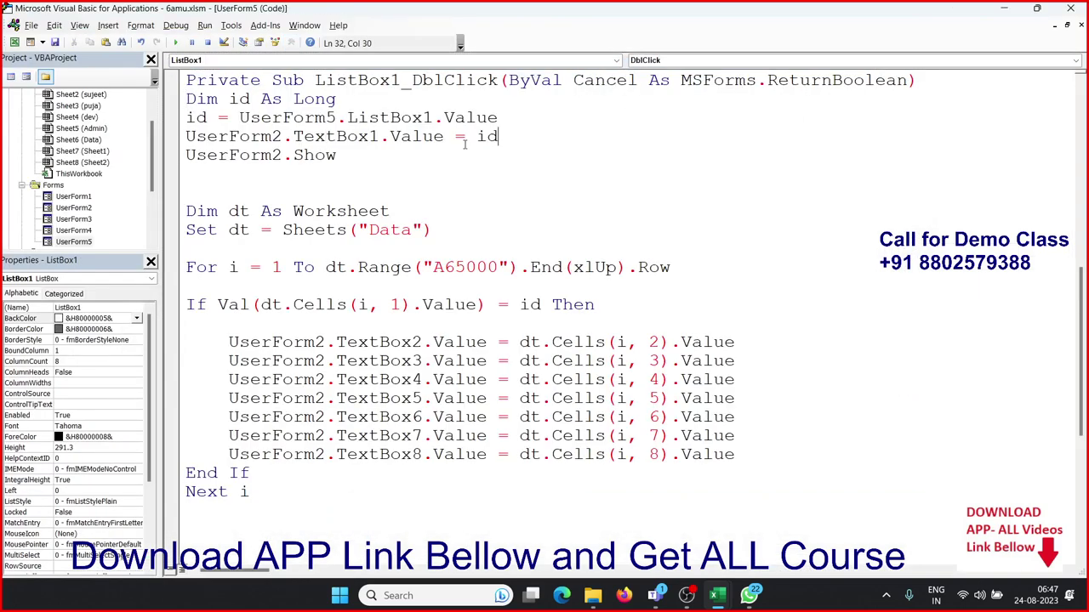
pyautogui.click(189, 155)
pyautogui.moveTo(188, 211); pyautogui.dragTo(287, 472)
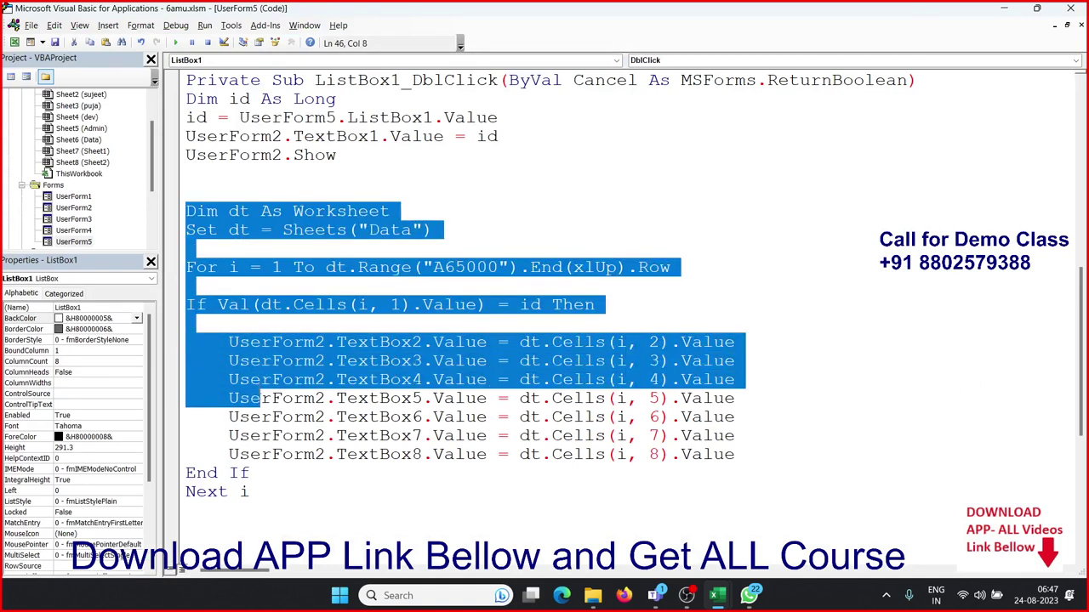
pyautogui.press('Delete')
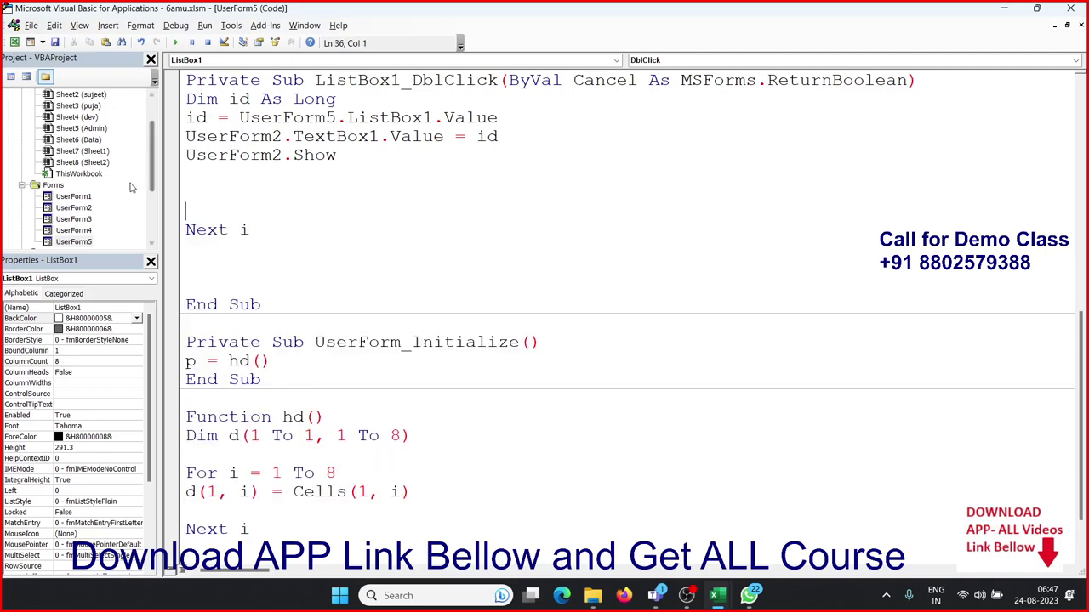
pyautogui.press('Up')
pyautogui.press('Up')
pyautogui.press('Right')
pyautogui.hotkey('ctrl', 'z')
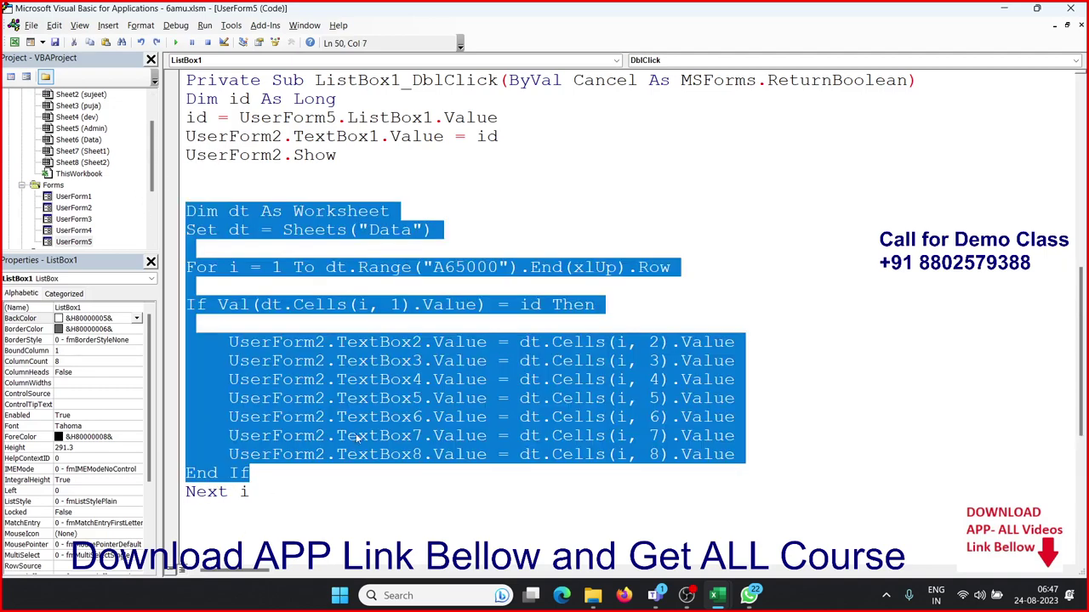
# Step: Move the whole Dim dt…Next i block above UserForm2.Show and run the form
pyautogui.click(327, 492)
pyautogui.scroll(-3, 312, 487)
pyautogui.moveTo(253, 323); pyautogui.dragTo(223, 308)
pyautogui.scroll(3, 230, 317)
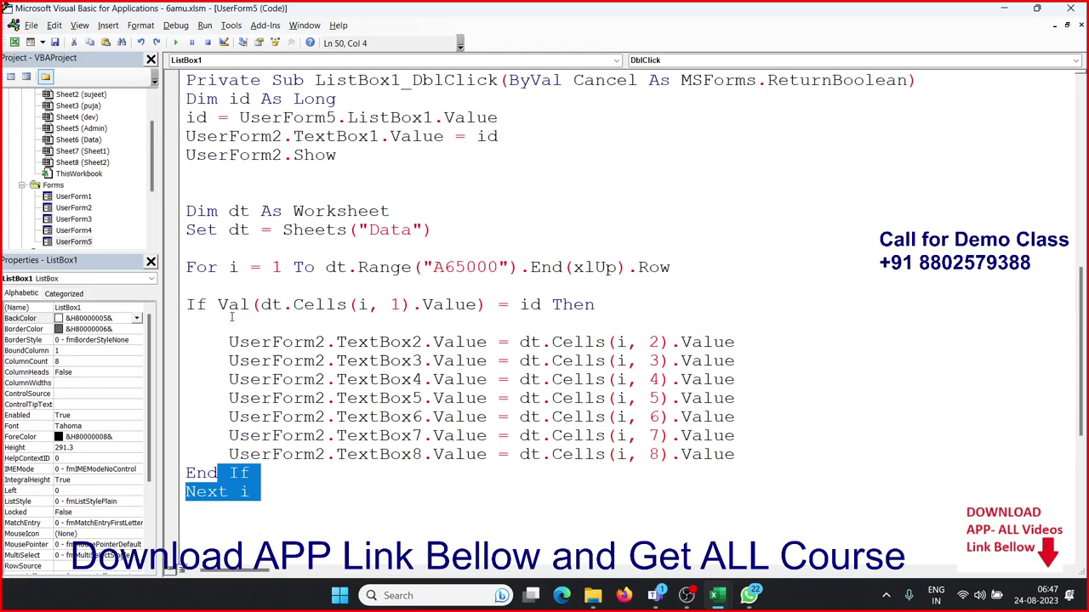
pyautogui.keyDown('shift'); pyautogui.click(182, 213); pyautogui.keyUp('shift')
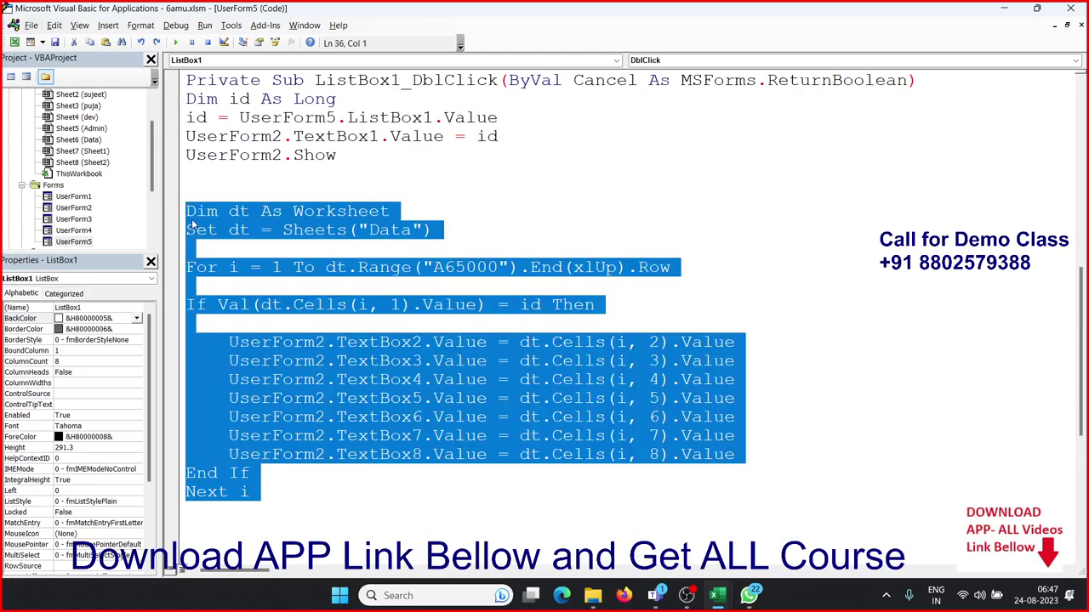
pyautogui.press('Delete')
pyautogui.click(187, 155)
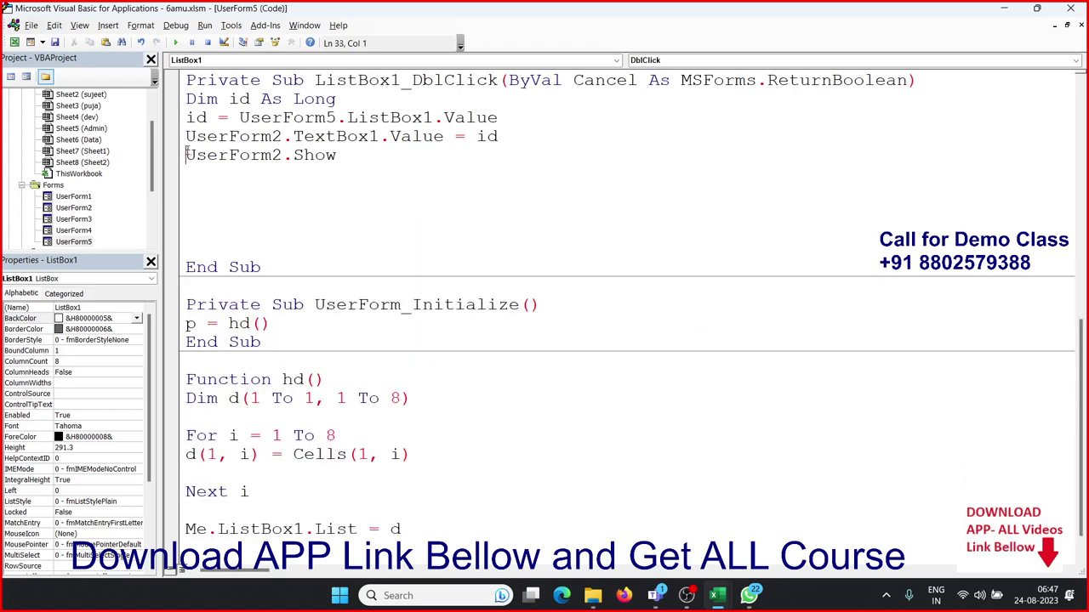
pyautogui.press('Return')
pyautogui.hotkey('ctrl', 'v')
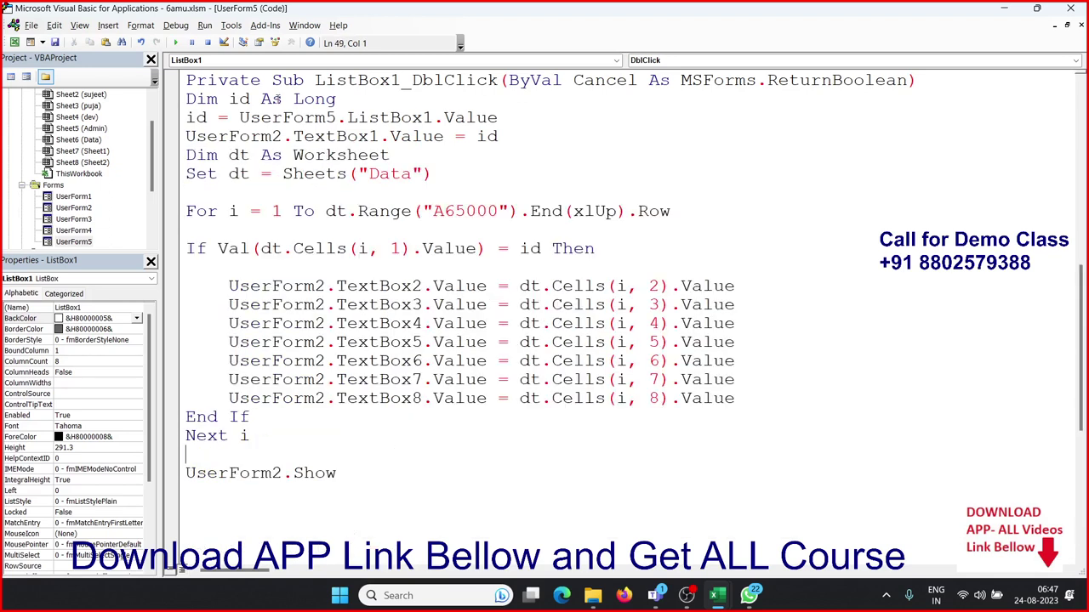
pyautogui.click(521, 322)
pyautogui.click(175, 43)
pyautogui.write('Om')
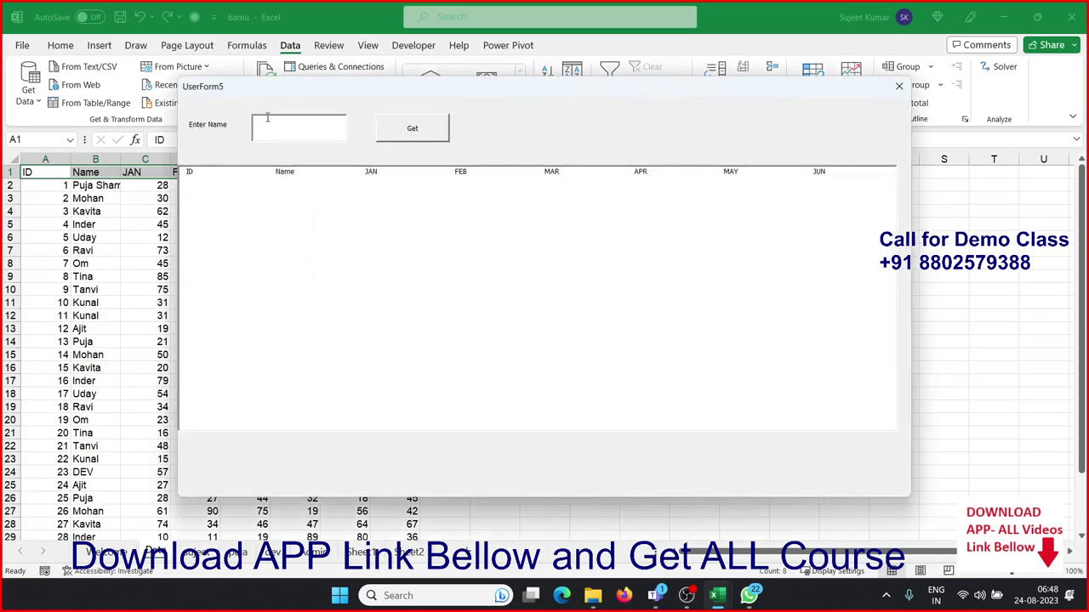
# Step: Open record ID 19, change its JAN value to 230, and save it to the sheet
pyautogui.click(437, 136)
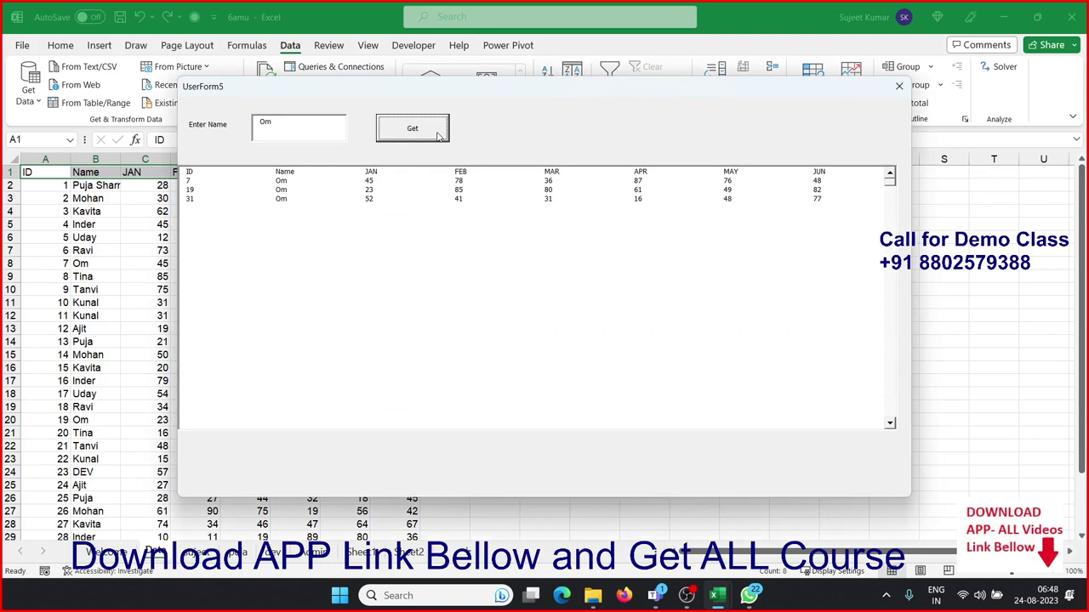
pyautogui.click(371, 192)
pyautogui.doubleClick(374, 193)
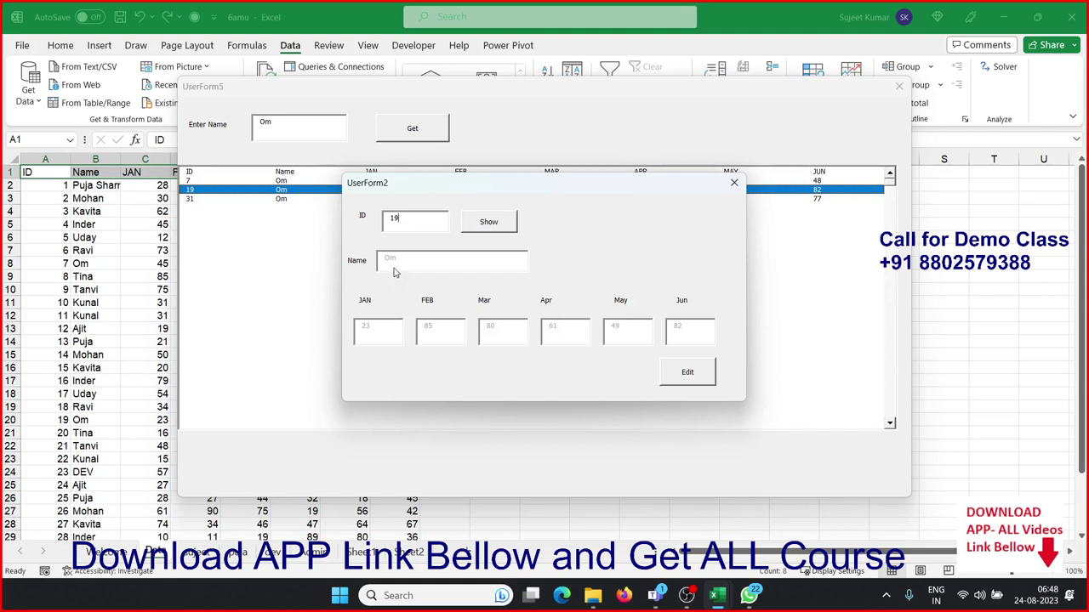
pyautogui.click(688, 376)
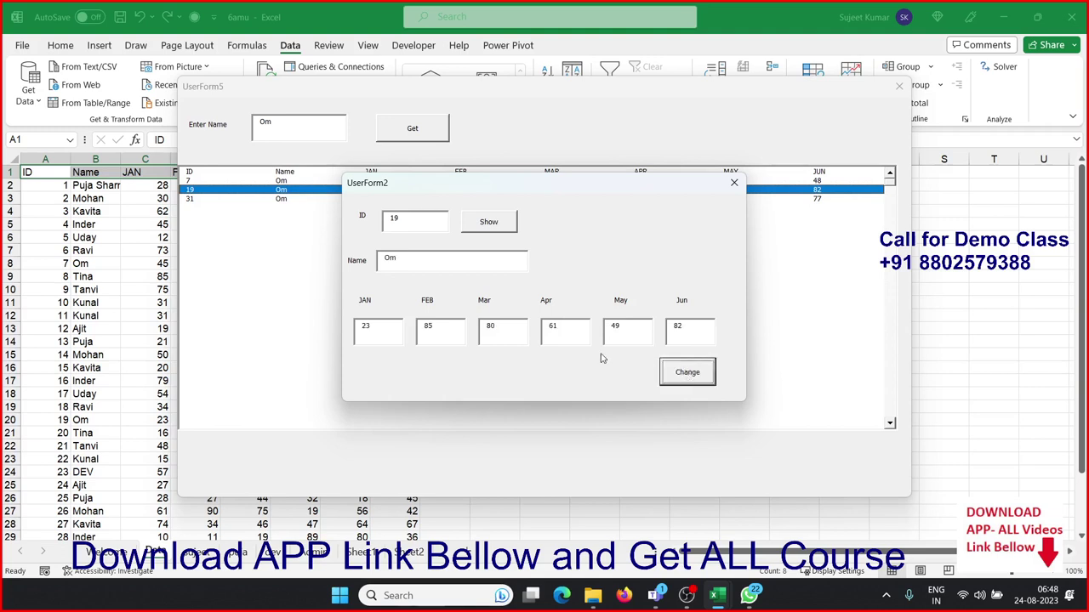
pyautogui.click(449, 328)
pyautogui.write('0')
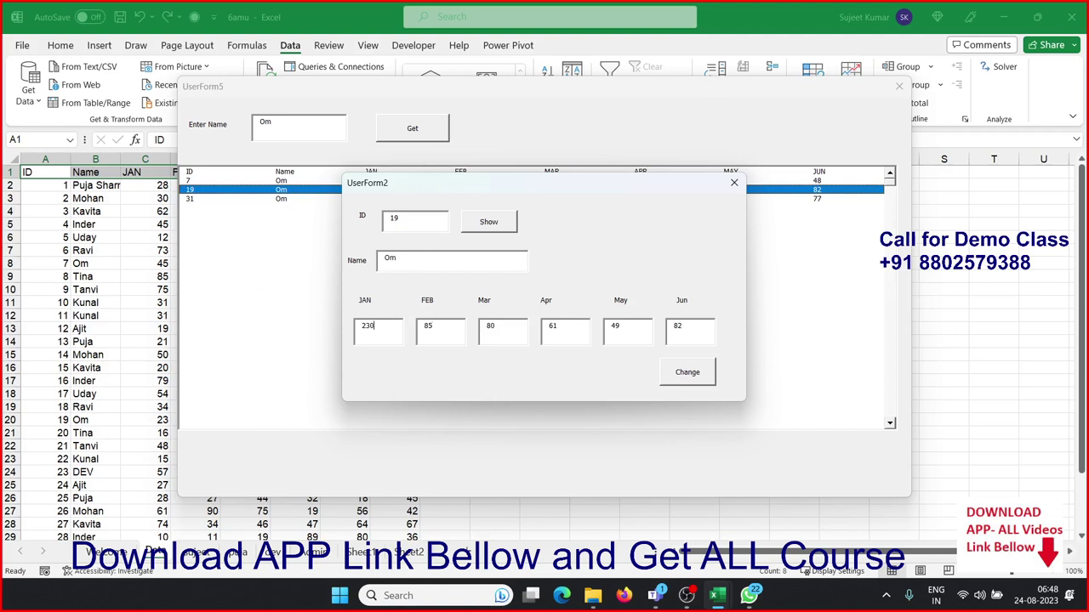
pyautogui.click(672, 374)
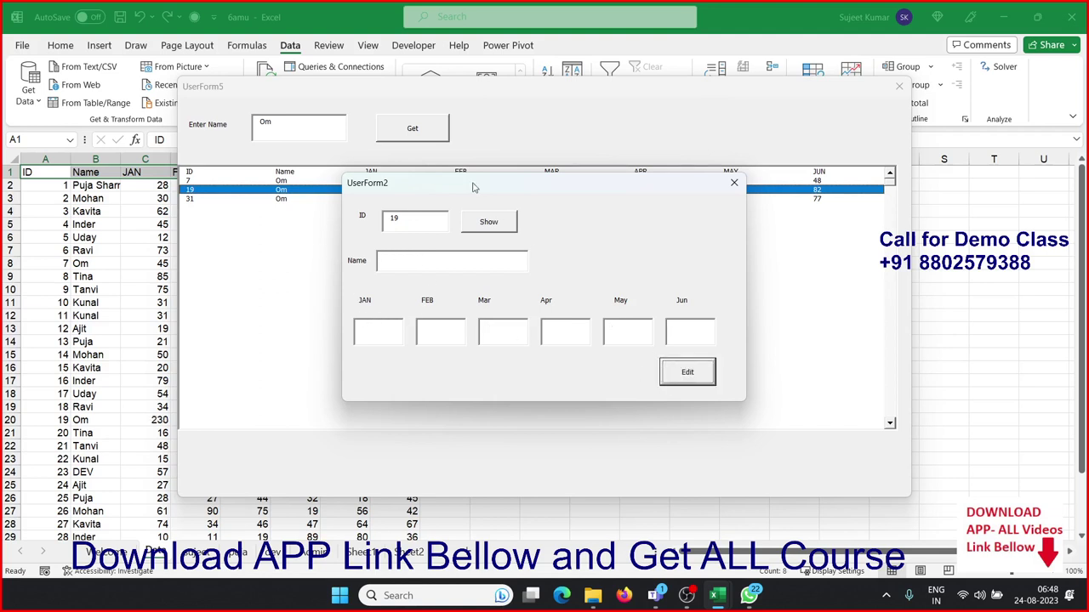
# Step: Close the edit form, refresh the search results, and close the search form
pyautogui.click(729, 187)
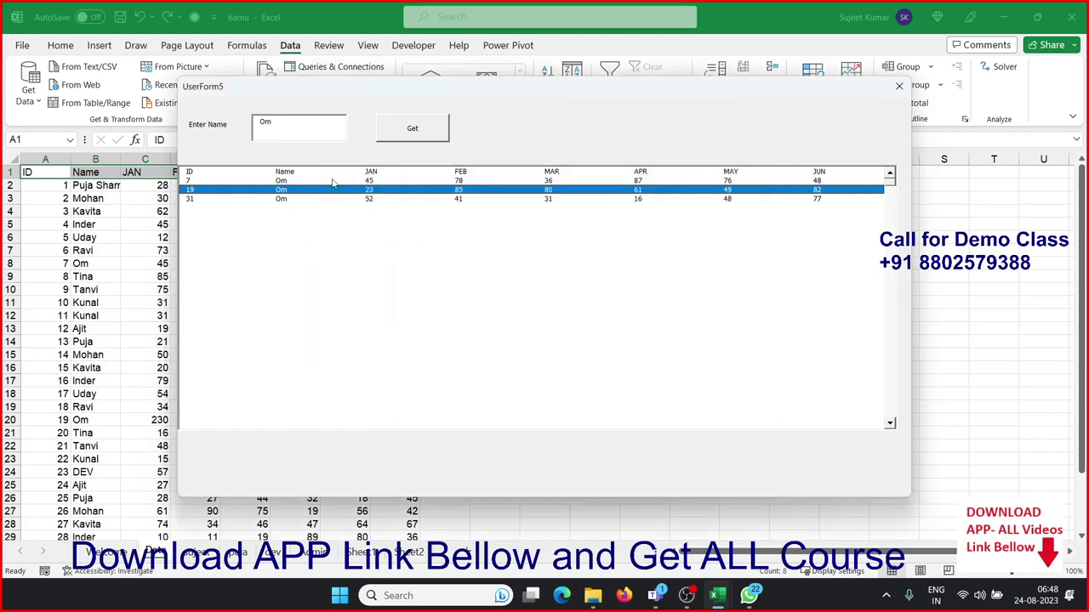
pyautogui.click(412, 131)
pyautogui.click(371, 192)
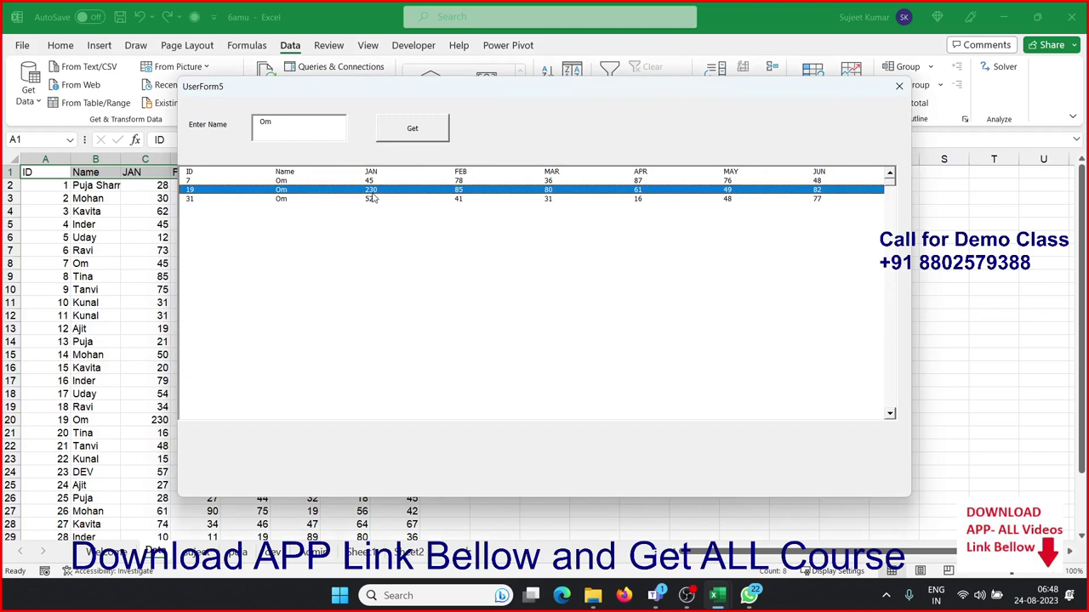
pyautogui.click(897, 93)
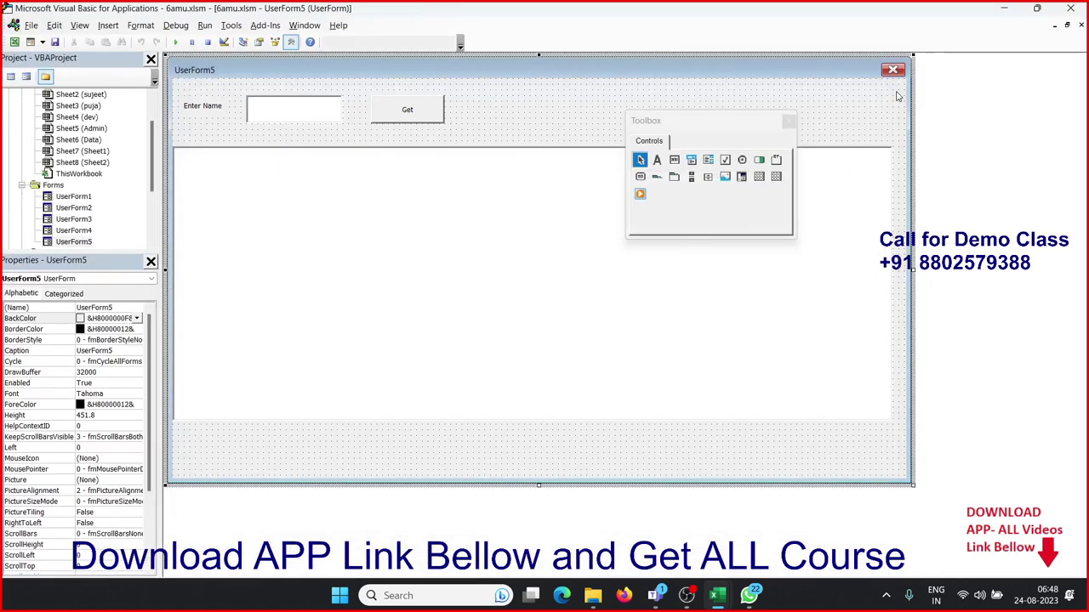
# Step: Open and run UserForm5 with F5, then close the VBA editor to return to Excel's Data sheet
pyautogui.click(77, 245)
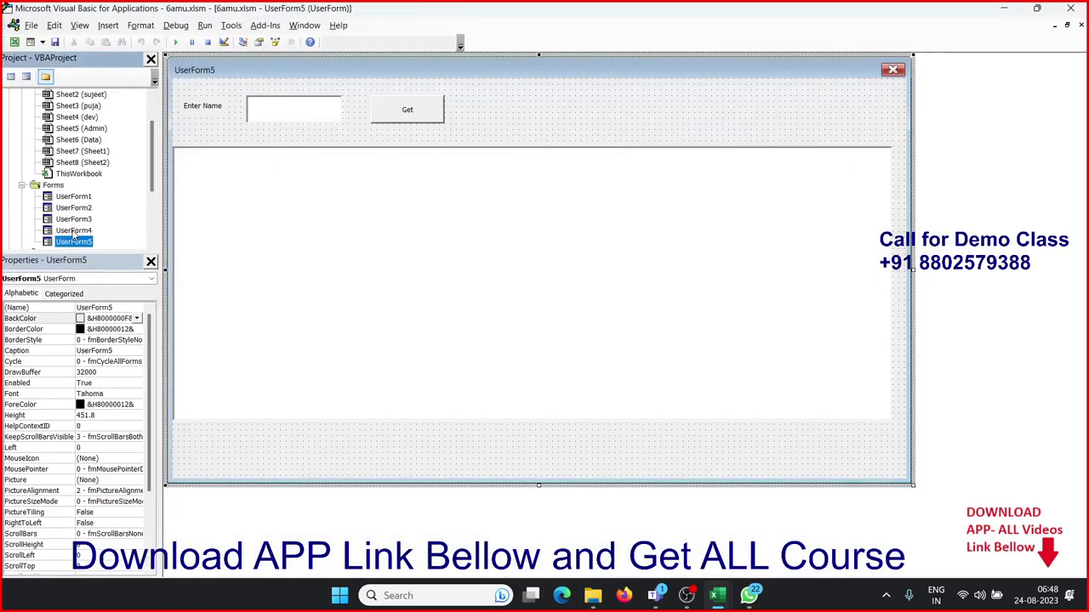
pyautogui.doubleClick(77, 245)
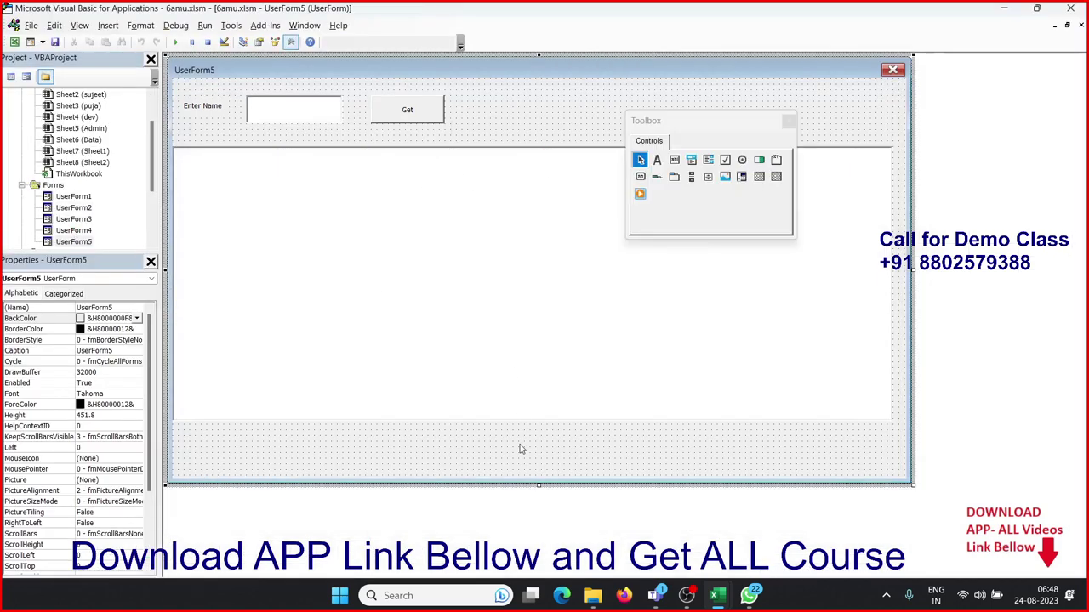
pyautogui.press('F5')
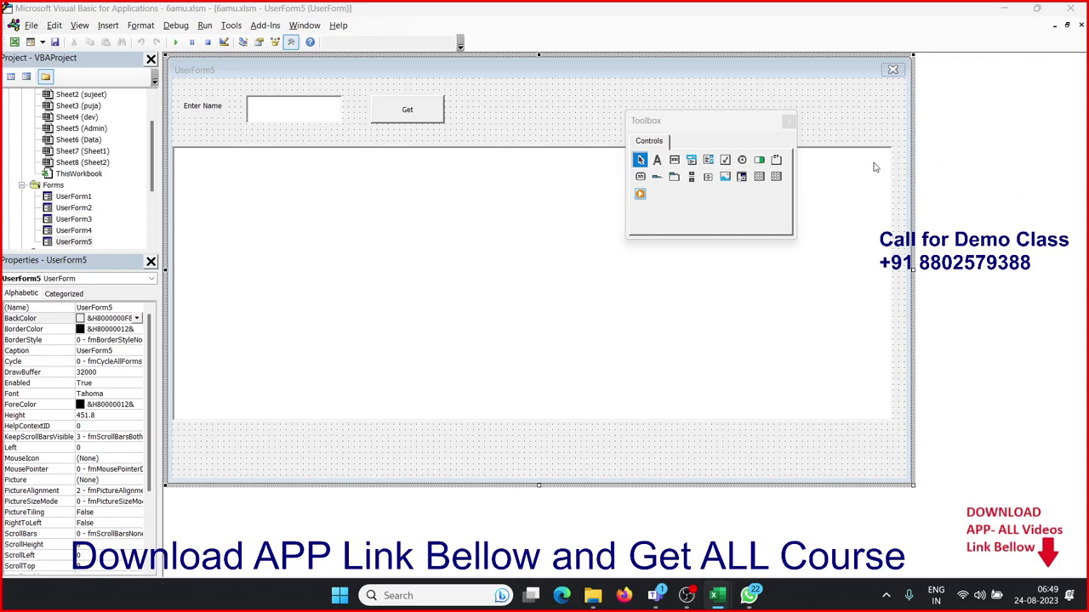
pyautogui.click(1069, 10)
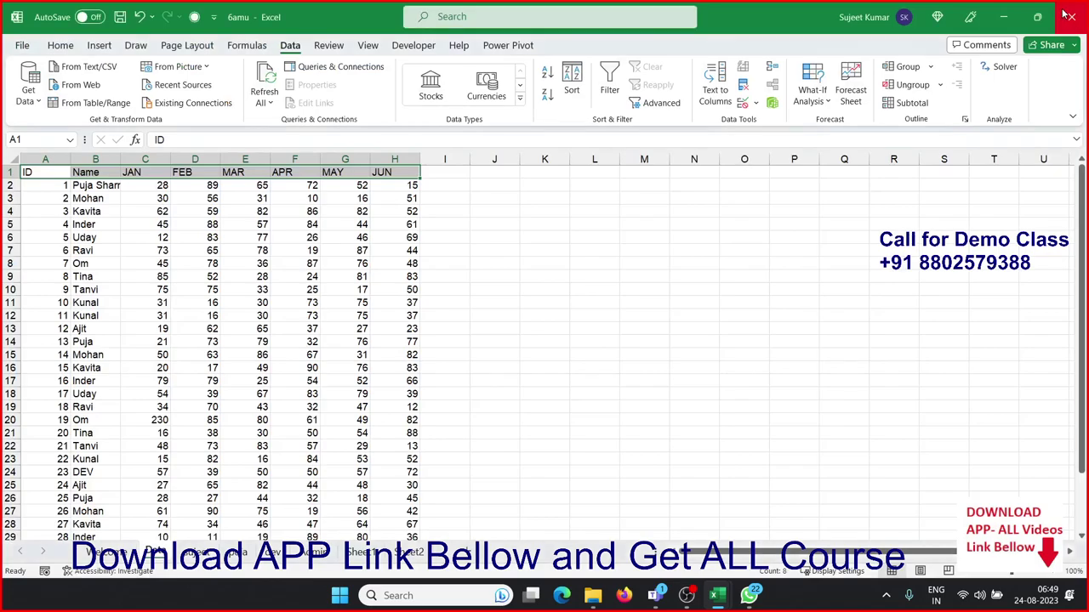